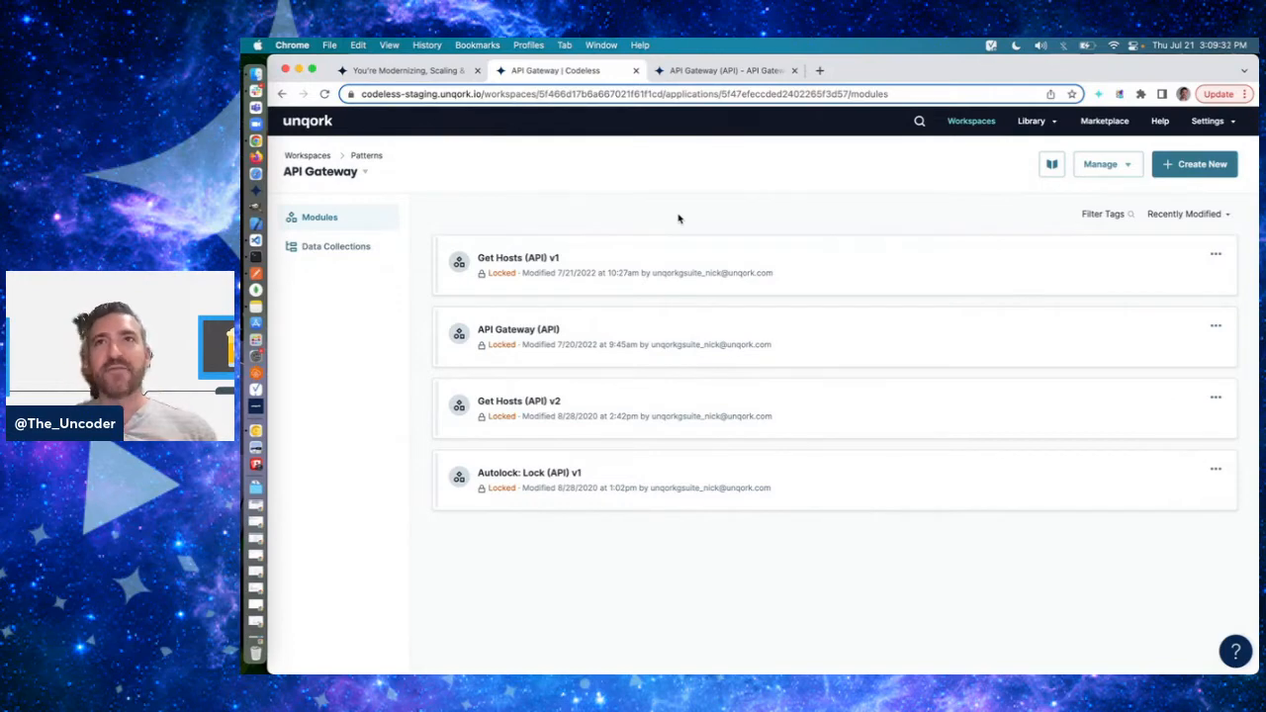
- Create a module named "Full Name (API)" with the path full-name and the tag api
left_click(1164, 174)
left_click(712, 352)
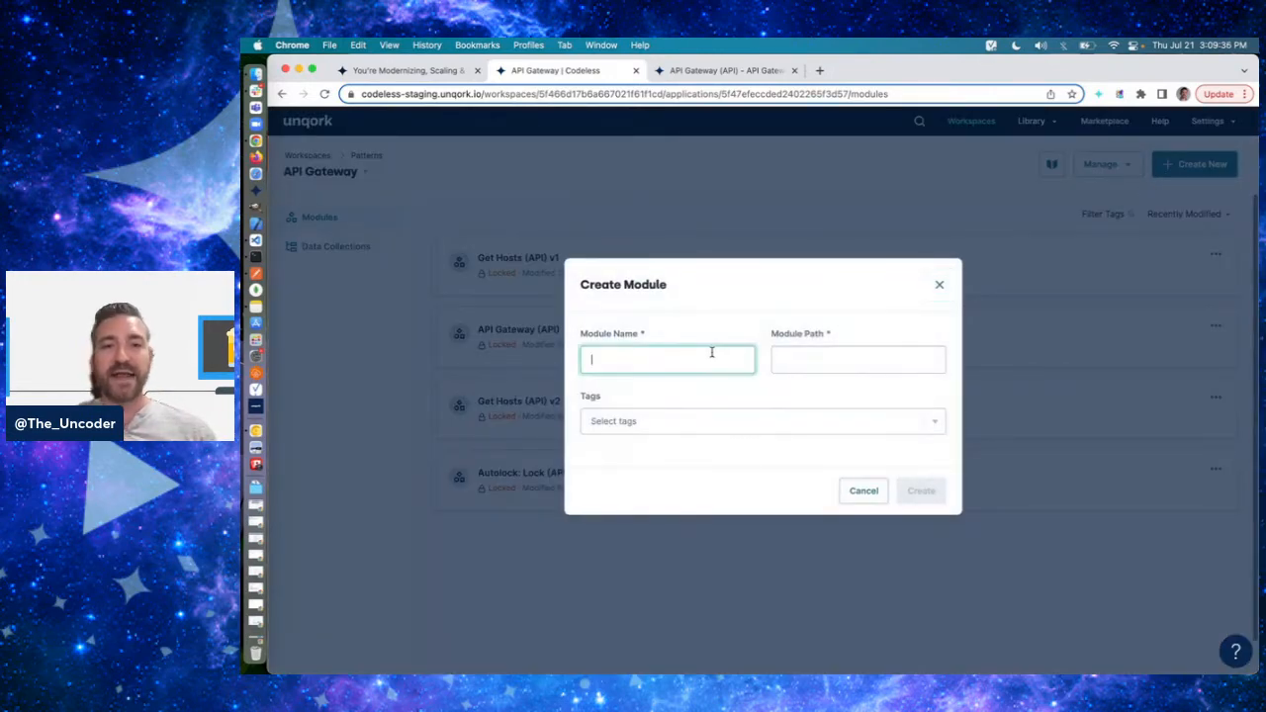
type("Full Name ")
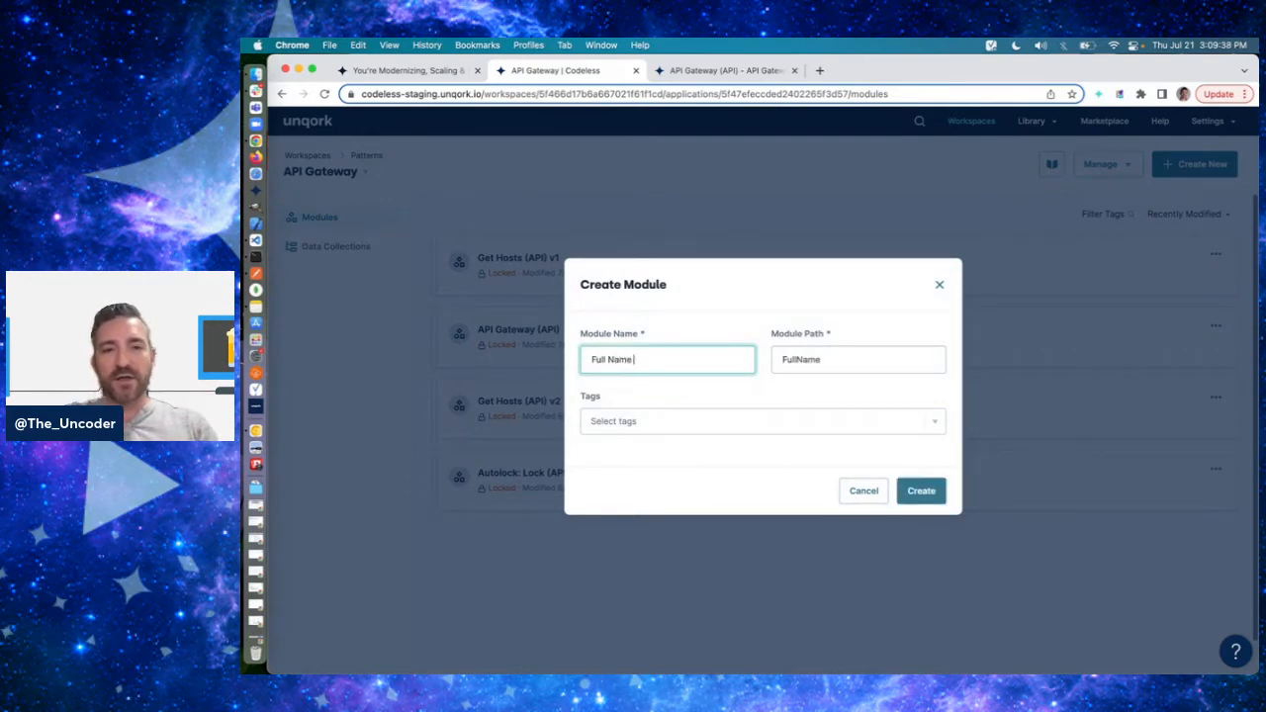
type("(API)")
key("Tab")
key("Tab")
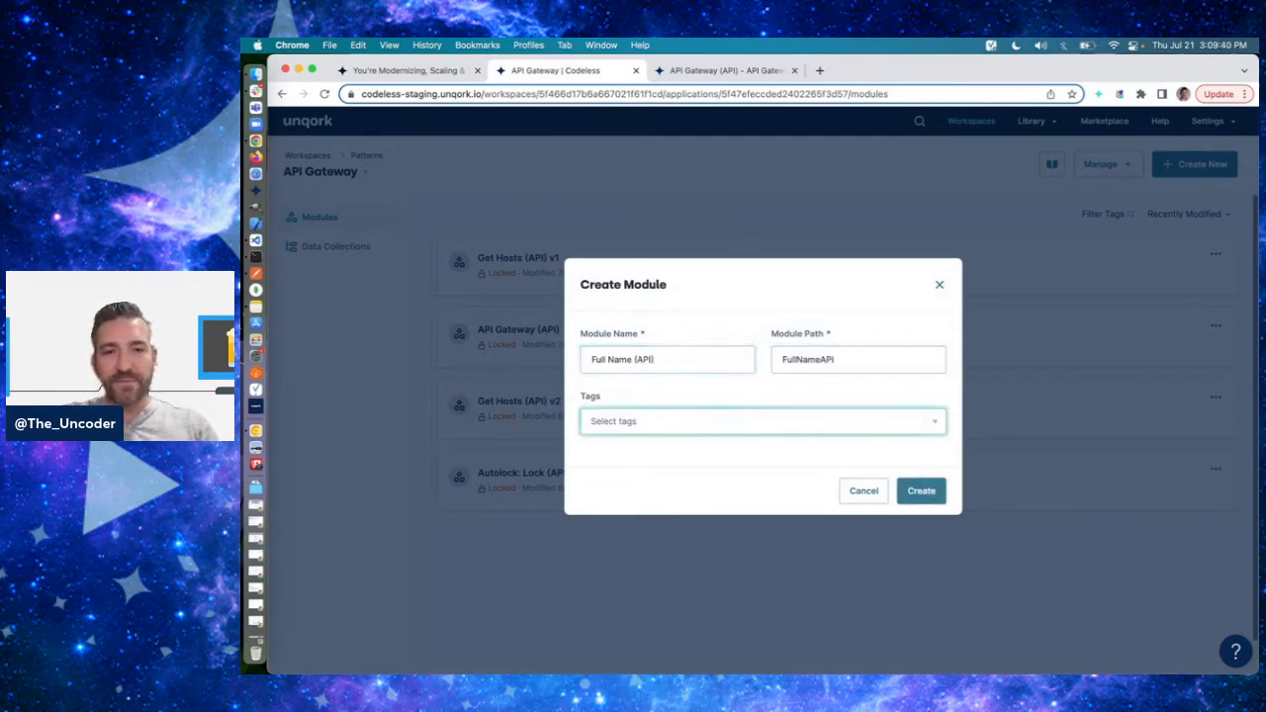
type("api")
key("Return")
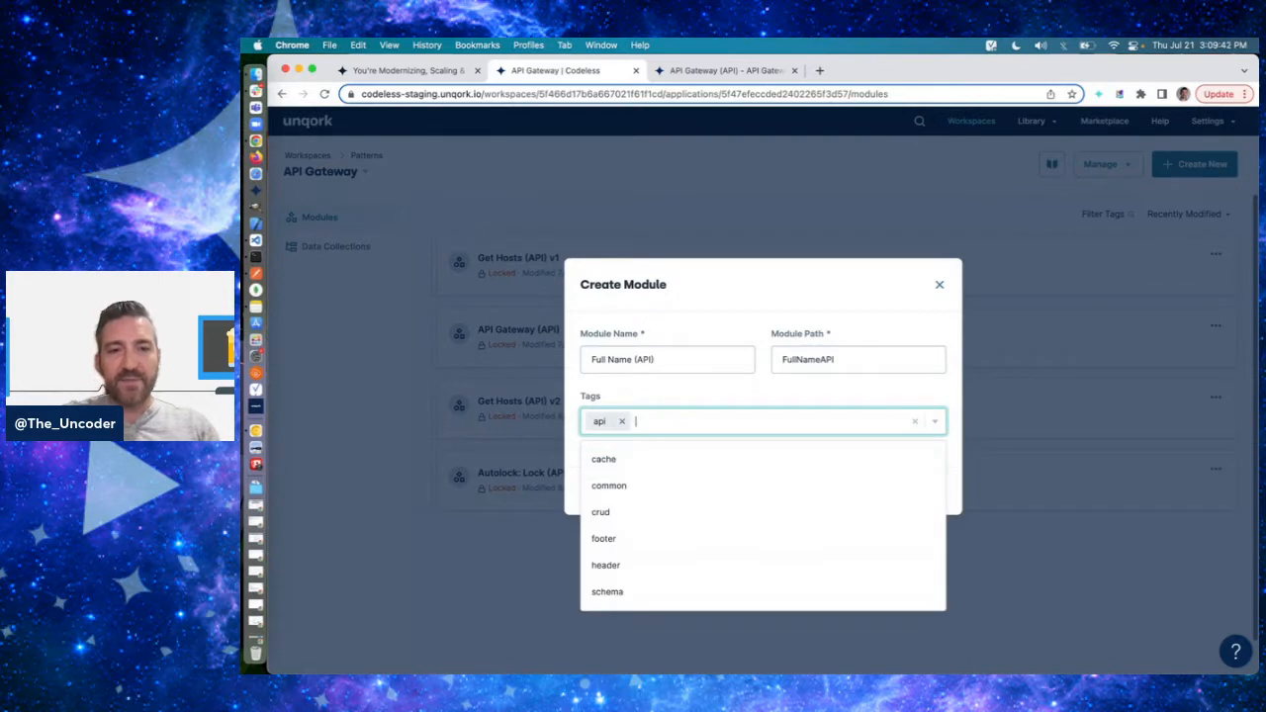
left_click(806, 369)
double_click(806, 369)
type("full-name")
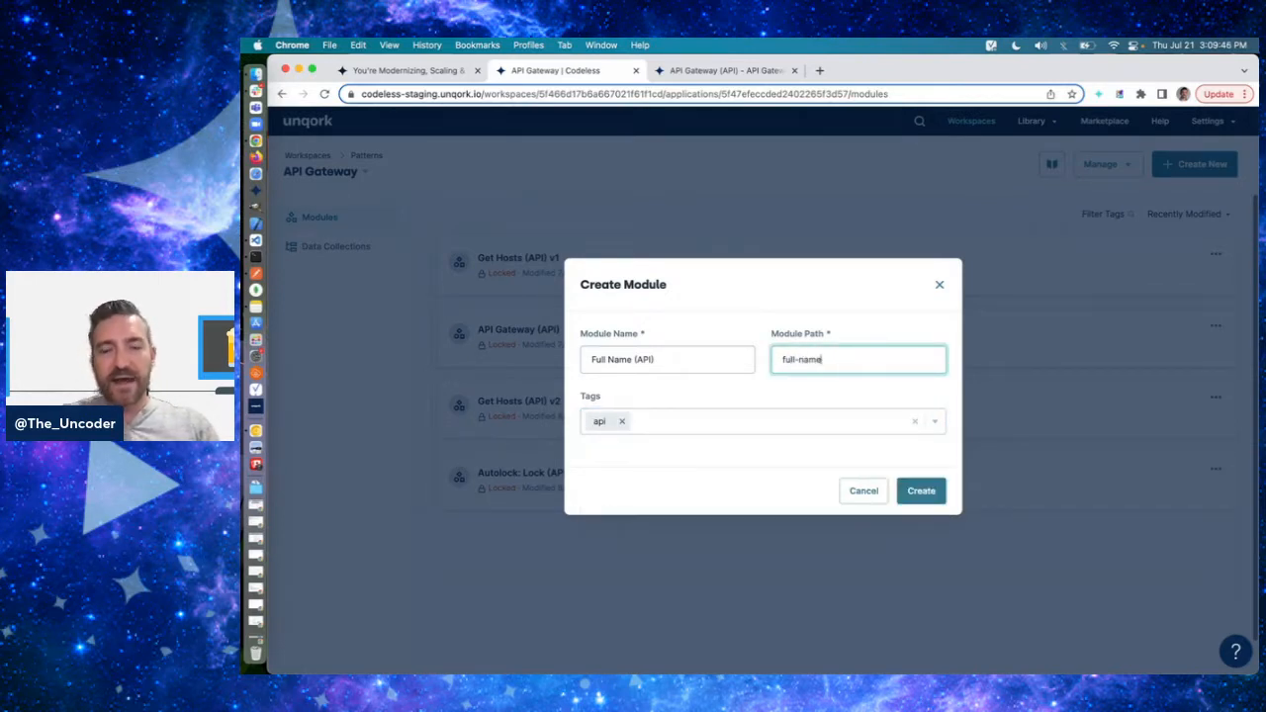
left_click(921, 501)
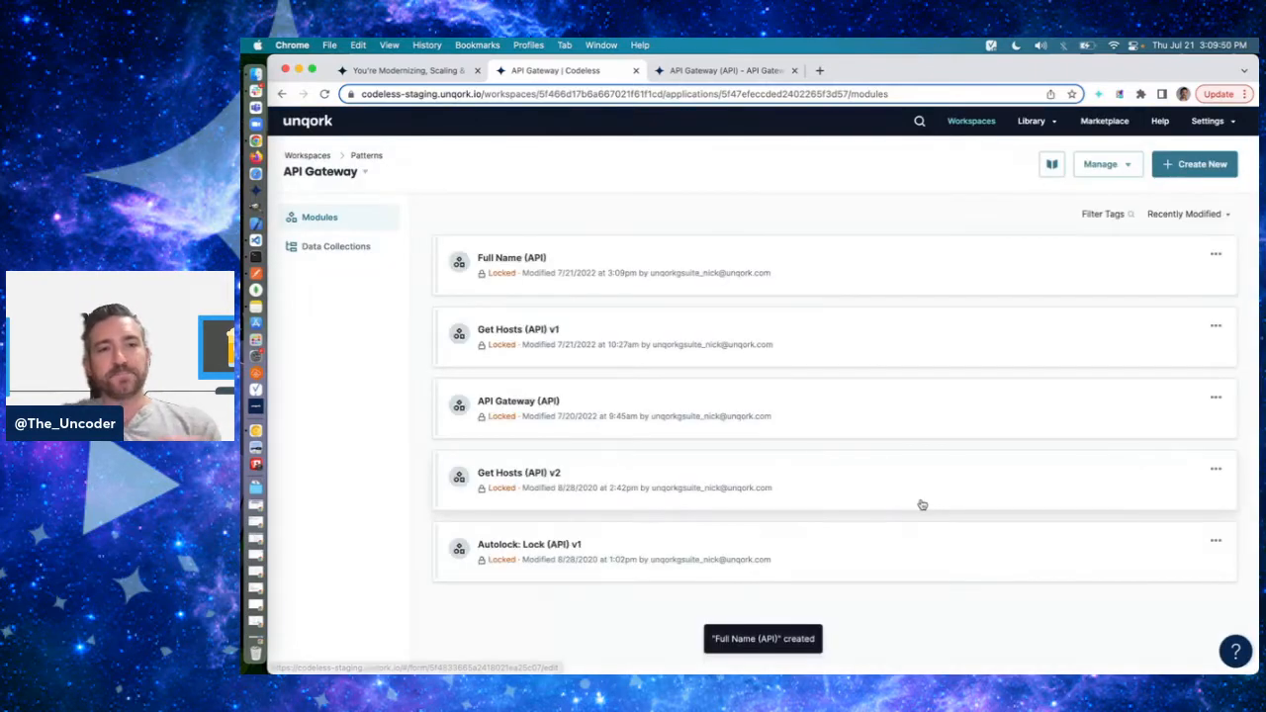
- Open the Full Name (API) module for editing and add the API Specification marketplace snippet to its canvas
left_click(672, 272)
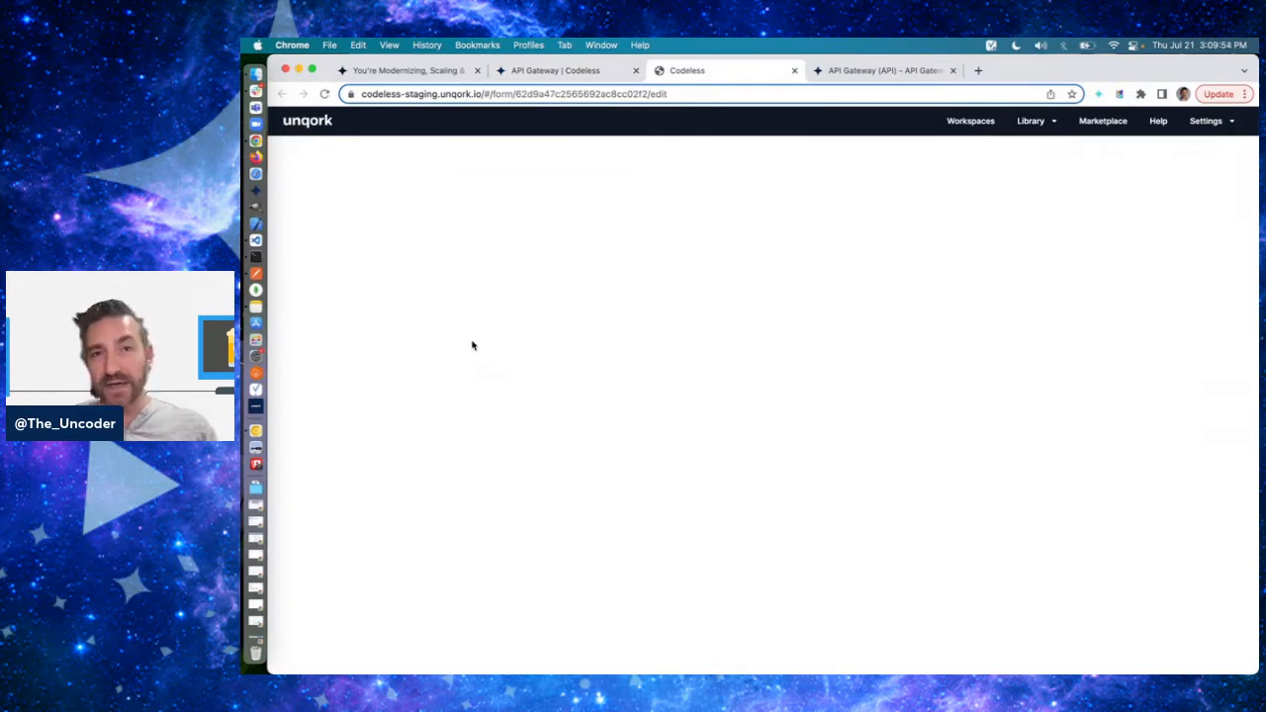
left_click(423, 210)
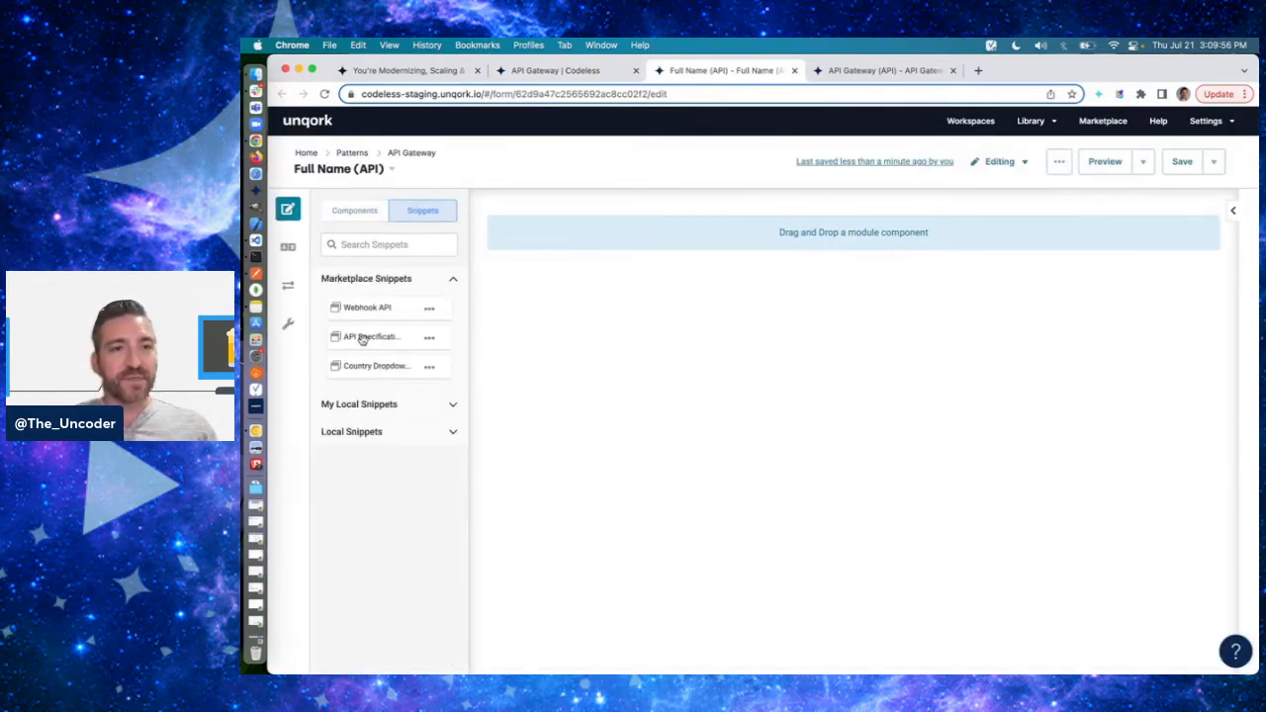
left_click_drag(366, 336, 634, 219)
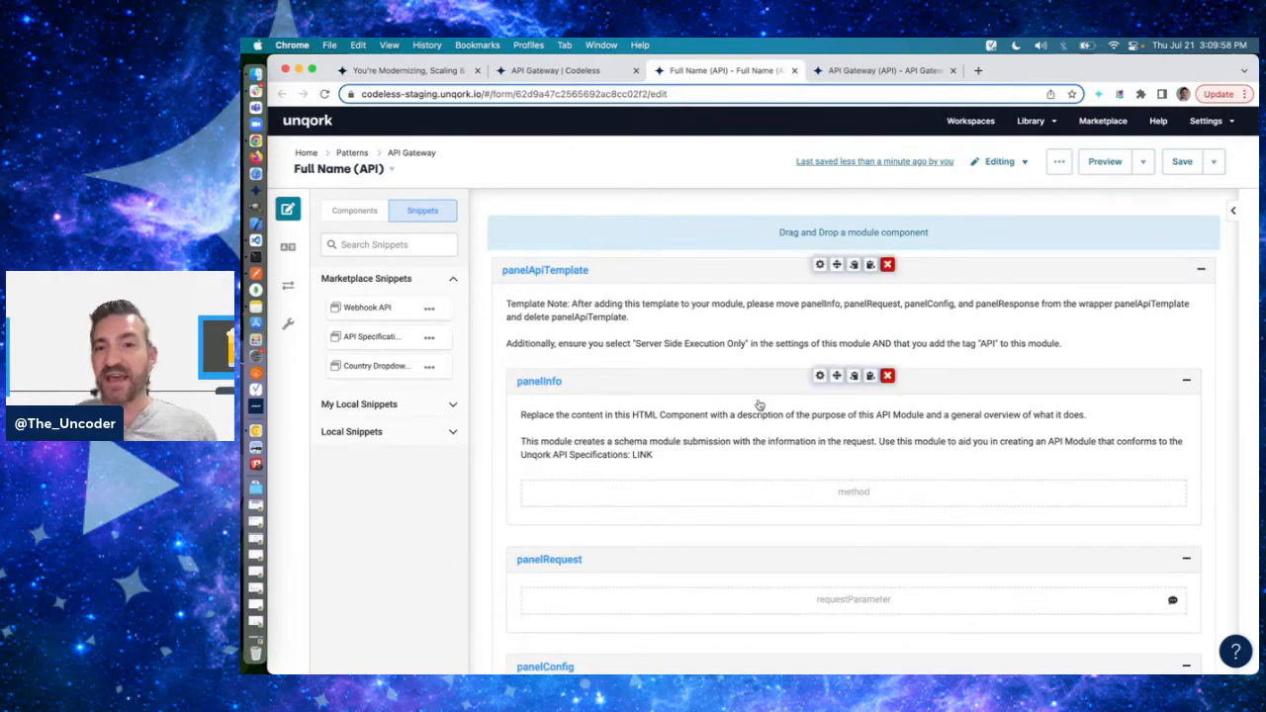
- Replace the content of the description HTML element in panelInfo with "Calculate someone's full name based on the other names"
scroll(757, 409, "down", 3)
left_click(817, 244)
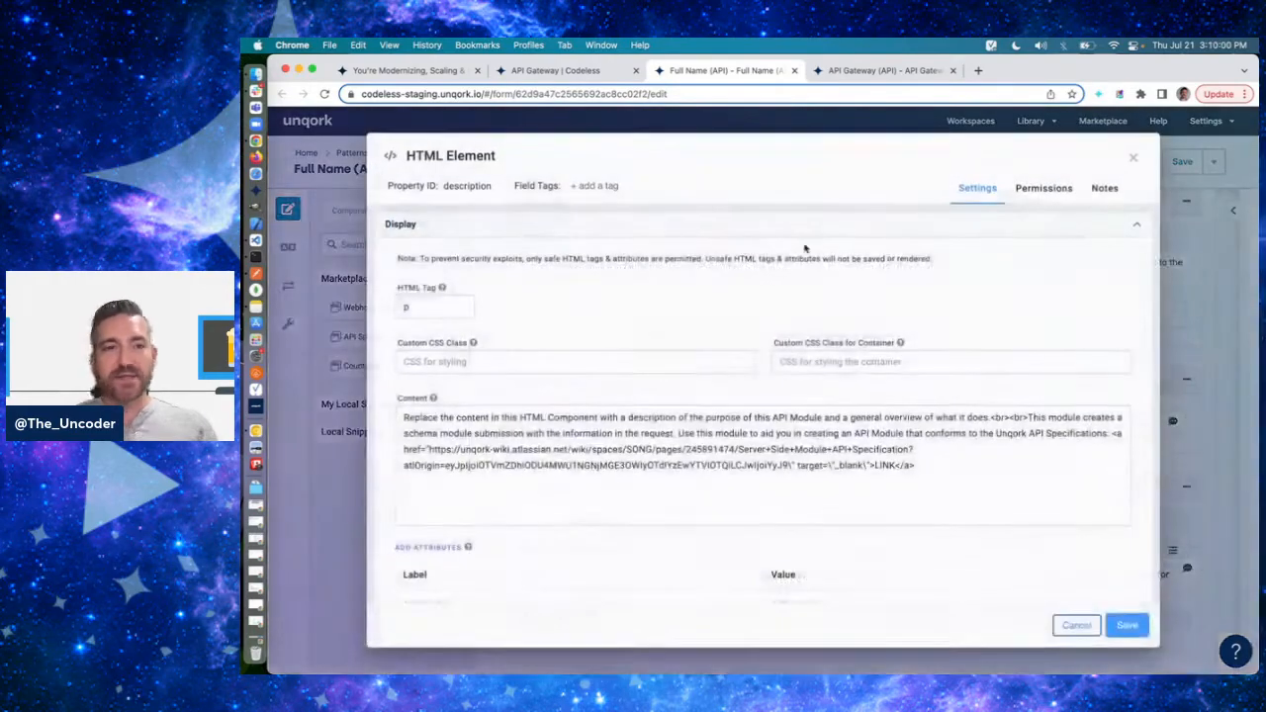
triple_click(512, 414)
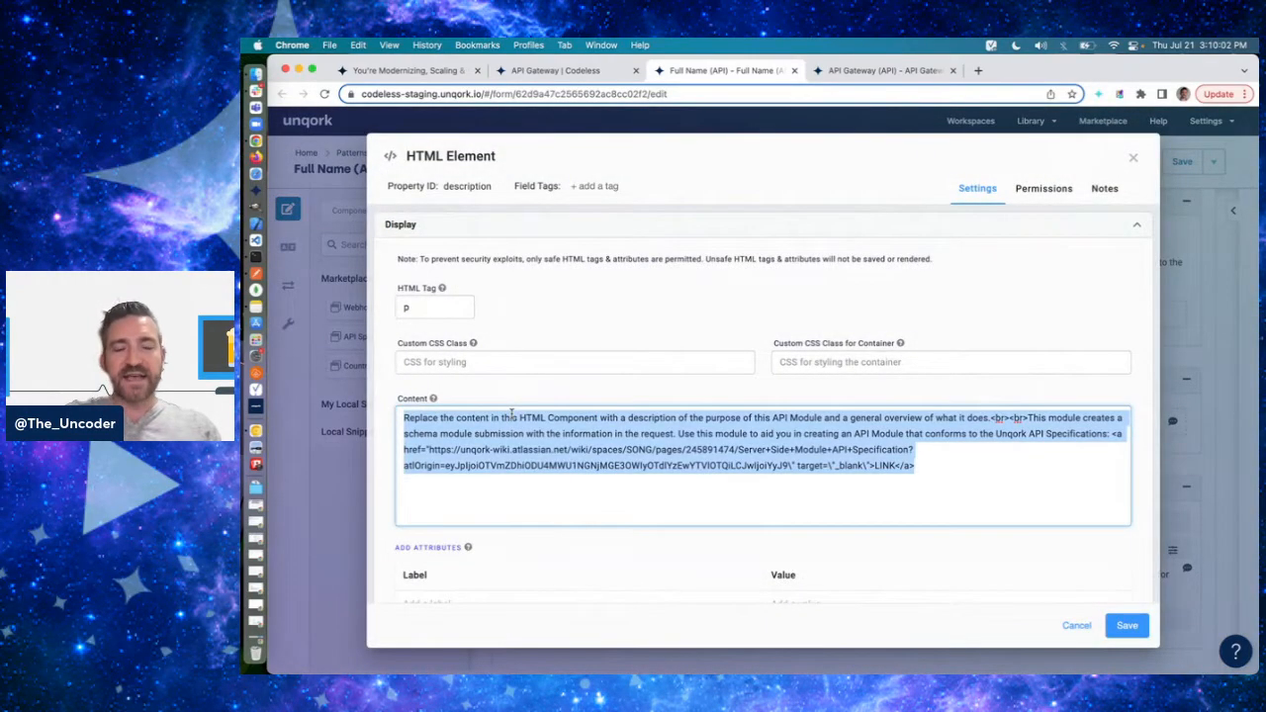
type("Cal")
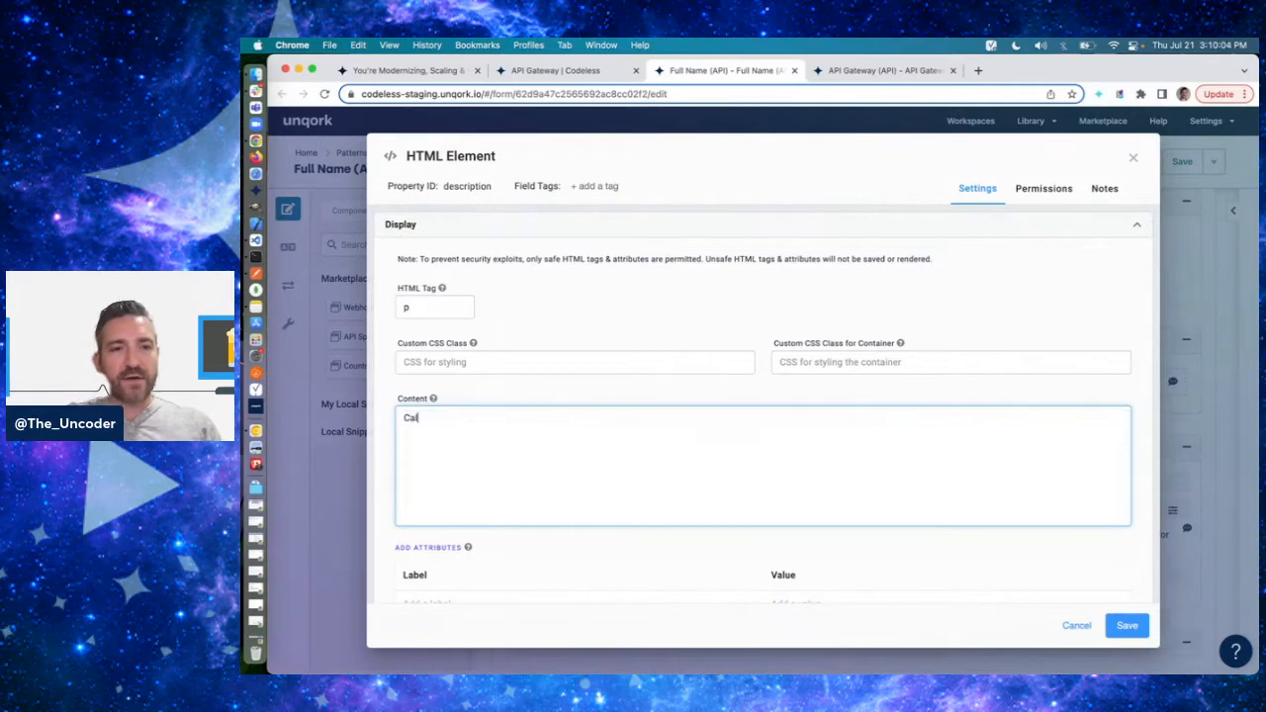
type("culate the full")
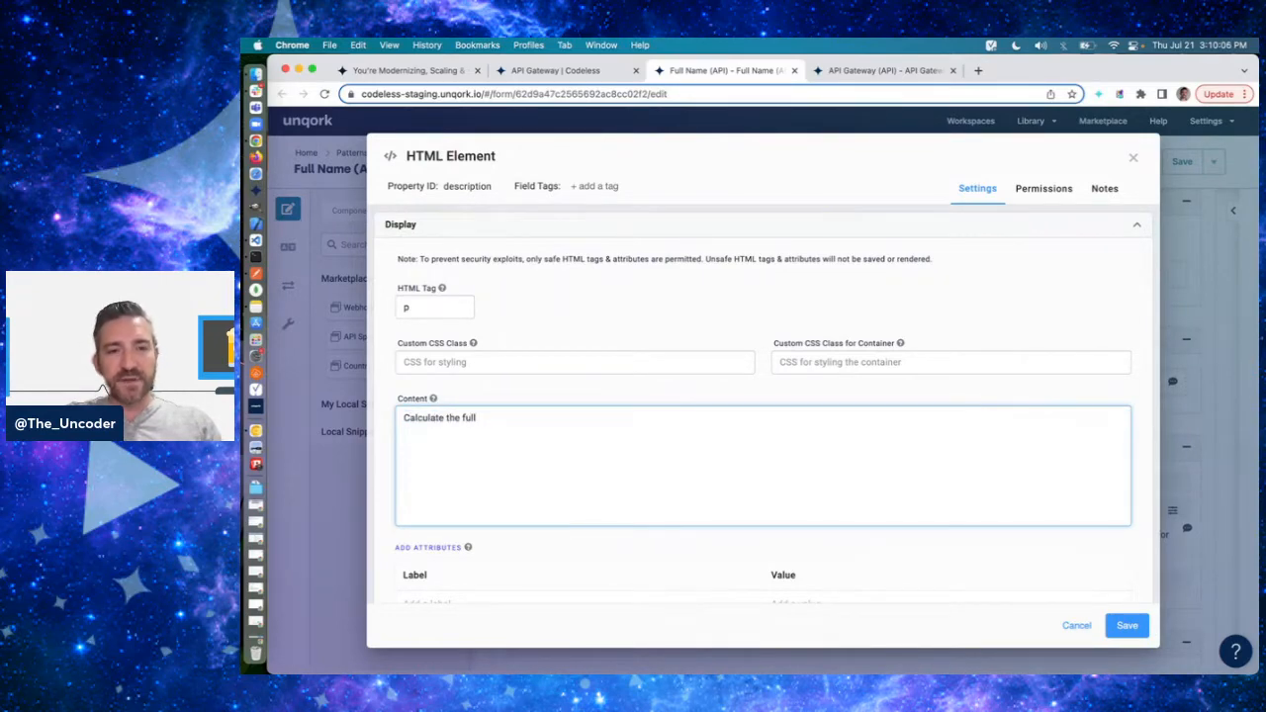
key("BackSpace")
key("BackSpace")
key("BackSpace")
key("BackSpace")
key("BackSpace")
key("BackSpace")
key("BackSpace")
key("BackSpace")
type("someon")
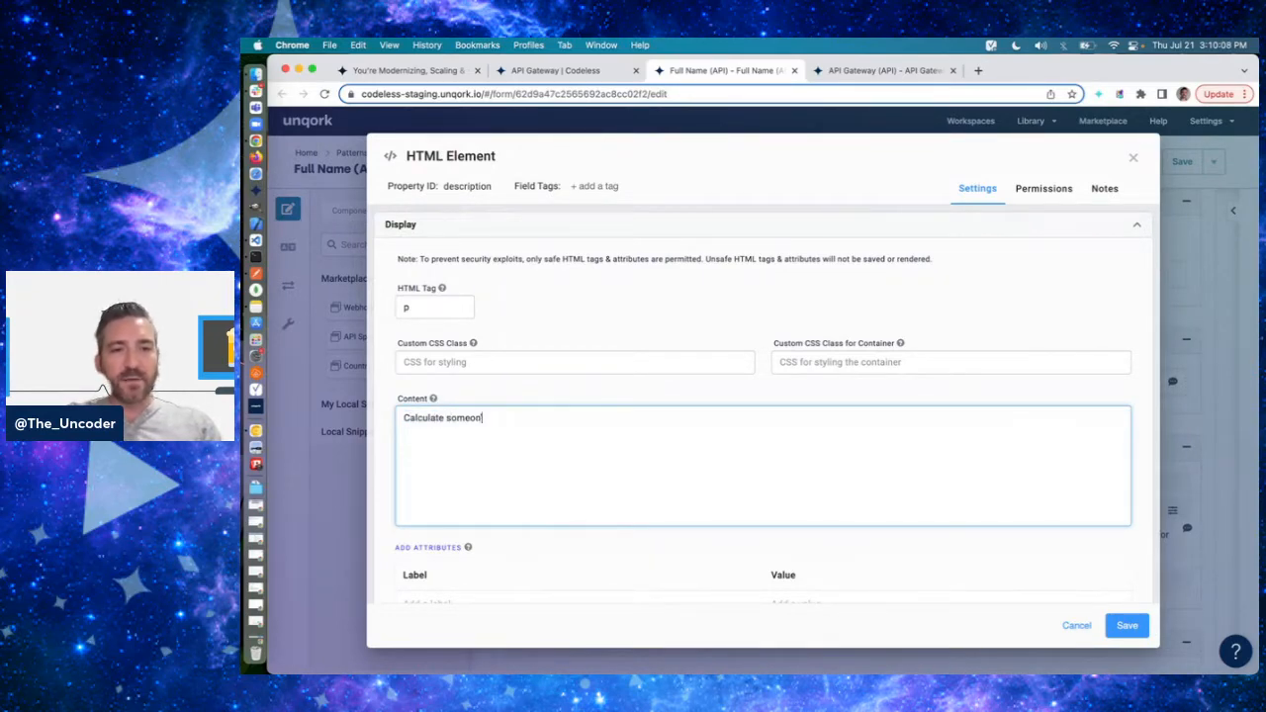
type("e's full nma")
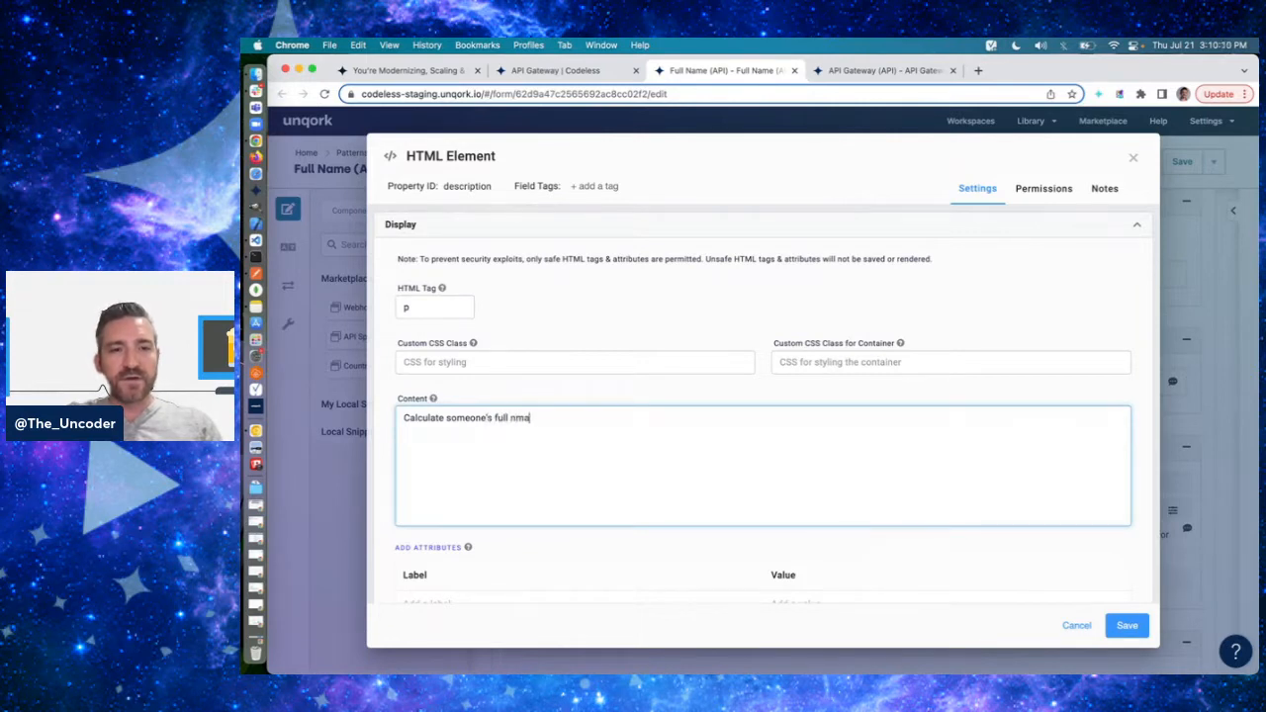
key("BackSpace")
key("BackSpace")
type("ame based on ")
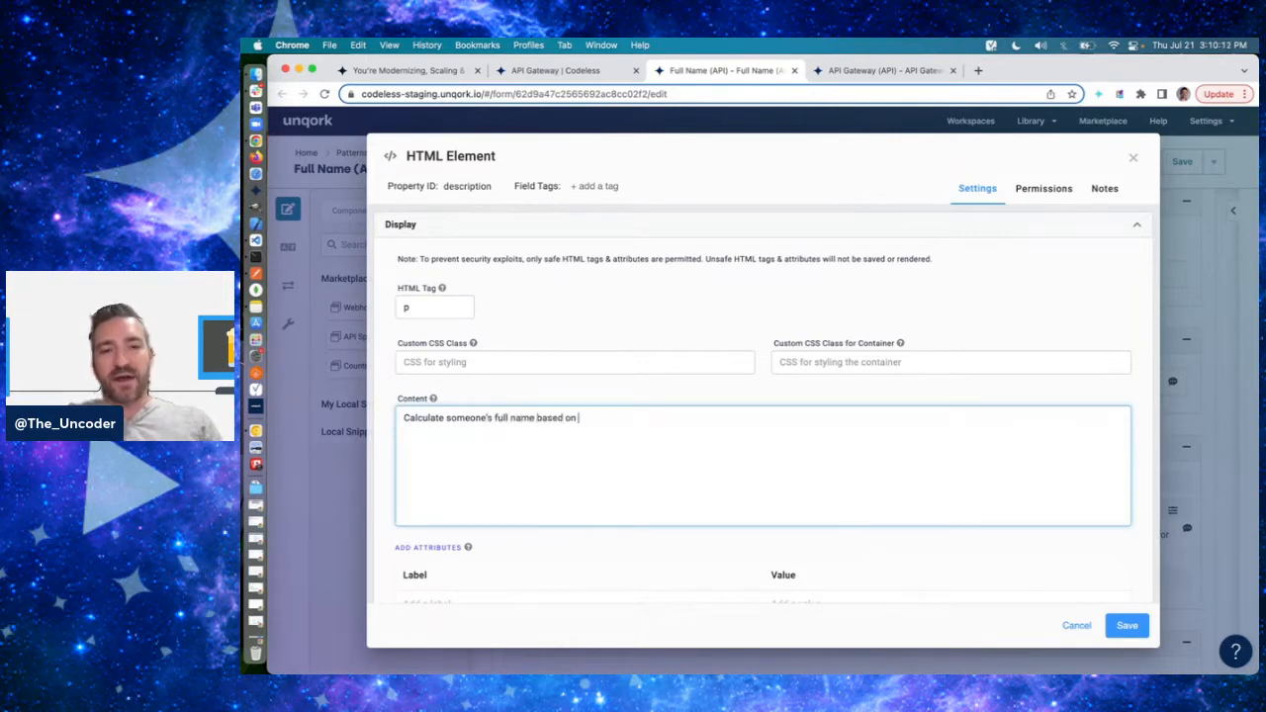
type("the other n")
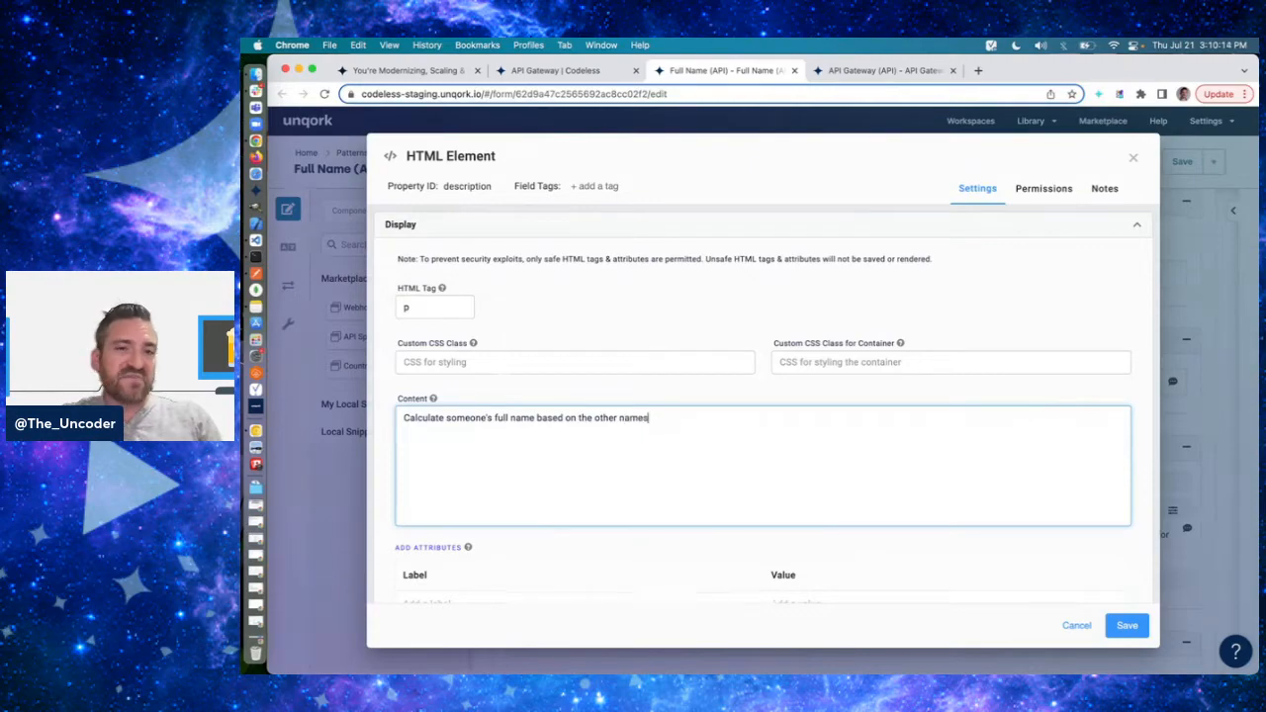
type("ames")
left_click(1126, 625)
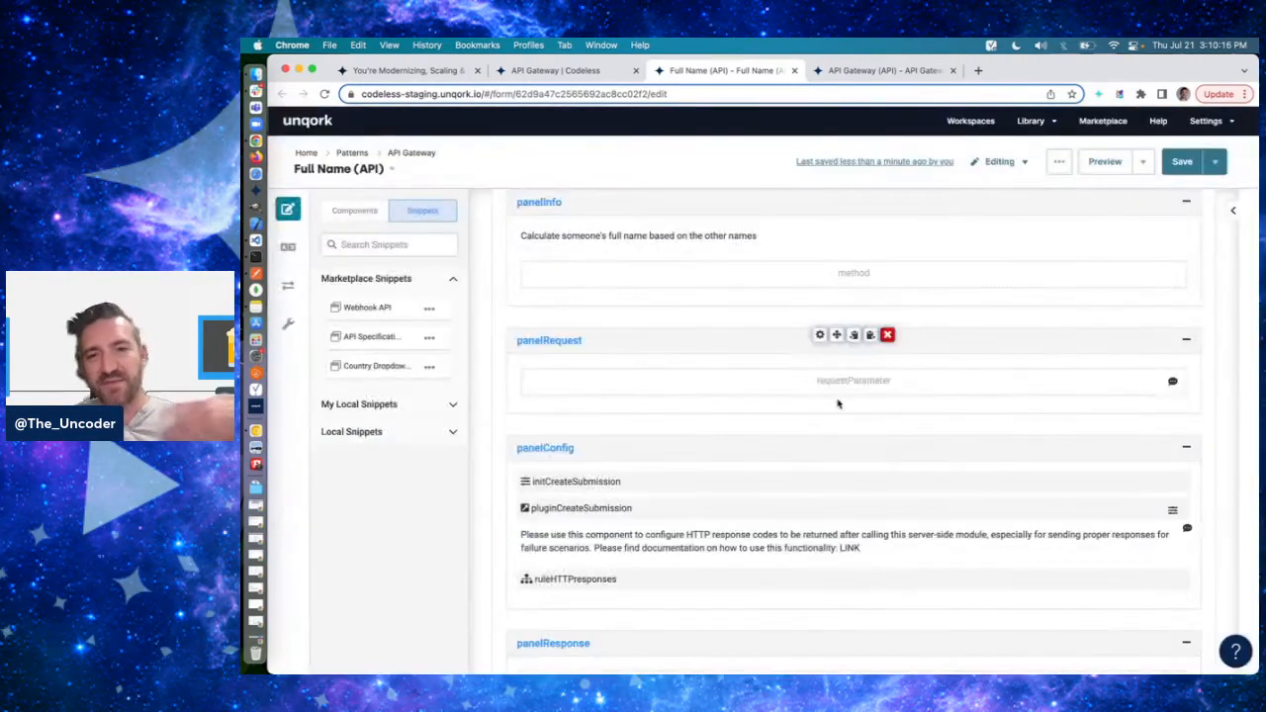
- Set the default value of the hidden method component in panelInfo to PUT and save it
left_click(820, 270)
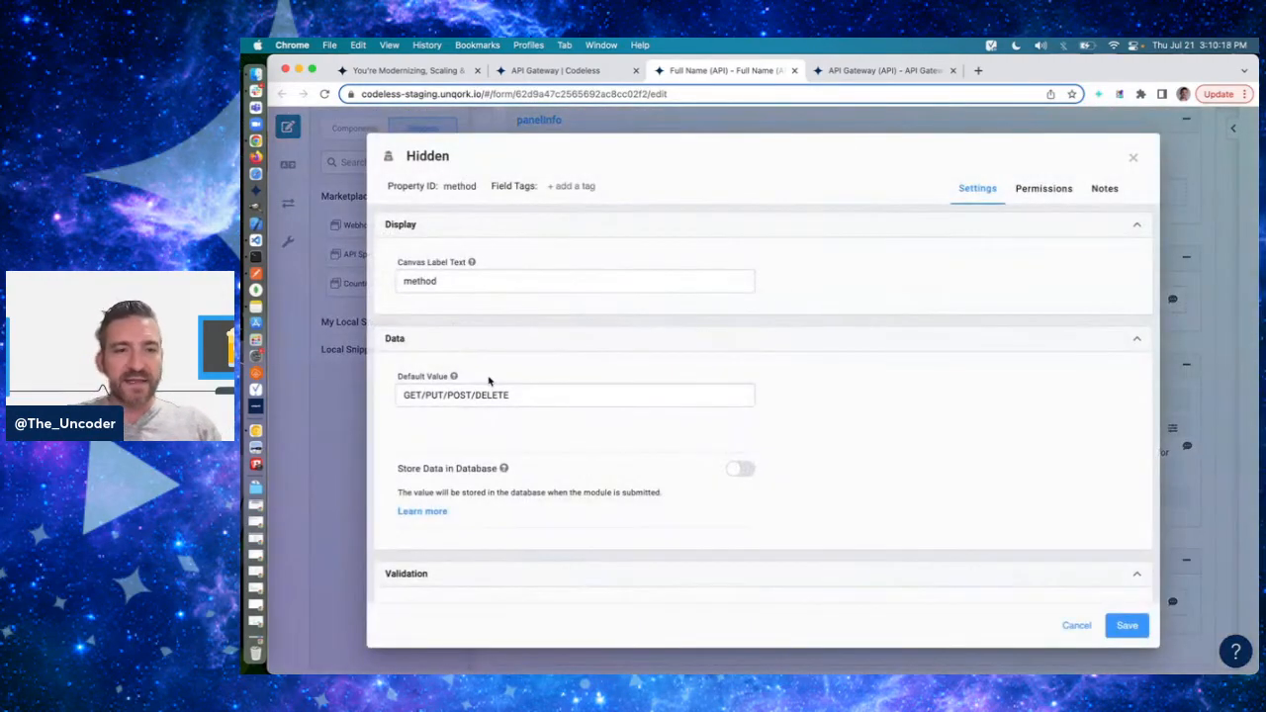
triple_click(471, 393)
type("PUT")
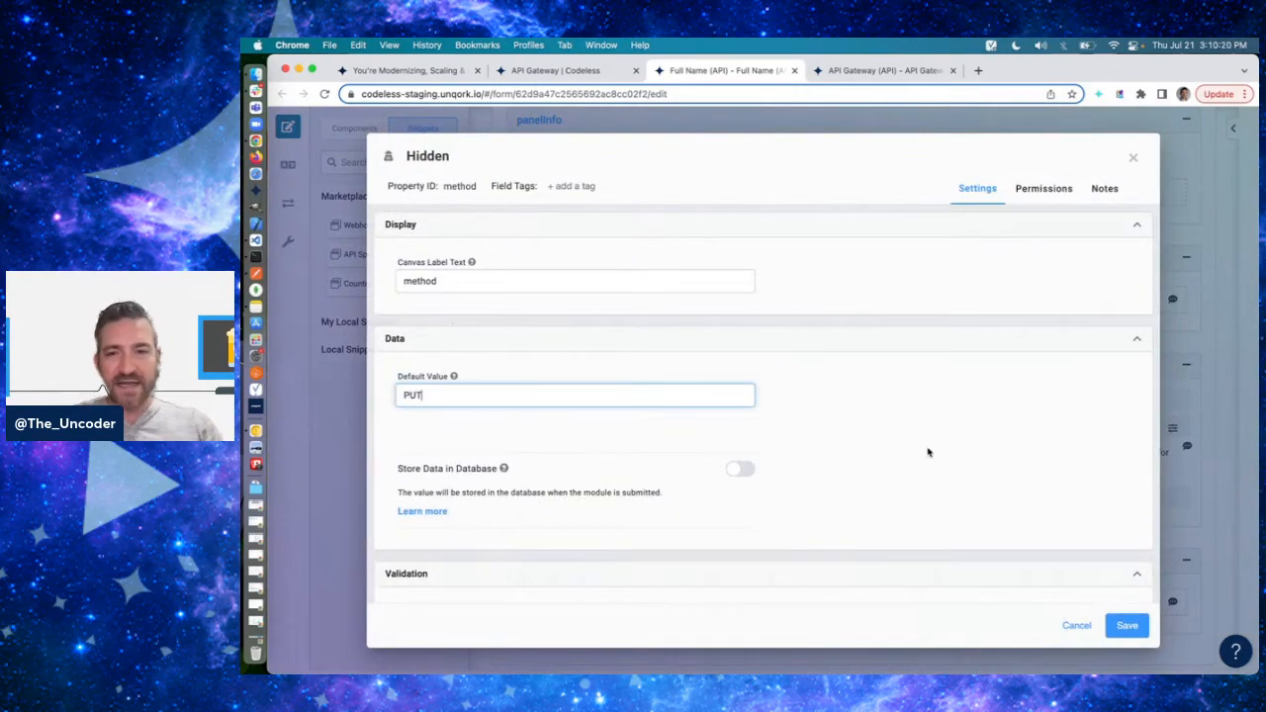
left_click(1127, 626)
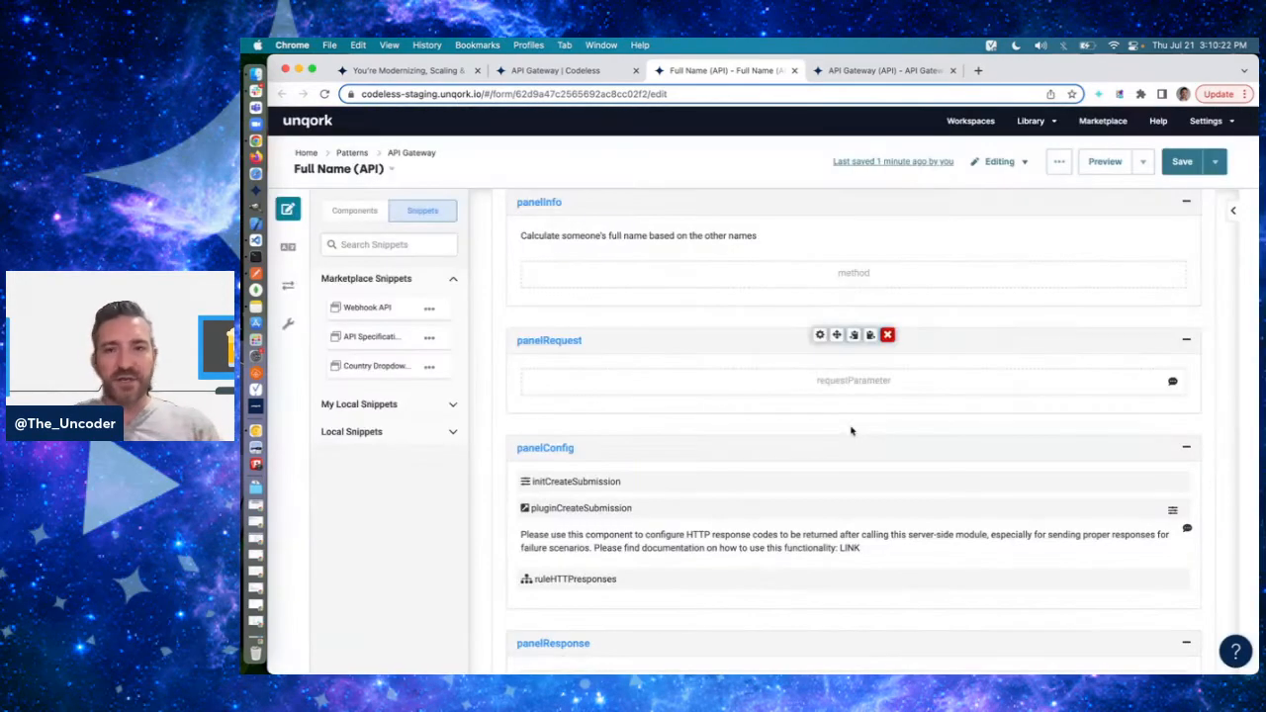
- Change the property ID of requestParameter in panelRequest to firstName and remove all its field tags except type:string
left_click(818, 375)
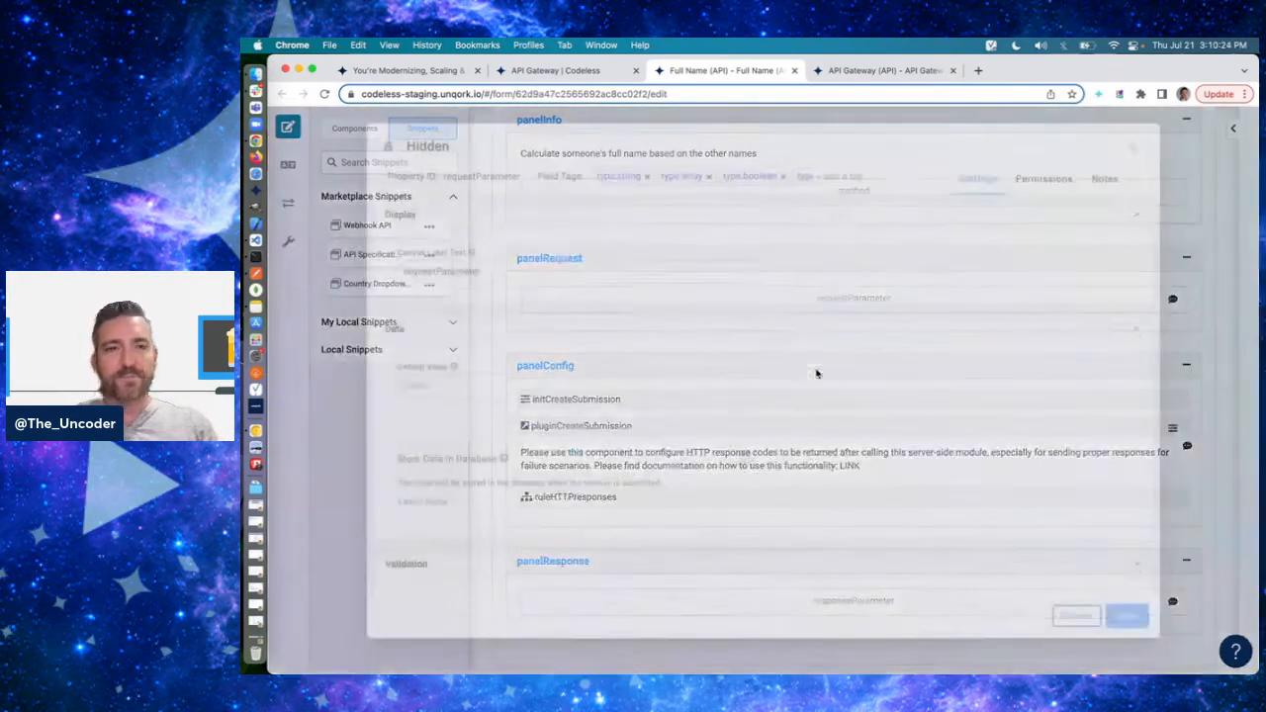
double_click(488, 185)
type("firstName")
key("Tab")
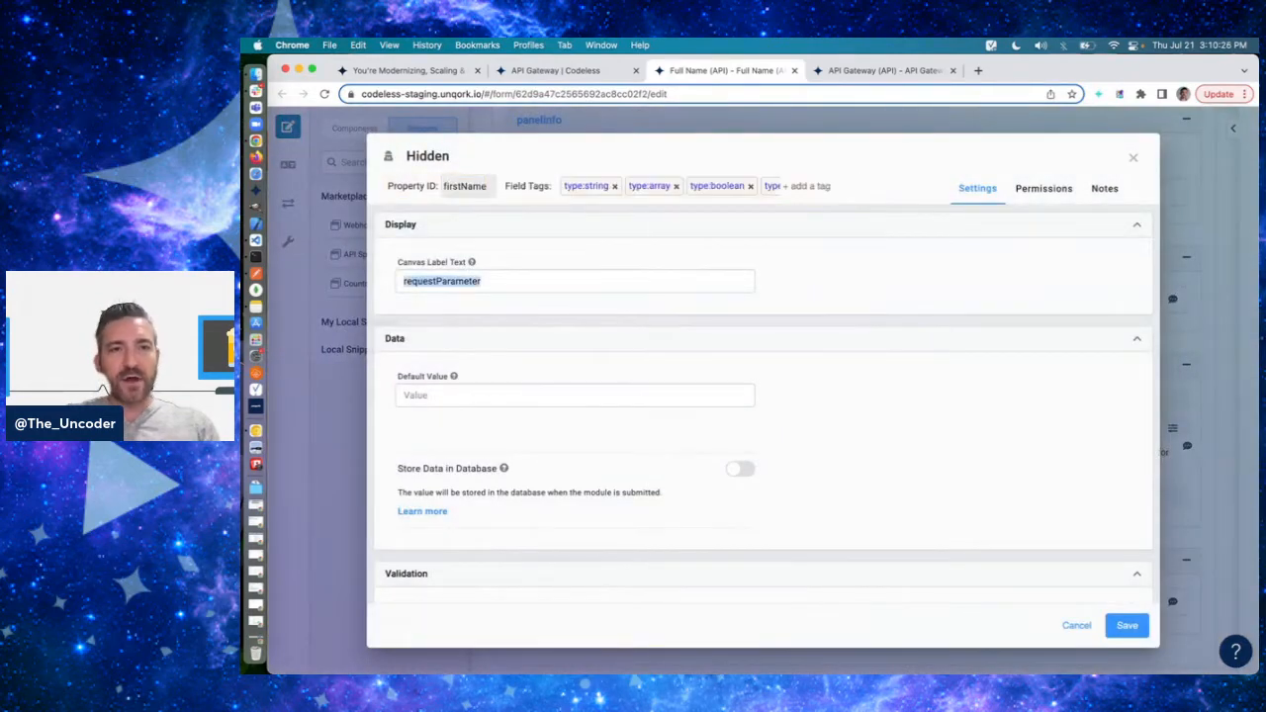
left_click(680, 189)
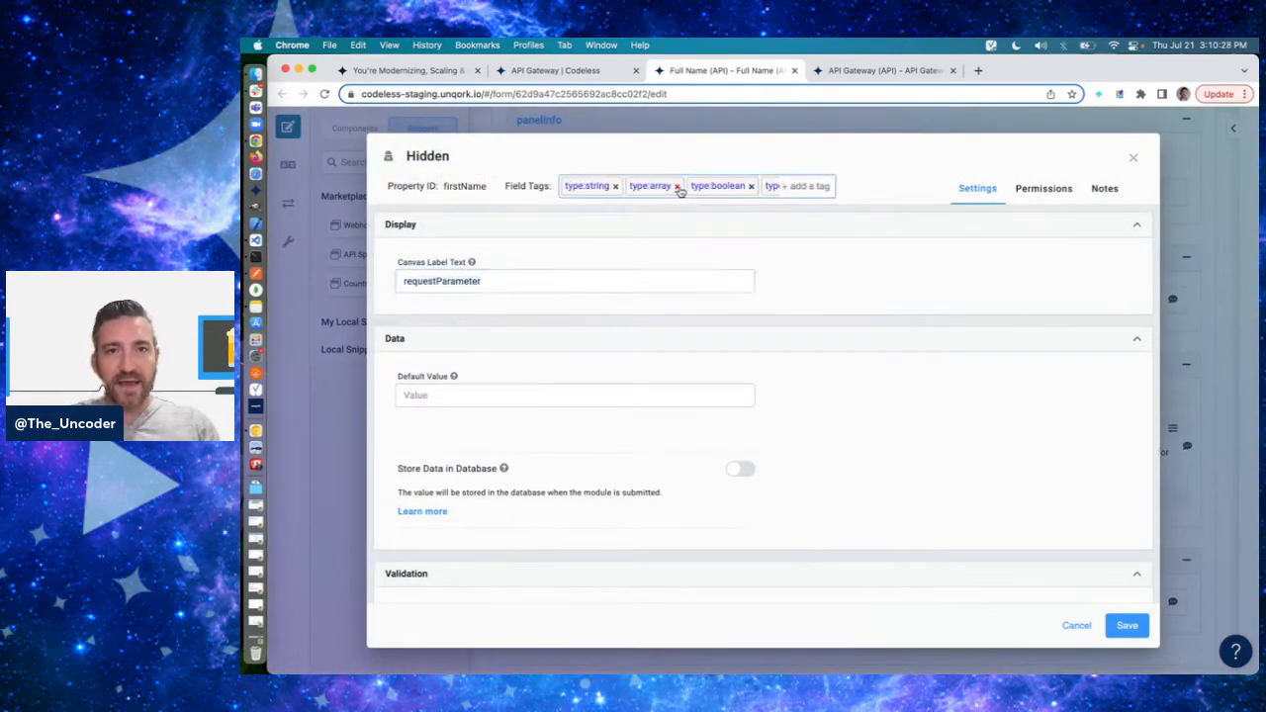
left_click(678, 187)
left_click(688, 187)
left_click(689, 188)
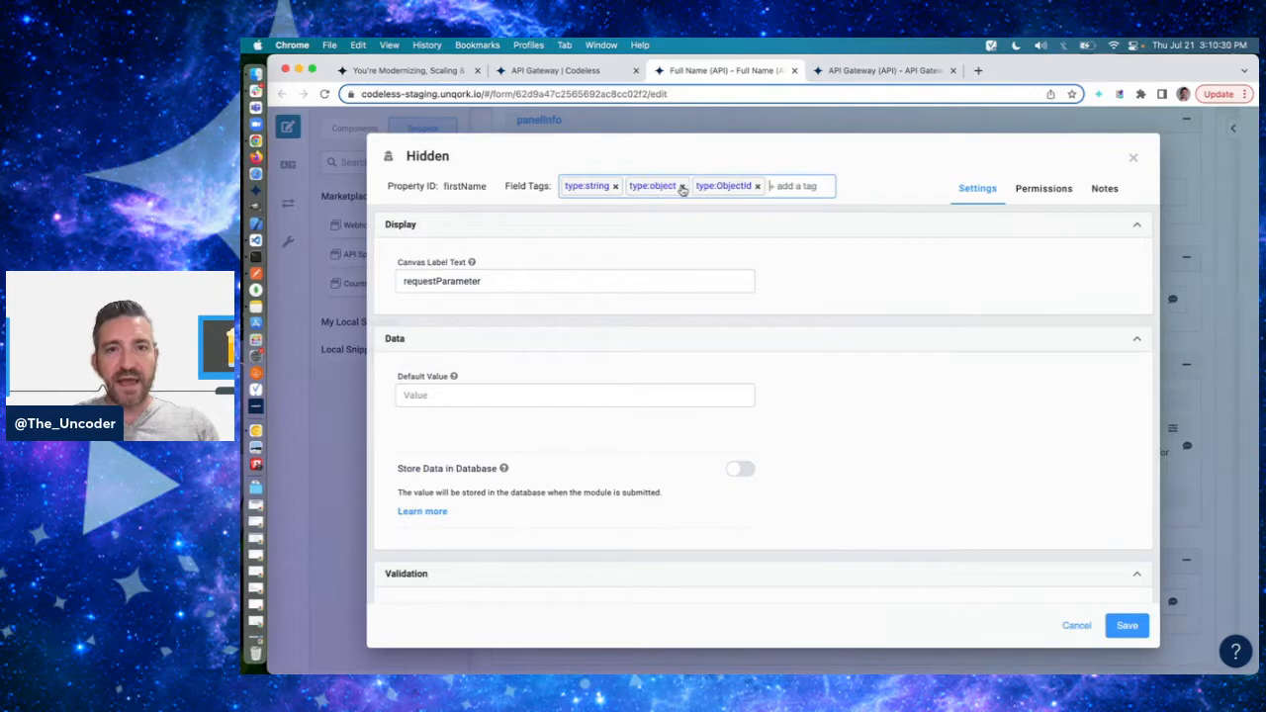
left_click(682, 188)
left_click(683, 188)
- Set the hidden component's canvas label text to firstName and make it required
left_click(560, 283)
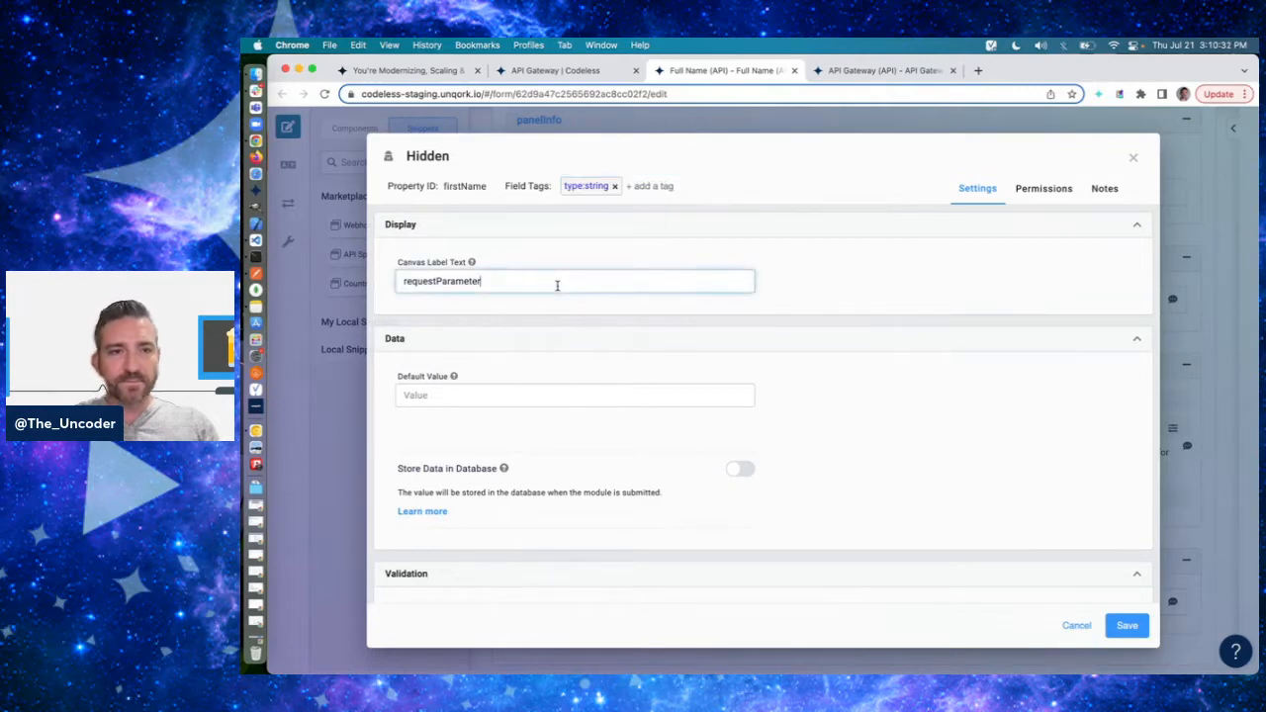
key("super+a")
type("f")
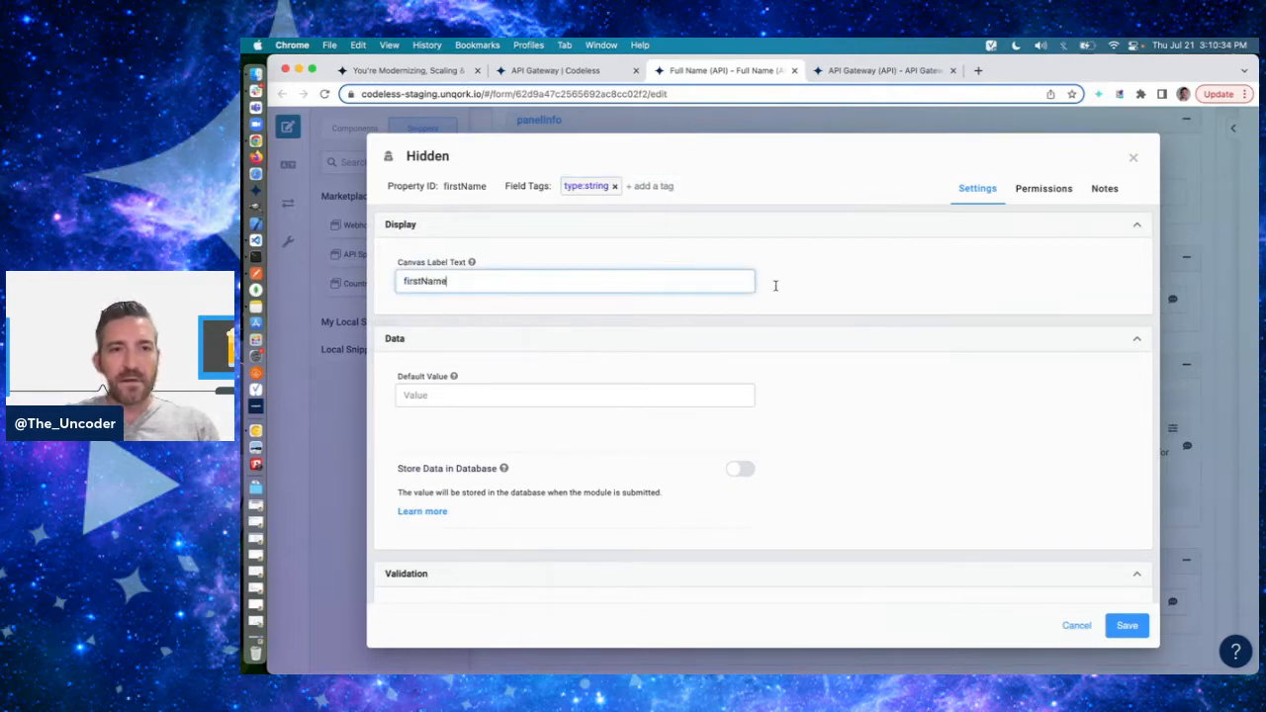
scroll(950, 430, "down", 3)
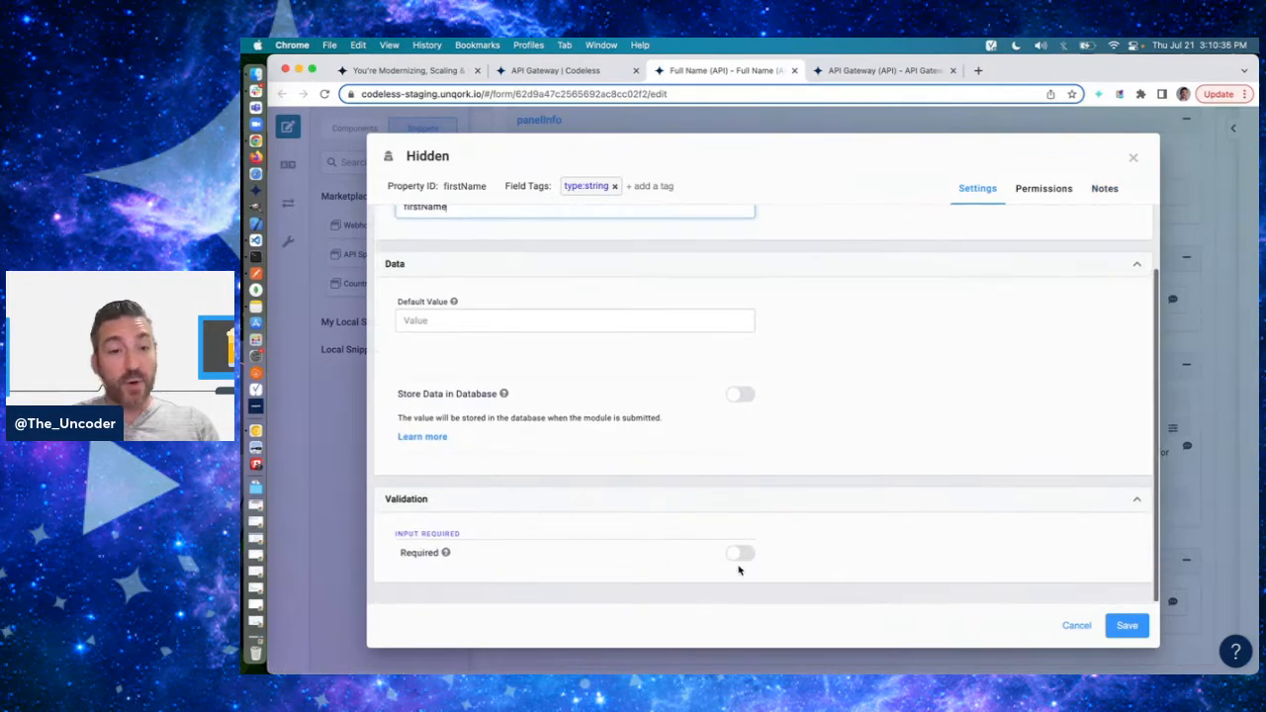
left_click(741, 554)
- Replace the firstName component's note with "First name" and save the component
scroll(997, 379, "up", 3)
left_click(1106, 191)
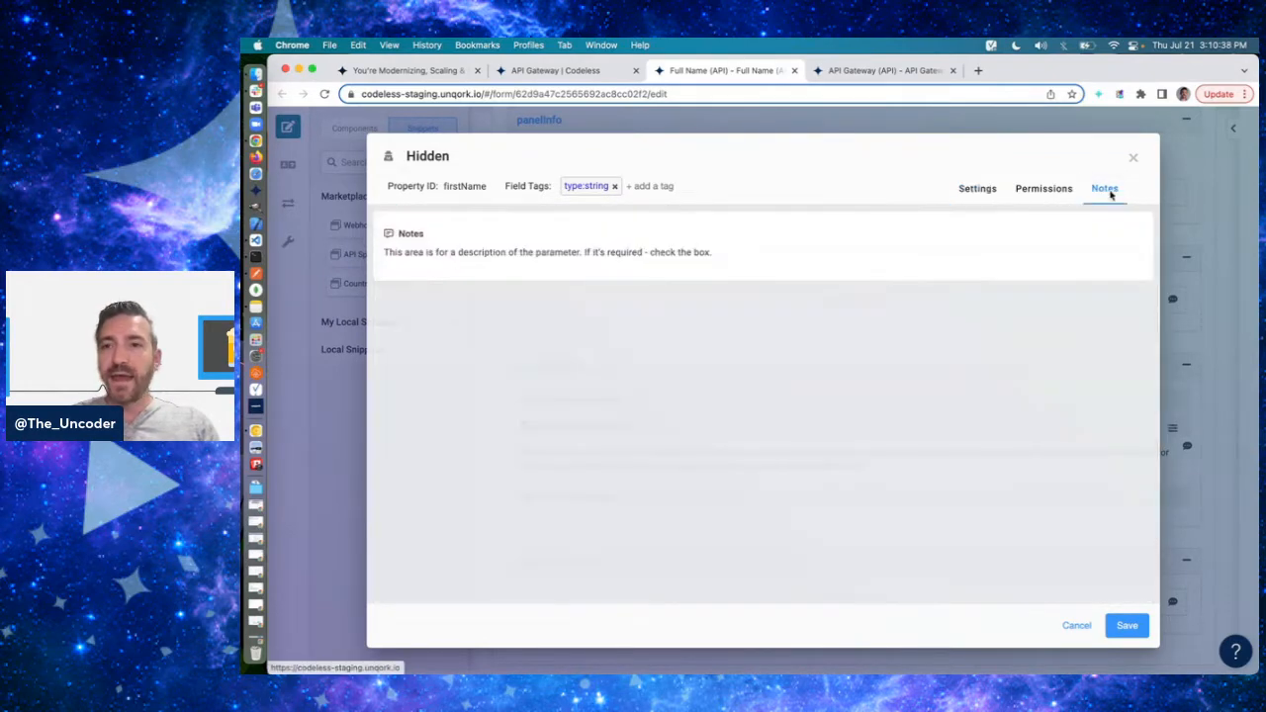
left_click(512, 260)
key("super+a")
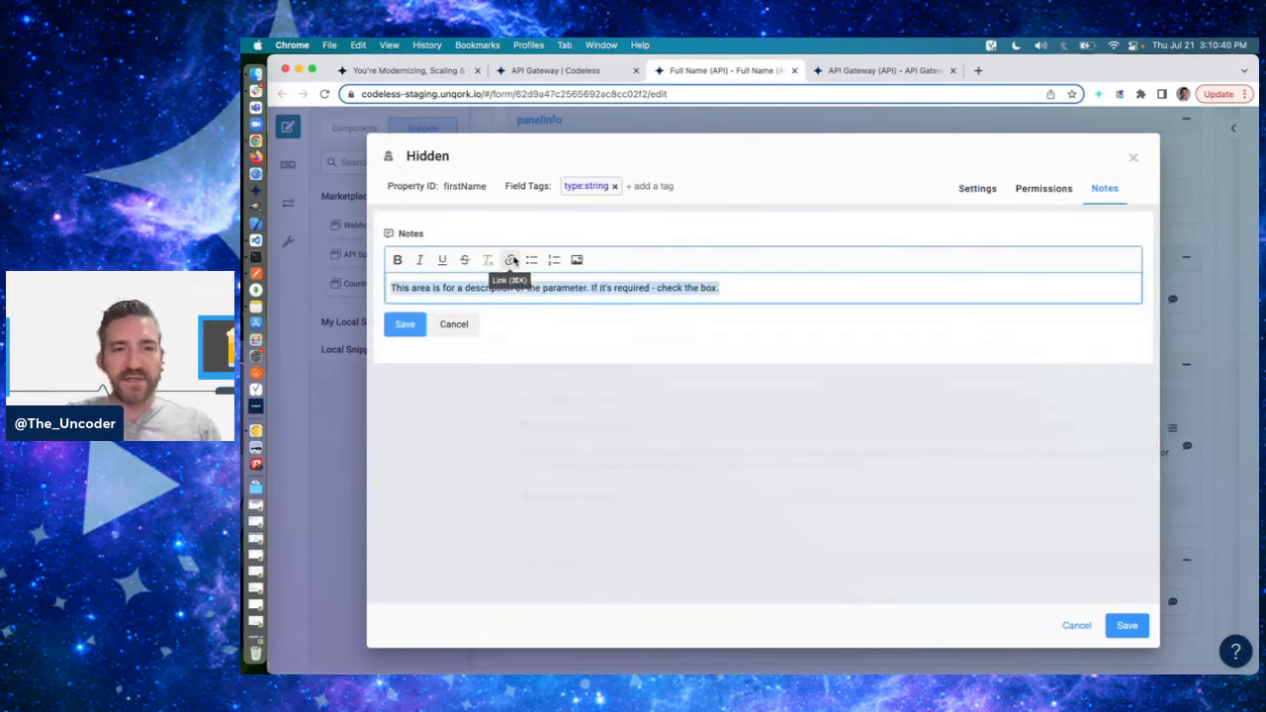
type("First name")
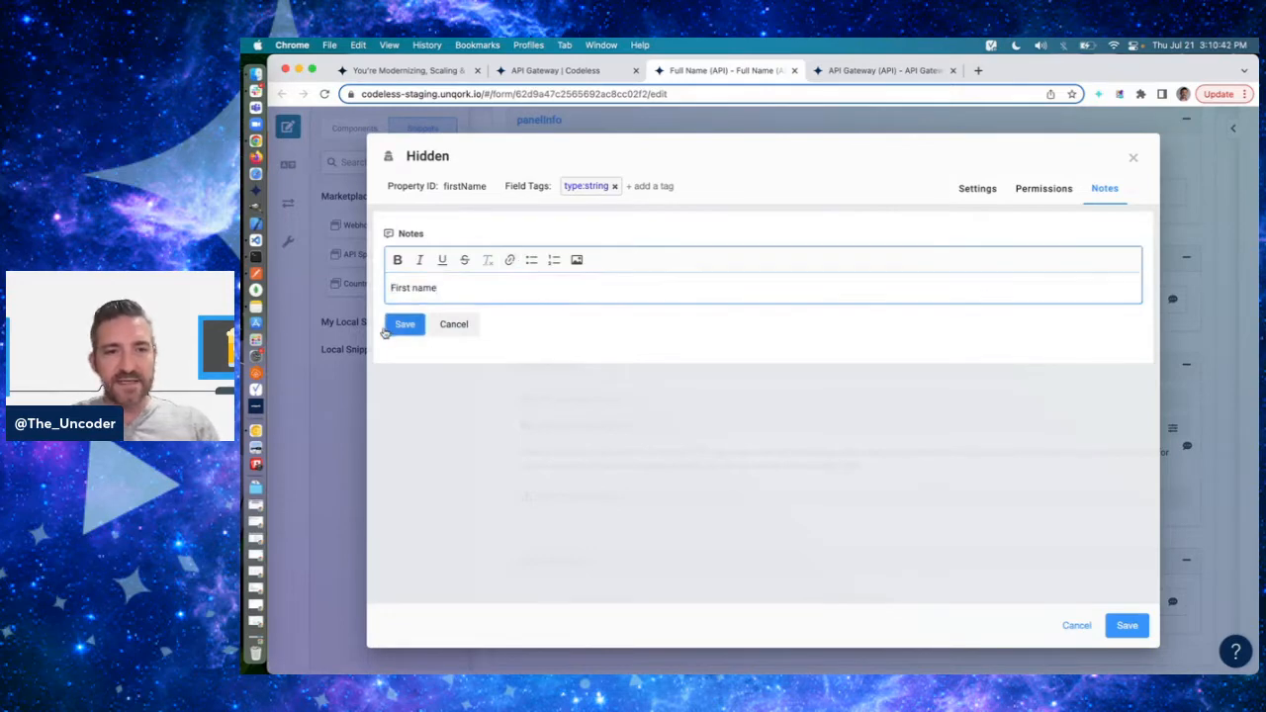
left_click(387, 329)
left_click(1114, 631)
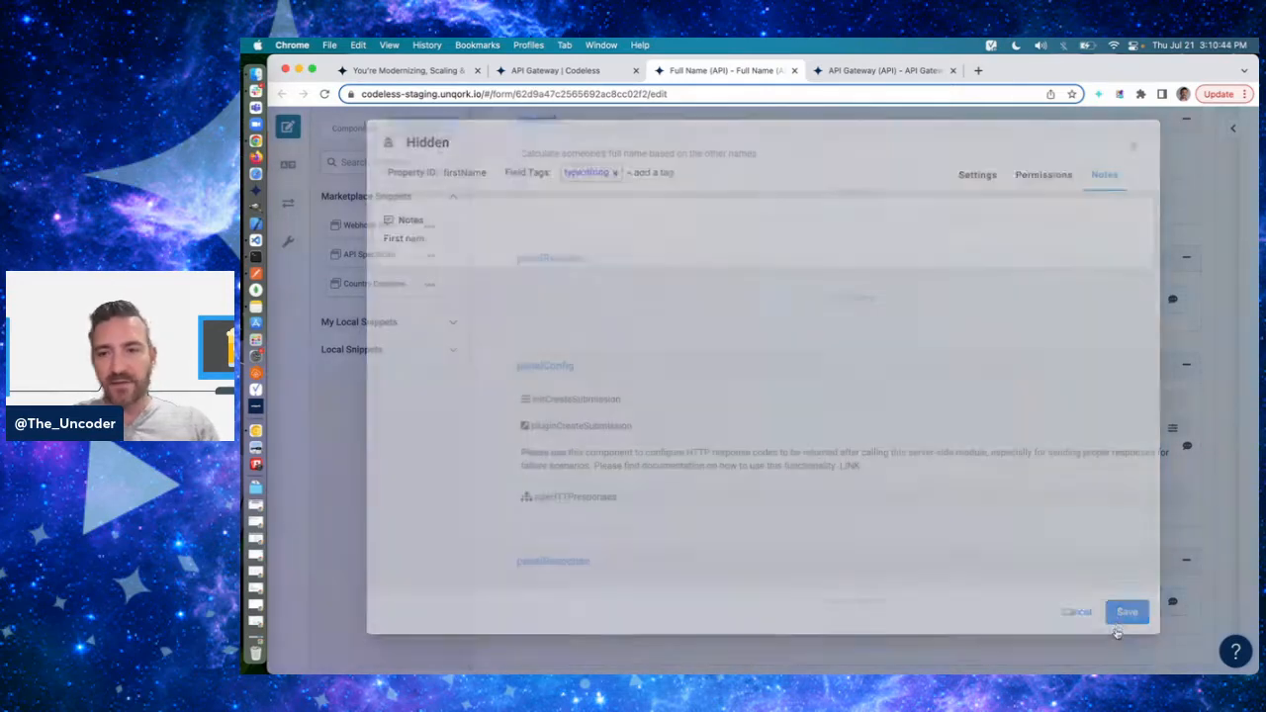
- Duplicate the firstName component in panelRequest and set the copy's property ID and canvas label text to lastName
left_click(855, 379)
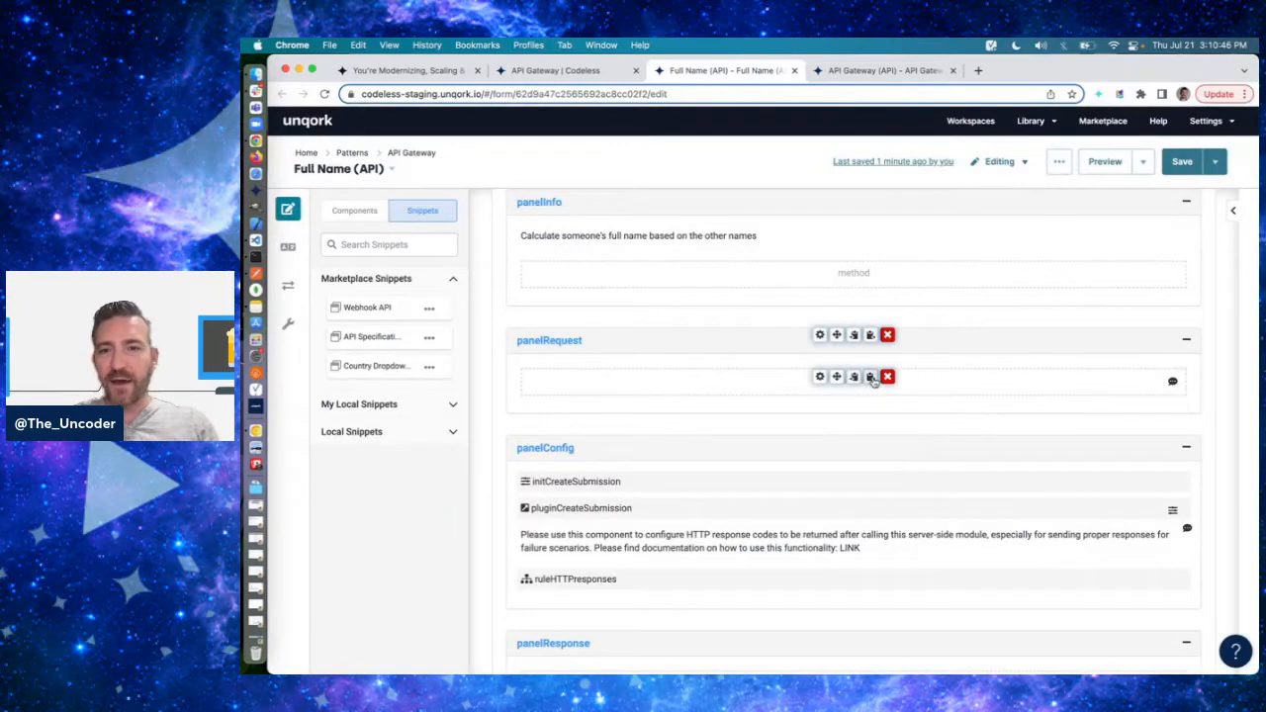
left_click(870, 379)
left_click(819, 414)
double_click(461, 186)
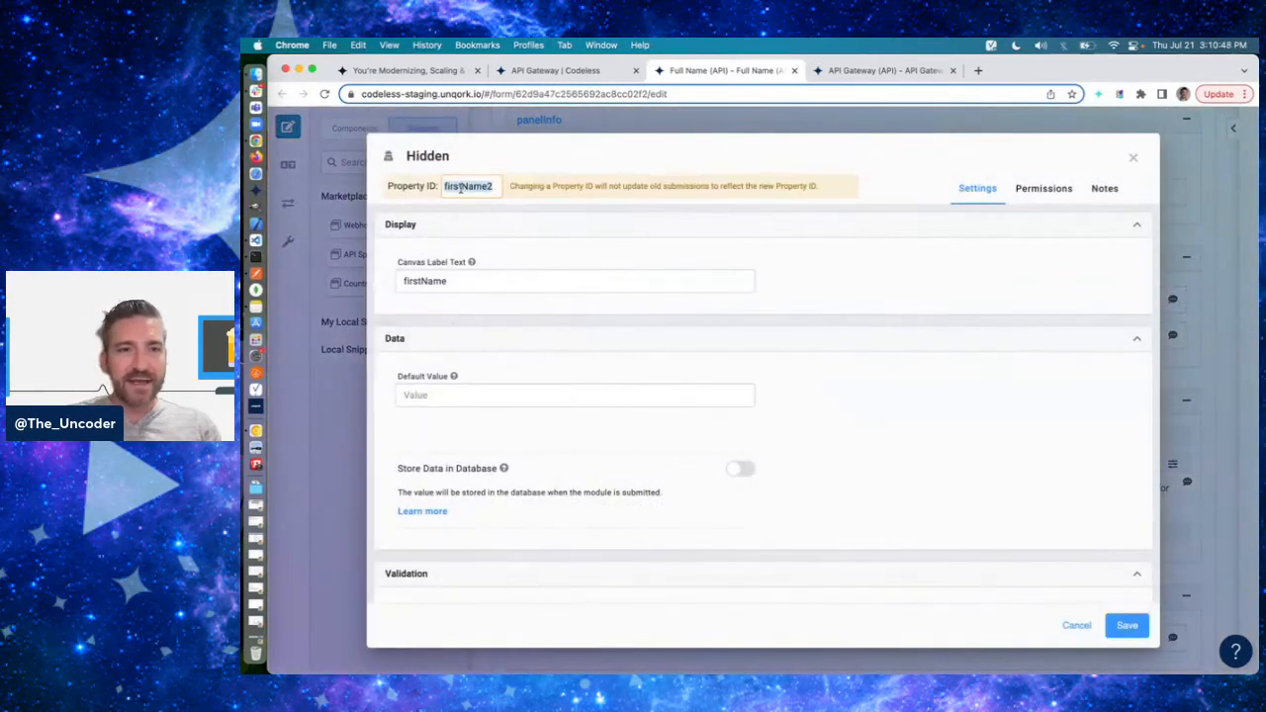
type("lastName")
key("Tab")
type("last")
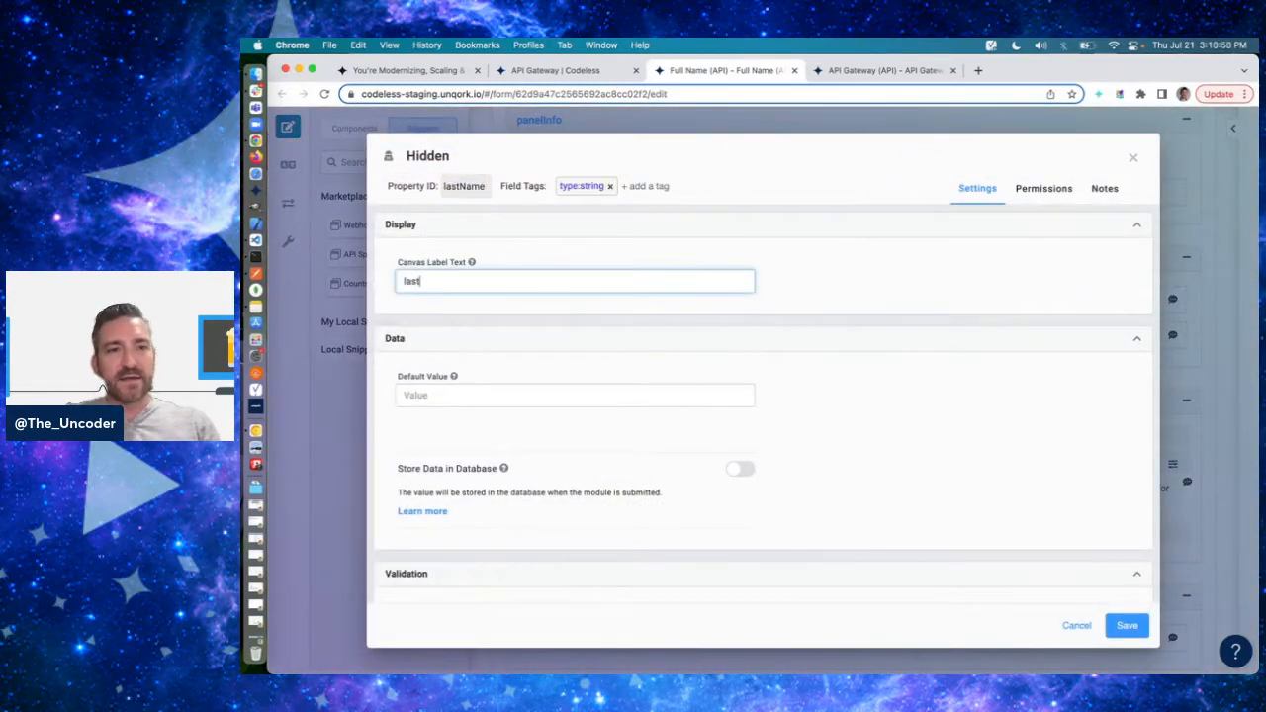
left_click(947, 280)
scroll(946, 282, "down", 2)
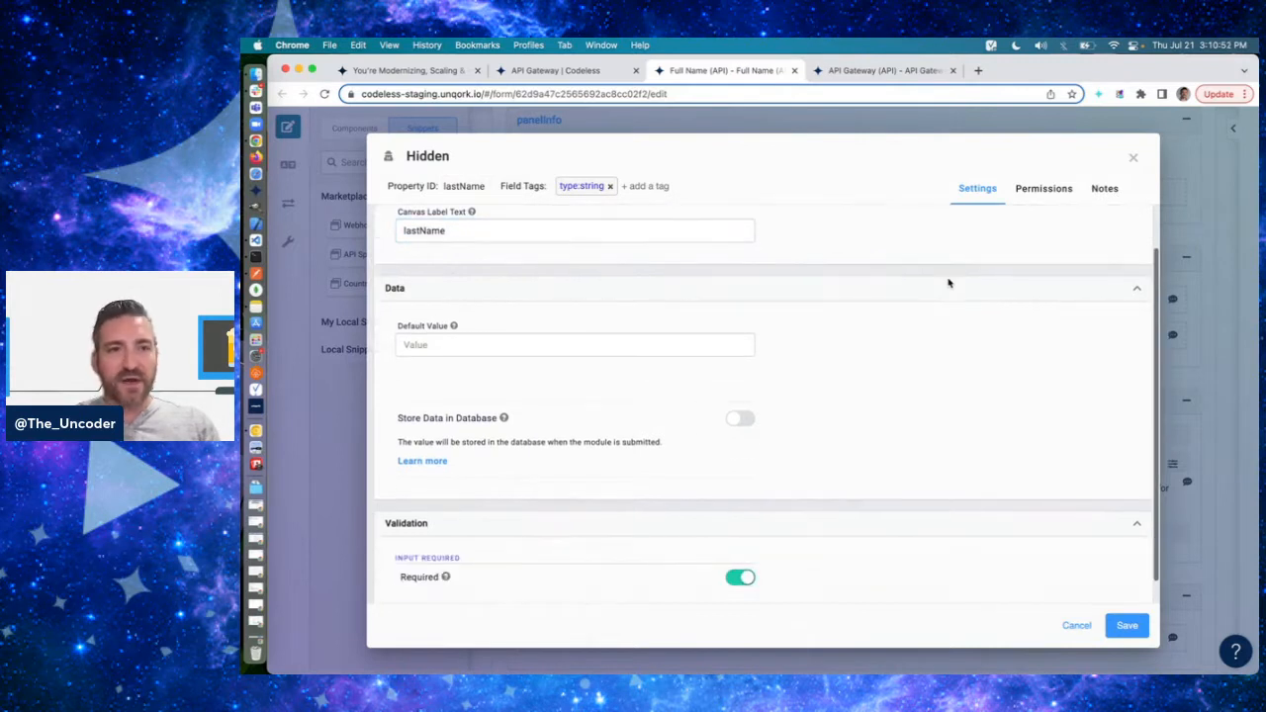
- Change the word "First" to "Last" in the lastName component's note and save the component
left_click(1105, 188)
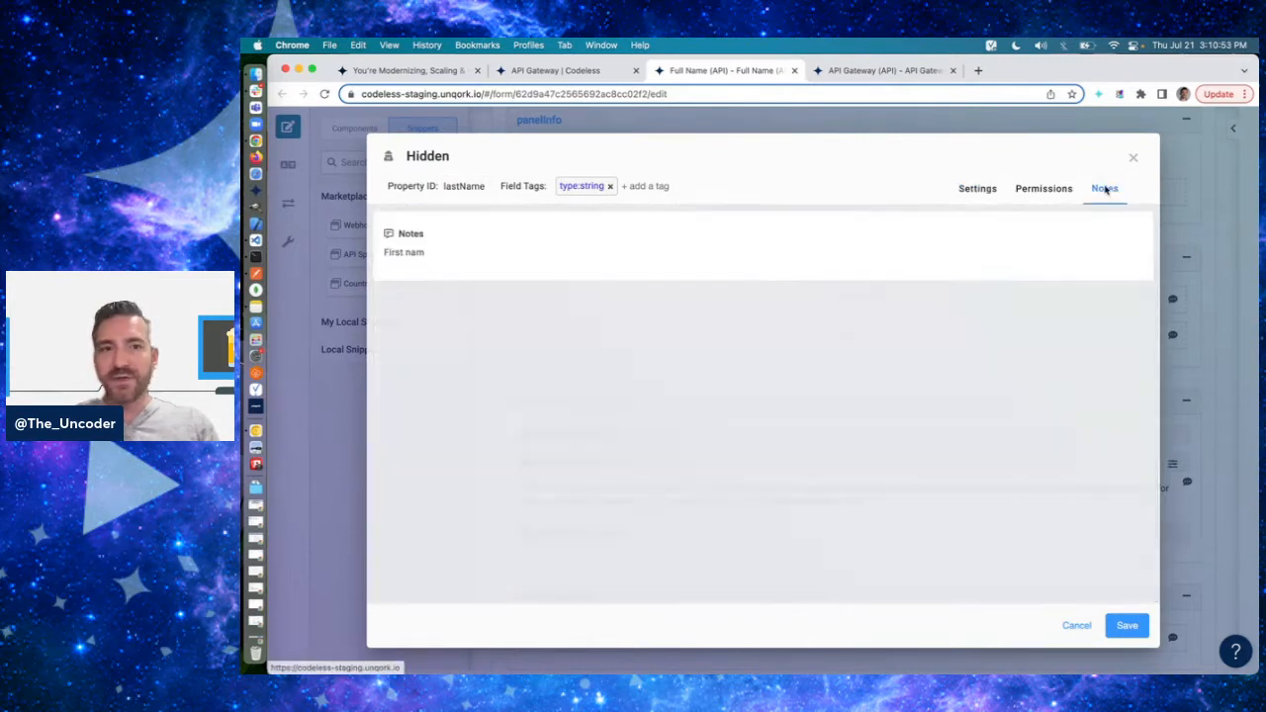
left_click(410, 249)
double_click(400, 287)
type("last")
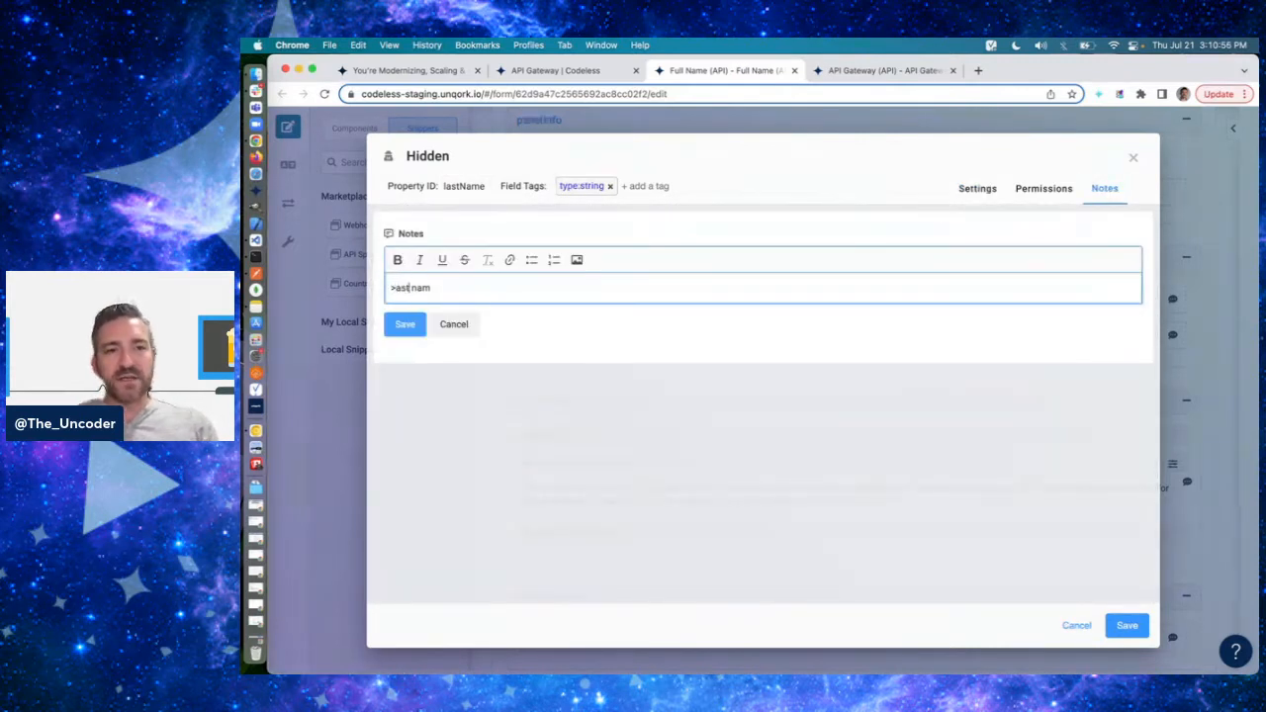
key("BackSpace")
key("BackSpace")
key("BackSpace")
key("BackSpace")
type("Last")
left_click(404, 324)
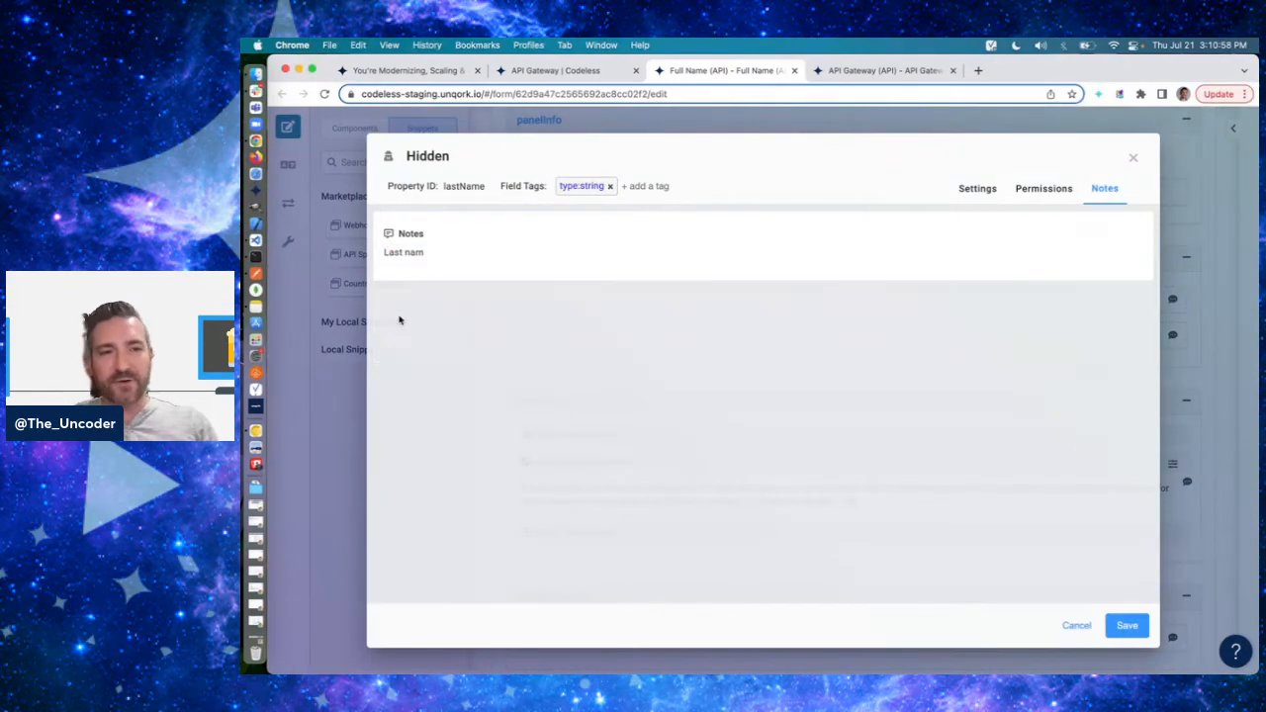
left_click(1127, 626)
- Change the property ID and canvas label text of the initCreateSubmission initializer in panelConfig to init
scroll(791, 441, "down", 1)
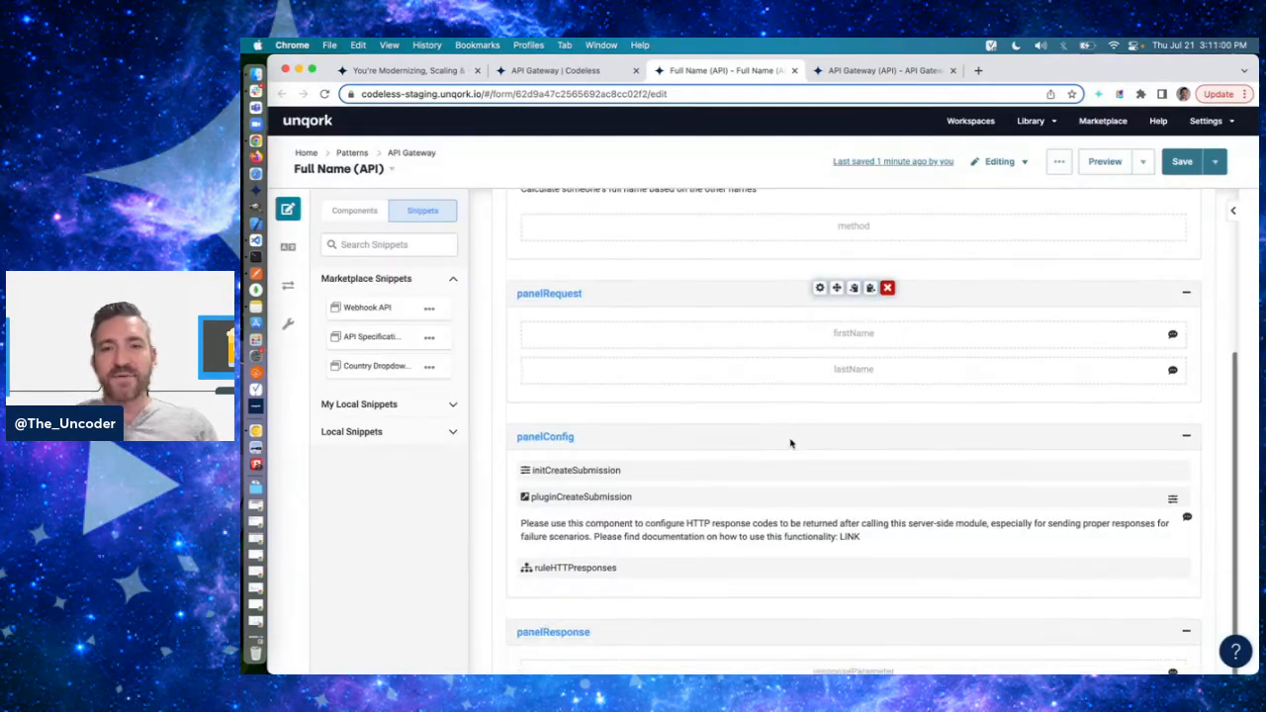
scroll(831, 415, "down", 2)
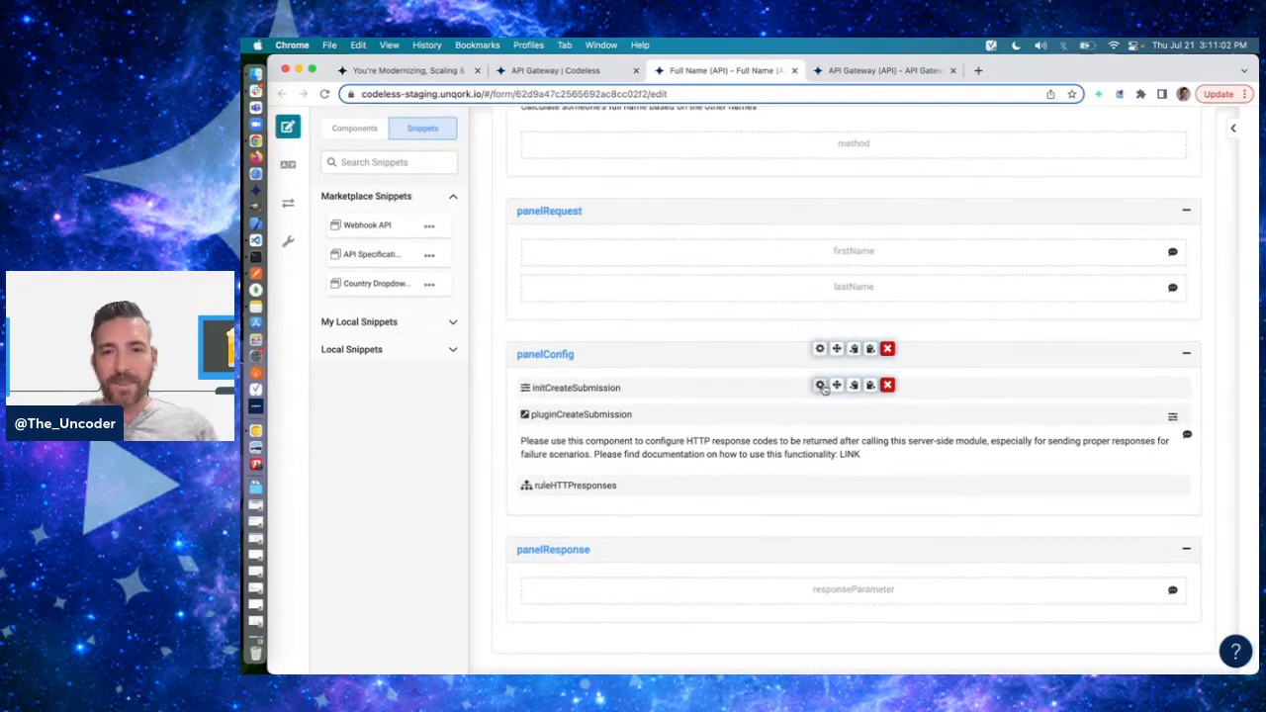
left_click(821, 387)
double_click(483, 187)
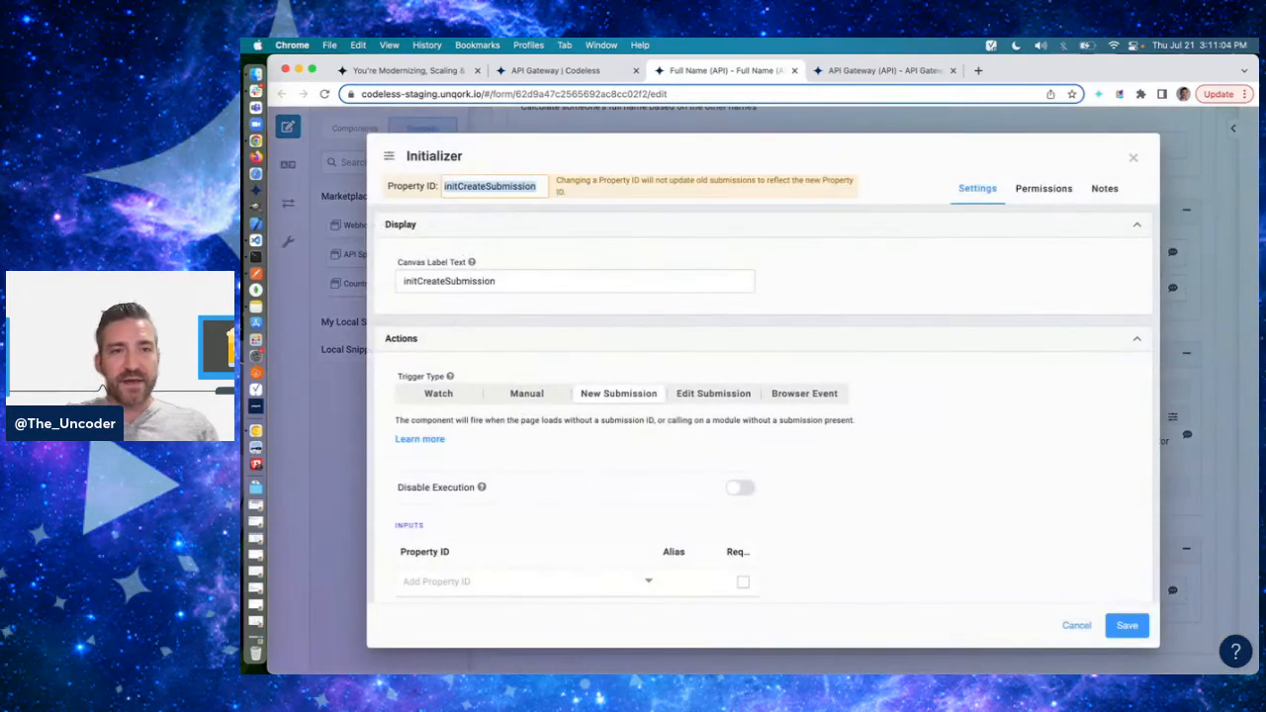
type("init")
key("Tab")
type("init")
- Point the initializer's trigger output at calc instead of pluginCreateSubmission and save the component
scroll(841, 523, "down", 4)
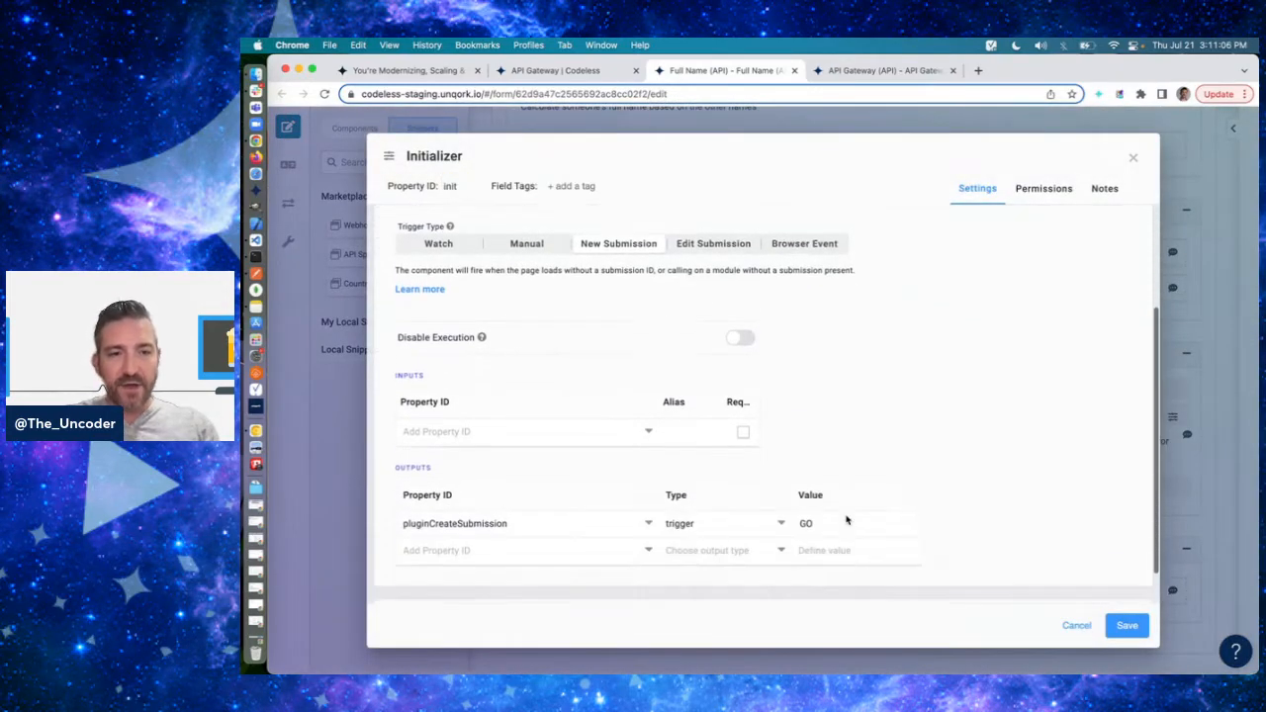
double_click(485, 482)
type("calc")
key("Tab")
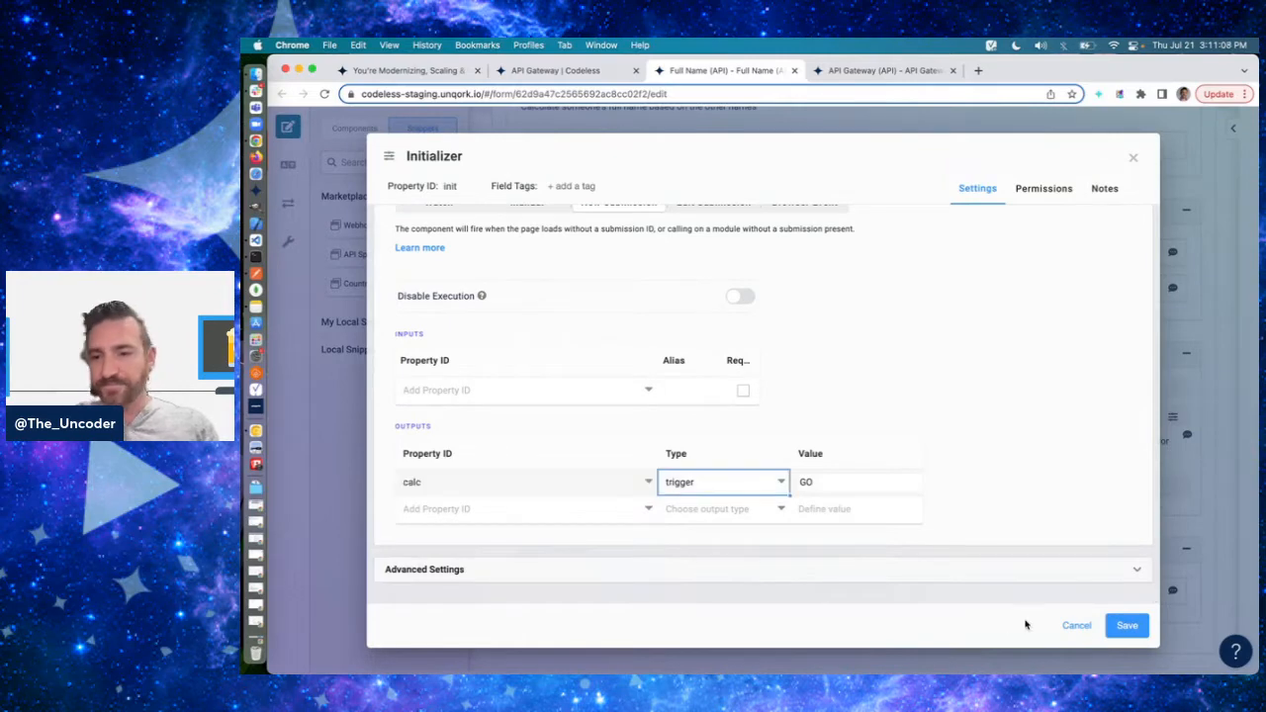
left_click(1127, 625)
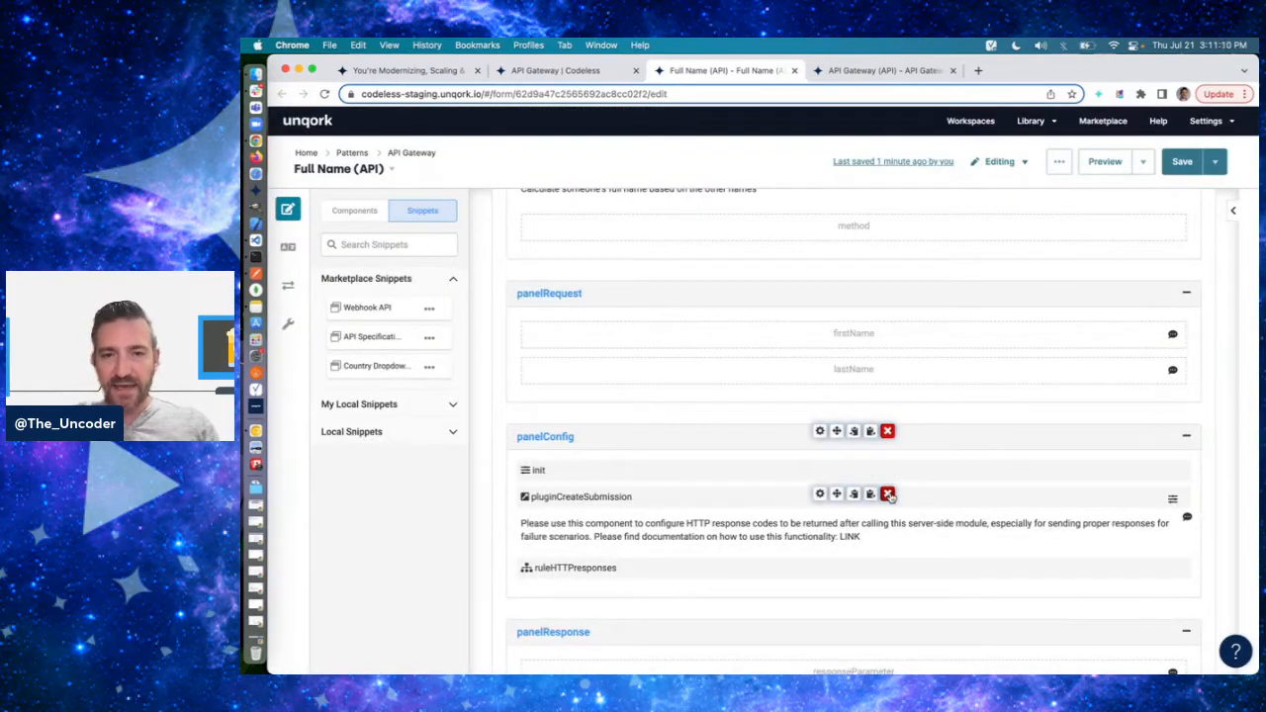
- Delete pluginCreateSubmission, the HTTP response instruction text and ruleHTTPresponses from panelConfig
left_click(888, 494)
left_click(889, 494)
left_click(889, 565)
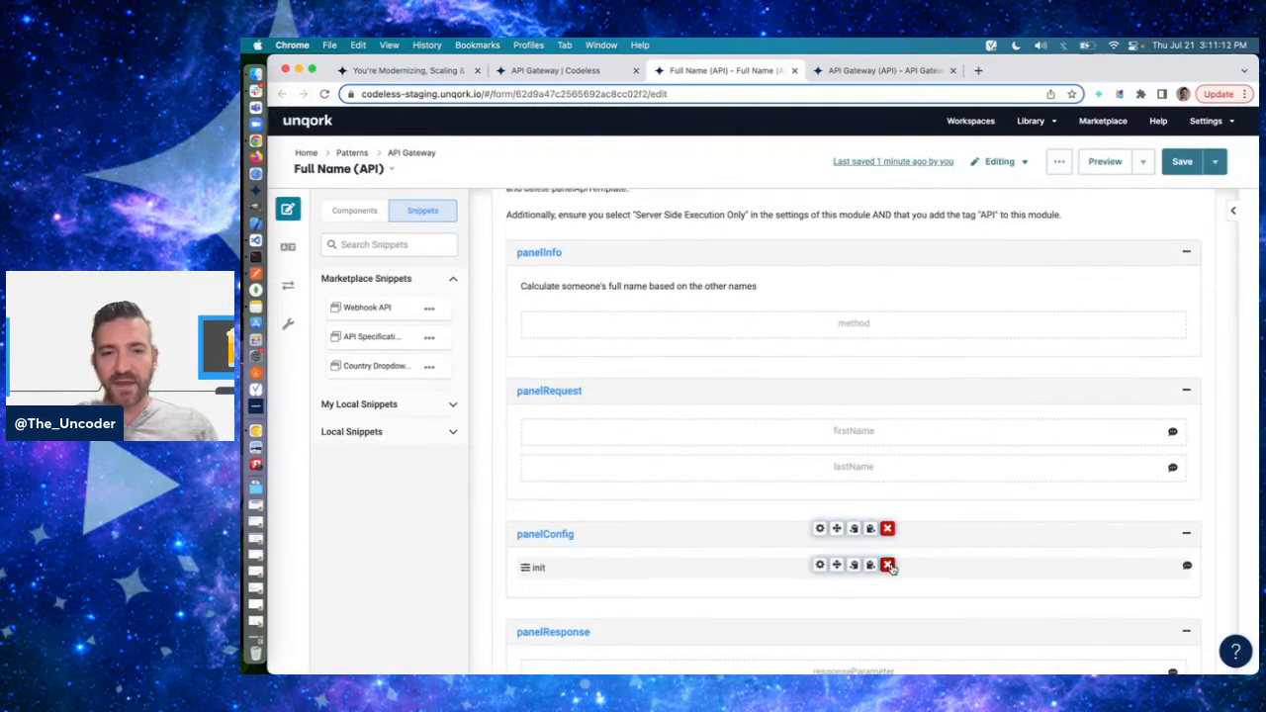
- Add a Calculator component below init in panelConfig, with calc as its property ID and canvas label text
left_click(350, 214)
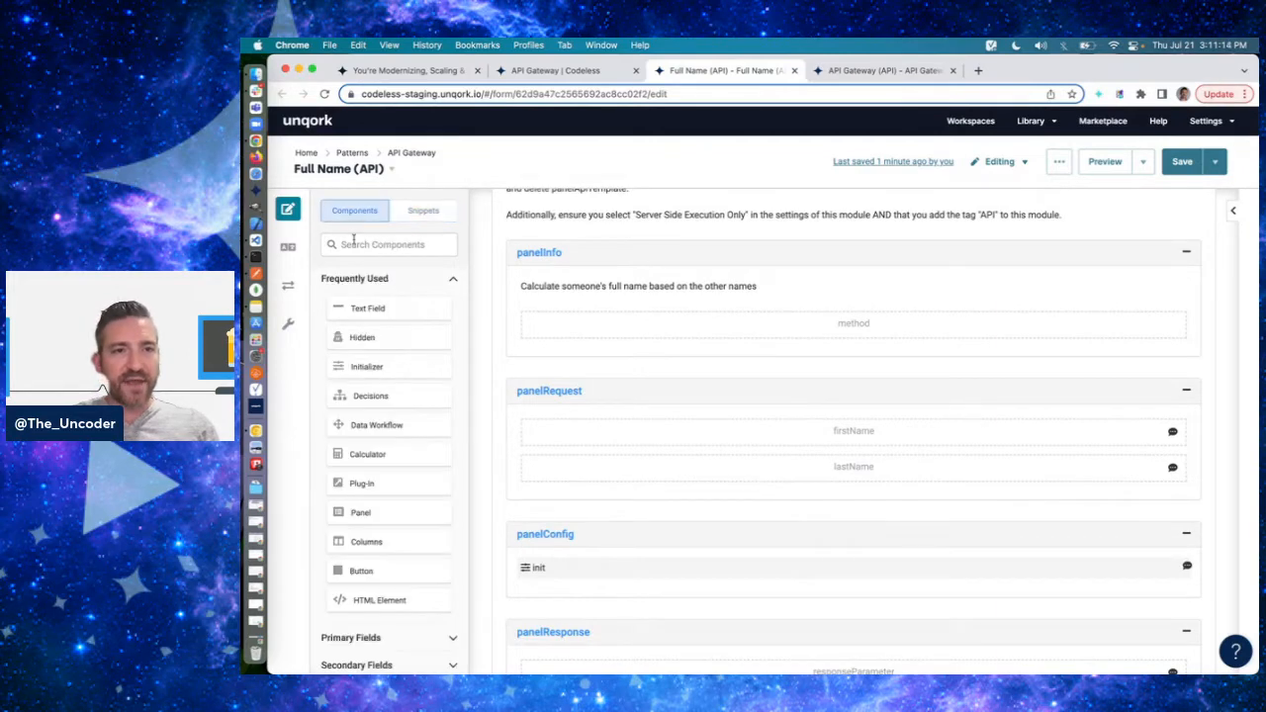
left_click(354, 244)
type("ca")
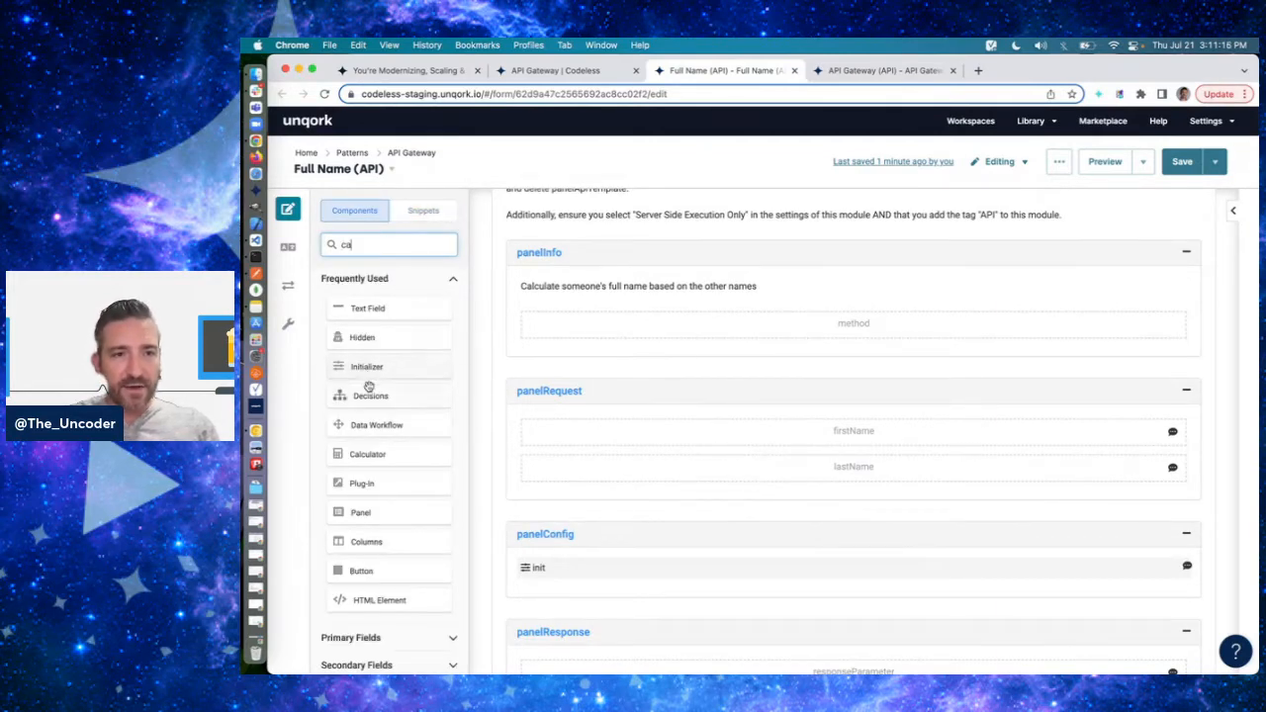
left_click_drag(362, 339, 600, 588)
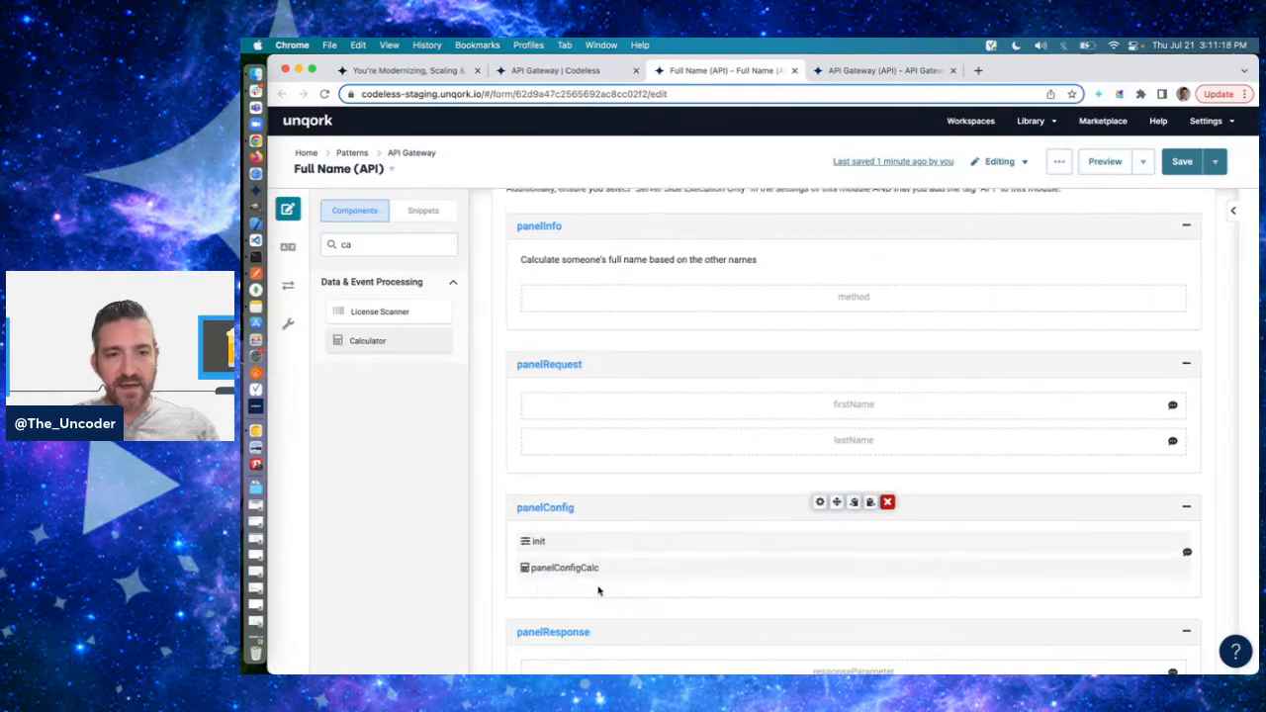
type("calc")
key("Tab")
type("calc")
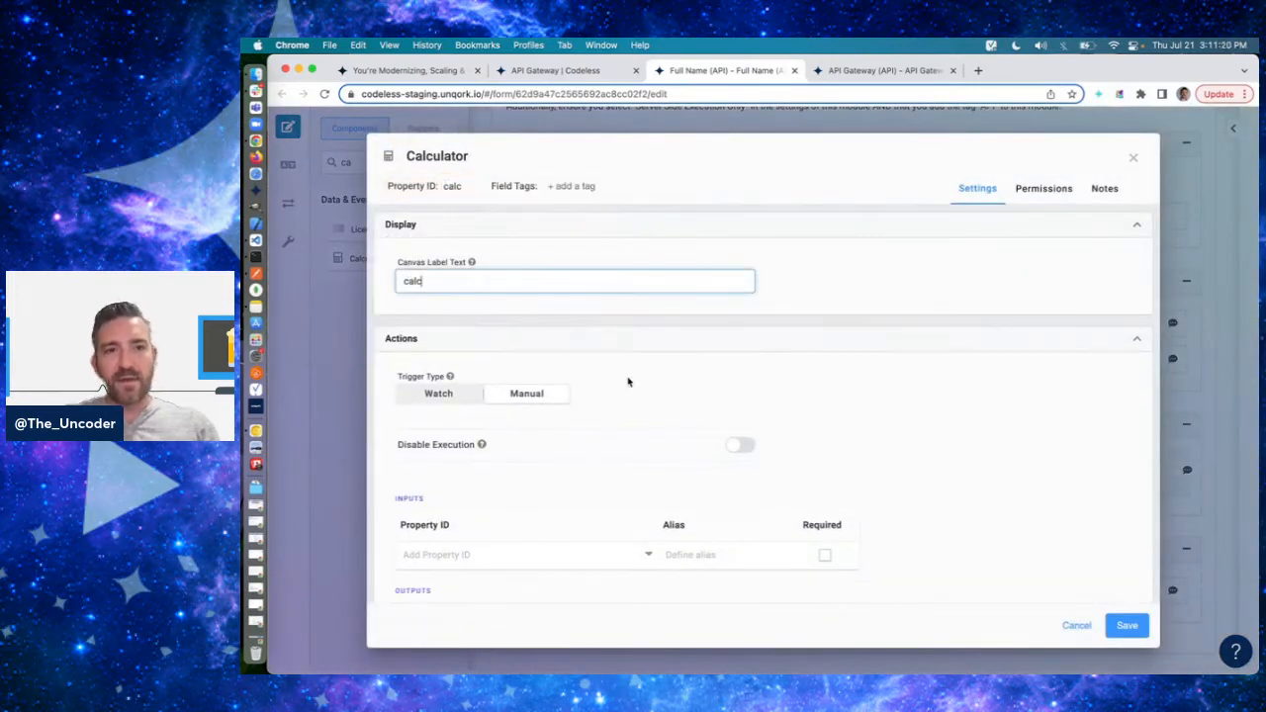
- Add firstName and lastName as inputs of the calculator
scroll(825, 492, "down", 3)
left_click(513, 326)
type("fisrt")
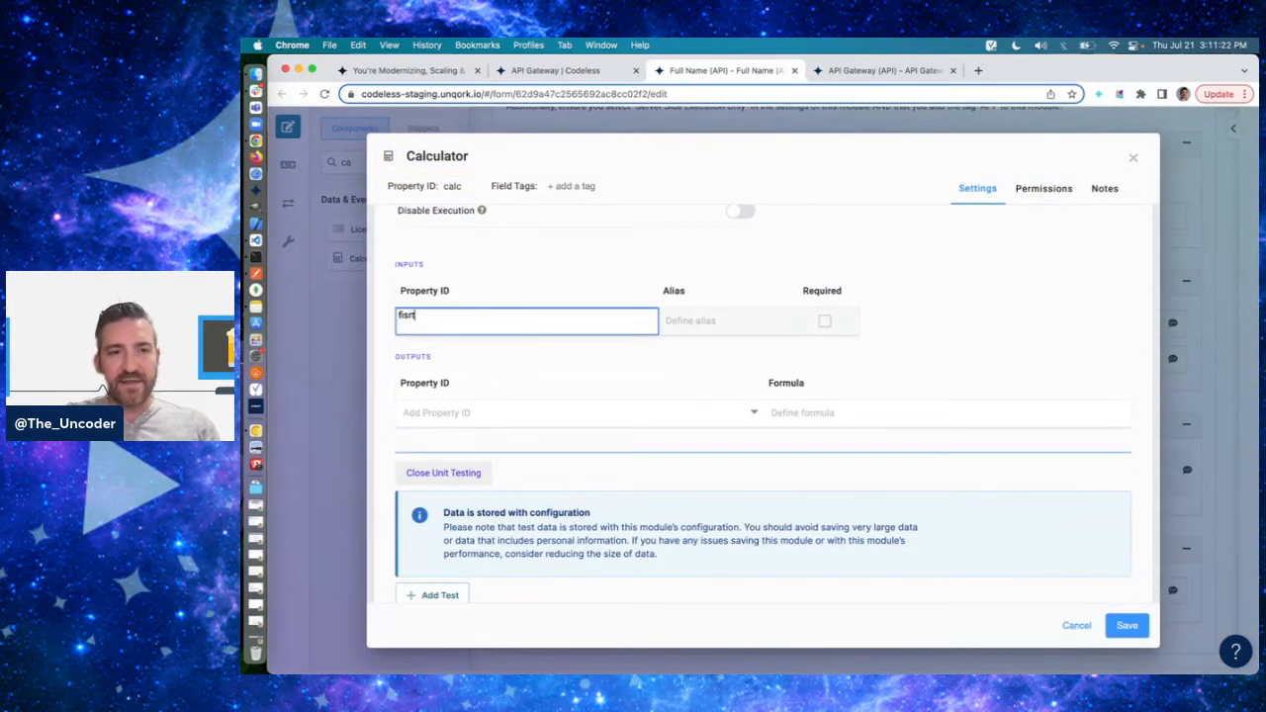
key("BackSpace")
type("r")
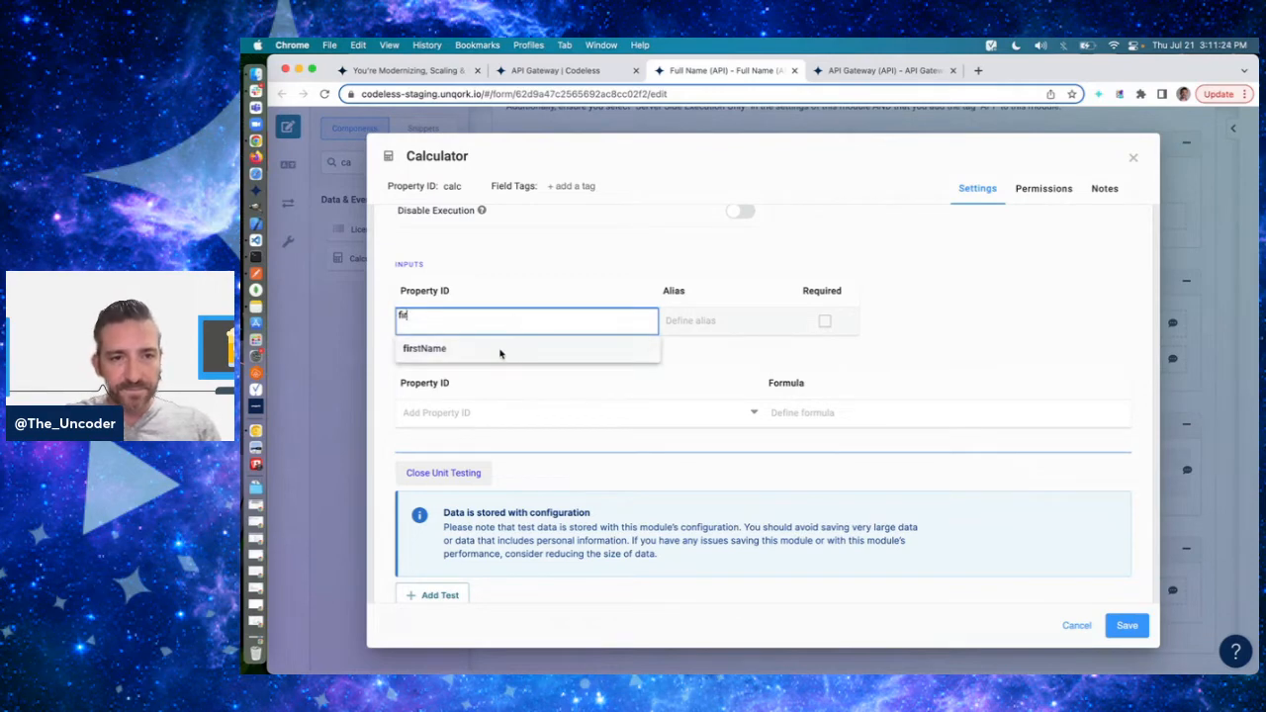
left_click(499, 351)
left_click(484, 352)
type("last")
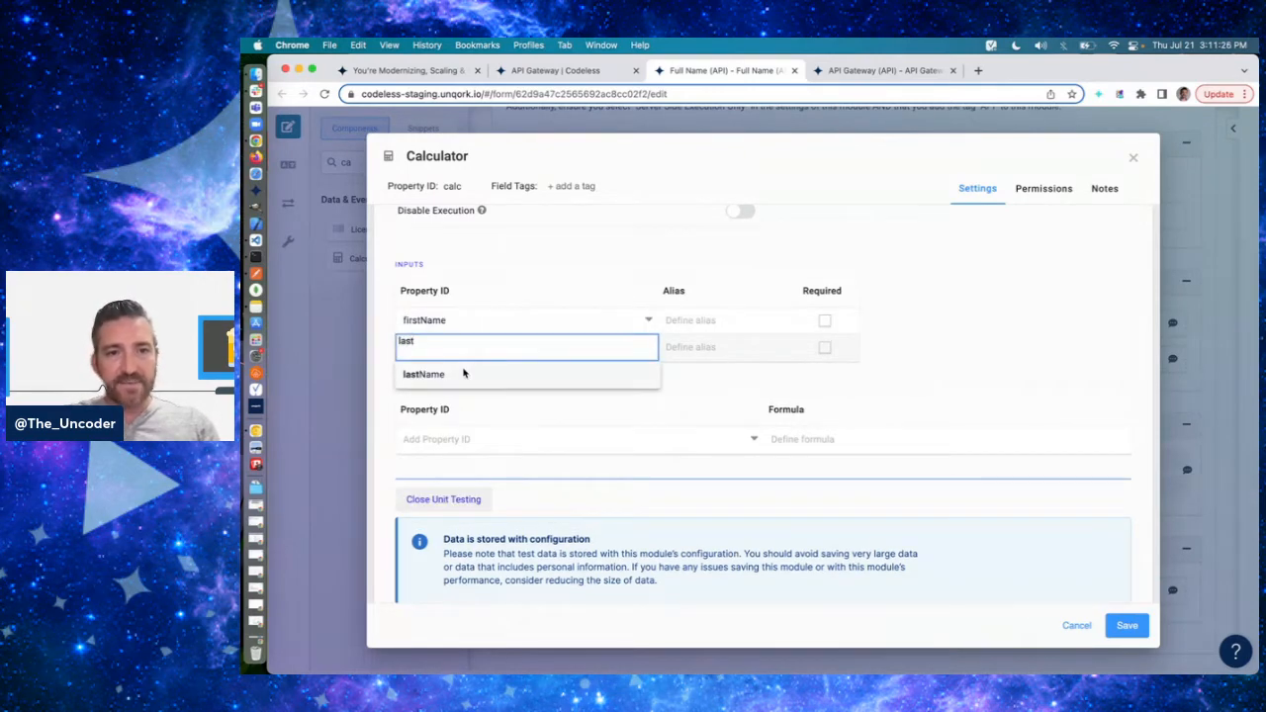
left_click(469, 369)
- Give the firstName input the alias F and the lastName input the alias L, and make both required
left_click(681, 328)
type("F")
left_click(684, 346)
type("L")
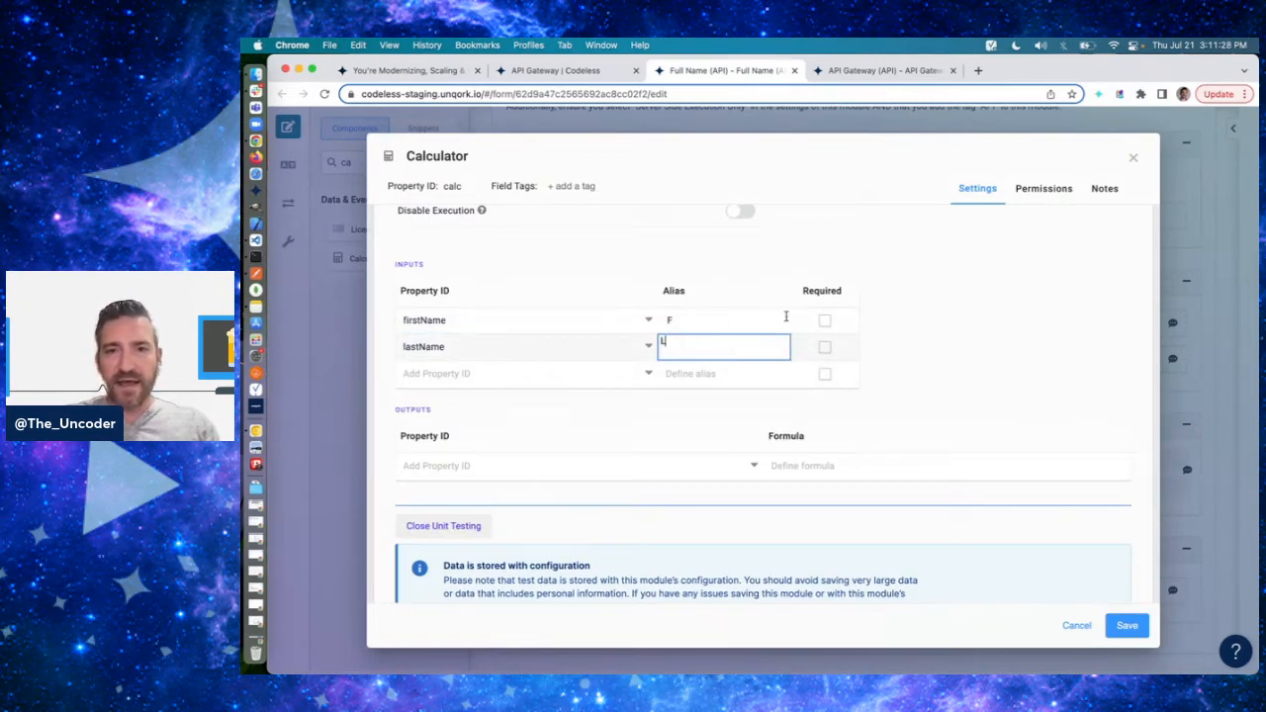
left_click(825, 320)
left_click(825, 347)
- Add a fullName output with the formula =CONCATENATE(F, " ", L) to the calculator and save it
left_click(522, 474)
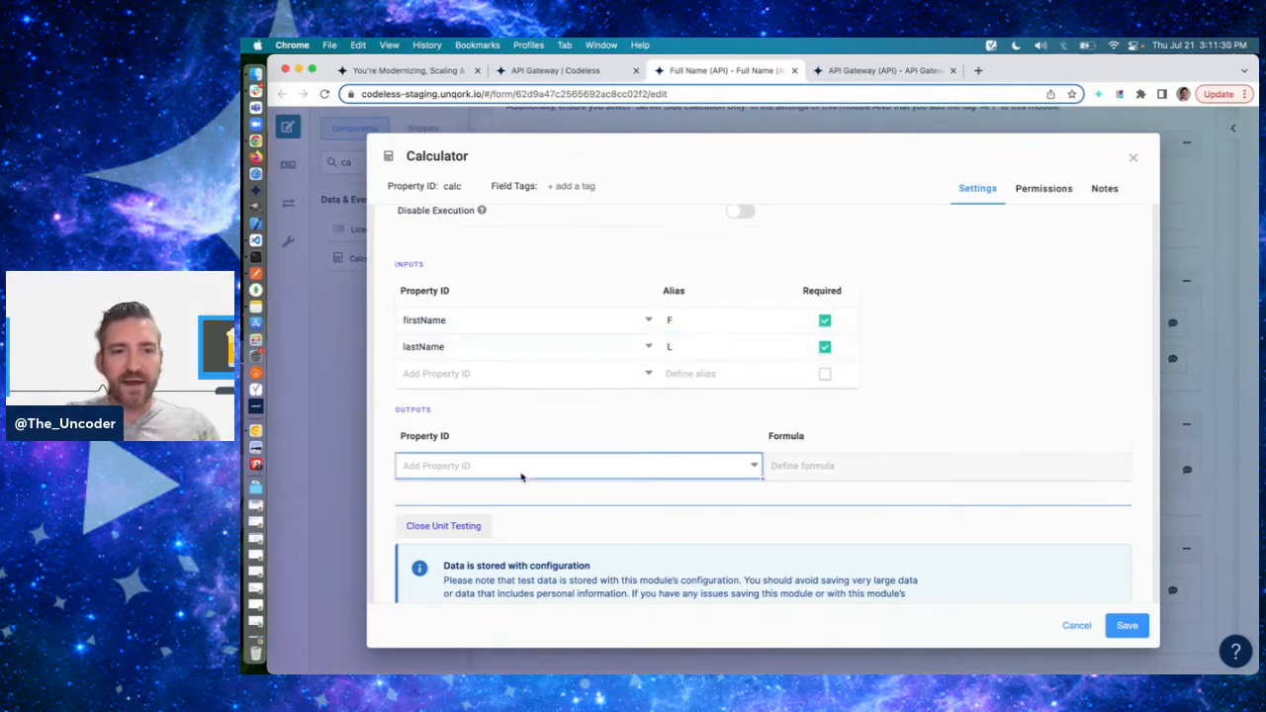
type("fullName")
key("Tab")
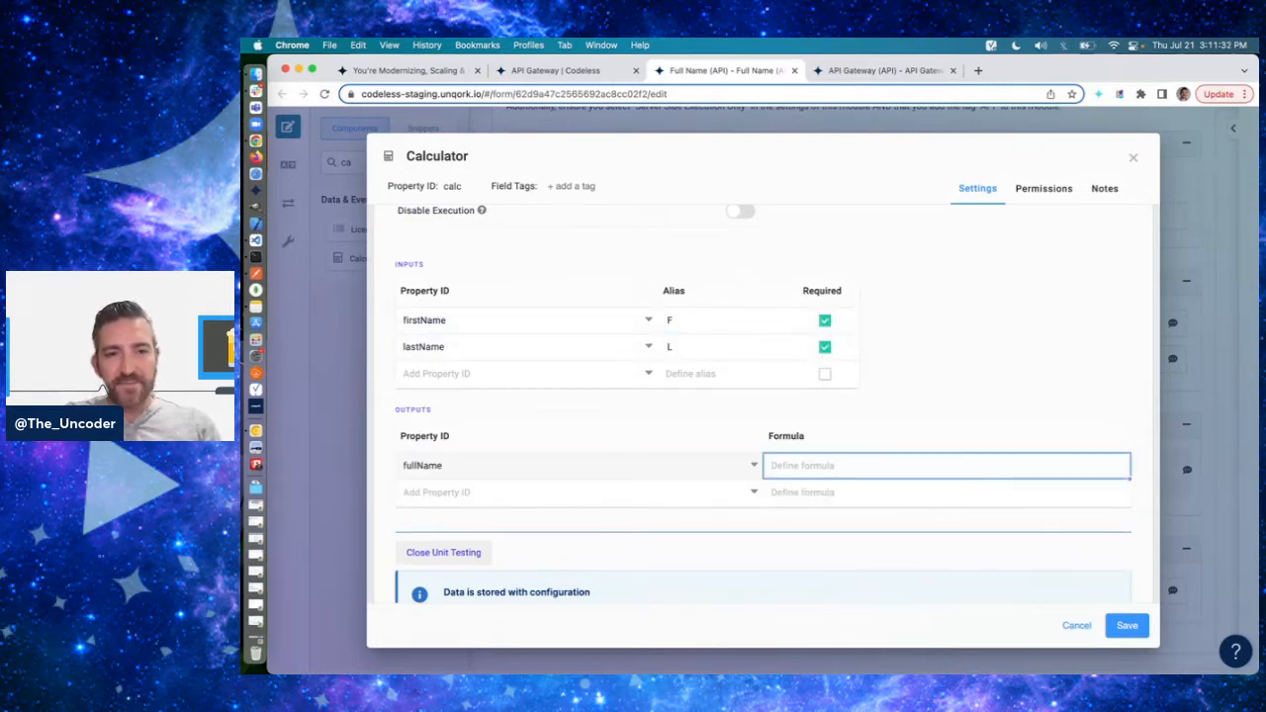
type("=CONCATENATE(")
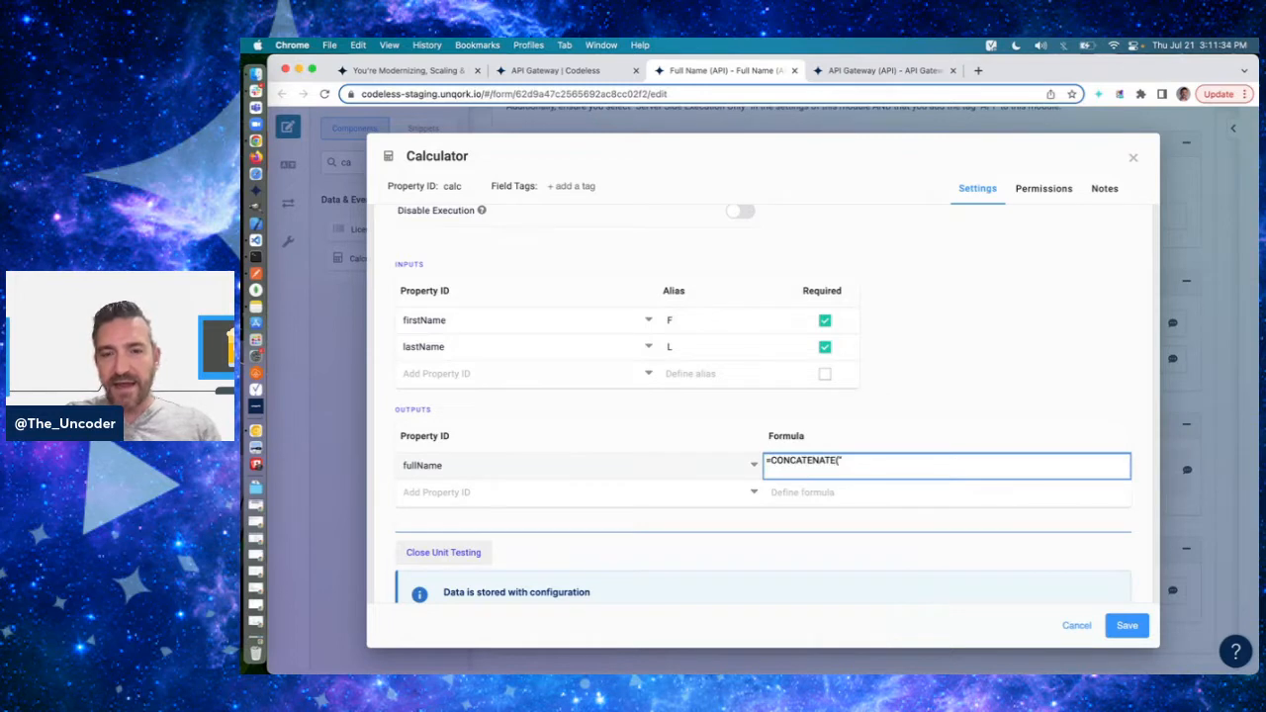
type("firs")
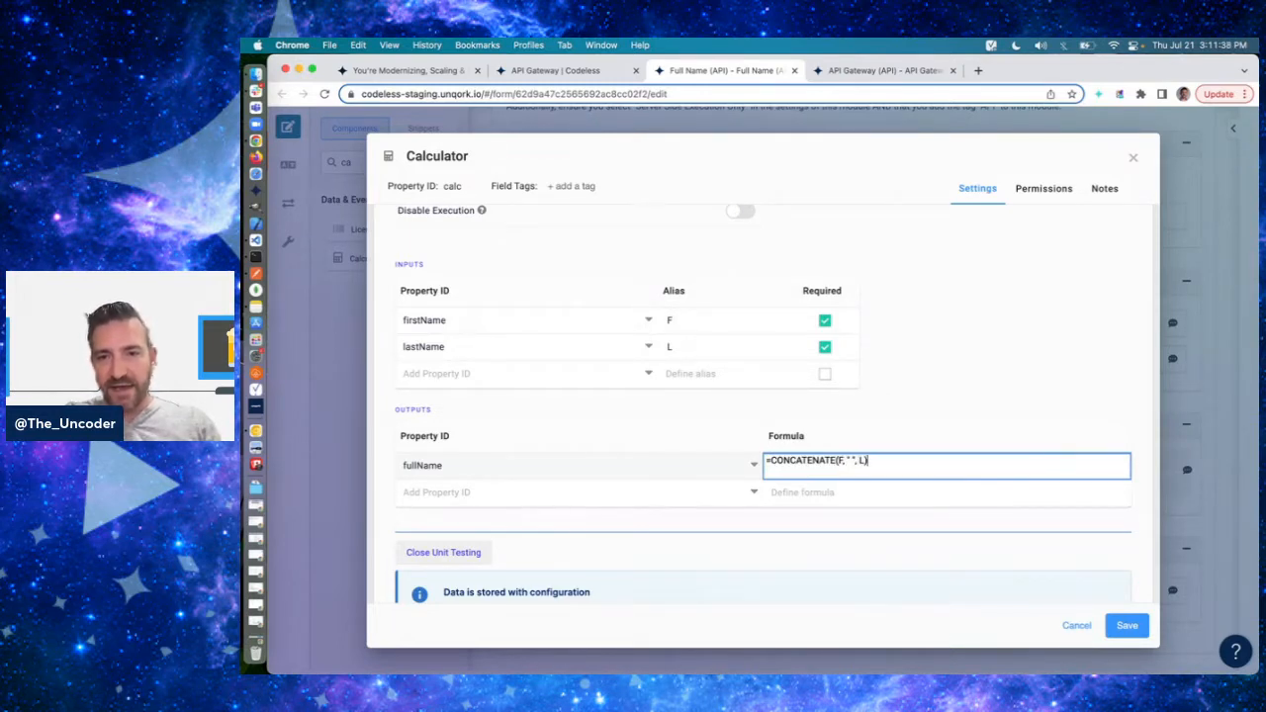
key("Return")
scroll(911, 406, "down", 5)
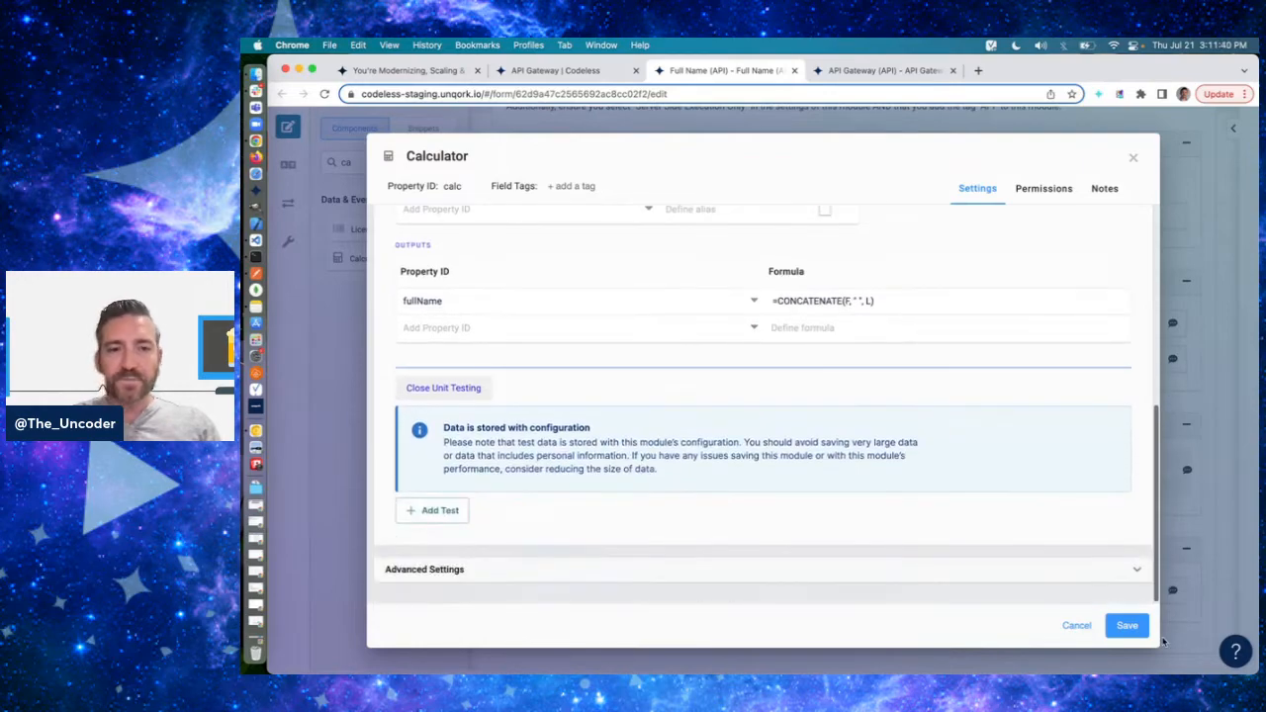
left_click(1126, 625)
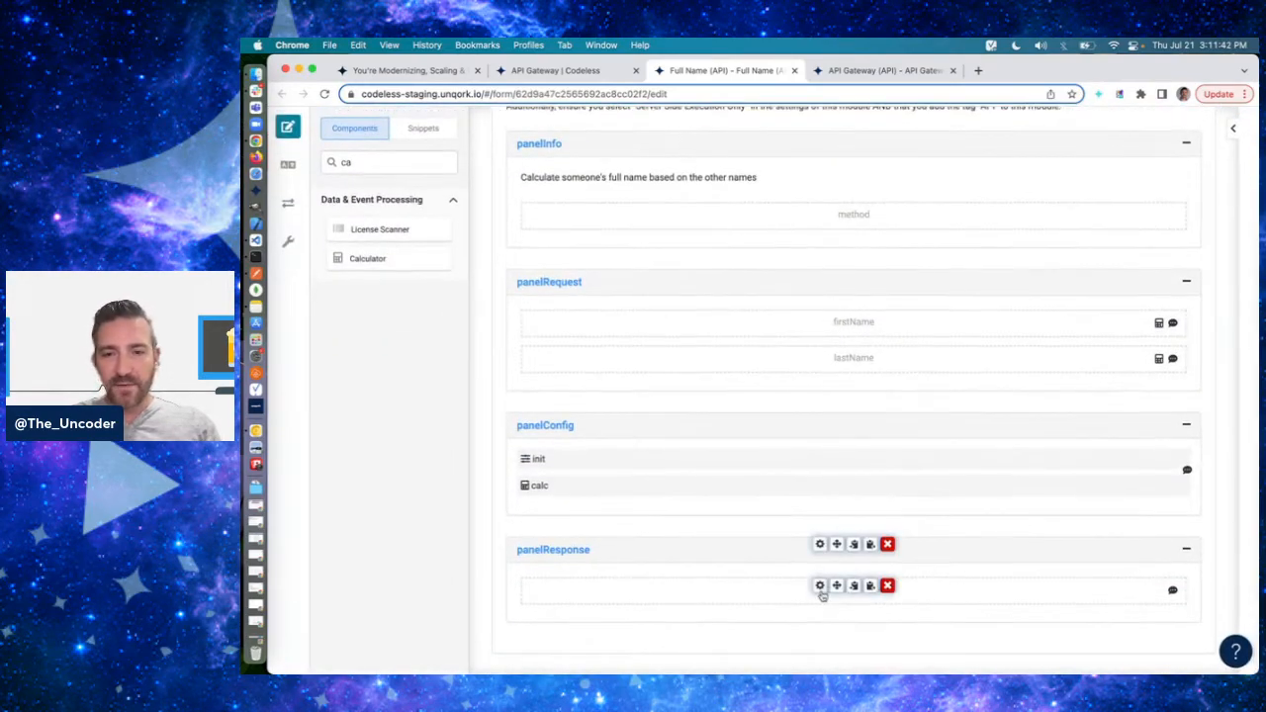
- Change the property ID of responseParameter in panelResponse to fullName and remove all its field tags except type:string
left_click(820, 590)
double_click(484, 185)
type("fullName")
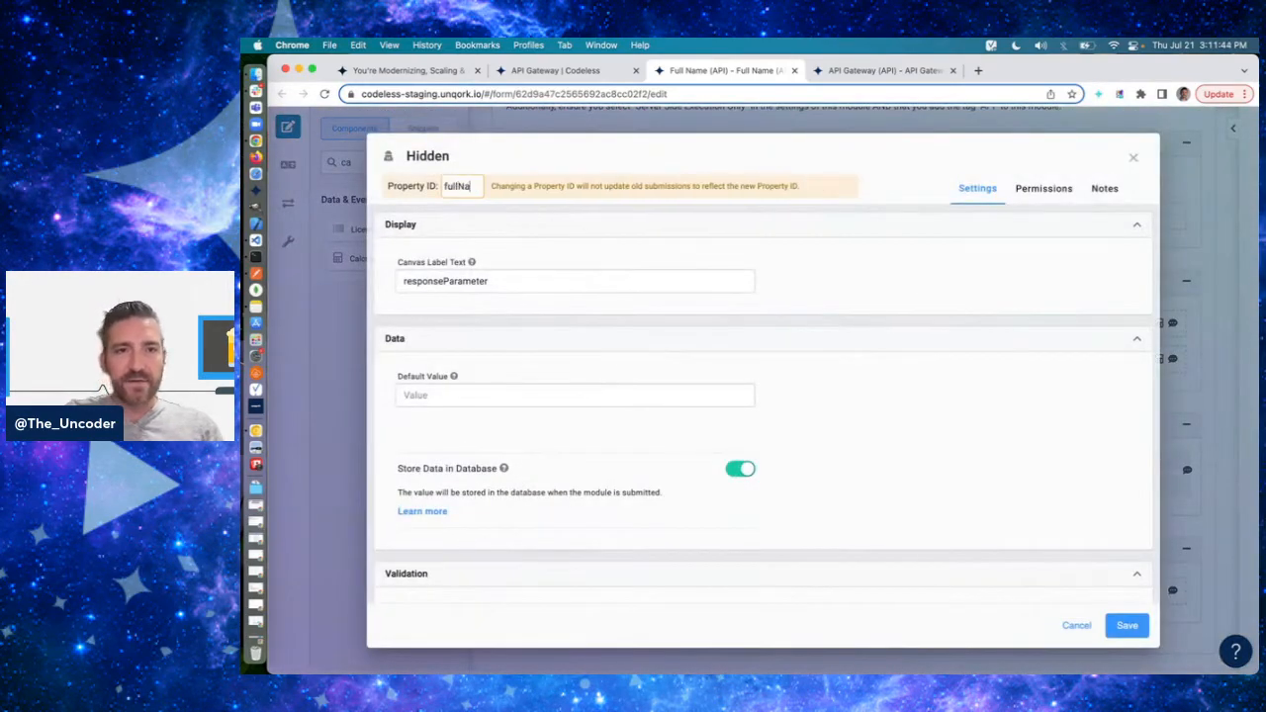
key("Tab")
left_click(670, 186)
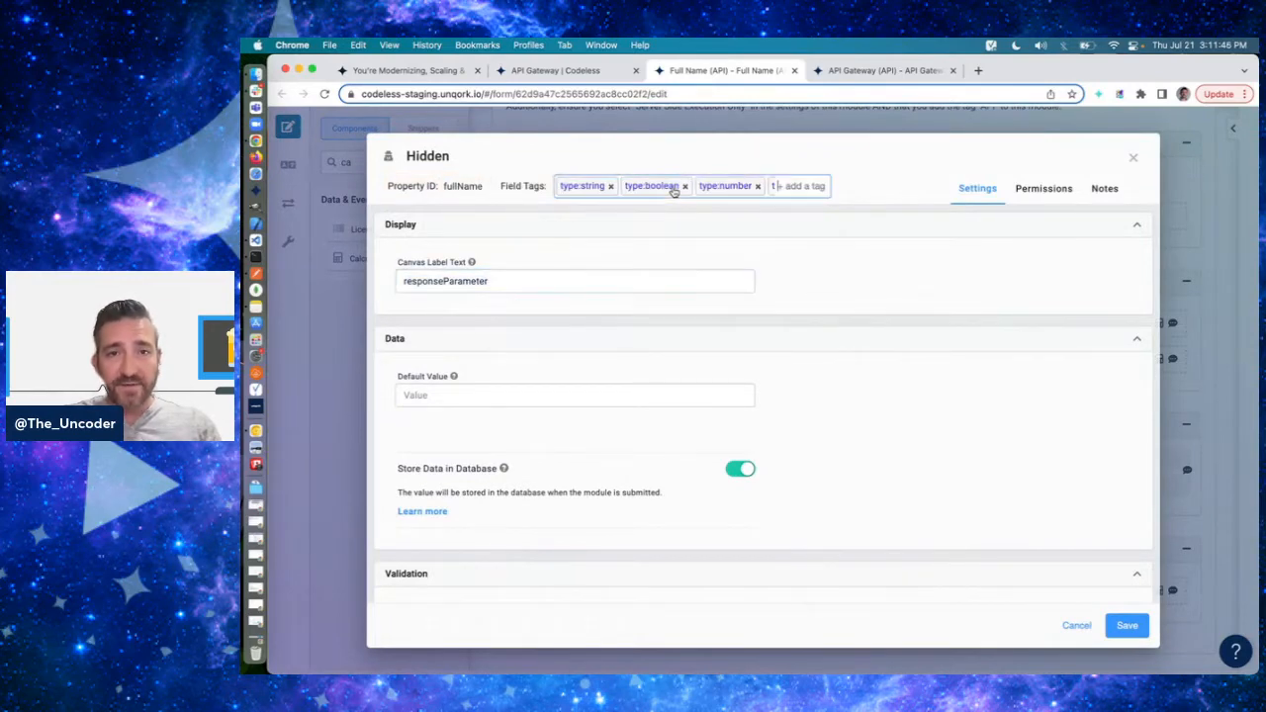
left_click(683, 187)
left_click(684, 187)
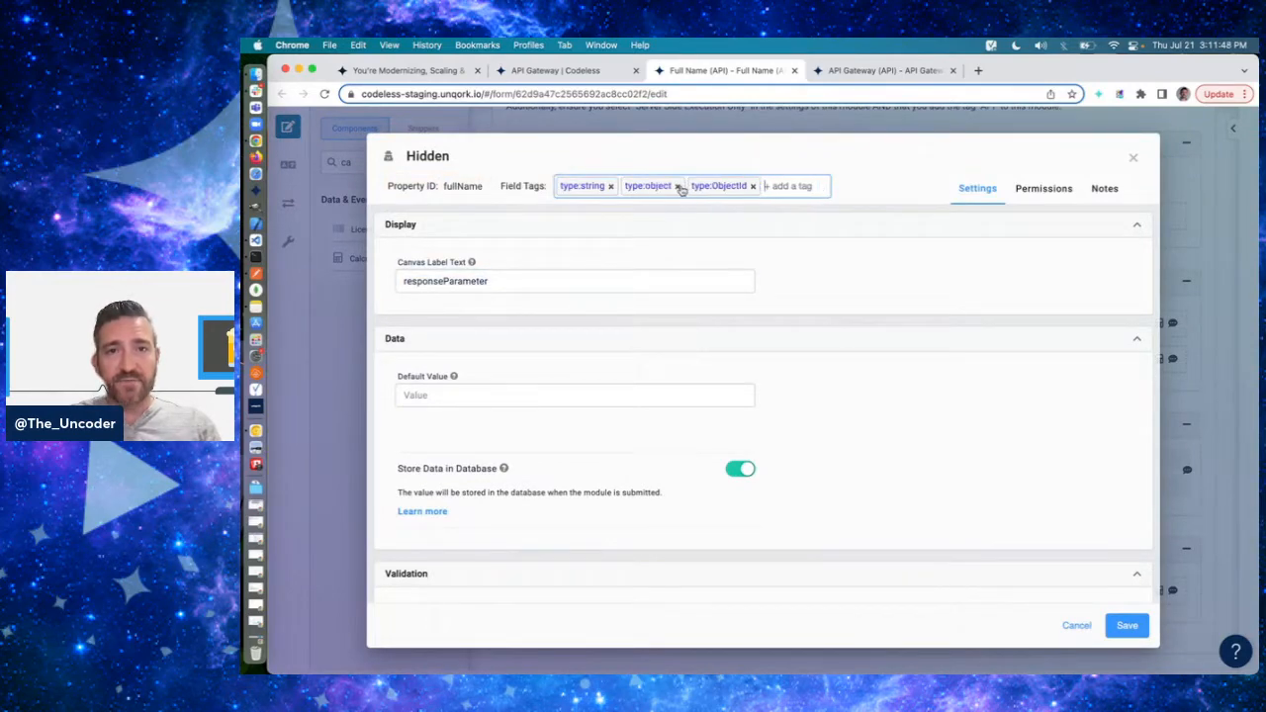
left_click(681, 187)
left_click(687, 187)
- Set the response component's canvas label text to fullName
left_click(491, 287)
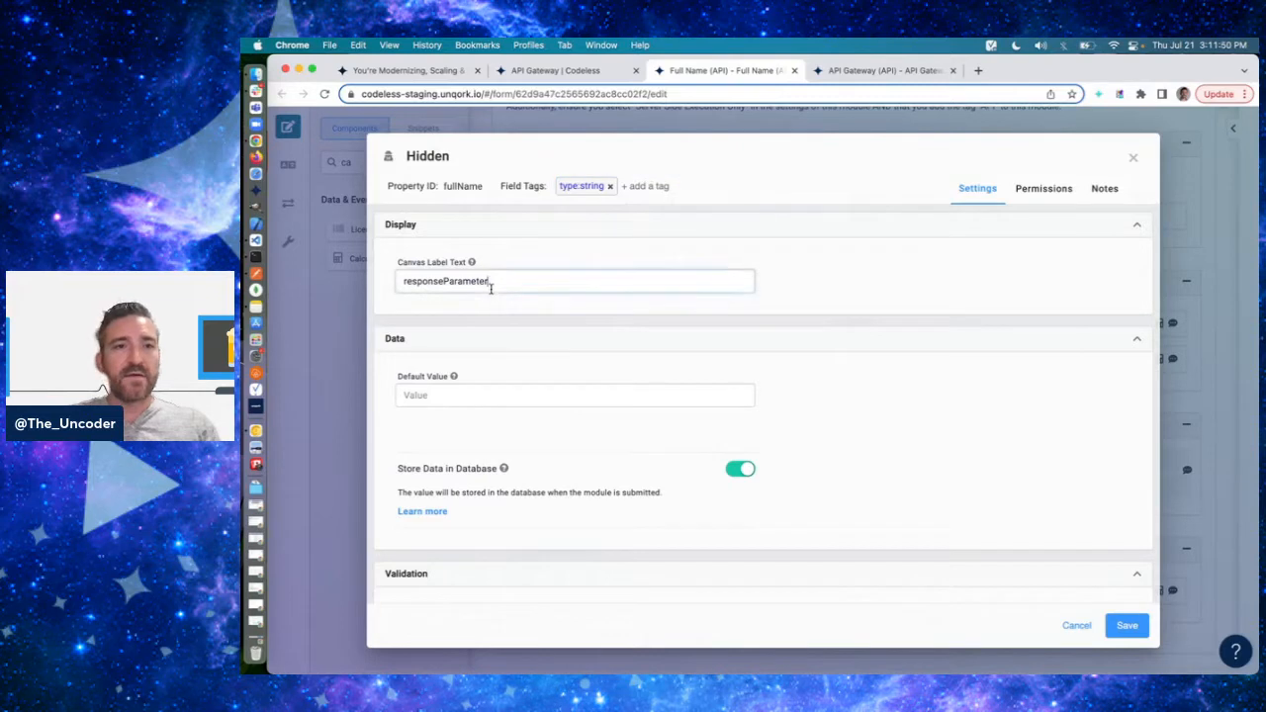
key("super+a")
type("fullName")
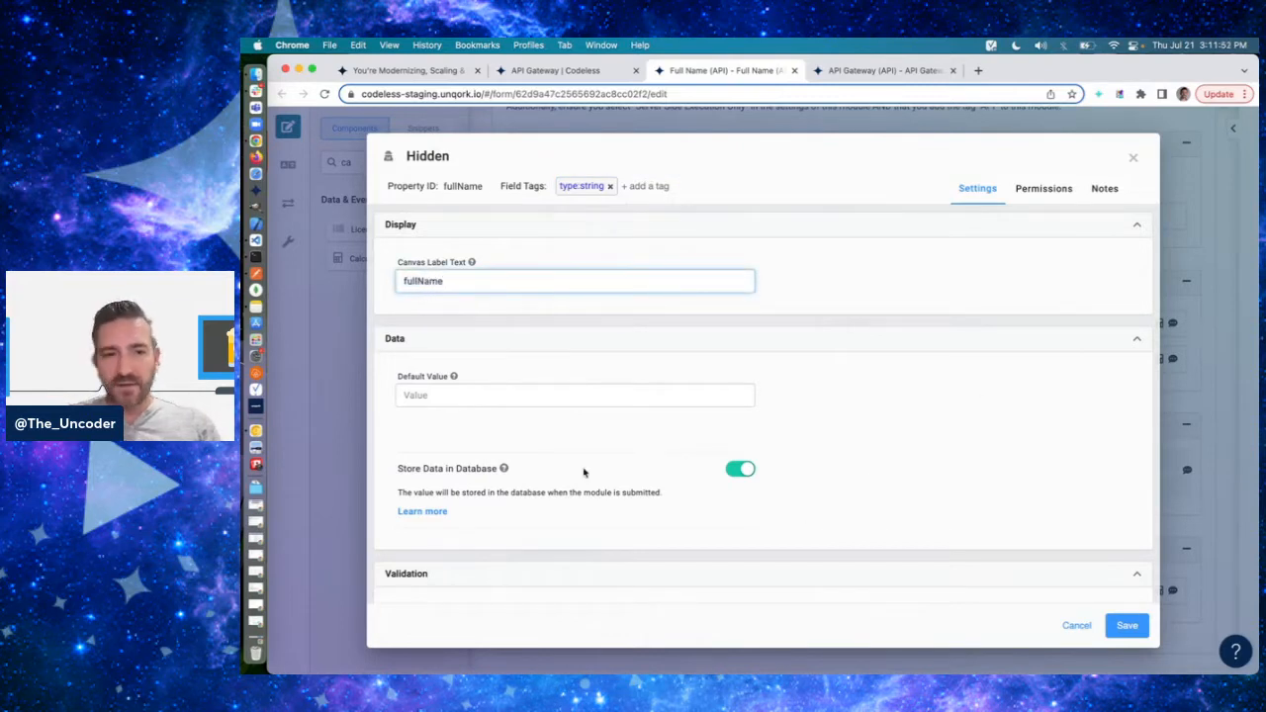
- Replace the fullName component's note with "Full name" and save the component
left_click(1104, 188)
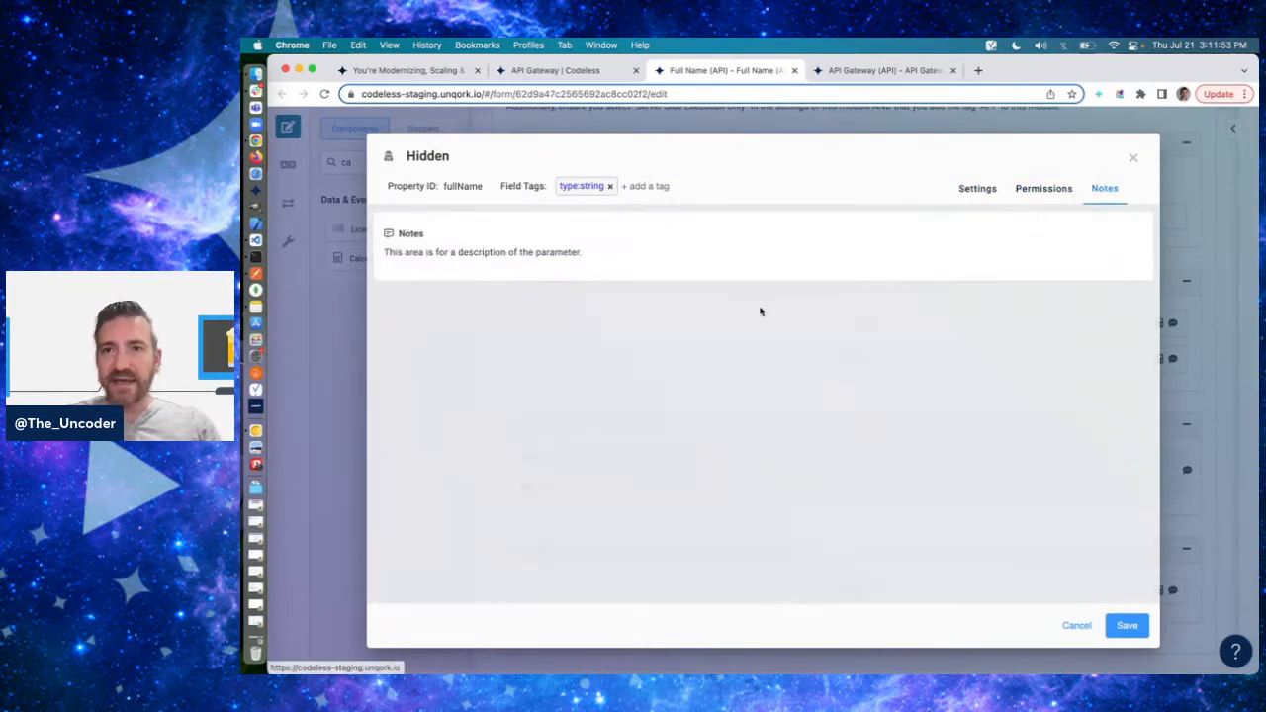
left_click(515, 259)
triple_click(497, 285)
type("Full")
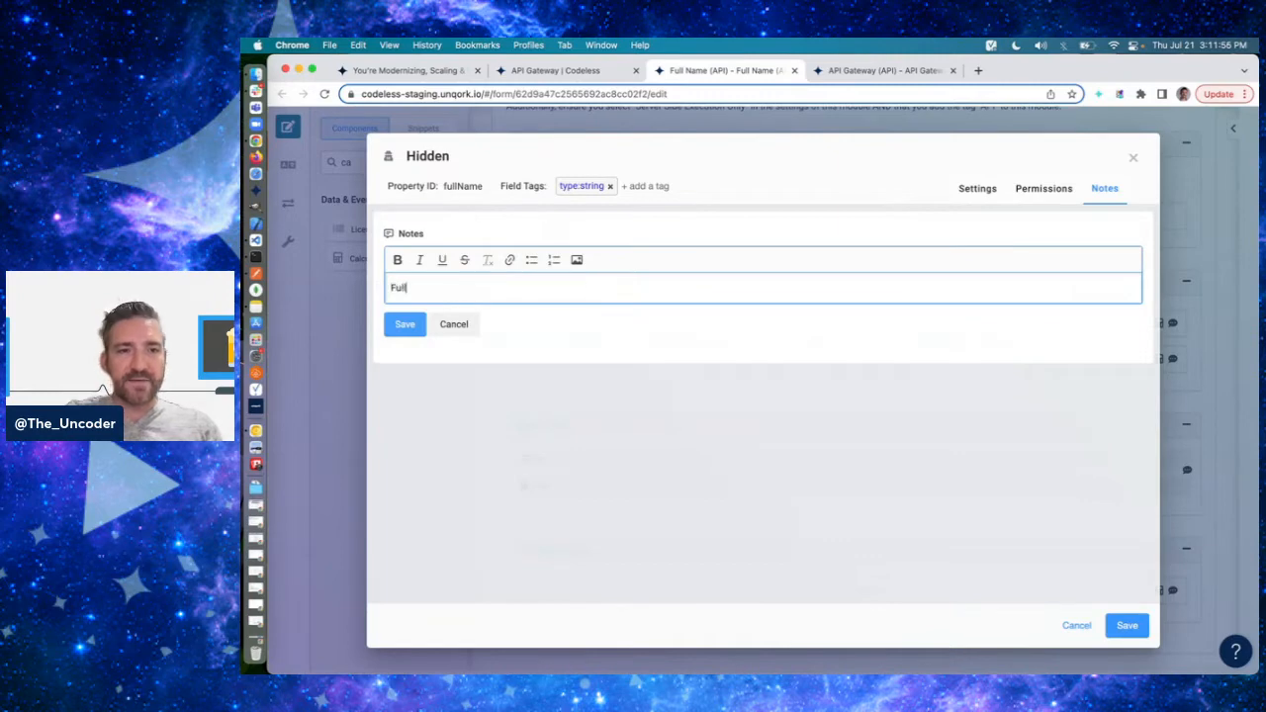
type(" name")
left_click(396, 332)
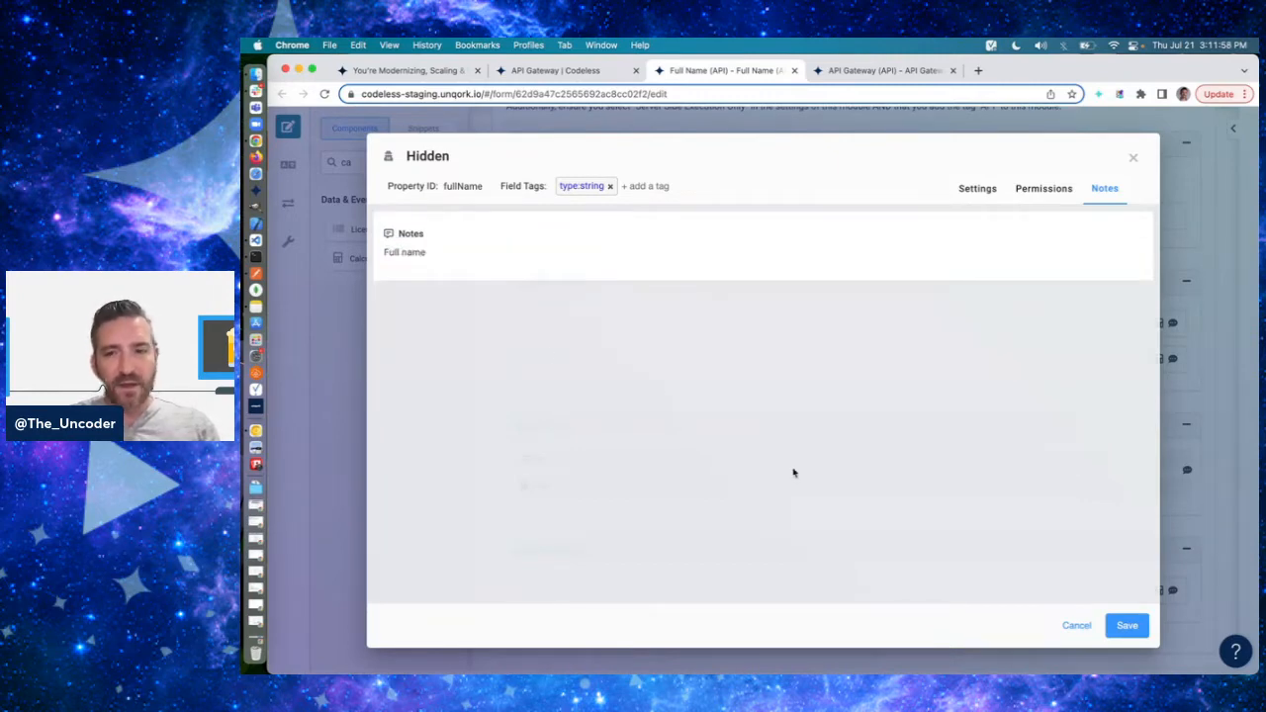
left_click(1124, 625)
- Save the Full Name (API) module
scroll(1149, 217, "down", 1)
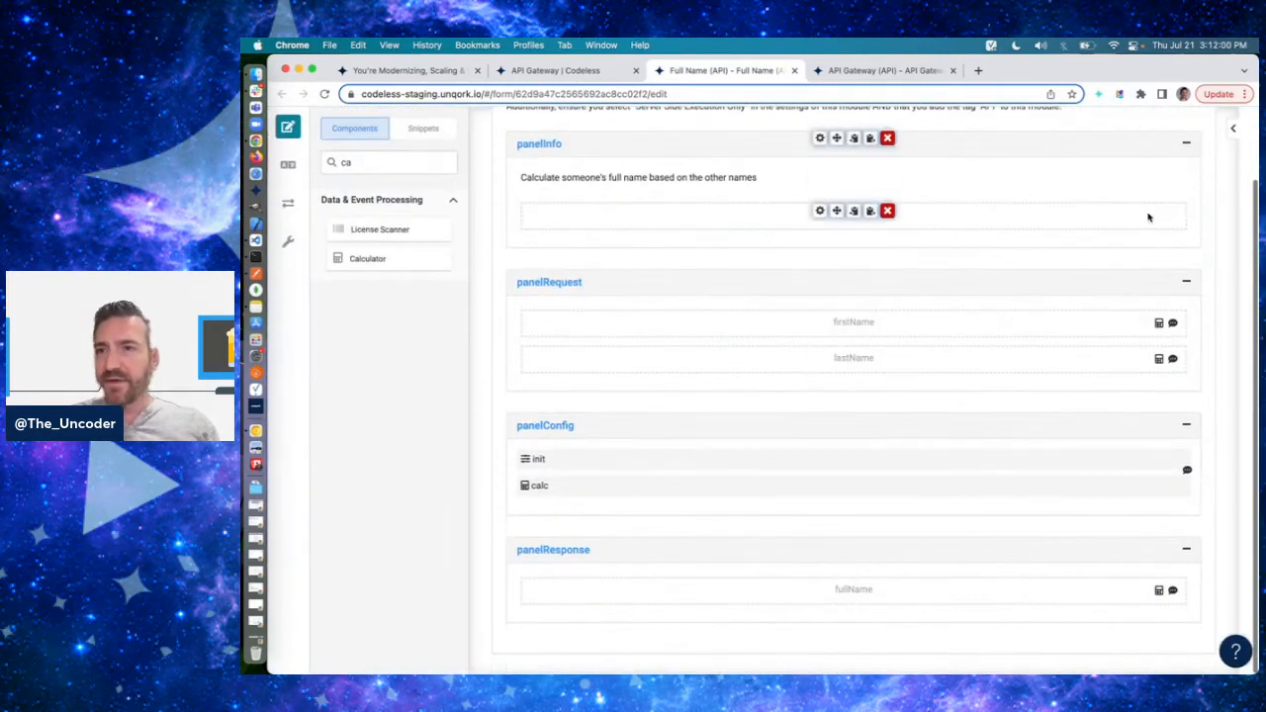
scroll(1148, 216, "up", 5)
left_click(1182, 159)
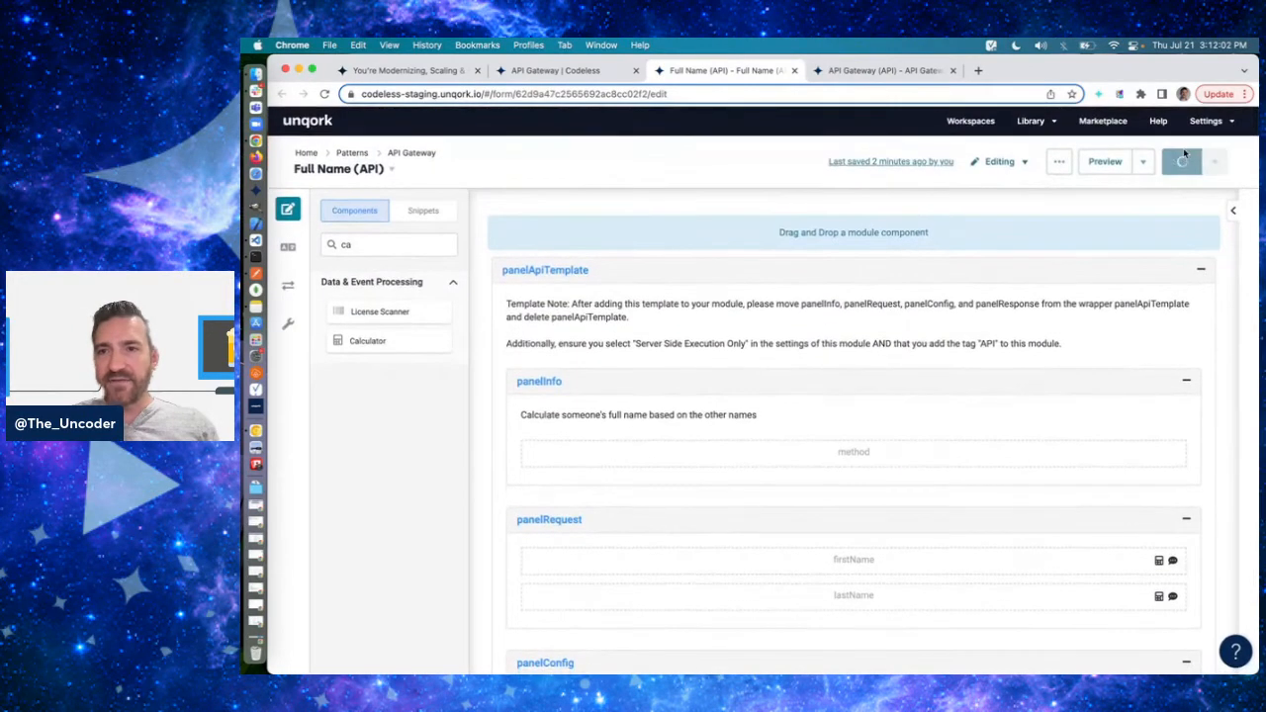
- Open the API Docs Dashboard, filter the titles by "full n" and view the Full Name (API) documentation
left_click(1119, 94)
left_click(955, 186)
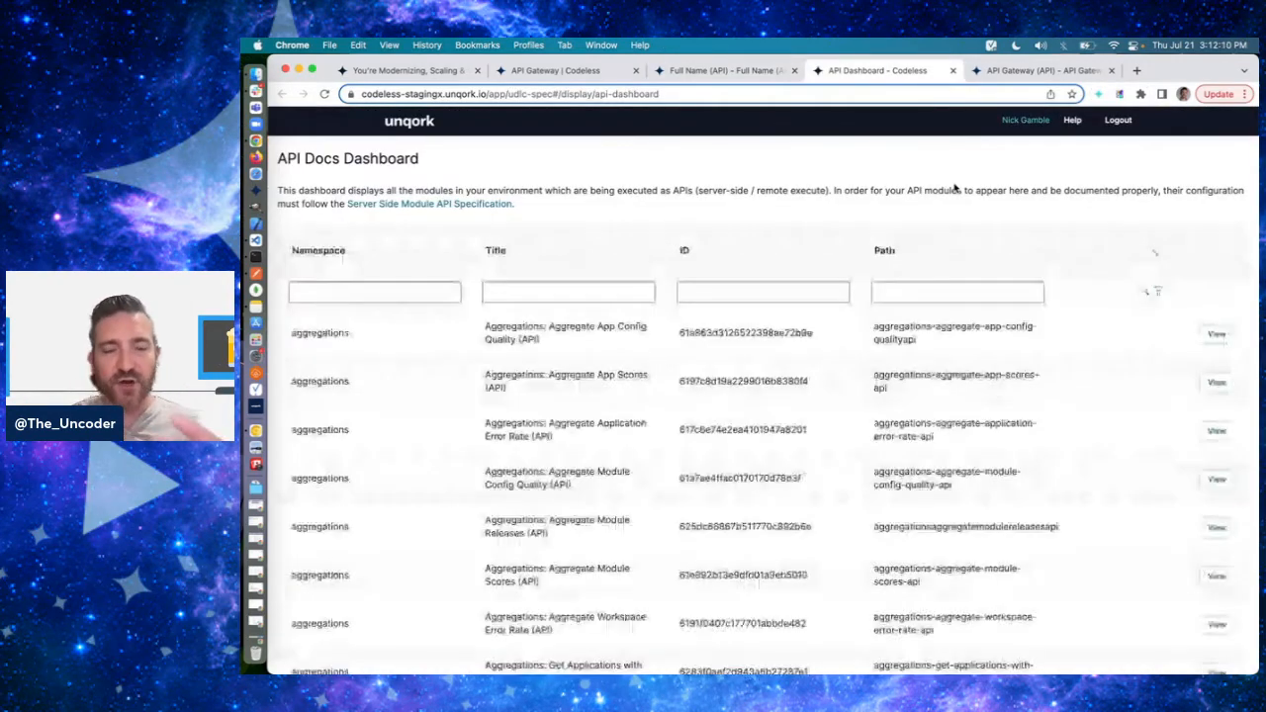
left_click(620, 295)
type("ful")
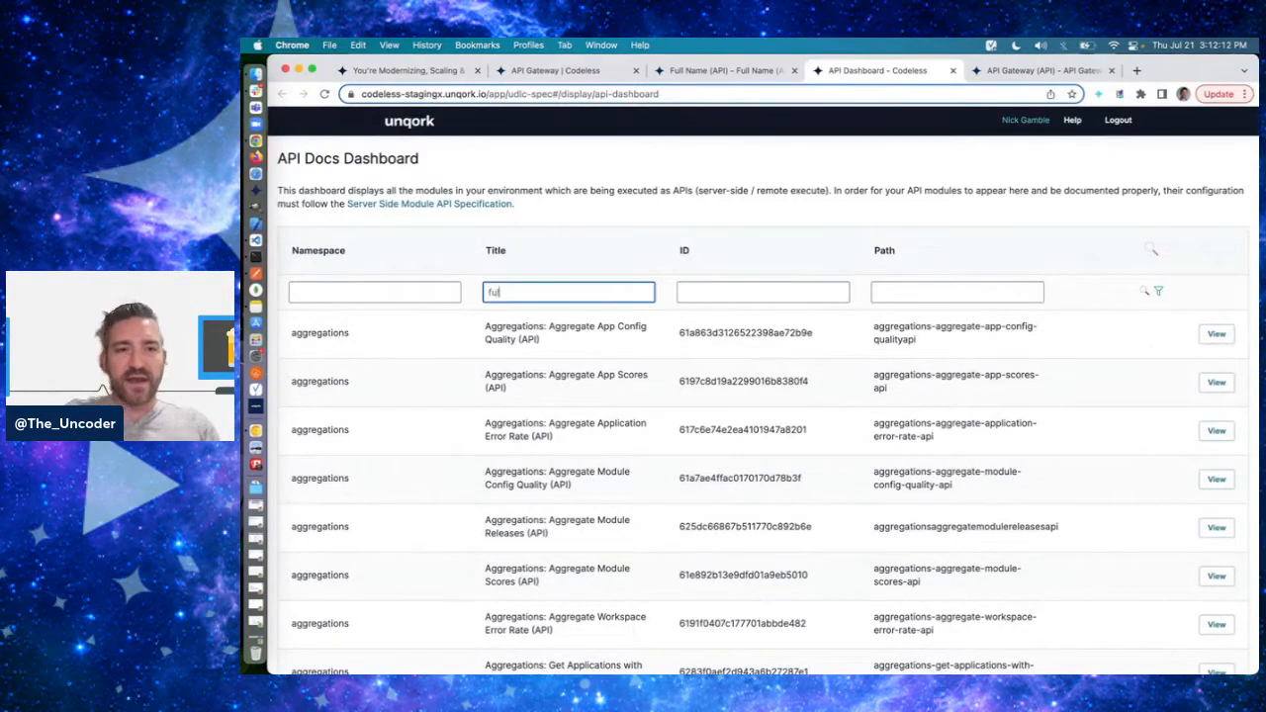
type("l n")
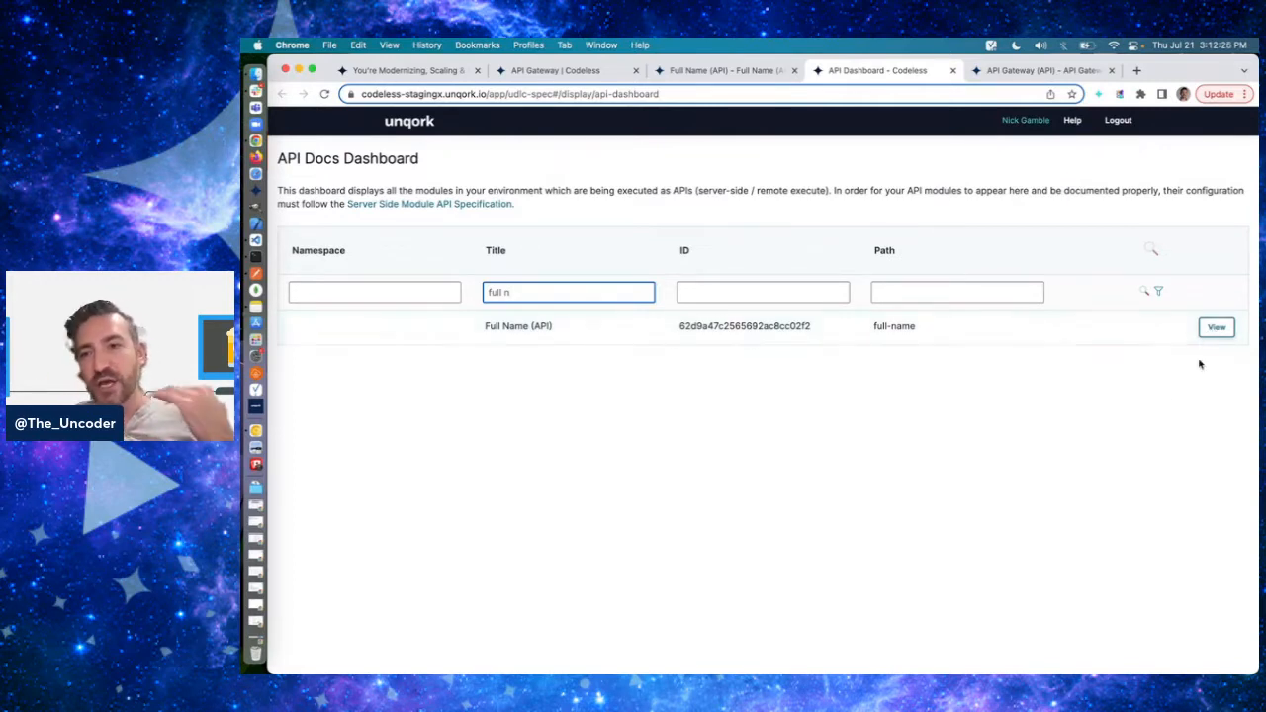
left_click(1167, 409)
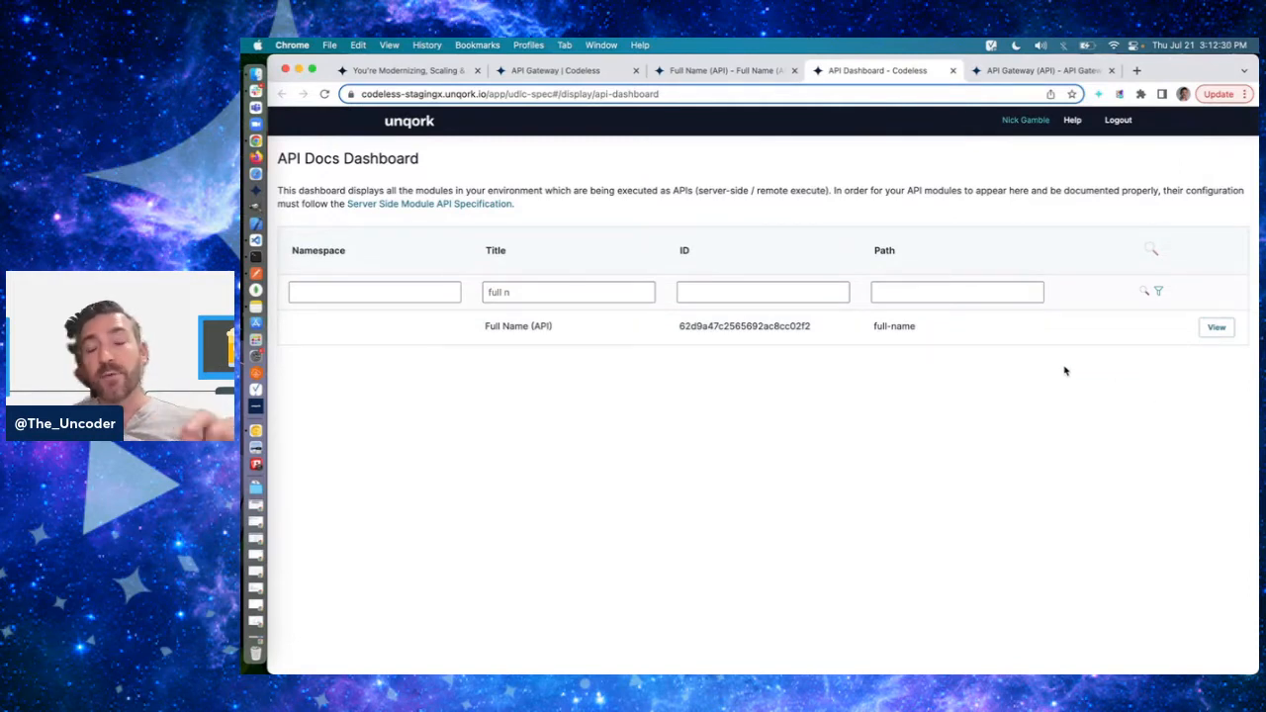
left_click(1215, 328)
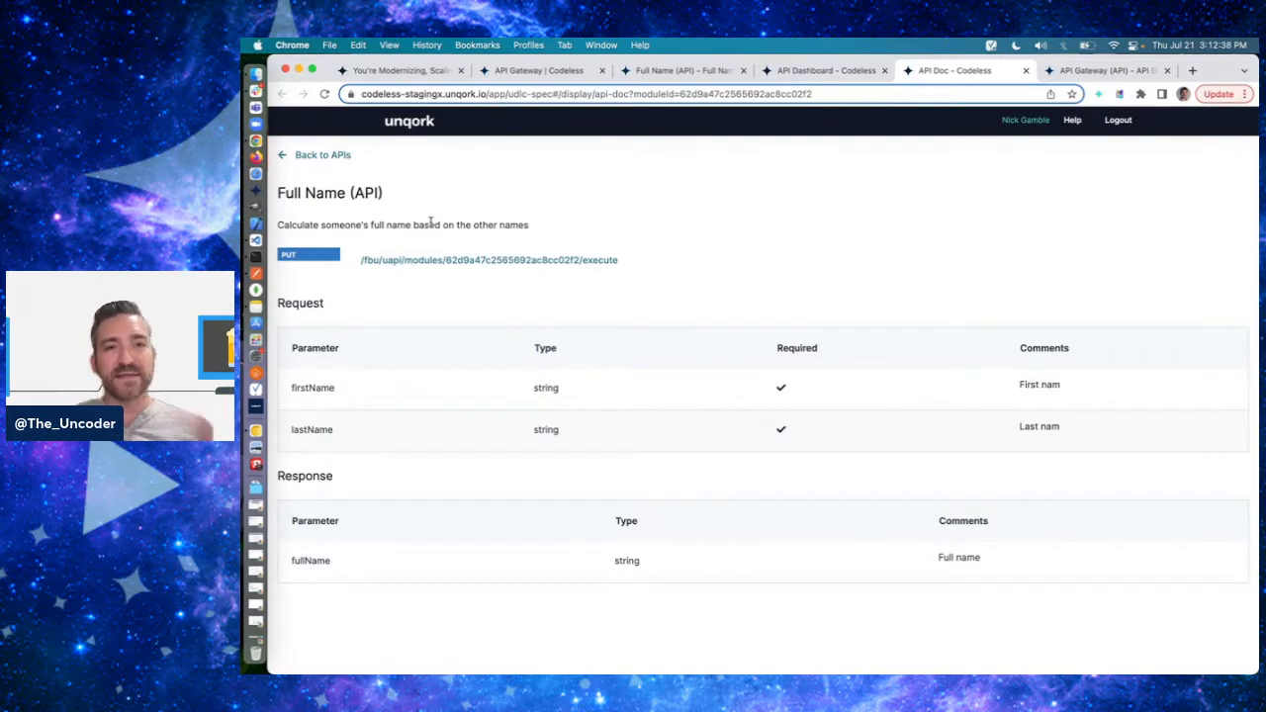
- Return to the Full Name (API) module editor and copy the module ID from its URL
left_click(819, 71)
left_click(683, 72)
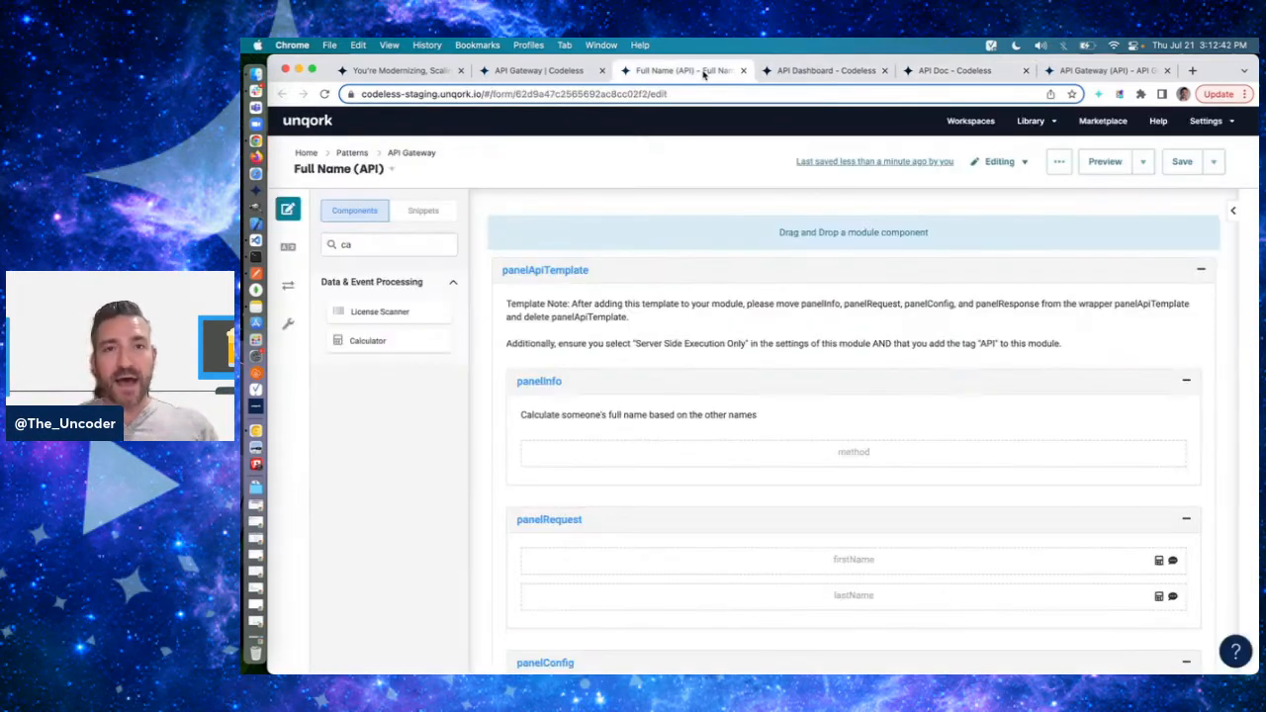
left_click(618, 92)
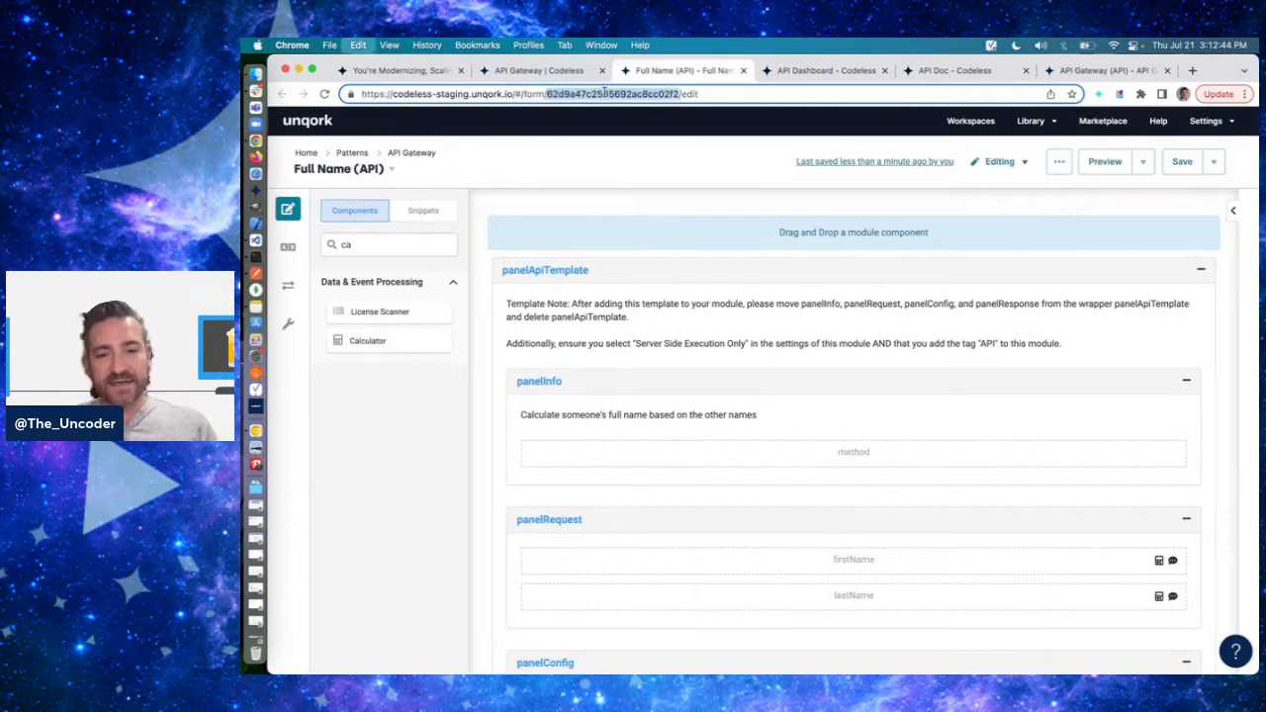
- Switch to Postman and add a PUT request named Full Name to the API Gateway folder
key("super+Tab")
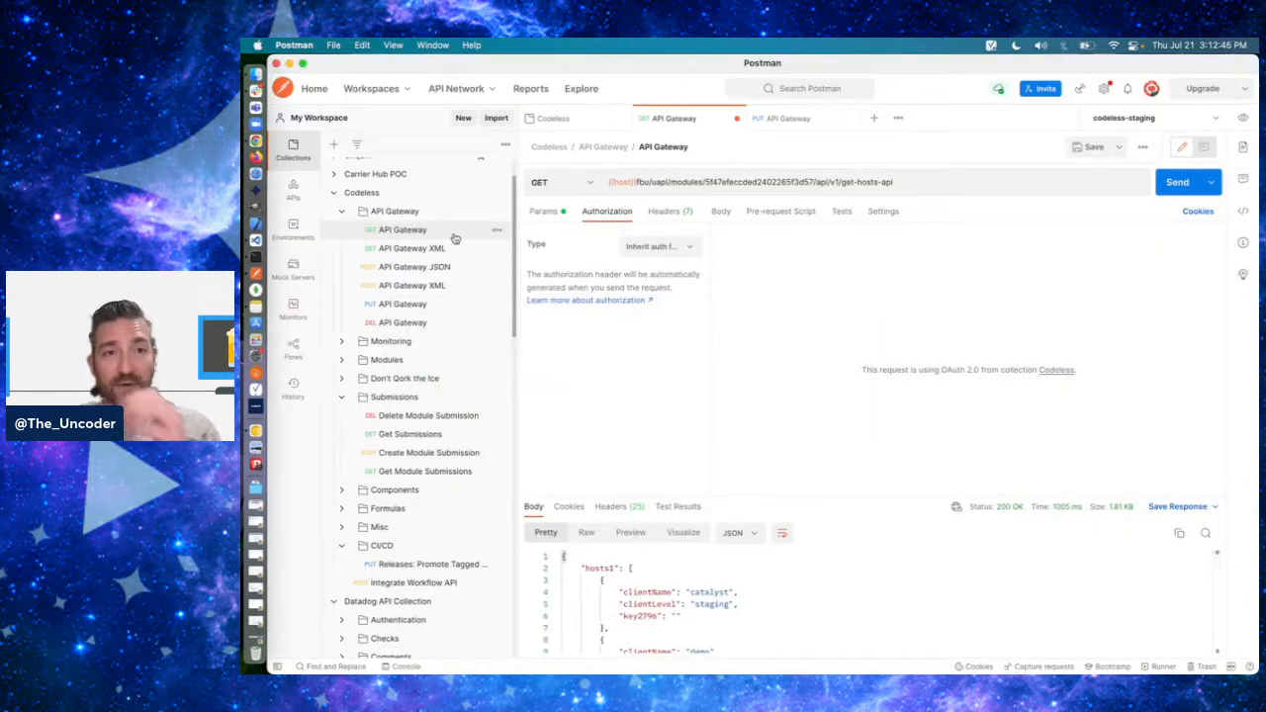
left_click(496, 212)
left_click(408, 256)
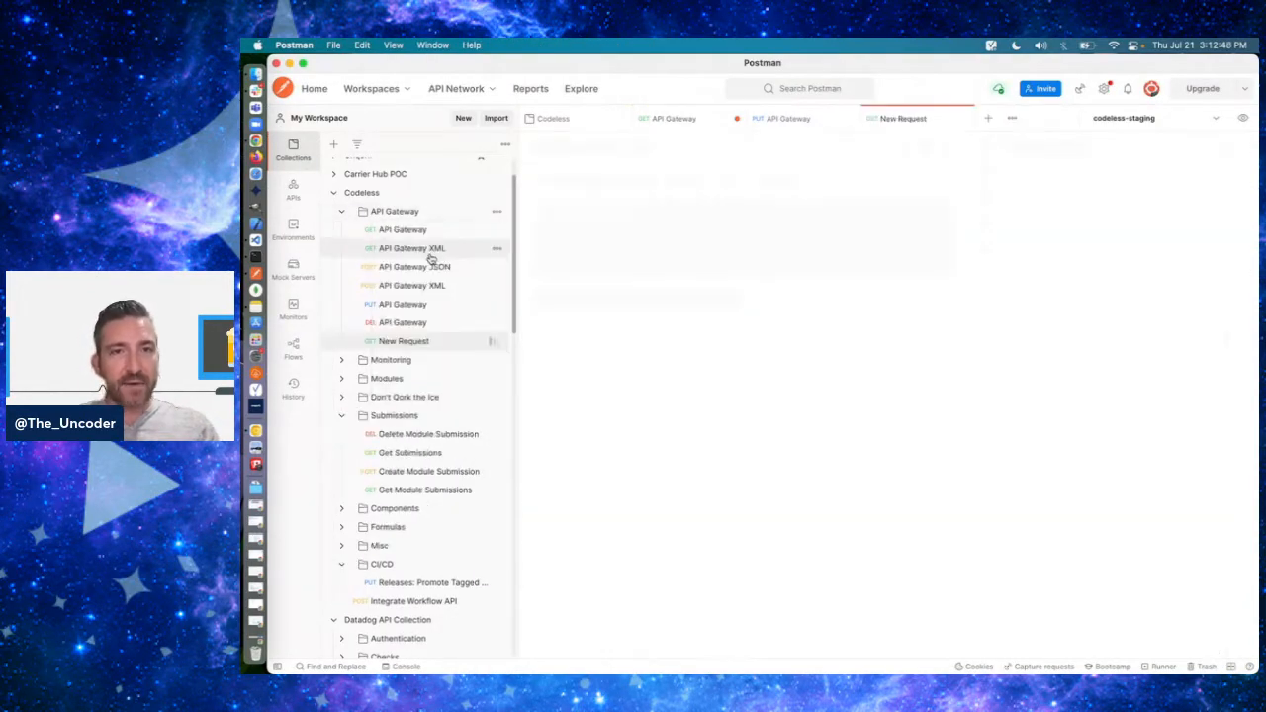
type("Full Name")
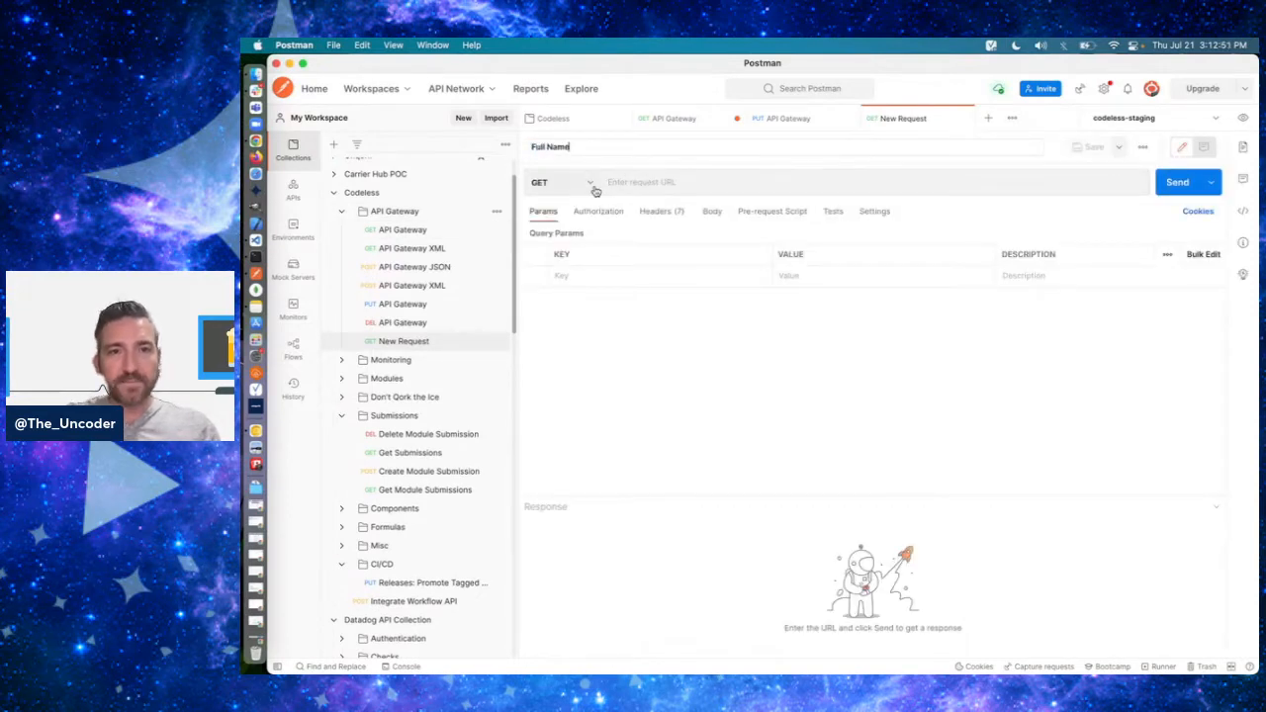
left_click(592, 184)
left_click(544, 254)
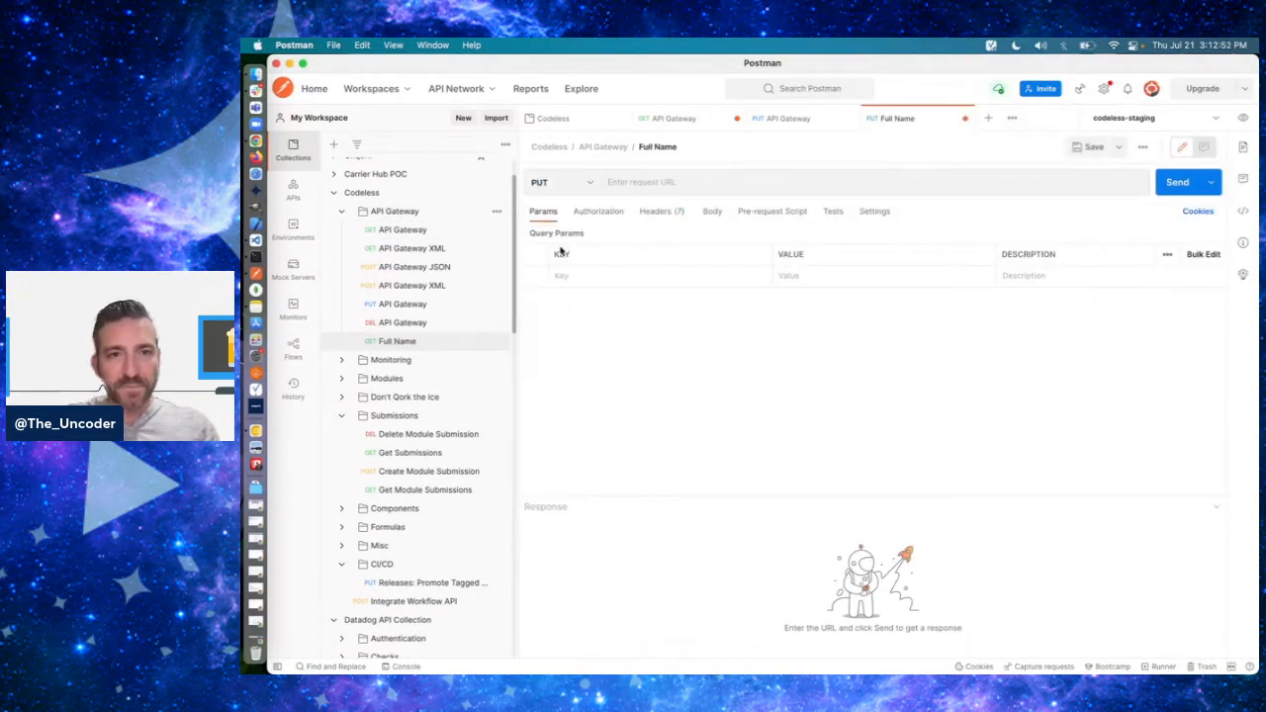
- Set the Full Name request URL to {{host}}fbu/uapi/modules/62d9a47c2565692ac8cc02f2/execute, reusing the base path from the API Gateway JSON request
left_click(666, 184)
key("super+v")
left_click(425, 267)
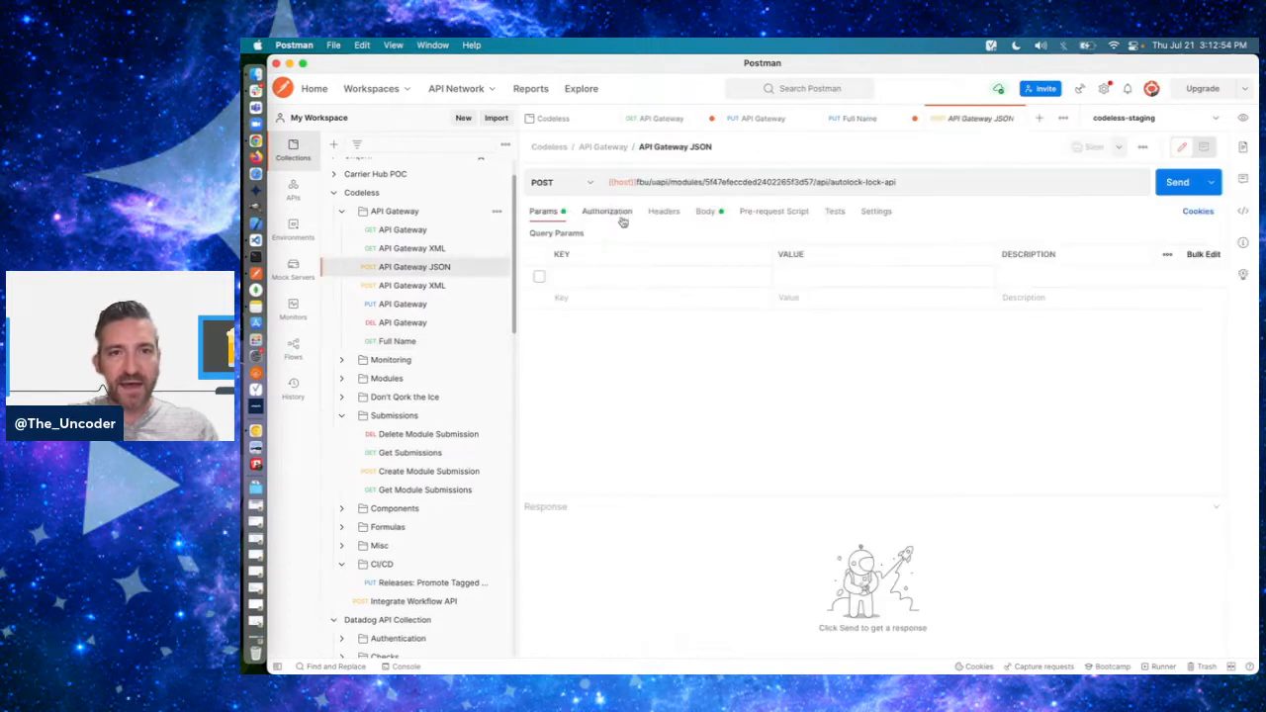
left_click_drag(704, 182, 607, 182)
key("super+c")
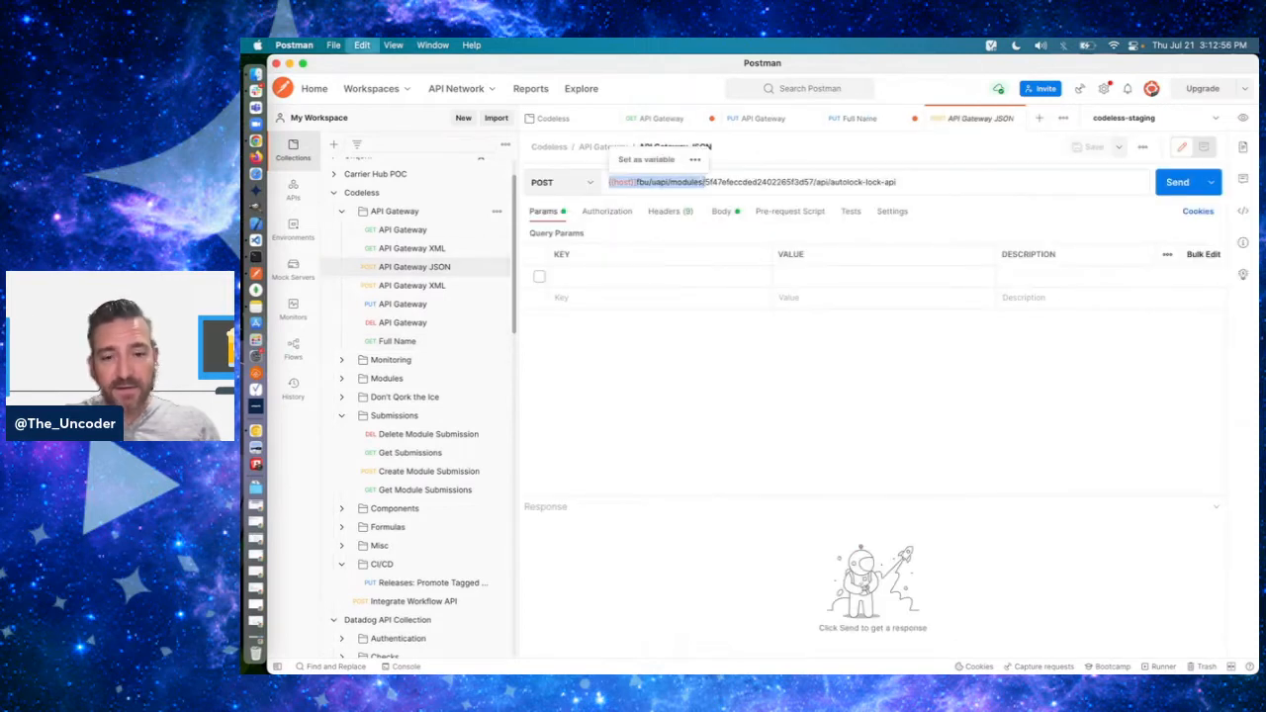
left_click(858, 118)
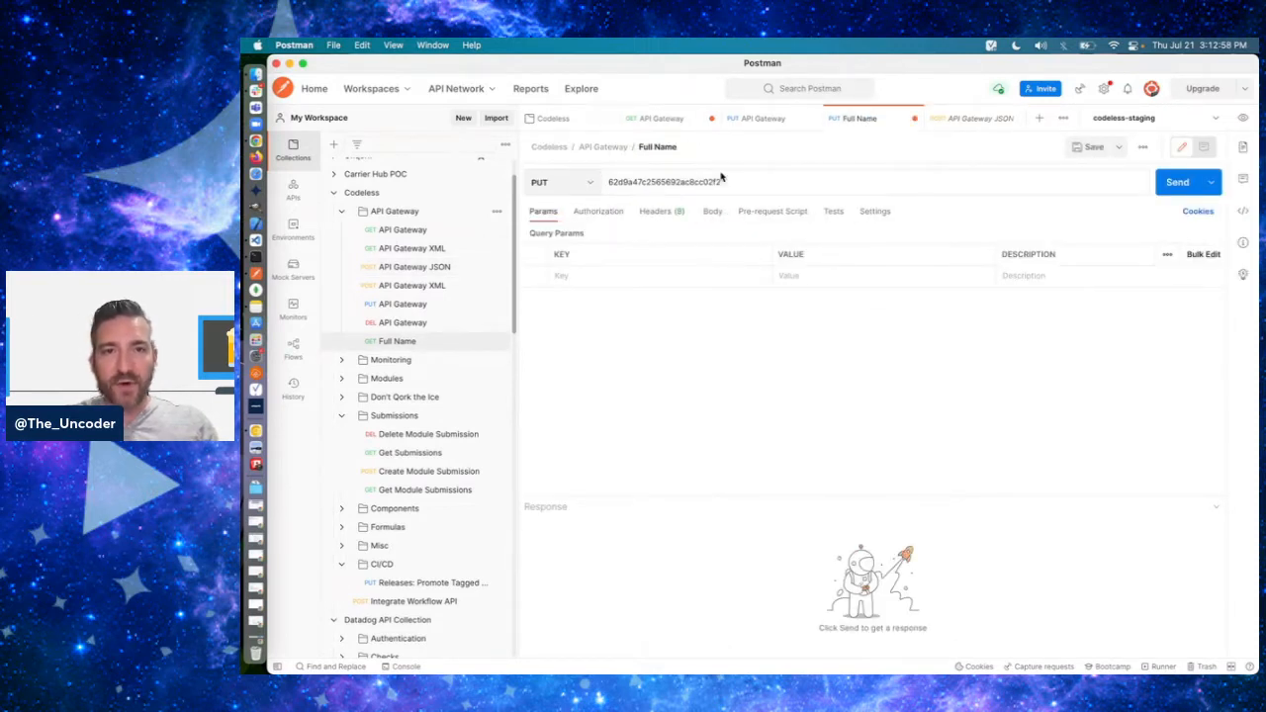
key("super+v")
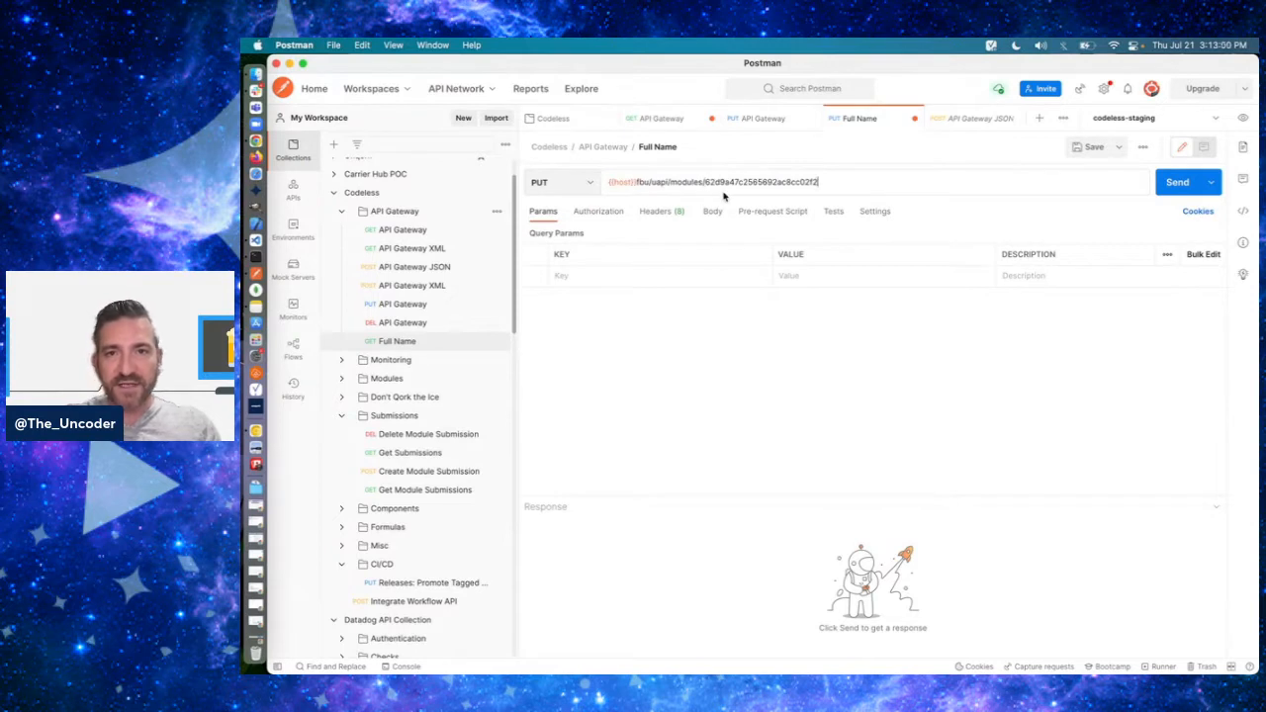
type("/execute")
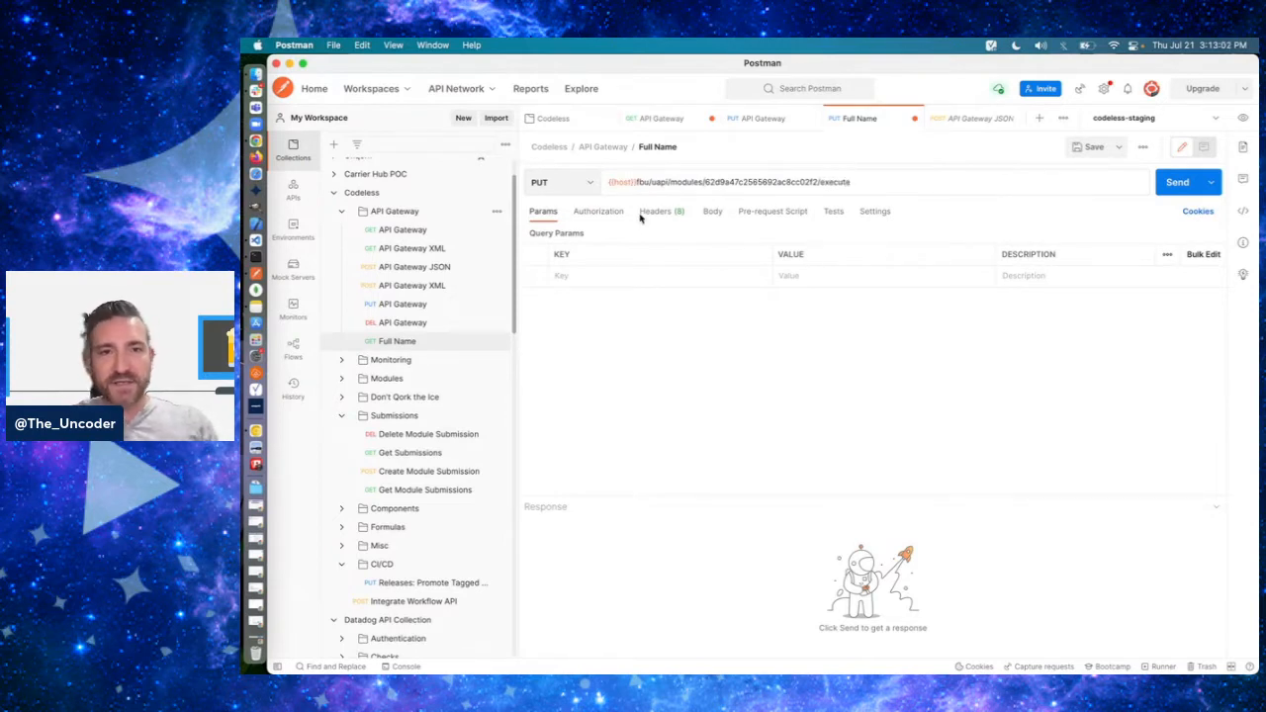
- Set the Full Name request's body to raw JSON
left_click(713, 211)
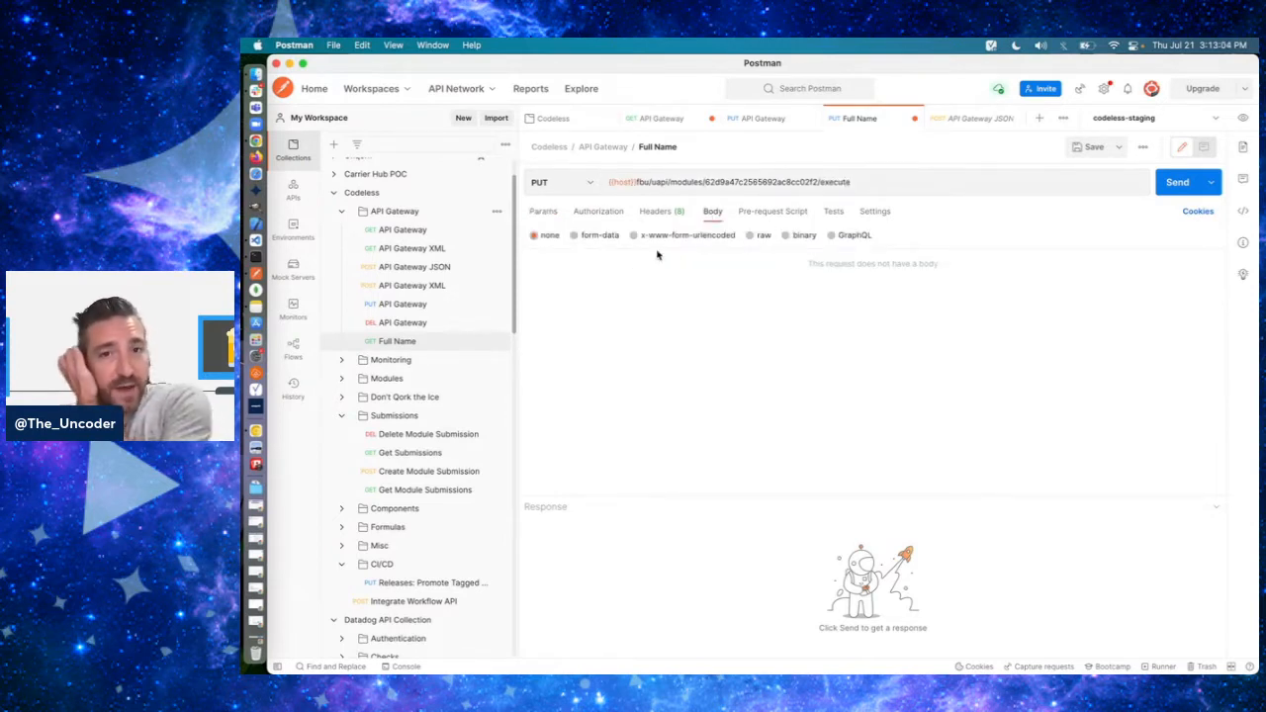
left_click(756, 235)
left_click(894, 234)
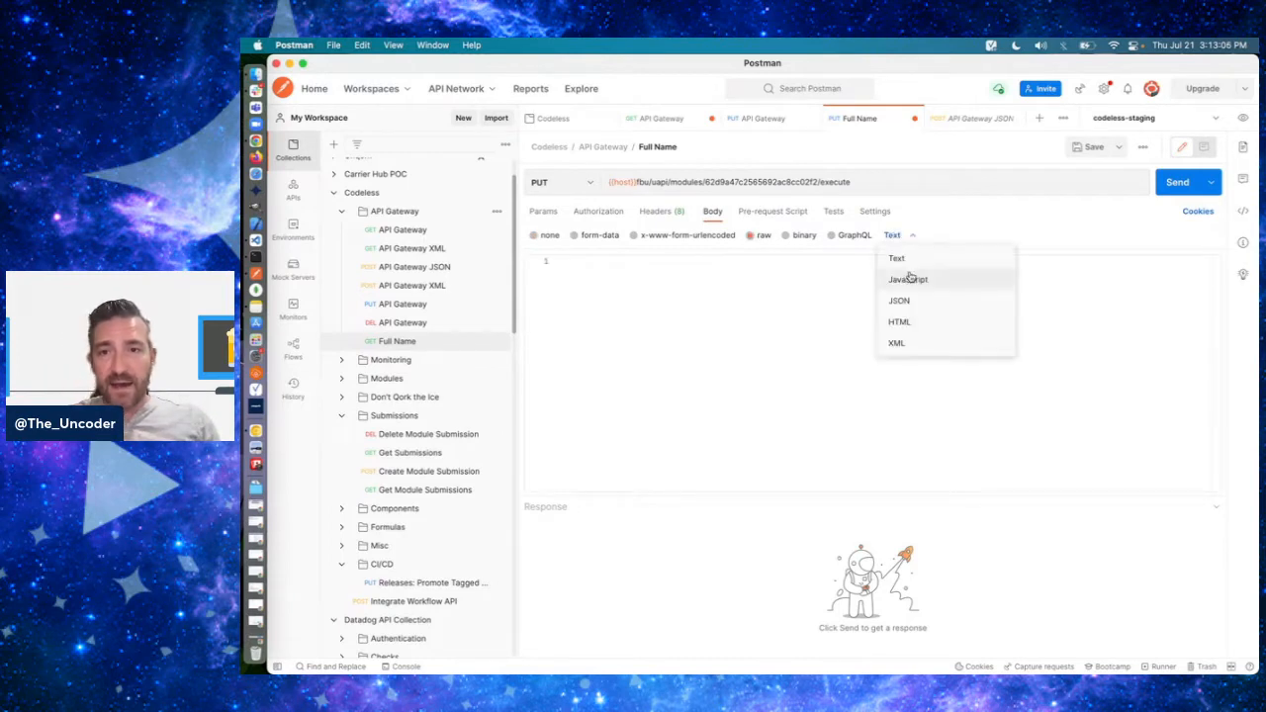
left_click(930, 299)
left_click(564, 261)
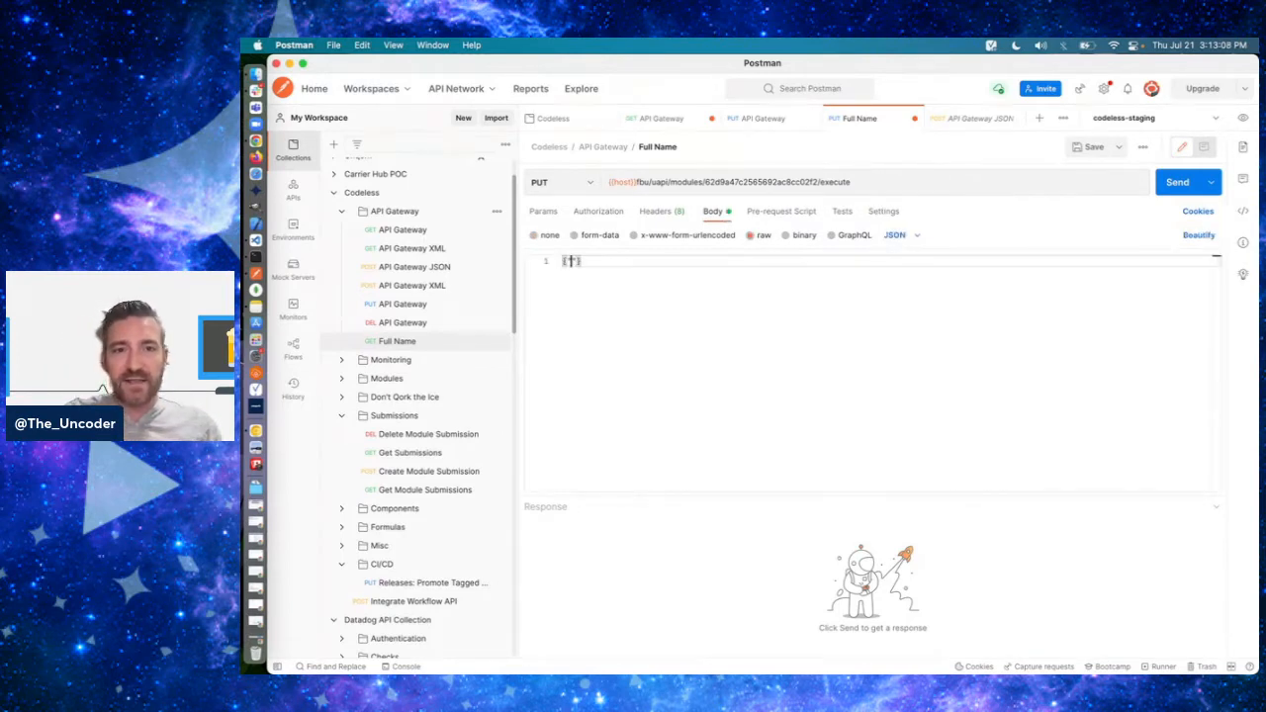
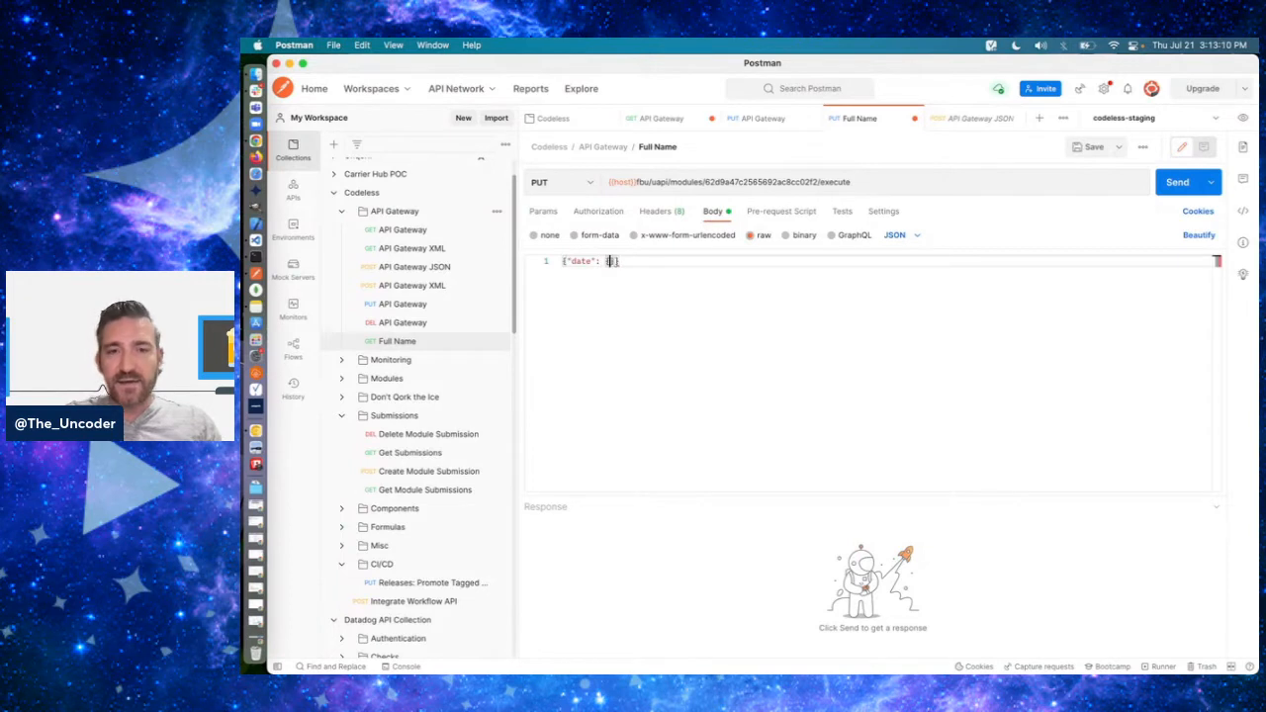
- Write a JSON body with a "date" object containing firstName and lastName, filled with a person's first and last name
key("Return")
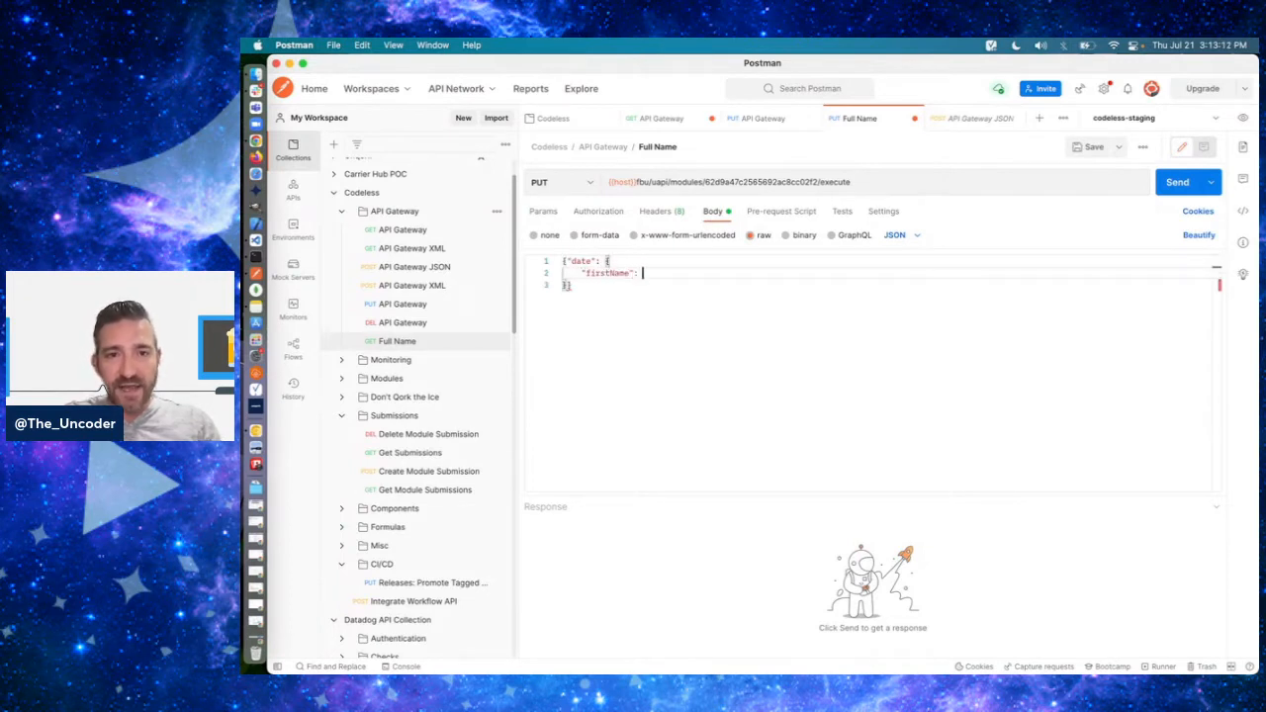
key("Return")
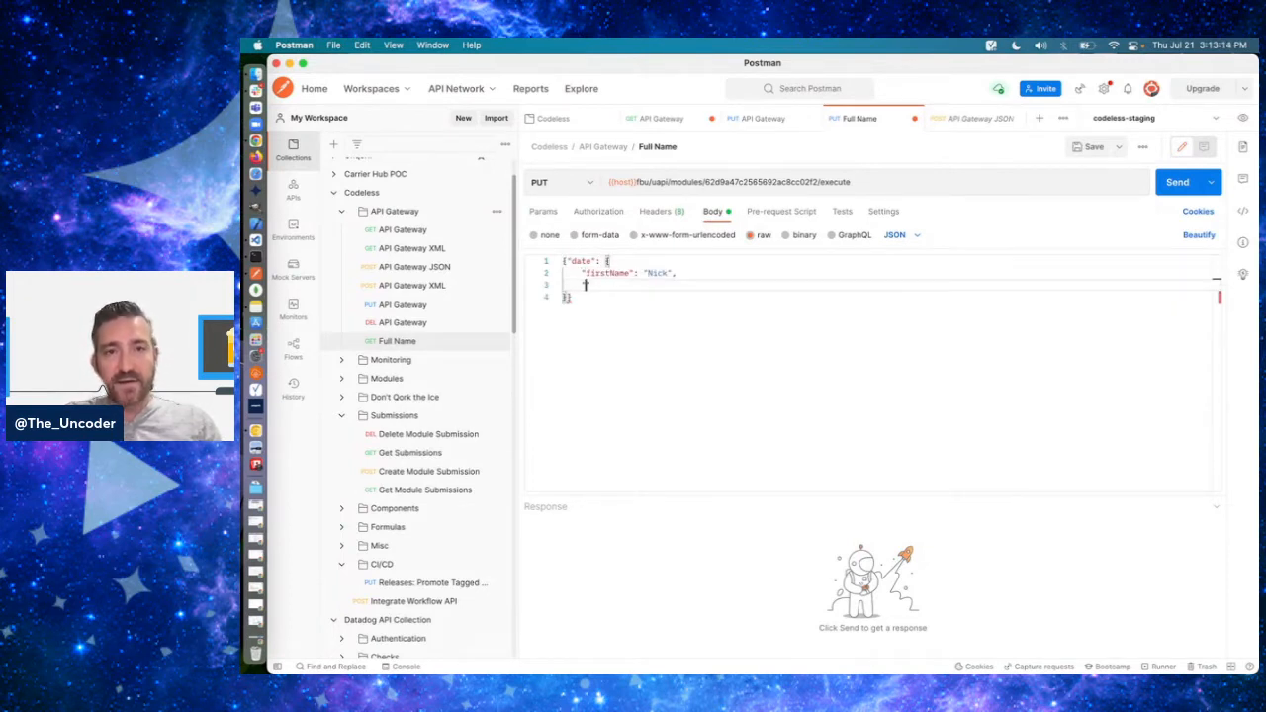
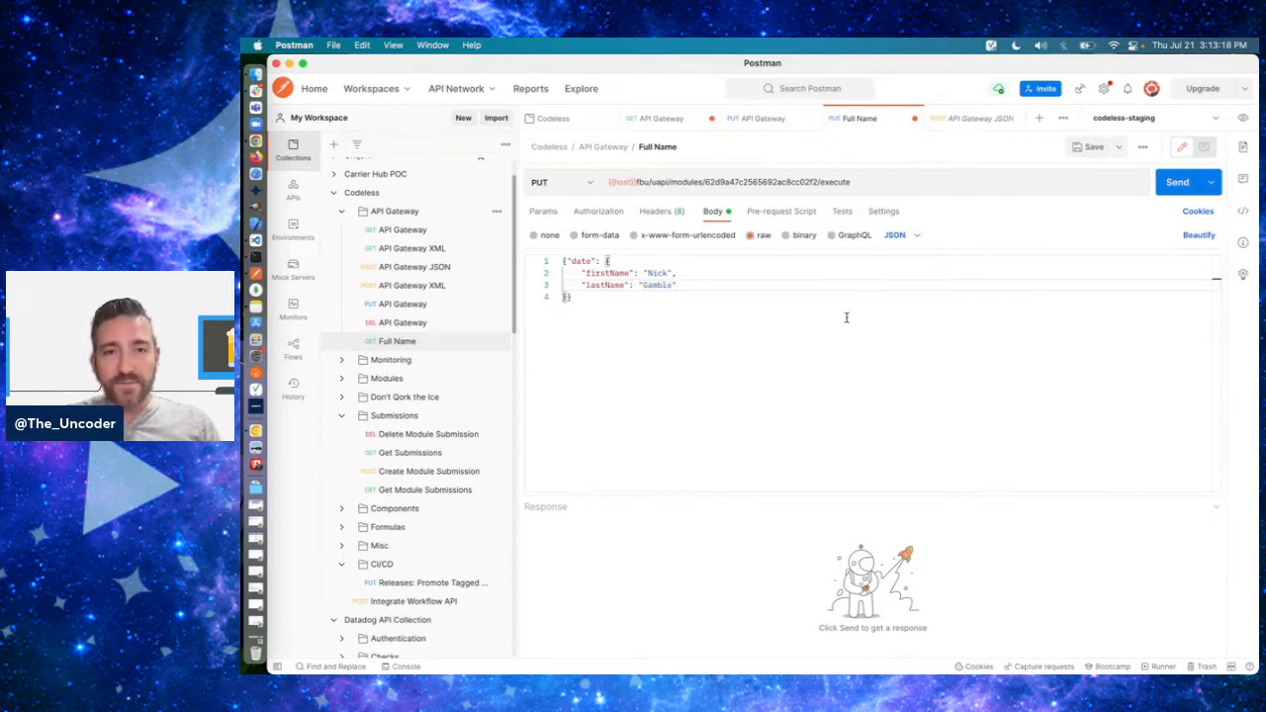
- Change firstName to "Ruth" and lastName to "Ginsberg" in the request body and send the request
double_click(656, 272)
type("Ruth")
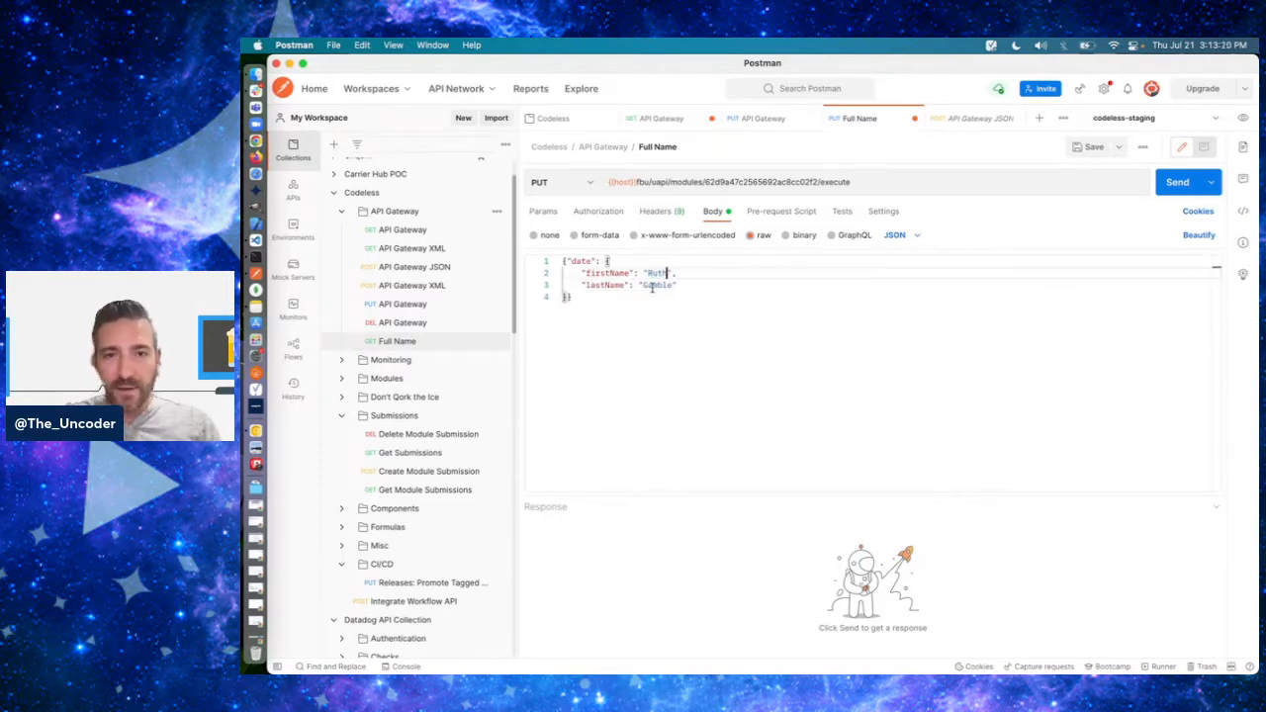
double_click(655, 285)
type("Ginsberg")
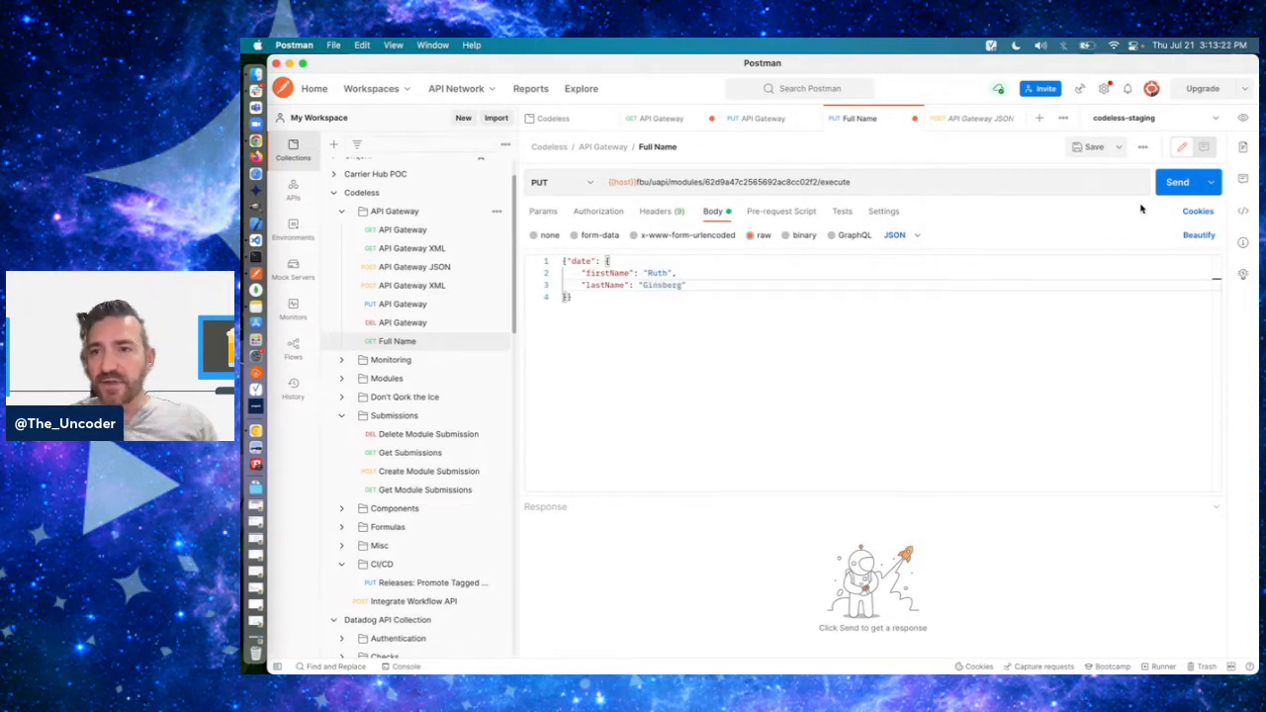
left_click(1175, 182)
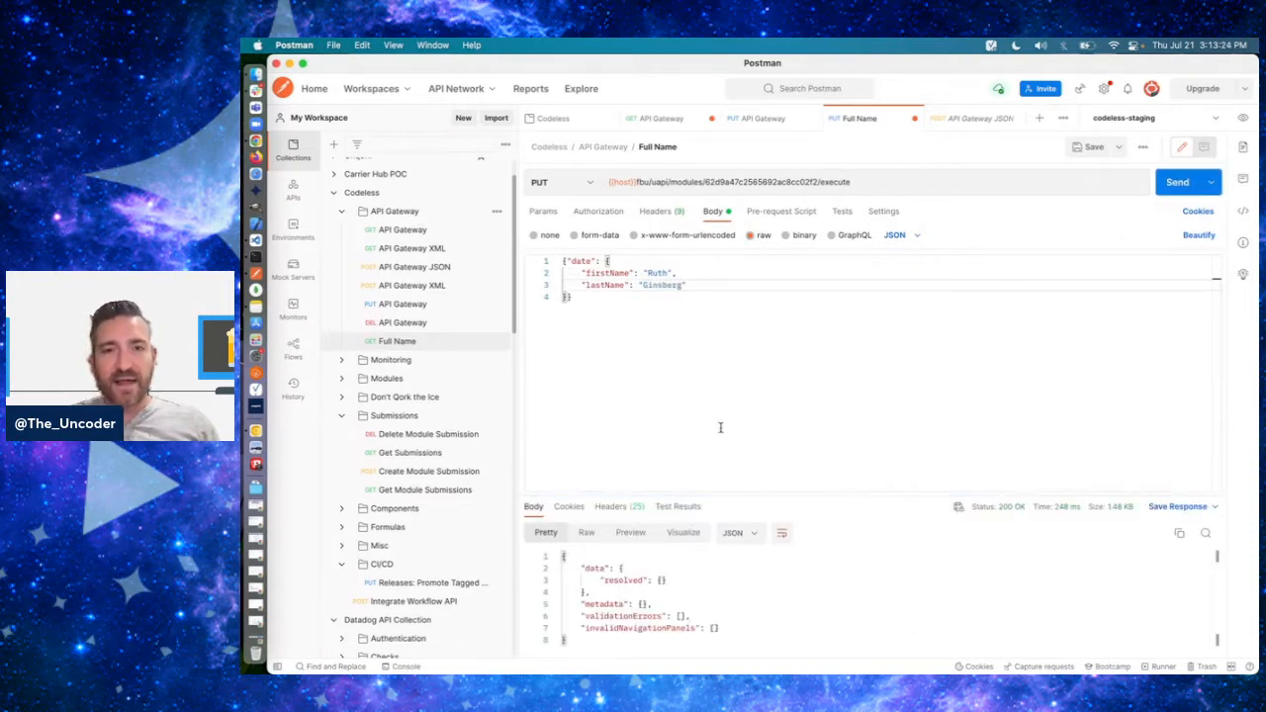
- Switch to Chrome and review the init Initializer's trigger type and outputs in the Full Name (API) module without changing them
key("super+Tab")
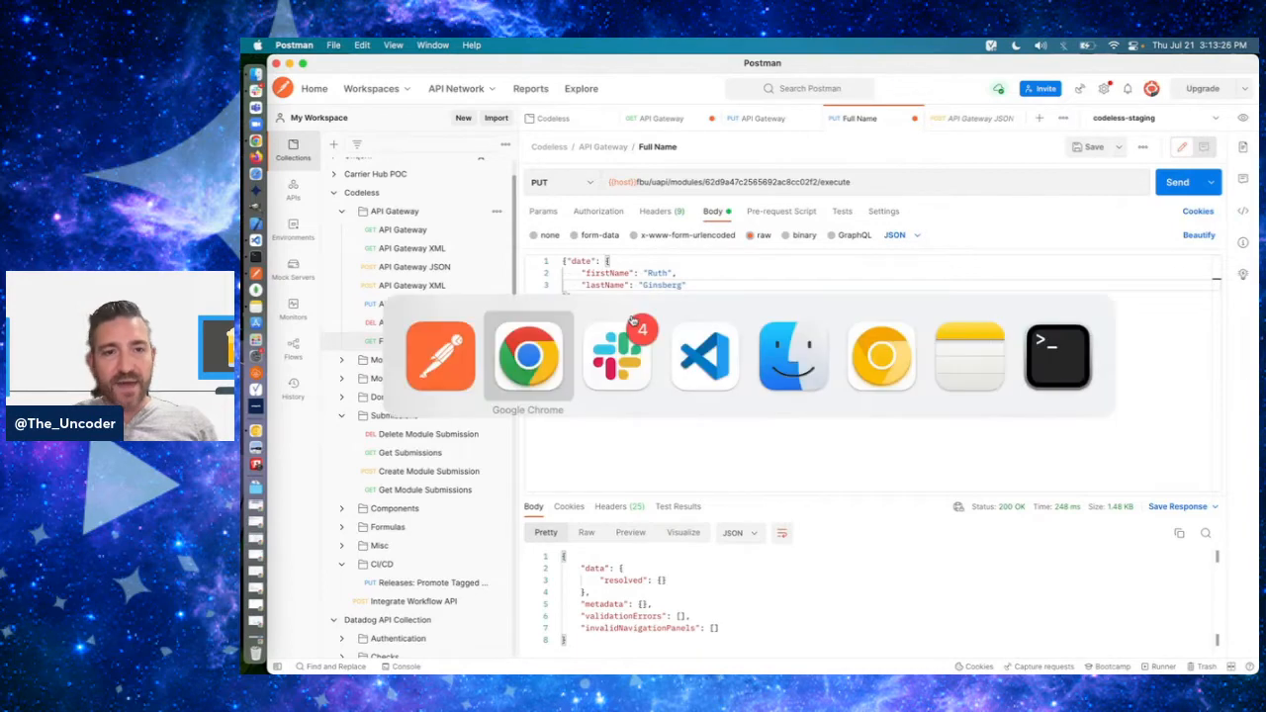
scroll(813, 433, "down", 2)
scroll(813, 433, "down", 2)
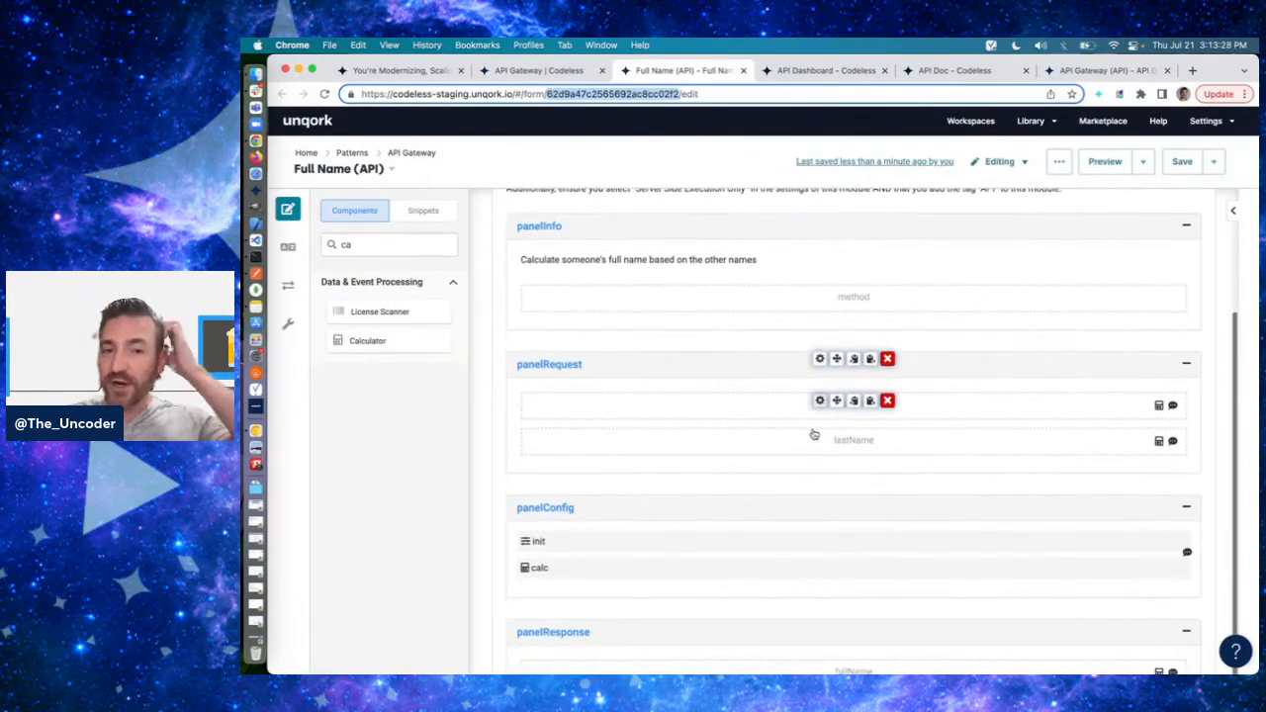
left_click(817, 537)
scroll(817, 407, "down", 5)
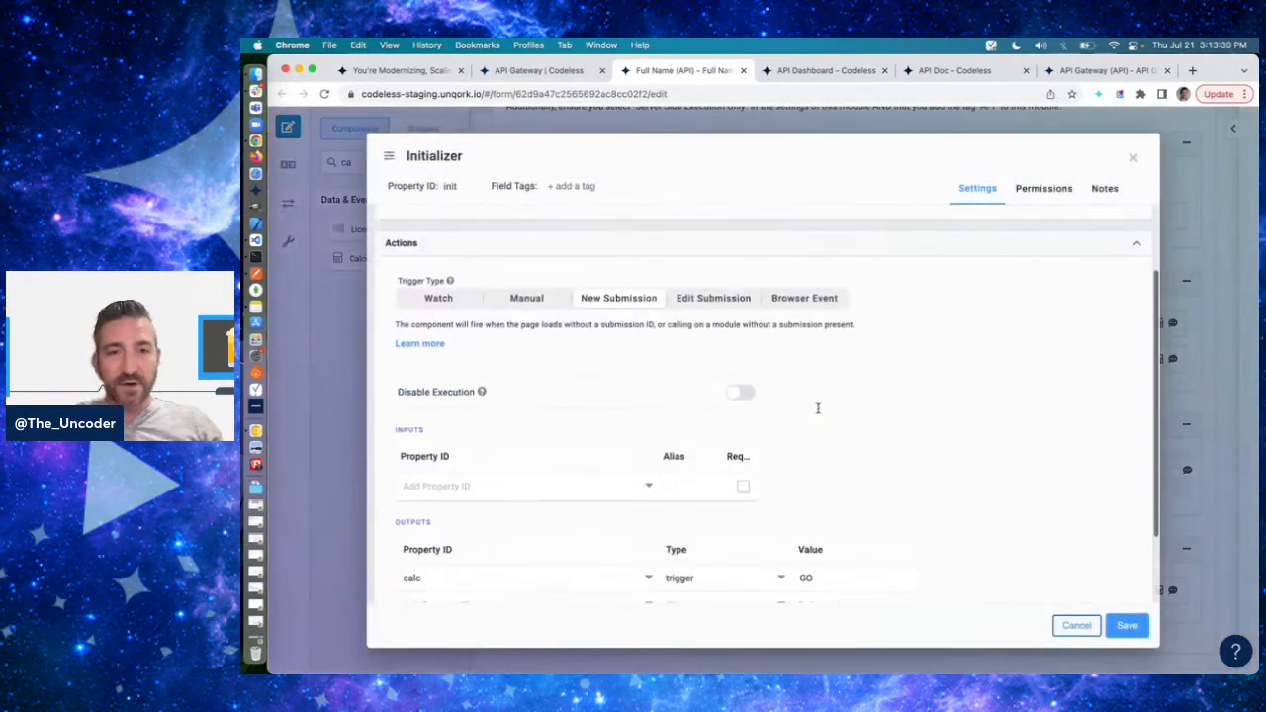
left_click(1082, 629)
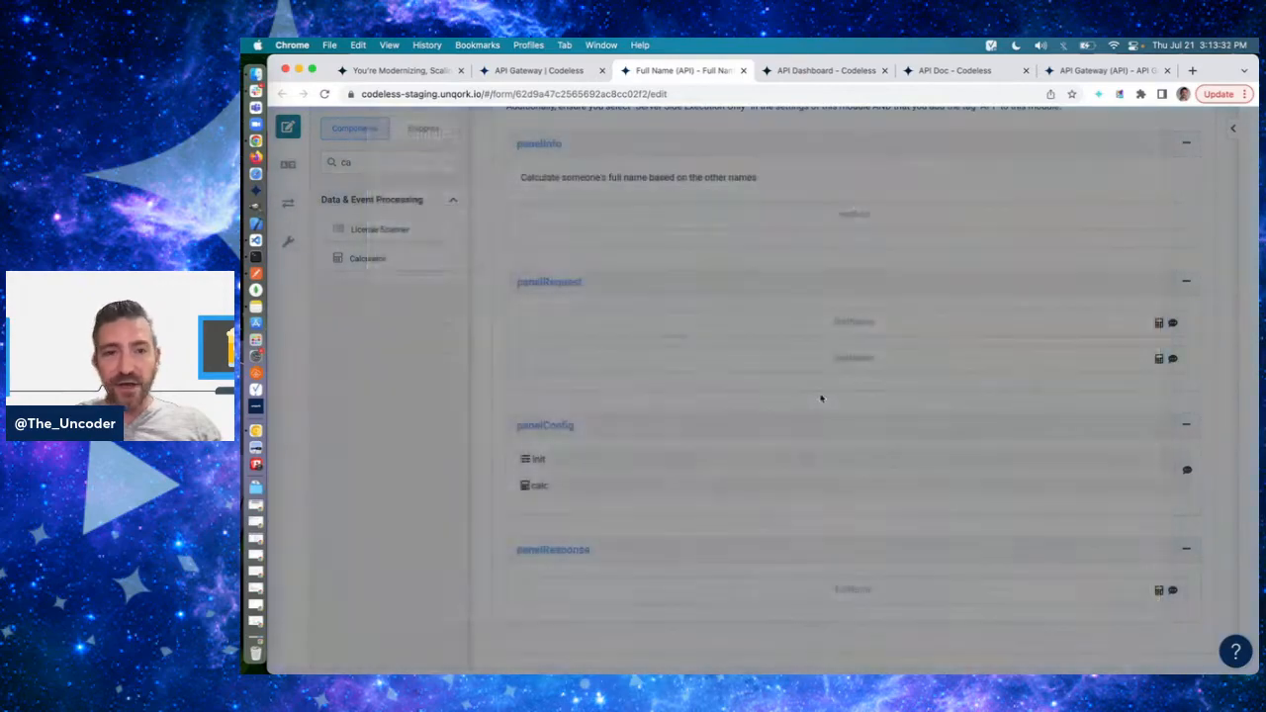
- Review the calc Calculator's trigger type, inputs and fullName output formula, leaving its settings as they are
left_click(819, 482)
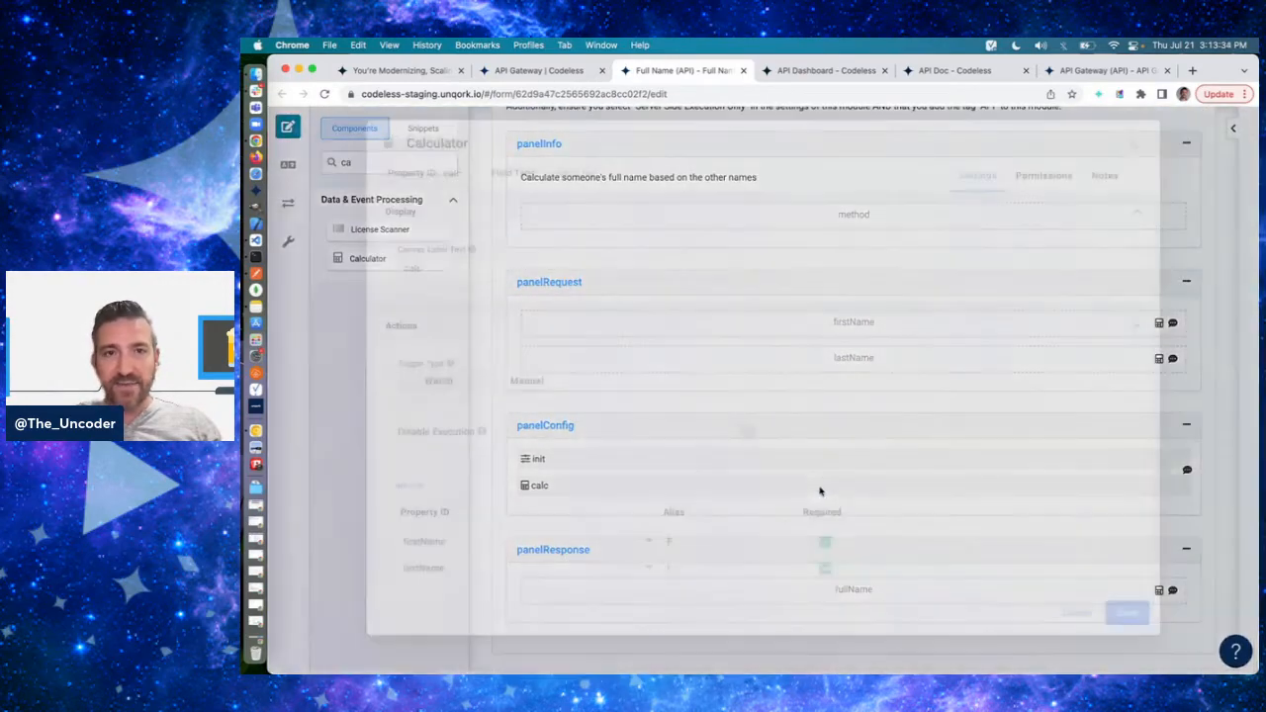
scroll(545, 299, "down", 1)
scroll(953, 455, "down", 2)
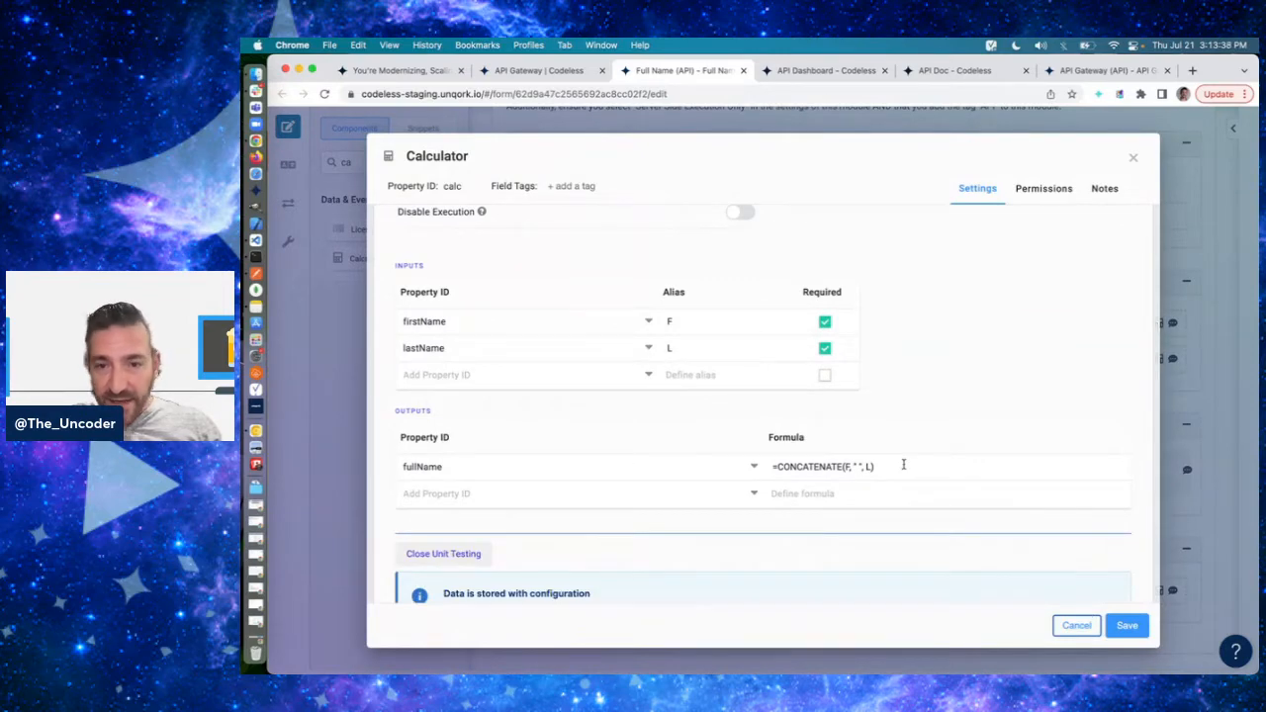
scroll(965, 429, "up", 3)
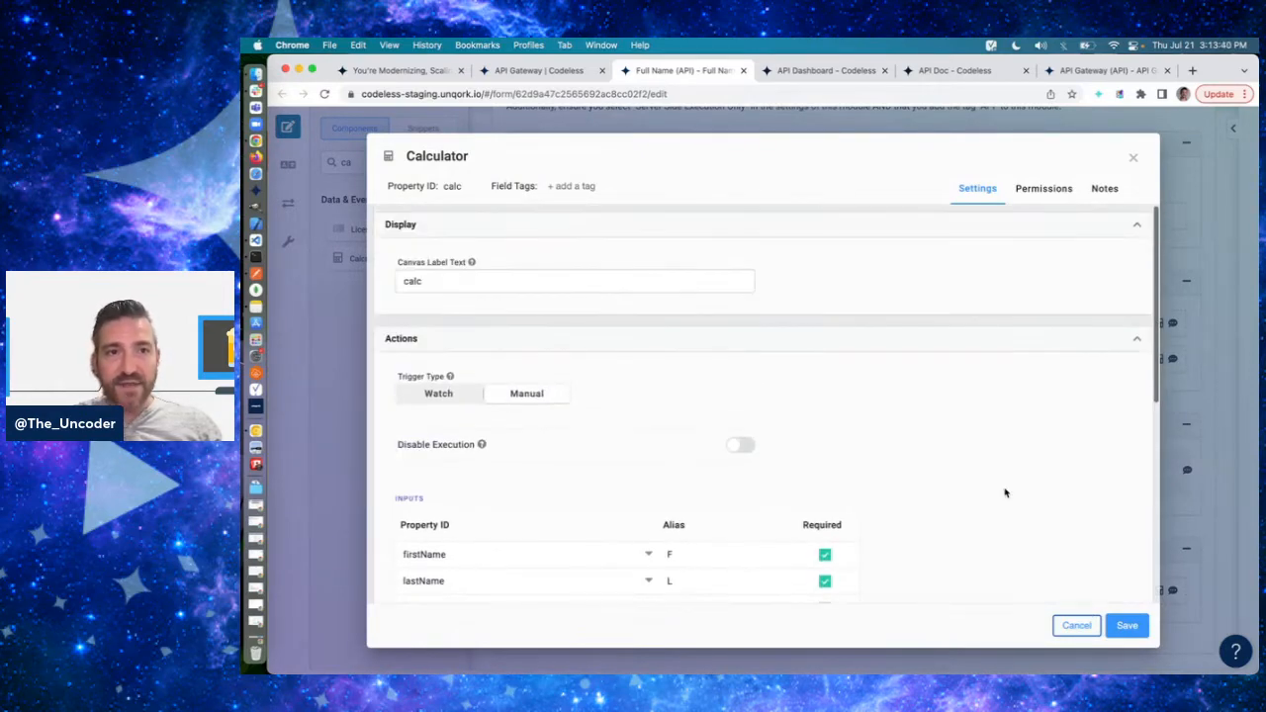
left_click(1064, 625)
scroll(828, 441, "up", 5)
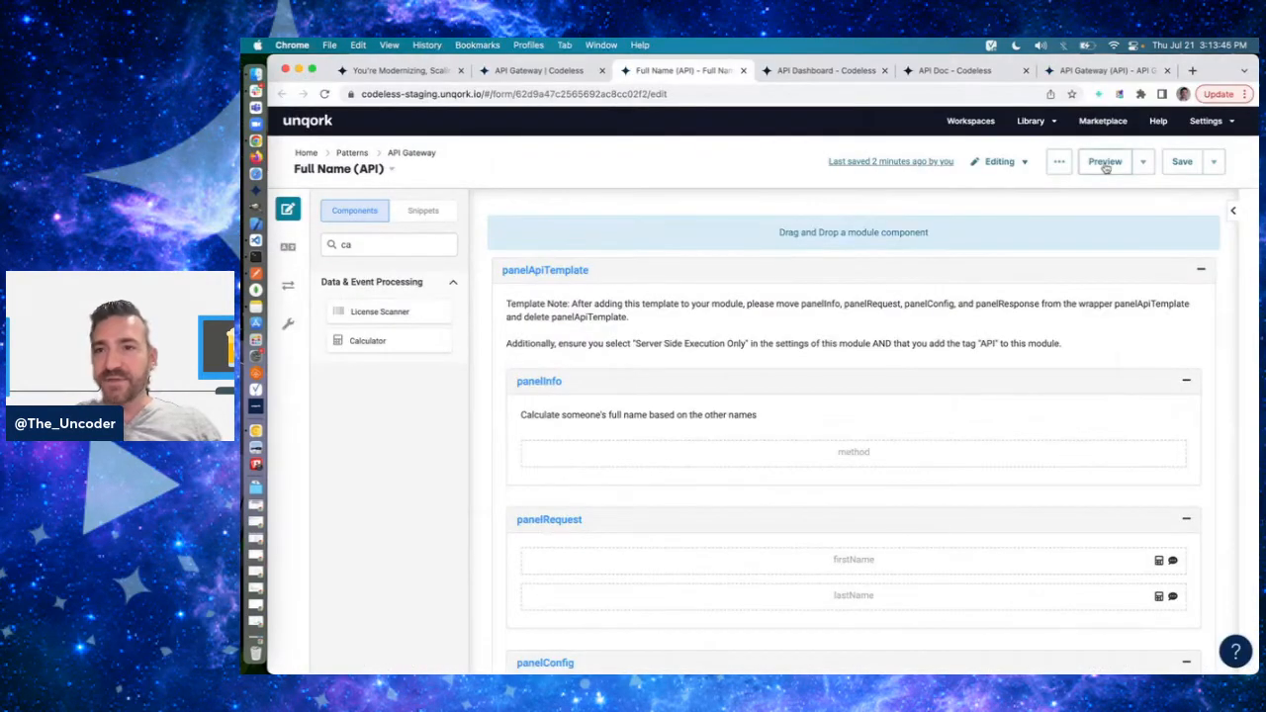
- Enable Server-side Execution Only in the Full Name (API) module's settings and save them
left_click(1143, 161)
left_click(1059, 163)
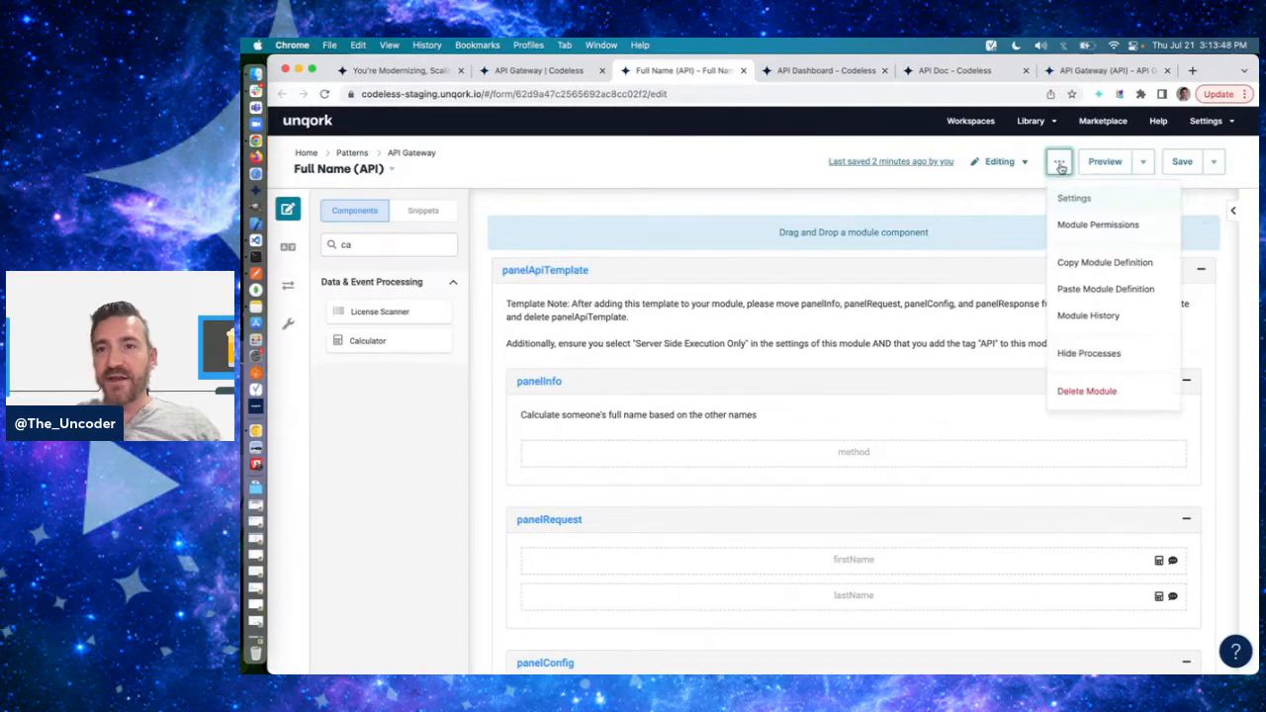
left_click(1116, 142)
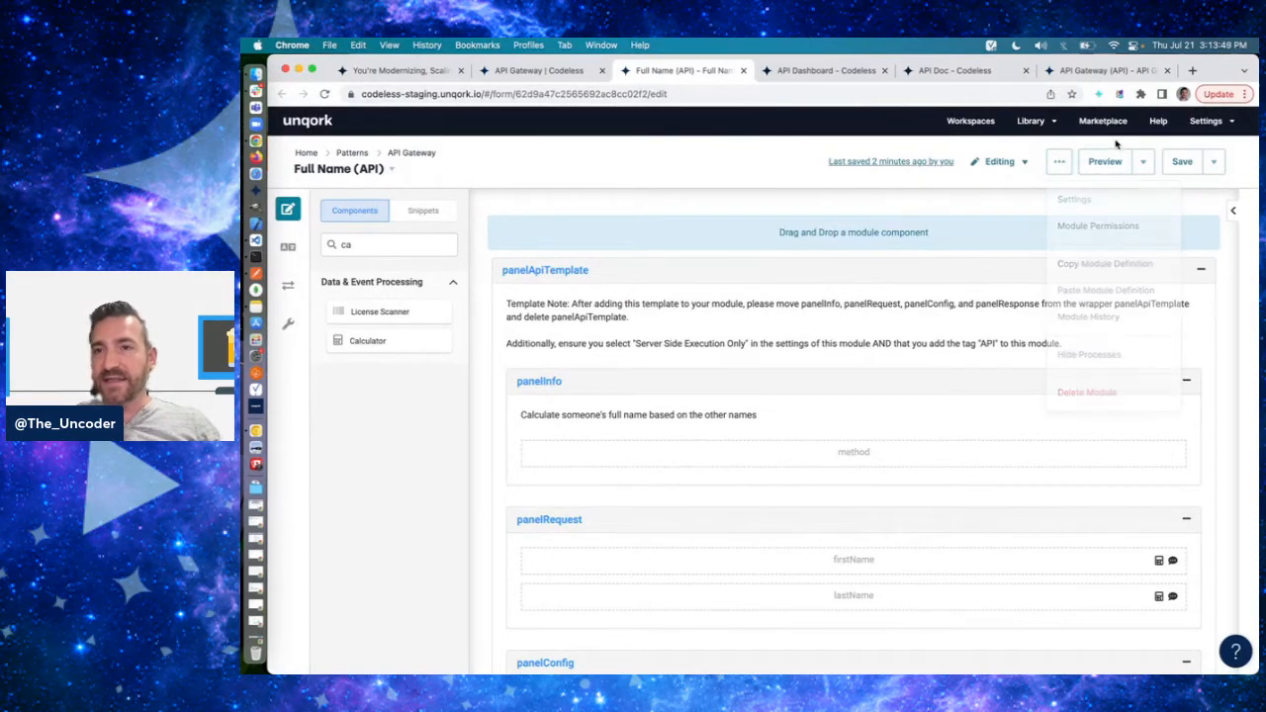
left_click(1059, 162)
left_click(1057, 198)
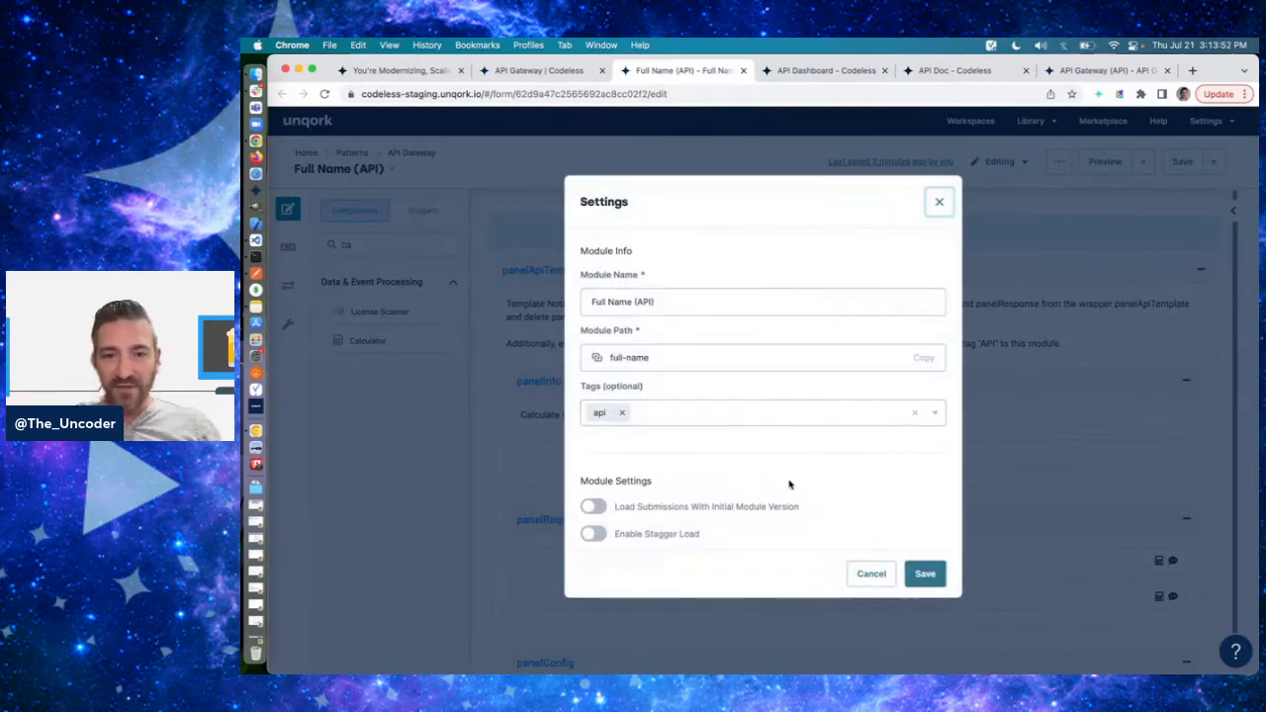
scroll(792, 485, "down", 3)
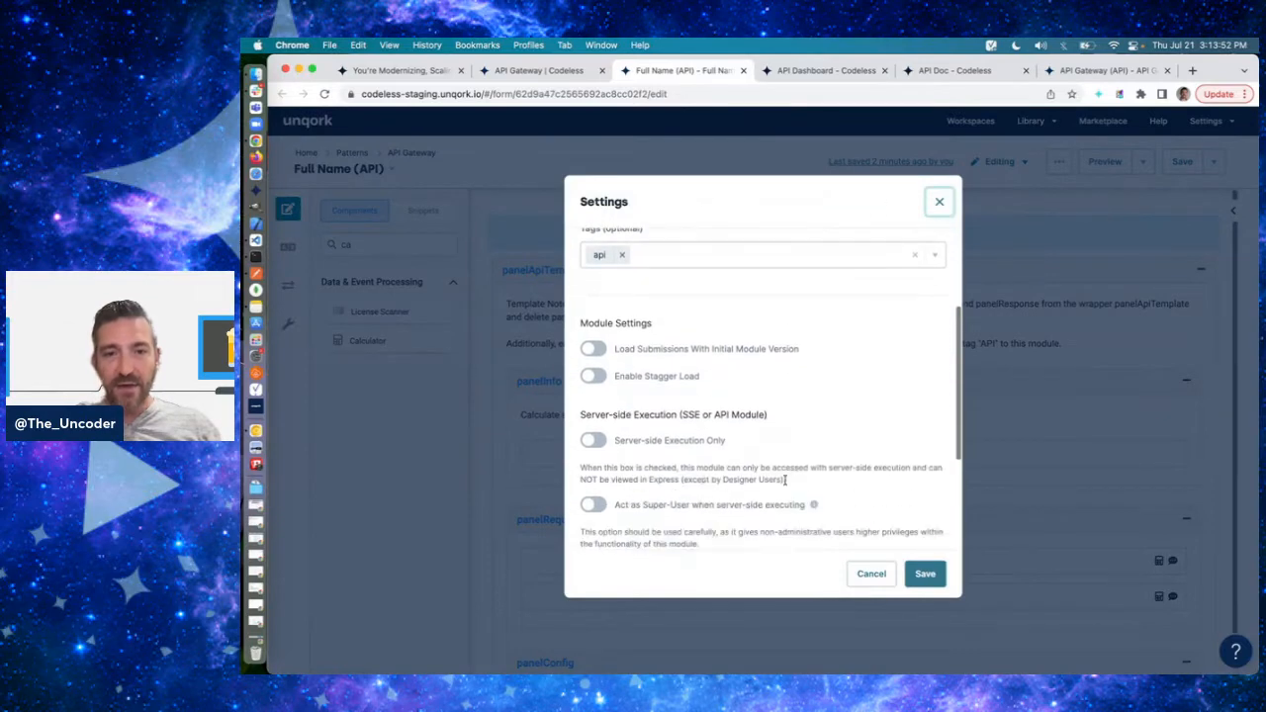
left_click(593, 440)
left_click(925, 574)
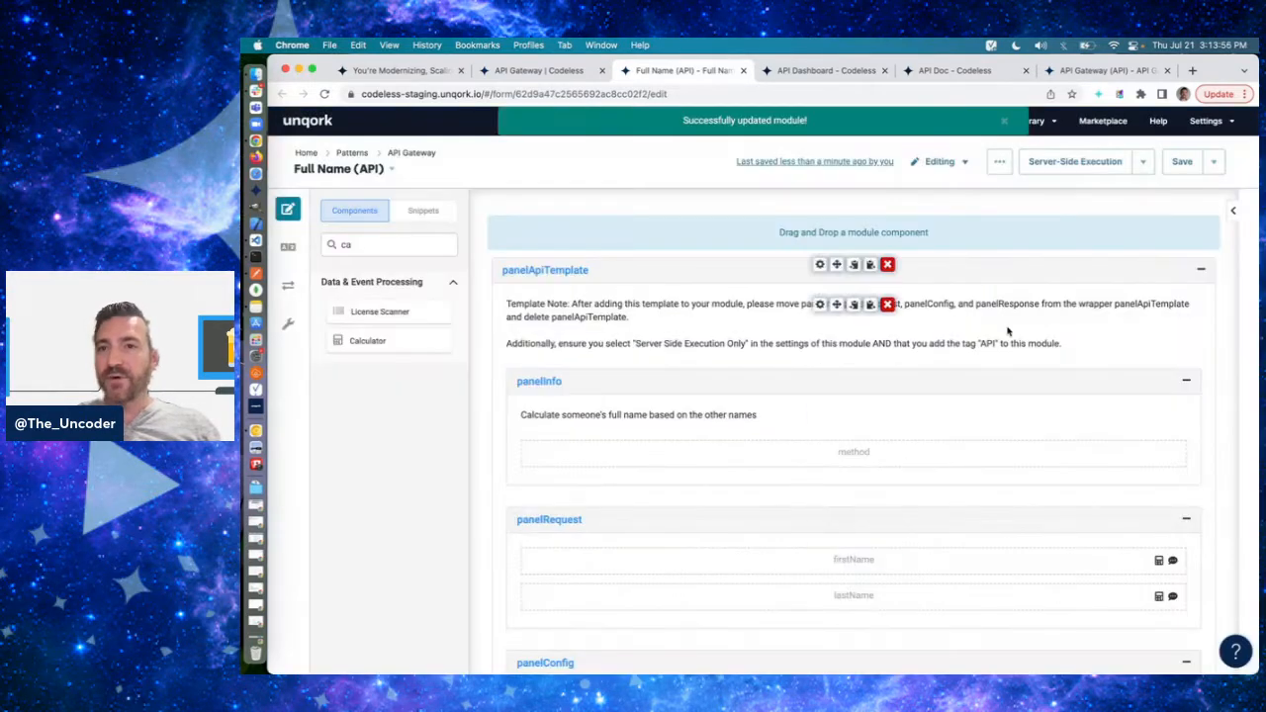
- Open the Full Name (API) module's Server-Side Execution test page and return to the module editor
left_click(1076, 163)
left_click(633, 69)
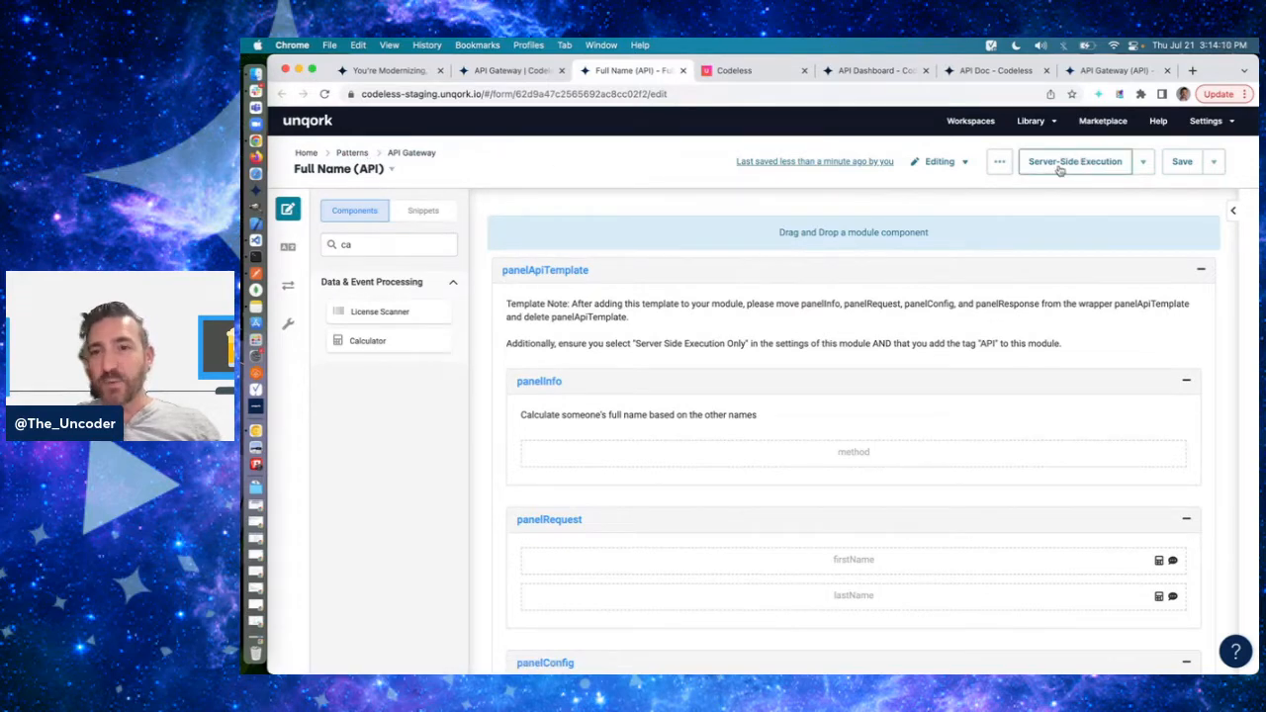
left_click(1143, 162)
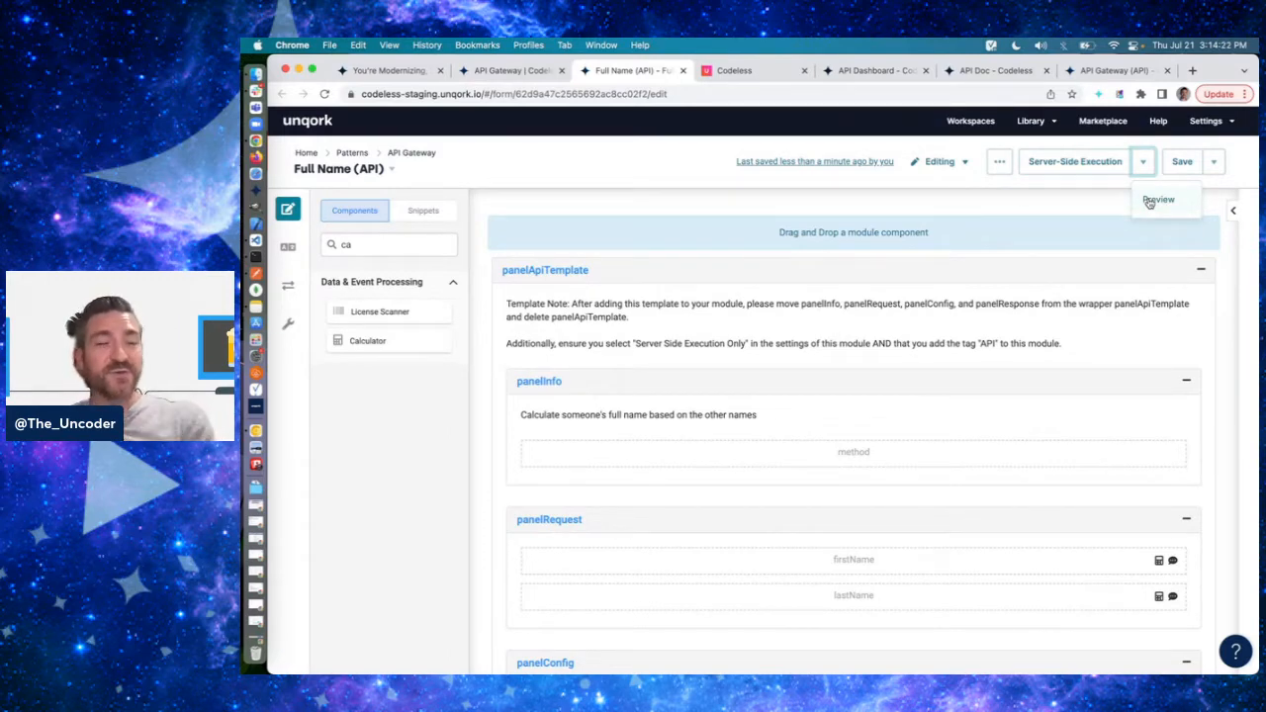
left_click(659, 162)
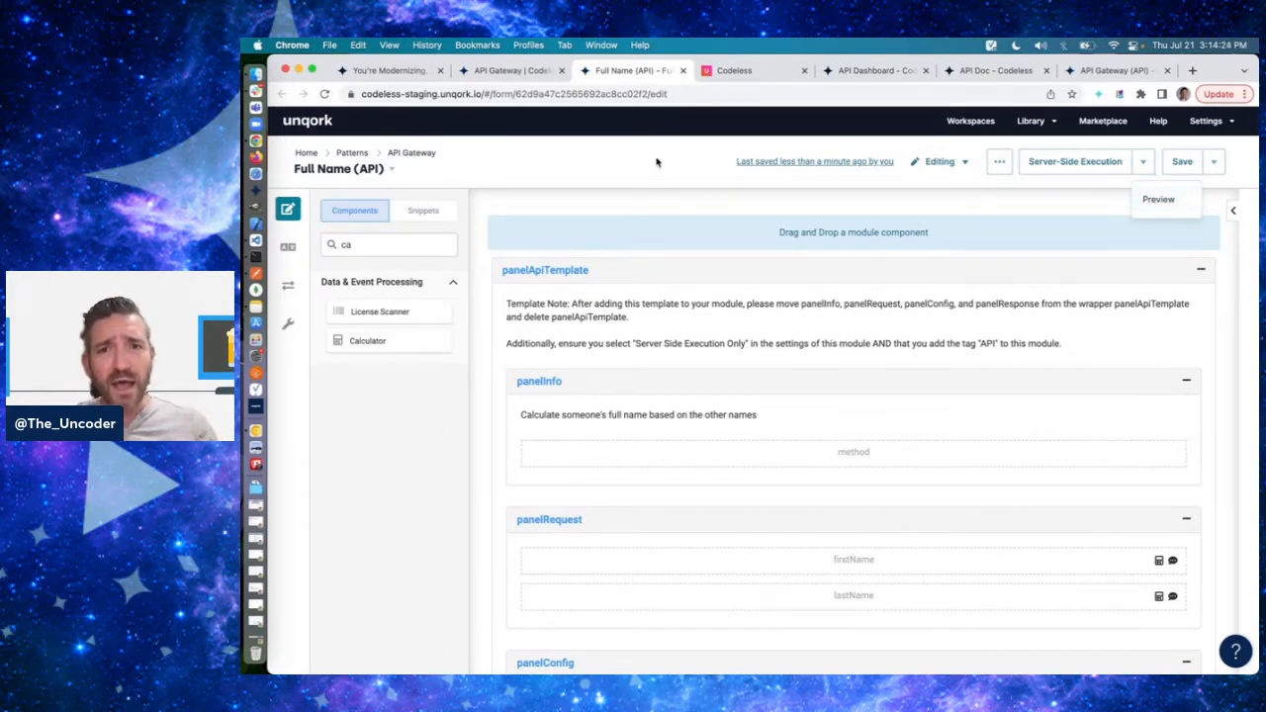
left_click(1142, 161)
left_click(629, 180)
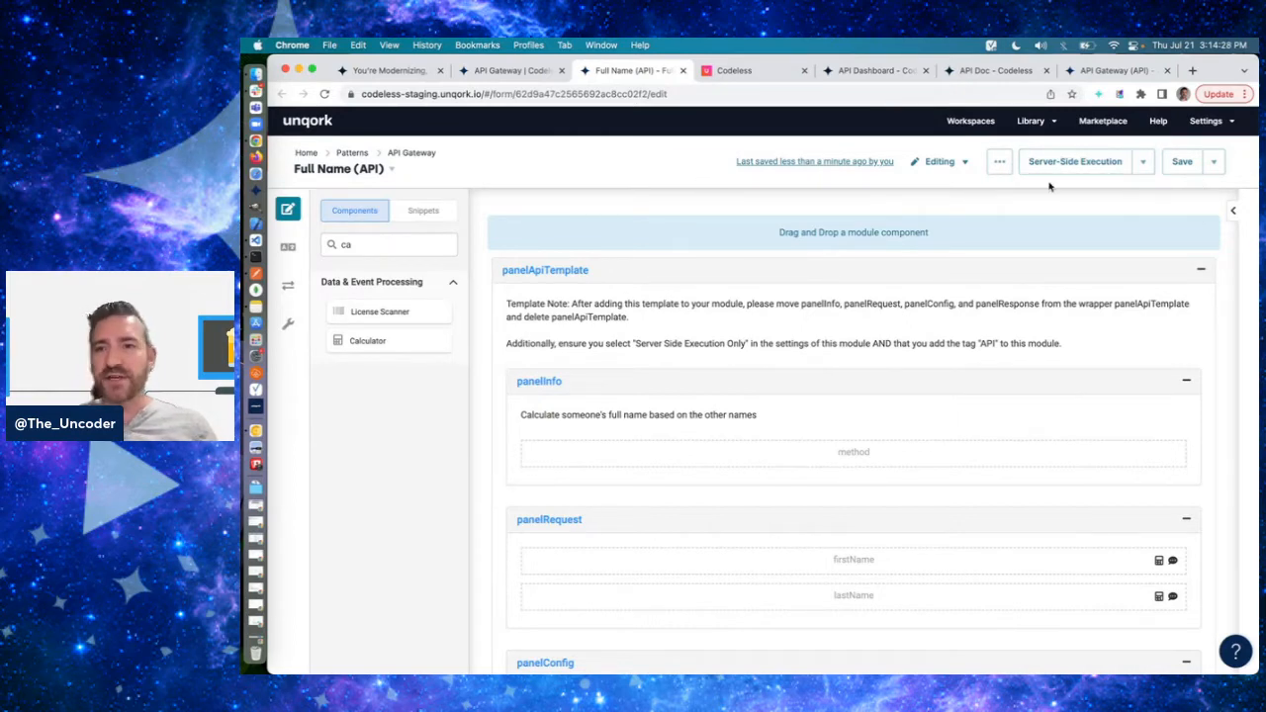
- On the server-side execution test page, enter a data value with key firstName and value Ruth
left_click(734, 71)
scroll(602, 330, "down", 5)
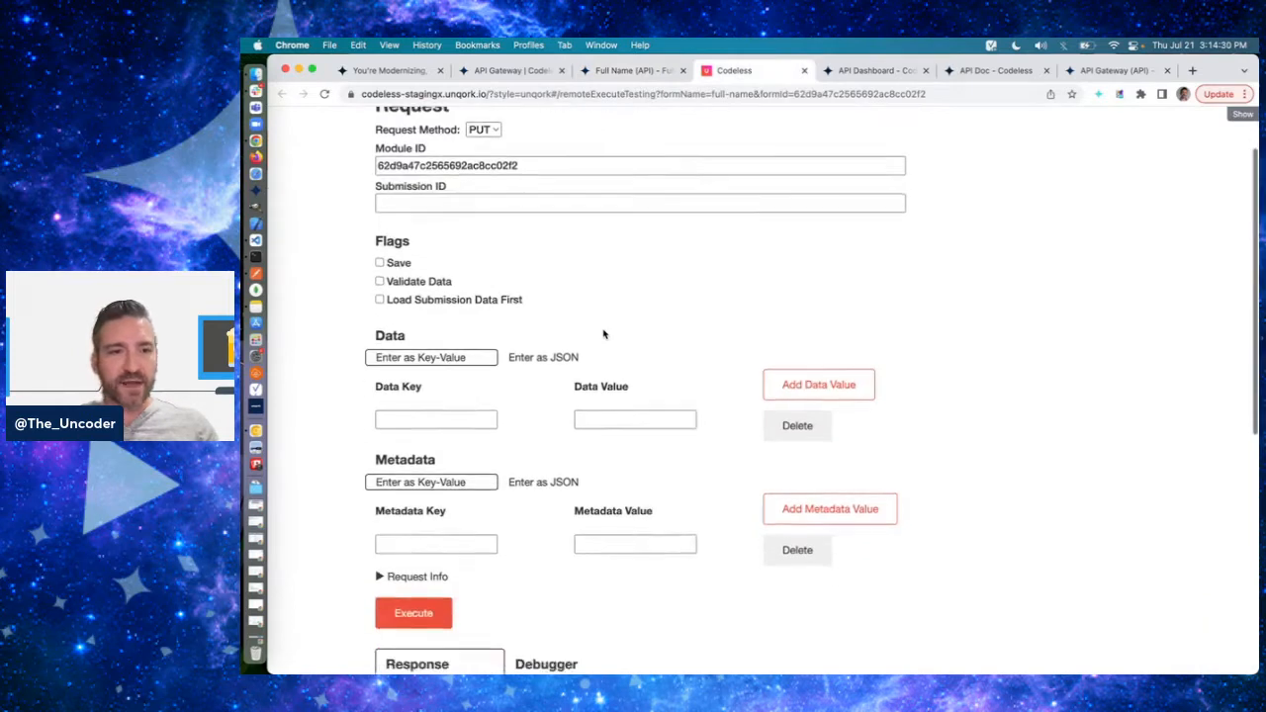
left_click(419, 286)
type("firstName")
key("Tab")
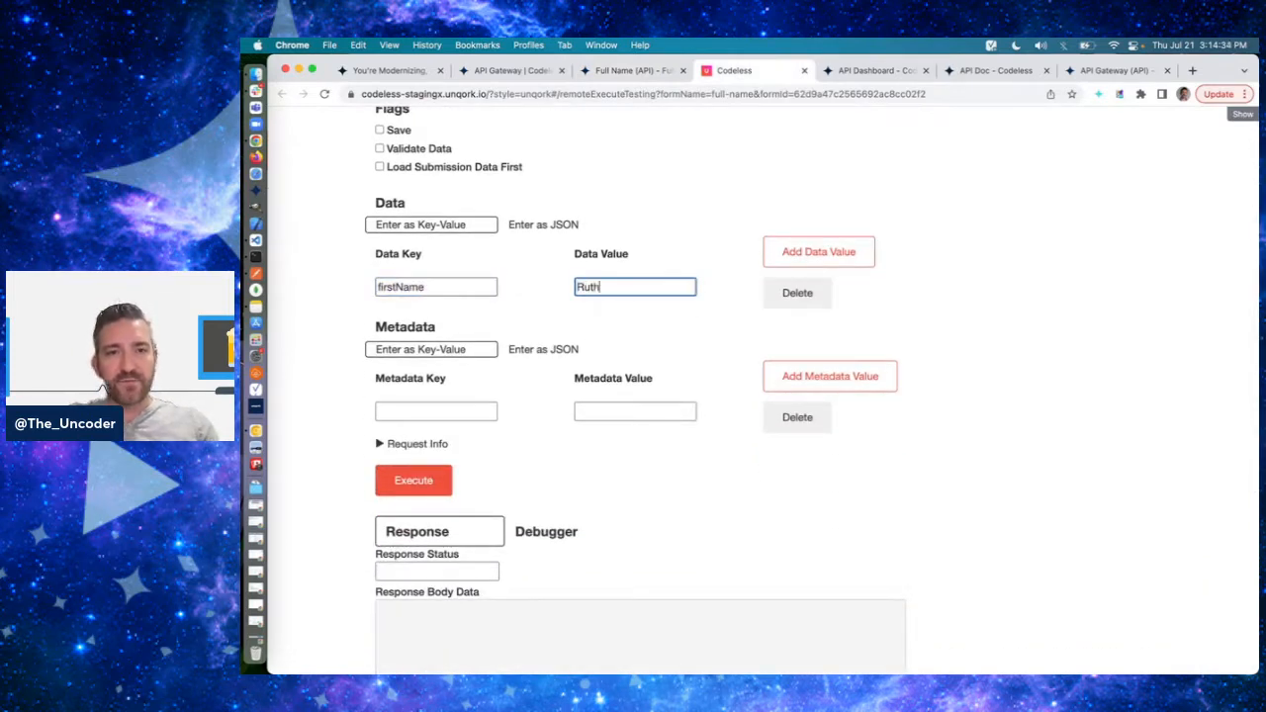
- Add a second data value with key lastName and value Ginsberg
left_click(819, 252)
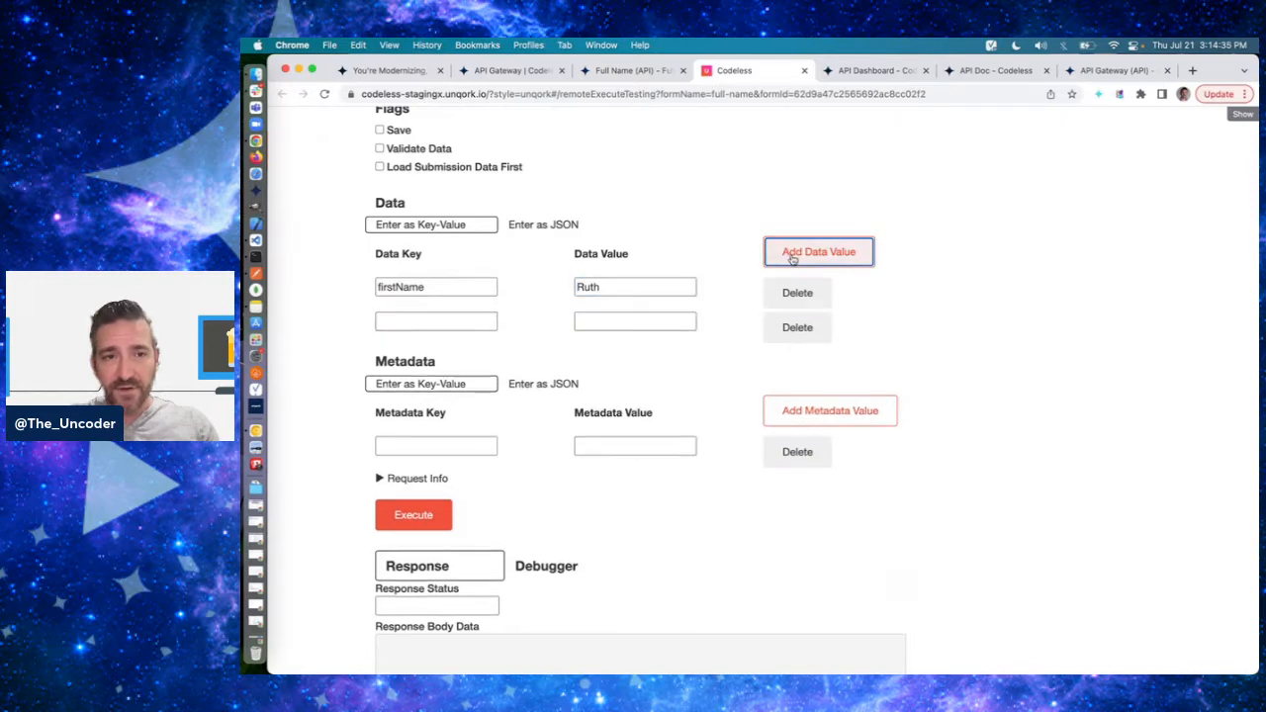
left_click(453, 321)
type("lastName")
key("Tab")
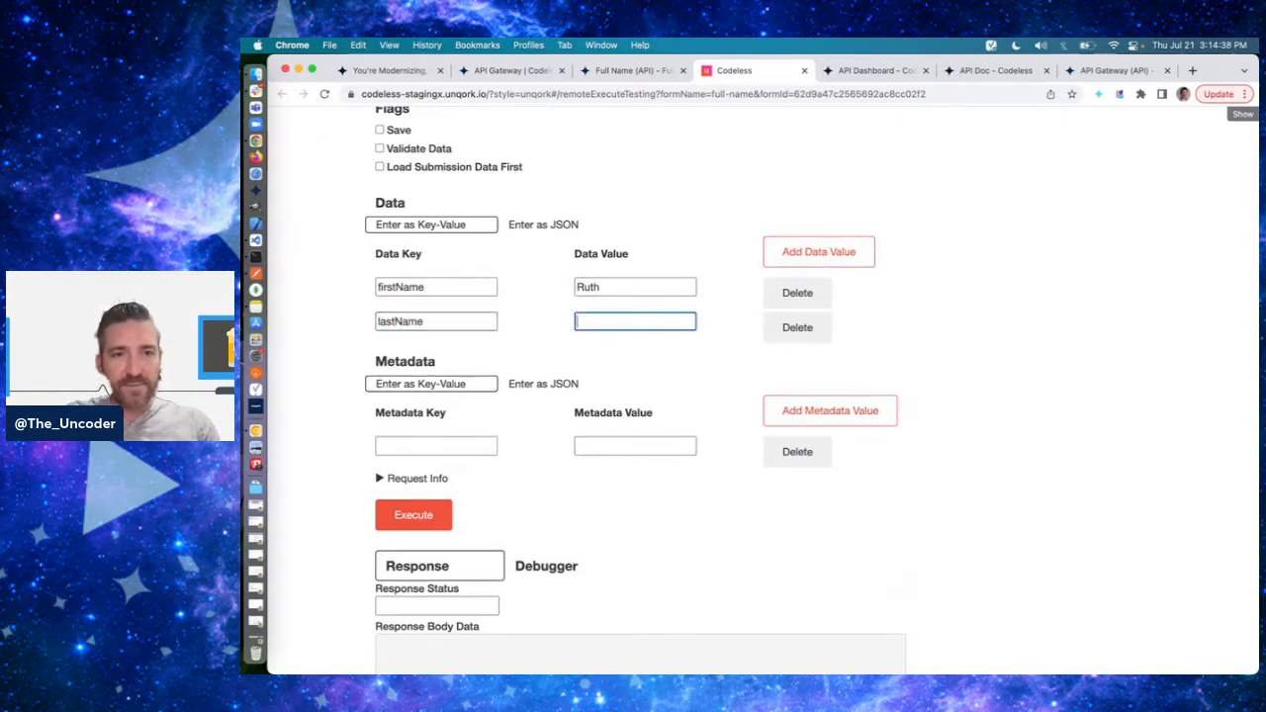
type("Ginsberg")
- Execute the test request and inspect its last execution step in the debugger
left_click(413, 515)
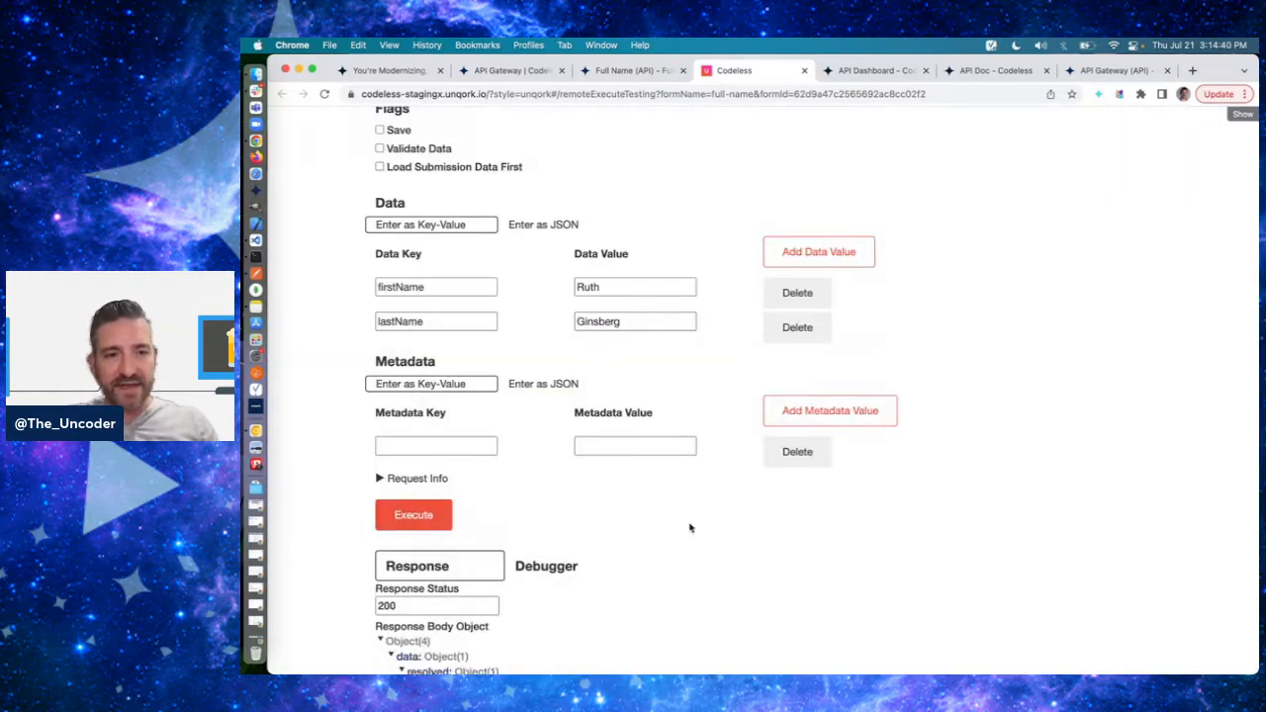
scroll(691, 528, "down", 5)
left_click(544, 330)
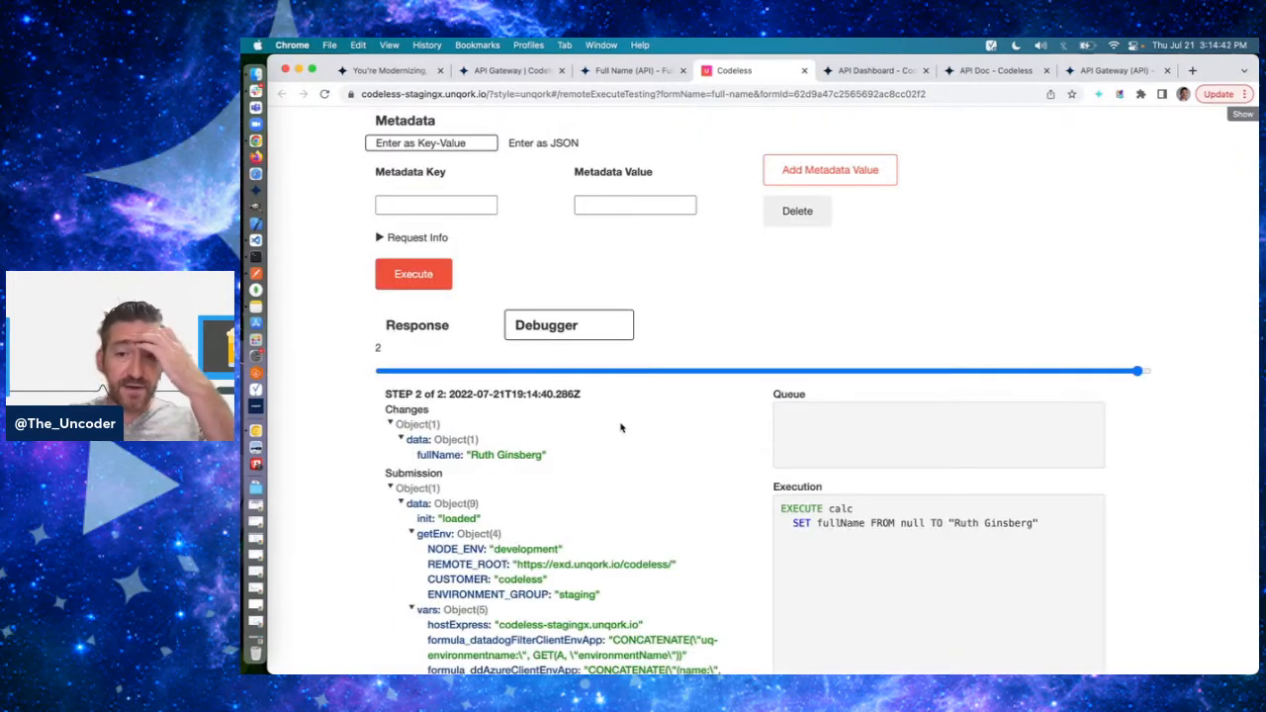
- Switch to Postman, rename the "date" key in the Full Name request body to "data", and send the request
key("super+Tab")
left_click(1191, 183)
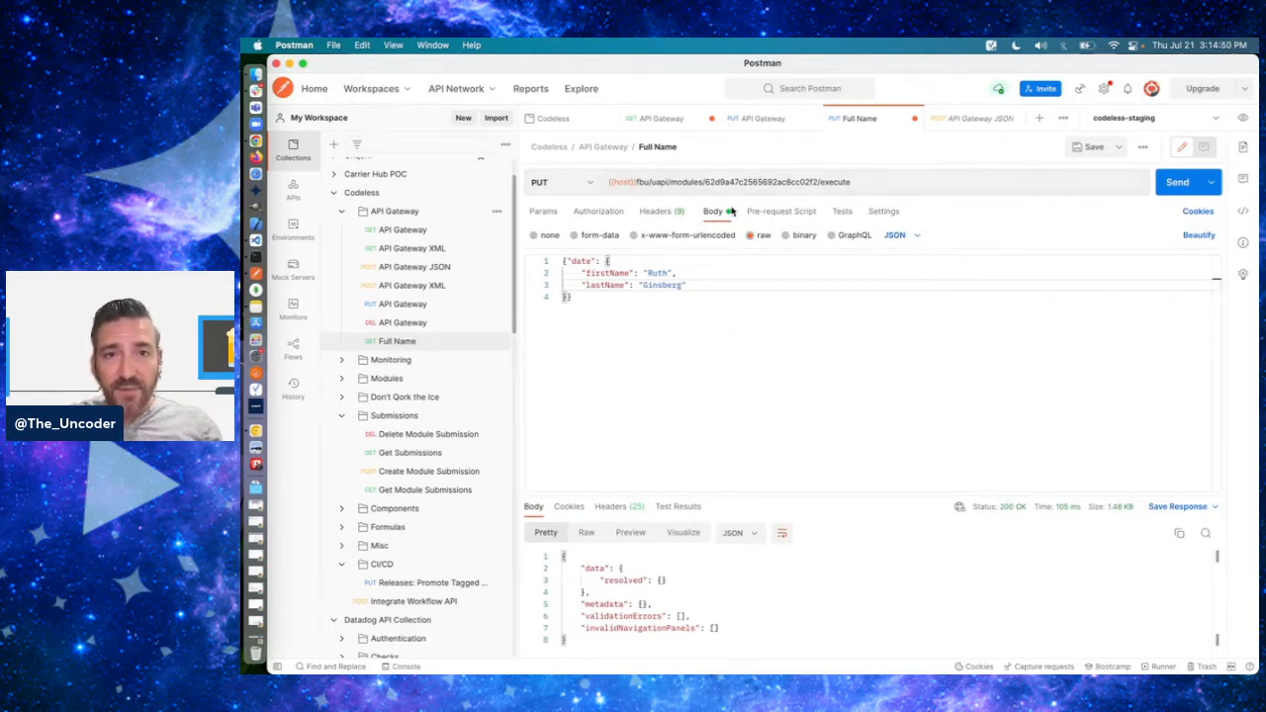
left_click(605, 260)
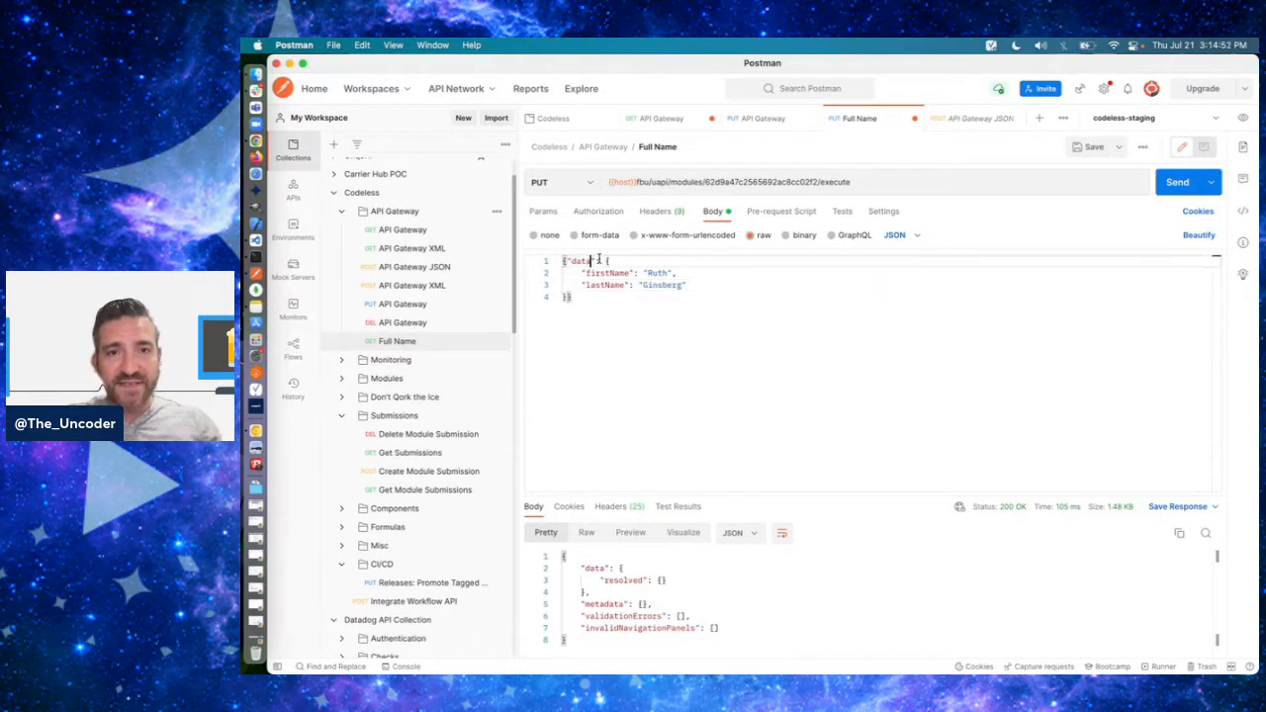
left_click(1179, 184)
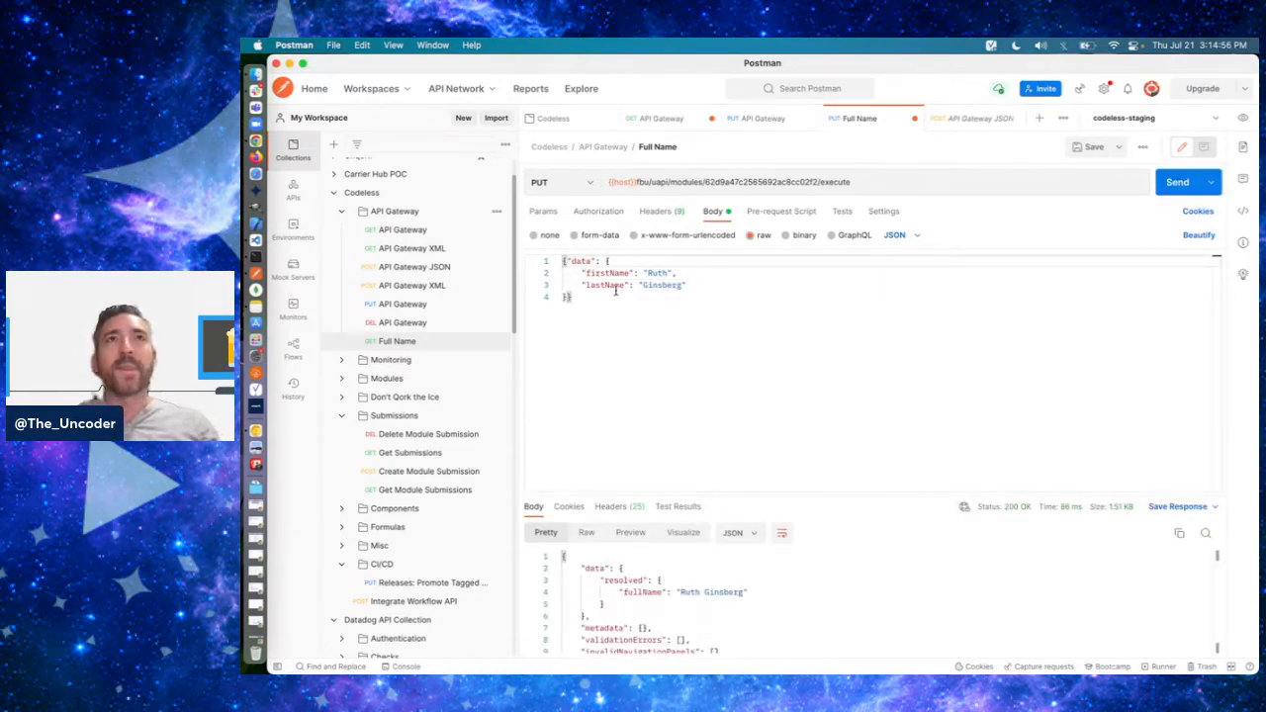
- Examine the Full Name request's "data" object, the module ID in its URL, and the returned response body
key("super+Tab")
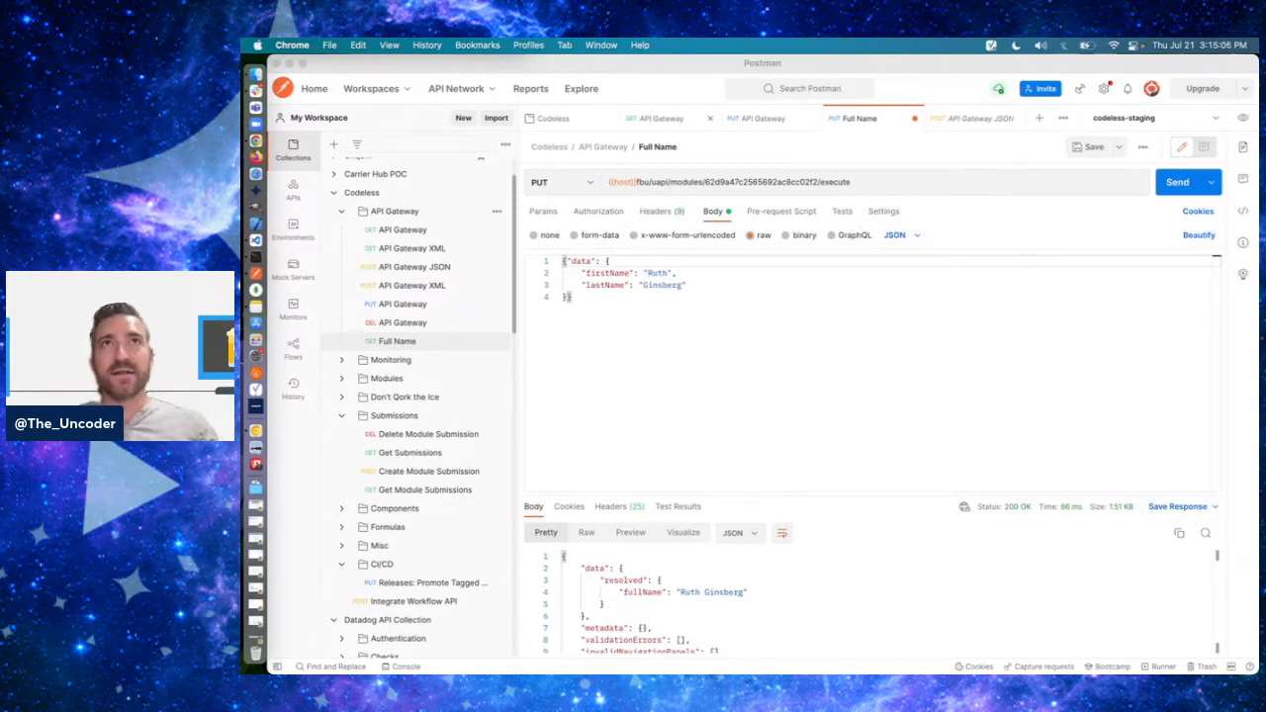
left_click(683, 323)
double_click(581, 260)
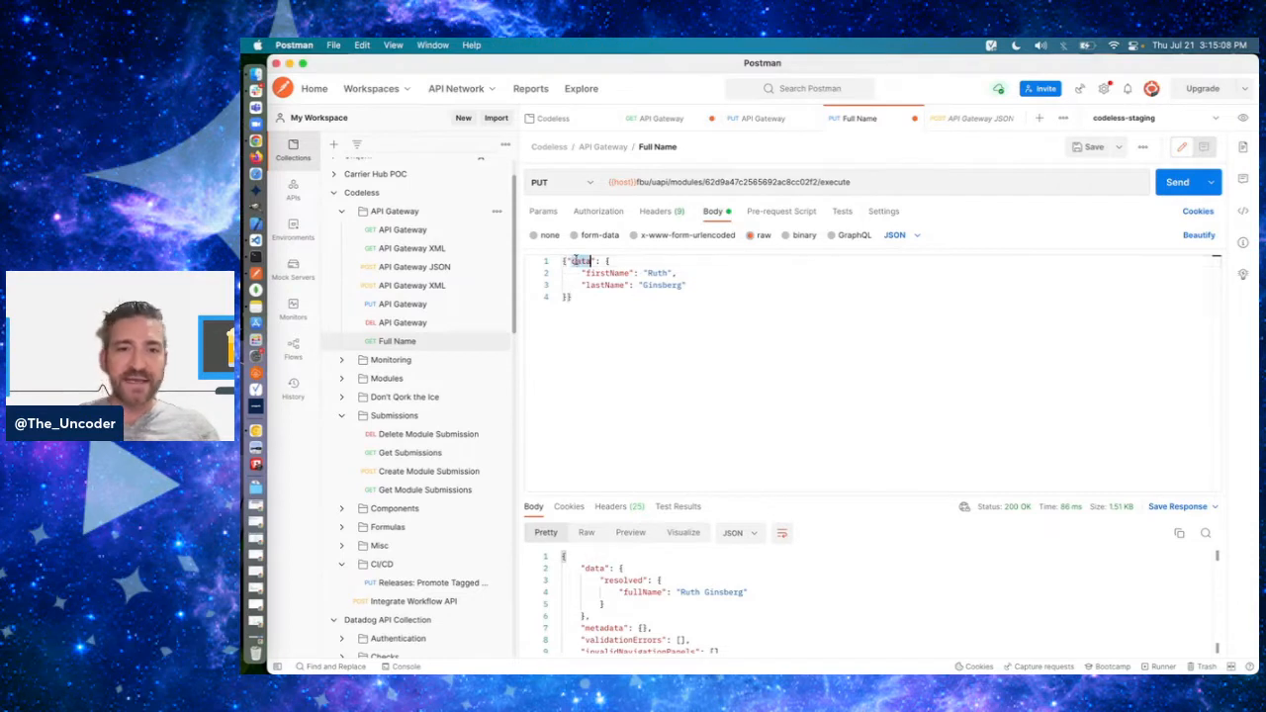
left_click(669, 331)
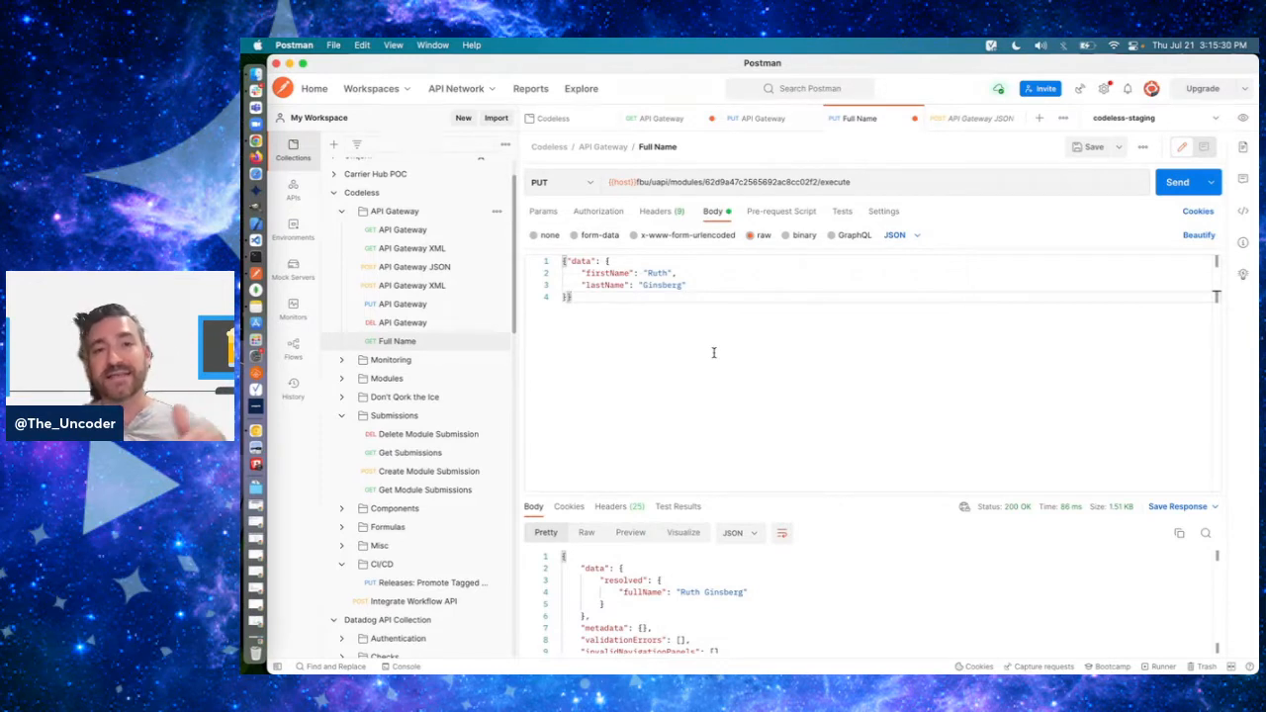
double_click(780, 181)
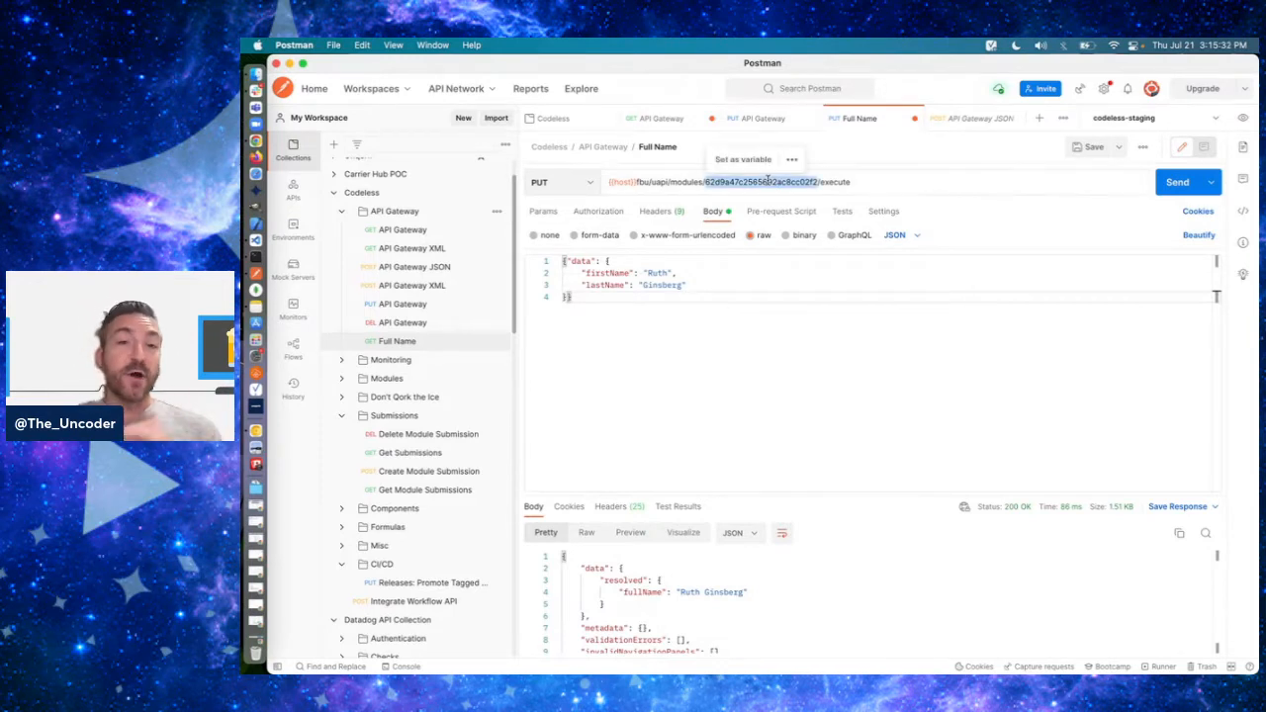
left_click(867, 159)
double_click(774, 182)
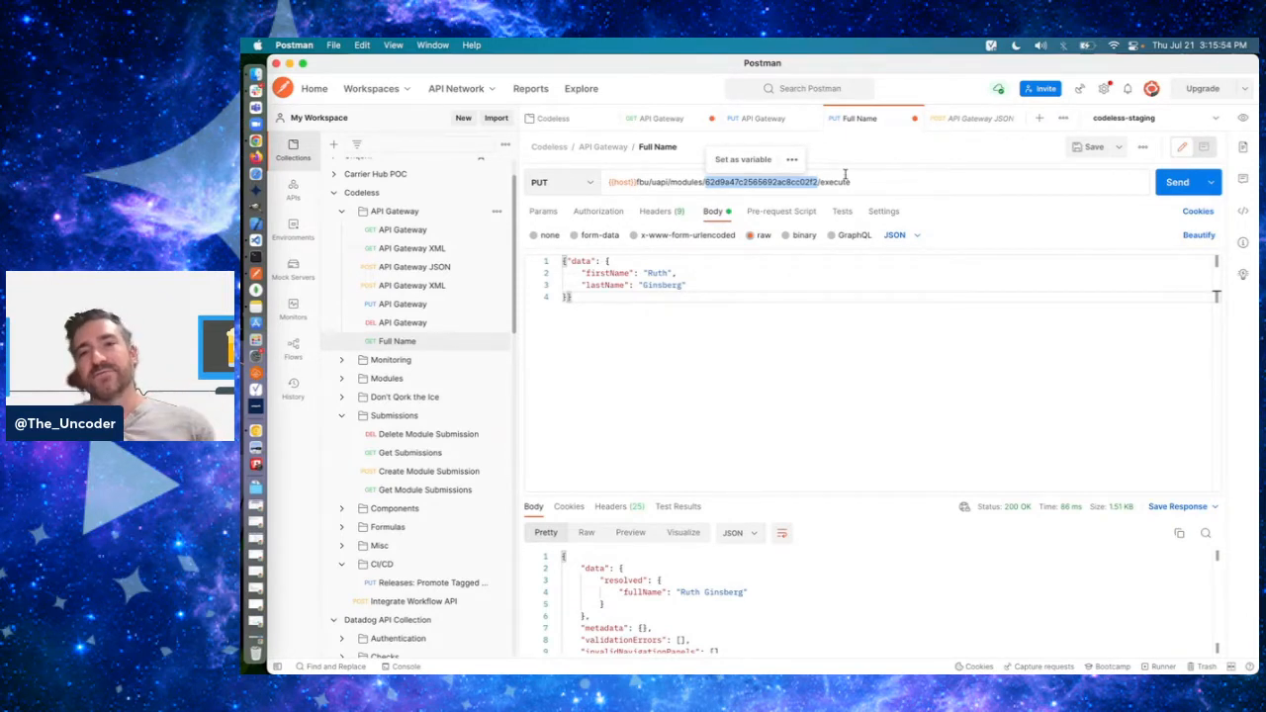
left_click(927, 165)
left_click_drag(706, 182, 786, 180)
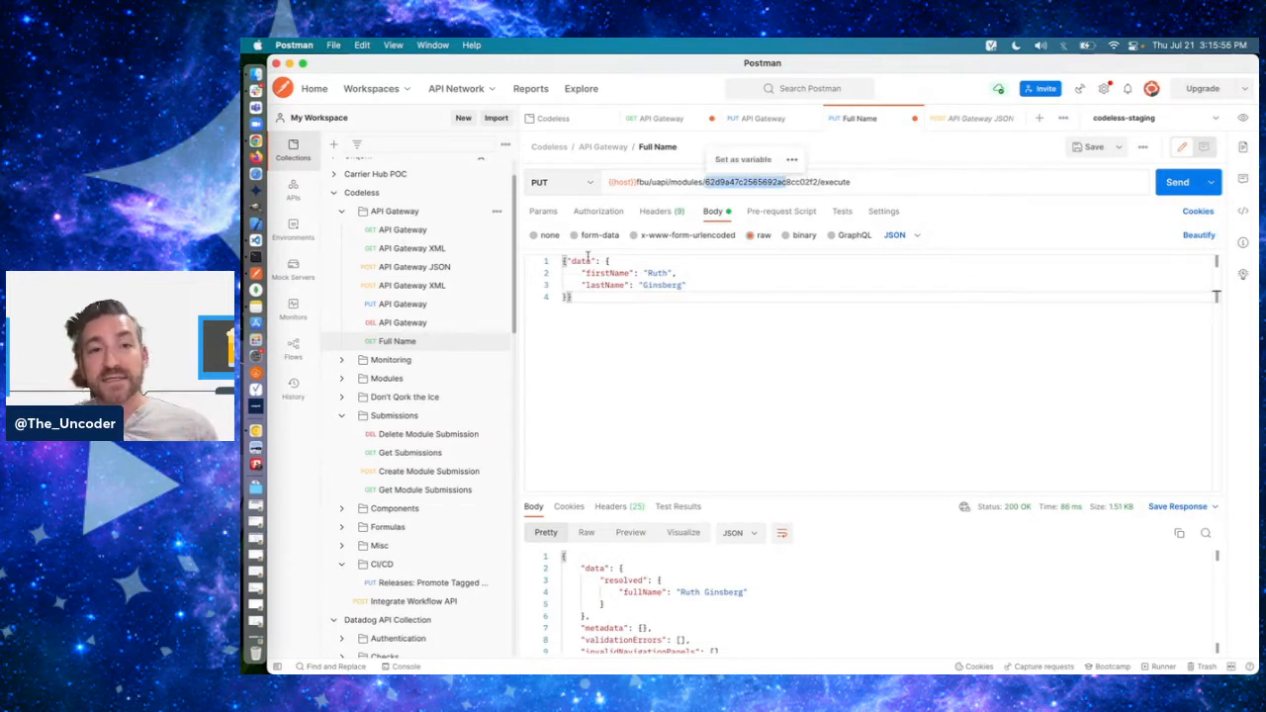
left_click_drag(562, 260, 627, 317)
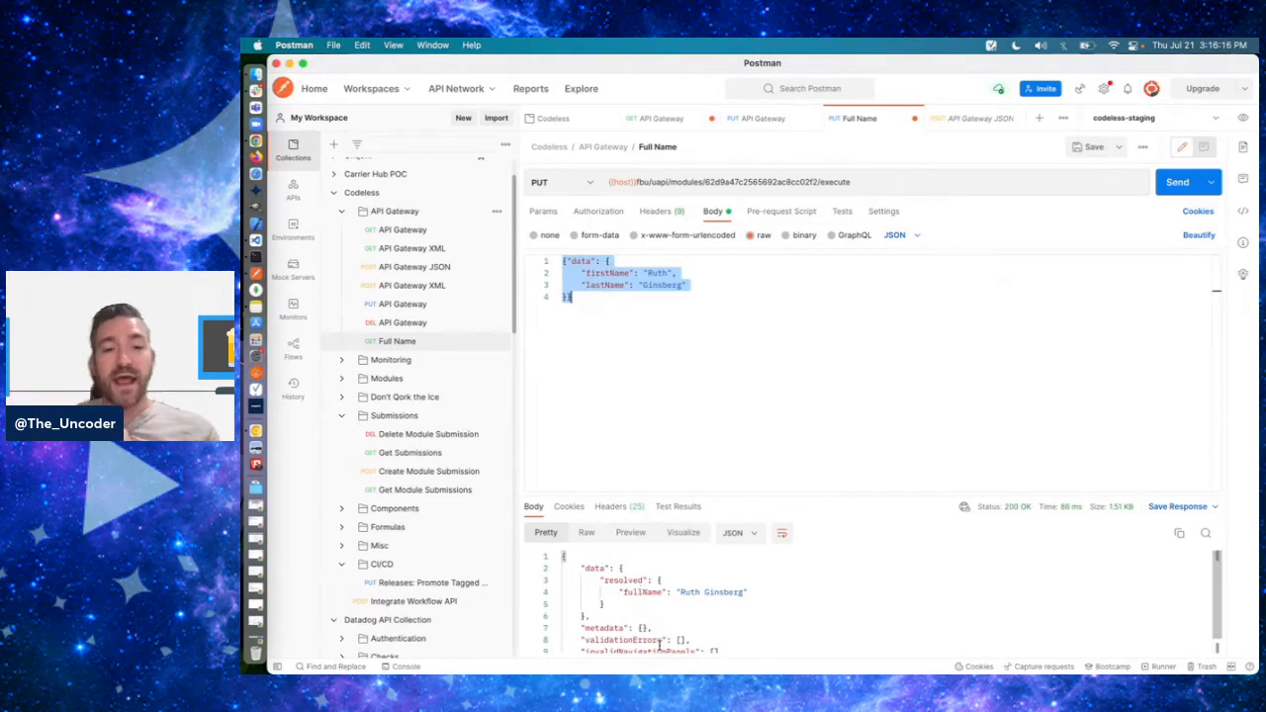
scroll(659, 641, "down", 1)
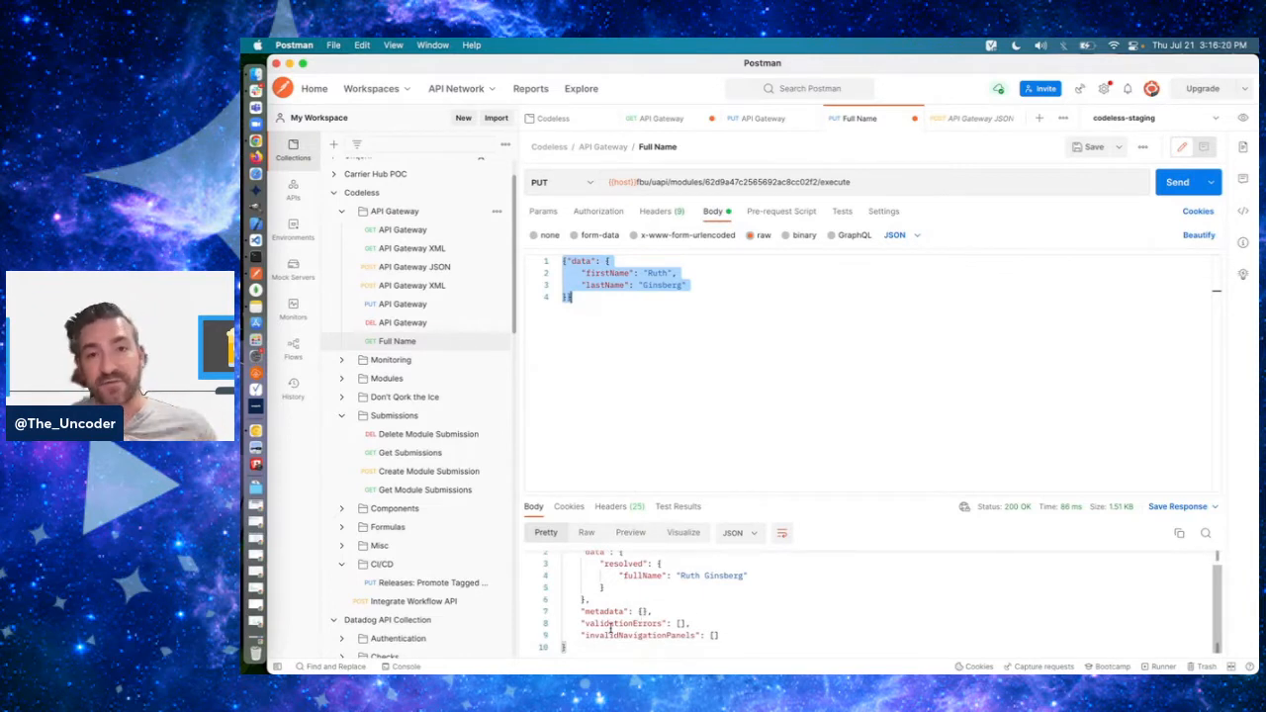
left_click(669, 450)
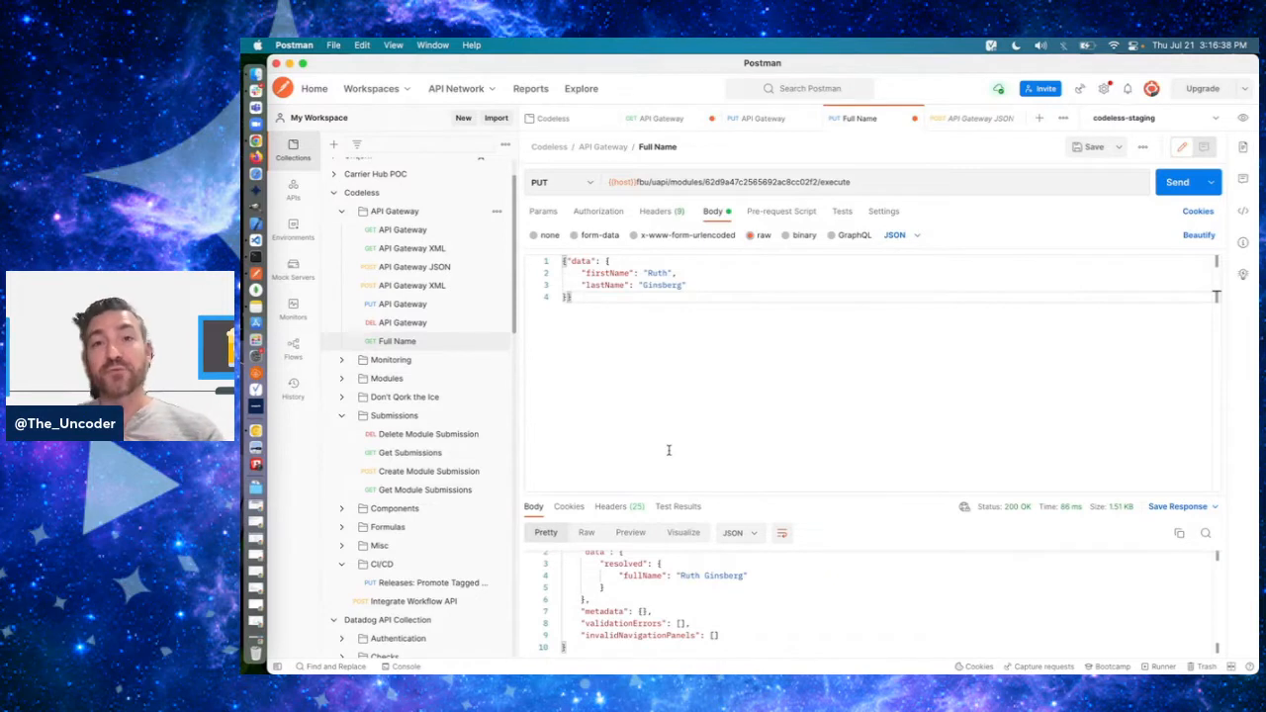
- Review the resolved fullName object in the response body and the module ID in the execute URL
scroll(641, 610, "up", 1)
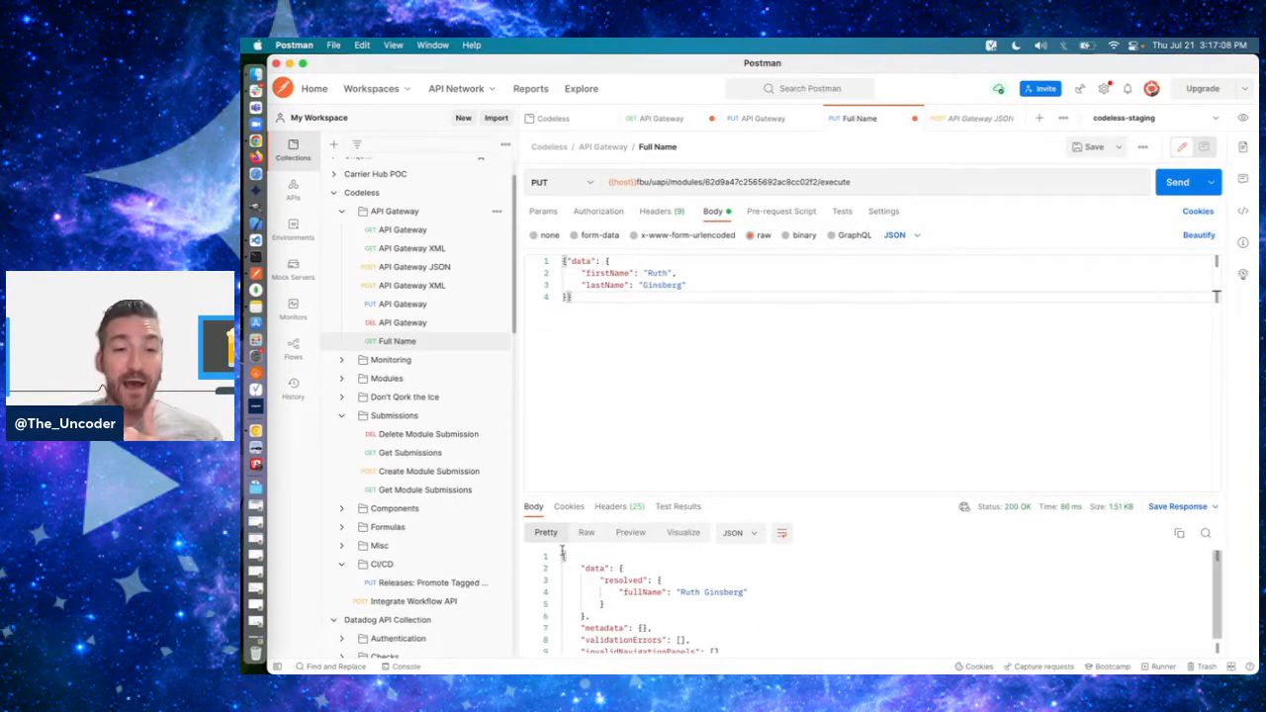
left_click_drag(561, 552, 602, 604)
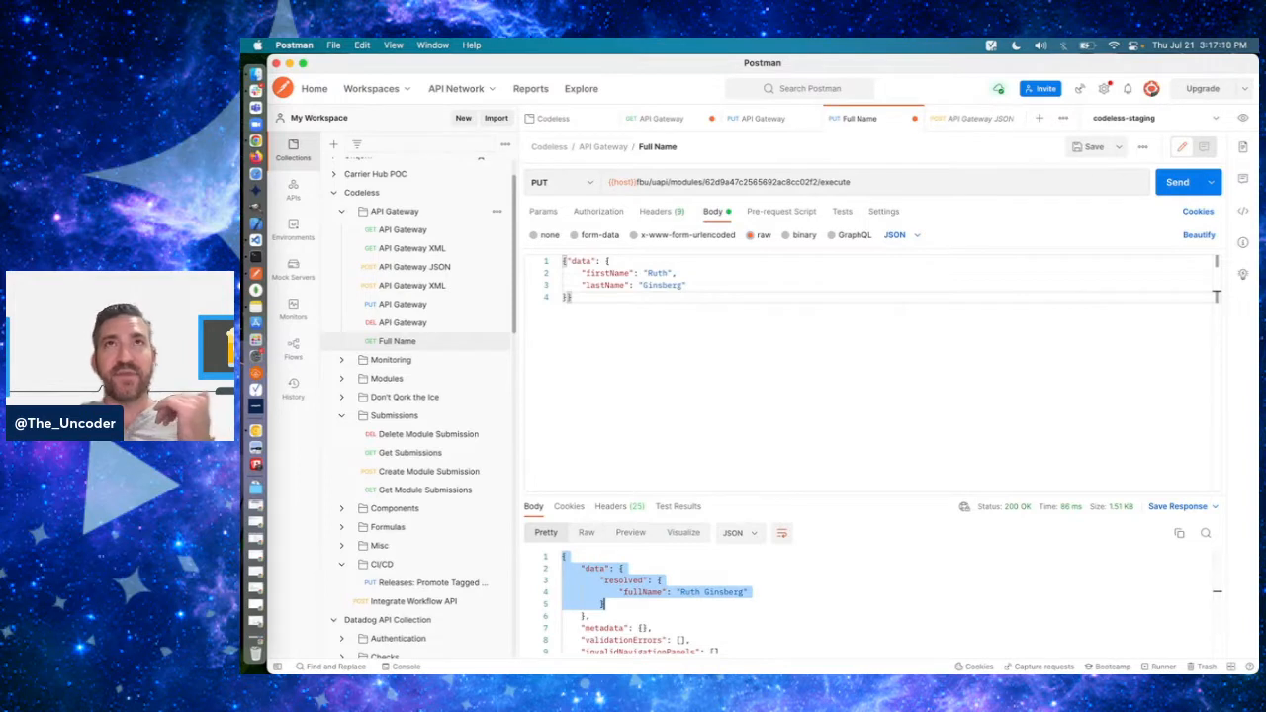
key("super+Tab")
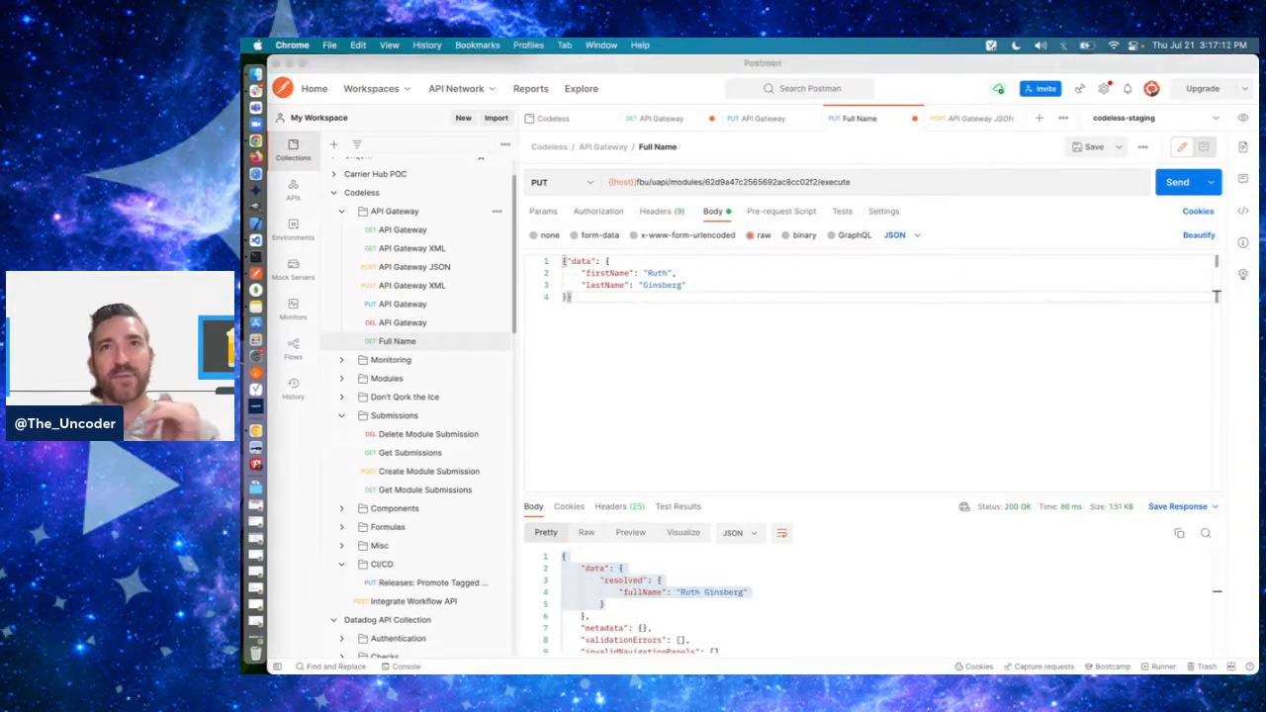
left_click(627, 342)
left_click(629, 343)
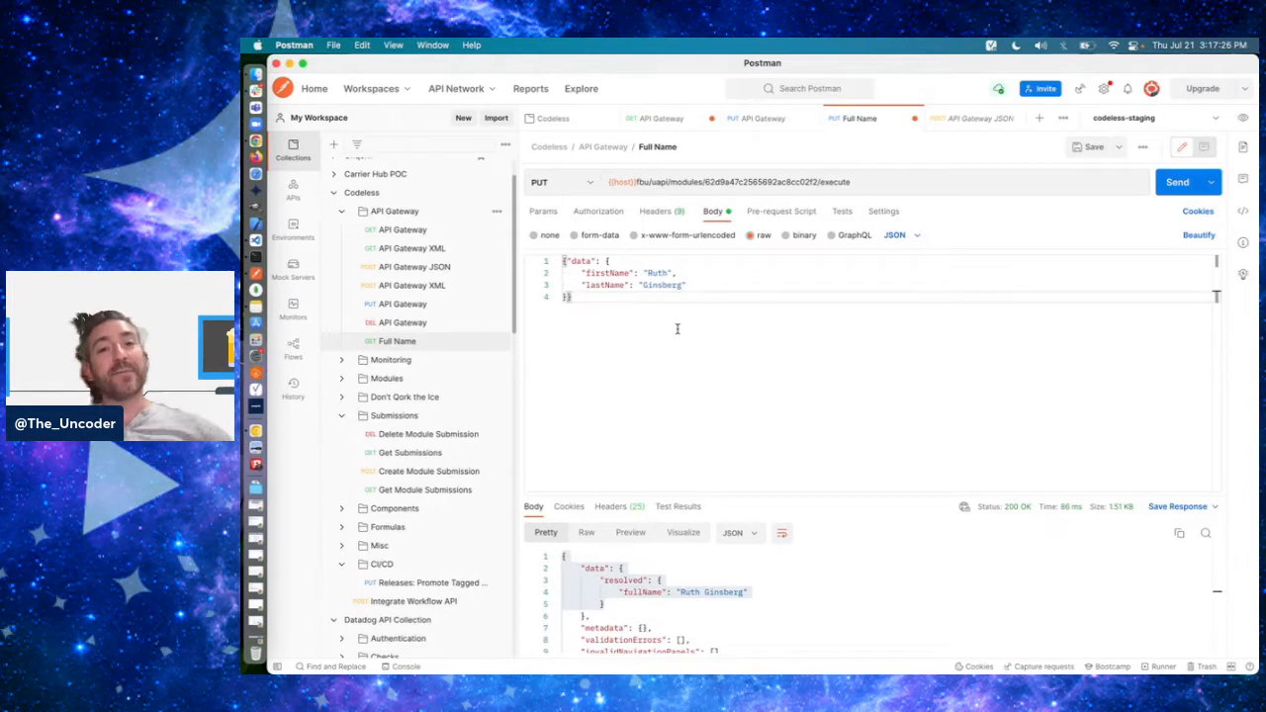
left_click_drag(704, 182, 853, 179)
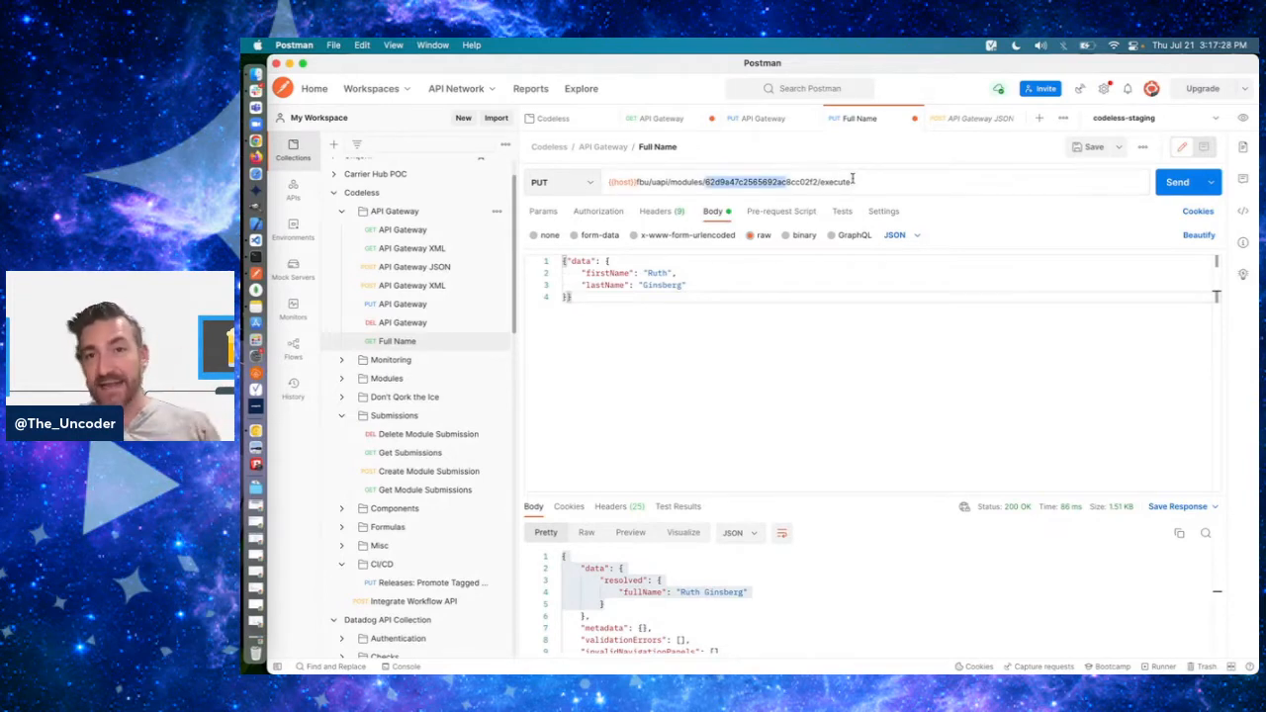
left_click(745, 403)
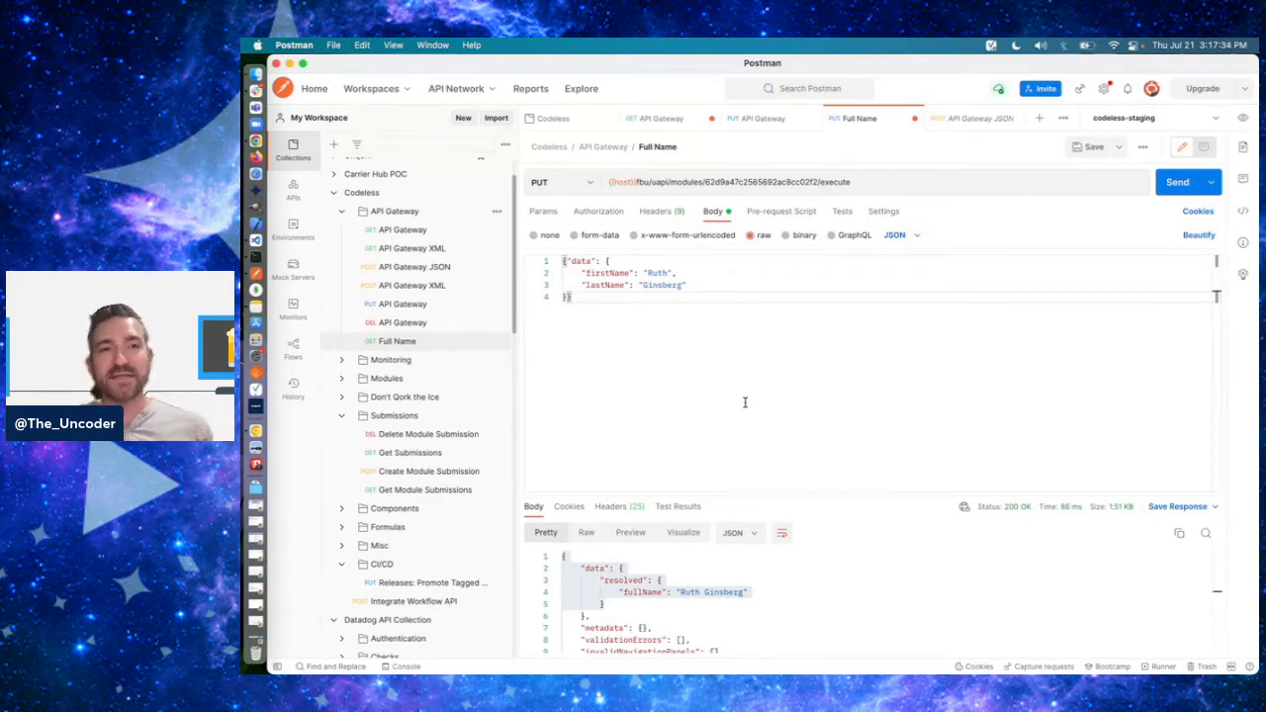
key("super+Tab")
key("super+shift+Tab")
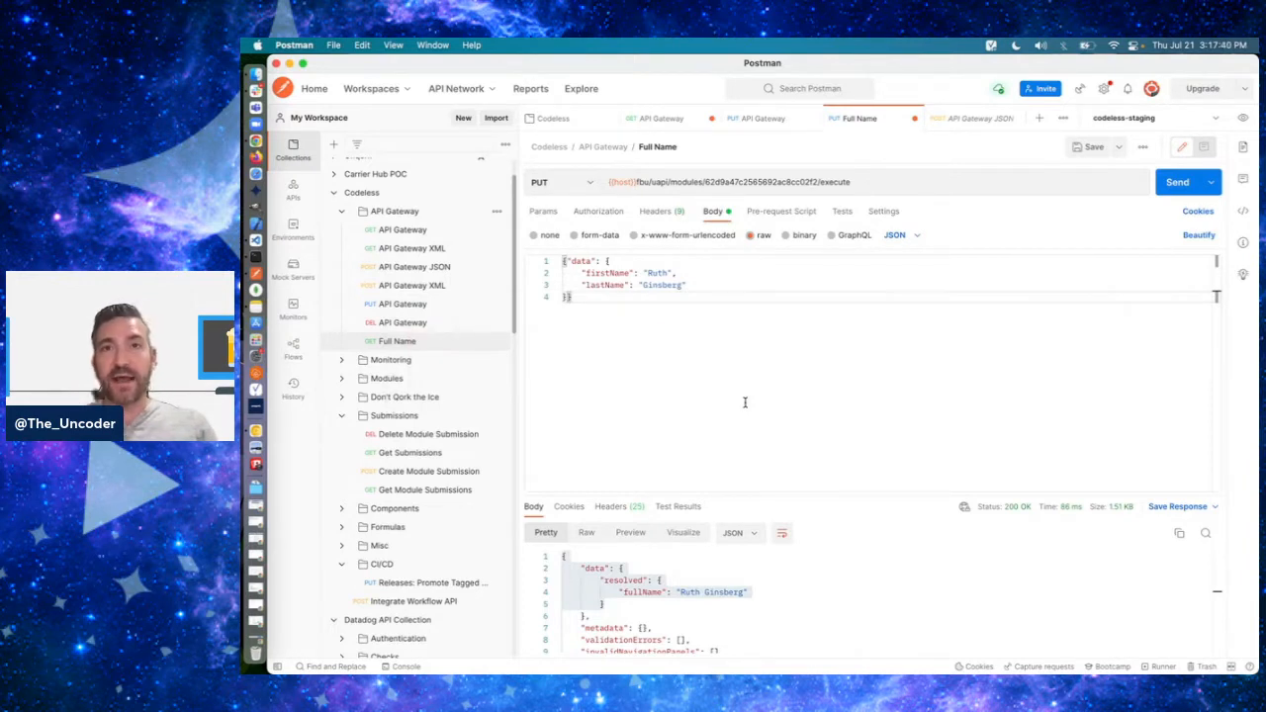
- Switch to Chrome and open Unqork's Environment Administration at the API Rate Limiting settings
key("super+Tab")
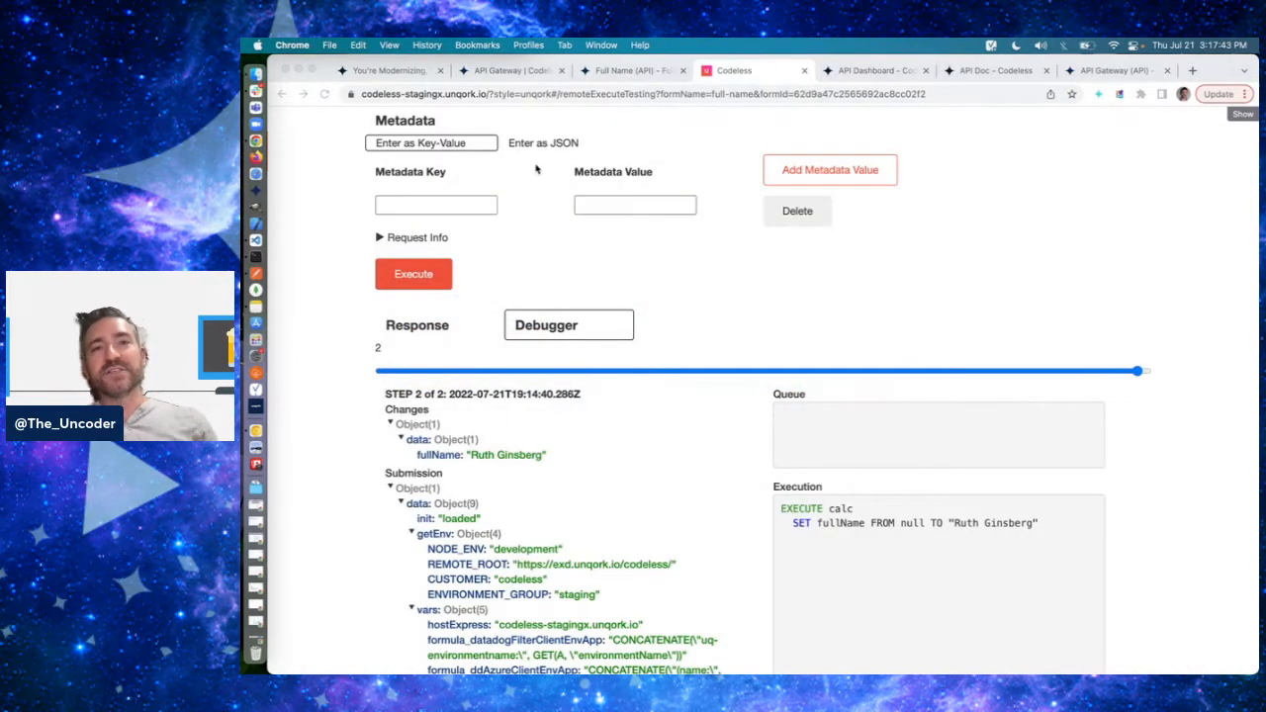
left_click(510, 71)
mouse_move(1207, 122)
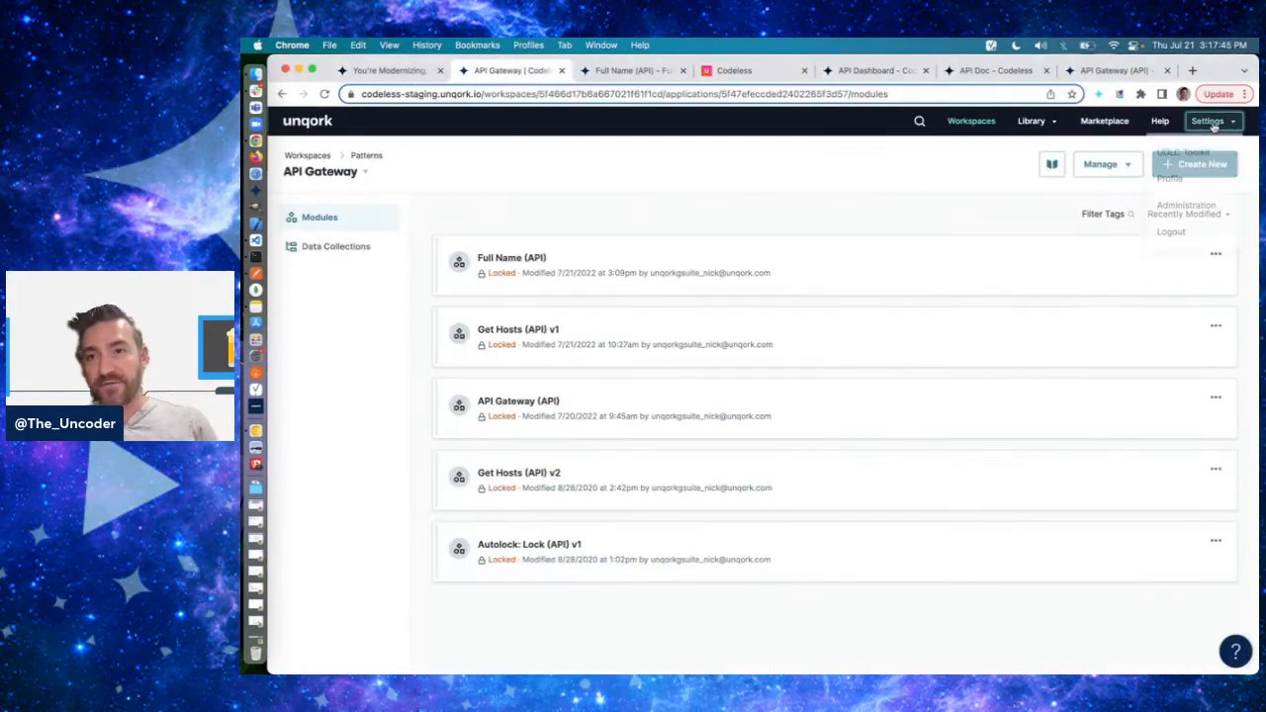
left_click(1184, 209, "super")
left_click_drag(605, 75, 501, 76)
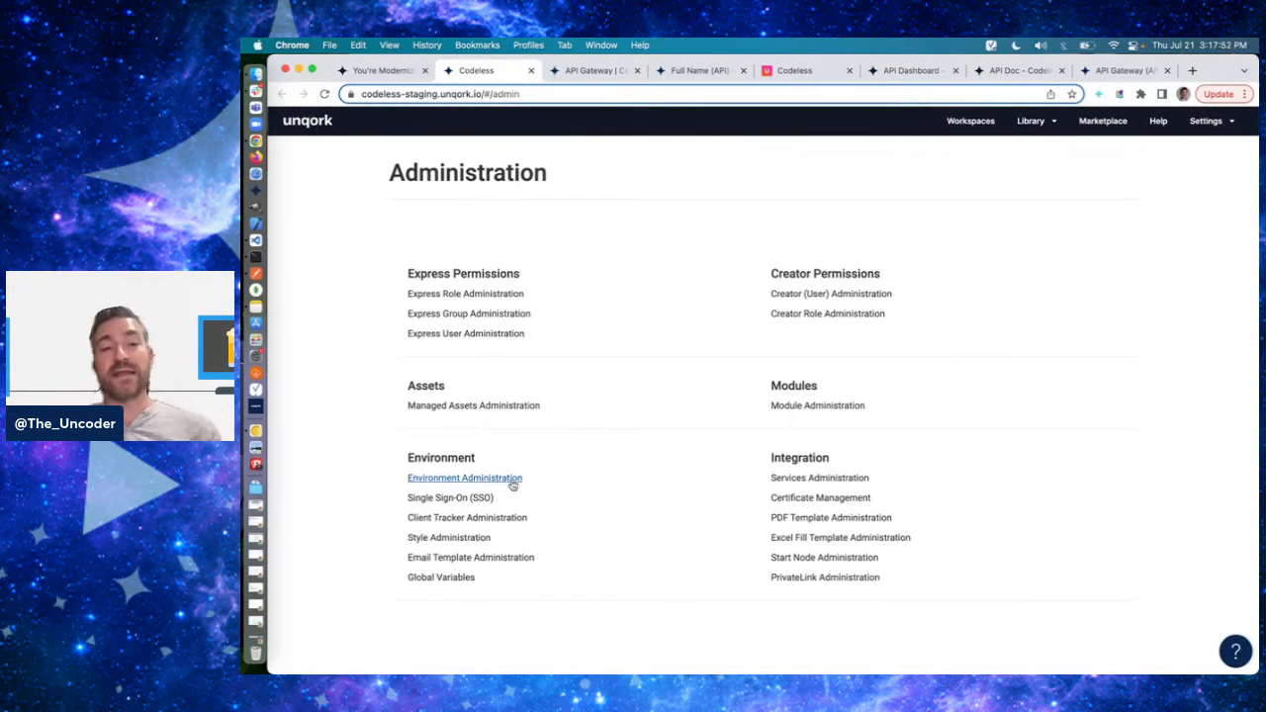
left_click(500, 478)
scroll(720, 460, "down", 20)
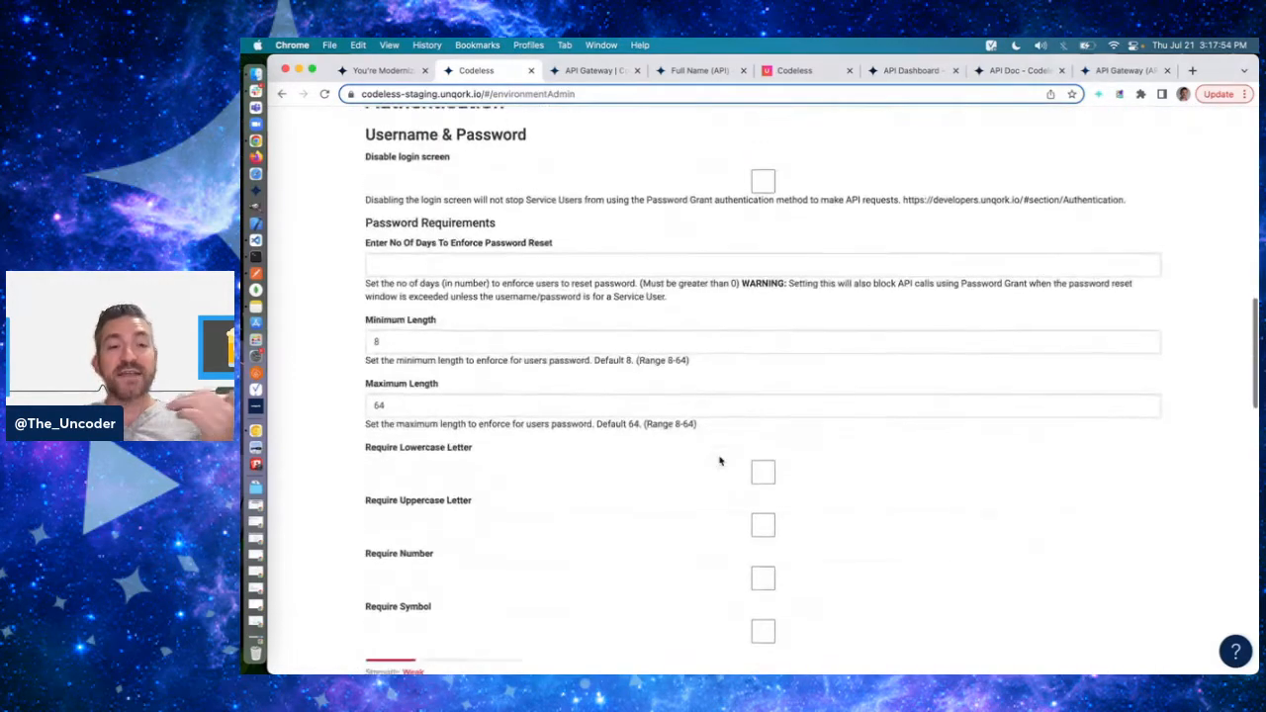
scroll(359, 334, "up", 3)
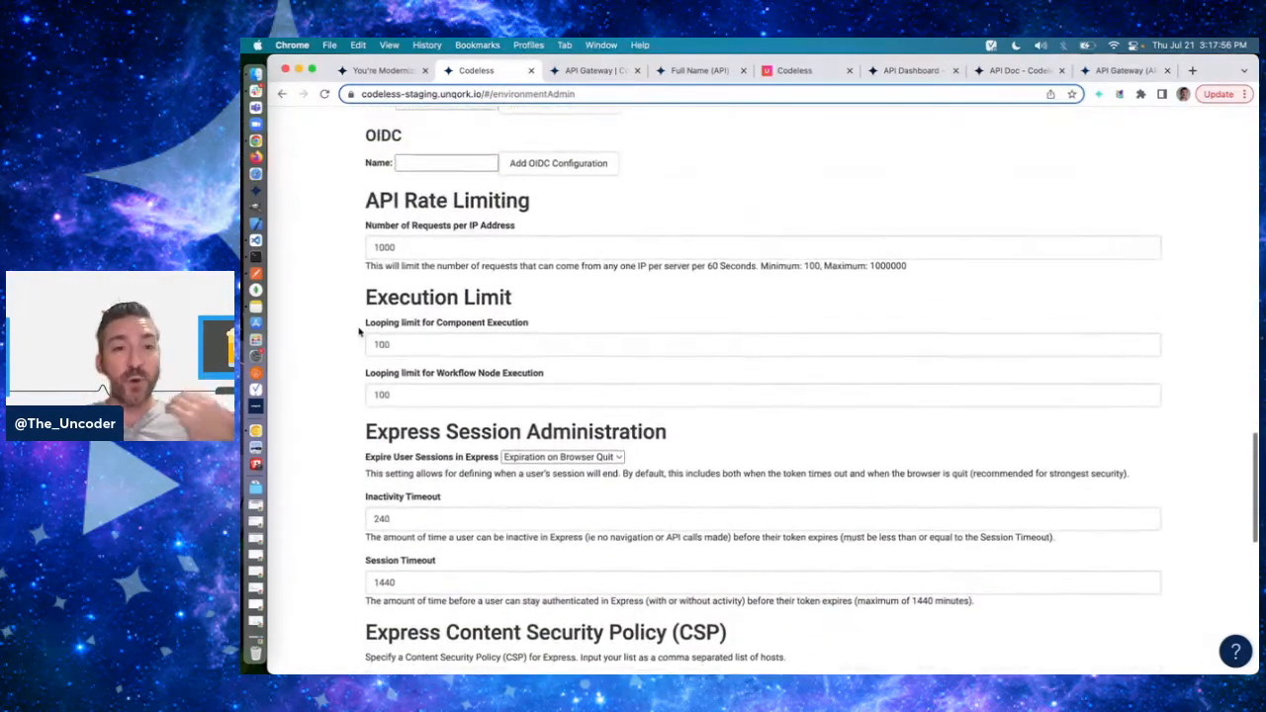
- Examine the number of requests per IP address setting, including its time window and its allowed minimum and maximum
left_click(447, 258)
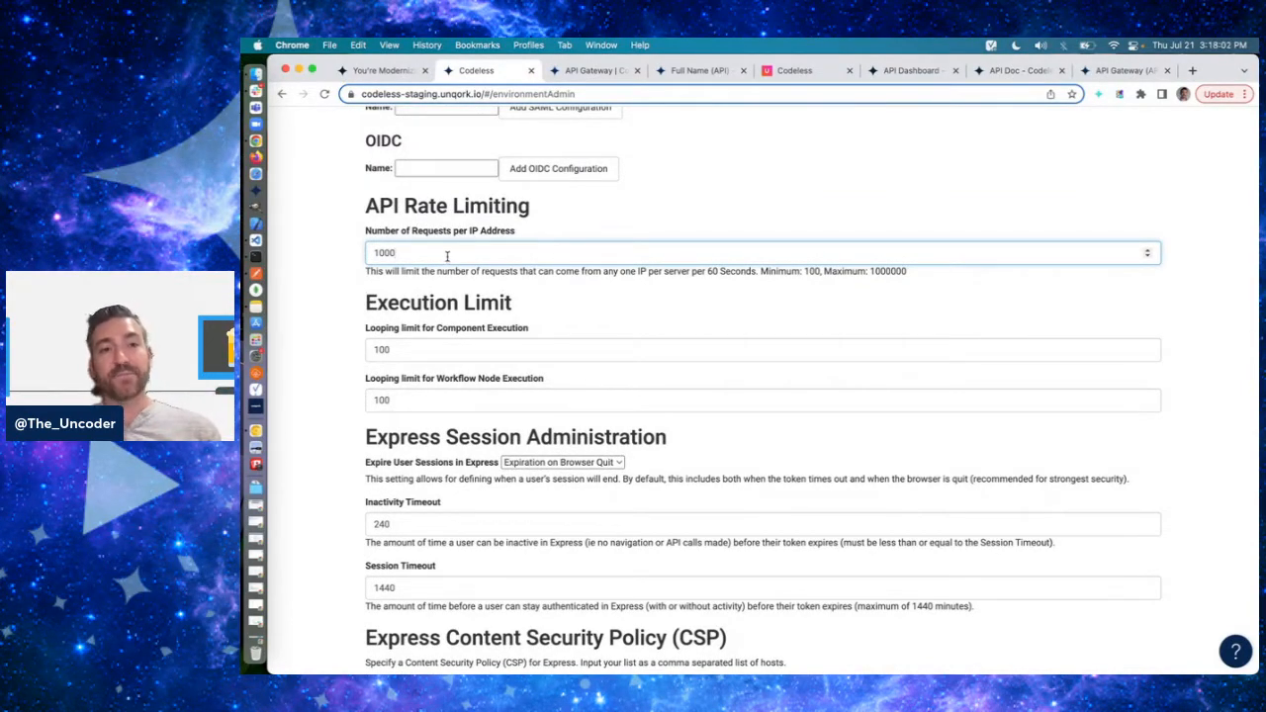
left_click_drag(366, 206, 532, 207)
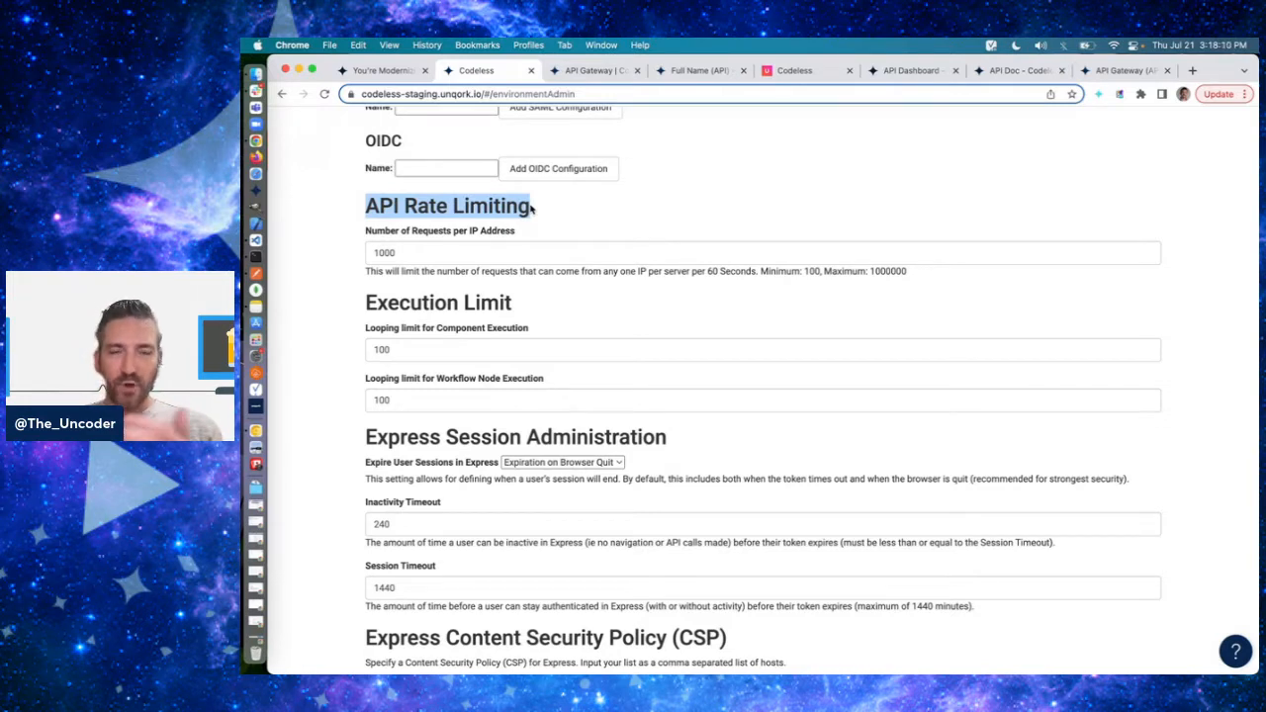
double_click(505, 205)
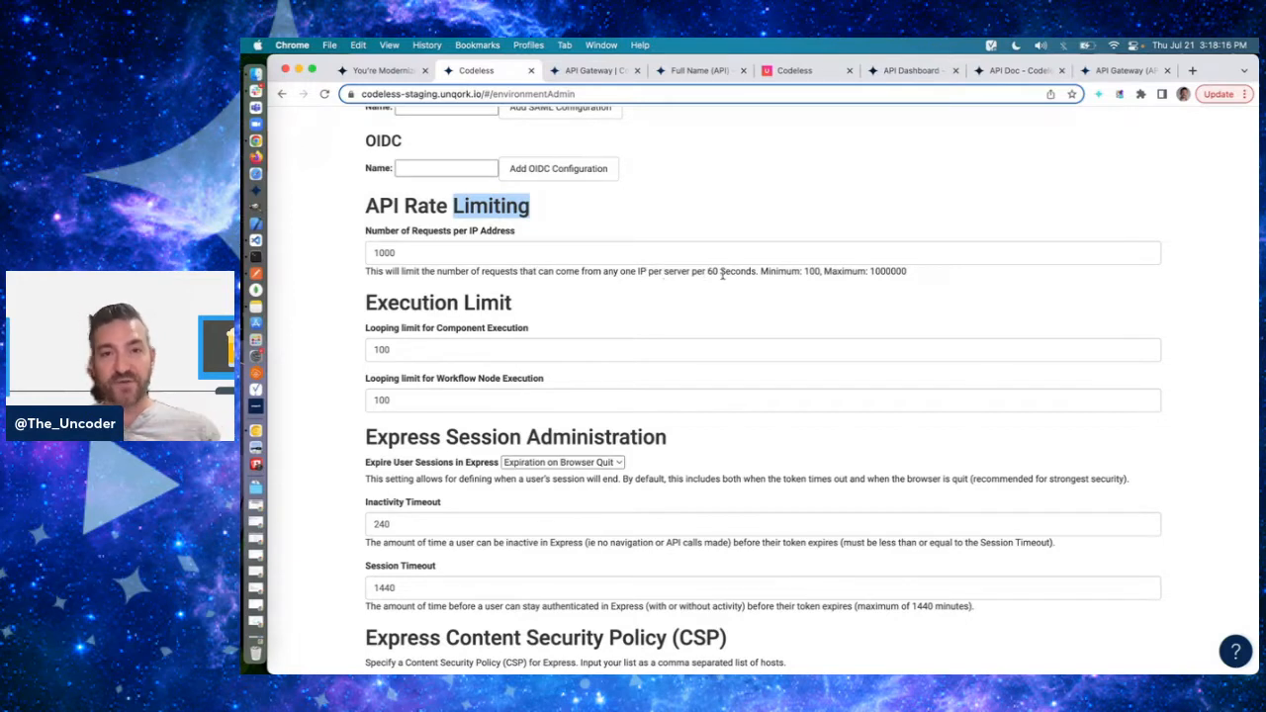
left_click(478, 242)
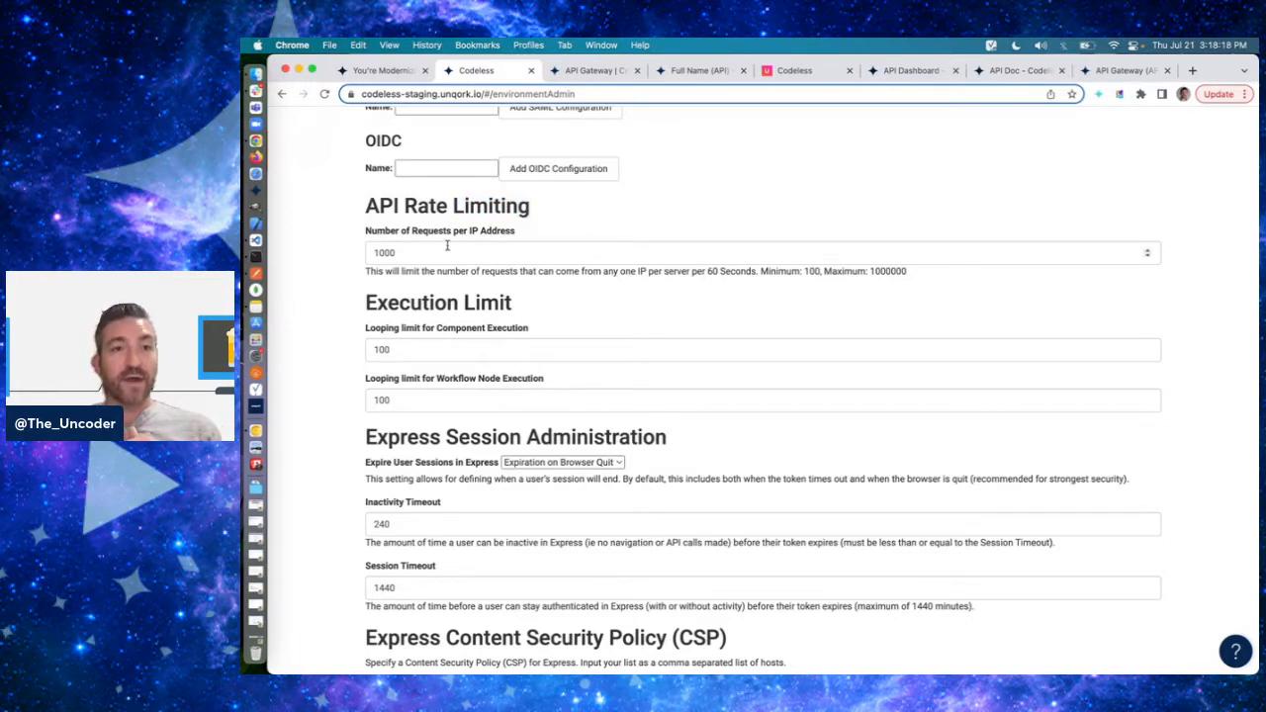
left_click(445, 246)
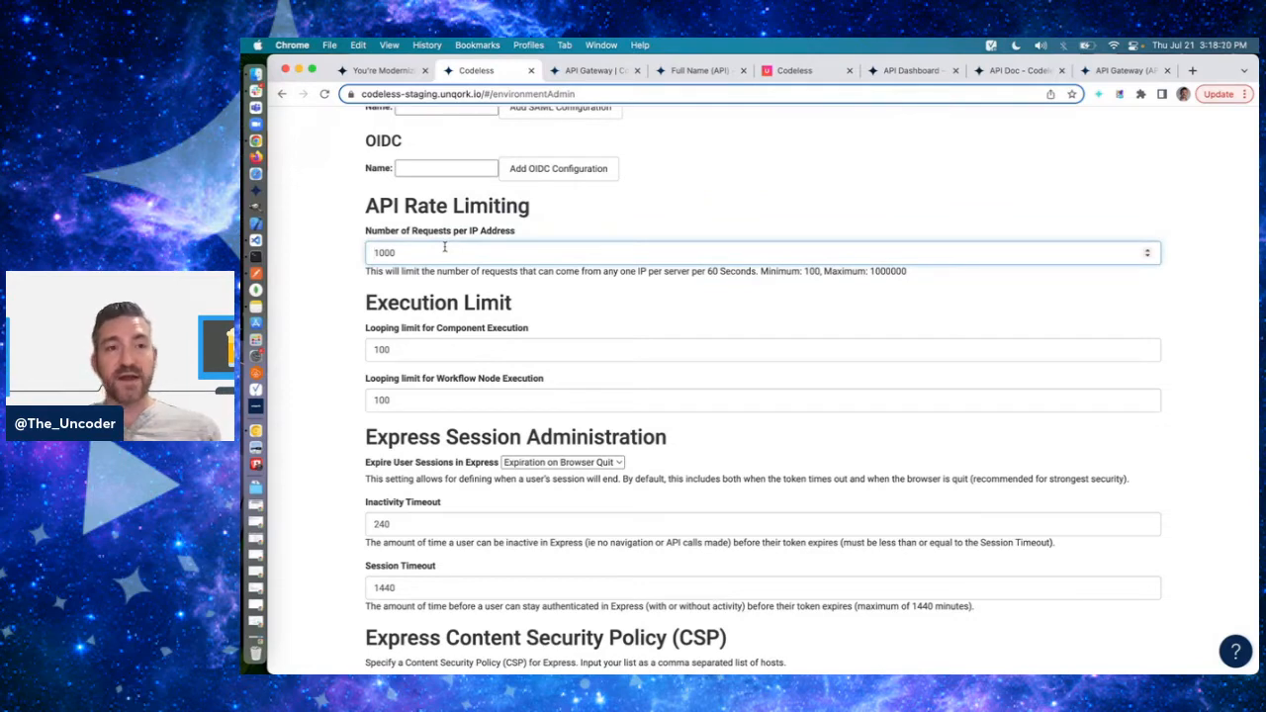
left_click(426, 251)
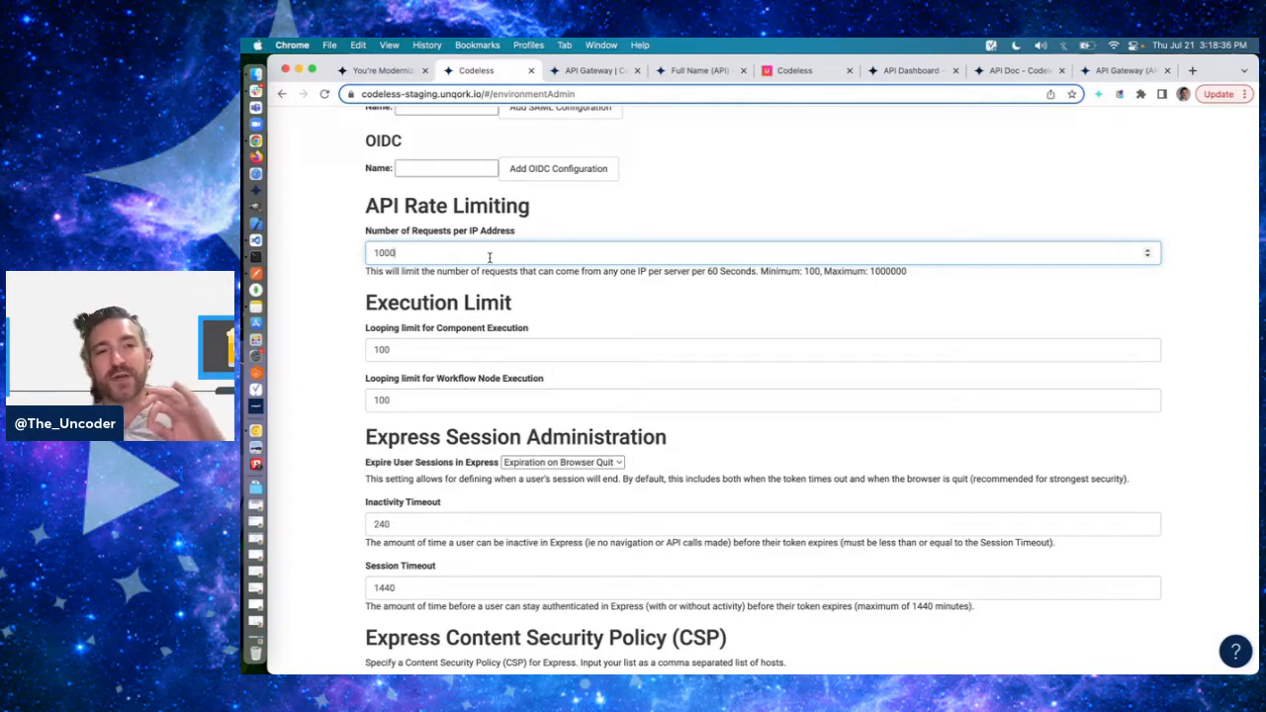
double_click(811, 270)
left_click(814, 232)
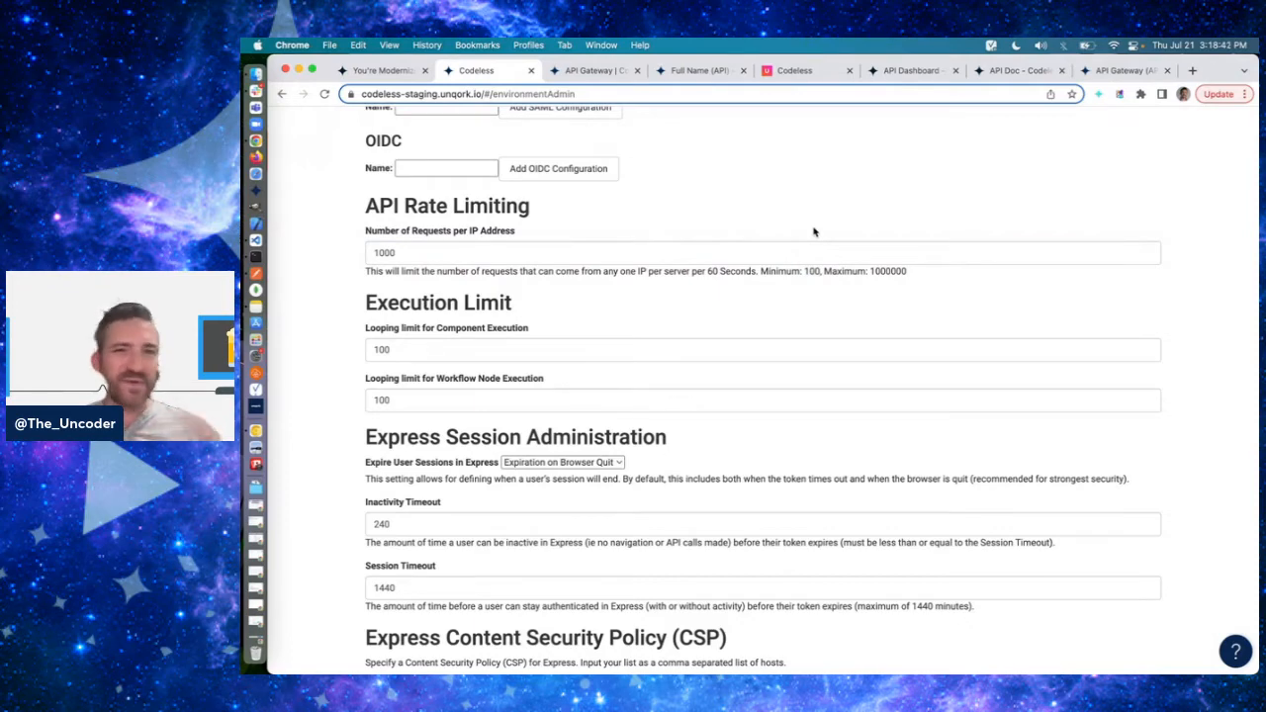
double_click(888, 270)
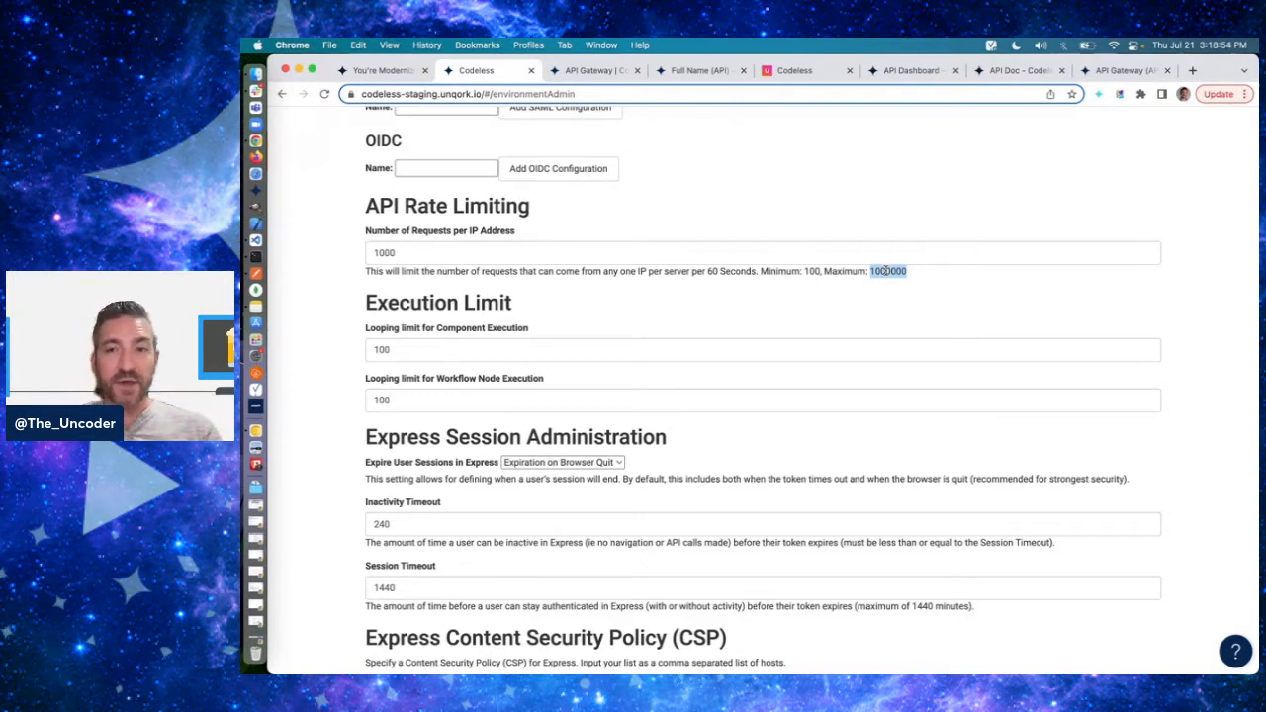
left_click(887, 271)
left_click_drag(891, 274, 874, 275)
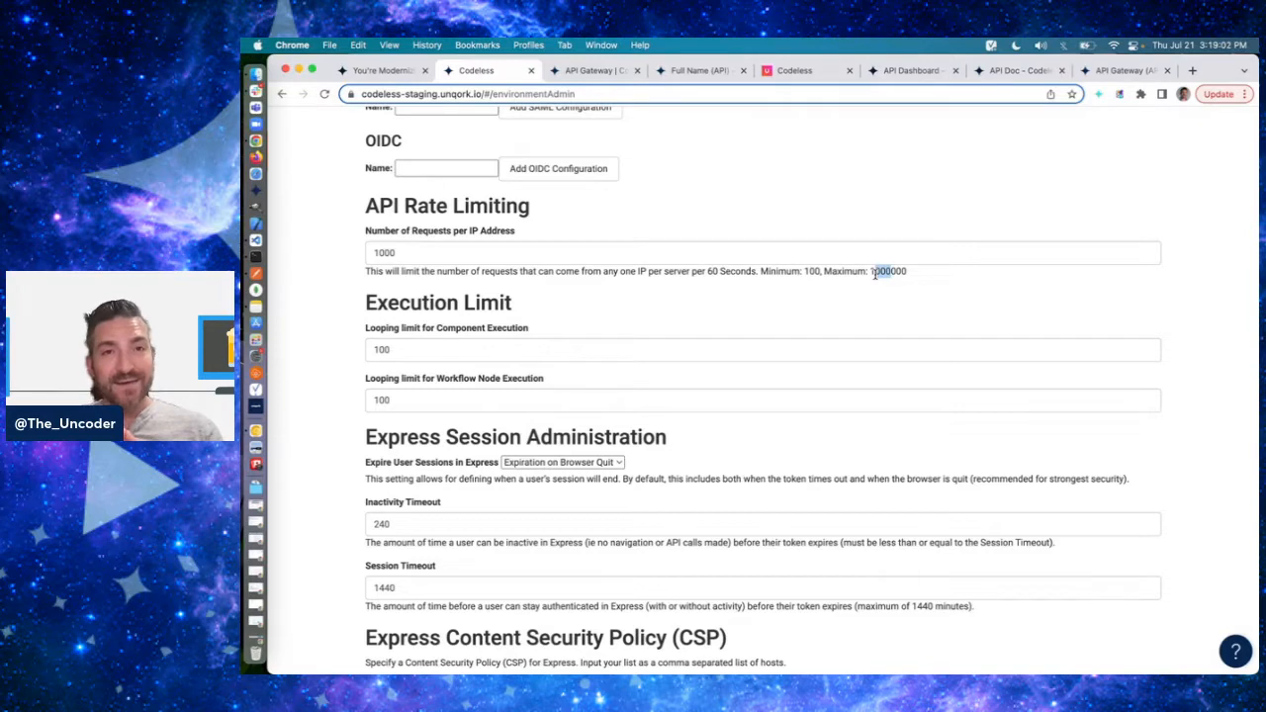
left_click(823, 255)
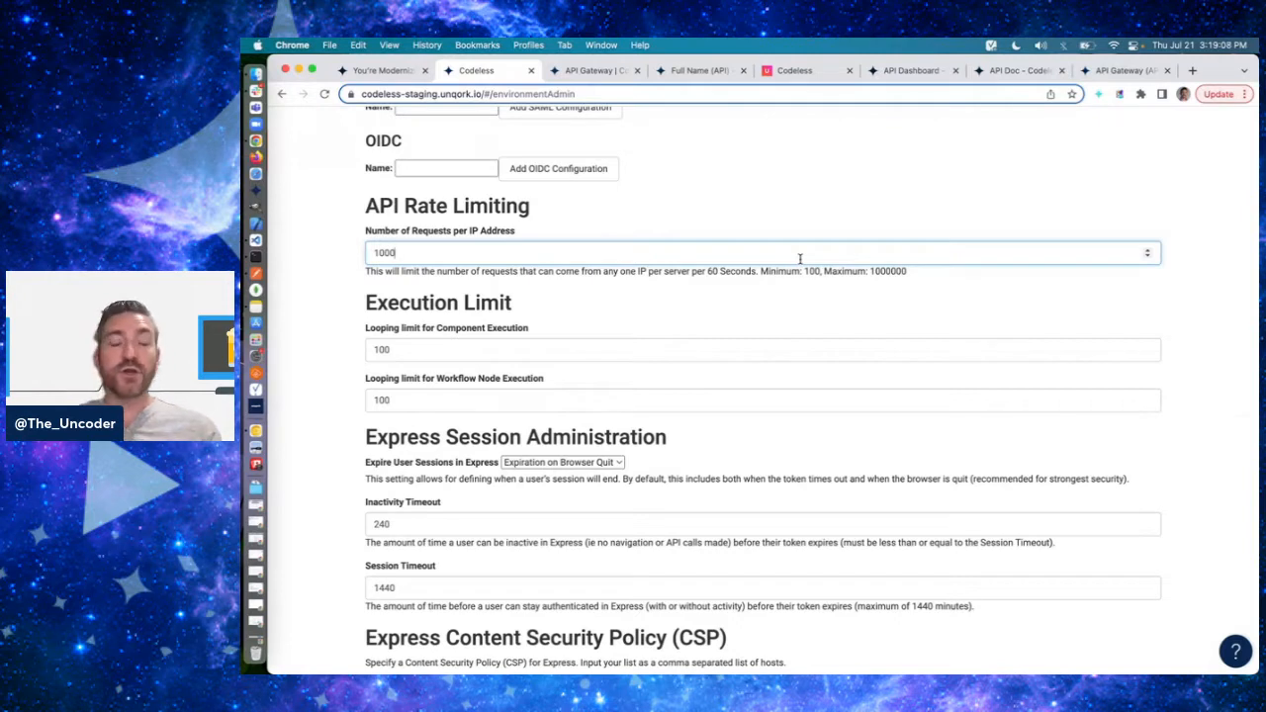
left_click(802, 220)
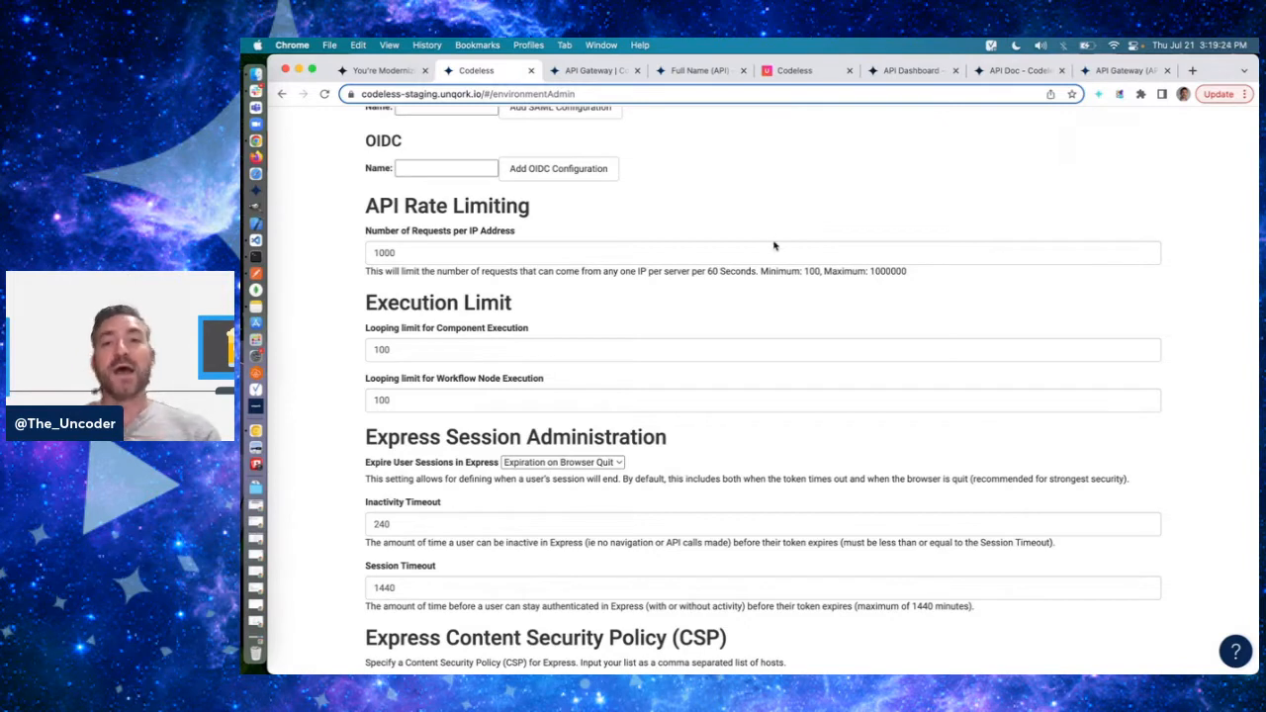
left_click(772, 248)
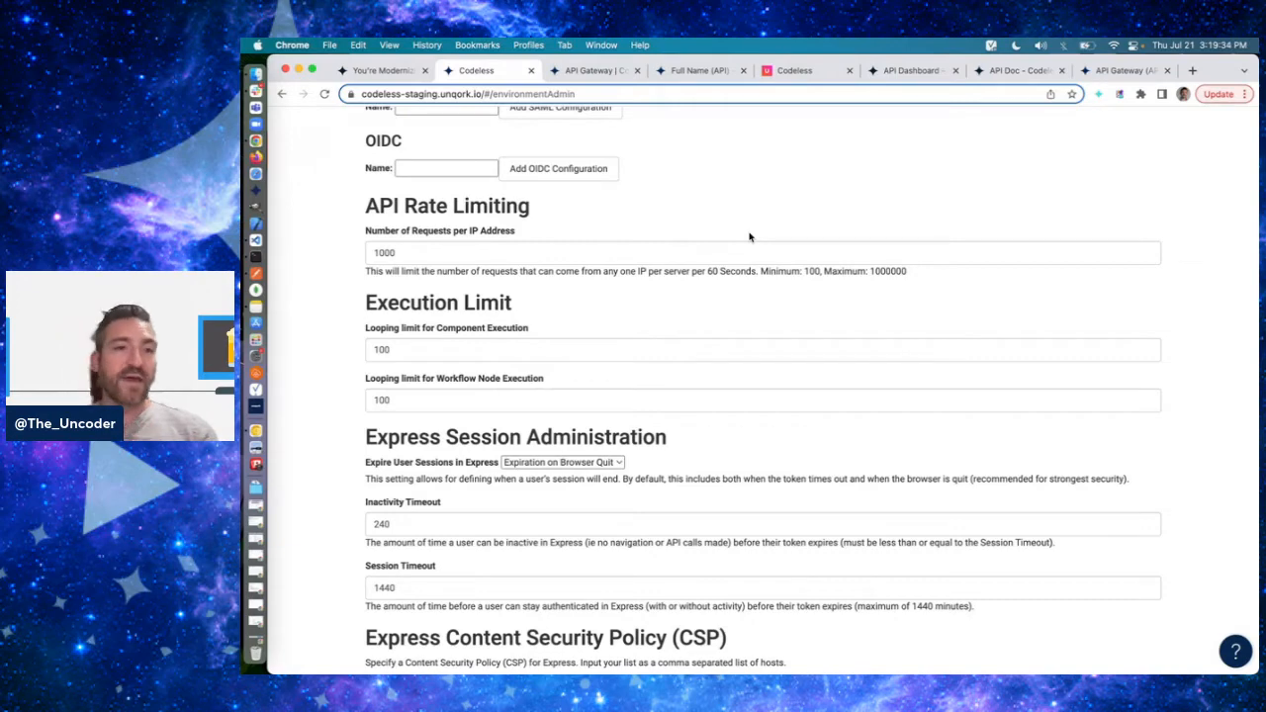
- Open the module permissions of the Full Name (API) module and review the role-based access for each Express role
left_click(684, 72)
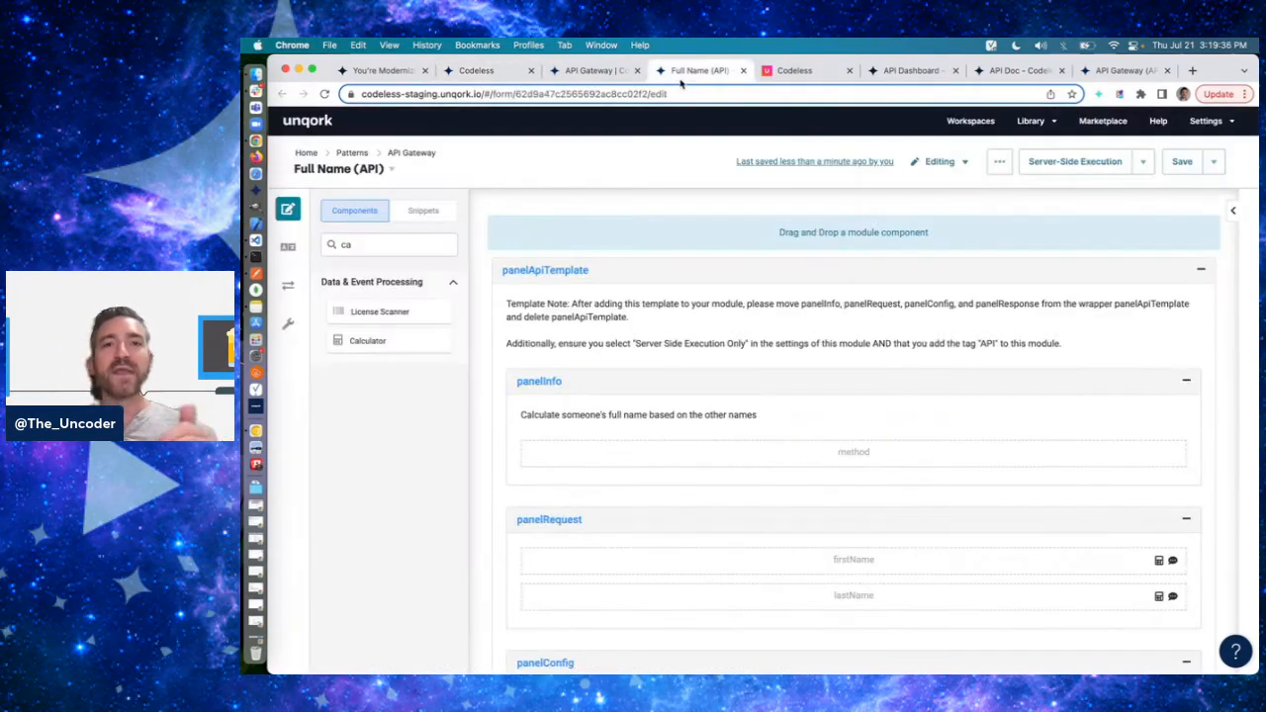
left_click(997, 163)
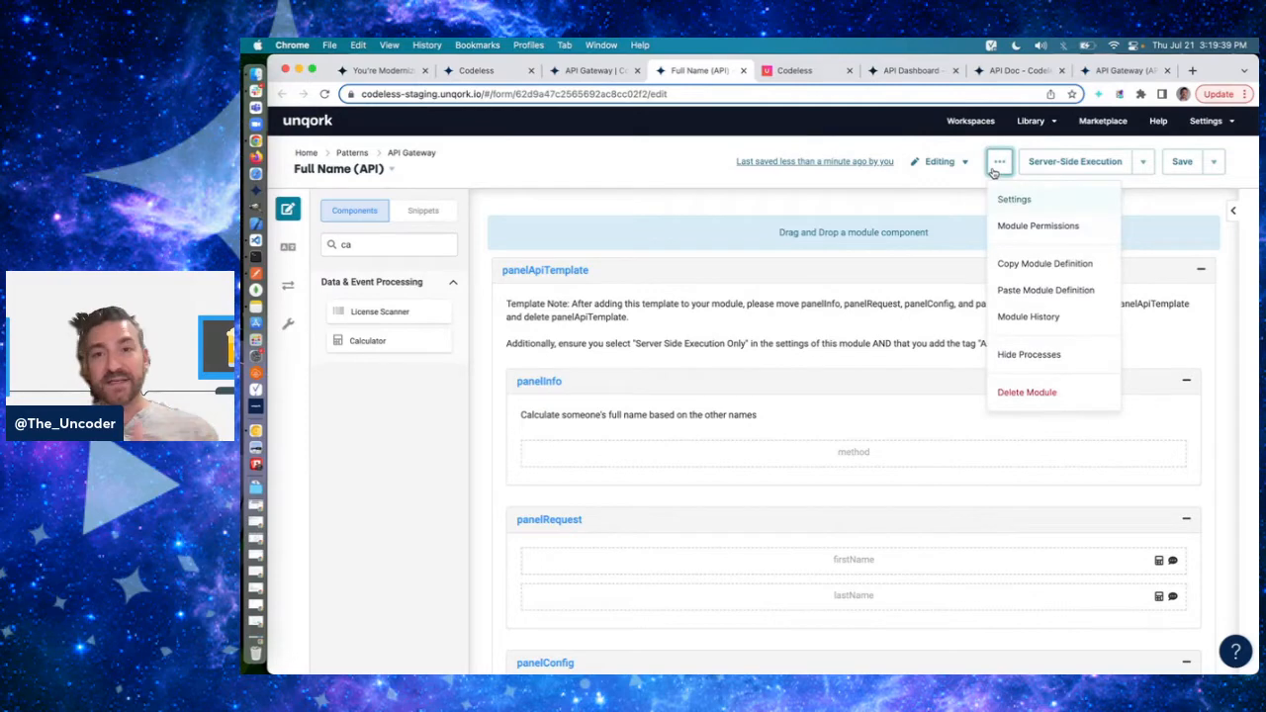
left_click(1032, 230)
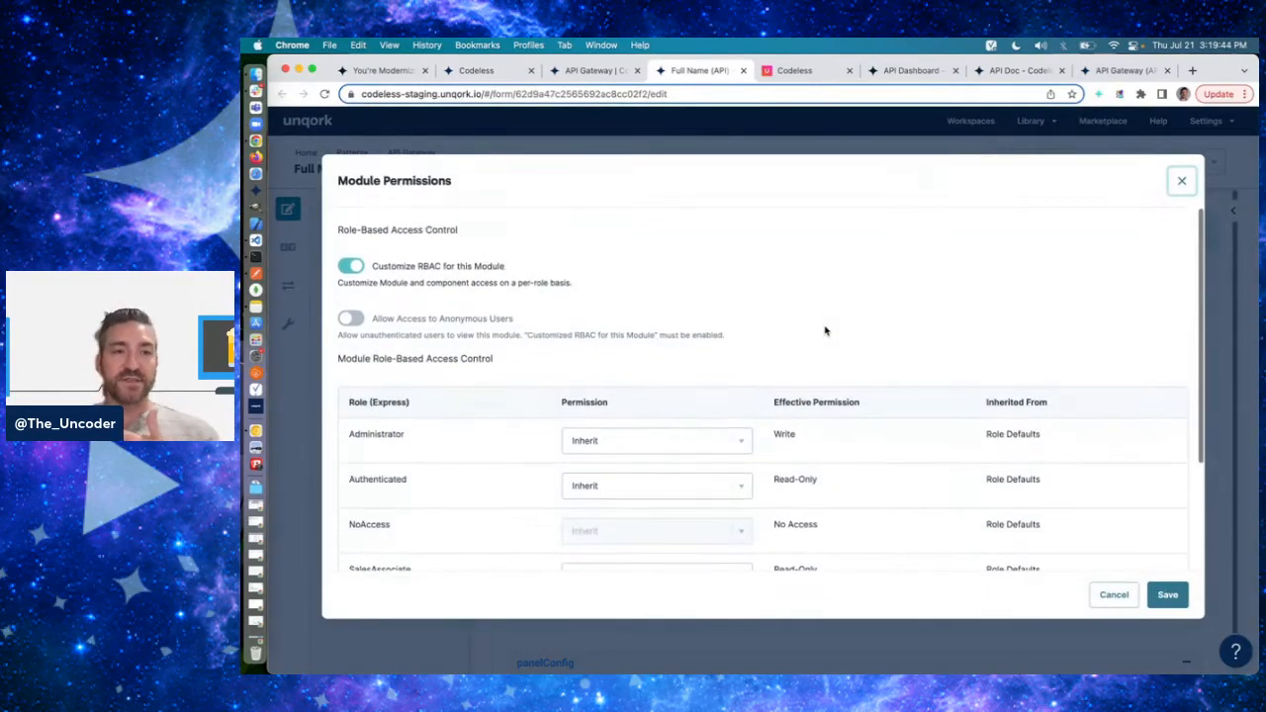
scroll(689, 279, "down", 5)
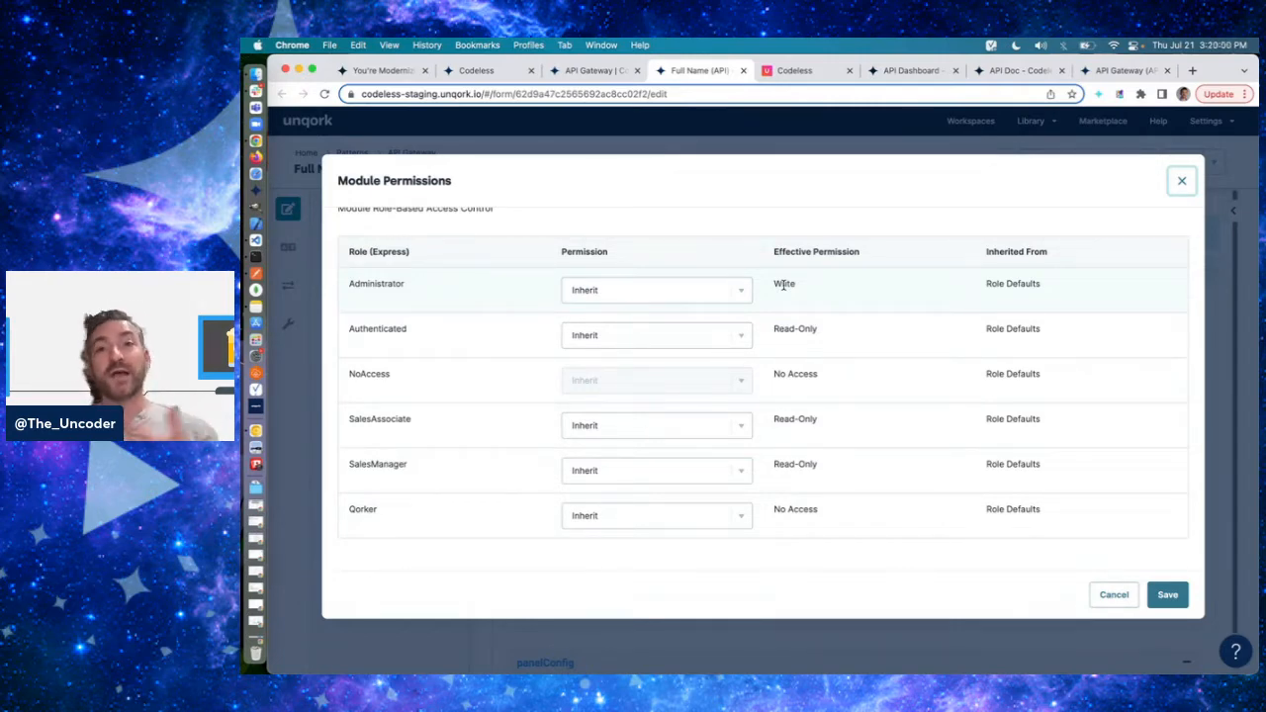
- Clear the title filter on the API Docs Dashboard to list all API modules in the environment
left_click(908, 71)
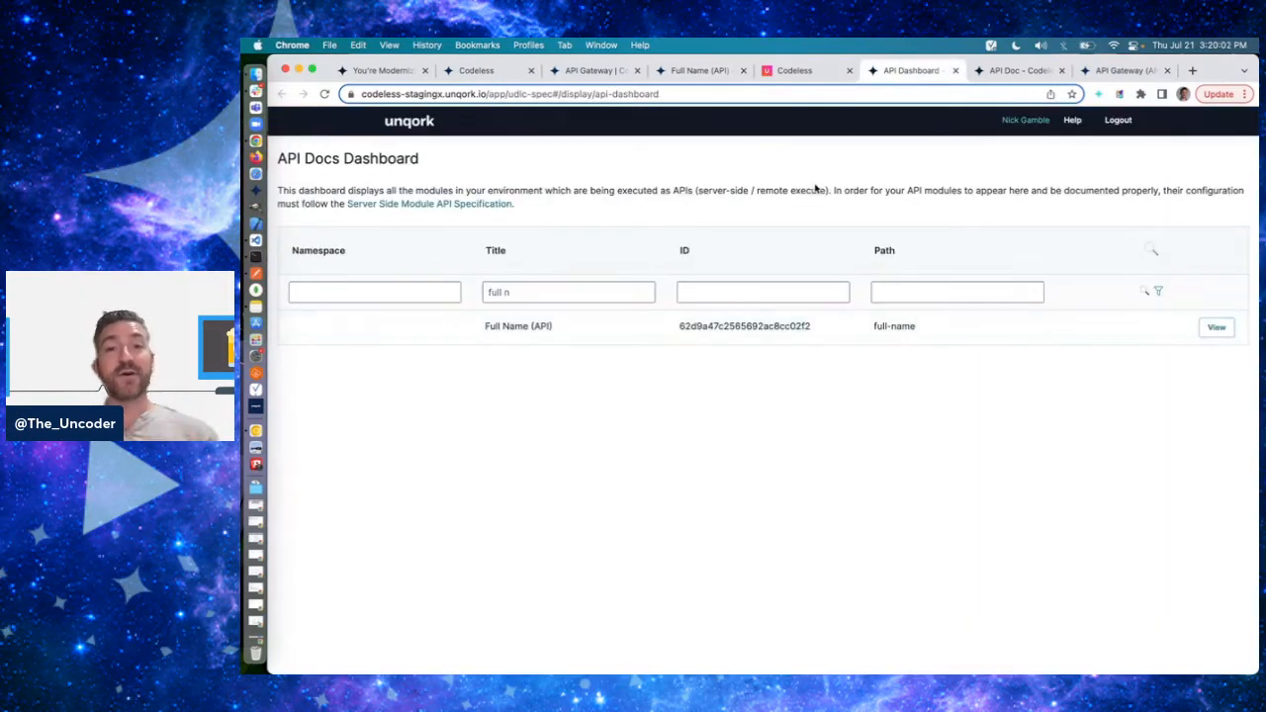
left_click(559, 292)
key("super+a")
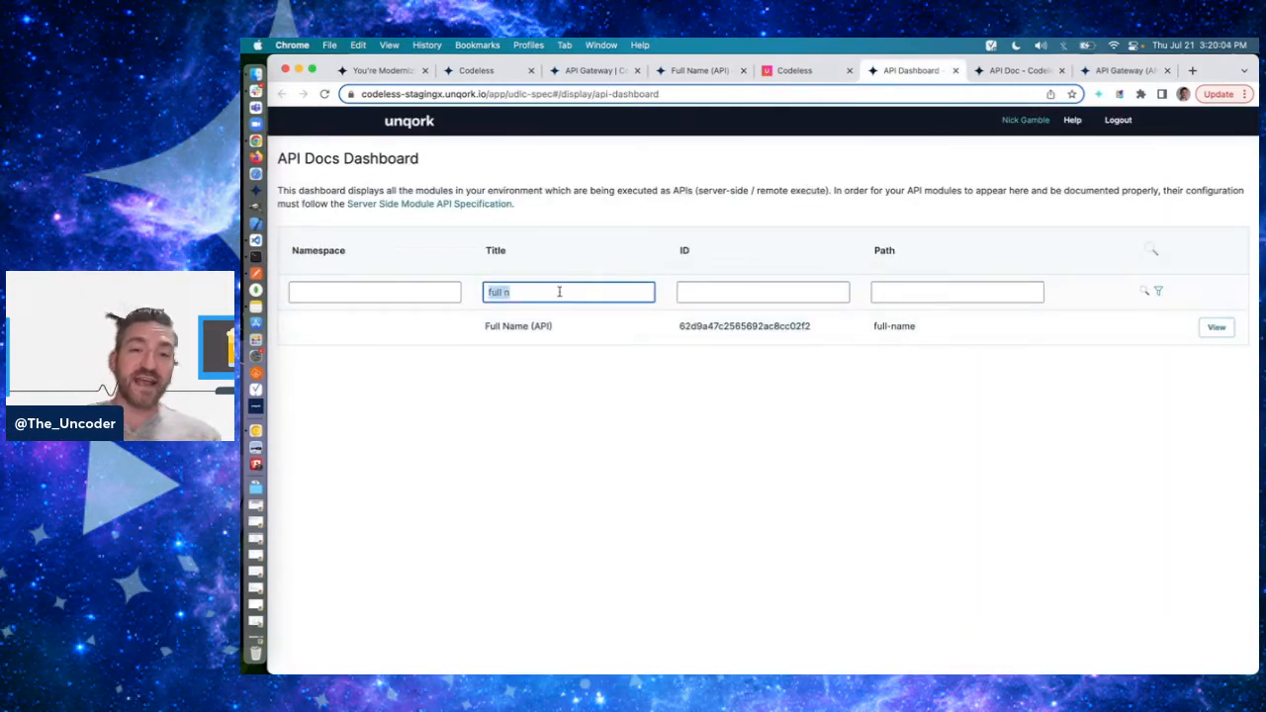
key("BackSpace")
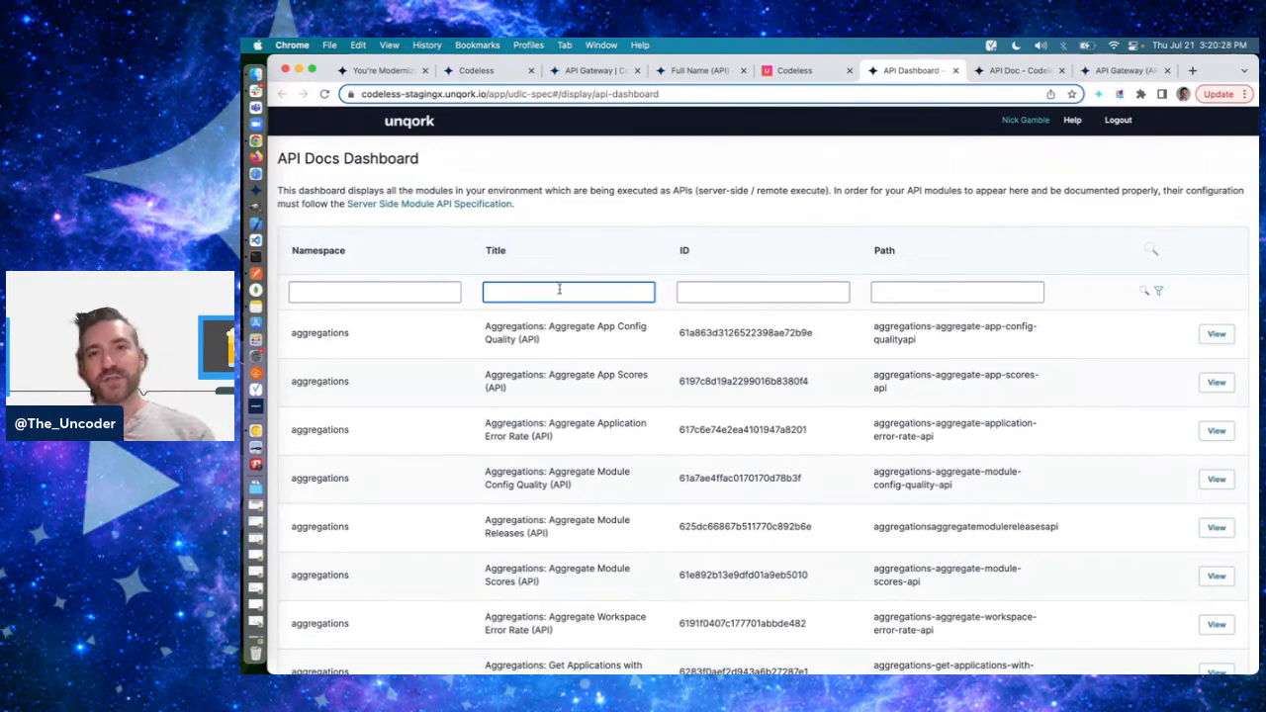
left_click(641, 192)
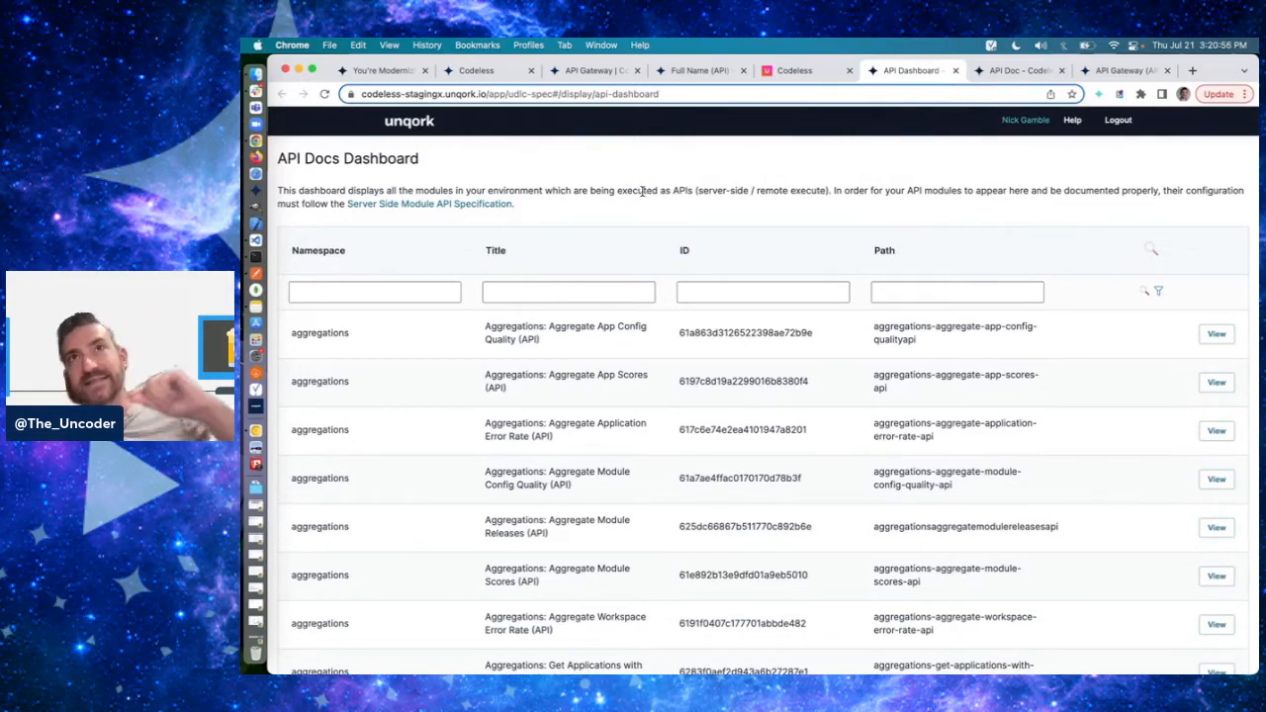
- Return to Unqork's Administration page, open Express Role Administration, and review the active roles and their hierarchy
left_click(485, 70)
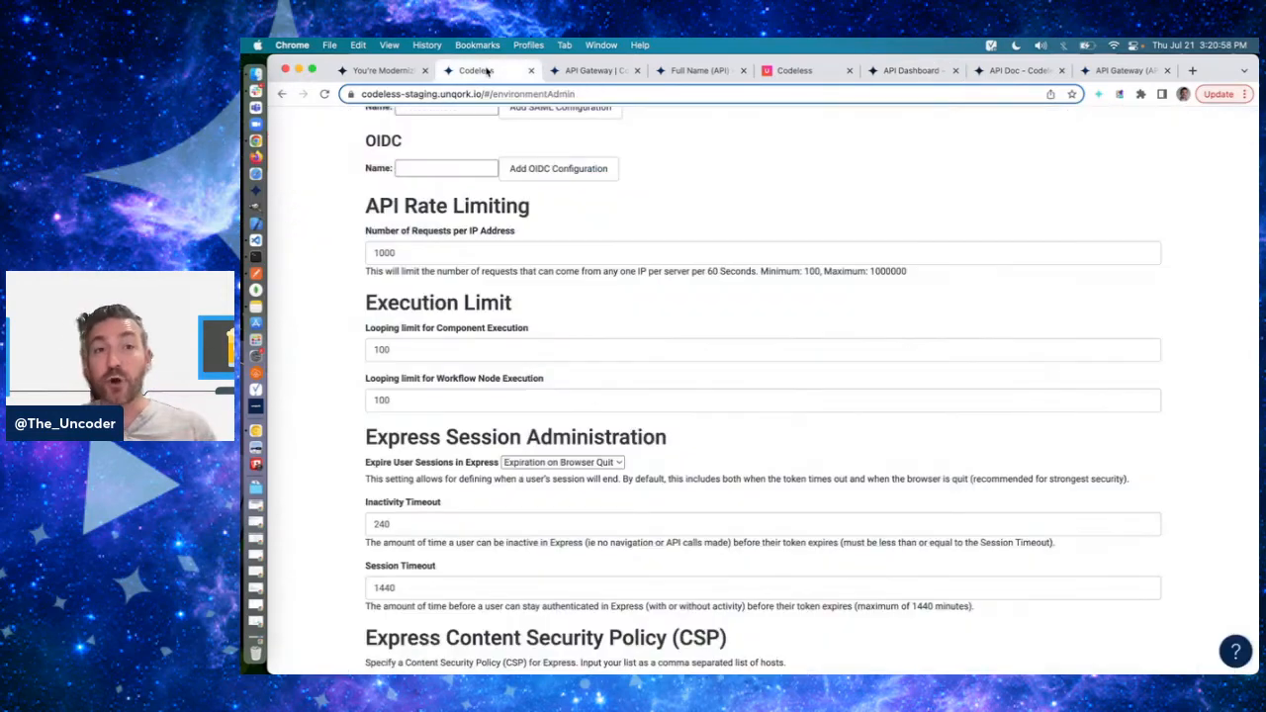
scroll(752, 317, "up", 10)
scroll(780, 296, "left", 5)
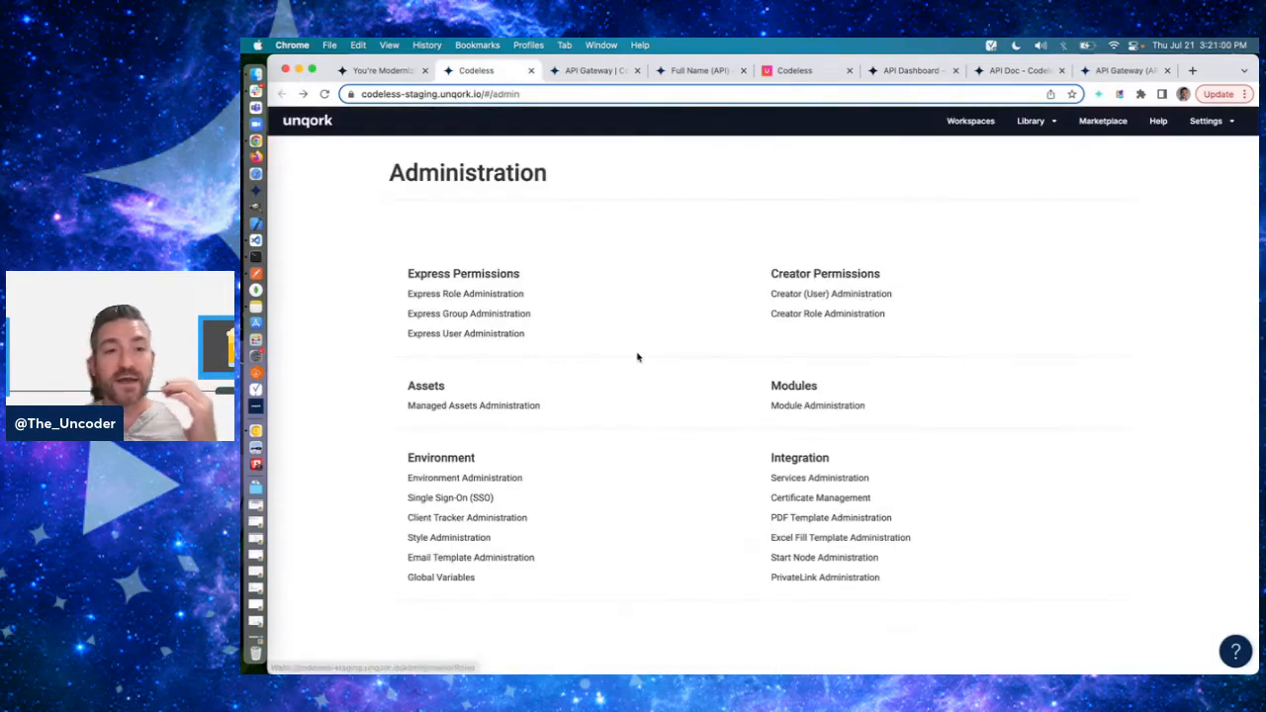
left_click(476, 291)
scroll(476, 289, "down", 10)
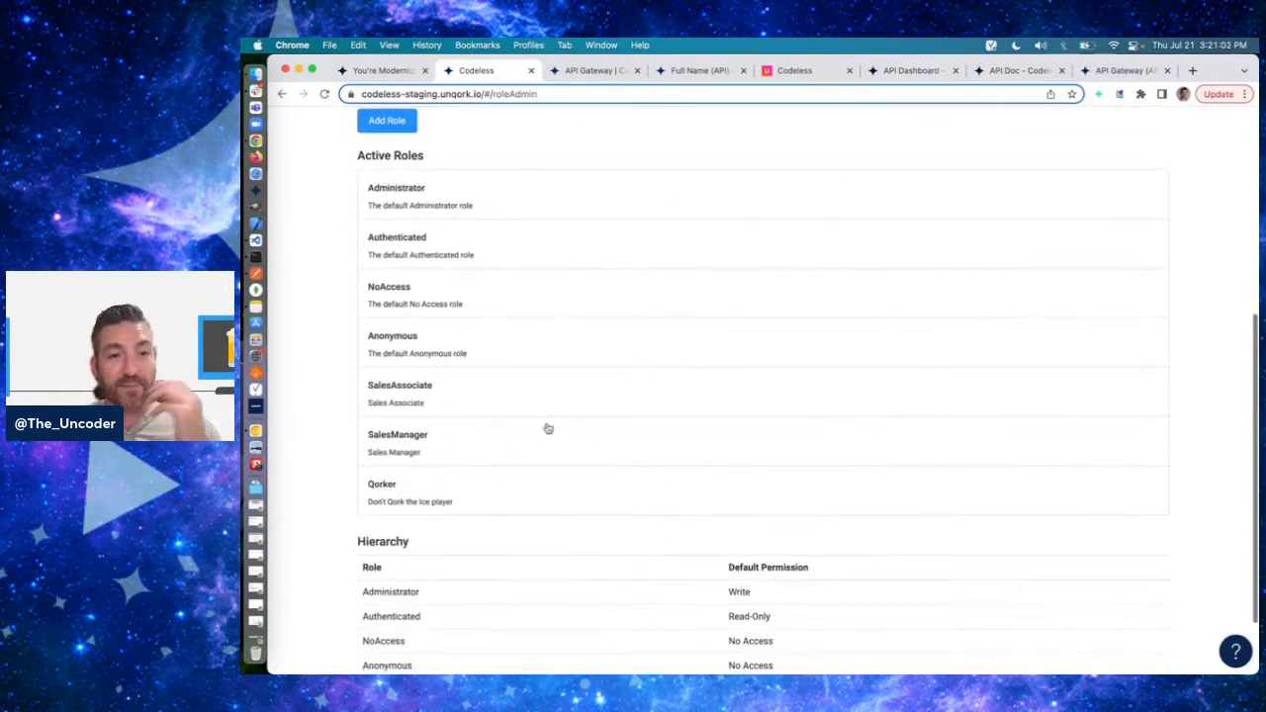
- Try Silver and Gold as the name of a new Express role in Role Administration
scroll(545, 427, "up", 15)
left_click(410, 244)
type("Silver")
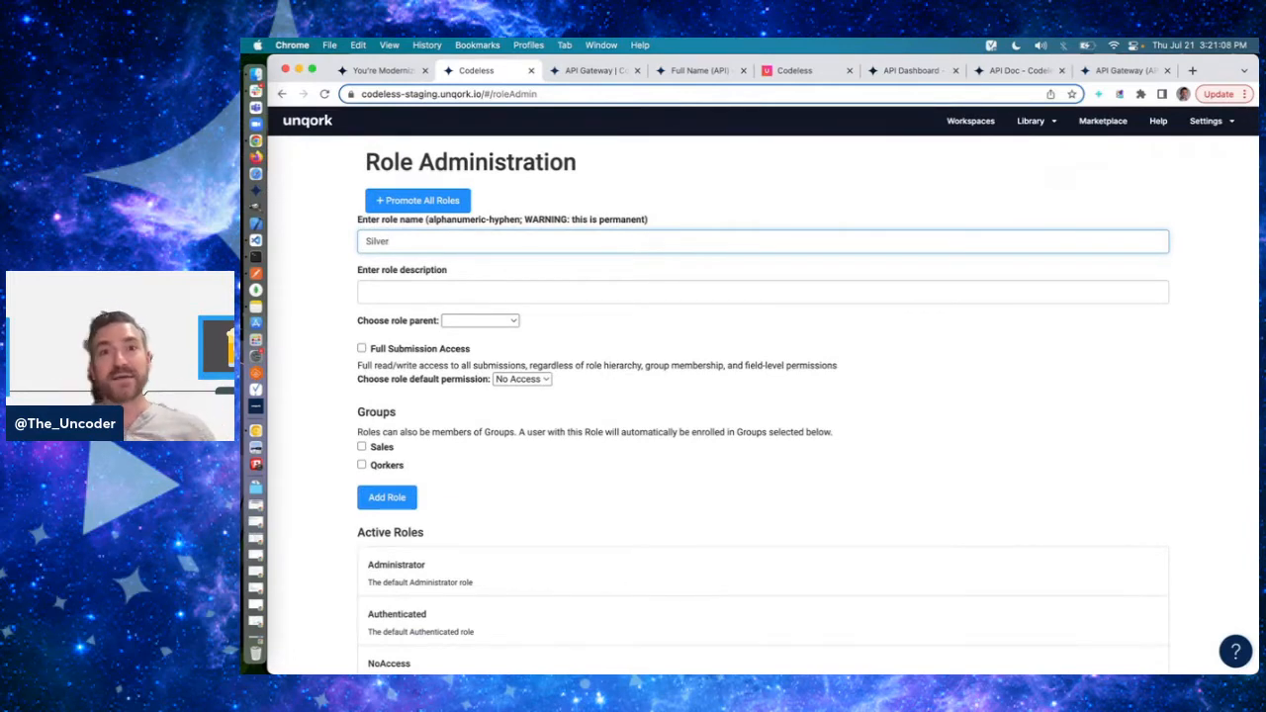
key("super+a")
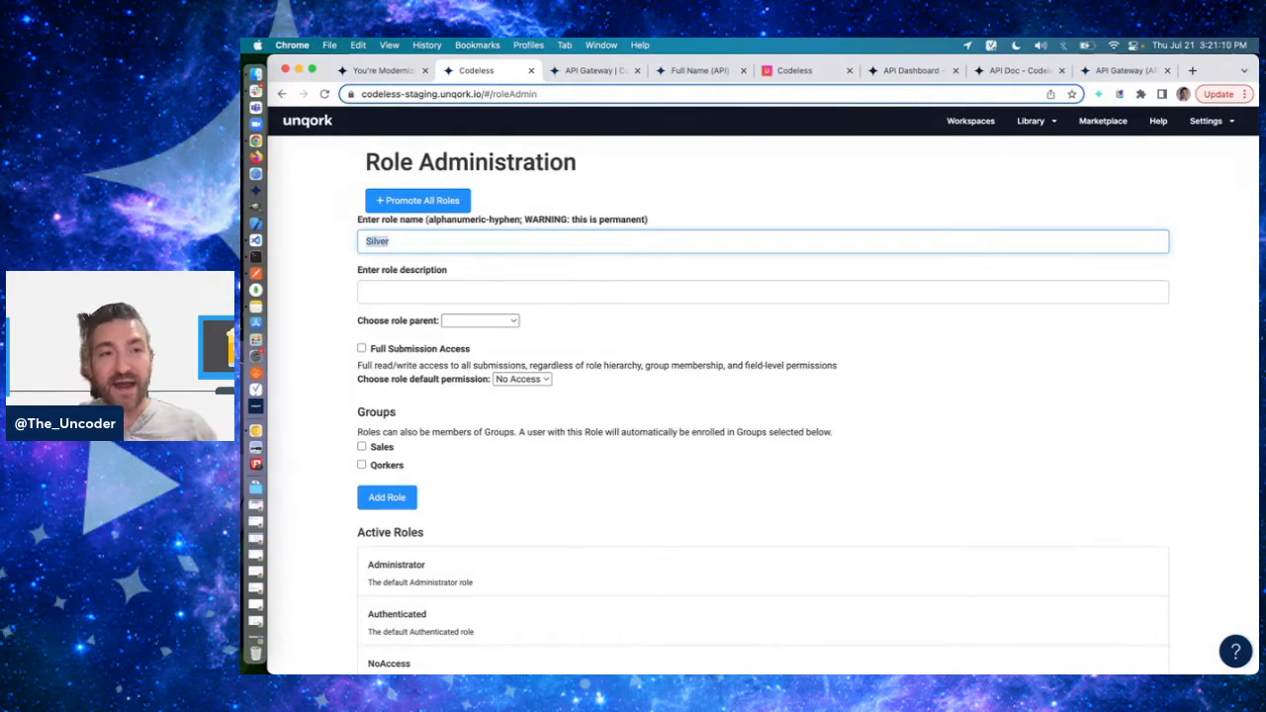
type("Gold")
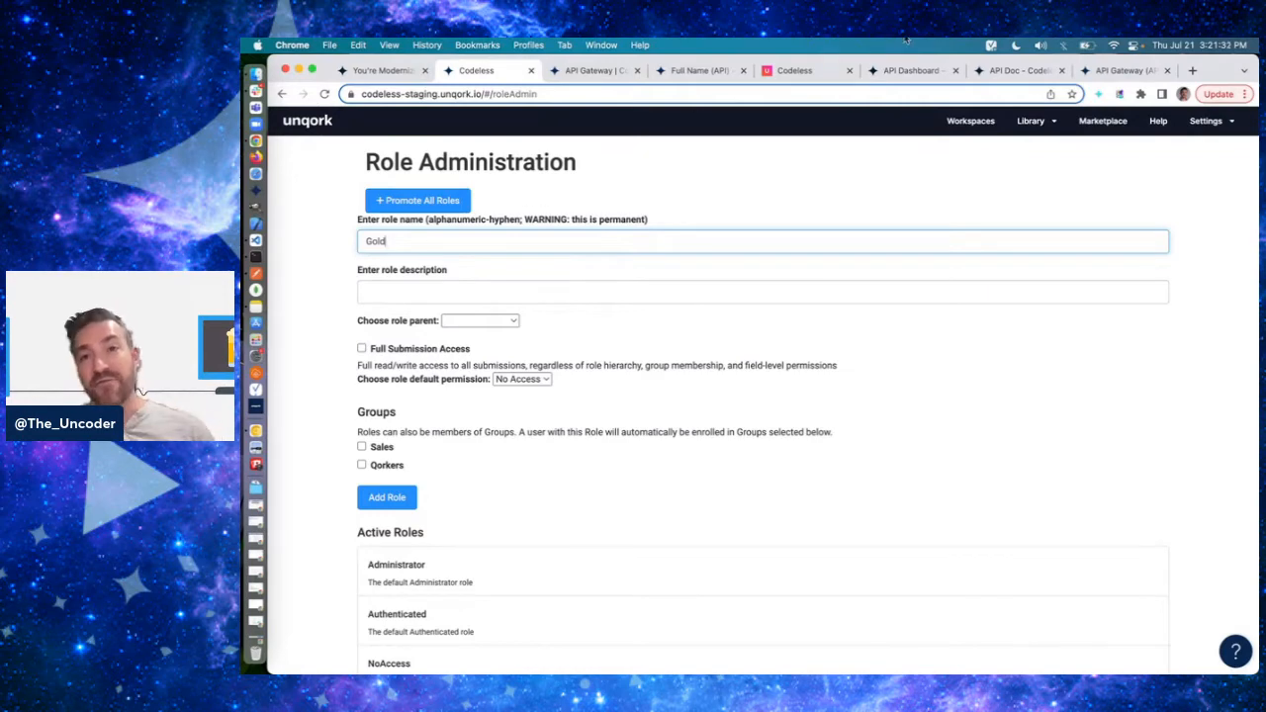
- Revisit the API Docs Dashboard and open the Full Name (API) documentation page
left_click(890, 72)
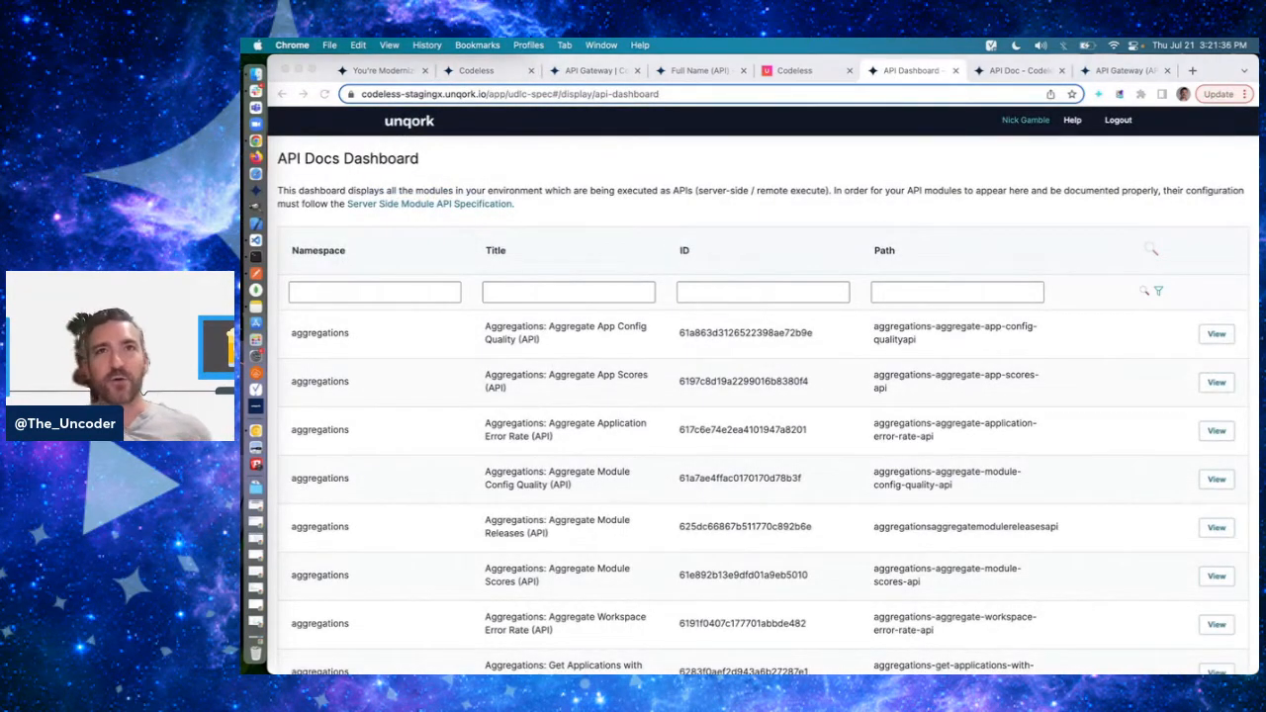
left_click(613, 168)
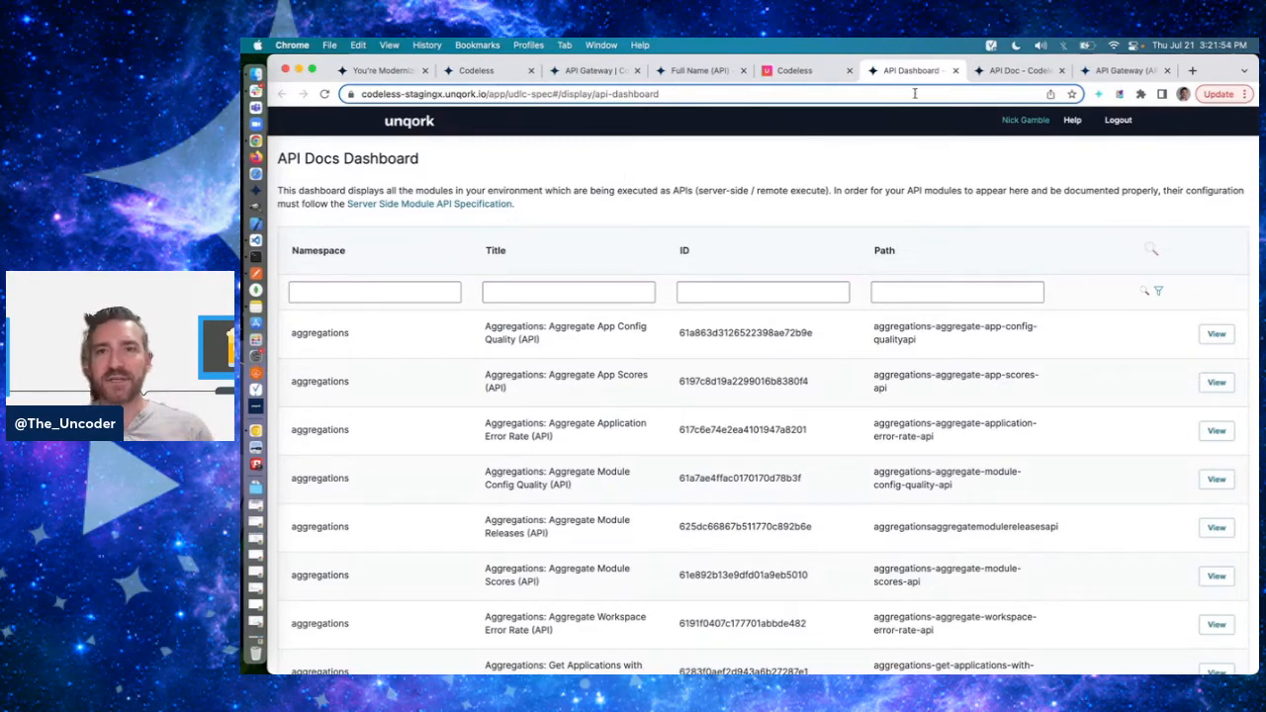
left_click(955, 70)
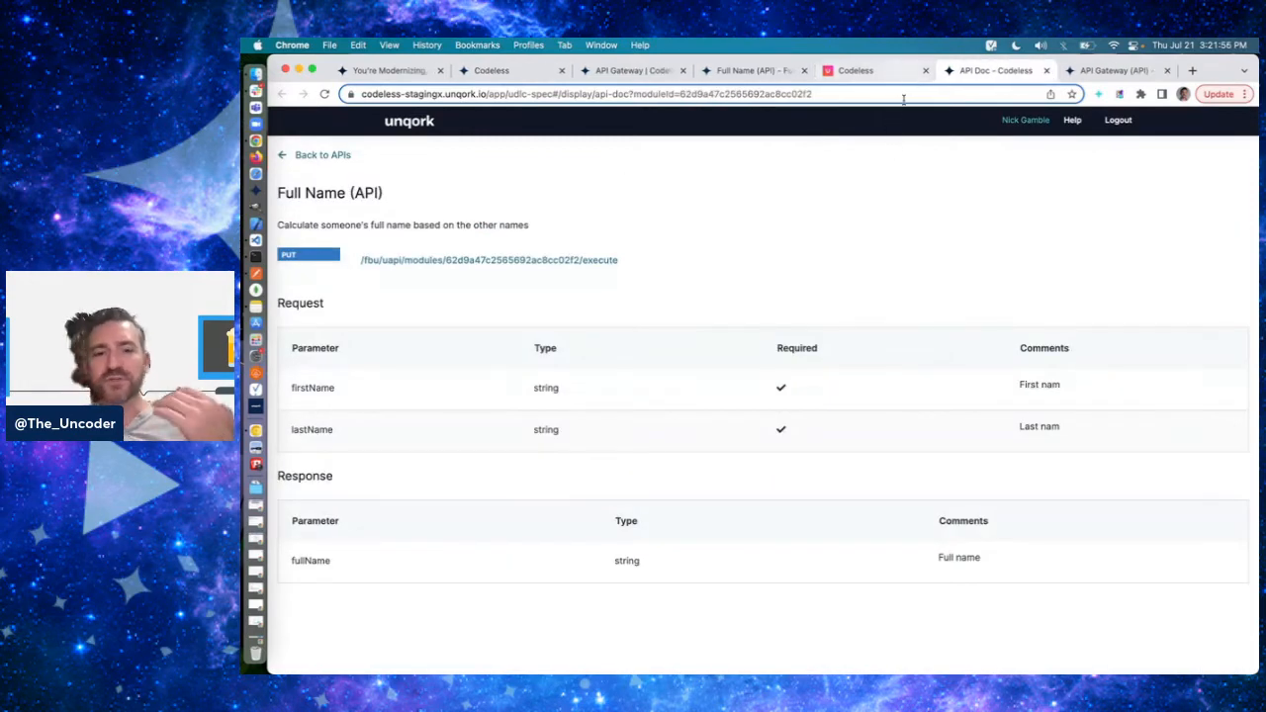
key("super+shift+t")
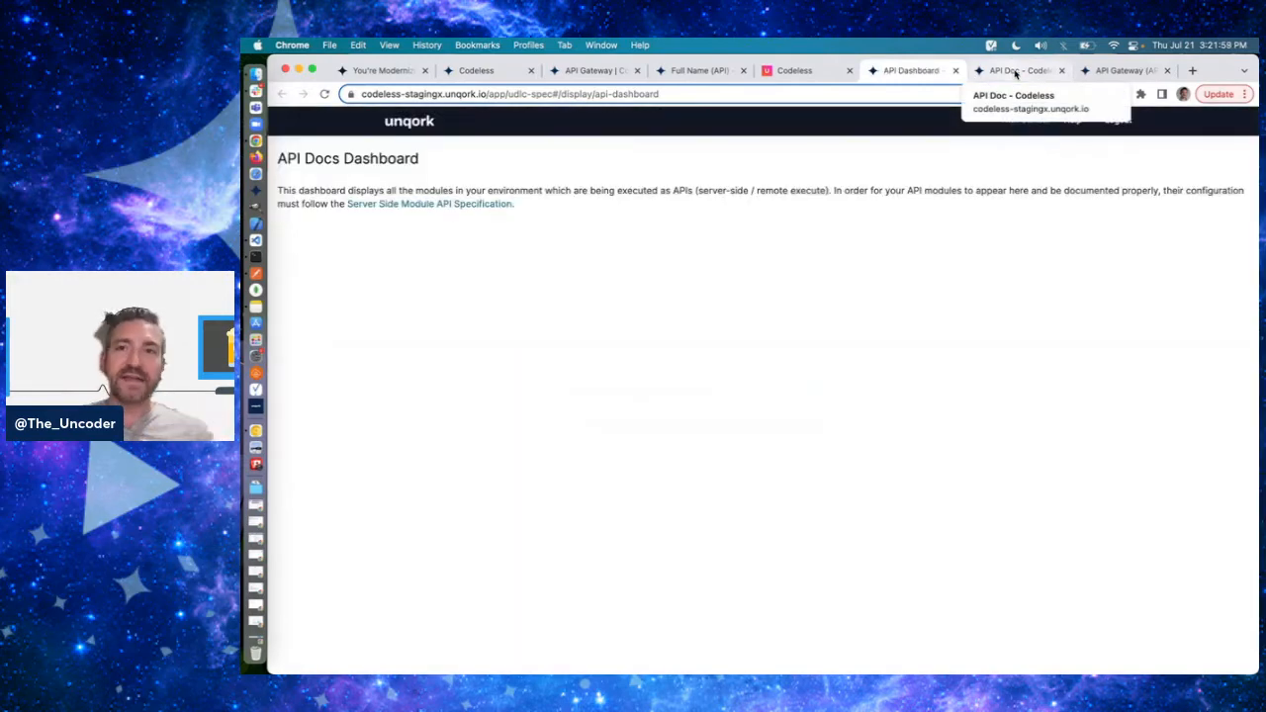
left_click(1016, 72)
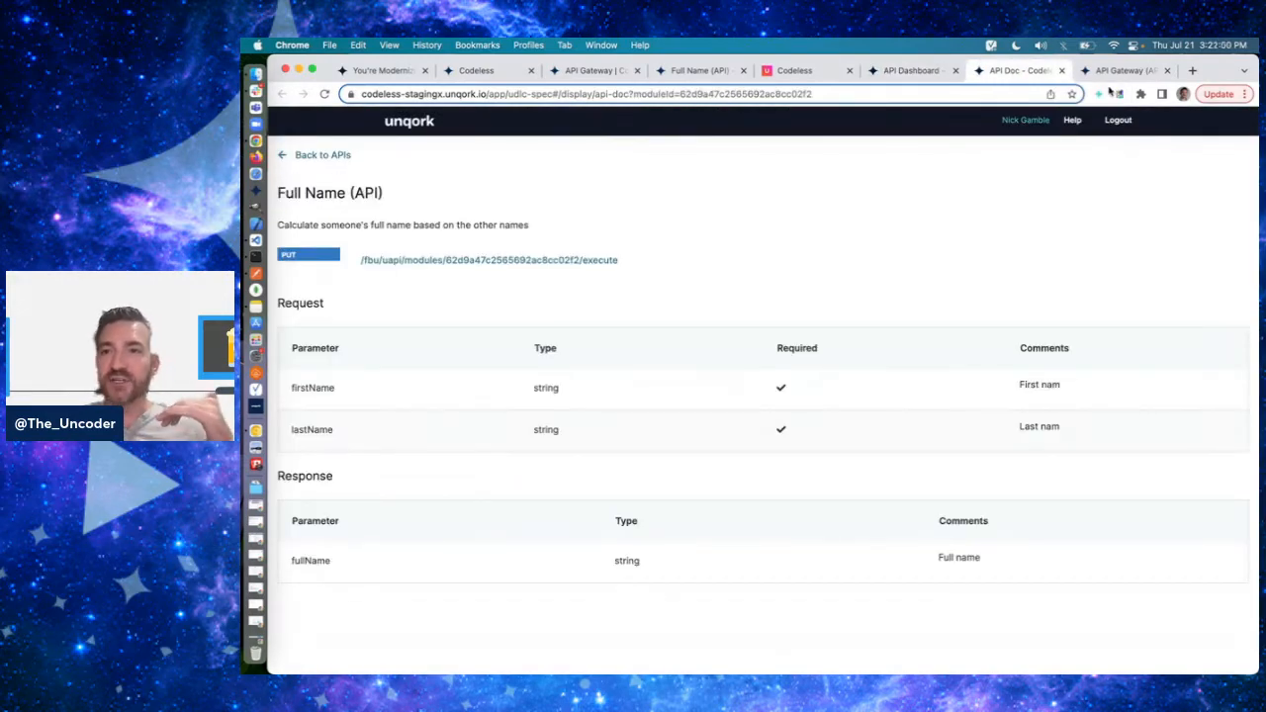
- Open the Service Logs Dashboard from the UDLC Toolkit and find the Full Name (API) executions in the logs
left_click(1098, 94)
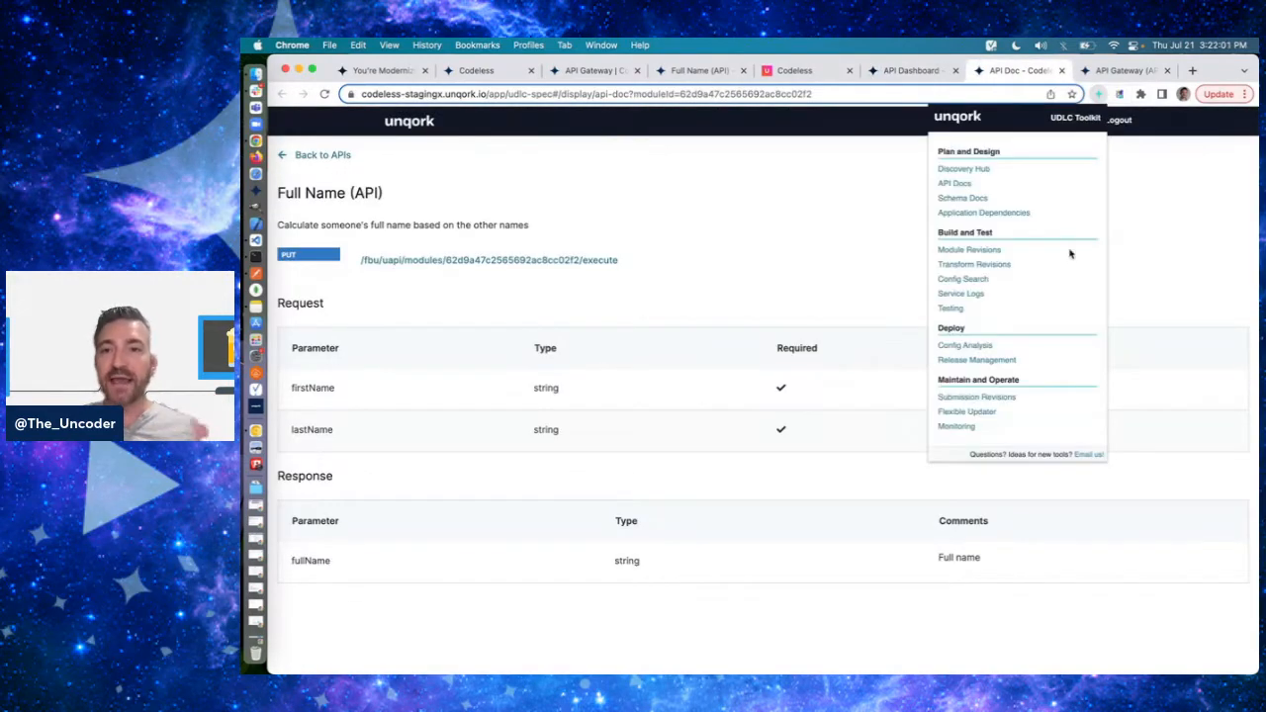
left_click(962, 295)
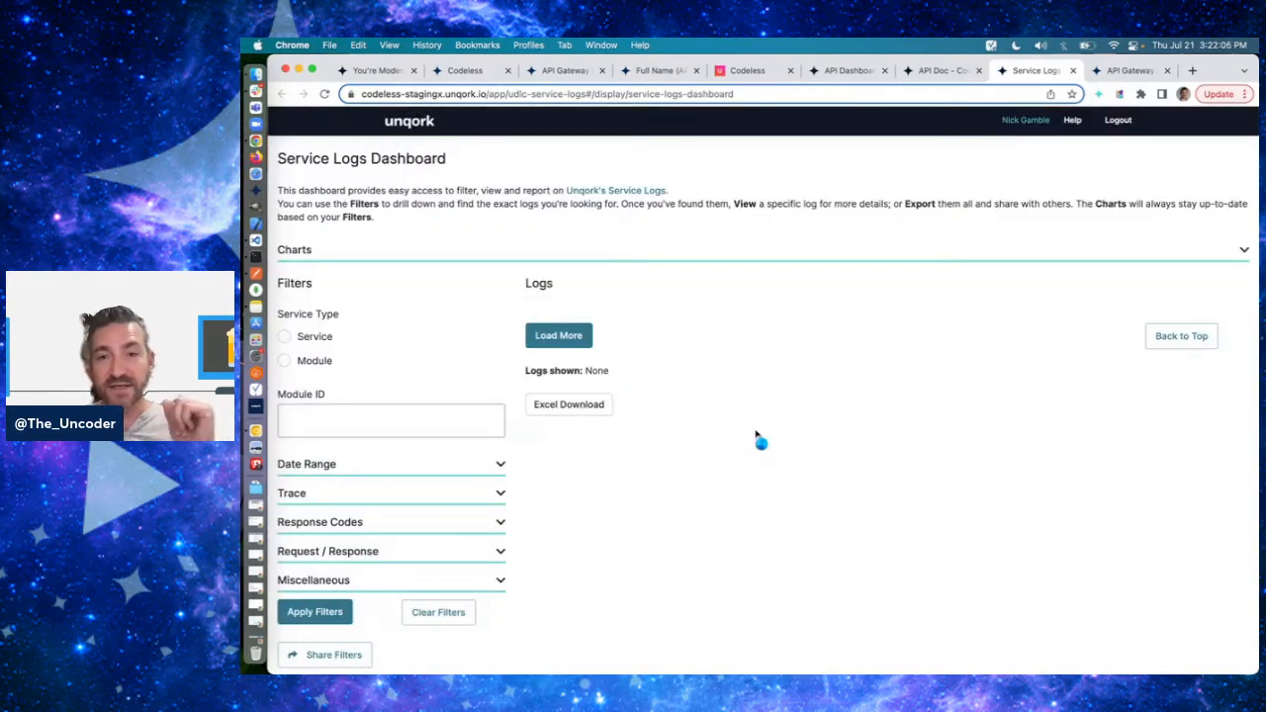
scroll(757, 436, "down", 1)
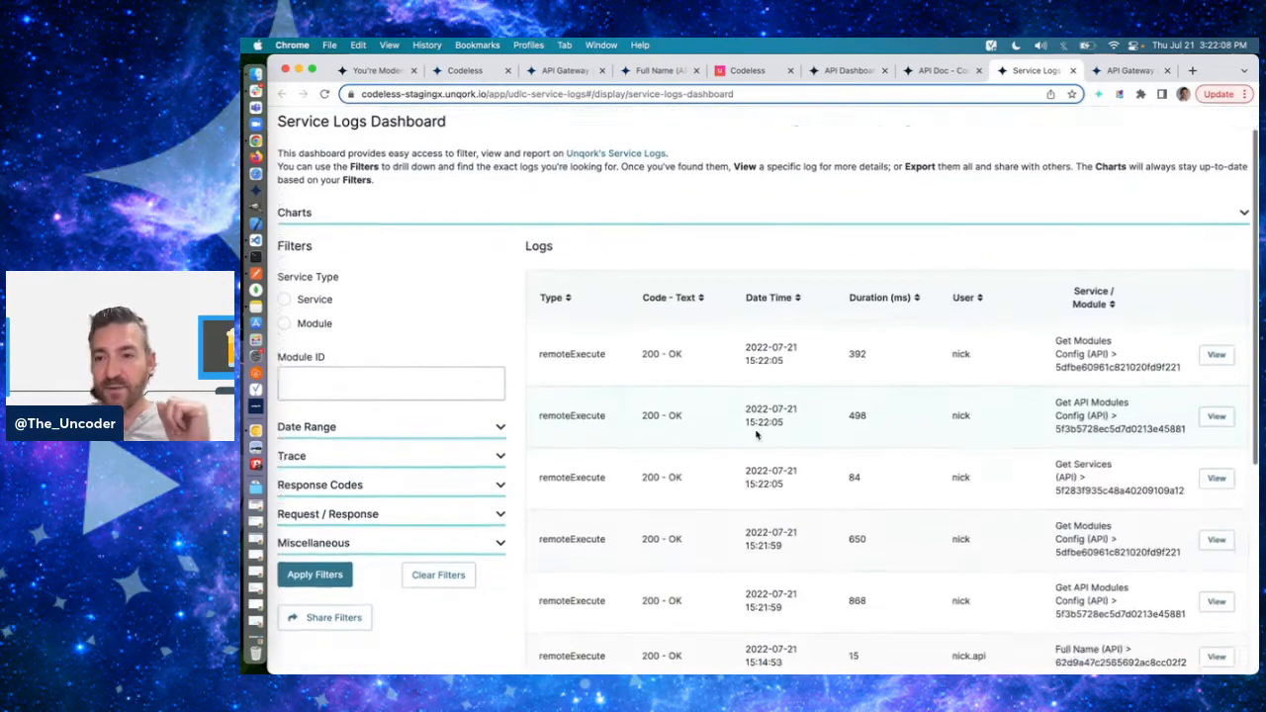
scroll(757, 436, "down", 4)
scroll(757, 436, "down", 4)
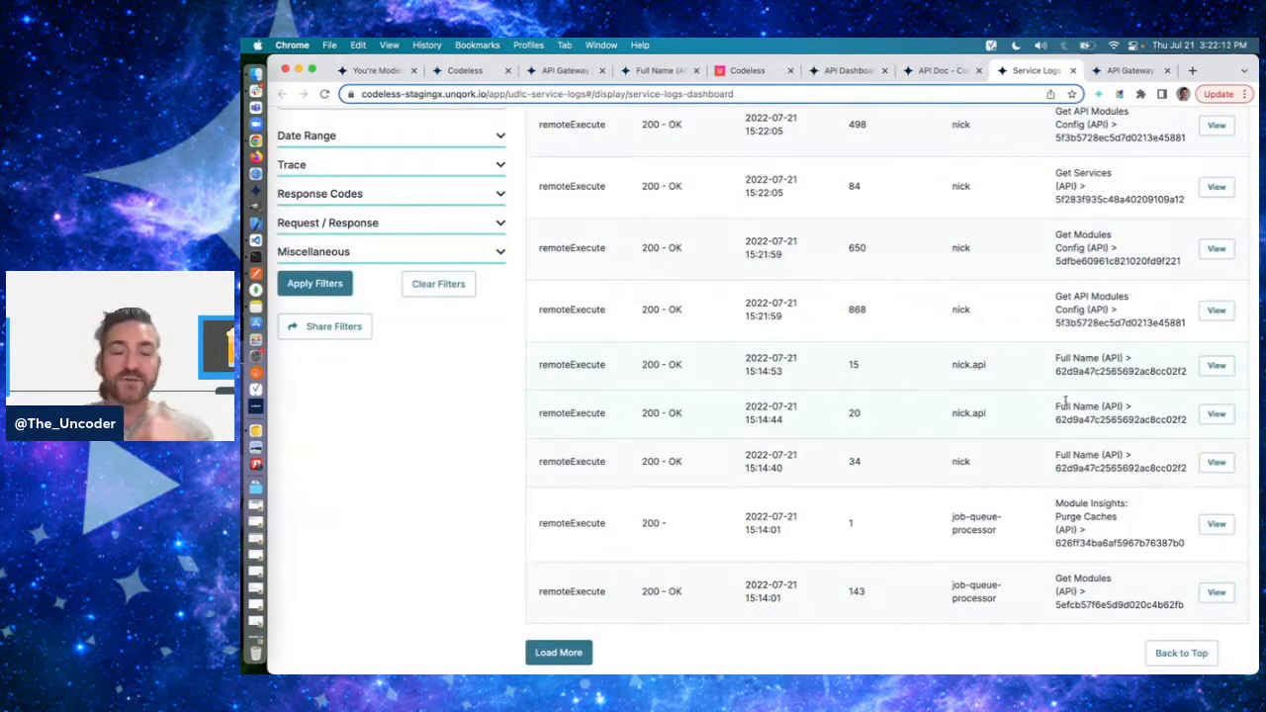
- Inspect the request and response bodies of the Full Name (API) logs from 15:14:44 and 15:14:53
left_click(1217, 415)
left_click(717, 502)
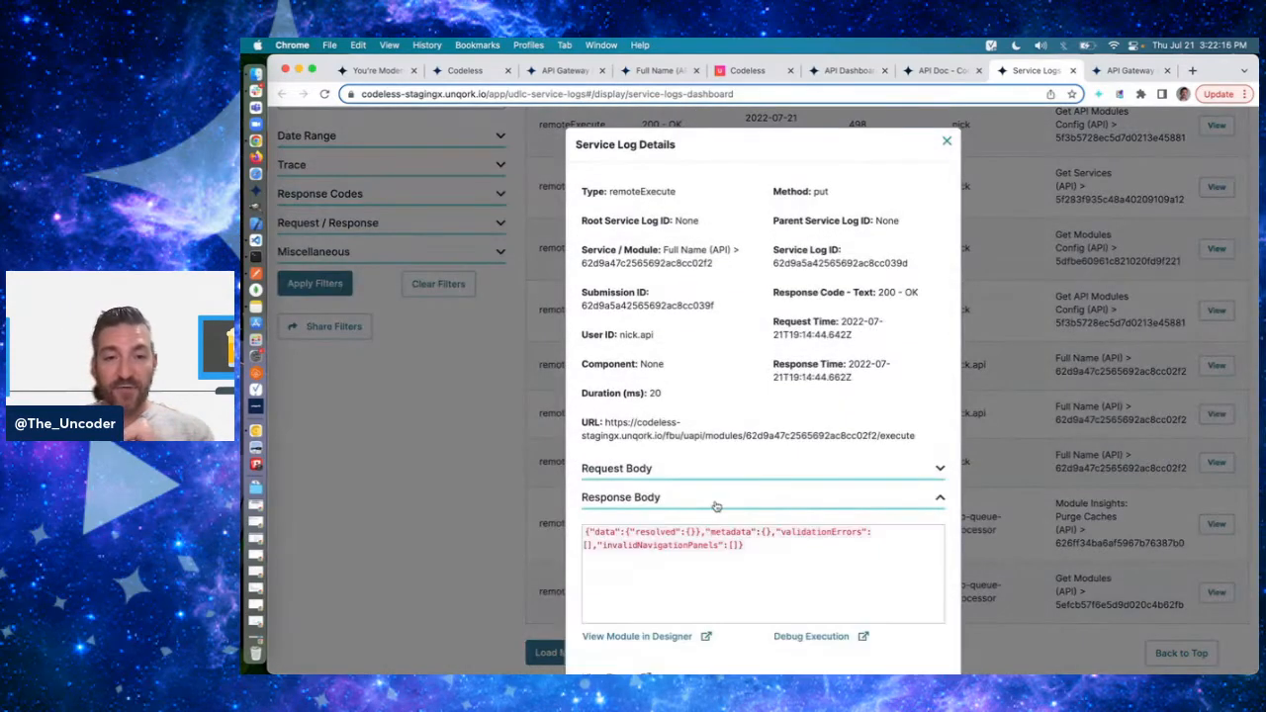
left_click_drag(753, 552, 689, 548)
left_click(690, 548)
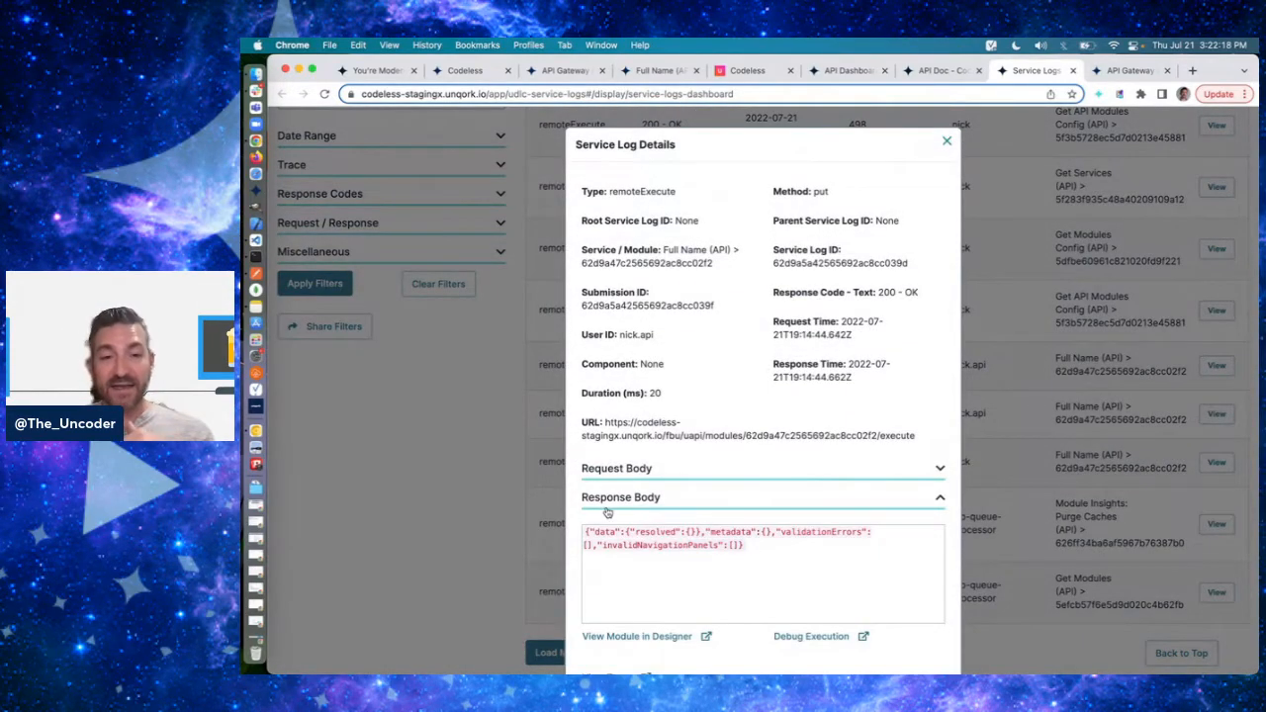
left_click(602, 476)
double_click(604, 502)
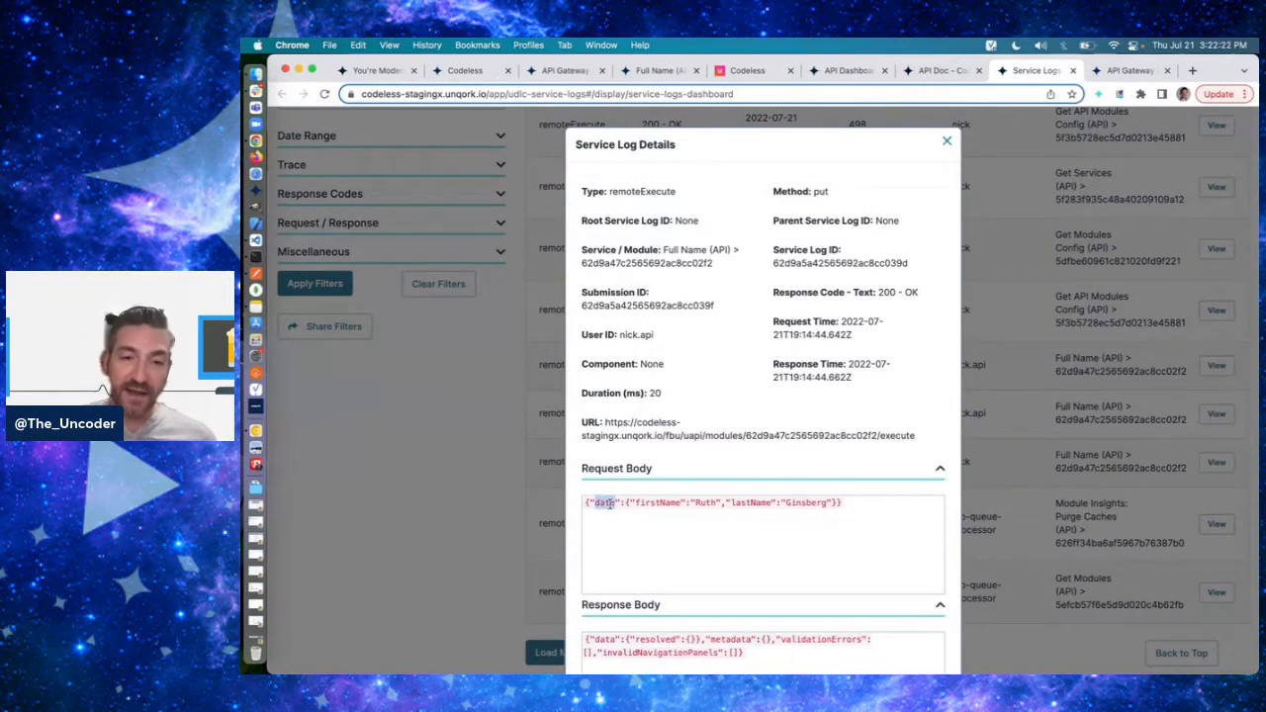
left_click(946, 142)
left_click(1217, 365)
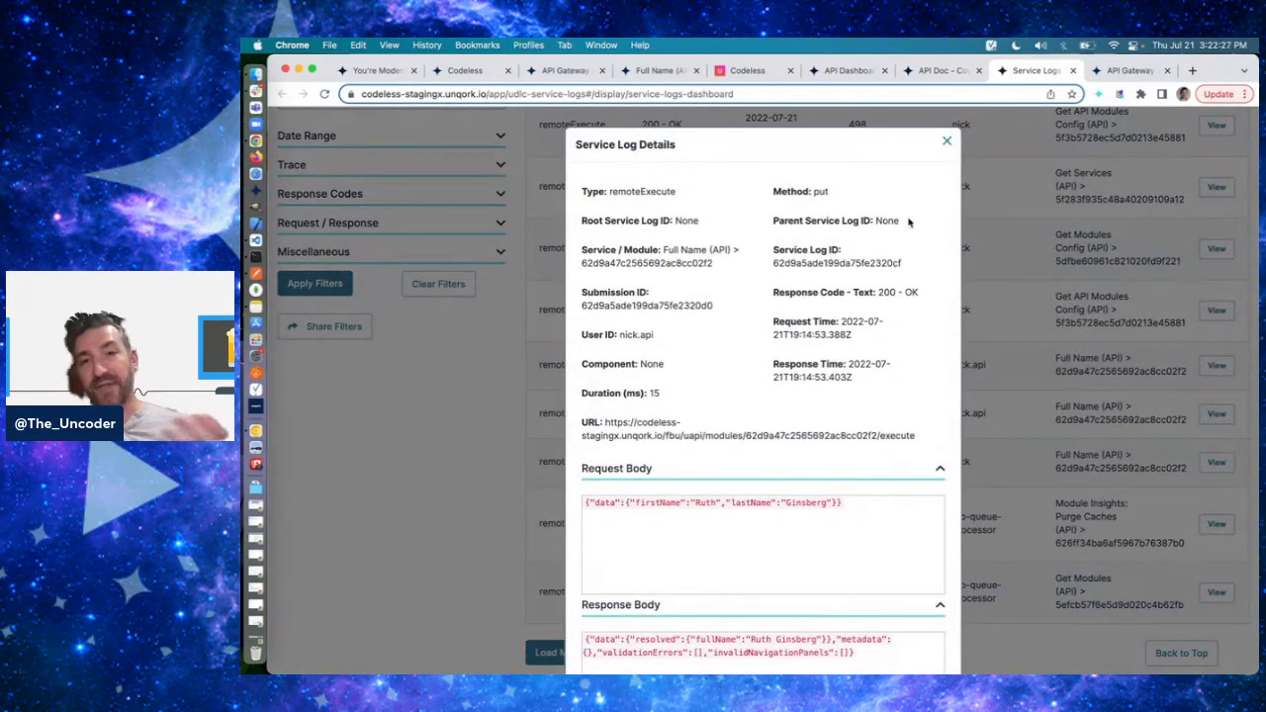
left_click(945, 144)
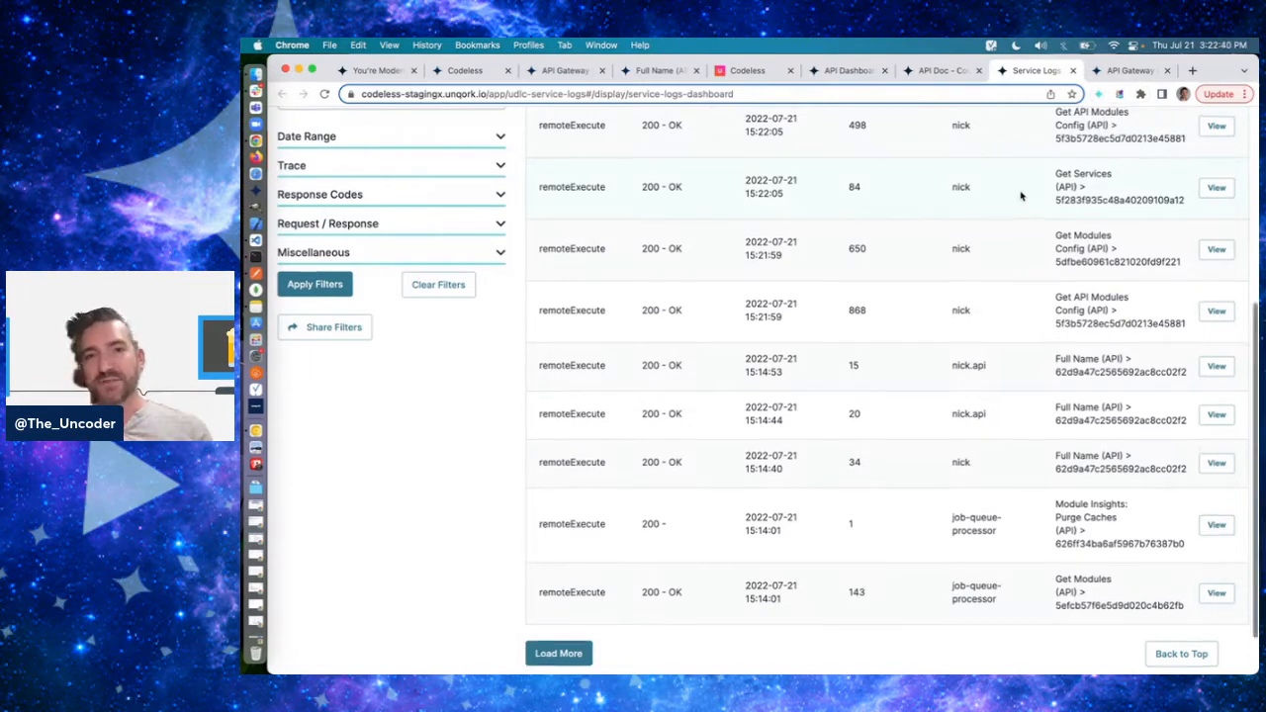
- Review the service log charts for modules, response codes, requests and performance over time, and collapse the Charts section
scroll(1024, 194, "up", 15)
scroll(689, 427, "down", 3)
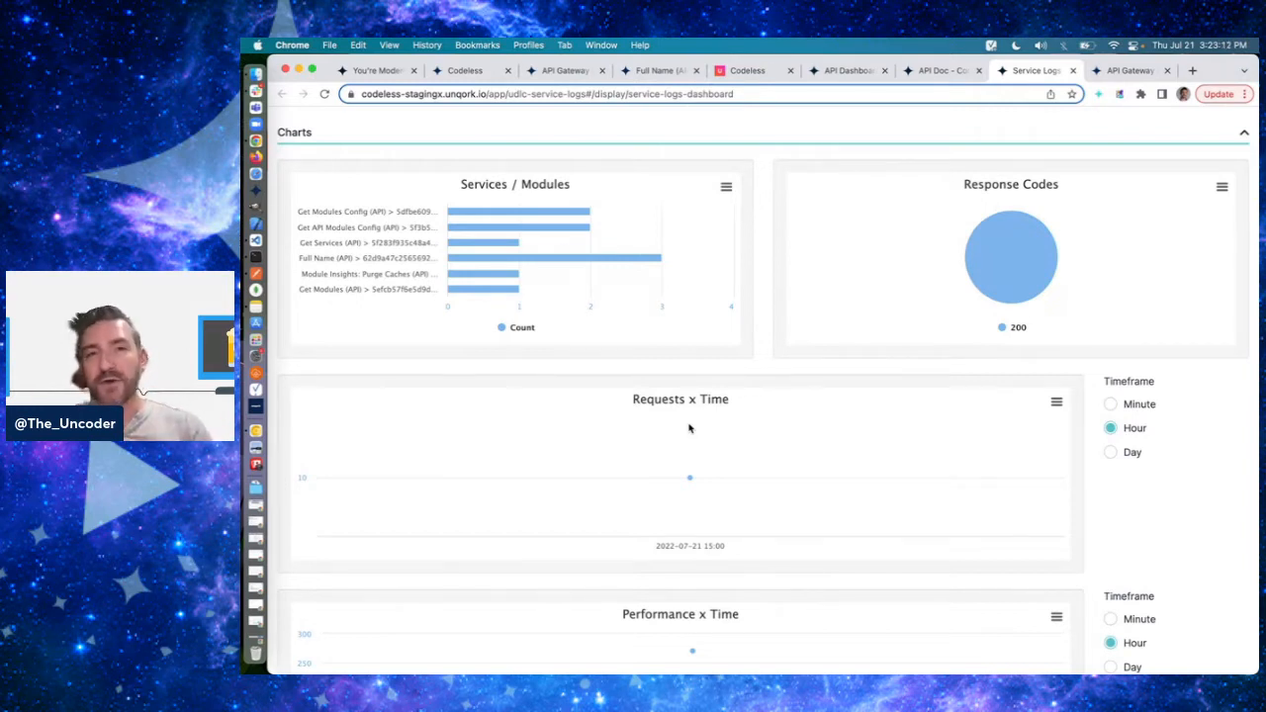
left_click(754, 135)
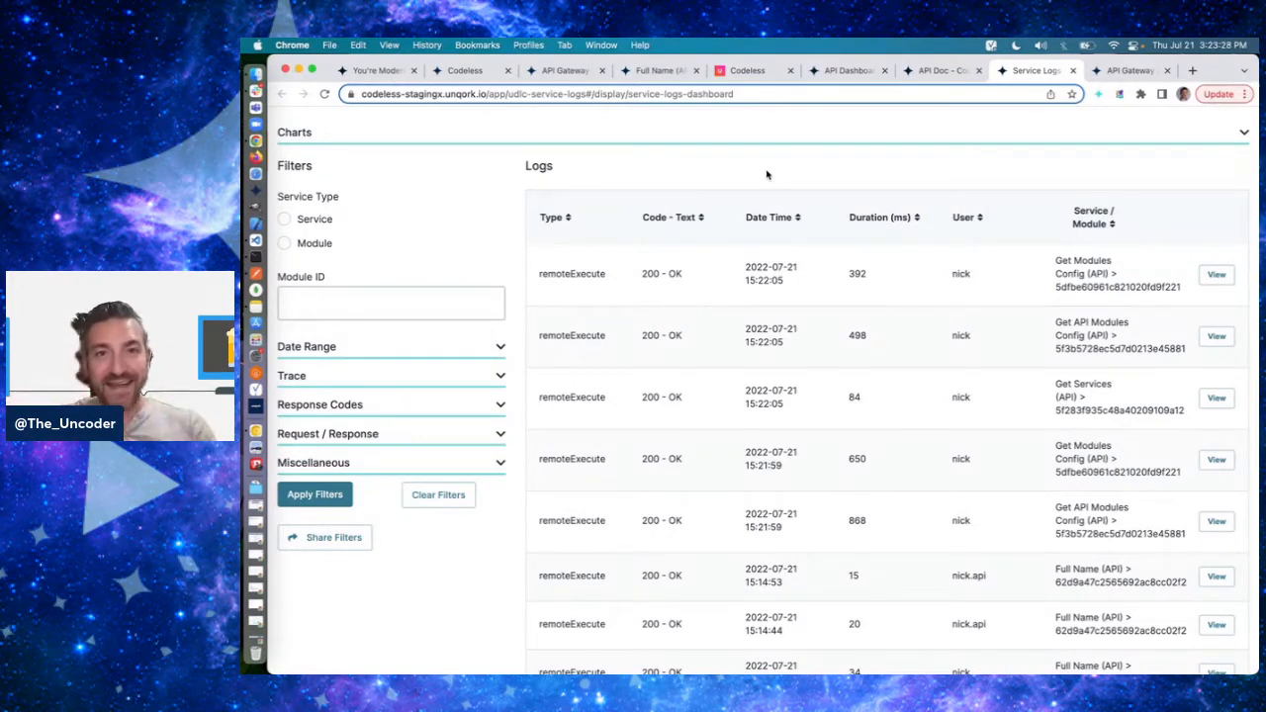
left_click(683, 138)
scroll(670, 201, "up", 2)
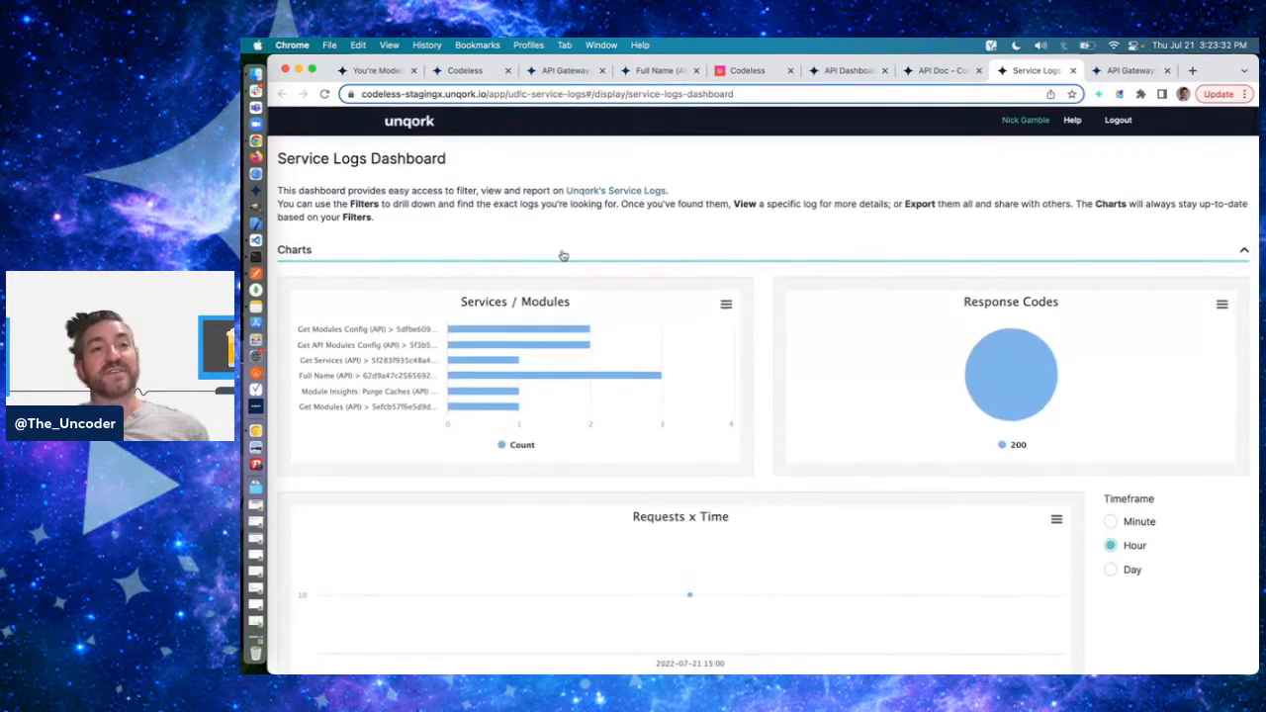
left_click(563, 253)
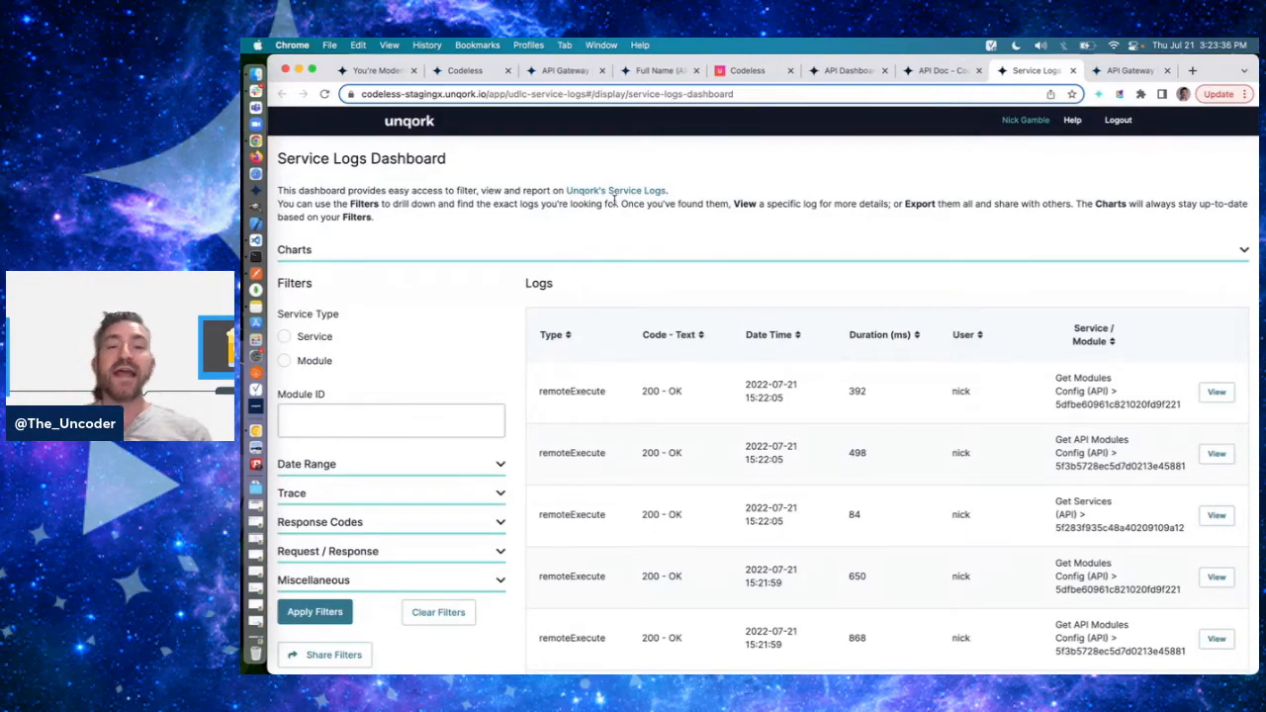
- Inspect the service log details of the newest Get Modules Config (API) execution, including its parent and root log IDs, and close them
scroll(832, 533, "down", 2)
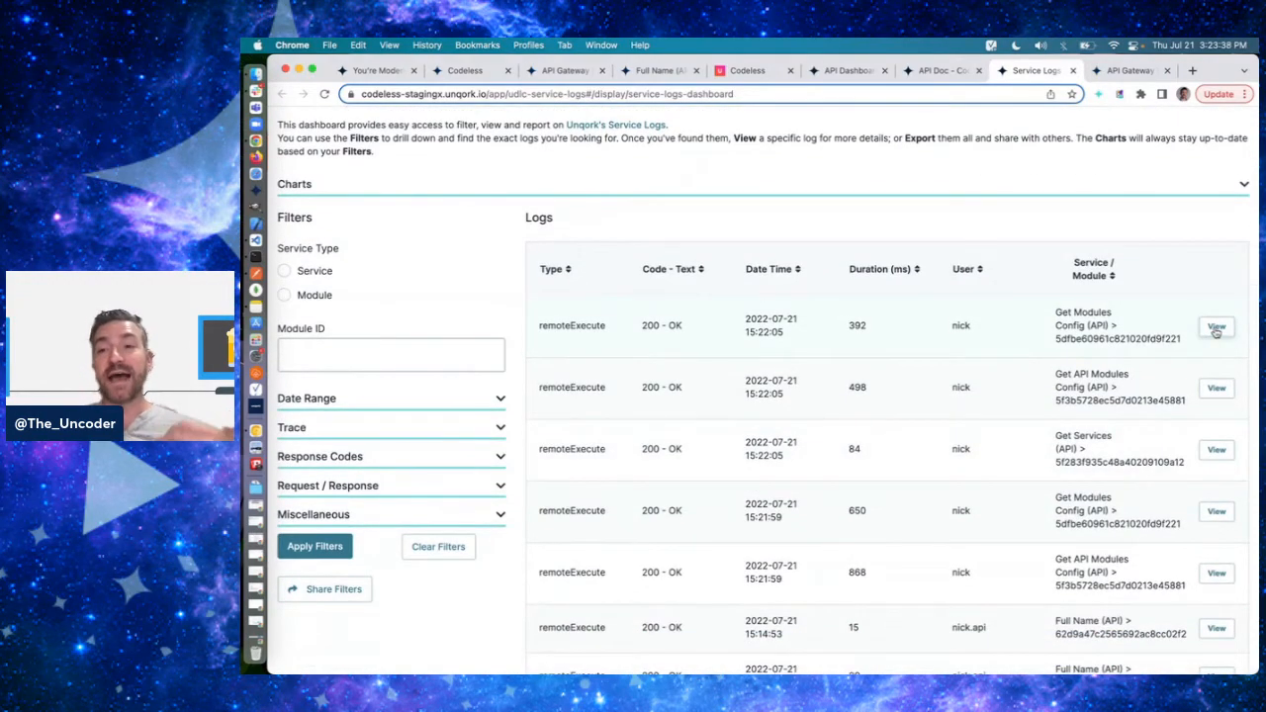
left_click(1217, 328)
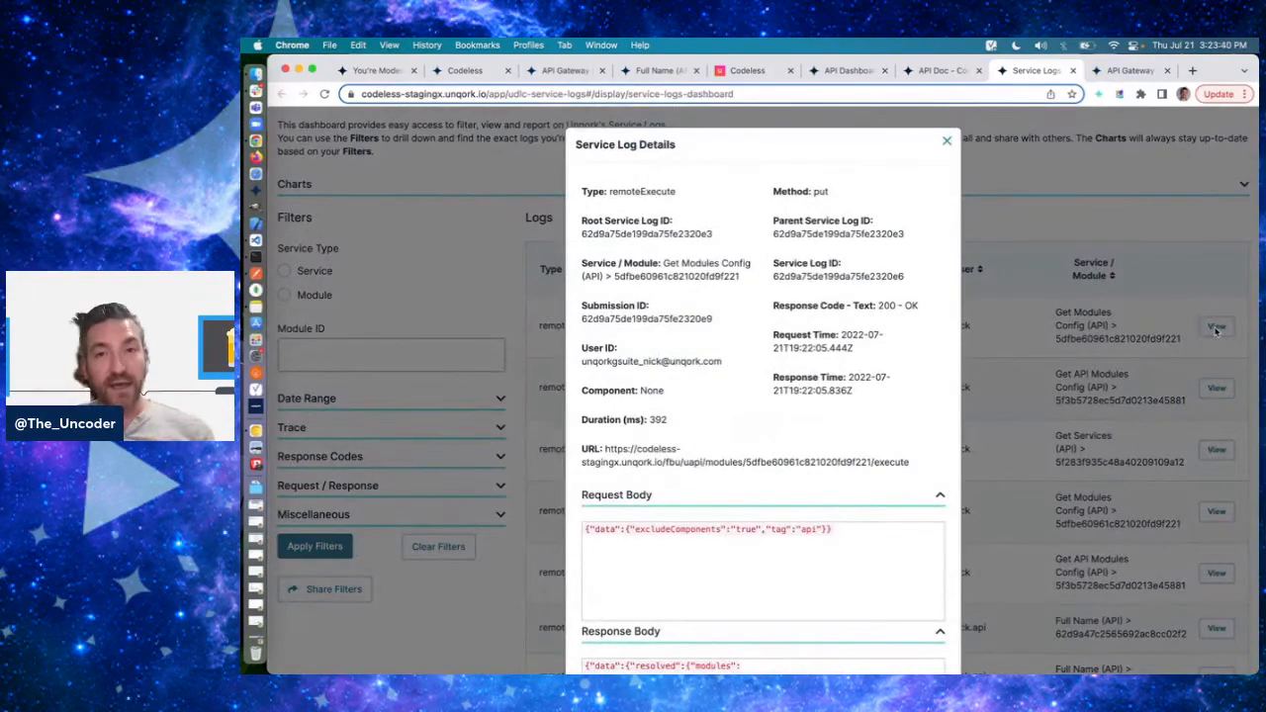
double_click(851, 277)
left_click(851, 277)
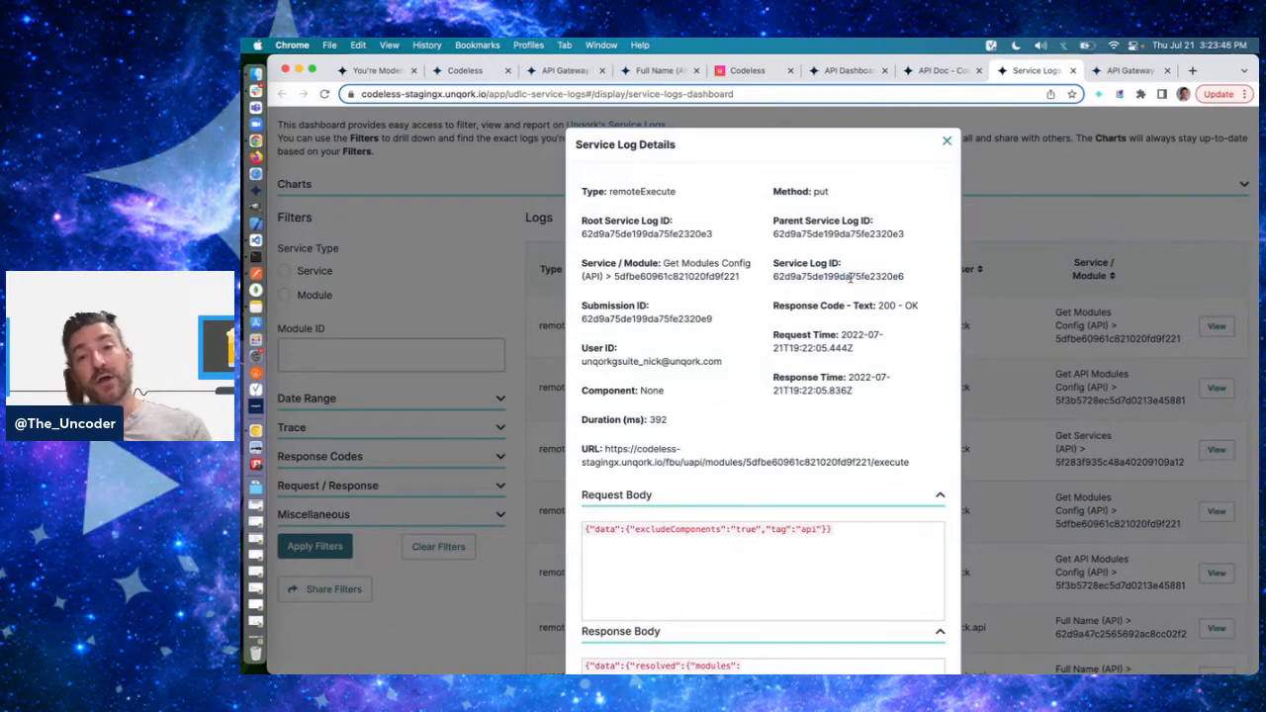
left_click(947, 141)
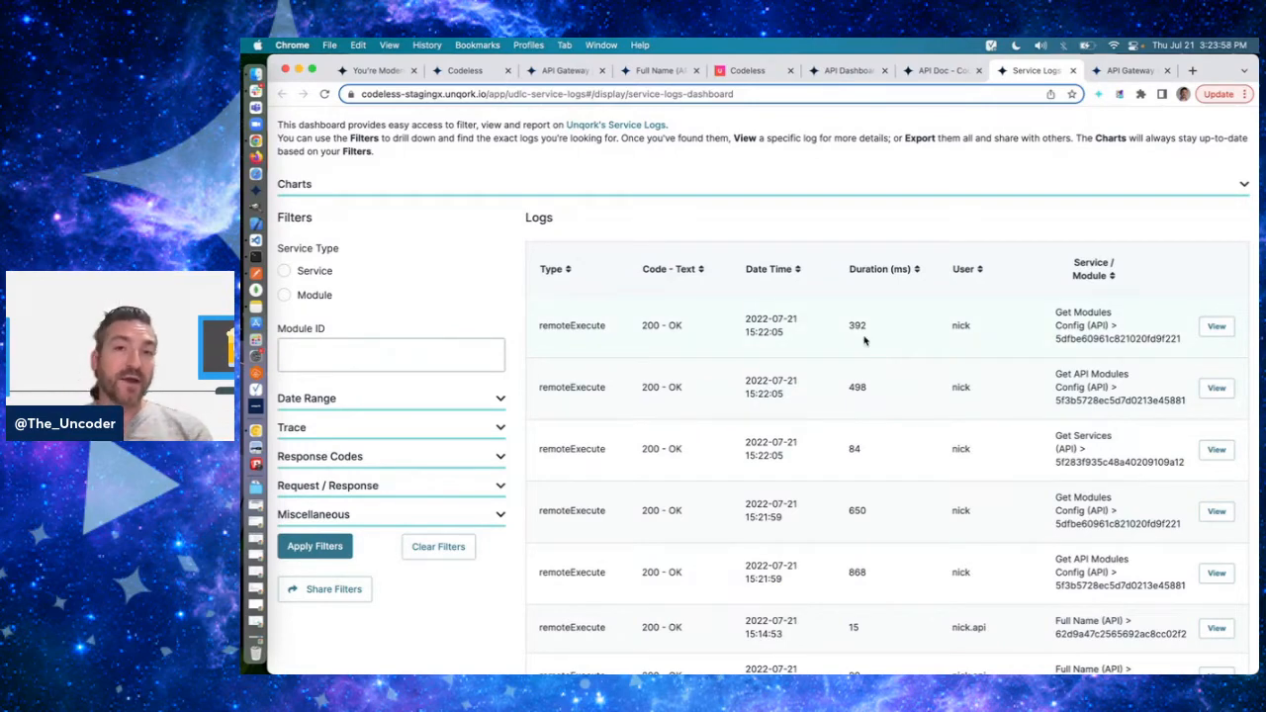
- Close the Service Logs Dashboard and go back from Role Administration to Unqork's Administration page
double_click(809, 138)
left_click(809, 138)
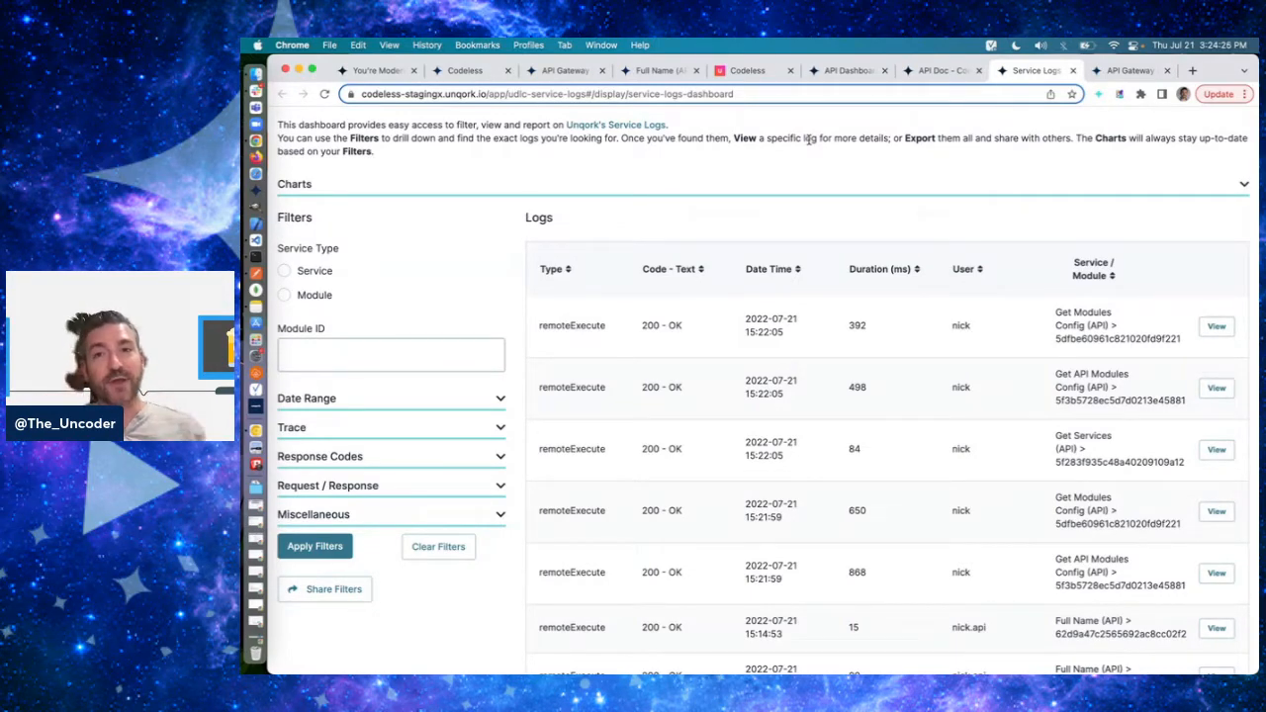
left_click(1074, 71)
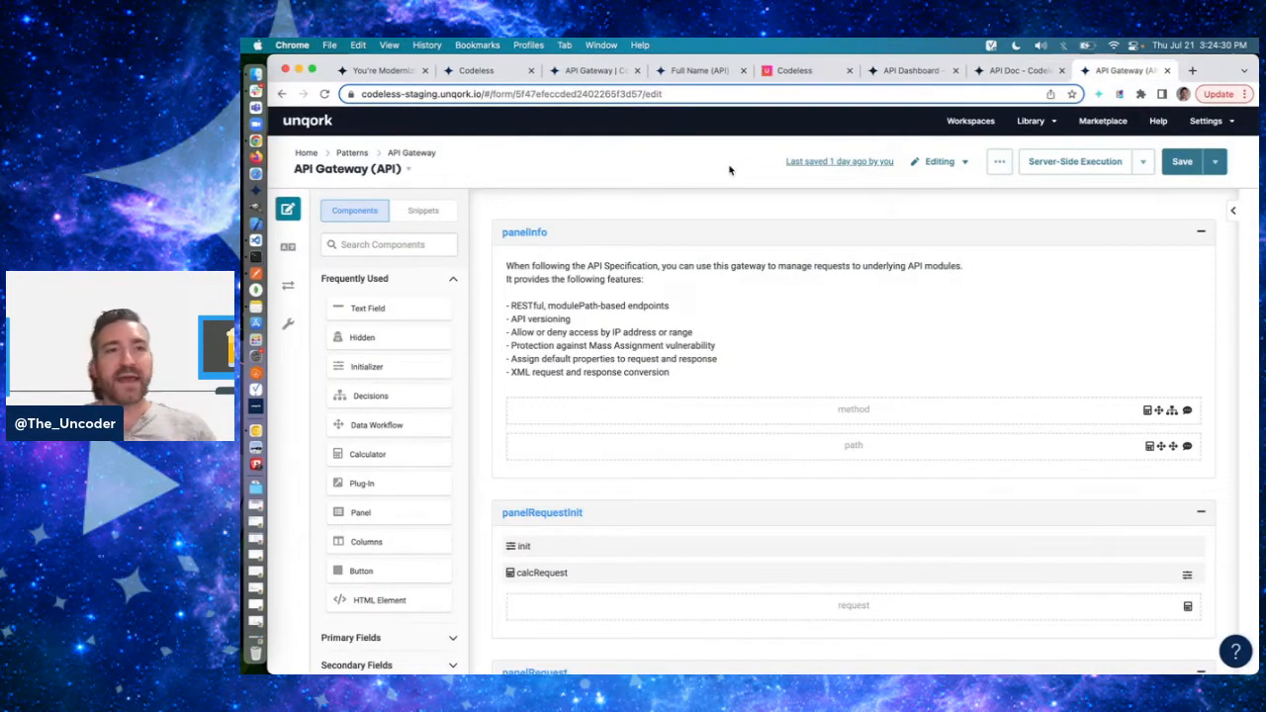
left_click(483, 70)
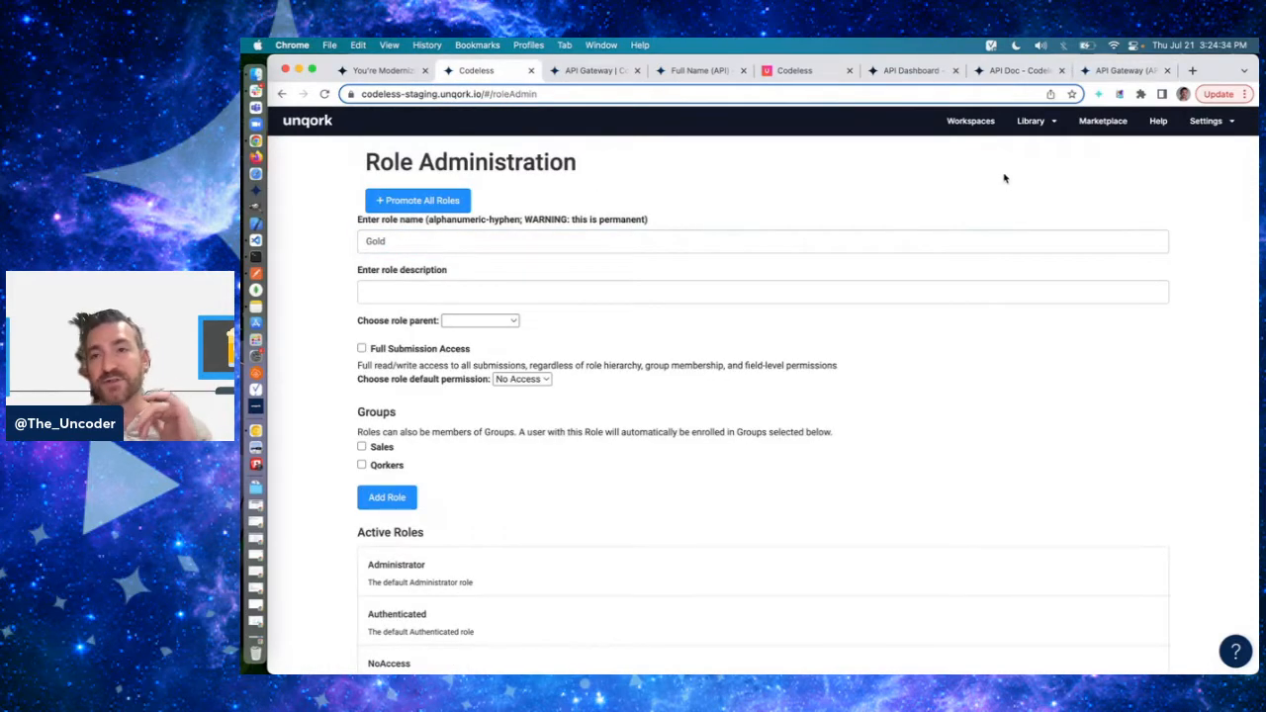
scroll(1003, 175, "left", 5)
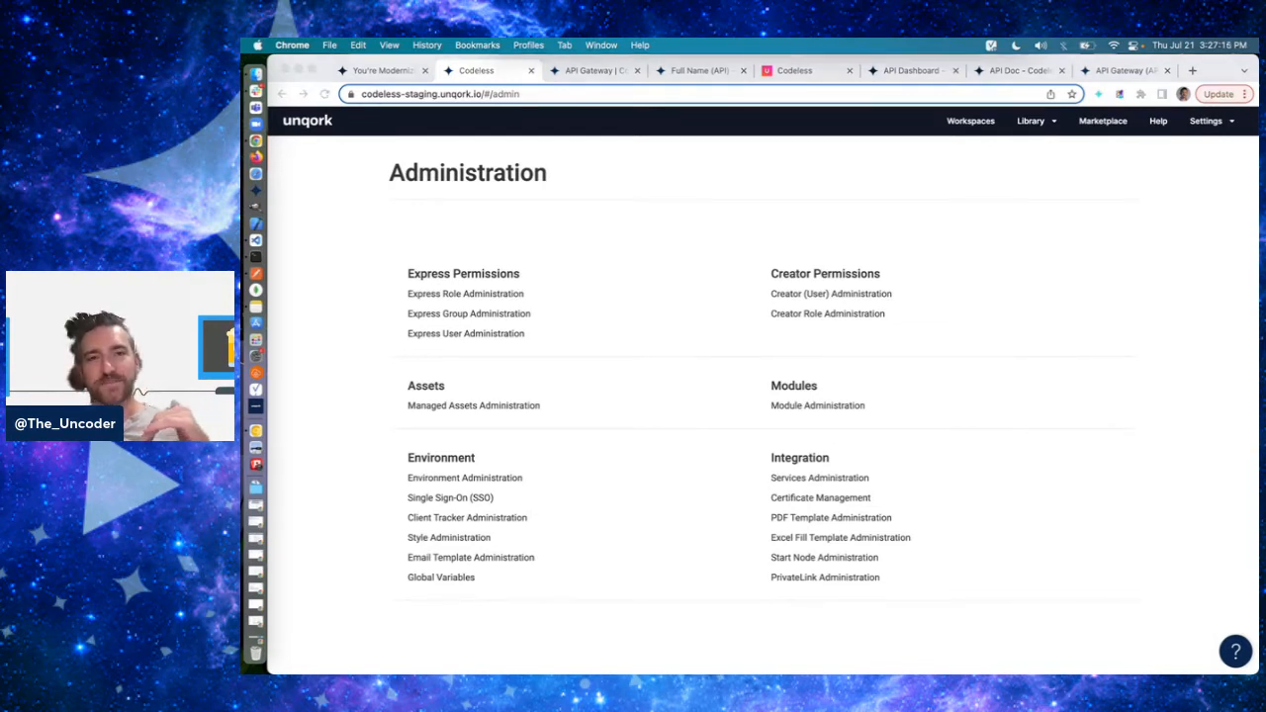
left_click(700, 204)
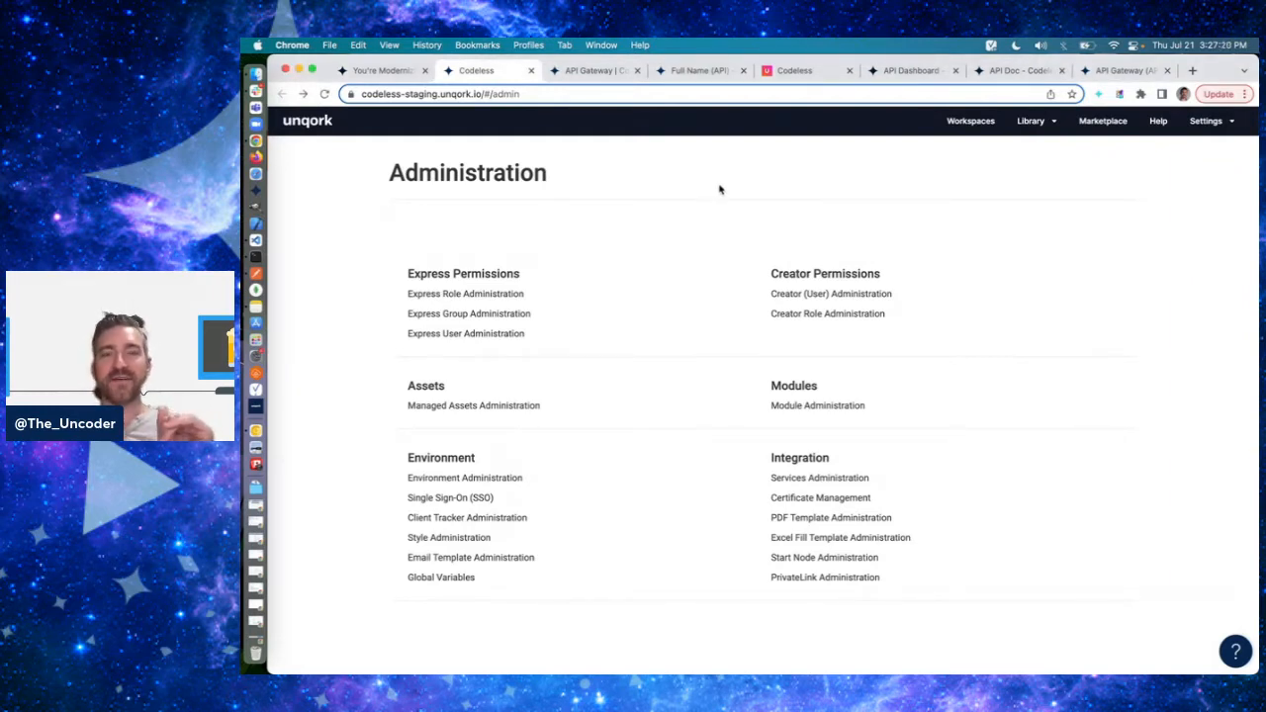
double_click(510, 177)
left_click(597, 181)
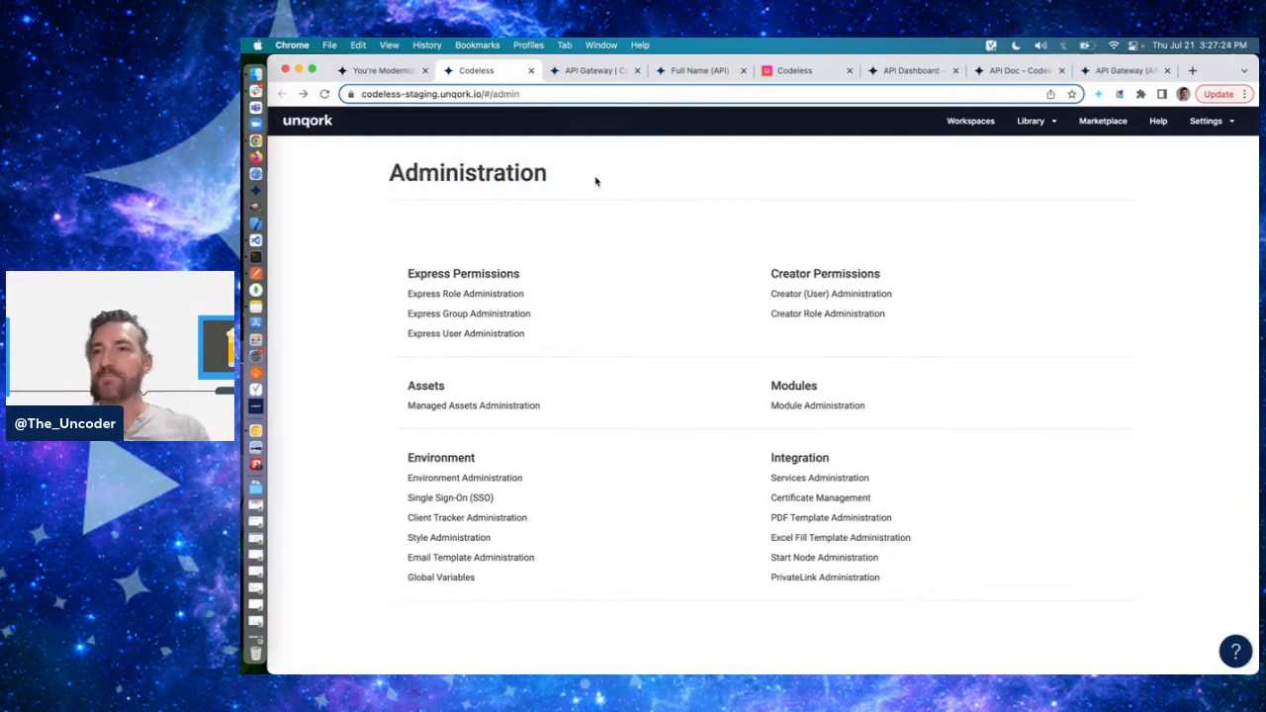
- Glance at the Full Name request in Postman, return to Chrome and open developers.unqork.io in a new tab
key("super+Tab")
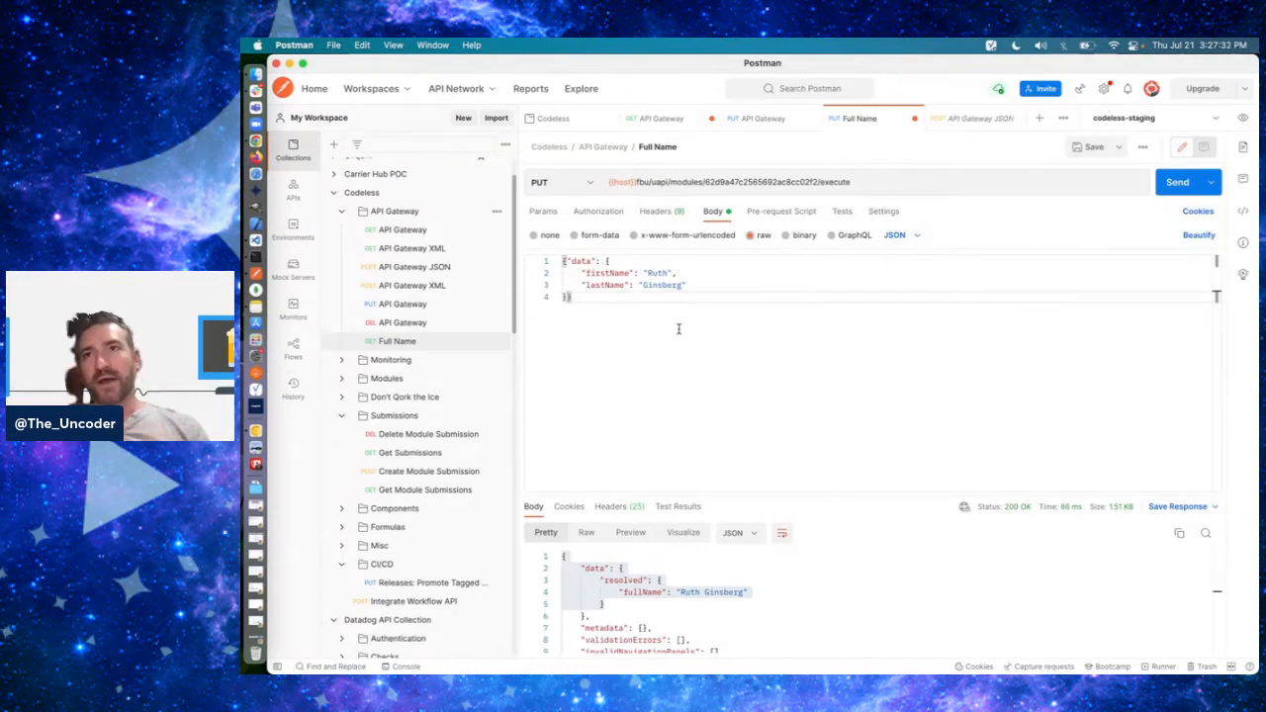
key("super+Tab")
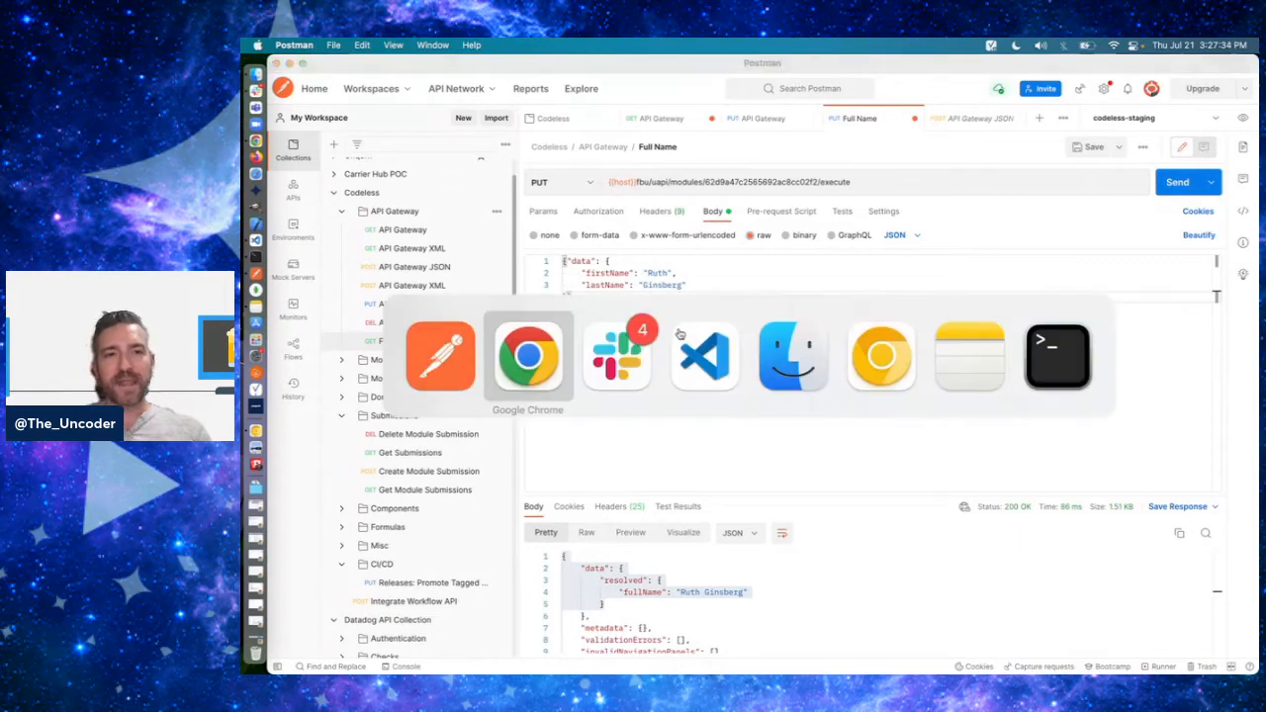
key("super+t")
type("exec")
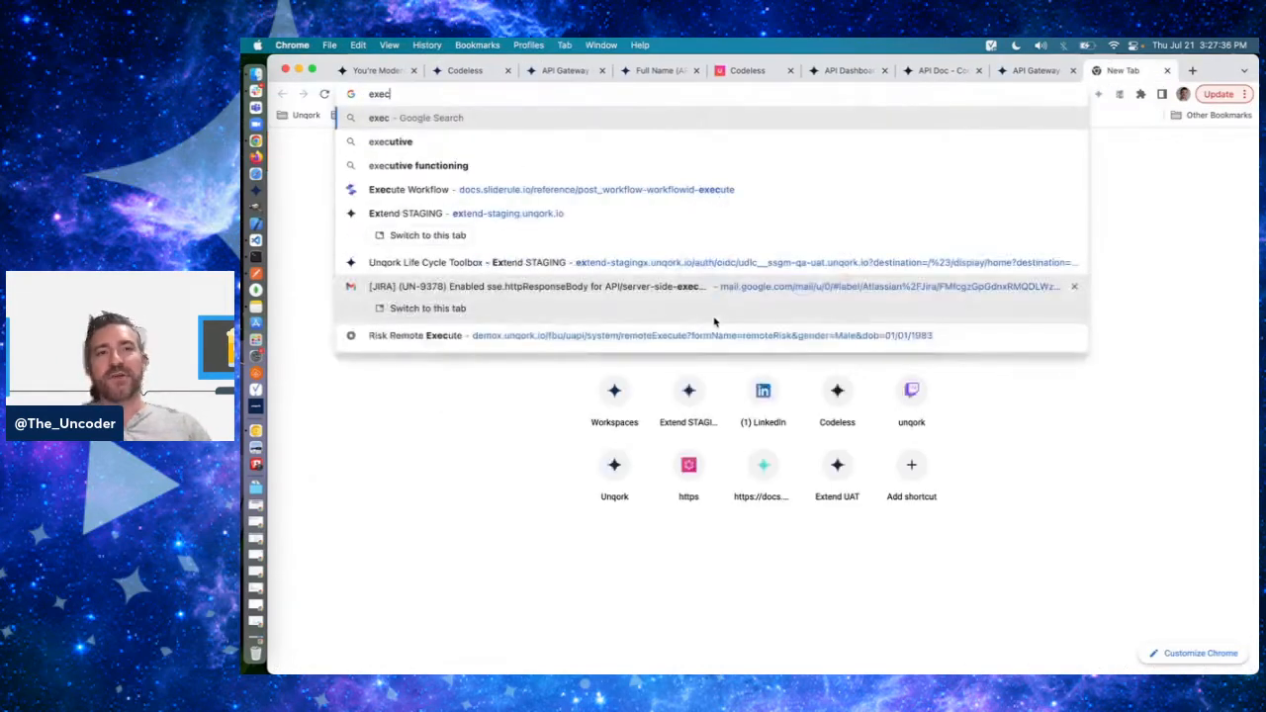
key("BackSpace")
key("BackSpace")
key("BackSpace")
key("BackSpace")
type("developers.unqork.io")
key("Return")
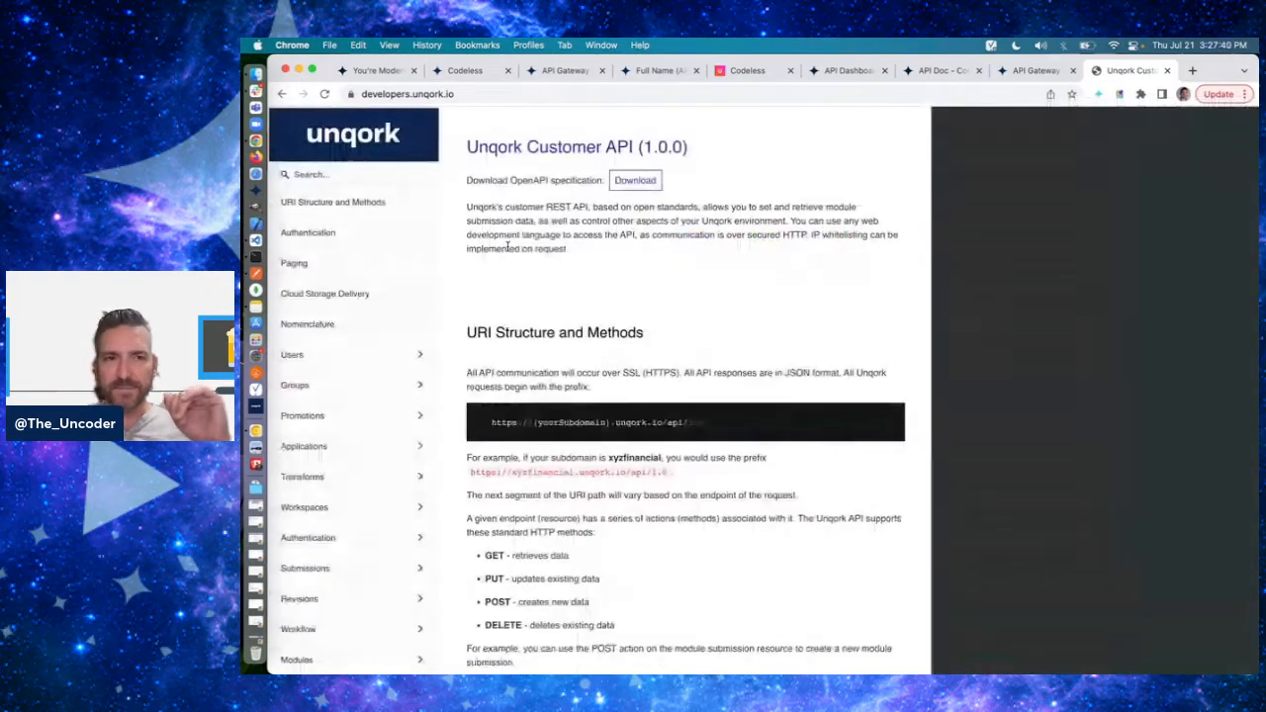
- Expand the Modules section of the Unqork Customer API documentation and open the Execute Module endpoint
scroll(415, 320, "down", 2)
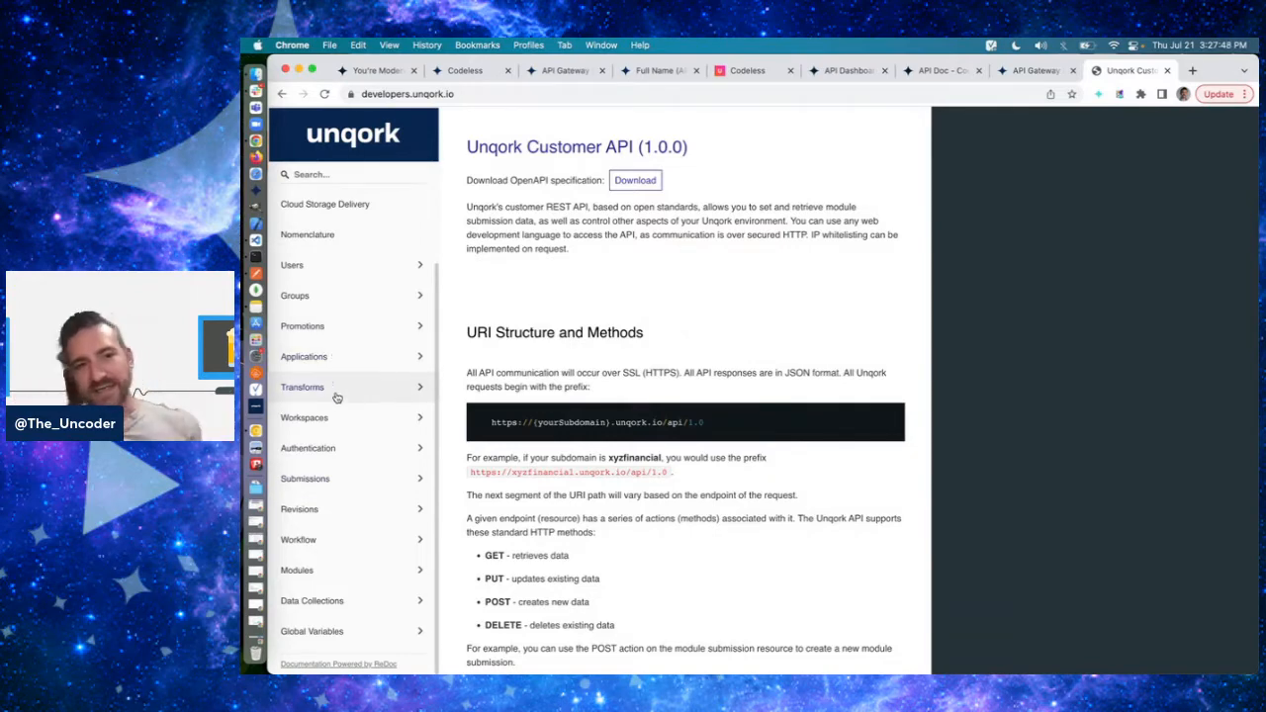
left_click(335, 570)
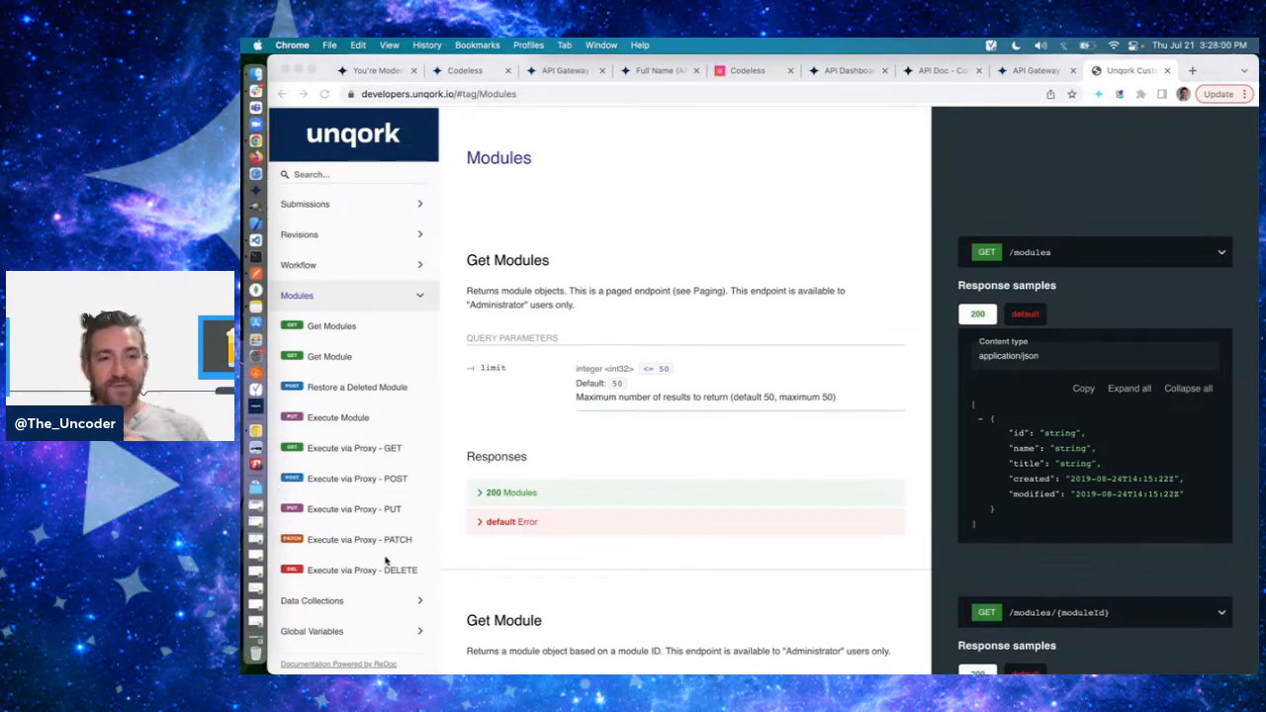
left_click(341, 418)
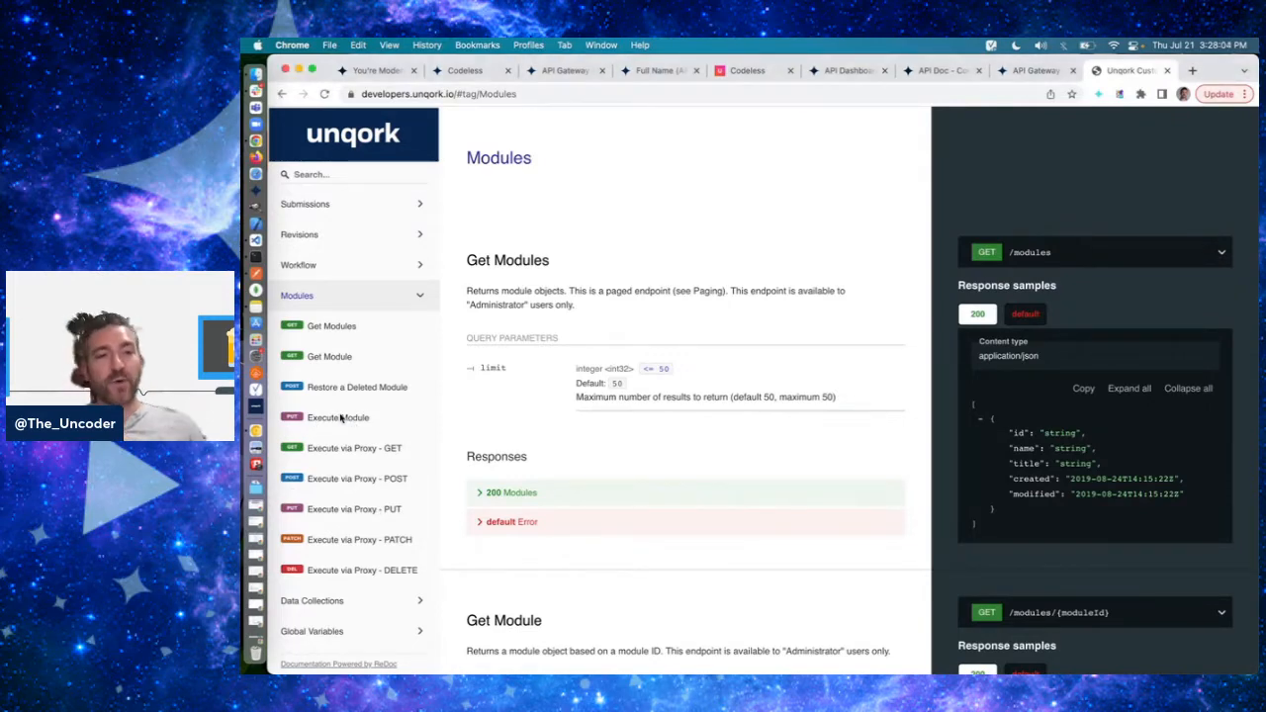
left_click(341, 418)
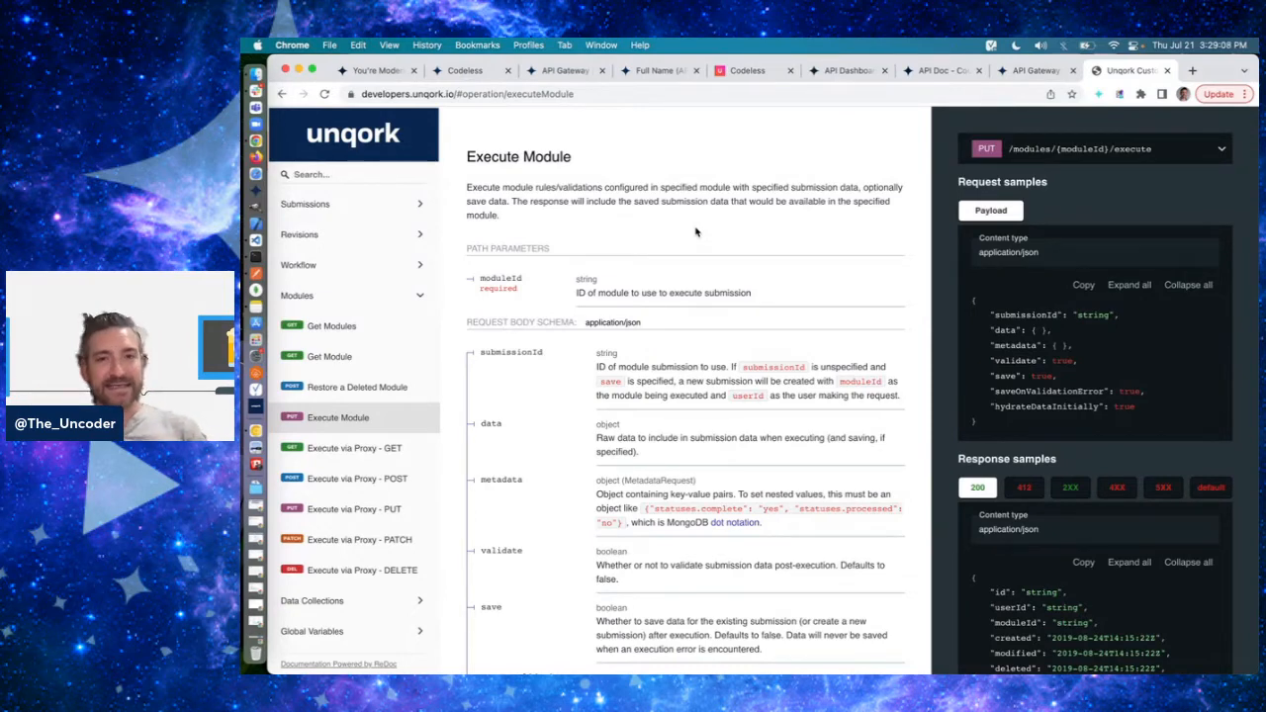
- Review the Execute via Proxy - GET description, trying a sample query string ?a=b in the page address and discarding it
left_click(394, 445)
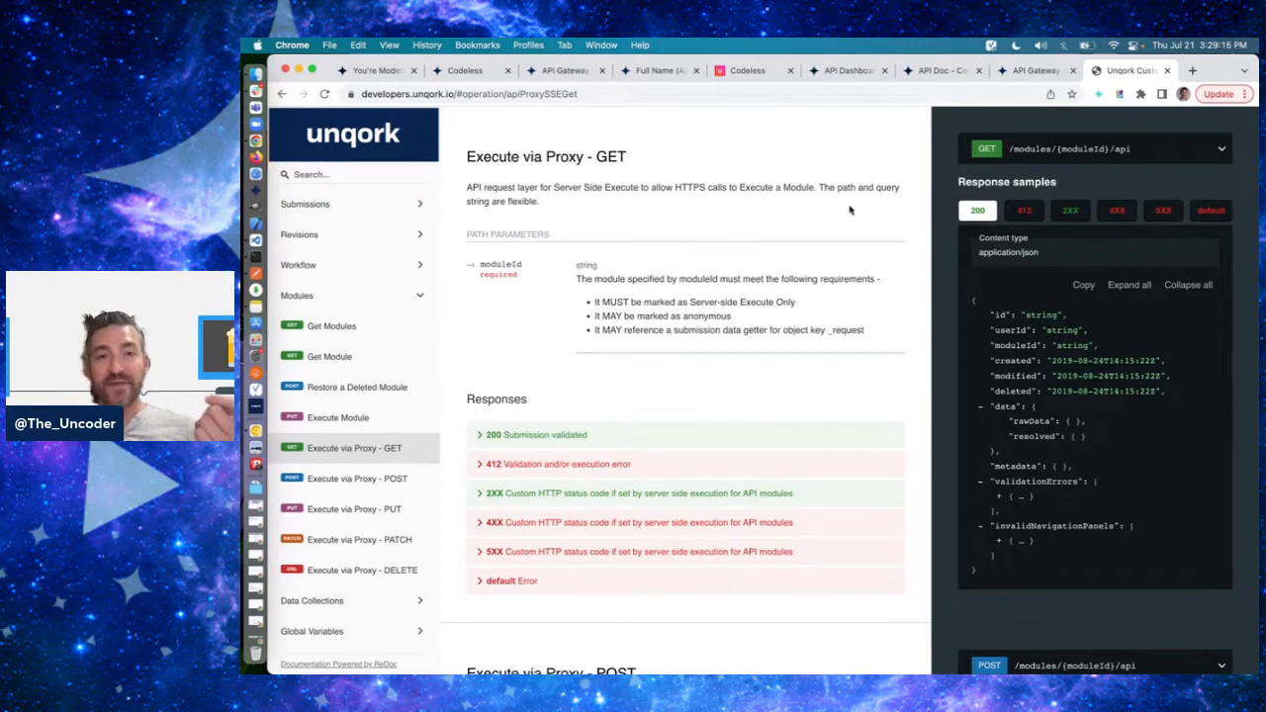
double_click(883, 187)
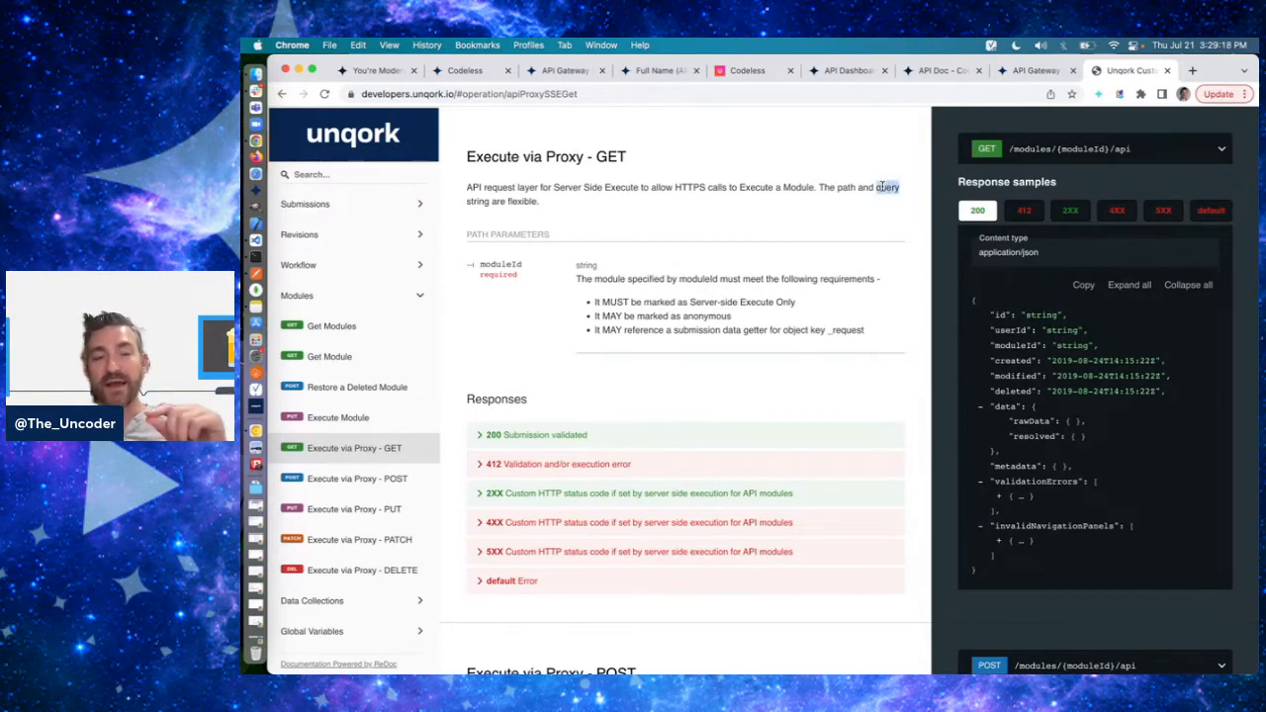
left_click(657, 95)
type("?")
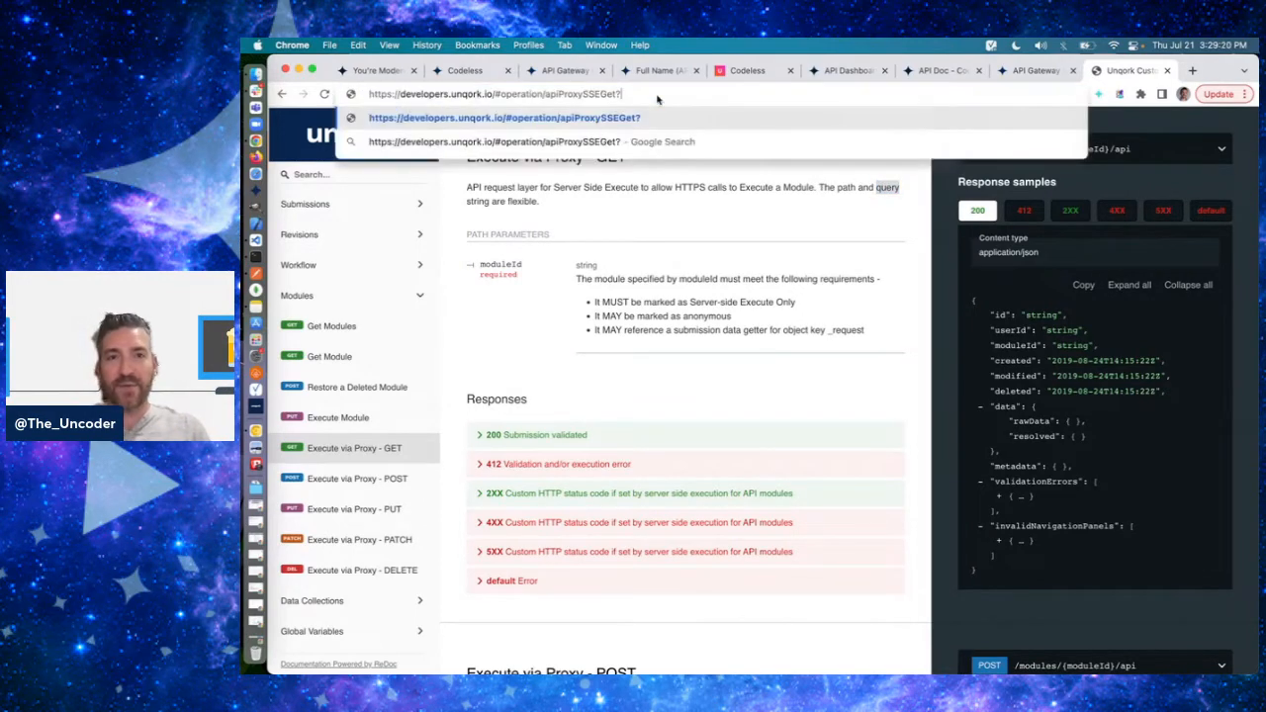
type("a=b")
key("BackSpace")
key("BackSpace")
key("BackSpace")
key("BackSpace")
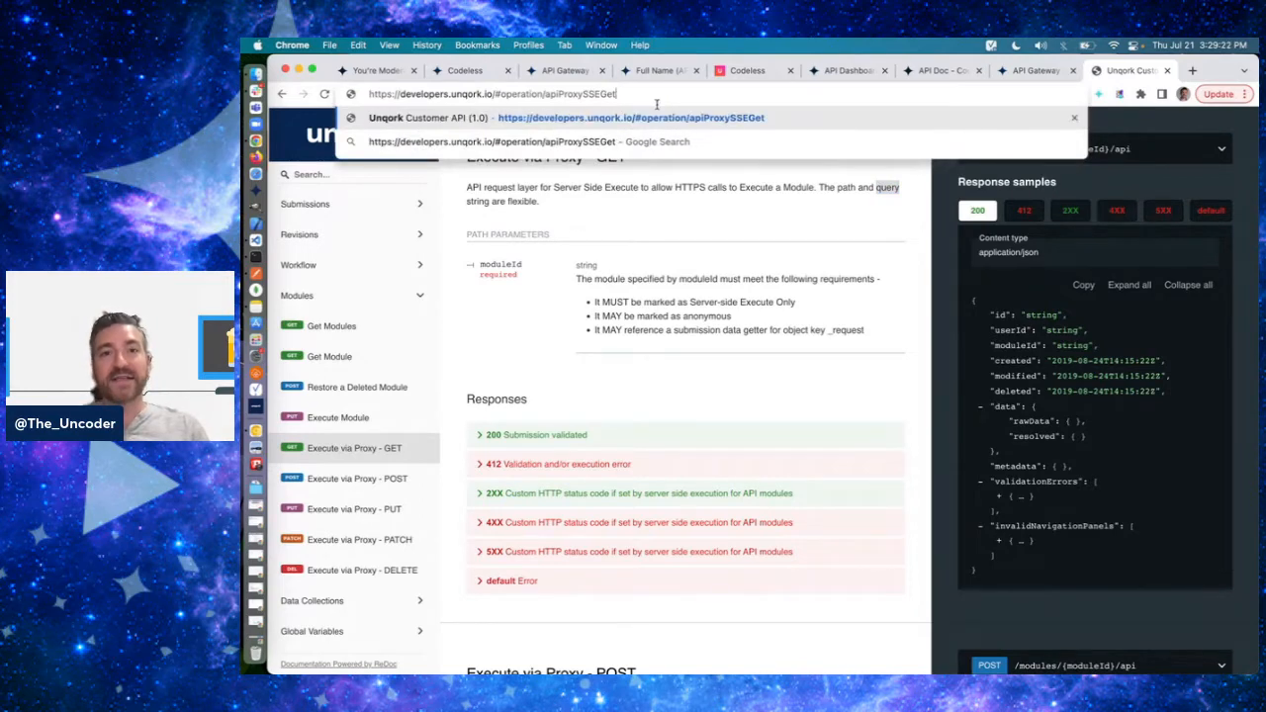
left_click(671, 187)
double_click(663, 187)
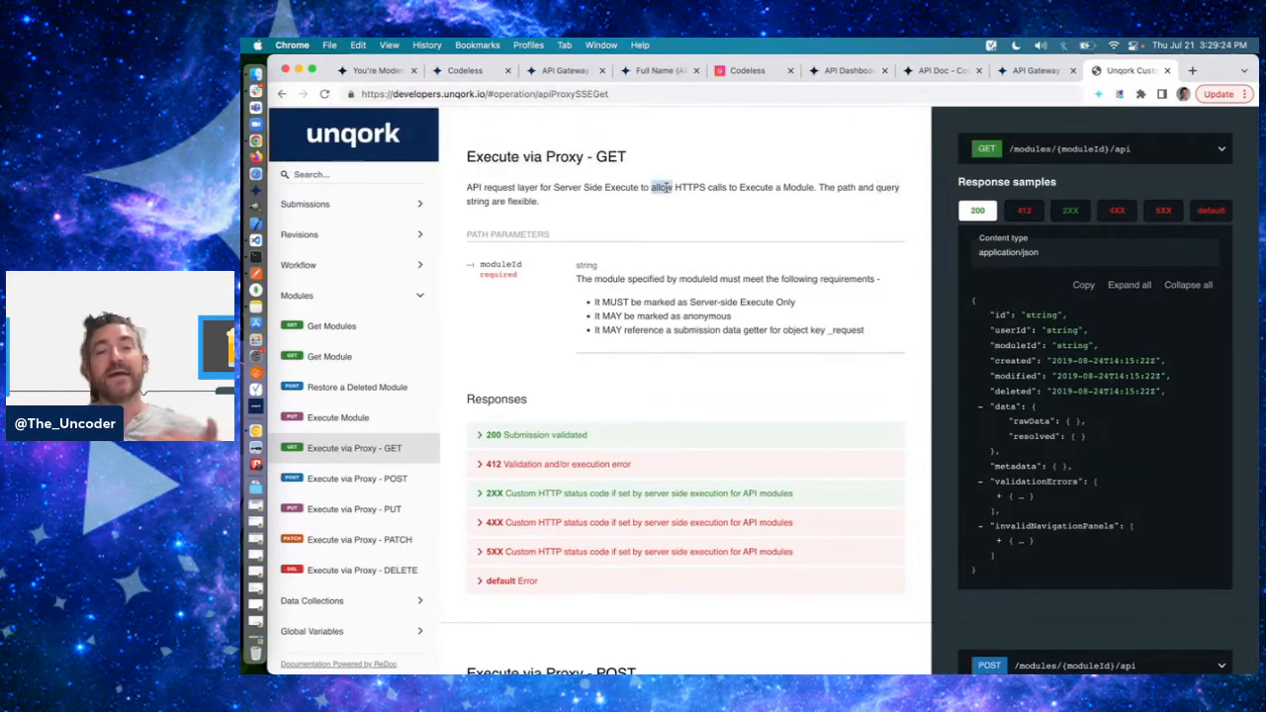
left_click(665, 187)
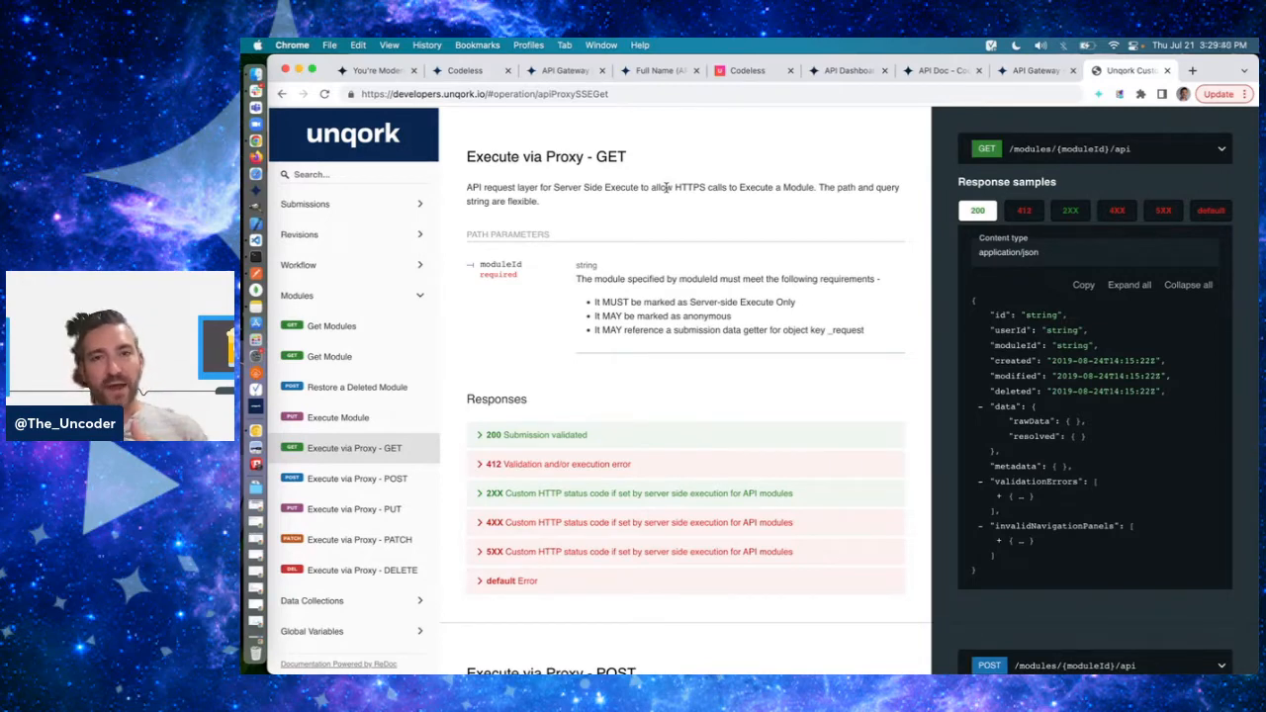
double_click(882, 187)
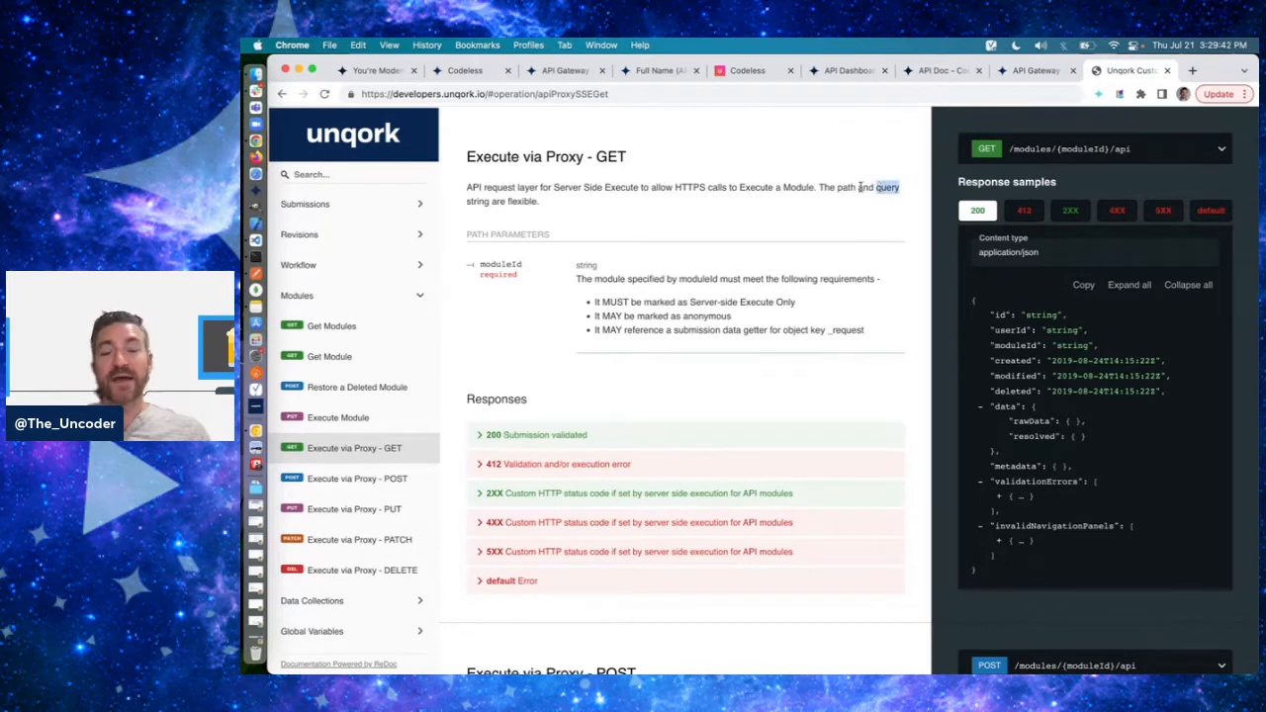
- Open google.com in a new tab and search for unqork as a query string example
key("super+t")
type("google.com")
key("Return")
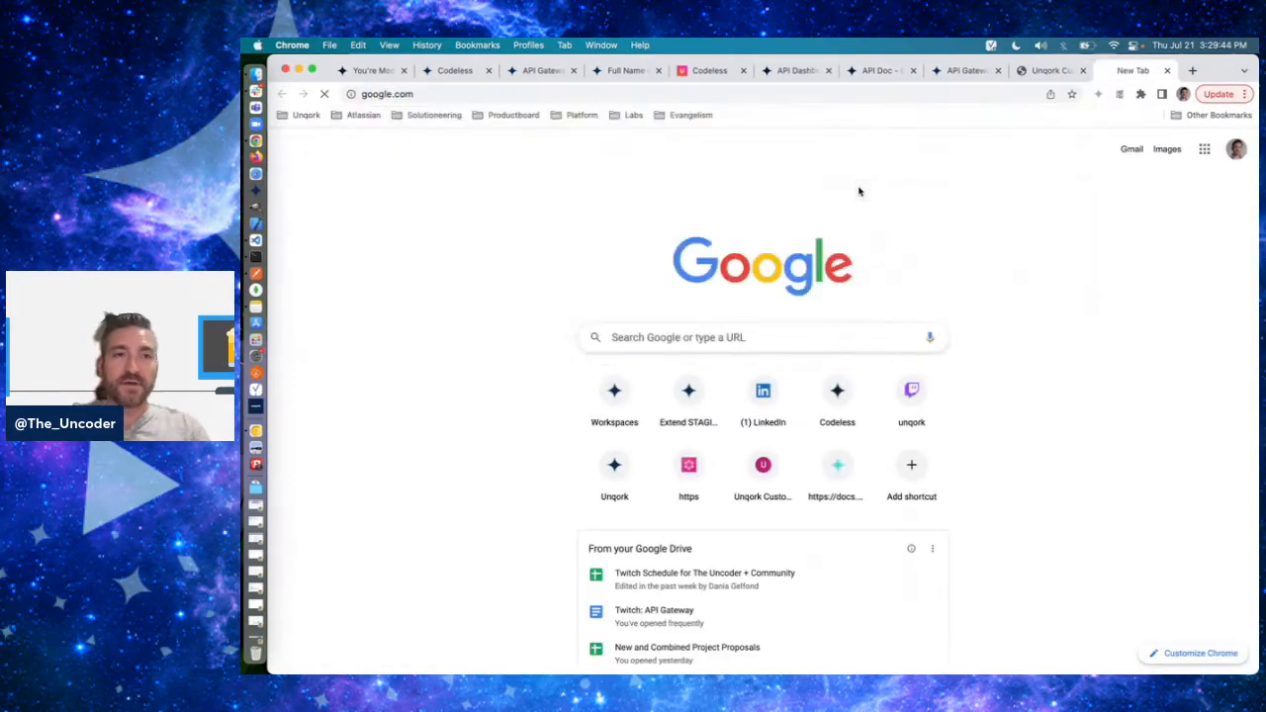
left_click(610, 371)
type("unqor")
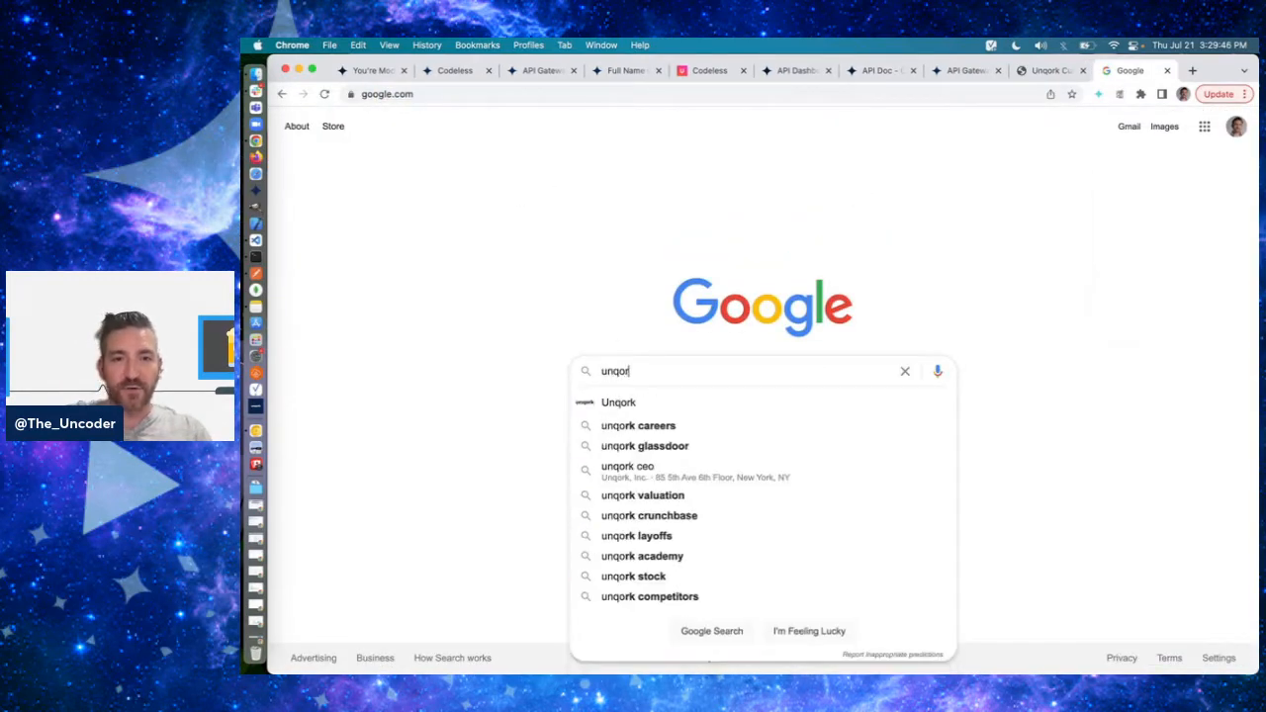
type("k")
key("Return")
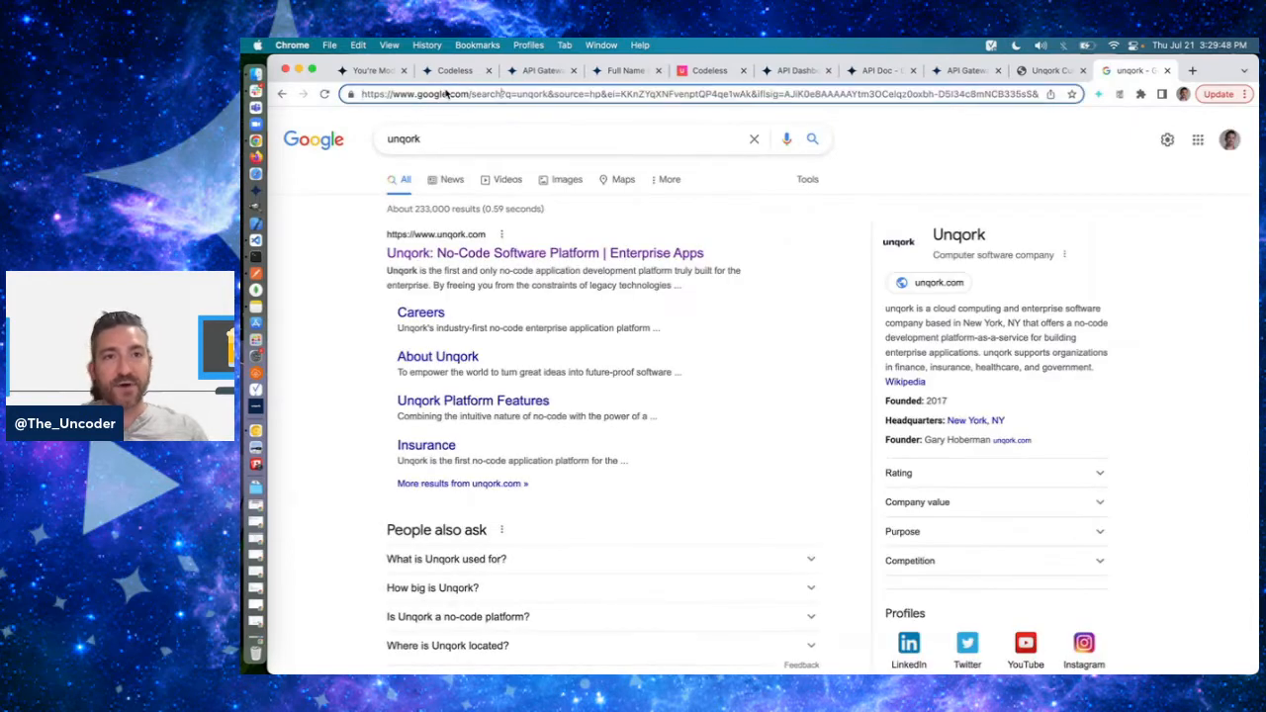
- Highlight the q=unqork query parameter in the search results URL and its value, and close the Google tab
left_click_drag(501, 93, 544, 93)
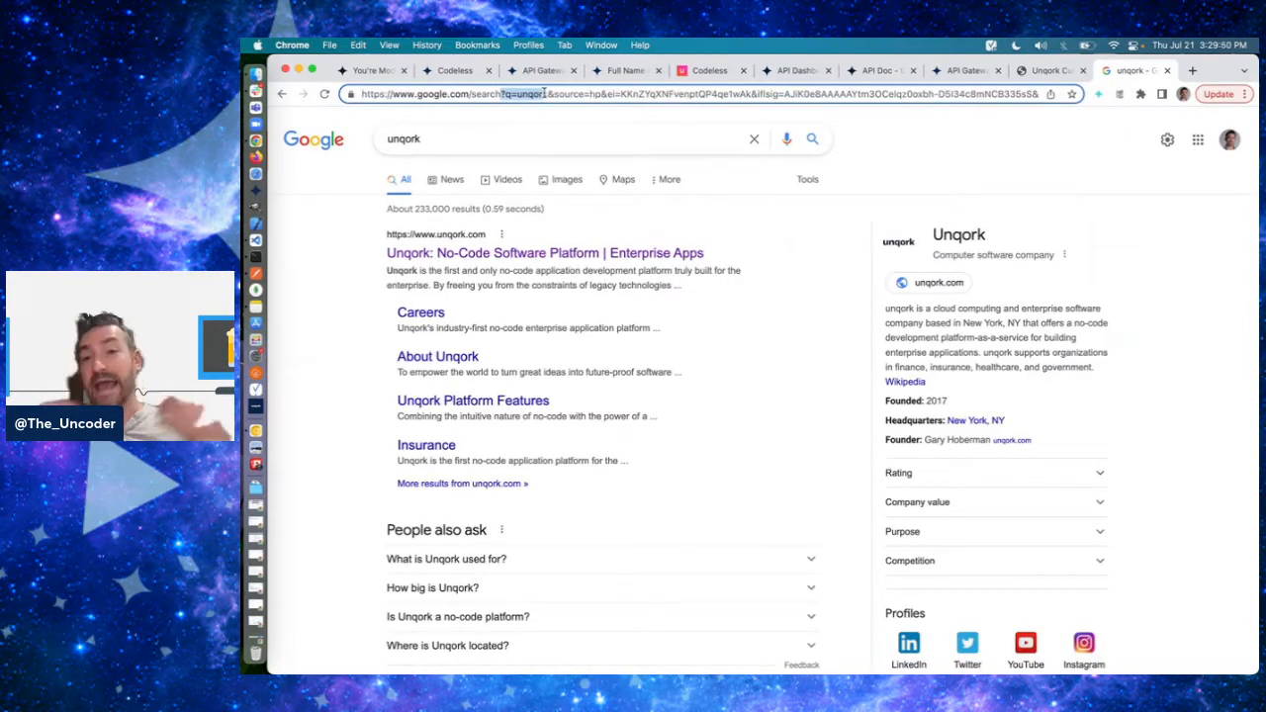
left_click(488, 94)
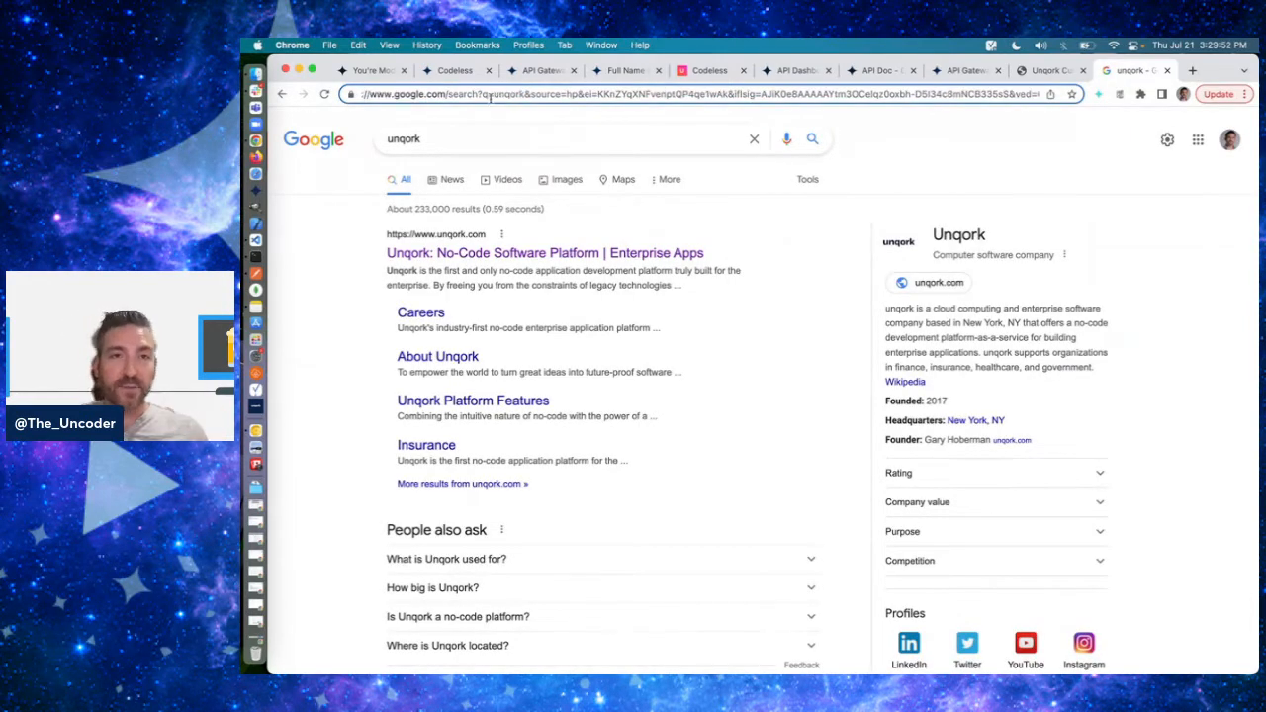
left_click_drag(493, 94, 525, 94)
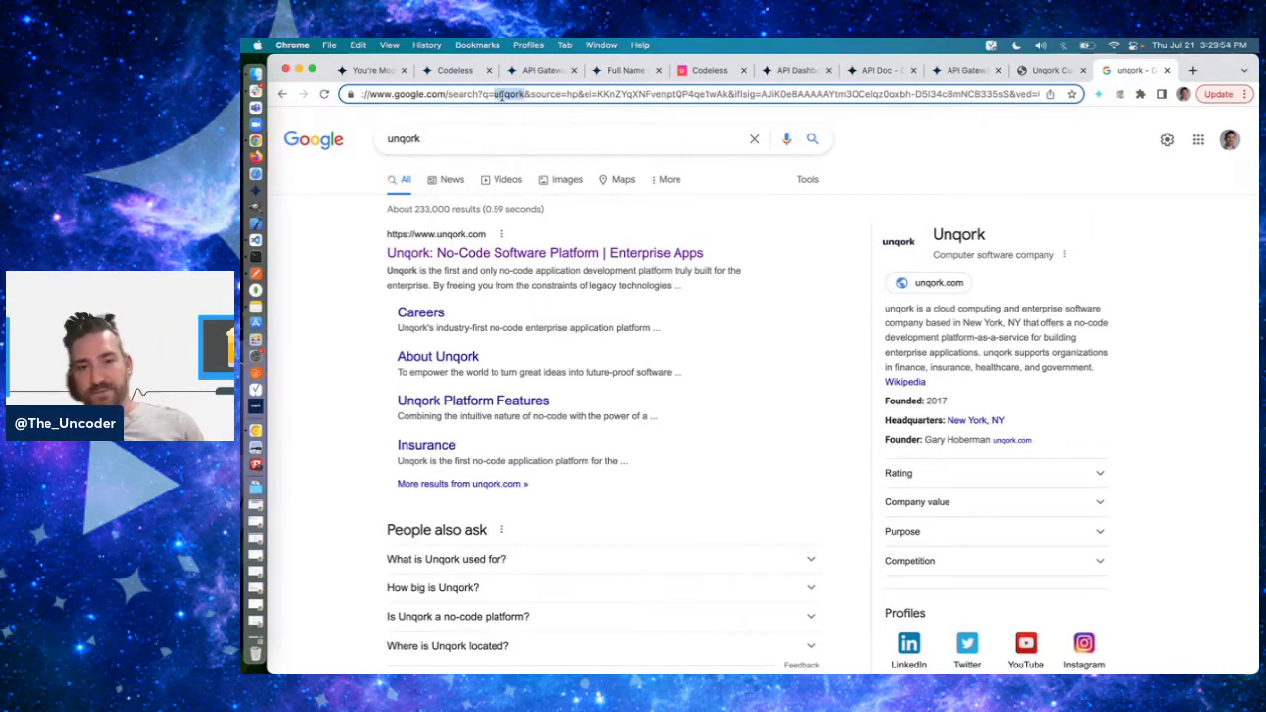
left_click(1167, 70)
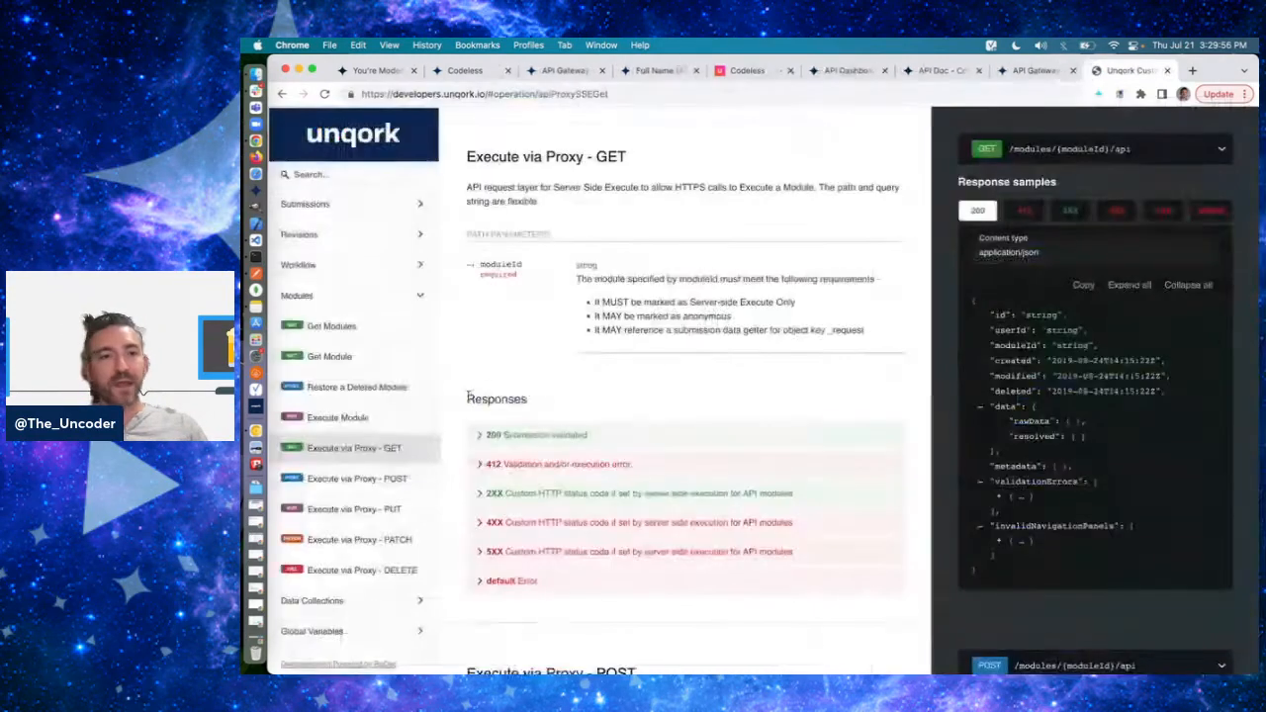
- Open the Execute via Proxy - POST documentation and examine the request formats its description allows
left_click(376, 479)
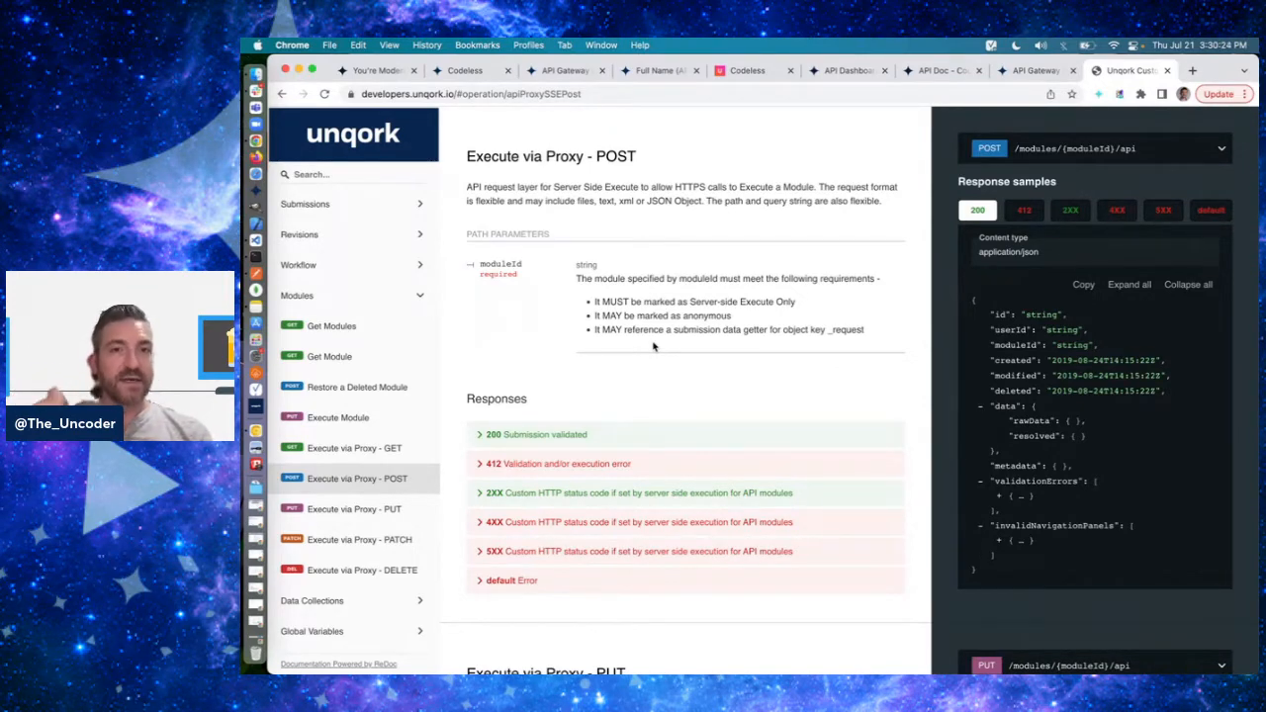
double_click(688, 201)
left_click(683, 201)
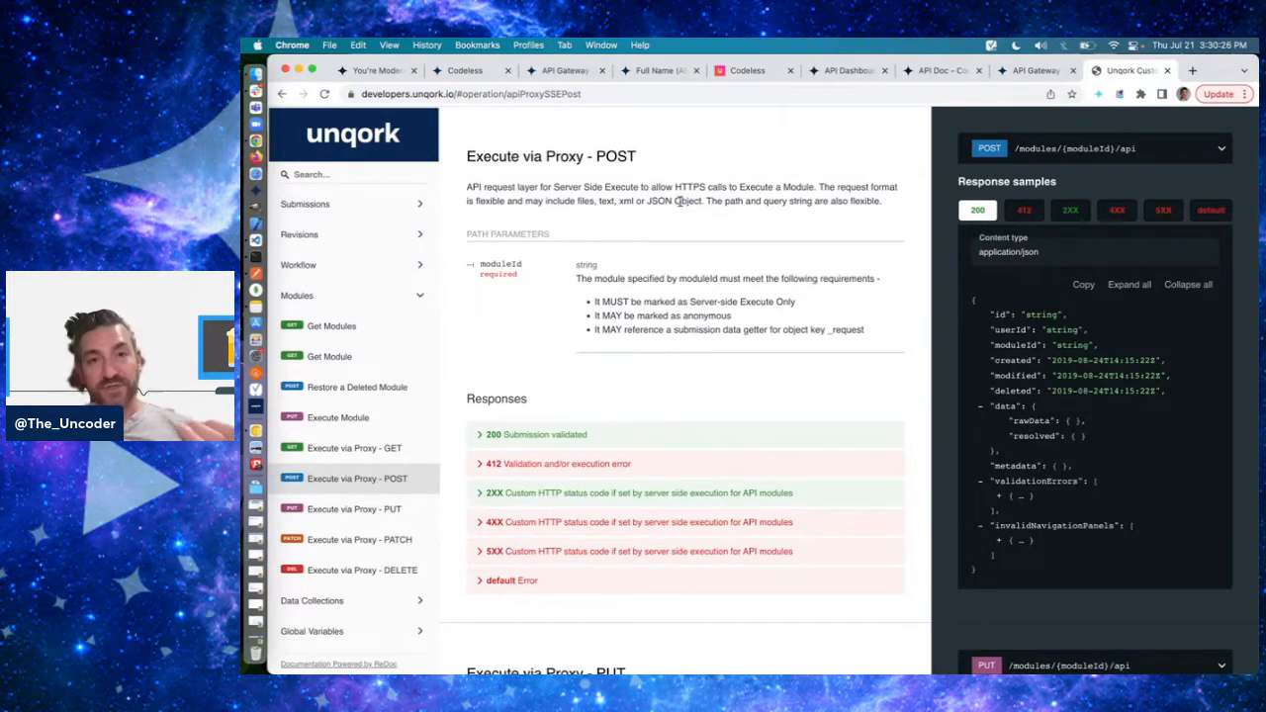
double_click(682, 201)
left_click(678, 200)
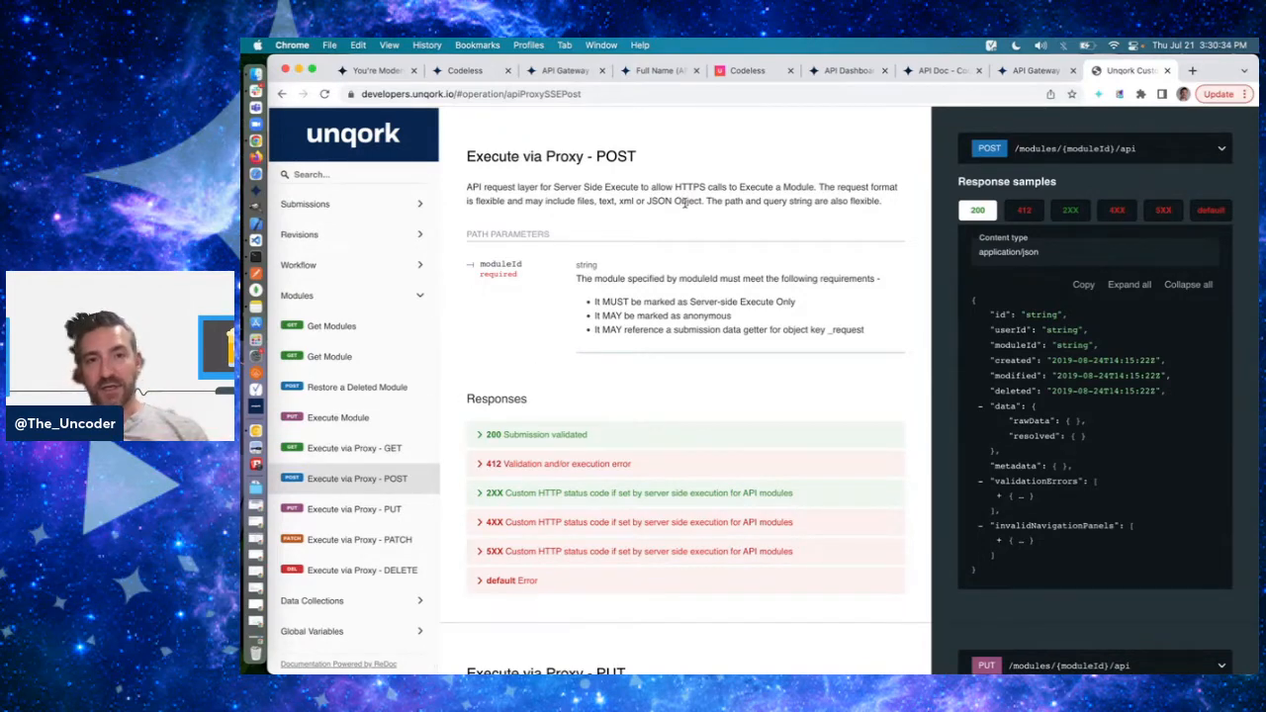
triple_click(685, 202)
left_click(685, 201)
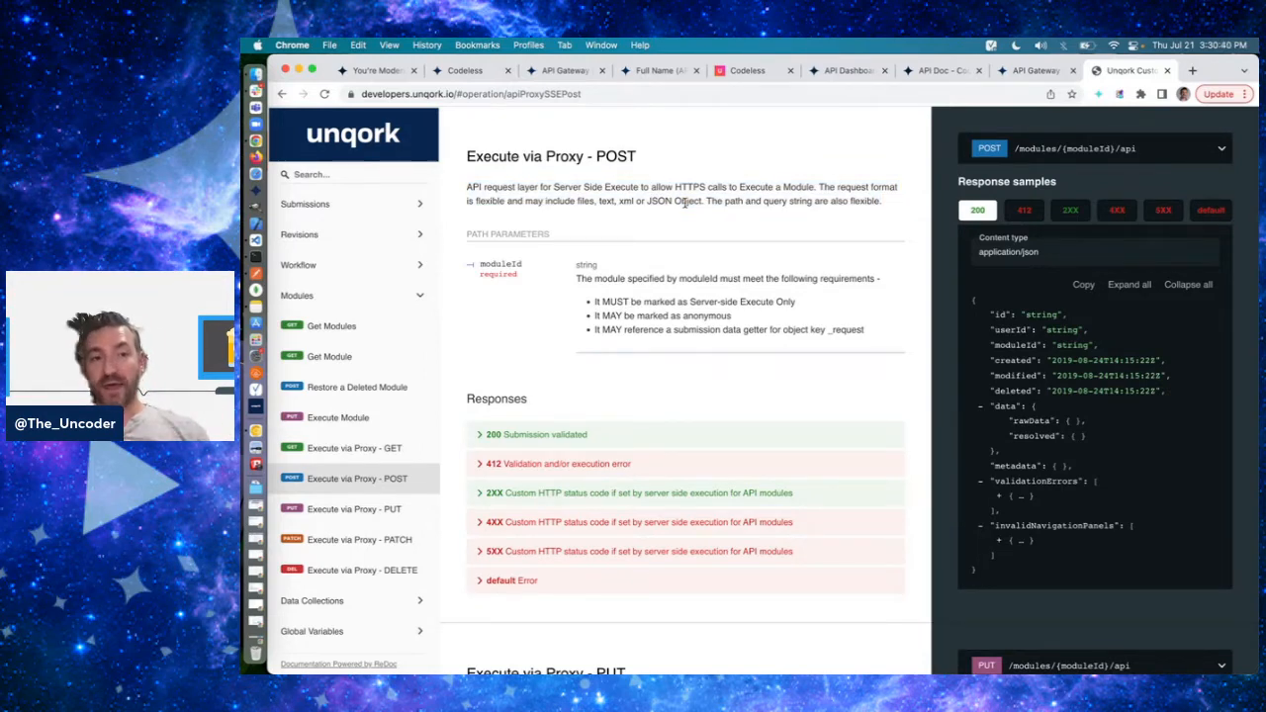
- Compare the Execute via Proxy - GET description with the request format text of Execute via Proxy - POST
left_click(376, 448)
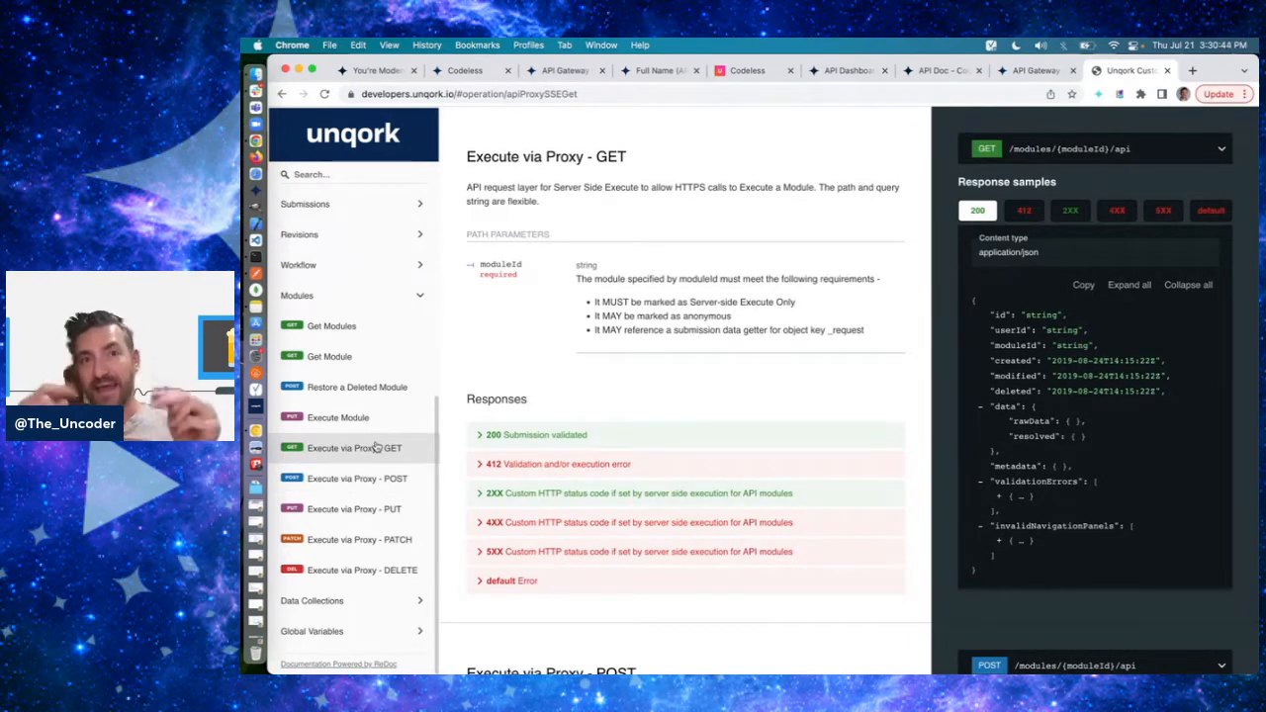
left_click(369, 484)
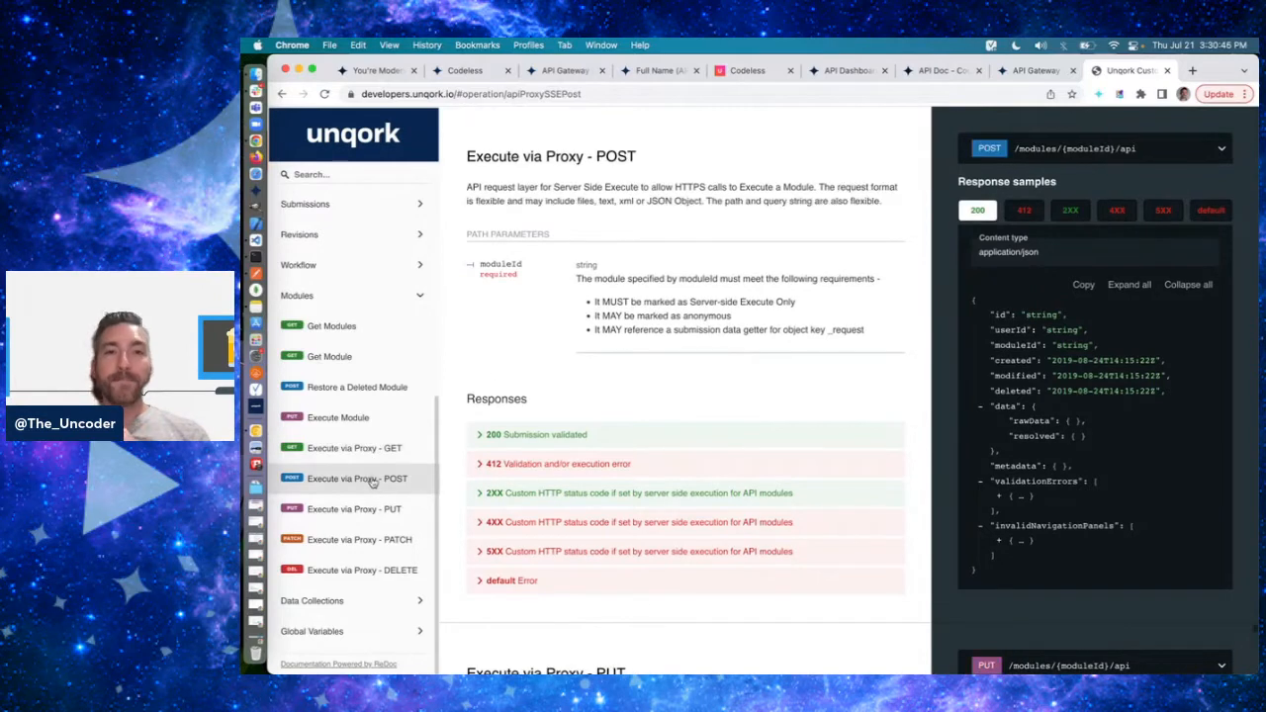
double_click(688, 197)
left_click(684, 198)
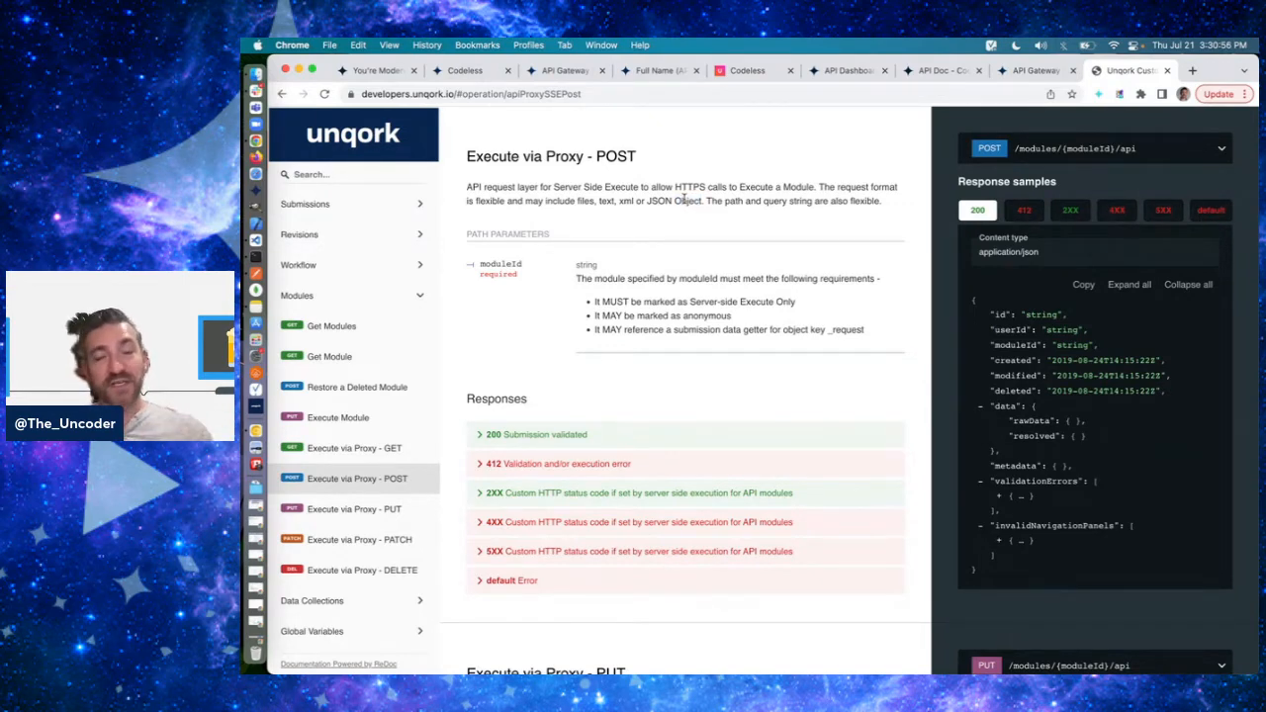
- Reopen the Execute via Proxy - GET documentation, append the sample query string ?fjdkalf;jdklas; to its URL, and remove it
left_click(388, 448)
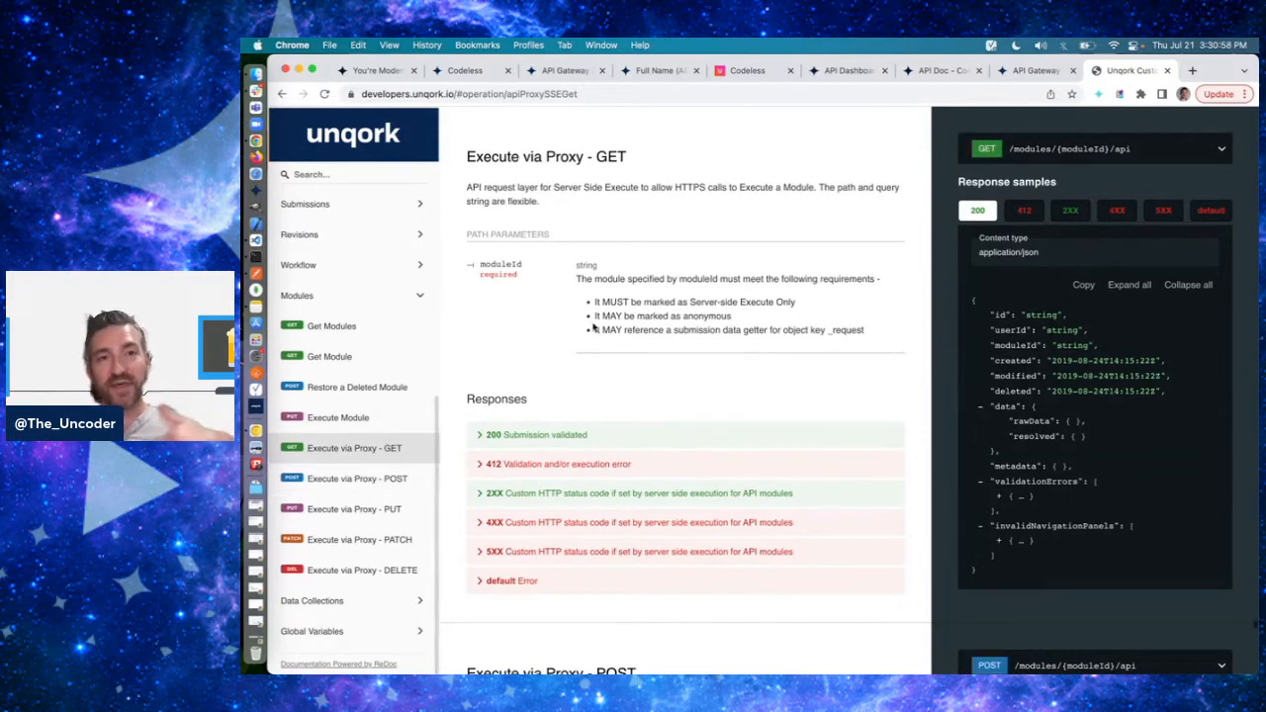
left_click(623, 94)
type("?fjdkalf;jdklas;")
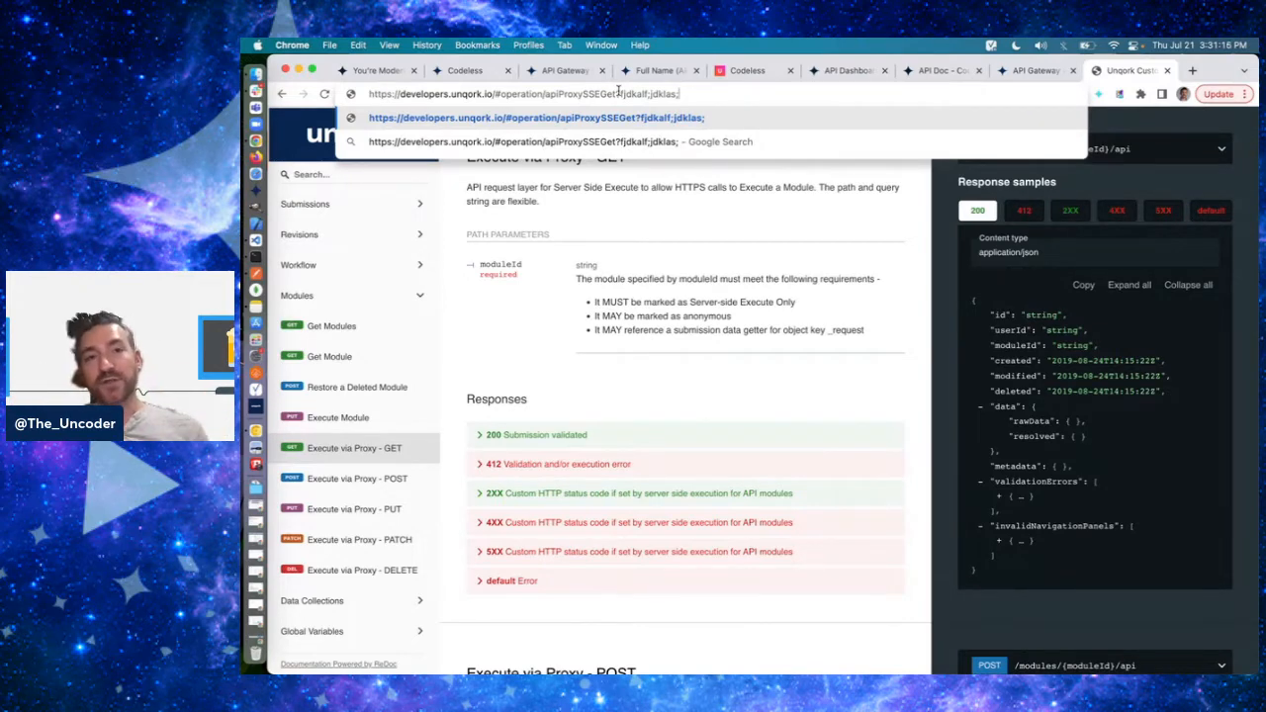
key("shift+super+Right")
key("BackSpace")
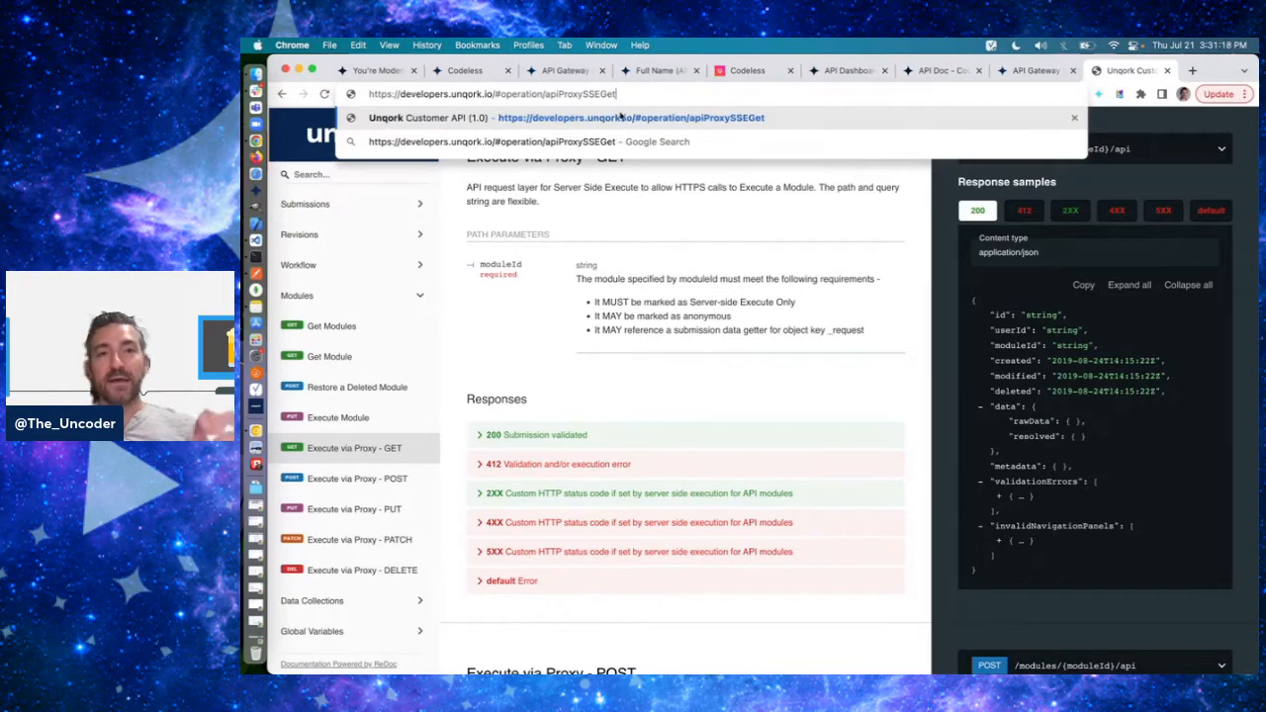
left_click(634, 208)
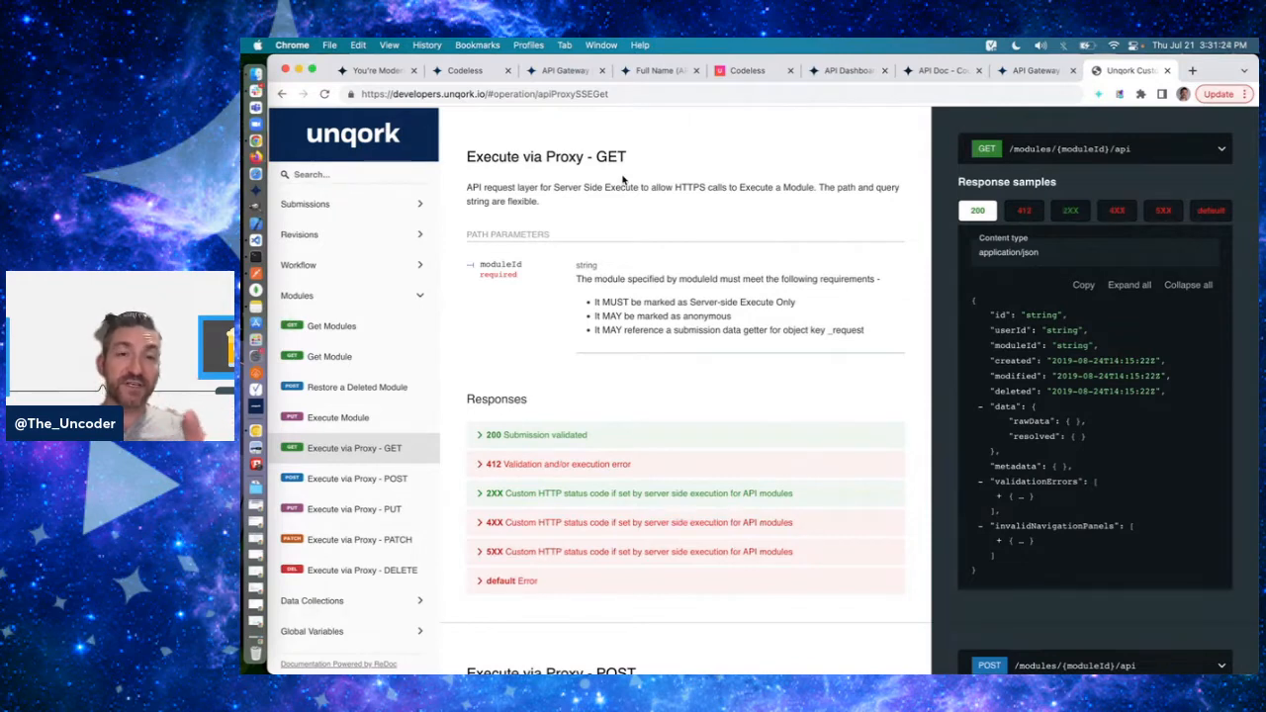
- Return to the Execute via Proxy - POST documentation and point out the JSON Object wording in its description
left_click(402, 478)
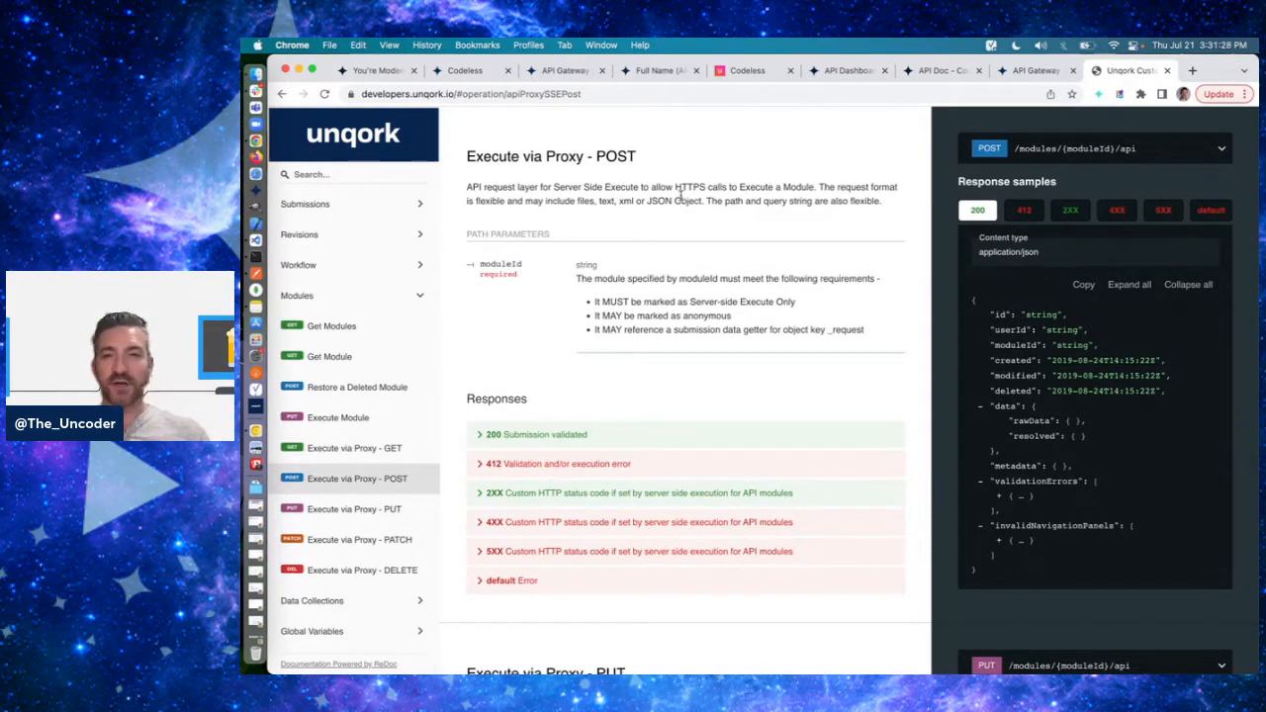
double_click(680, 196)
left_click(680, 196)
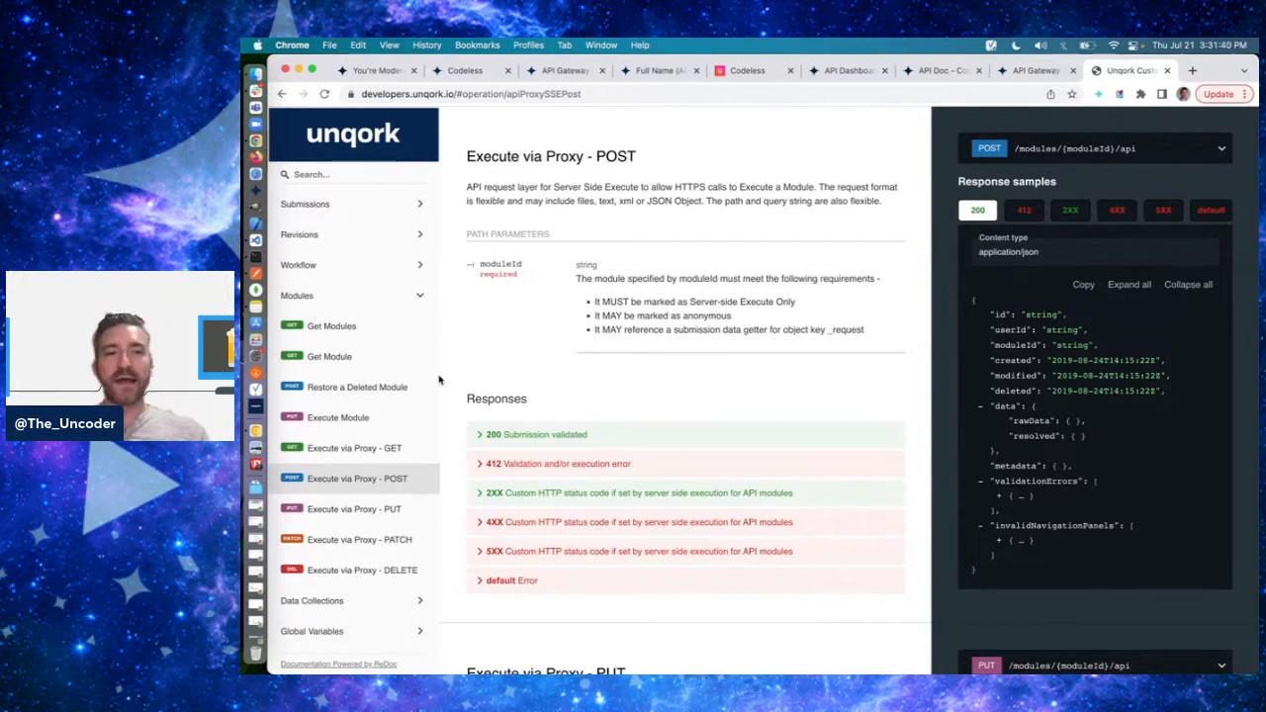
- Review the Execute via Proxy documentation for PUT, DELETE and PATCH, and return to PUT
left_click(361, 509)
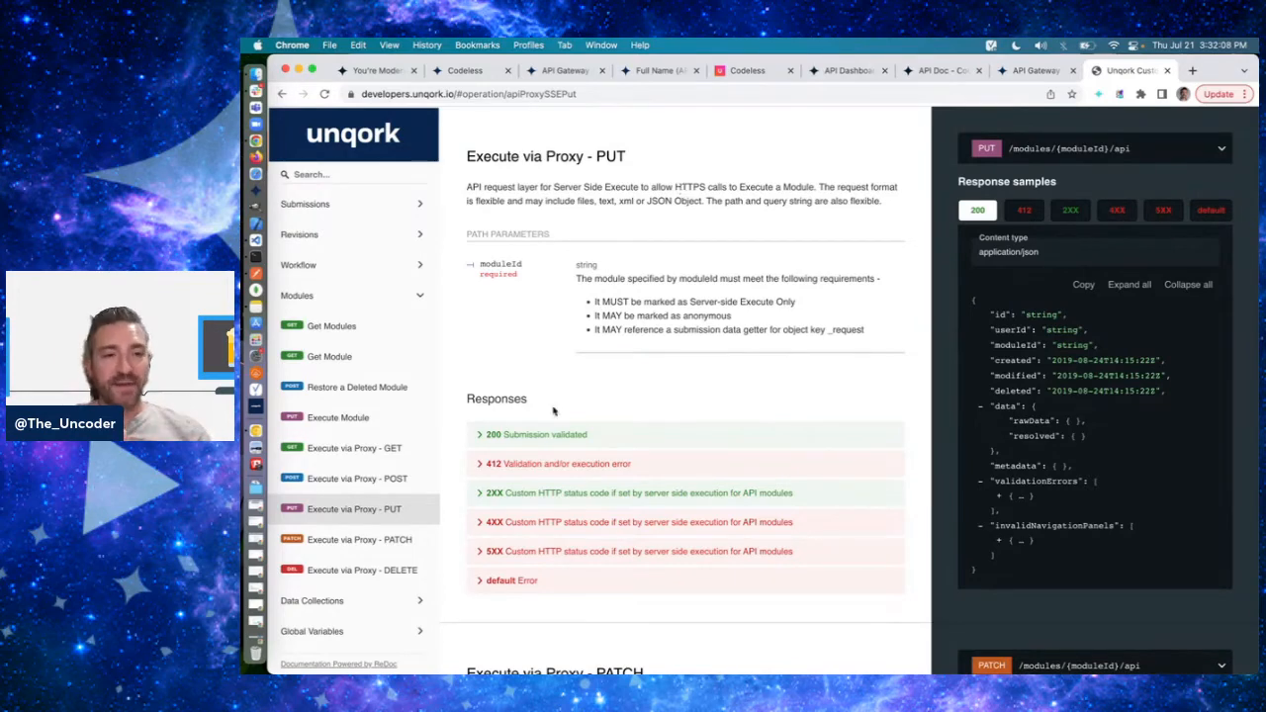
left_click(368, 570)
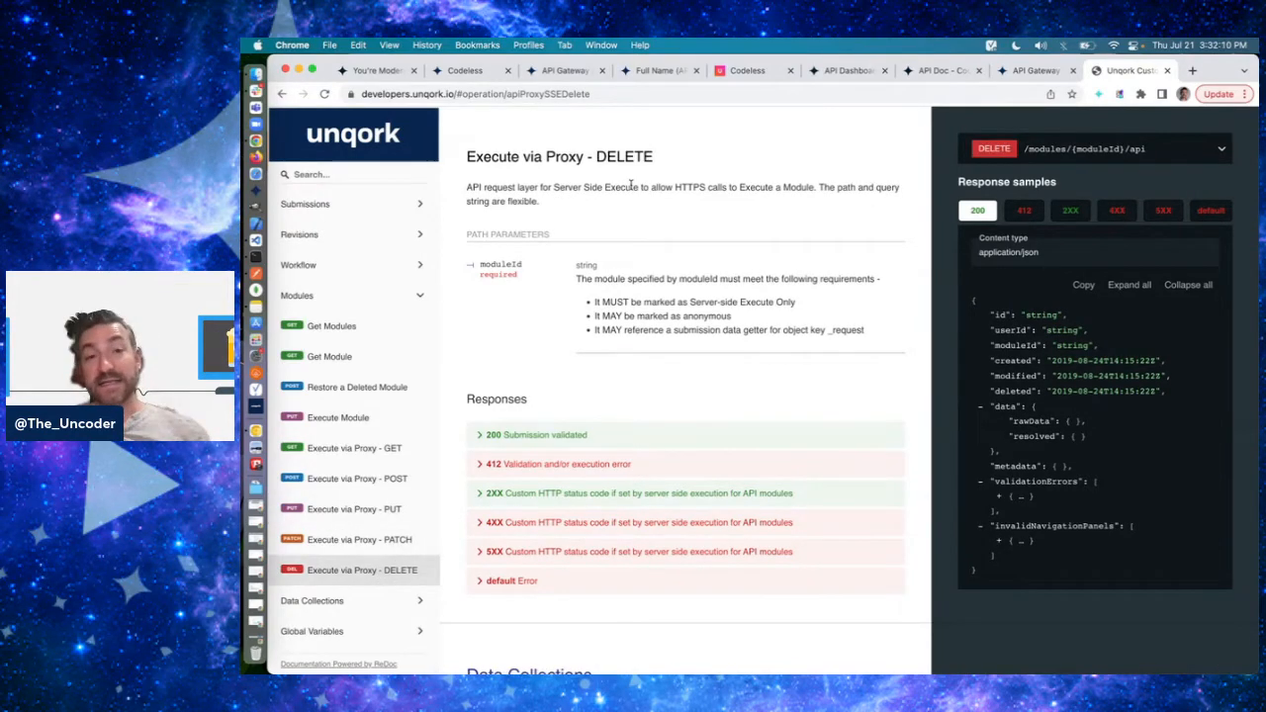
left_click(381, 539)
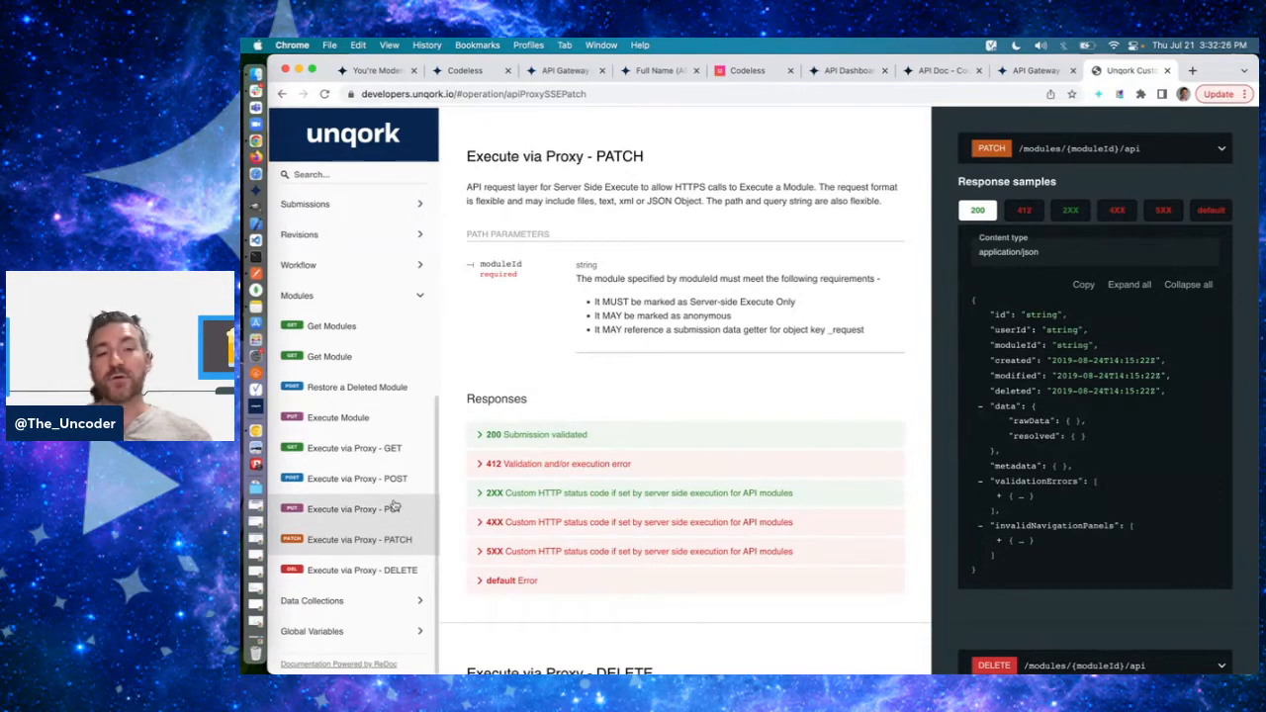
left_click(354, 508)
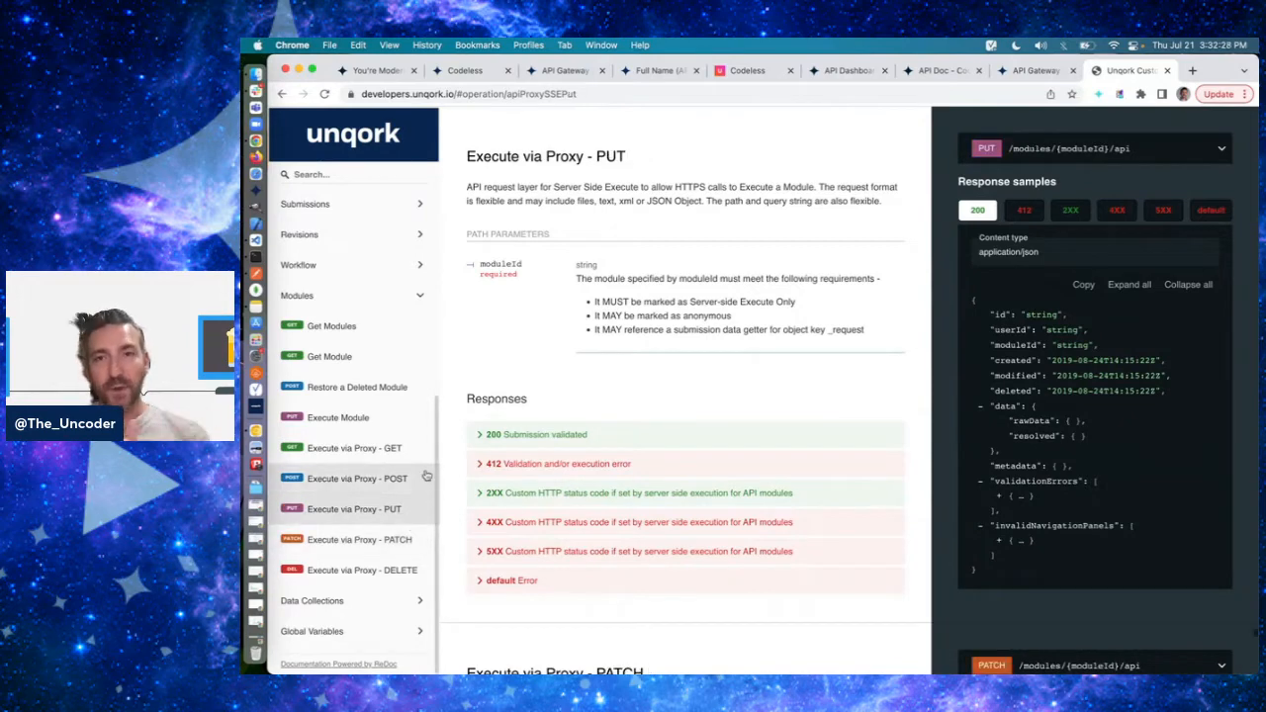
- Point out the words Object and Execute in the Execute via Proxy - PUT description
double_click(679, 200)
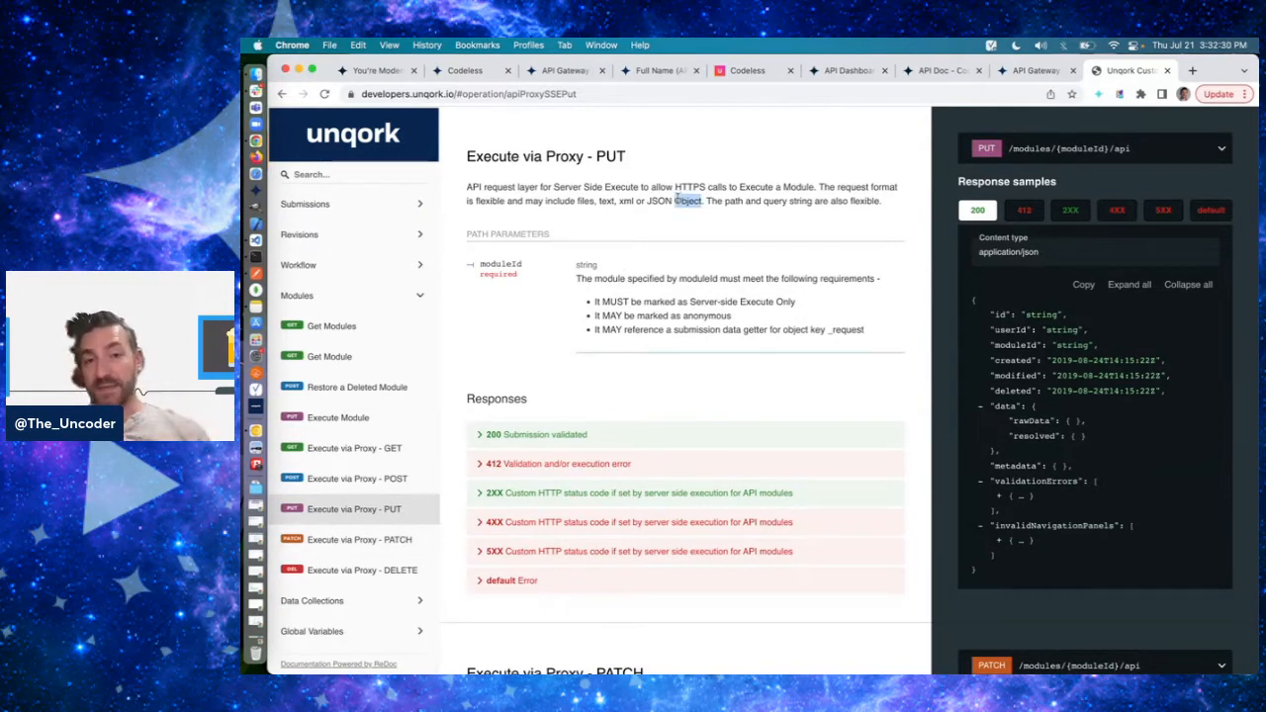
left_click(679, 199)
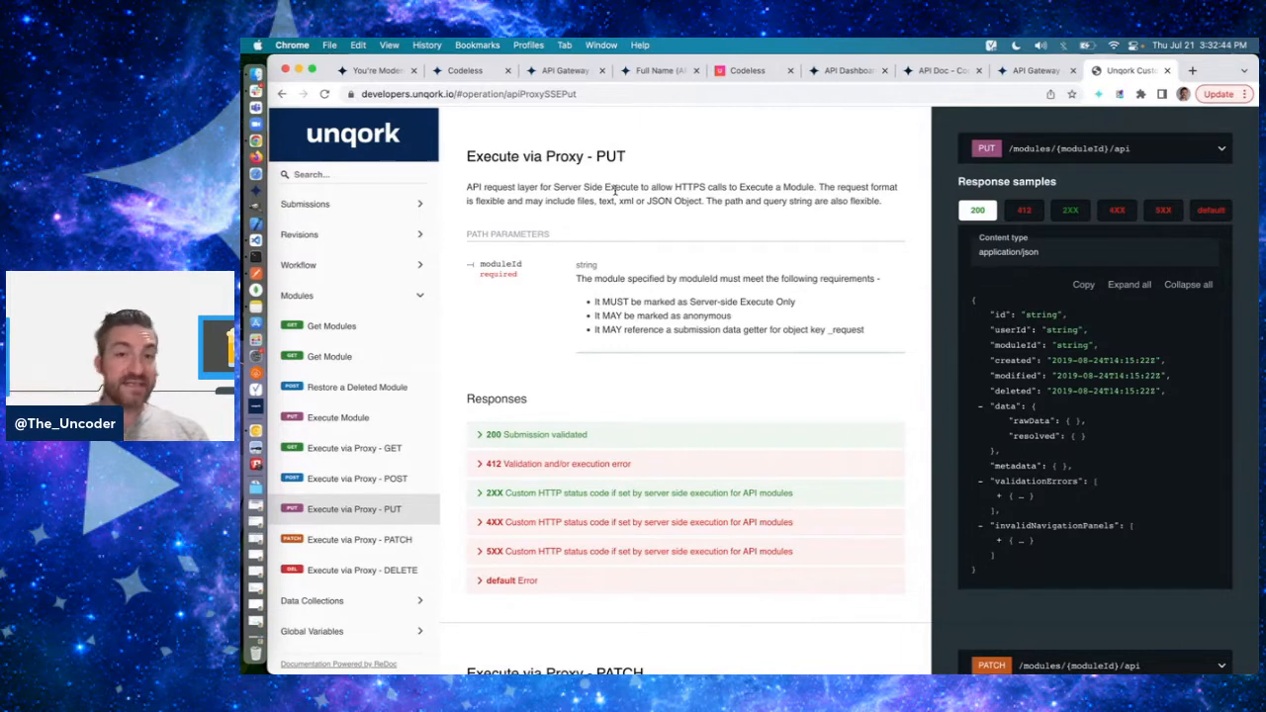
double_click(622, 188)
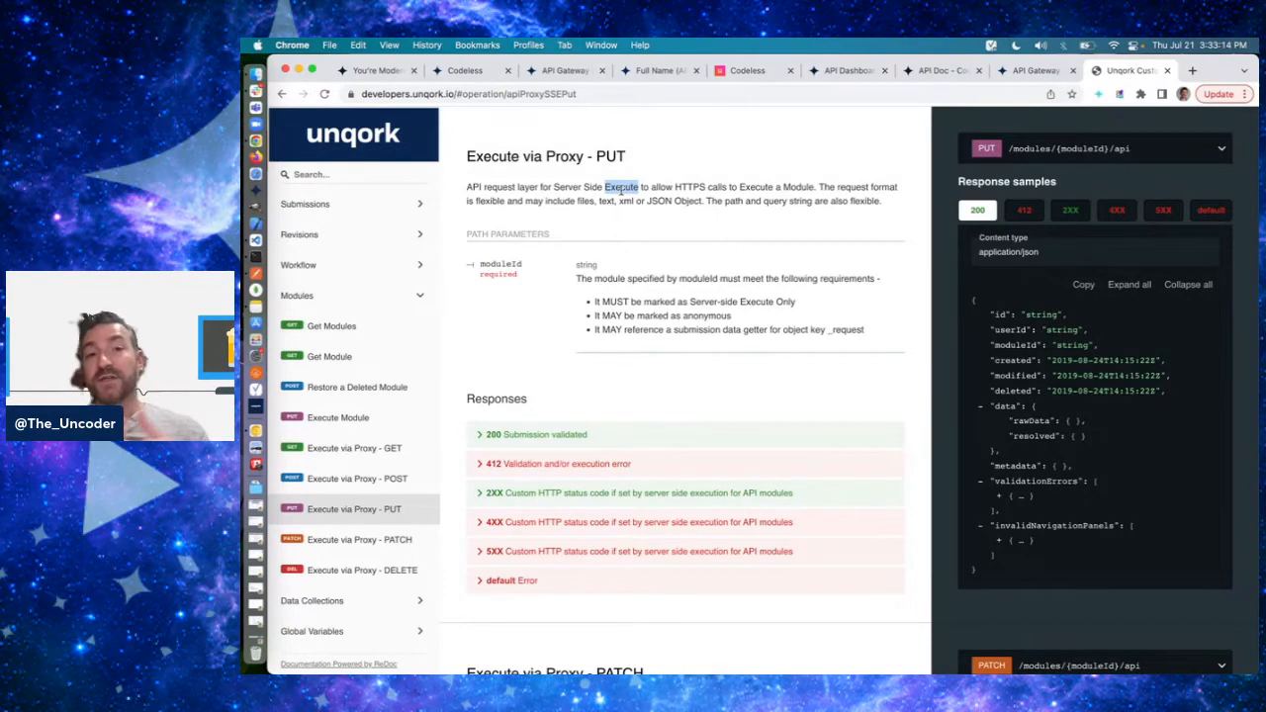
- Review the Execute via Proxy - PATCH and DELETE documentation, highlighting the word DELETE in the latter's heading
left_click(386, 540)
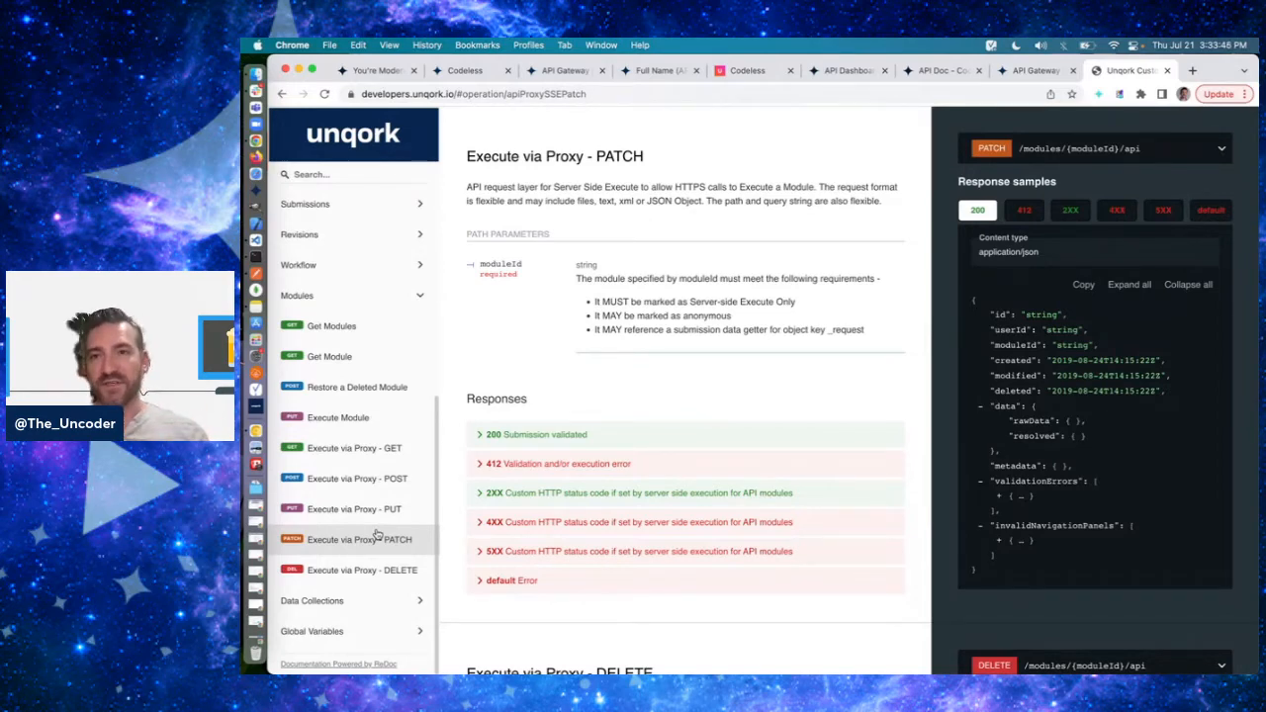
left_click(353, 571)
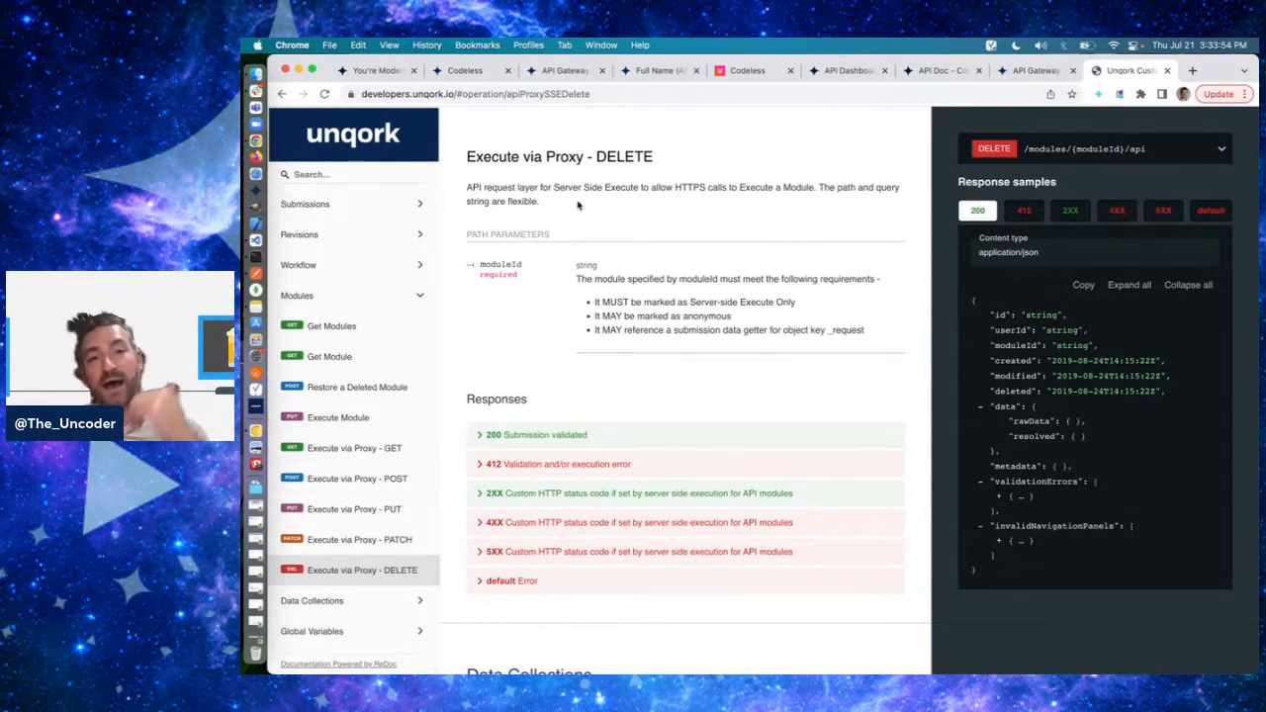
double_click(621, 159)
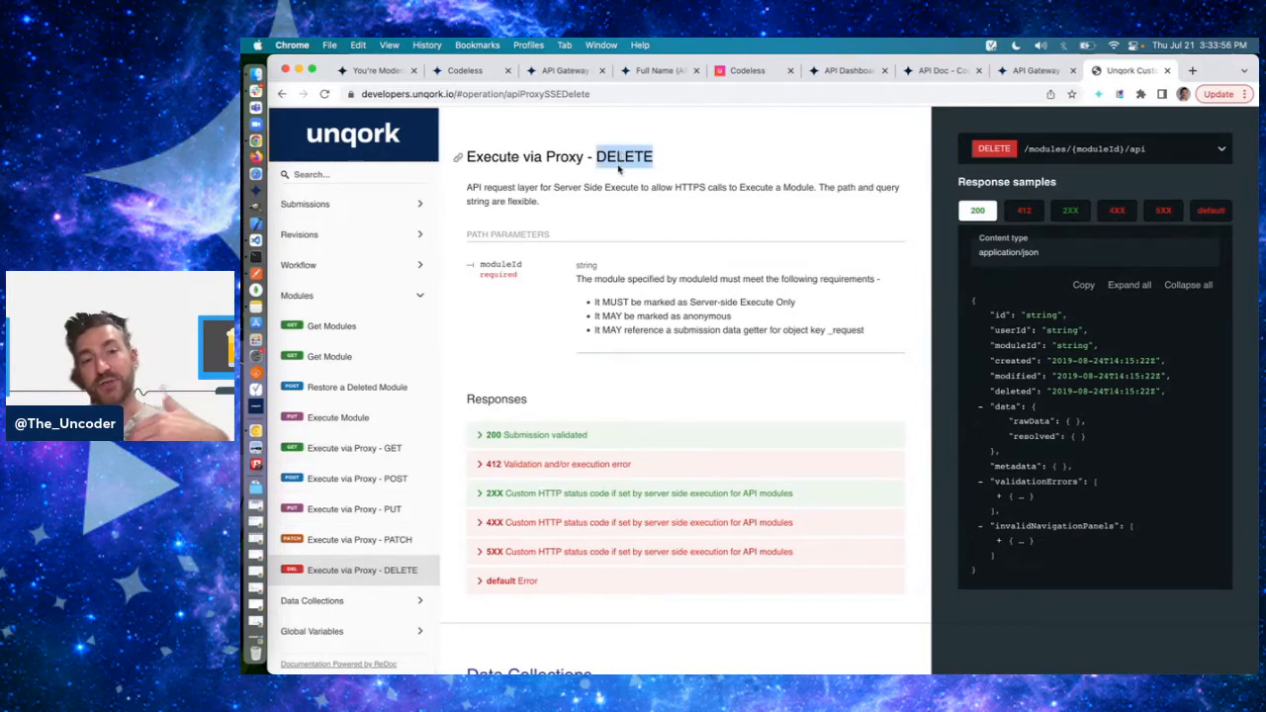
left_click(619, 169)
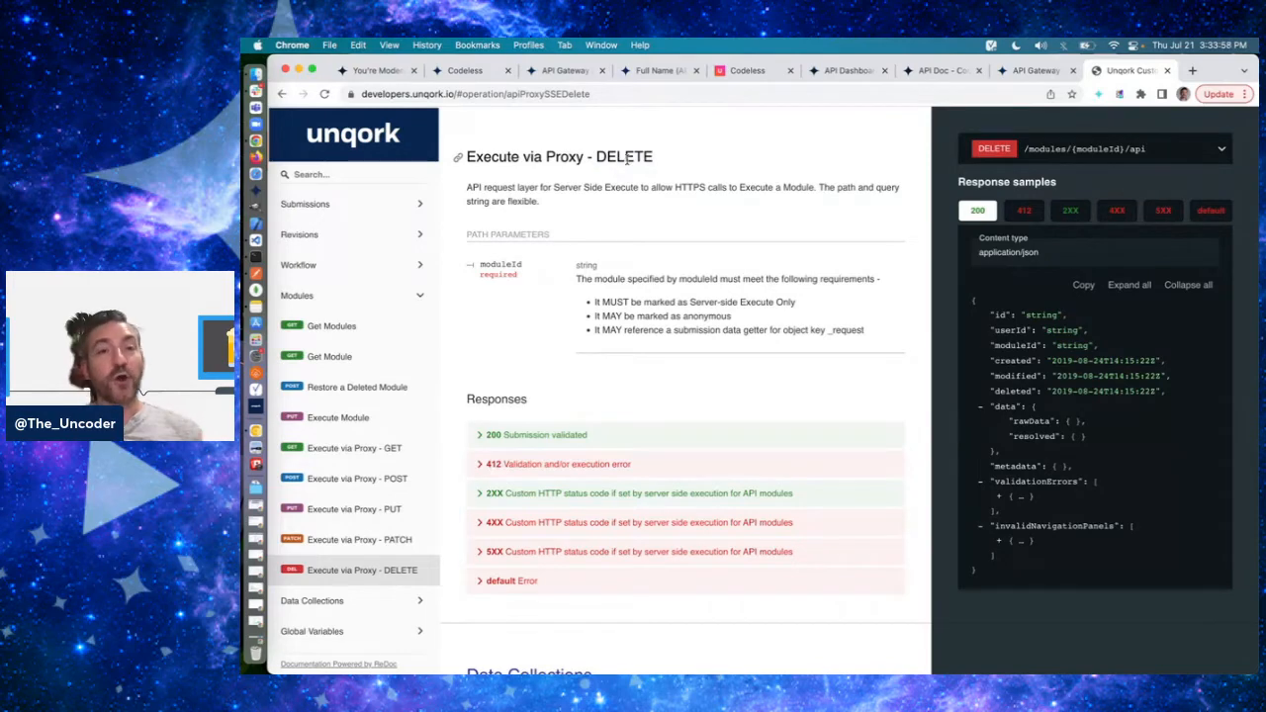
double_click(627, 159)
left_click(631, 187)
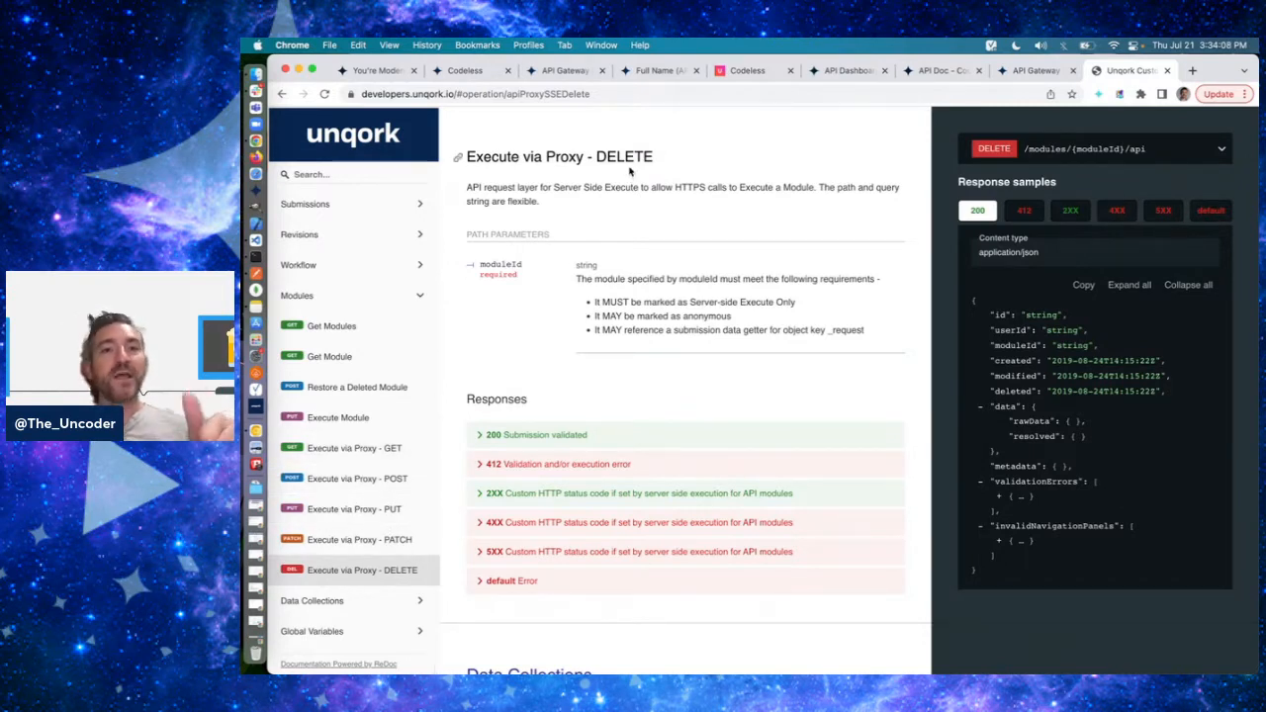
- Switch to the API Gateway application's module list and place the open API Gateway (API) module page directly after it in the browser
left_click(566, 70)
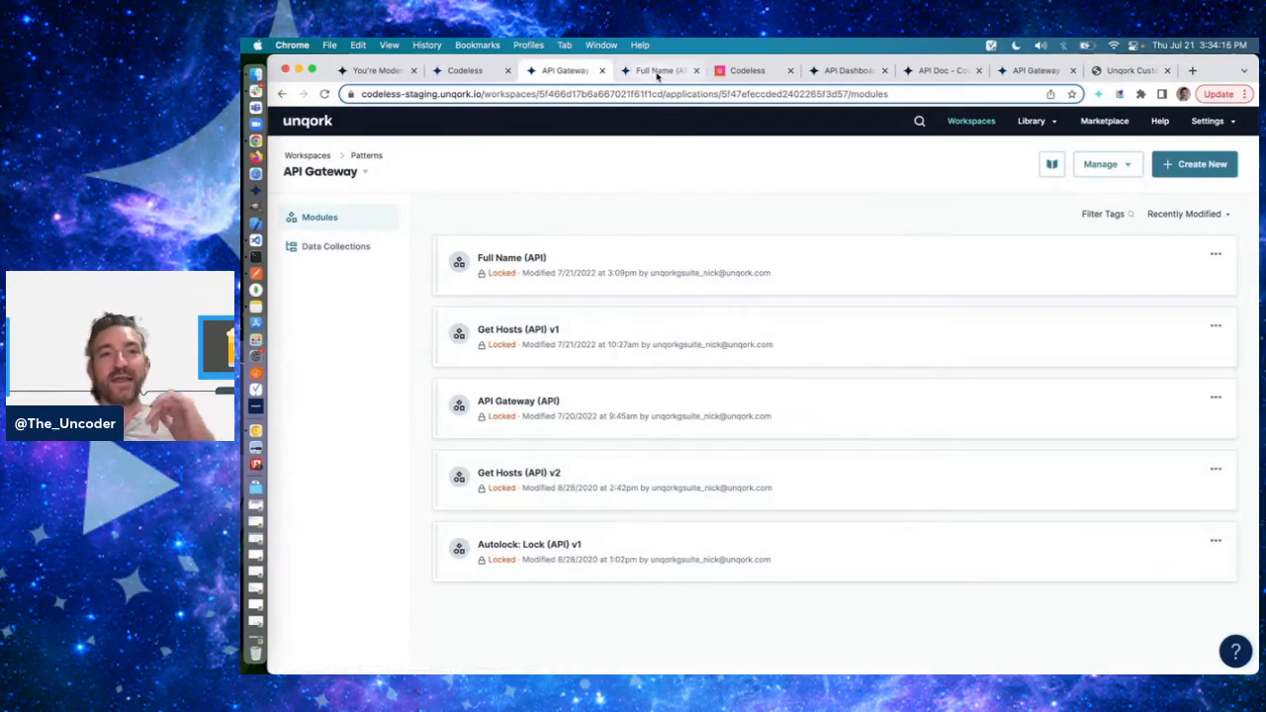
left_click_drag(1022, 67, 658, 70)
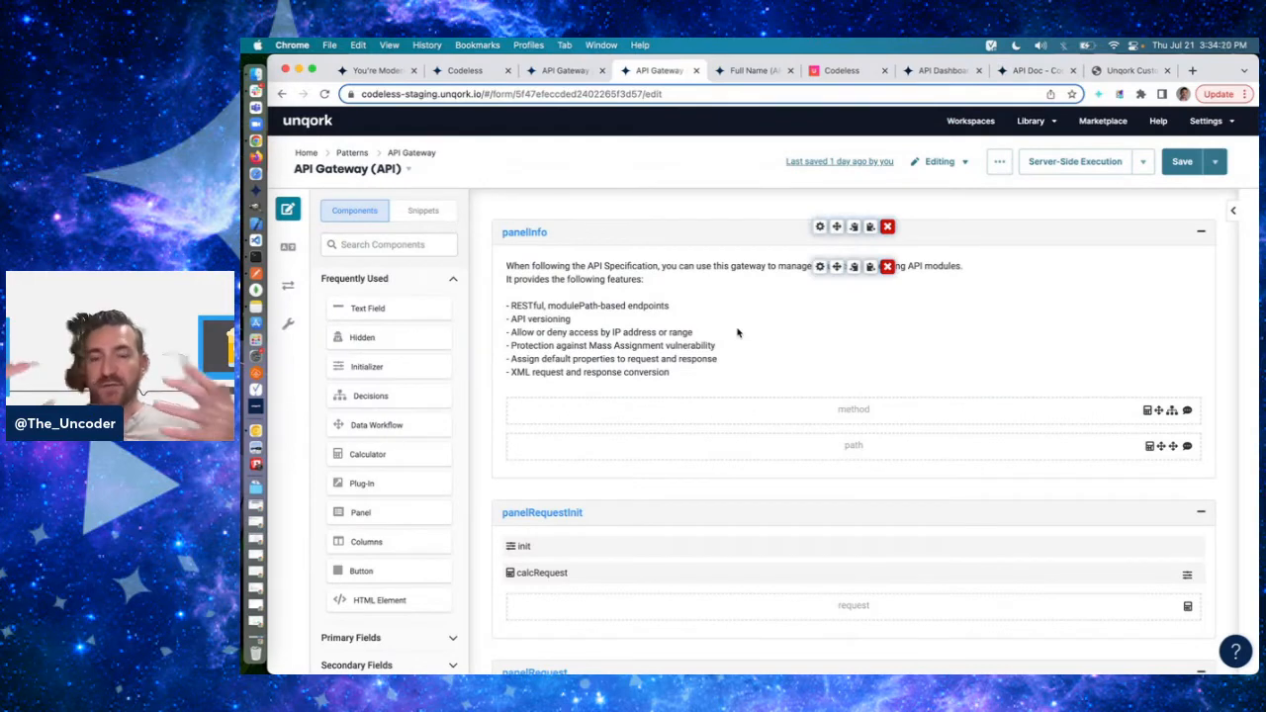
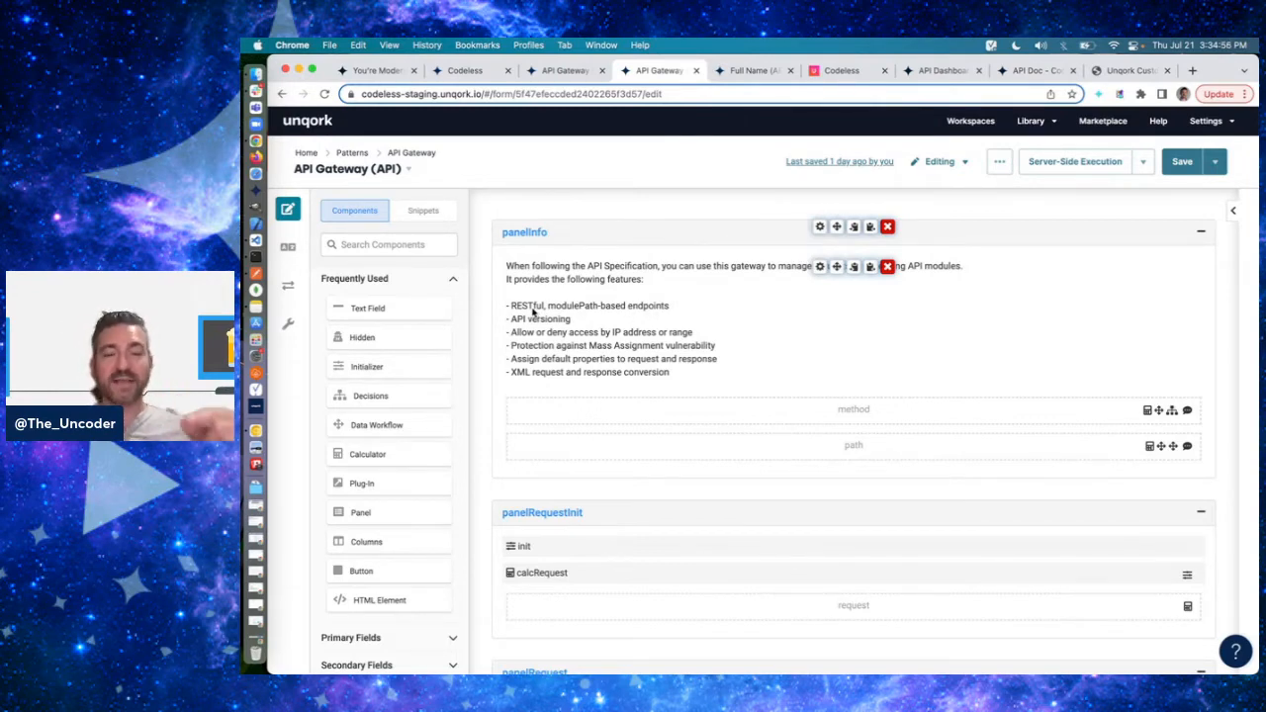
- Review the Execute Module and Execute via Proxy GET, POST, PUT and PATCH documentation, and return to the API Gateway (API) module
left_click(1127, 70)
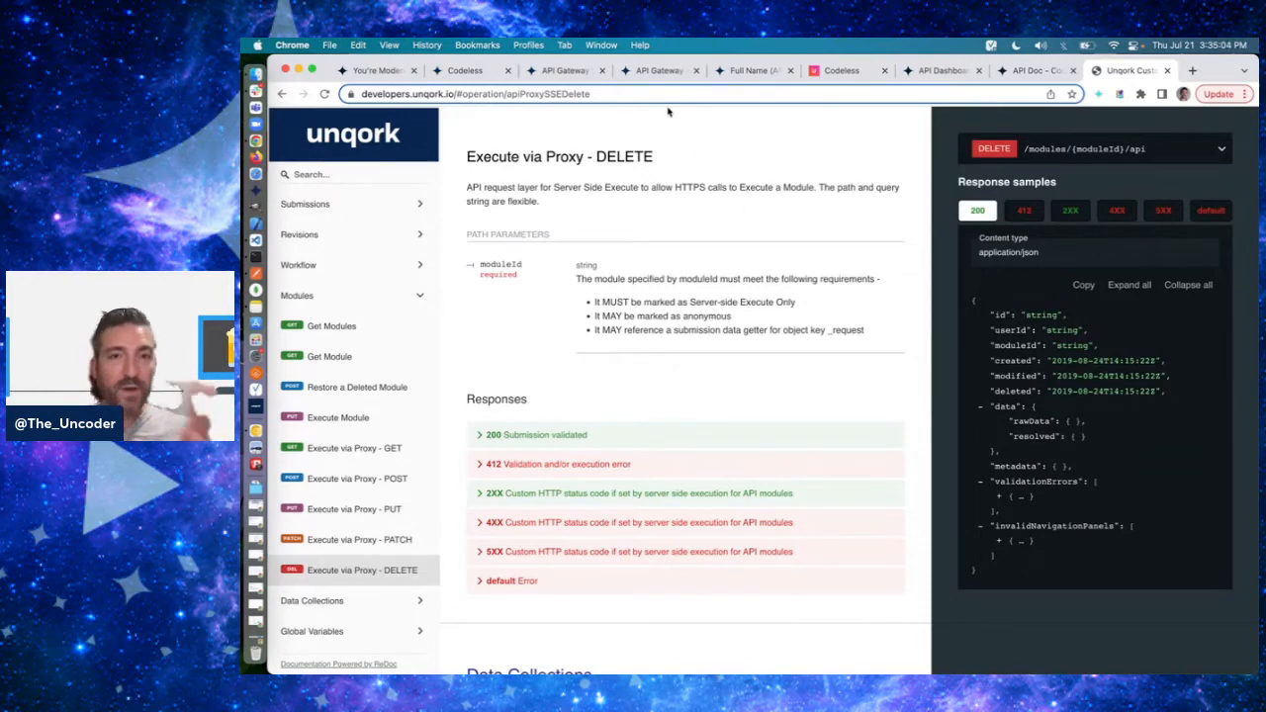
left_click(341, 416)
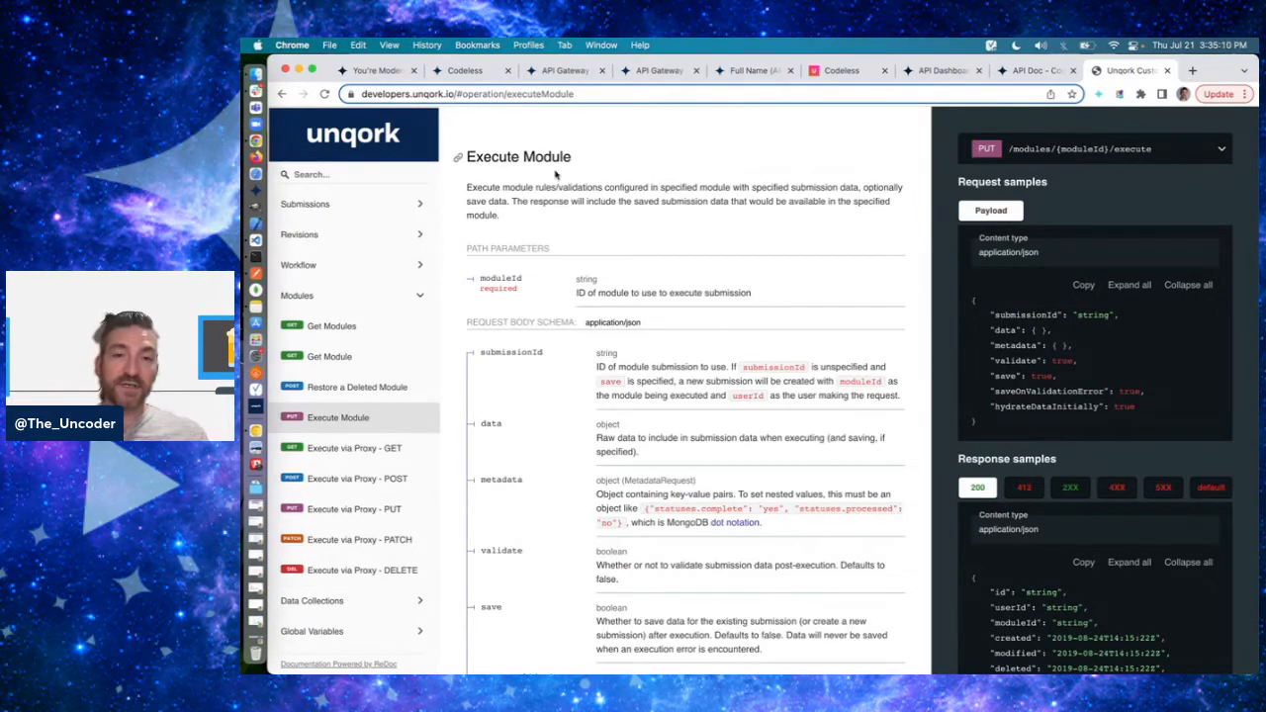
left_click(358, 449)
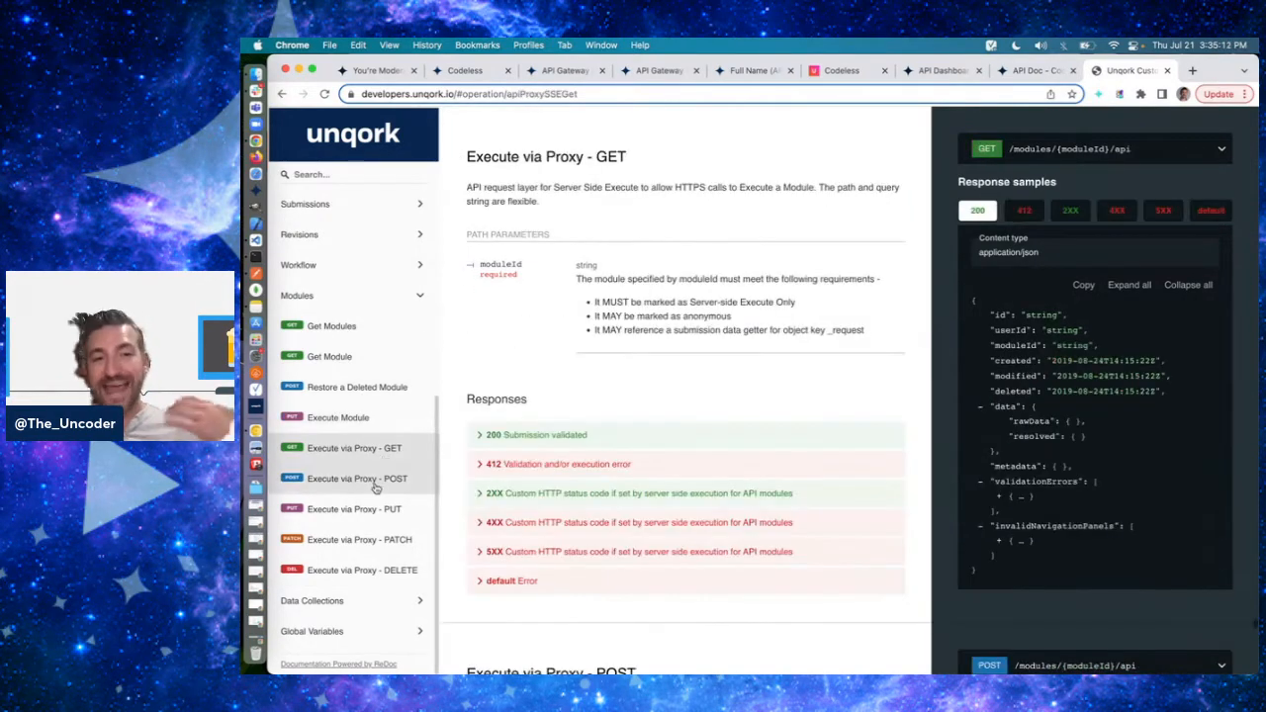
left_click(371, 479)
left_click(363, 512)
left_click(363, 539)
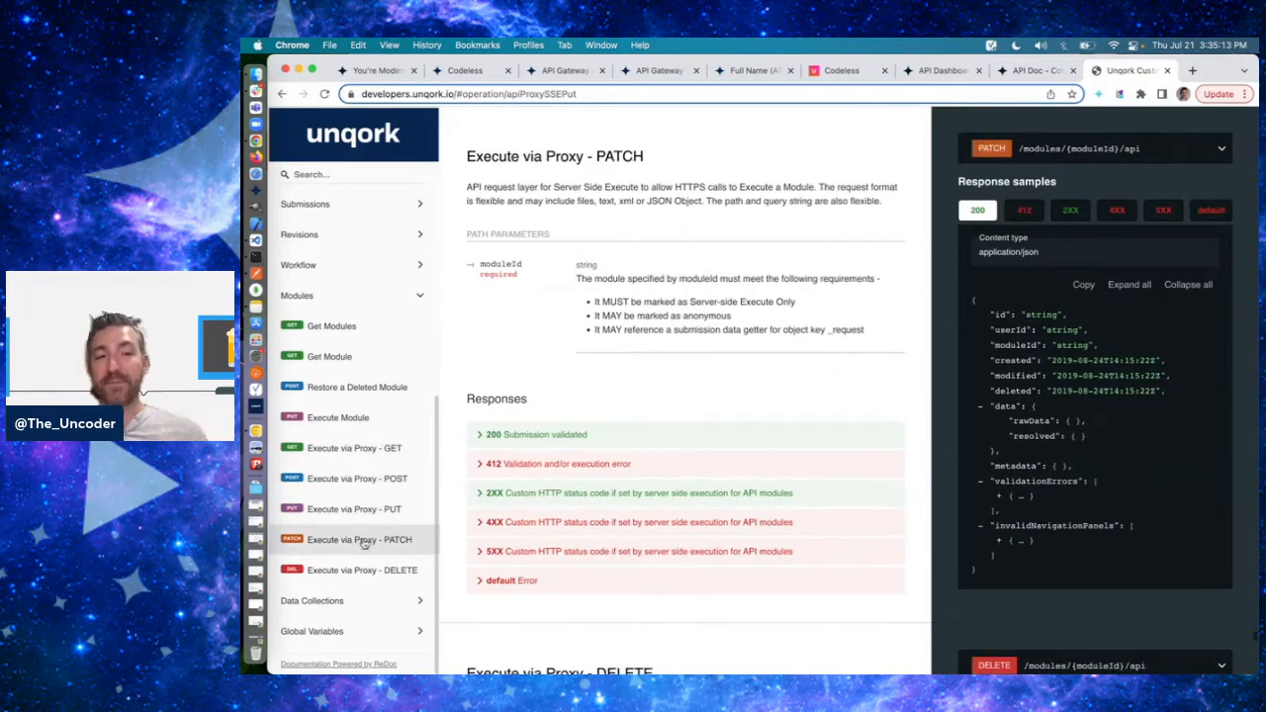
left_click(372, 459)
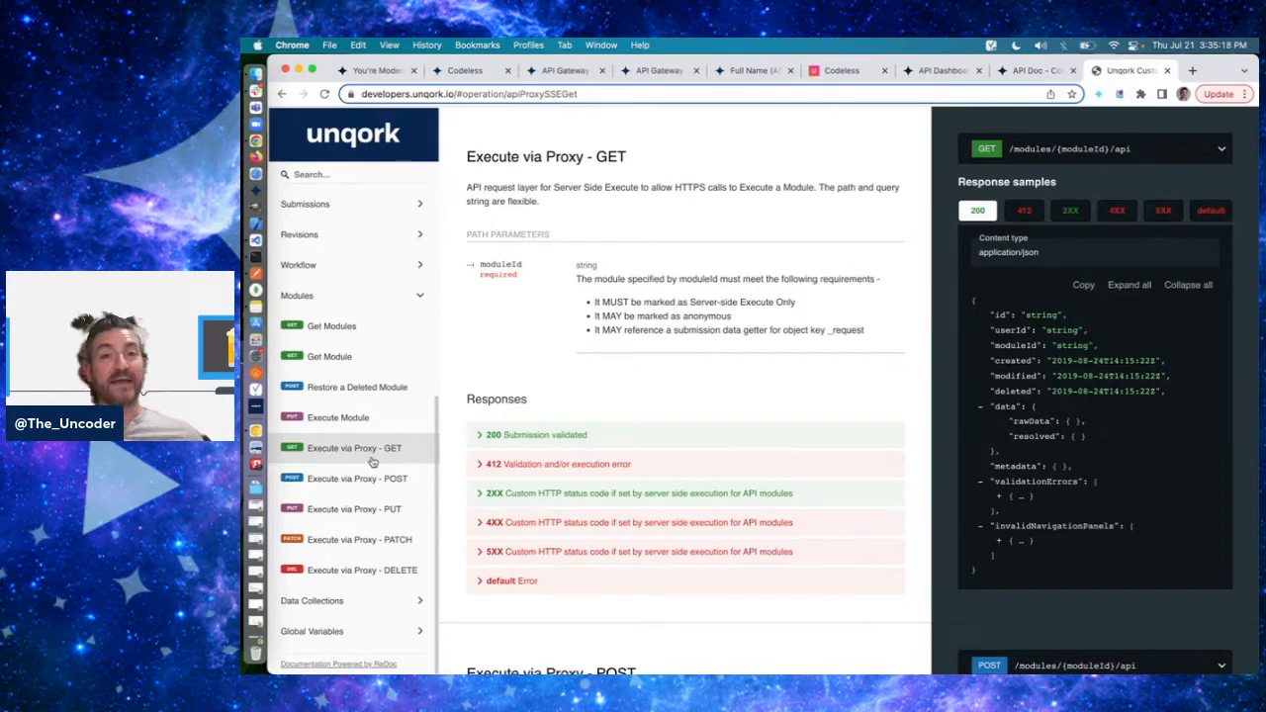
left_click(665, 73)
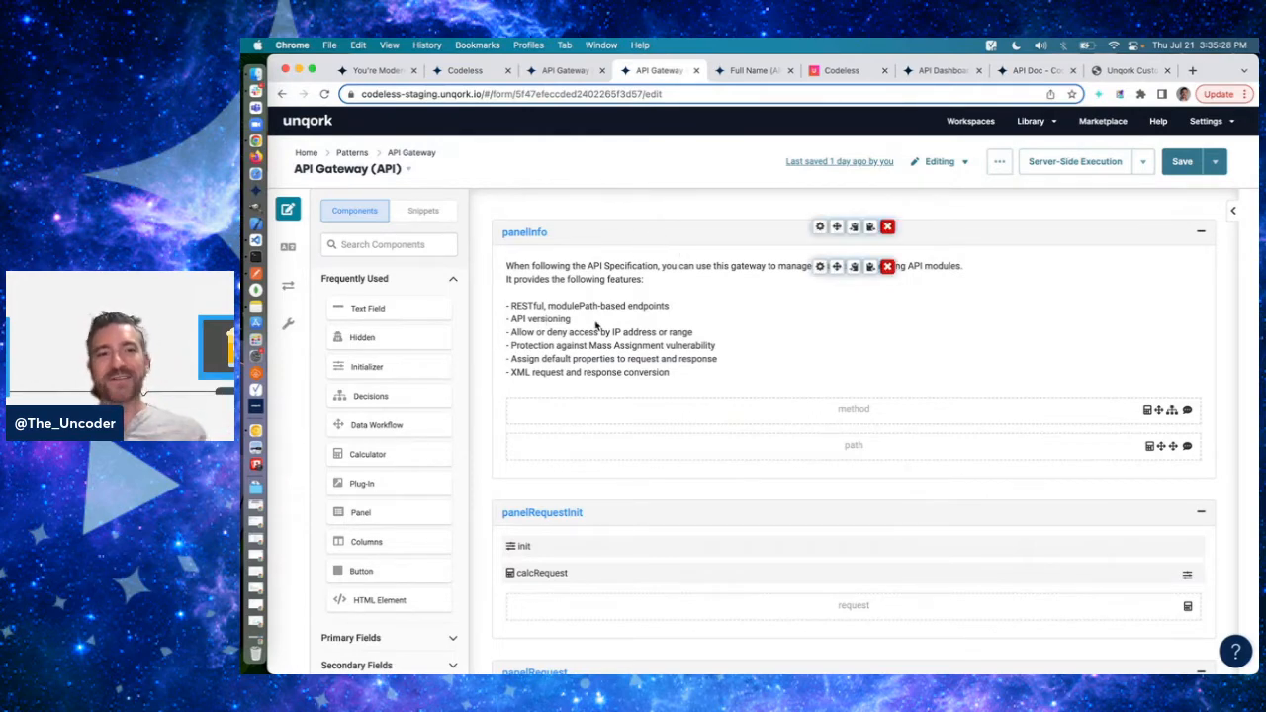
- Close the Full Name (API) module's permissions, examine the module path in its settings, and leave the settings without saving
left_click(769, 80)
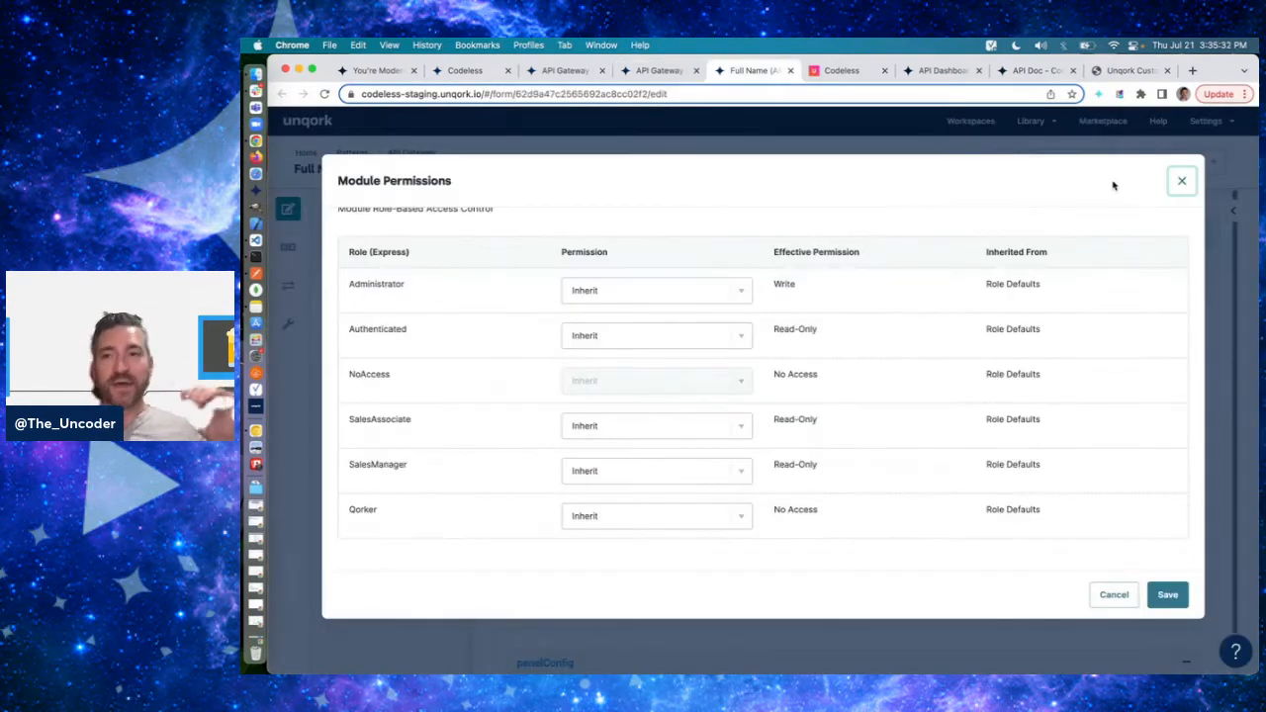
left_click(1176, 180)
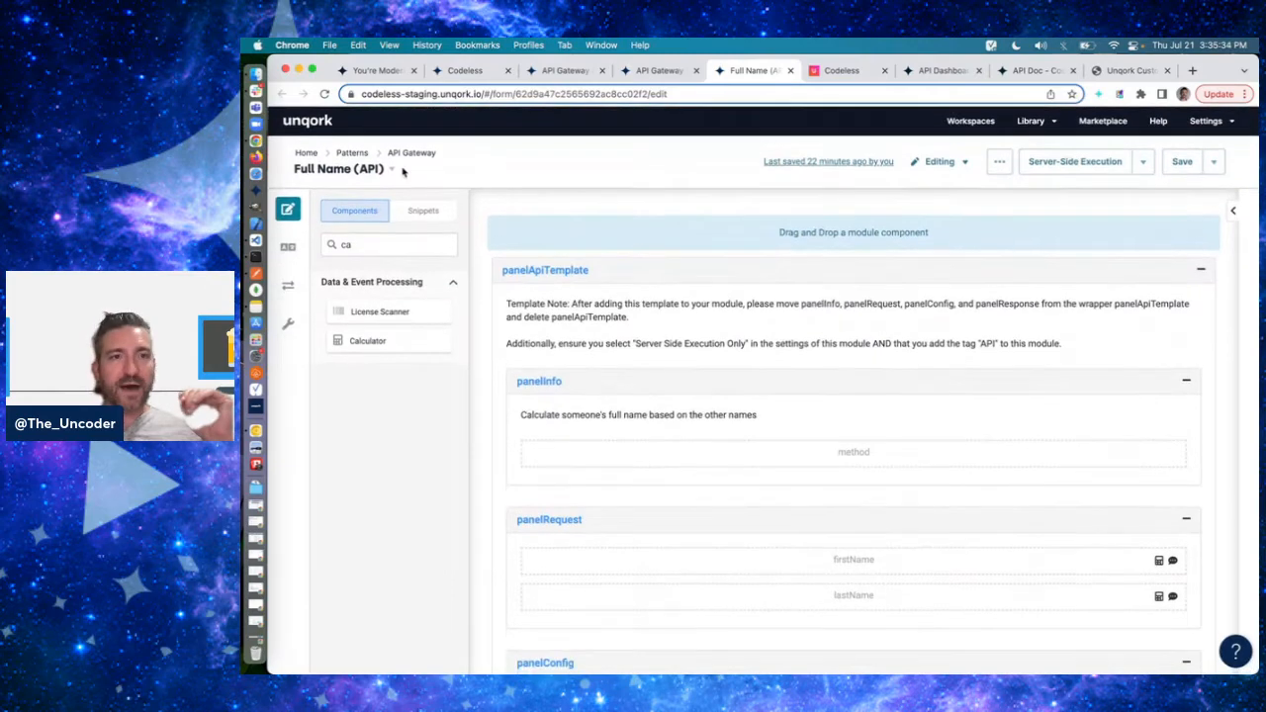
left_click(1001, 162)
left_click(1011, 197)
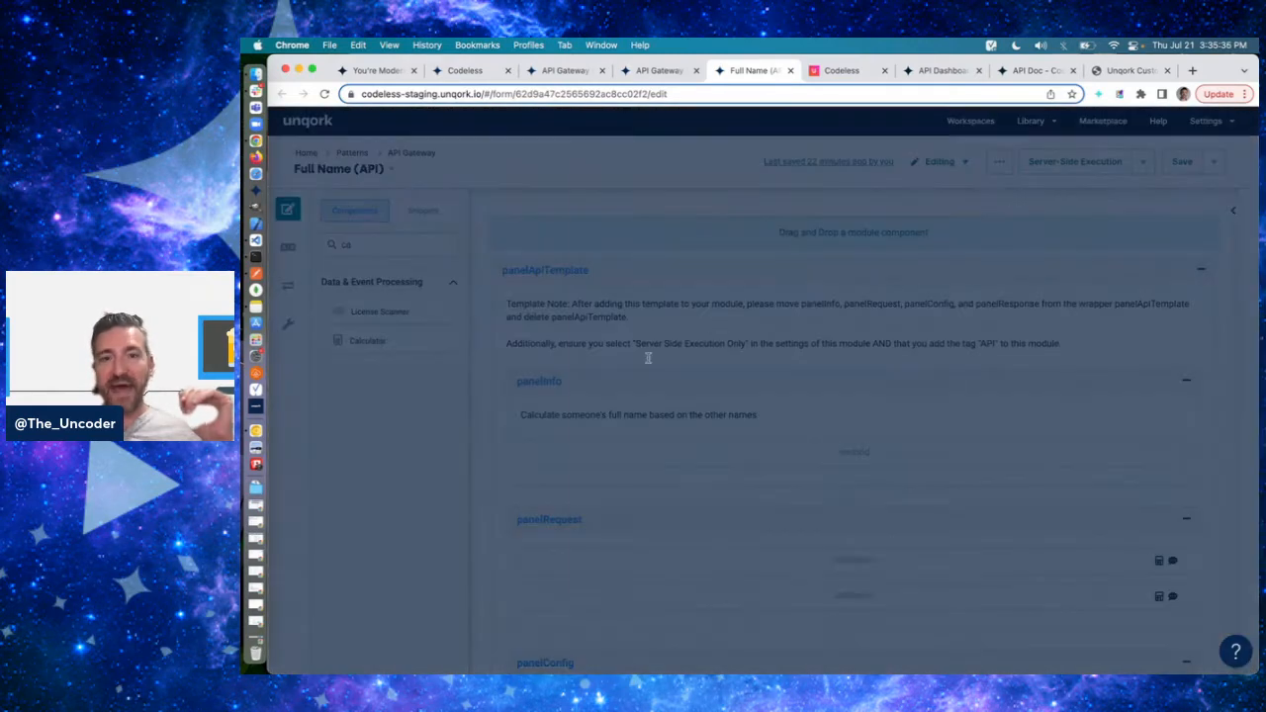
left_click(655, 360)
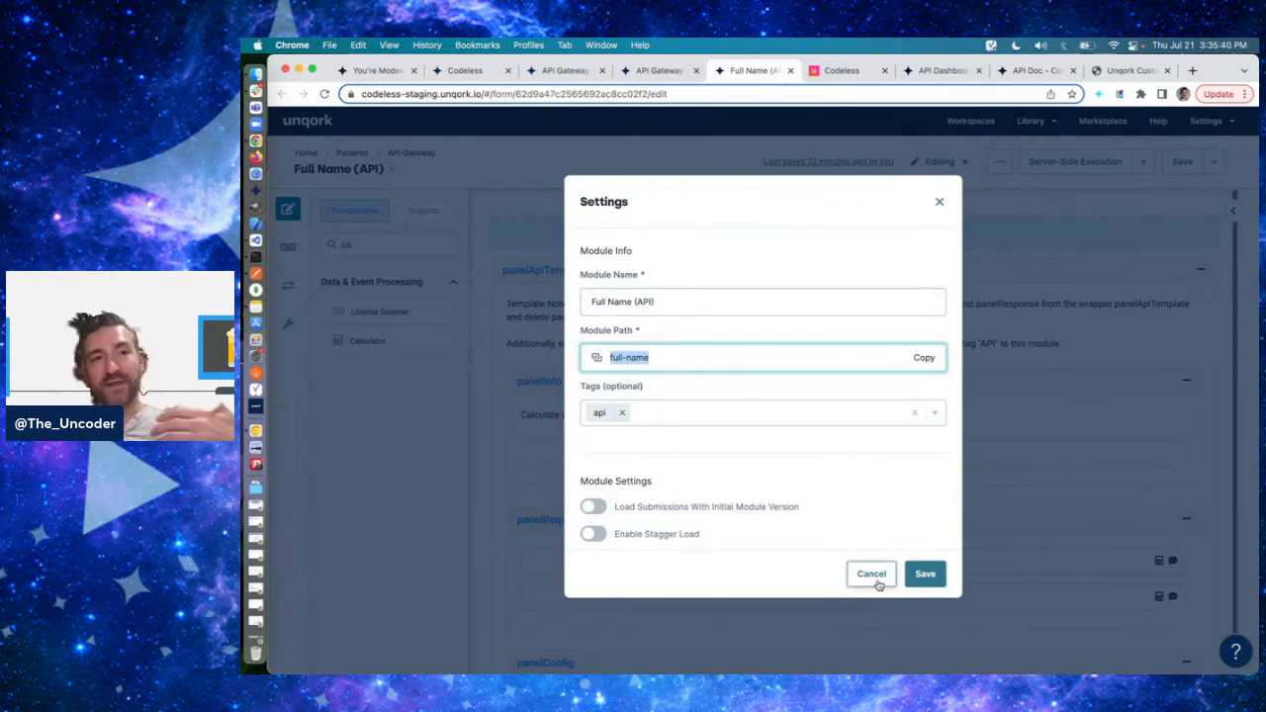
left_click(663, 349)
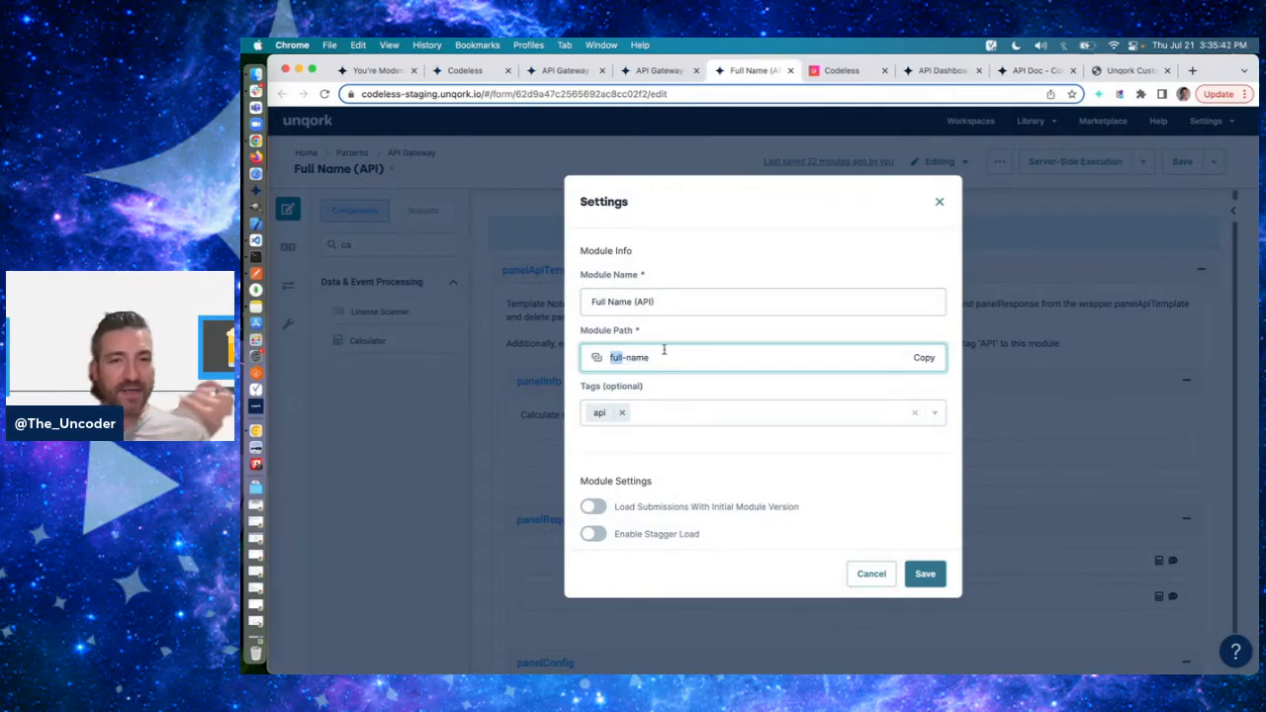
left_click(664, 349)
triple_click(649, 358)
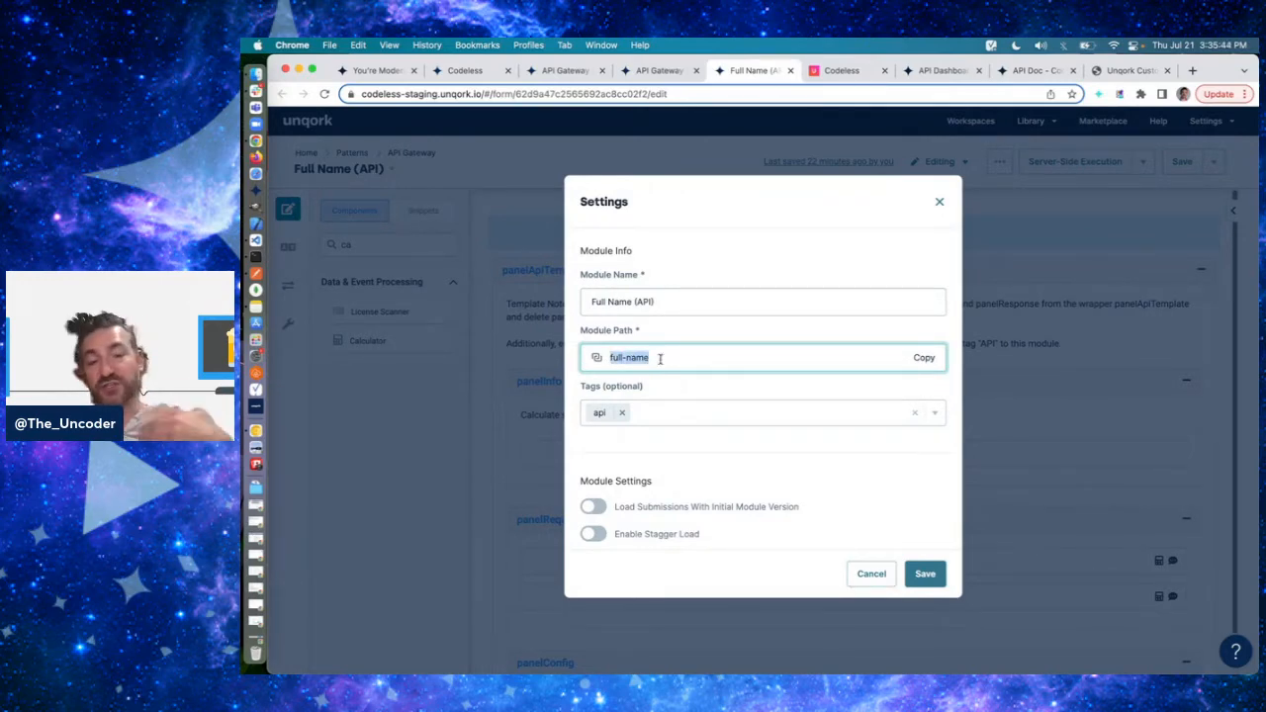
left_click(677, 358)
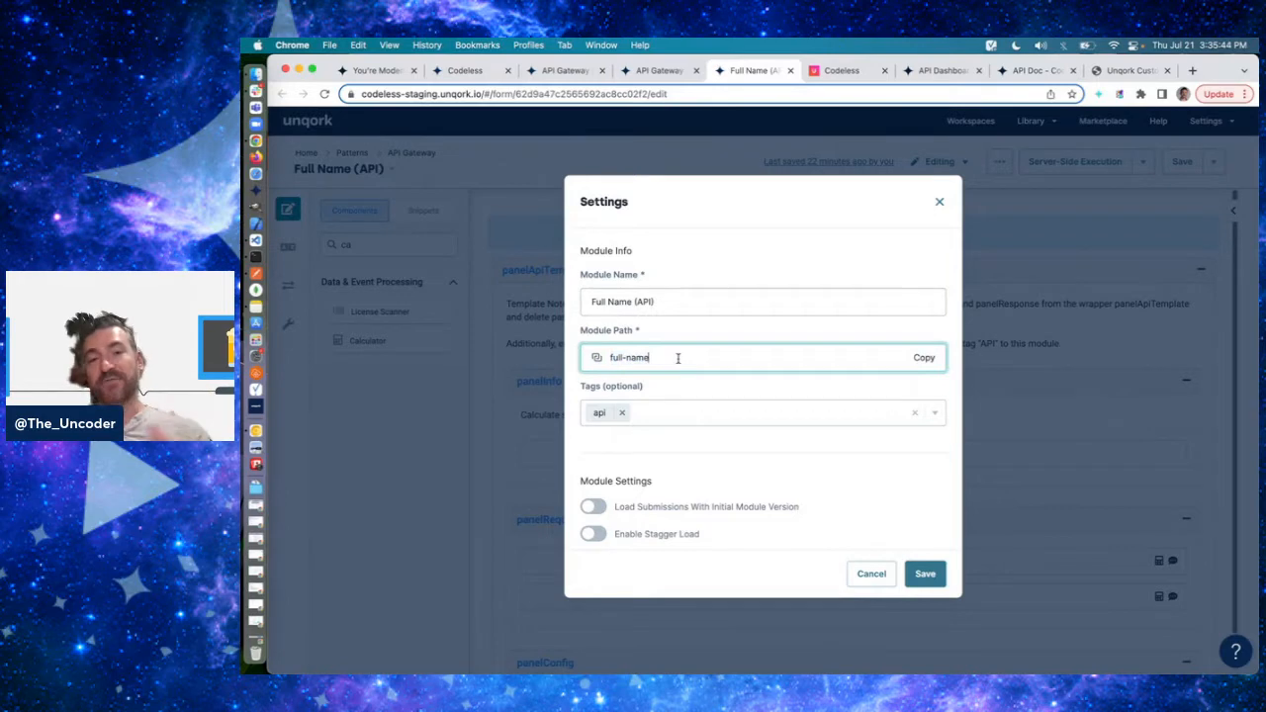
left_click(871, 575)
- Clear the component search text in the Full Name (API) module
mouse_move(855, 448)
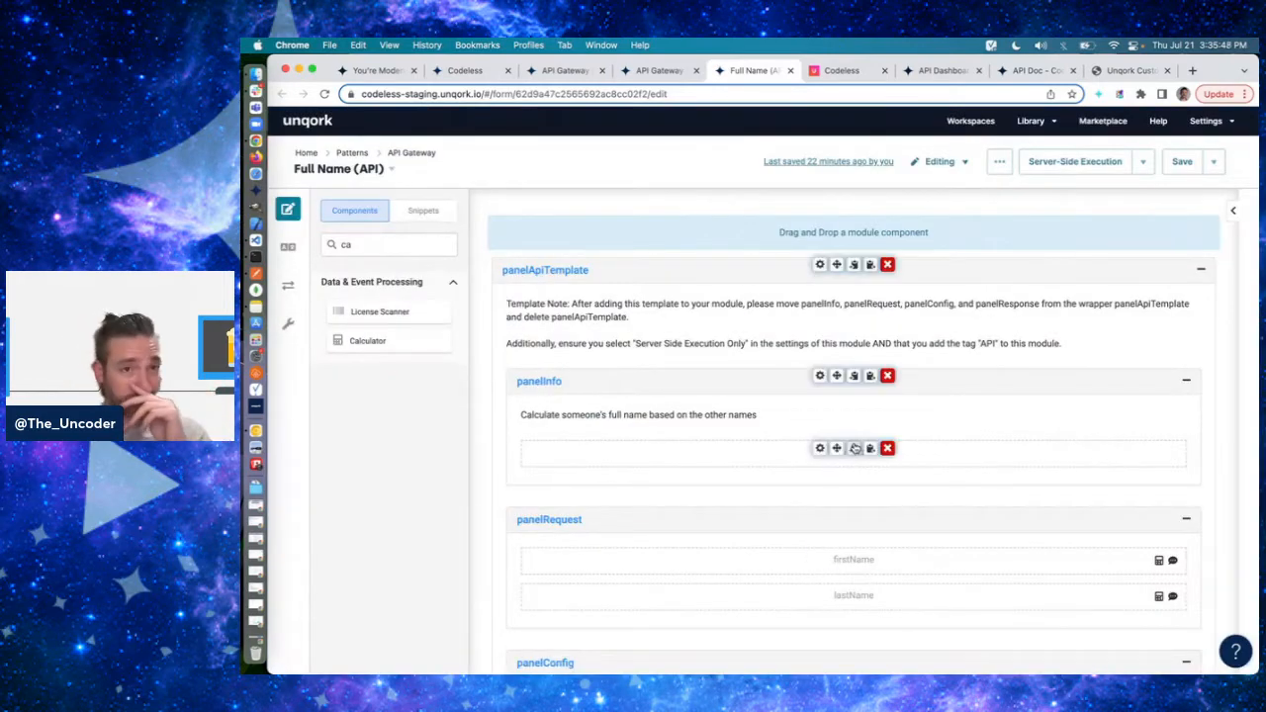
left_click(404, 243)
key("BackSpace")
key("BackSpace")
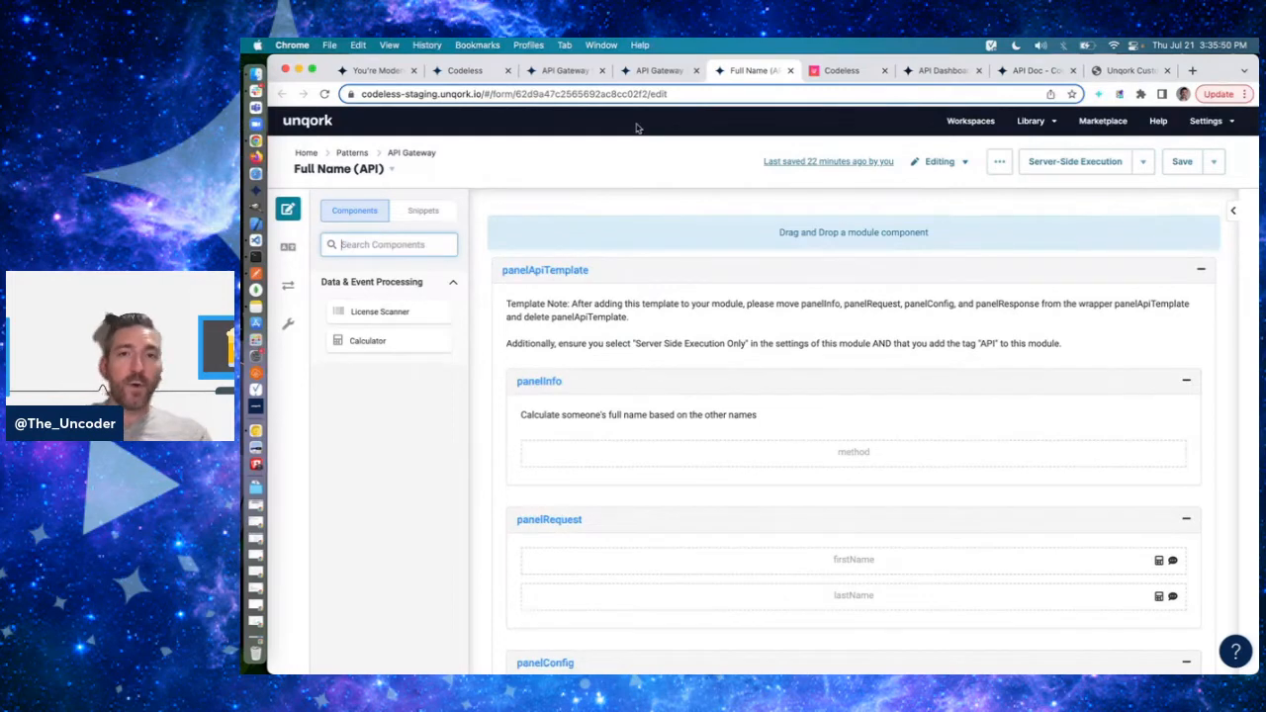
- Review the API Gateway module's feature list and recheck the Full Name (API) module path in its settings
left_click(658, 71)
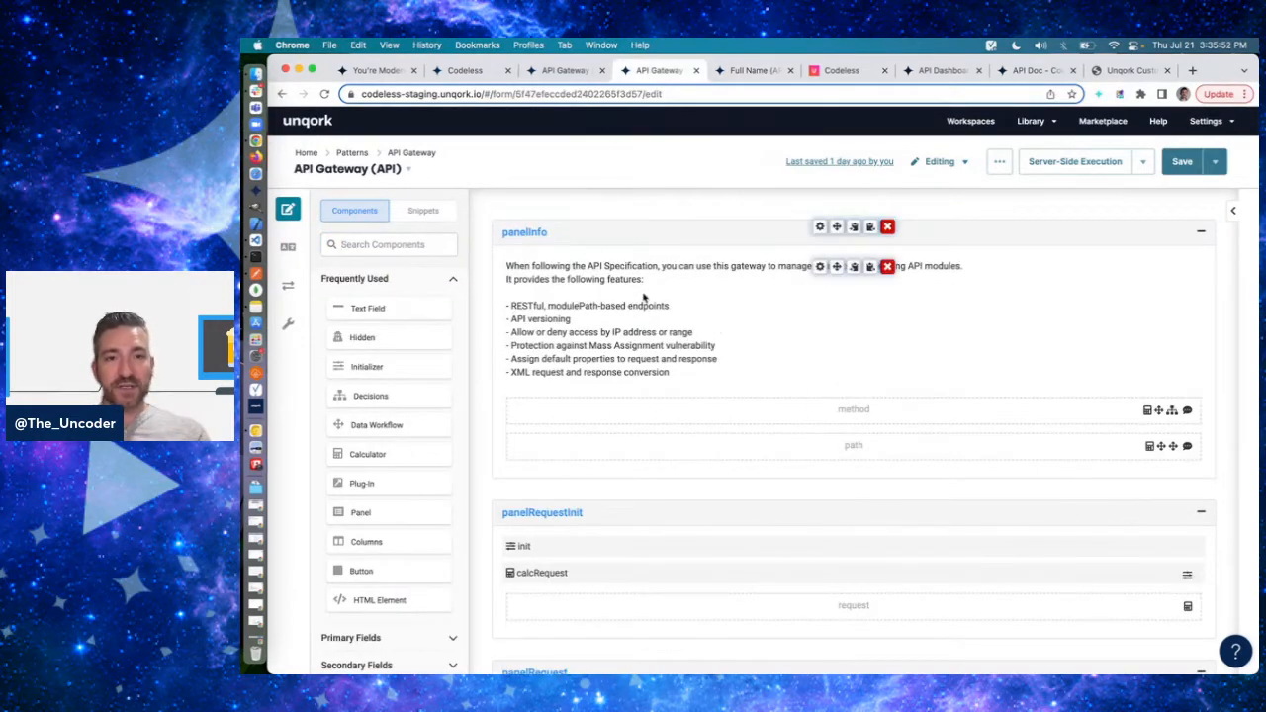
scroll(643, 297, "down", 1)
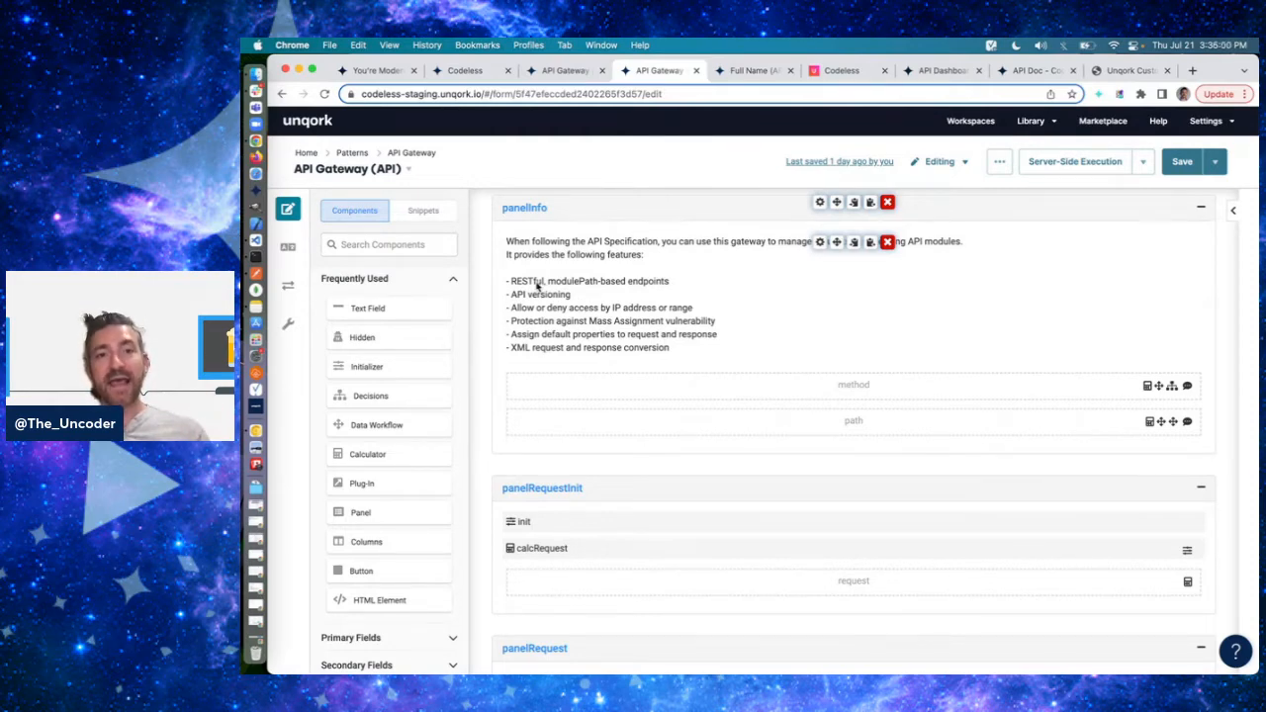
left_click(741, 79)
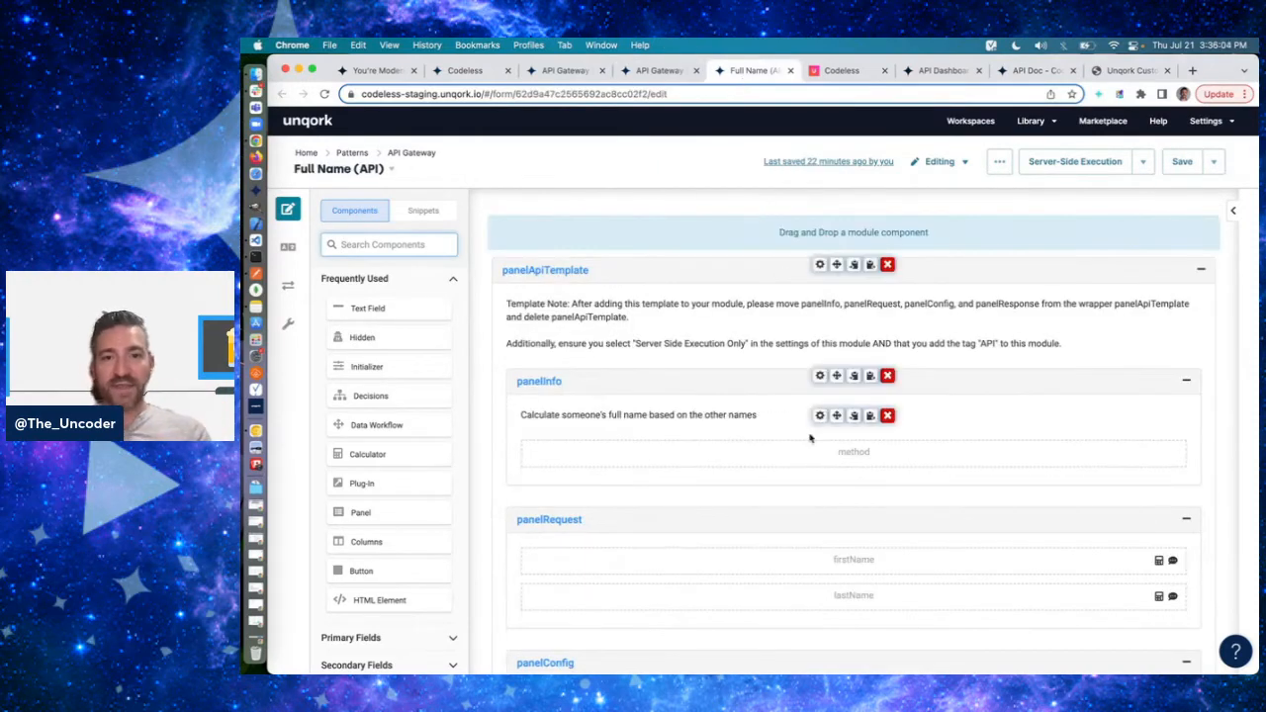
left_click(1013, 200)
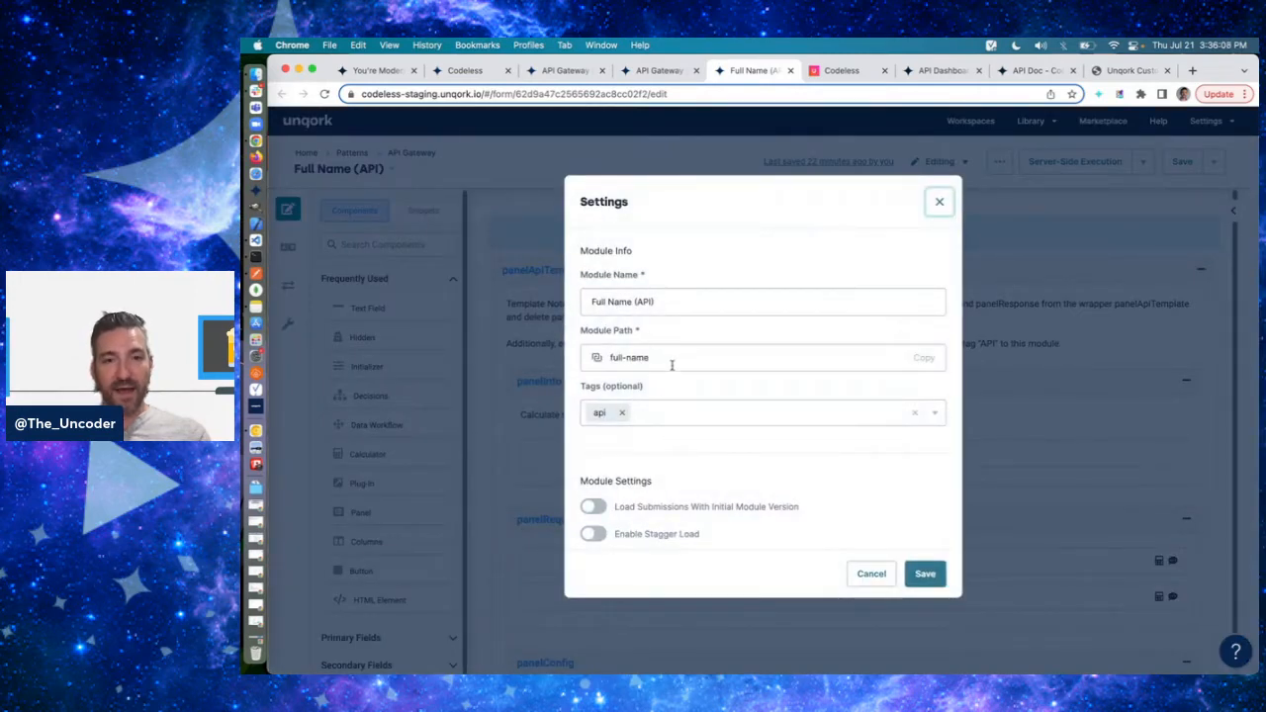
double_click(639, 359)
left_click(864, 575)
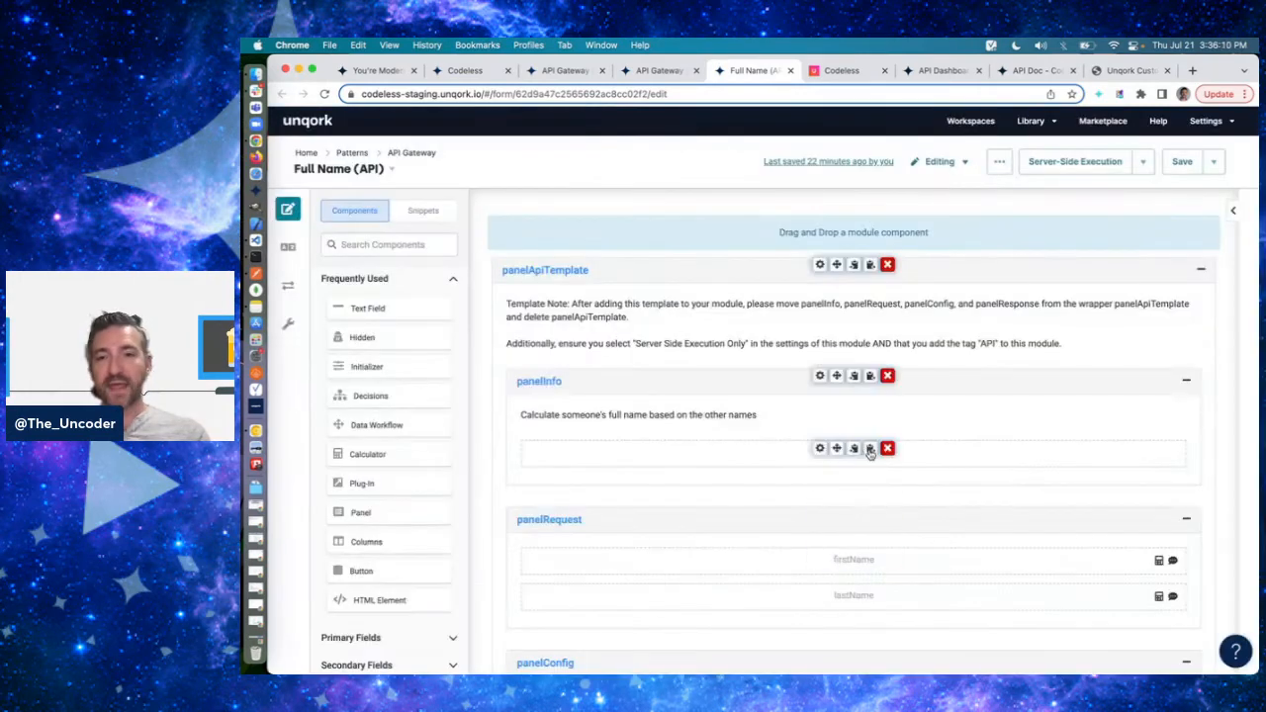
- Inspect the default value of the hidden method field in panelInfo and close its settings without saving
left_click(822, 446)
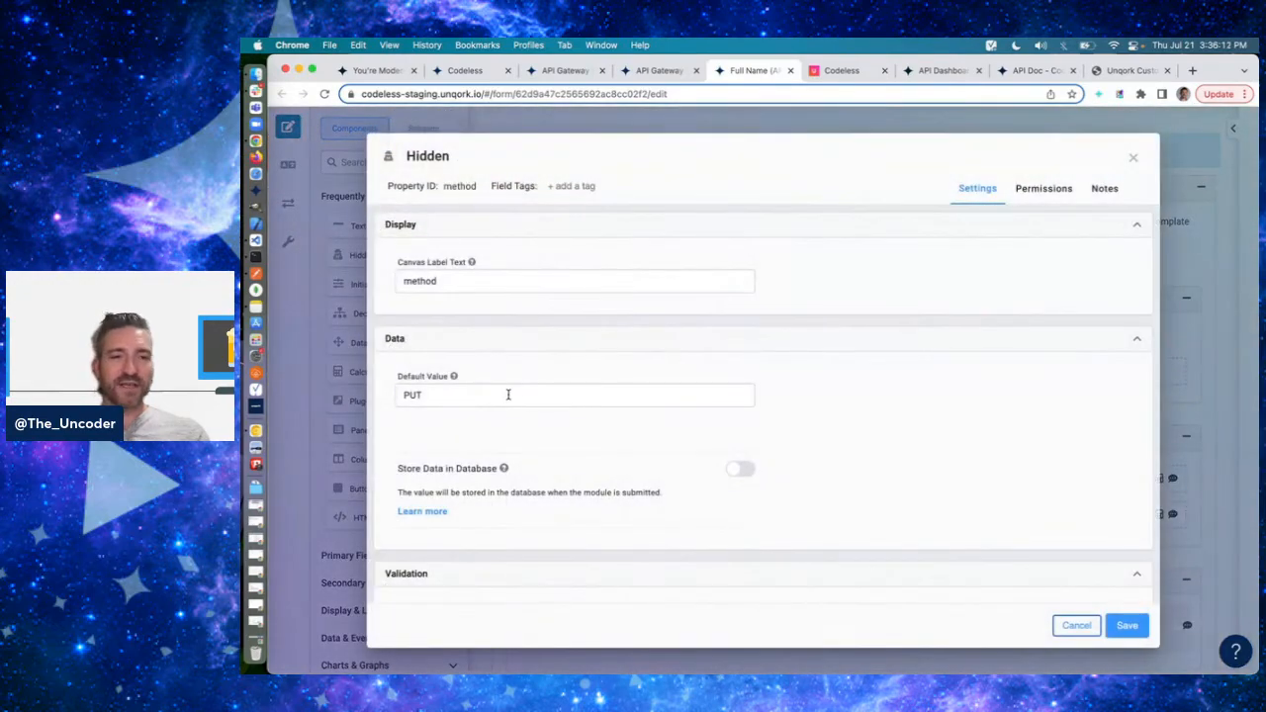
double_click(508, 394)
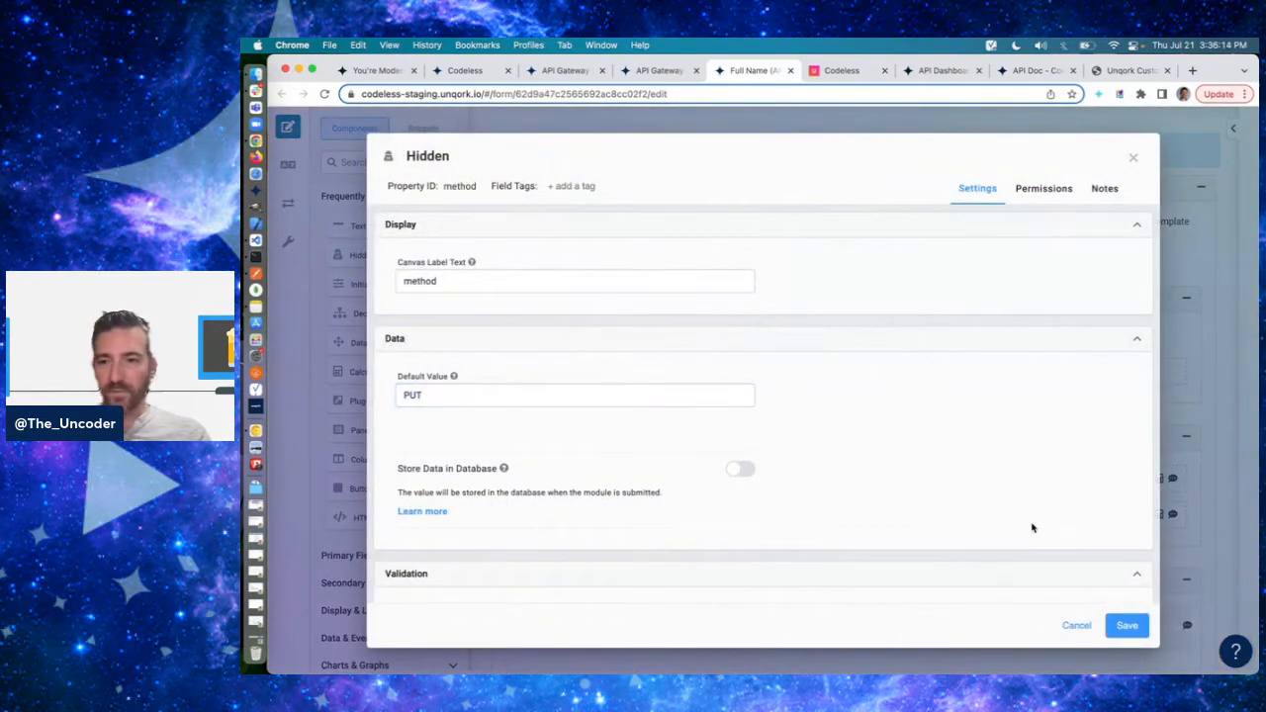
left_click(1076, 625)
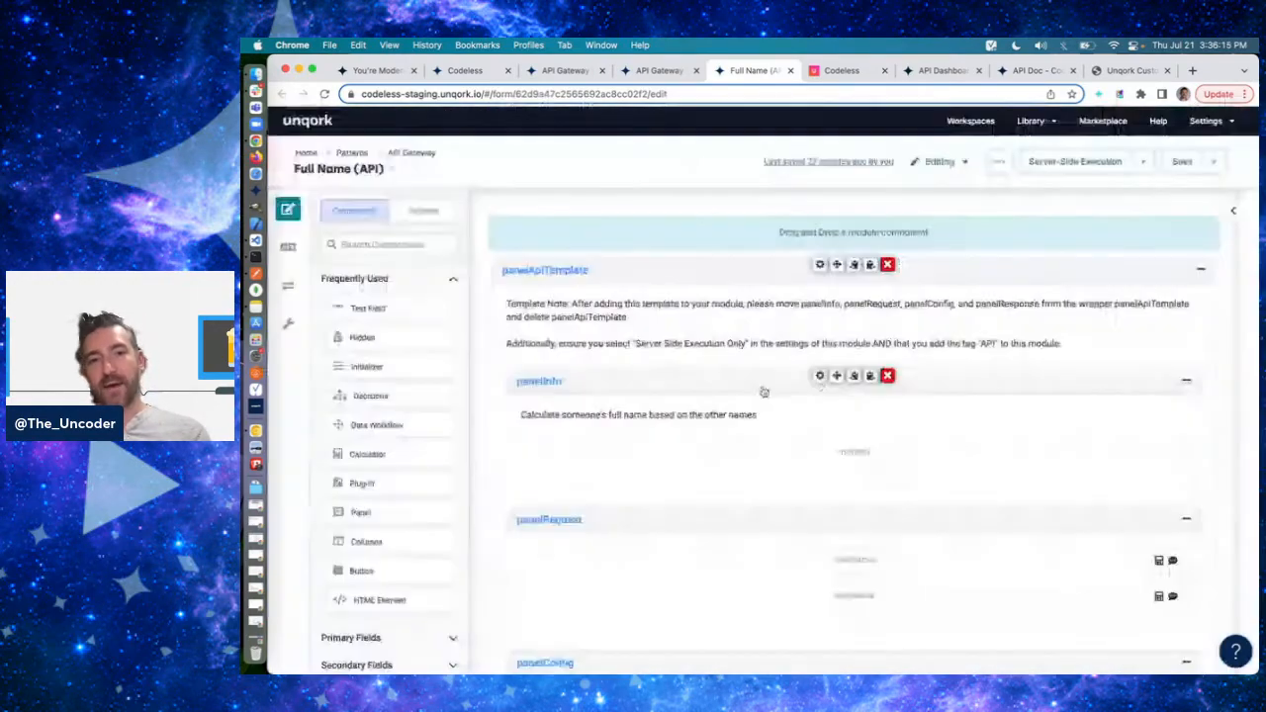
- Switch to Postman and replace the endpoint name at the end of the PUT API Gateway request URL with full-name
key("super+Tab")
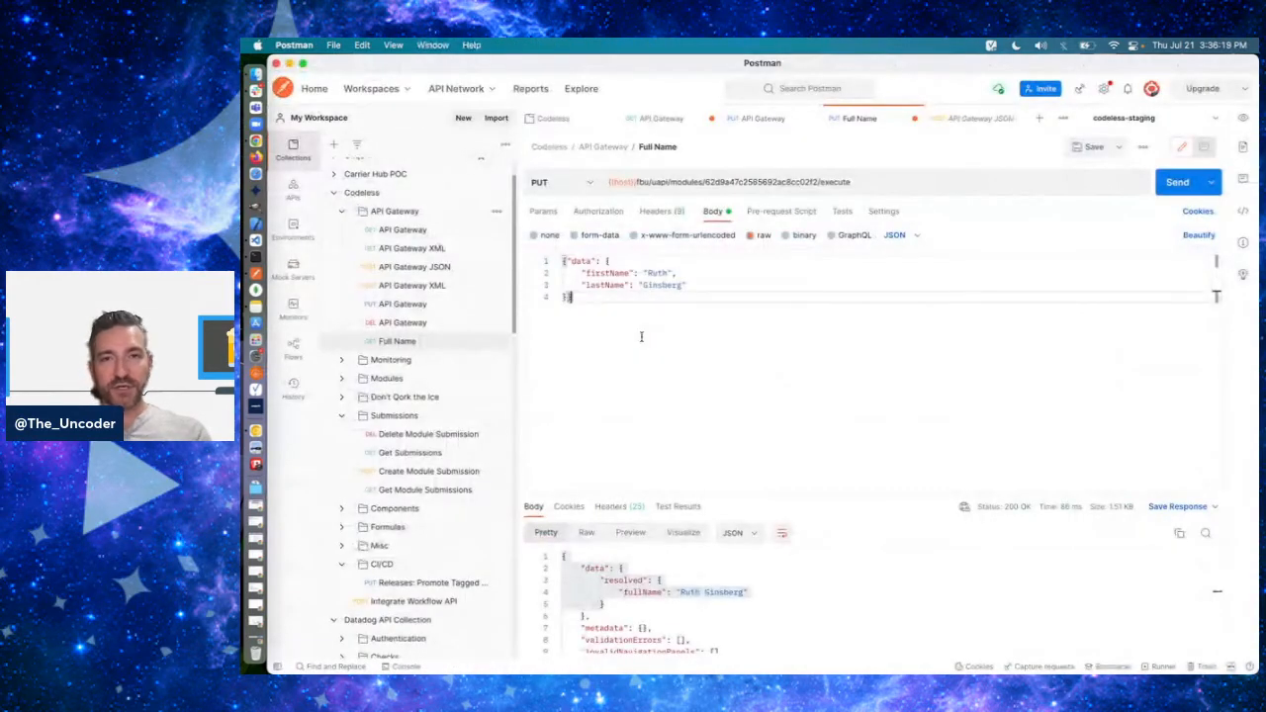
left_click(744, 119)
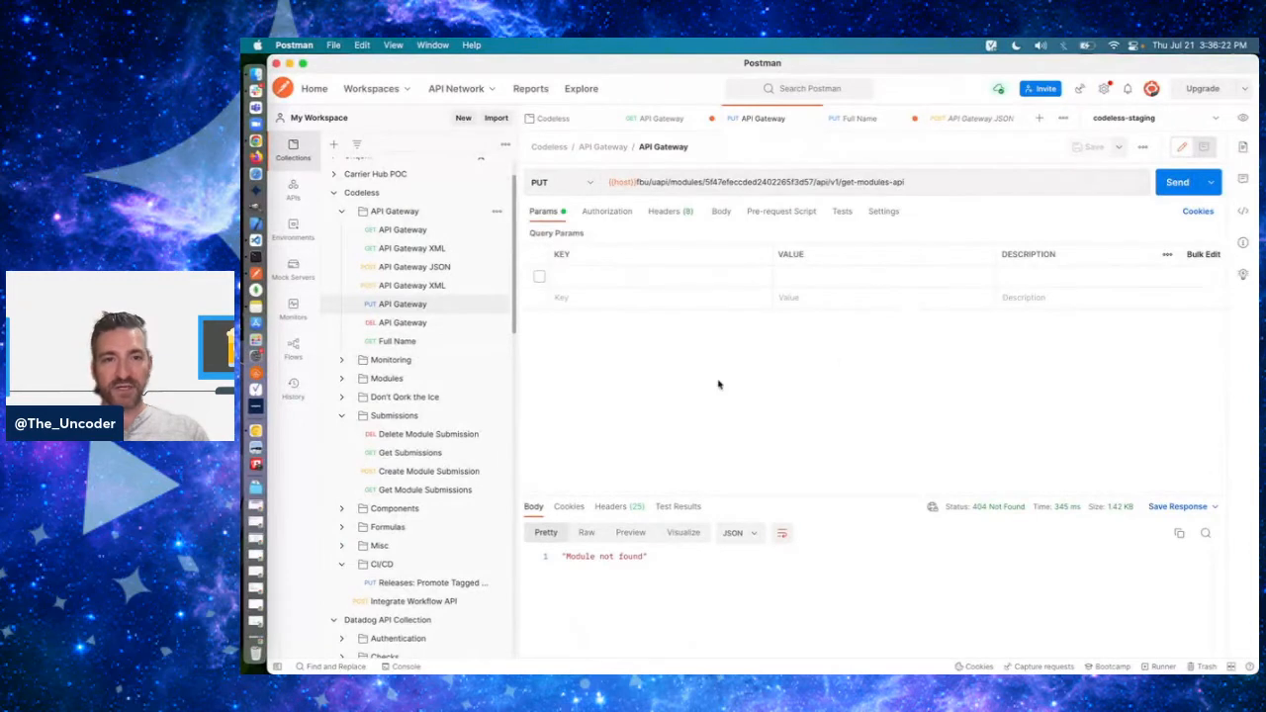
left_click(837, 182)
key("shift+End")
type("/fu")
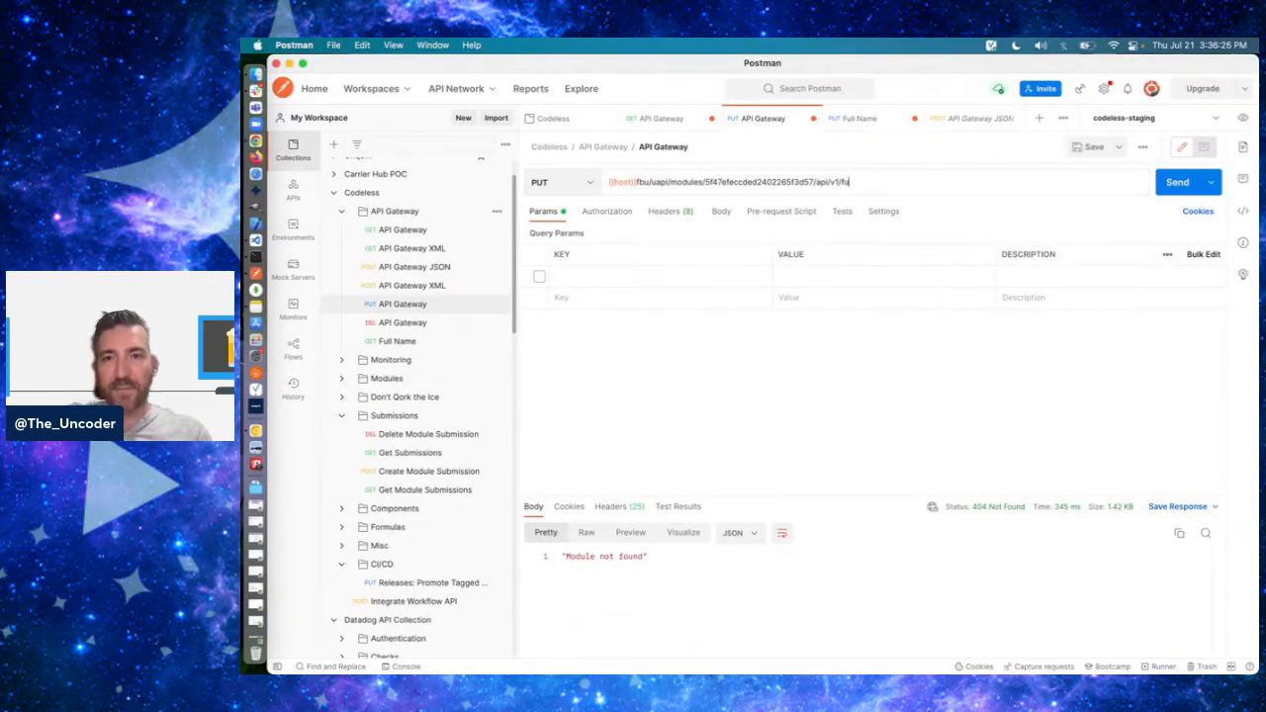
- Remove the version segment from the request URL so it ends in /api/full-name, and send the request
left_click(837, 181)
key("BackSpace")
key("BackSpace")
key("BackSpace")
left_click(1181, 187)
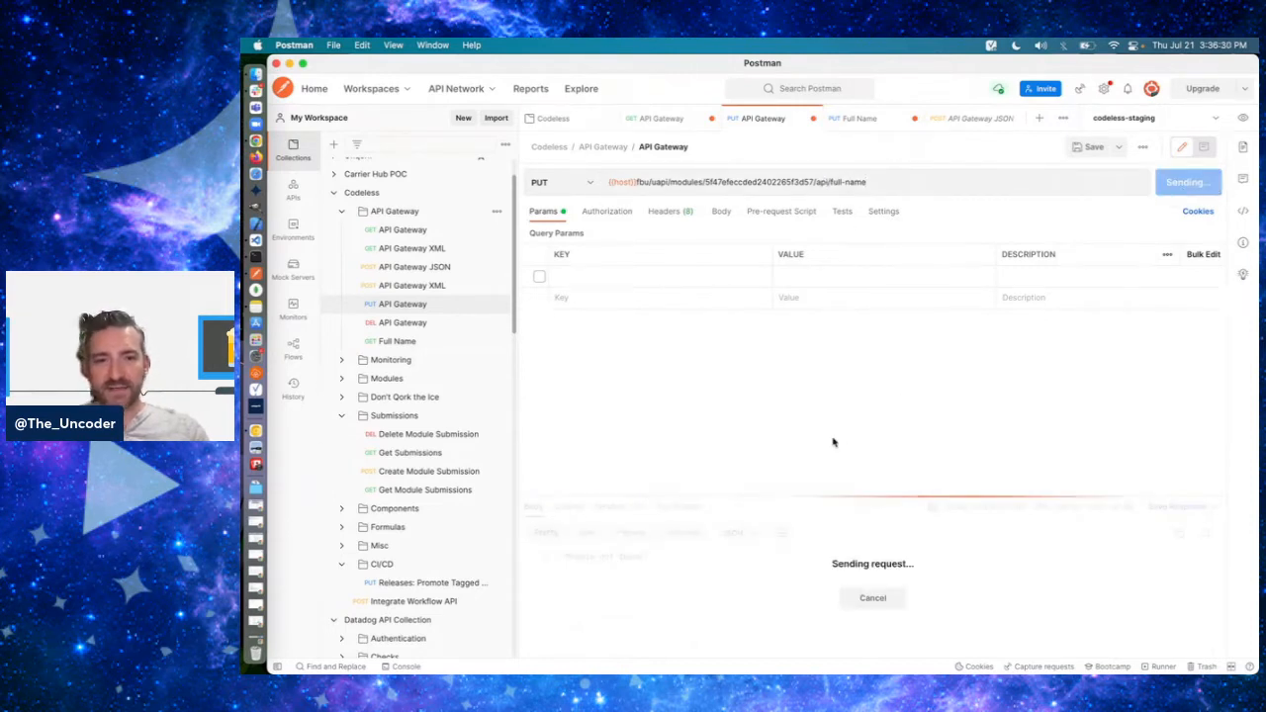
- Set the PUT API Gateway request body to raw JSON
left_click(721, 212)
left_click(764, 236)
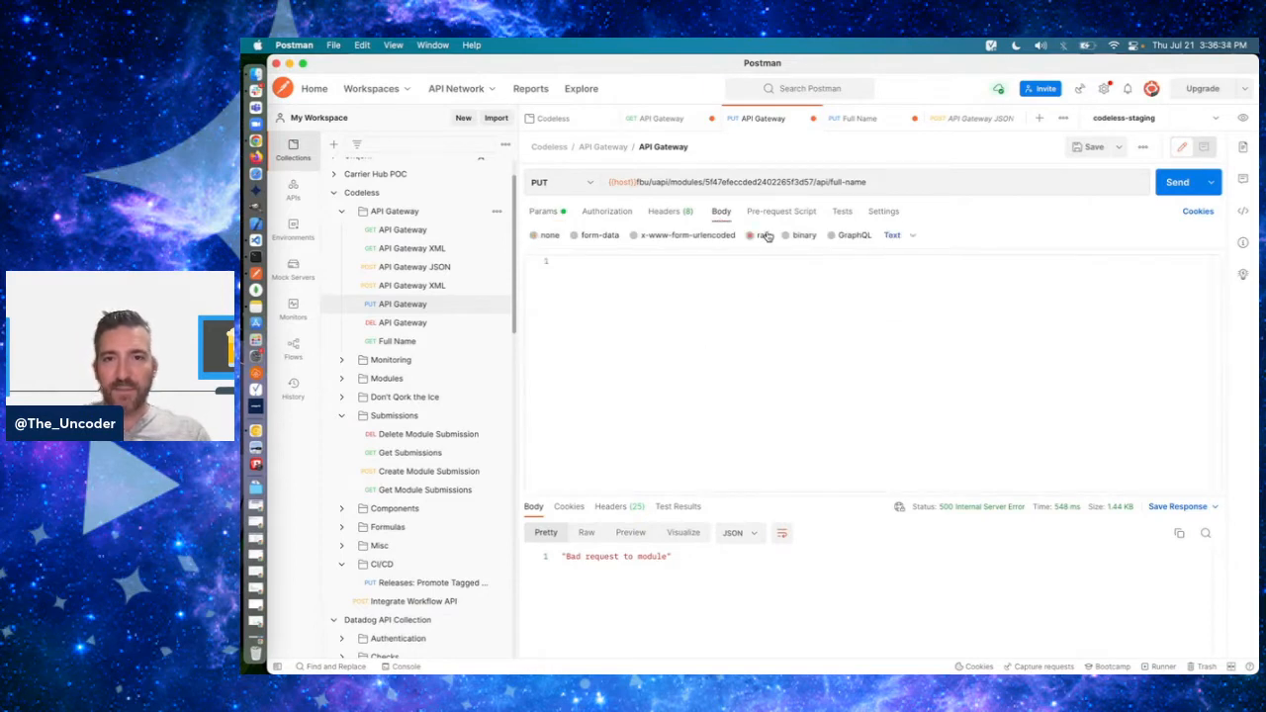
left_click(908, 235)
left_click(899, 300)
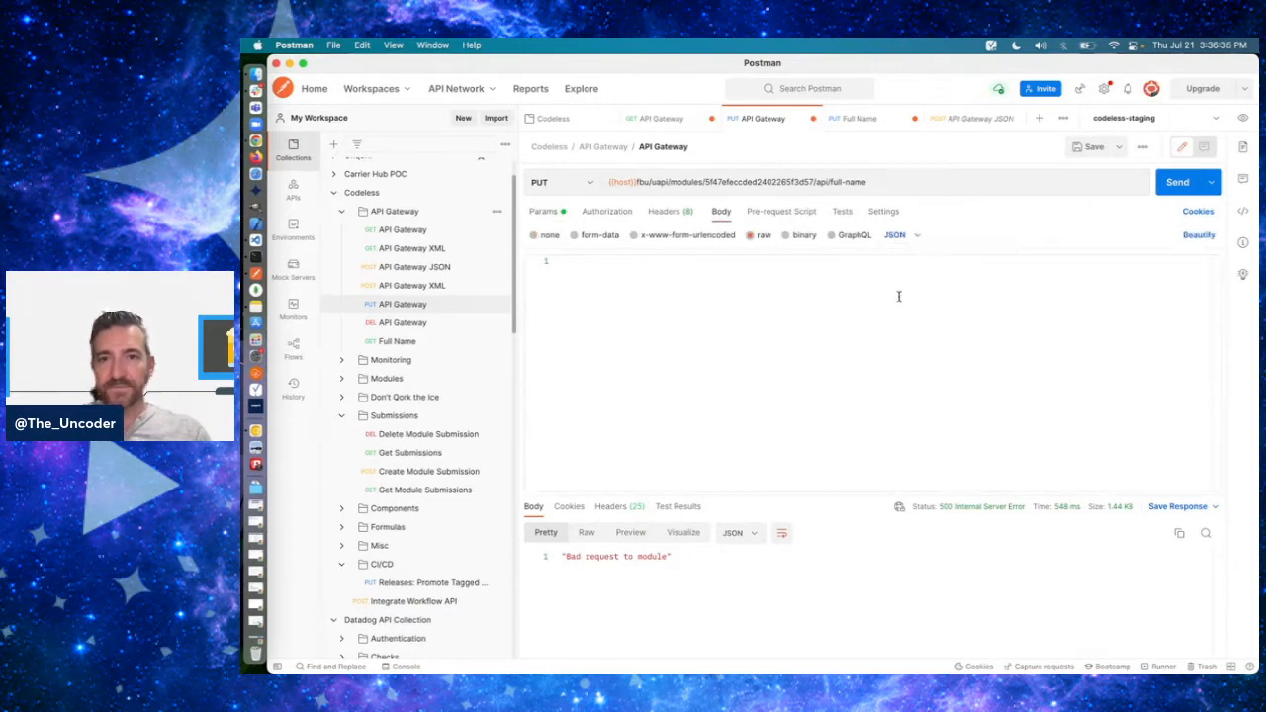
- Enter a JSON object with sample firstName and lastName values as the request body, and send the request
type("{")
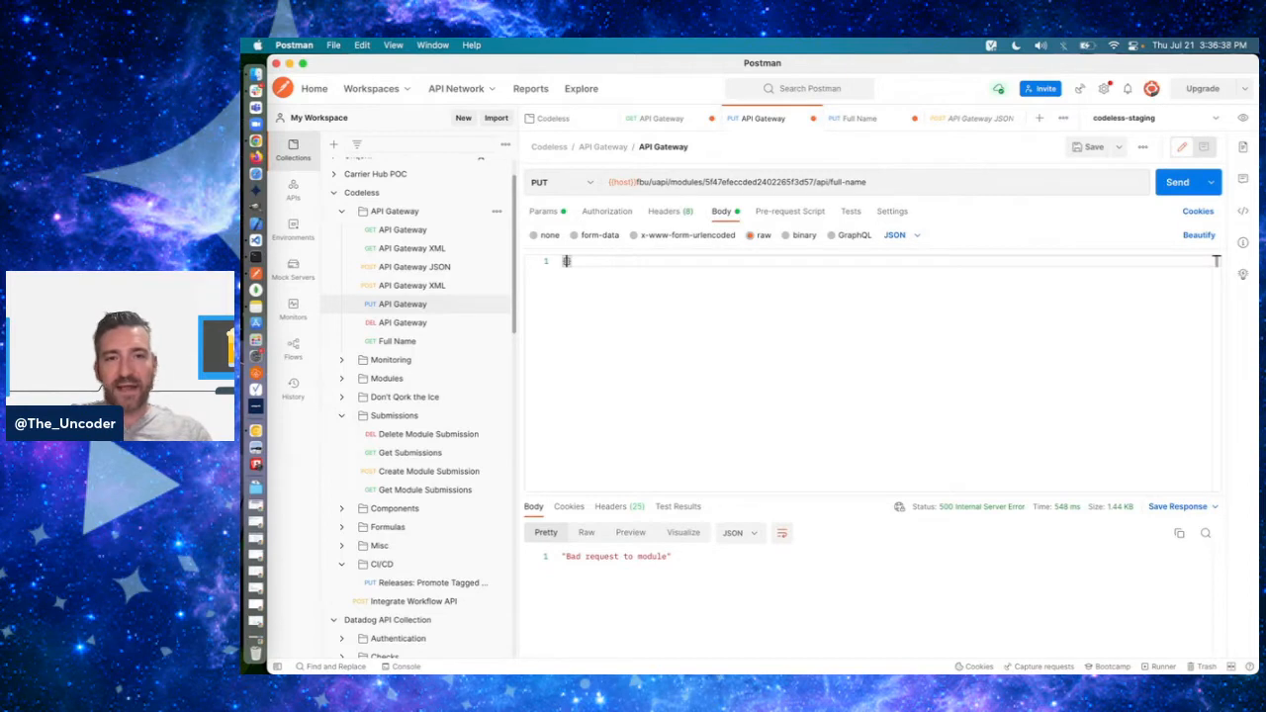
key("Return")
type("\"firstNam")
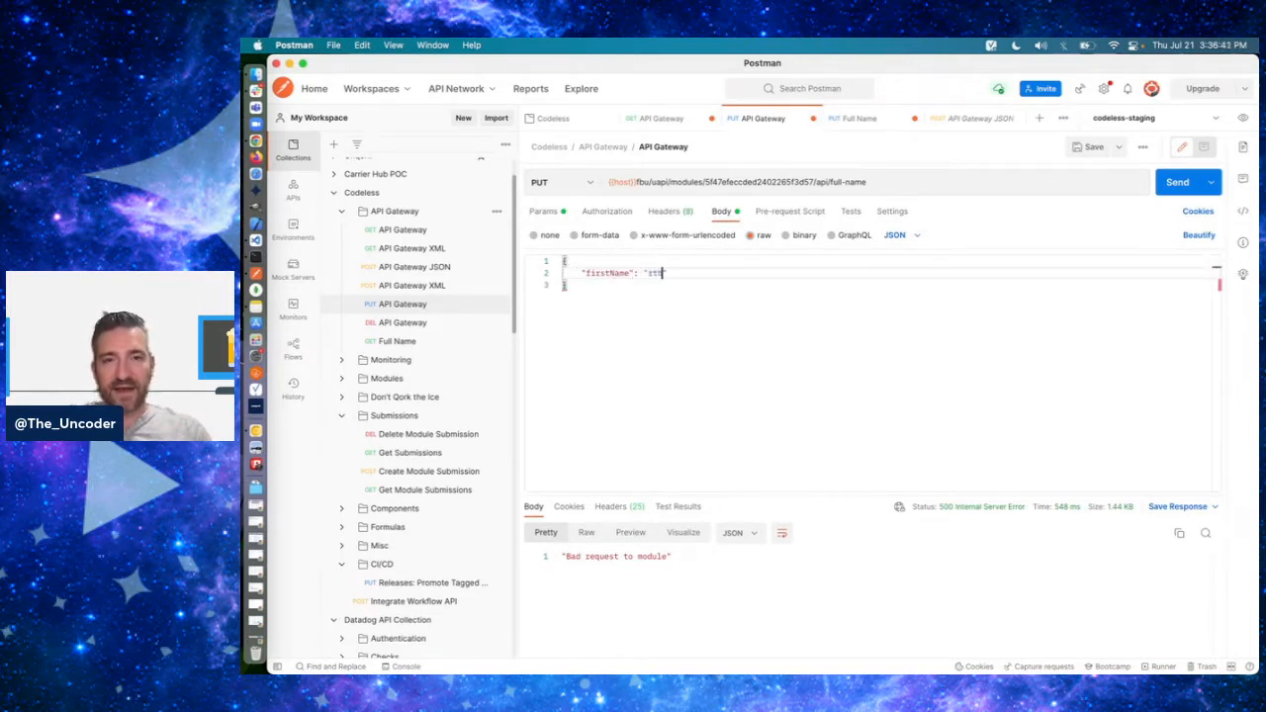
type("e\": \"Ruth\",")
key("Return")
type("\"lastName\": \"Ginsberg")
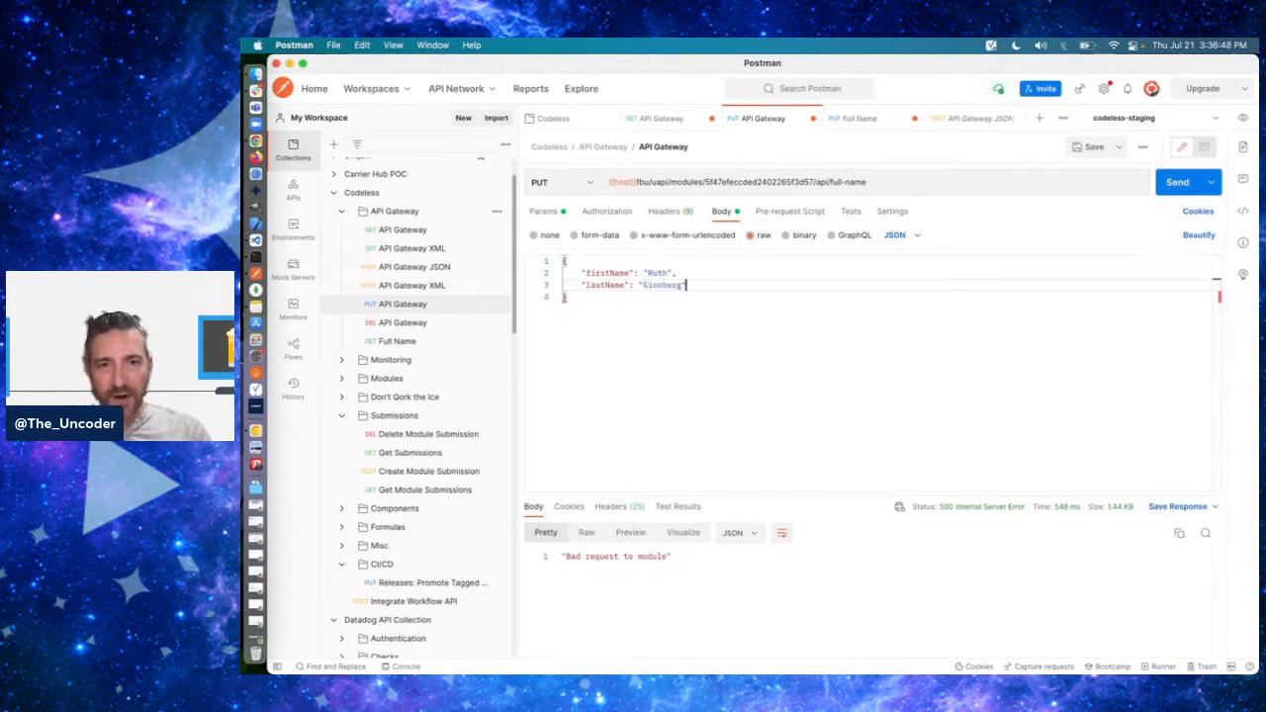
key("super+Return")
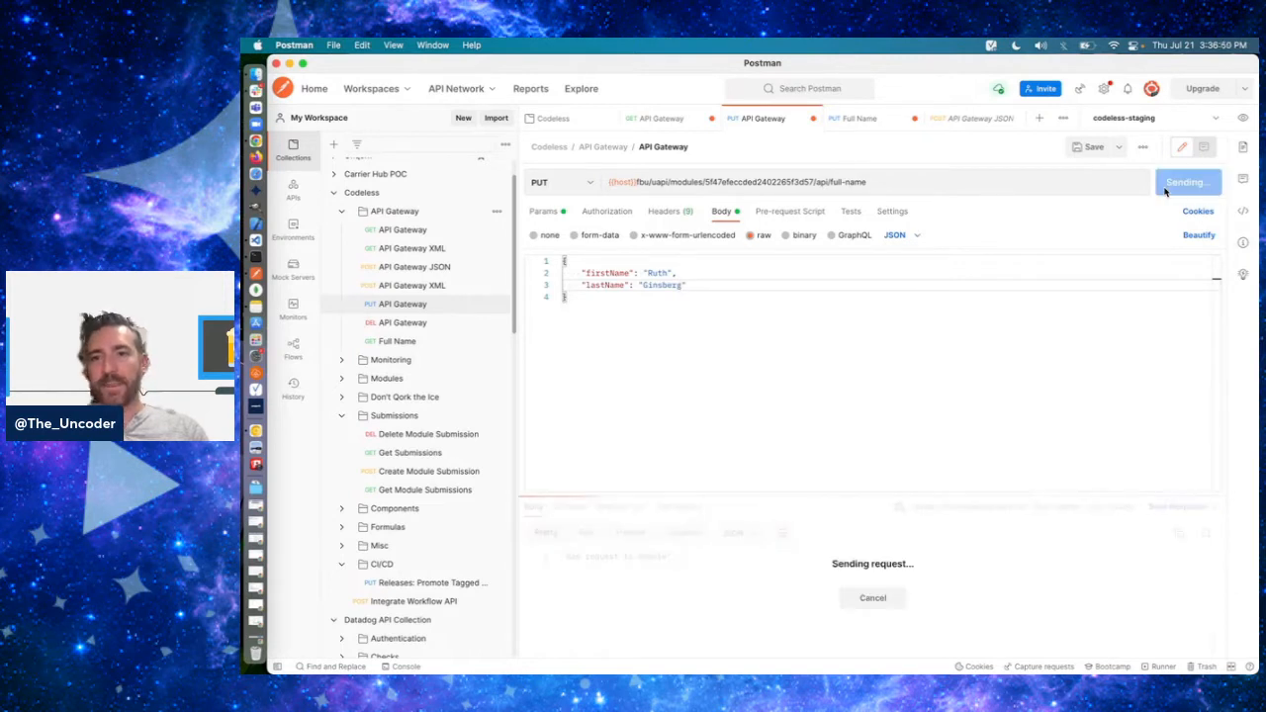
- Insert v1/ before full-name in the request URL and send the request again
left_click(832, 183)
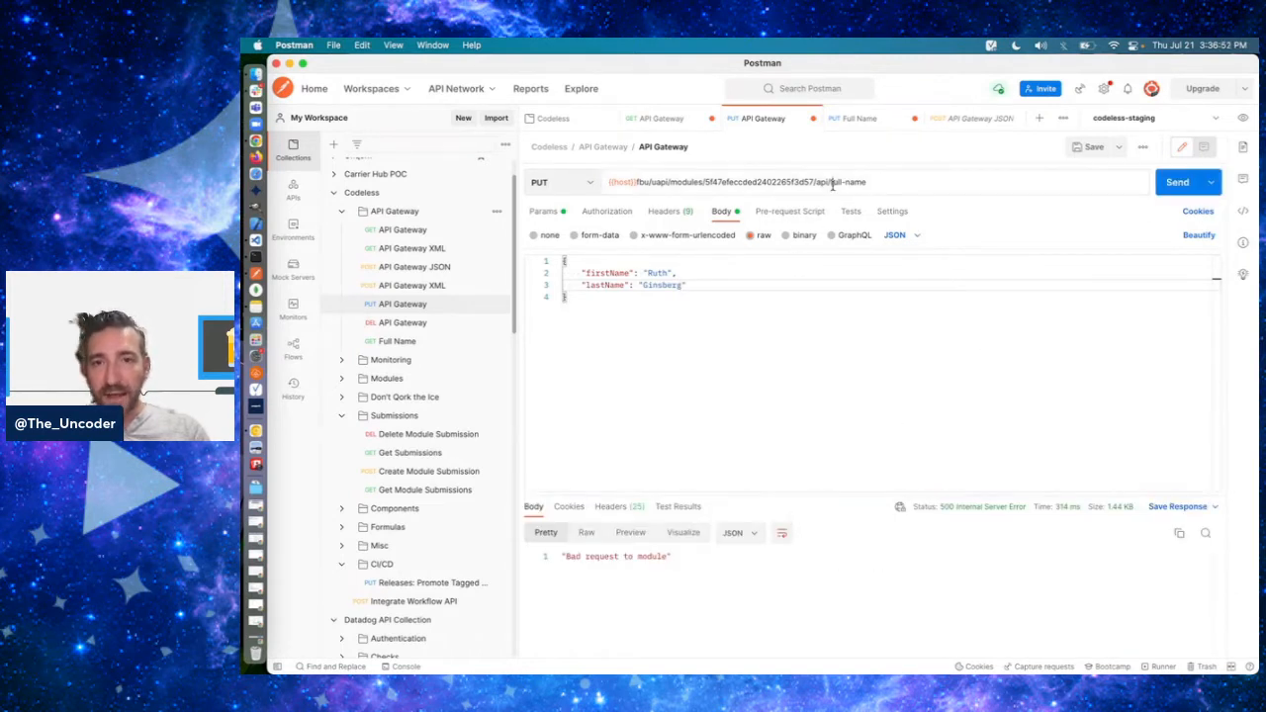
type("v1/")
left_click(1175, 176)
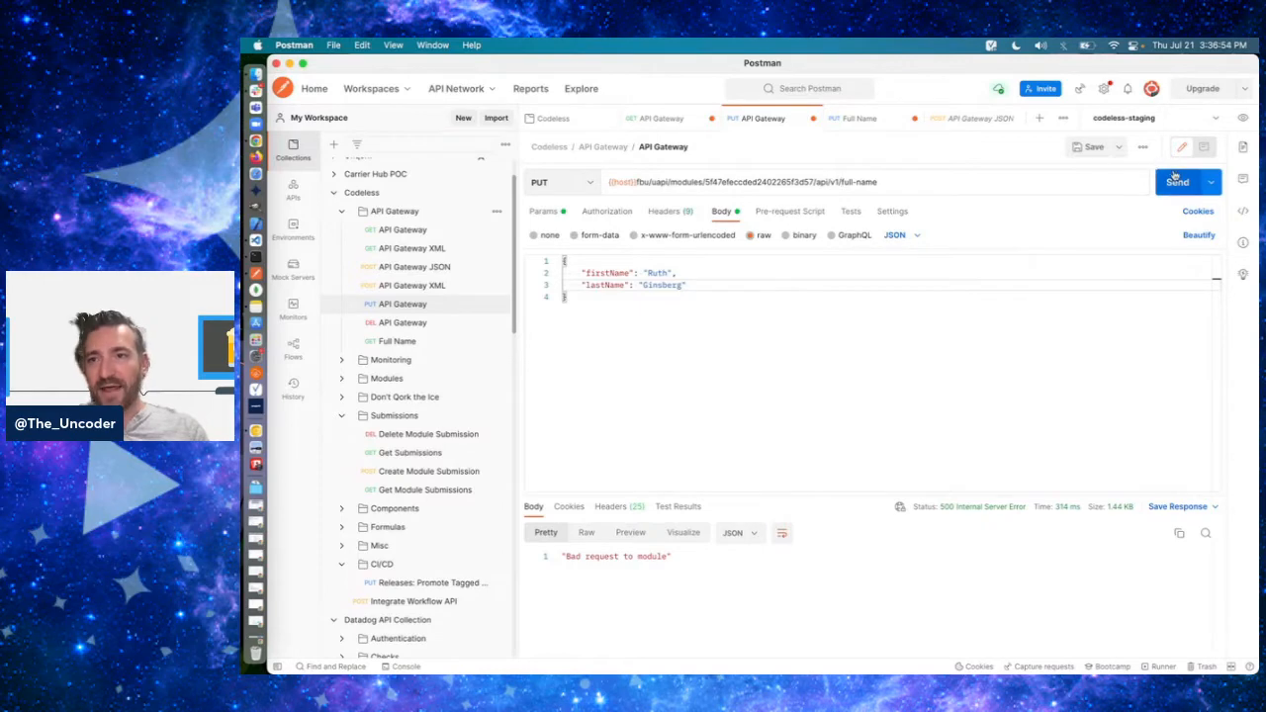
- Switch to Chrome and set the Full Name (API) module's path to full-name-v1 in its settings, saving the change
key("super+Tab")
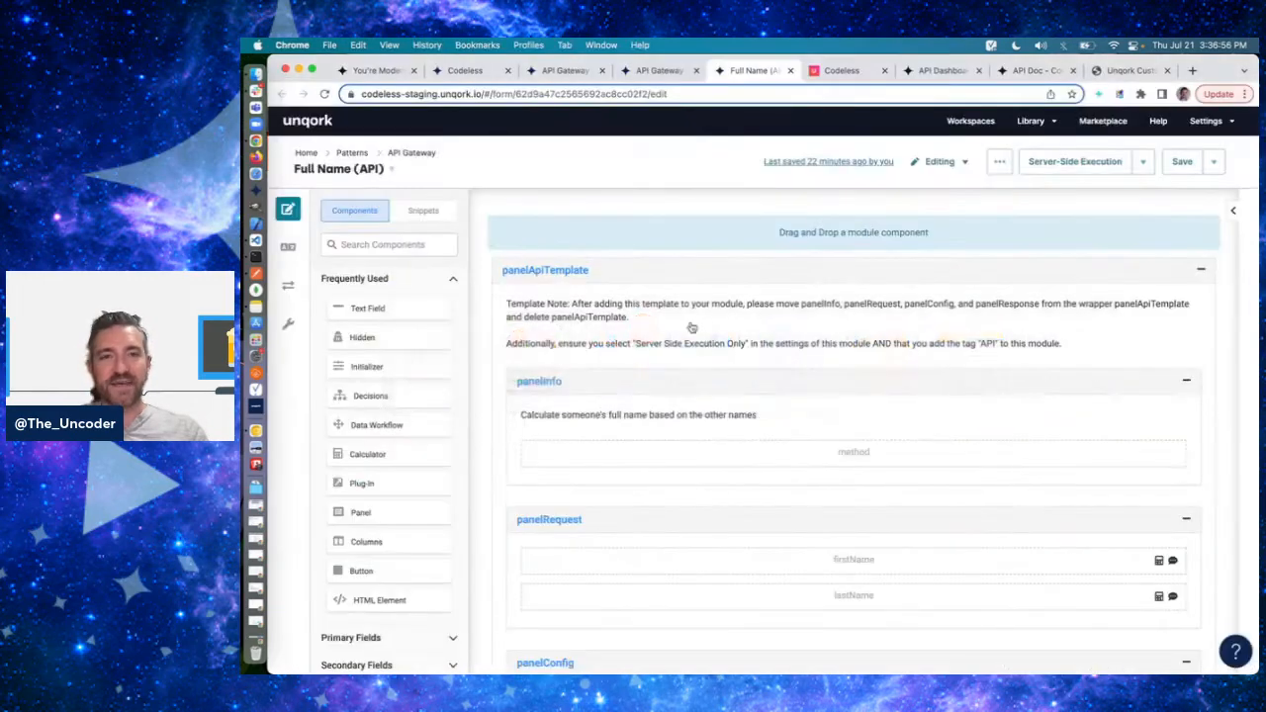
left_click(999, 162)
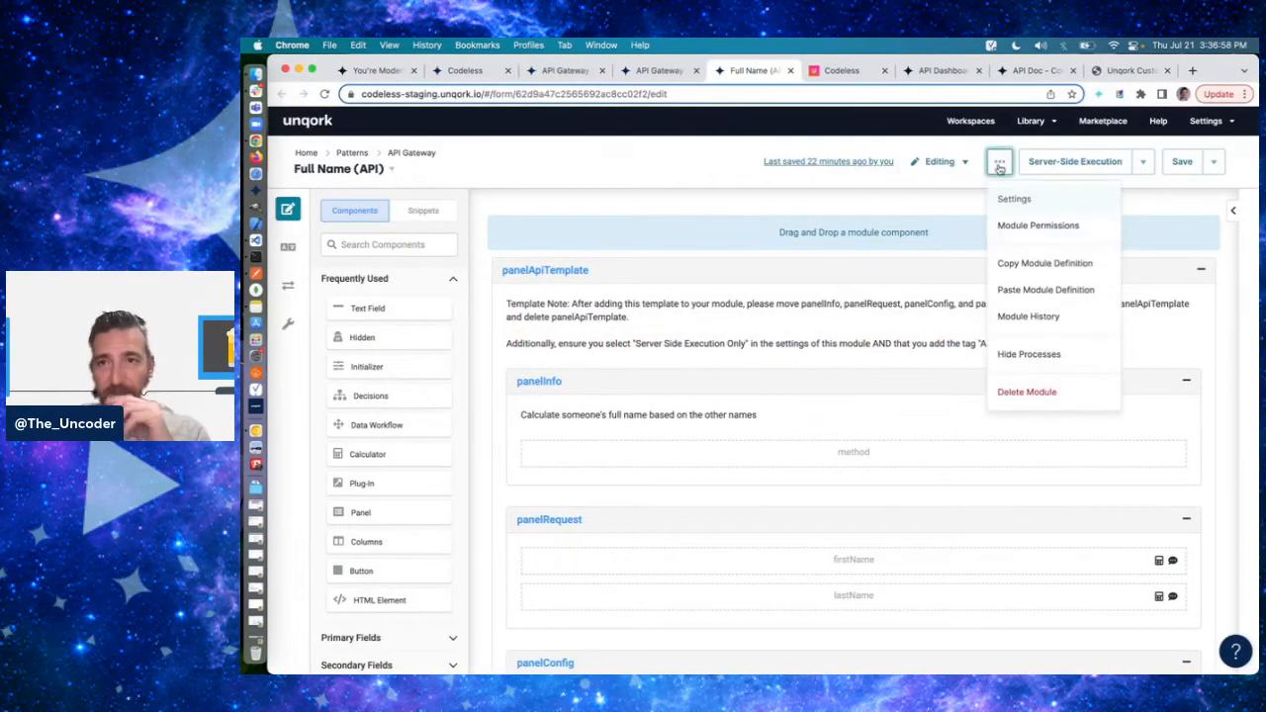
left_click(1006, 203)
left_click(683, 358)
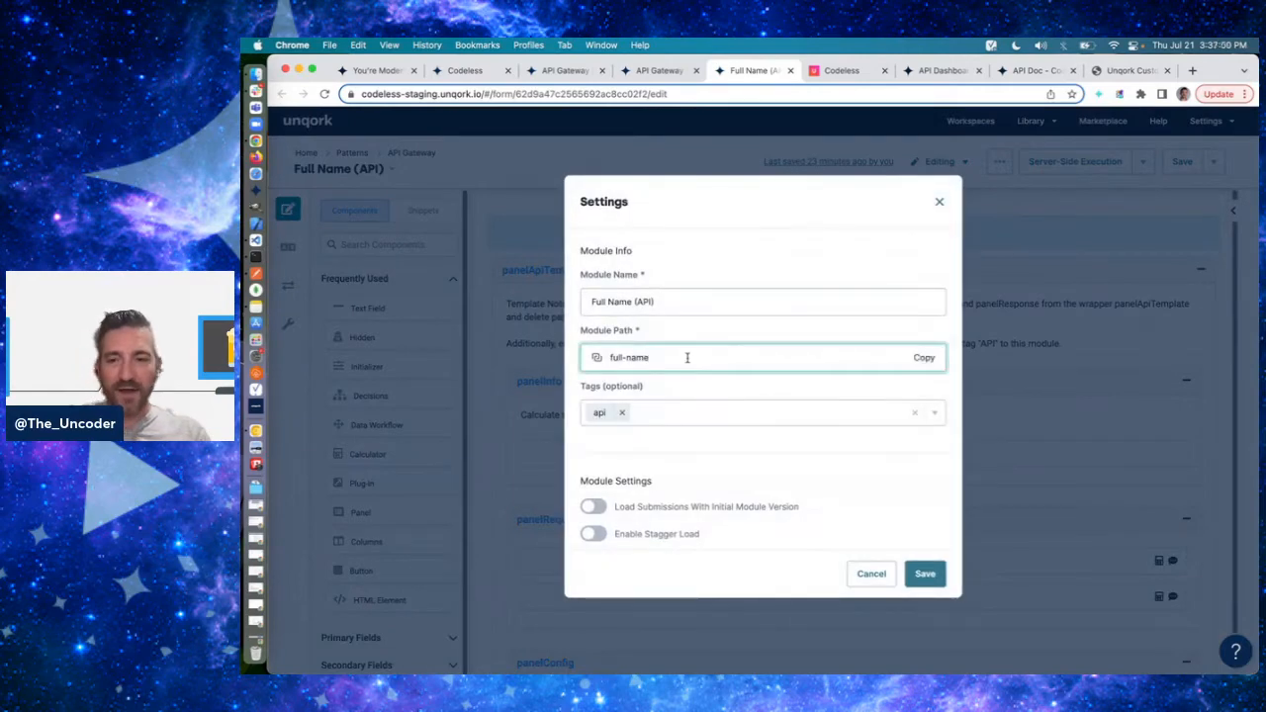
type("-v1")
left_click(925, 574)
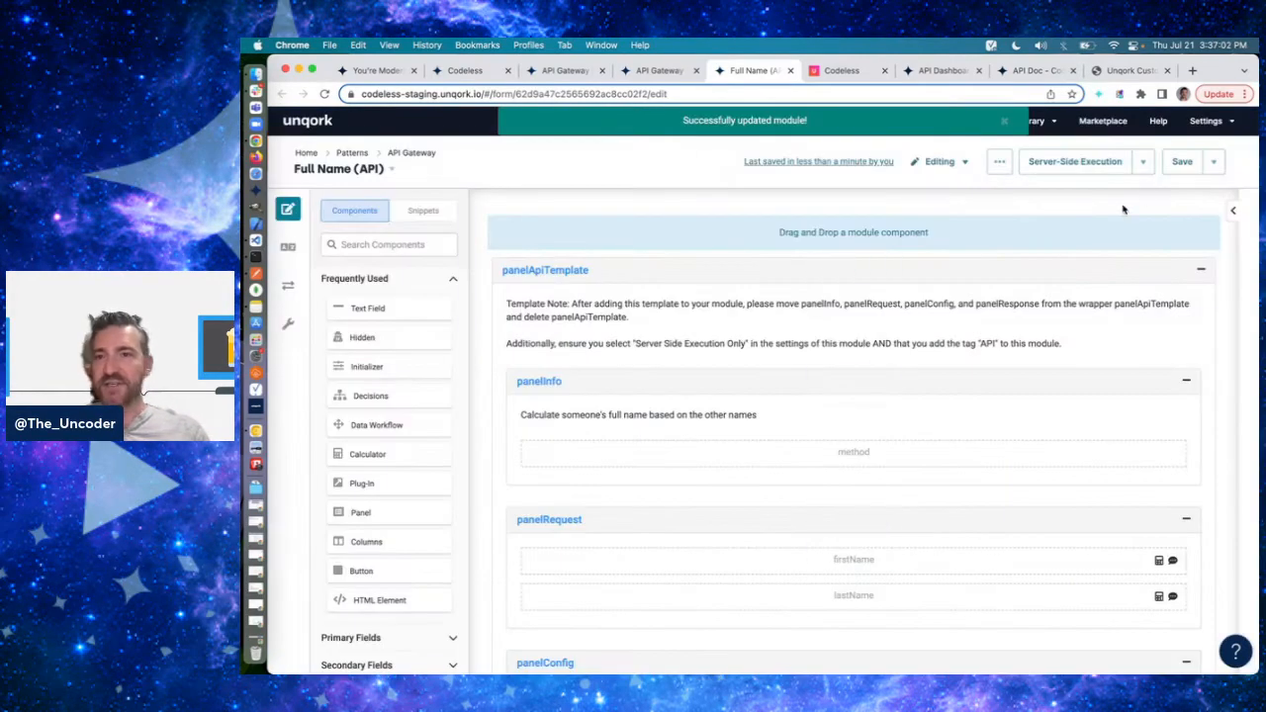
- Check the module path in the Full Name (API) settings and close them without changes
left_click(999, 162)
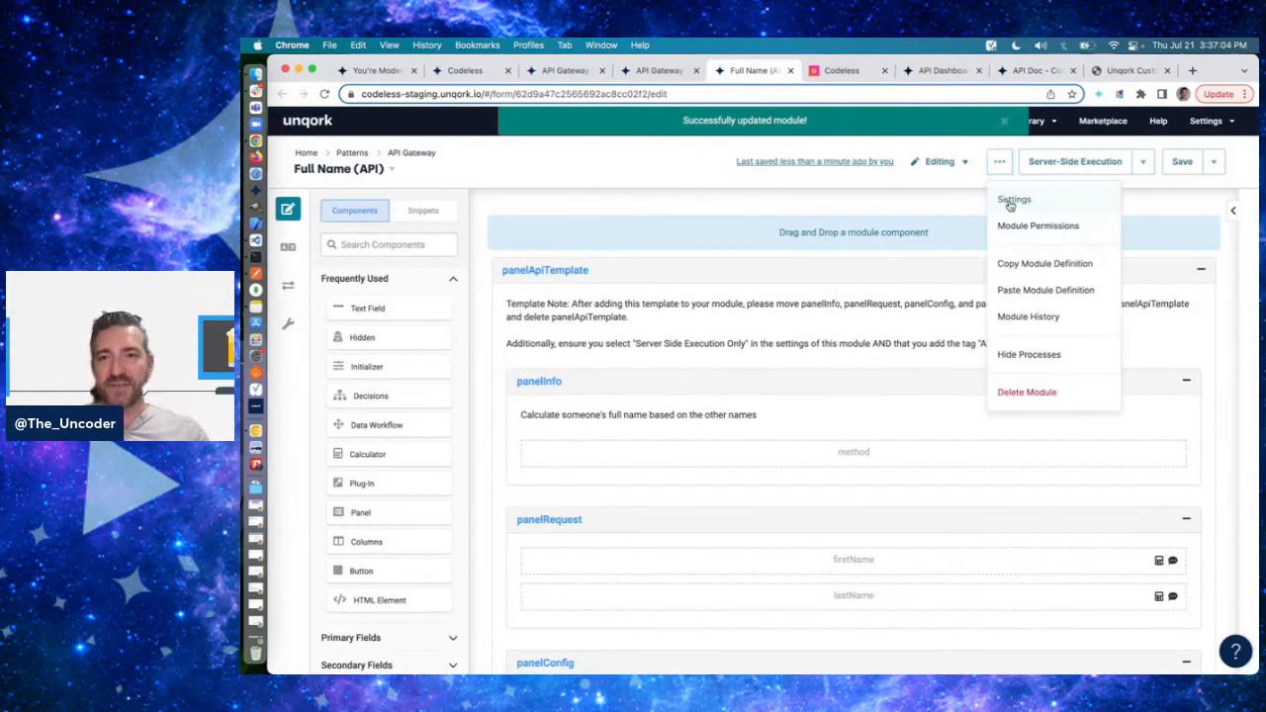
left_click(1004, 199)
left_click(694, 359)
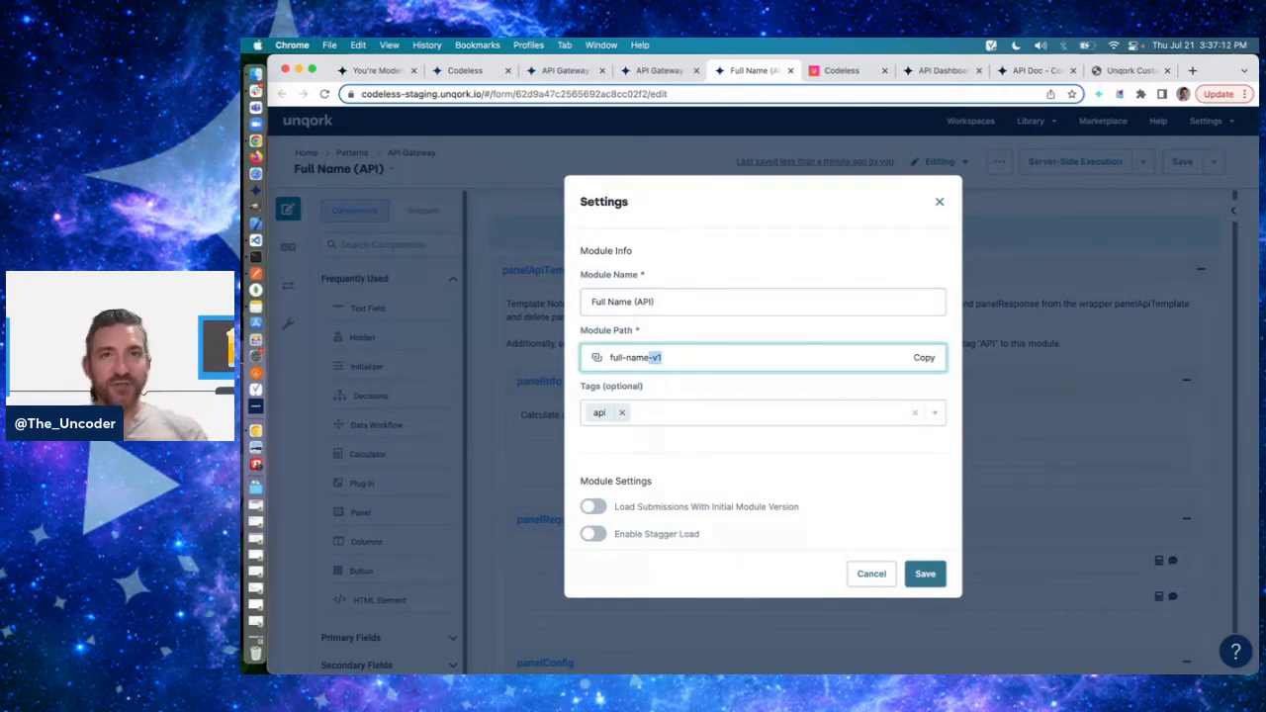
left_click(712, 357)
left_click(863, 571)
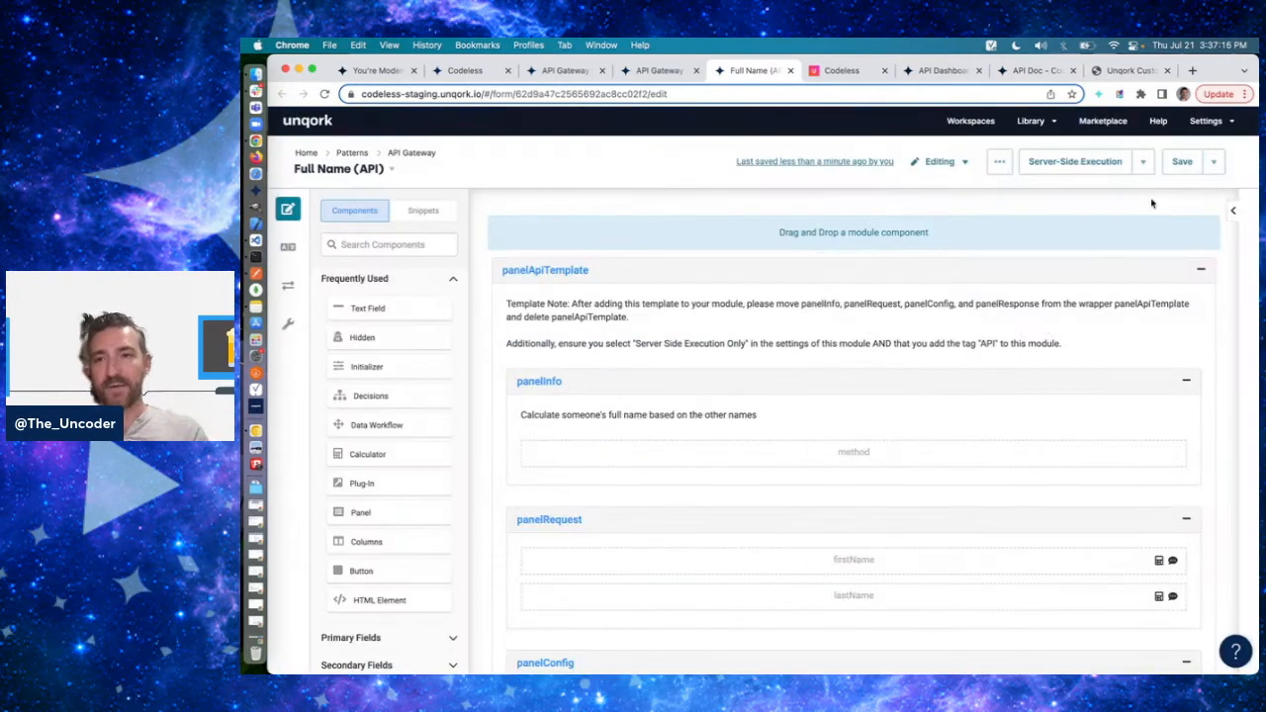
- Switch to Postman and resend the PUT API Gateway request to api/v1/full-name
key("super+Tab")
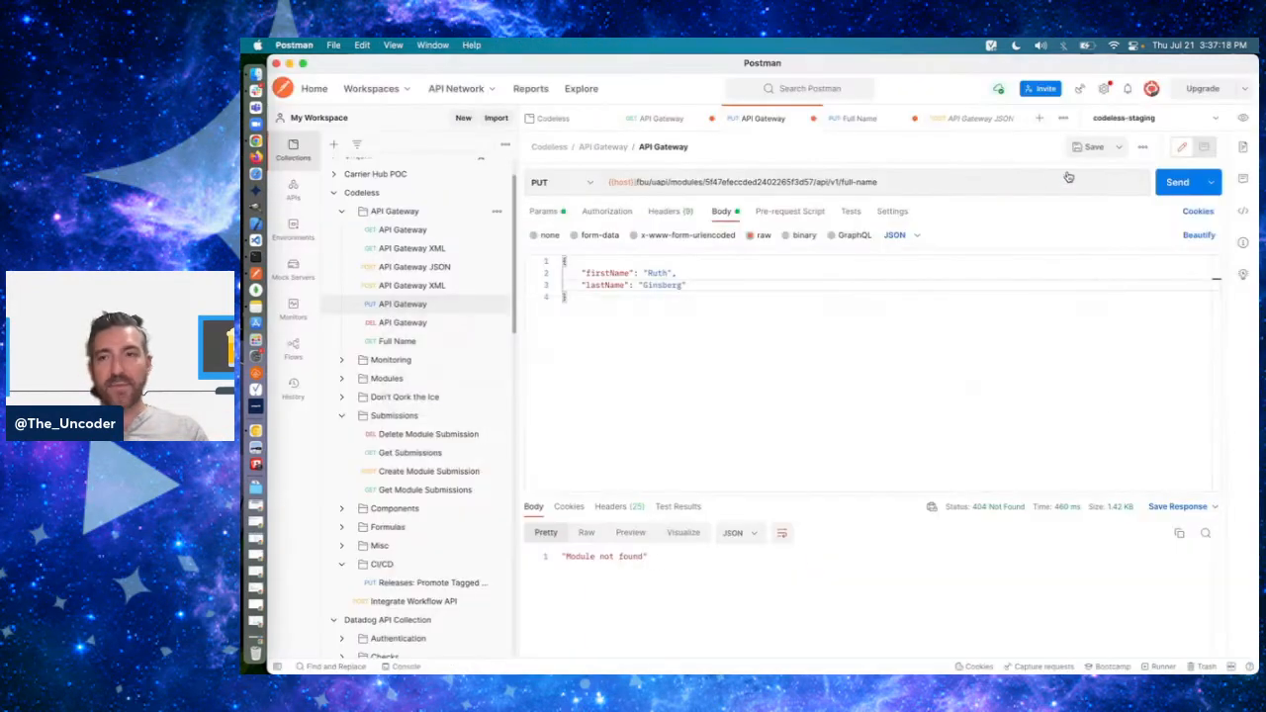
left_click(1177, 183)
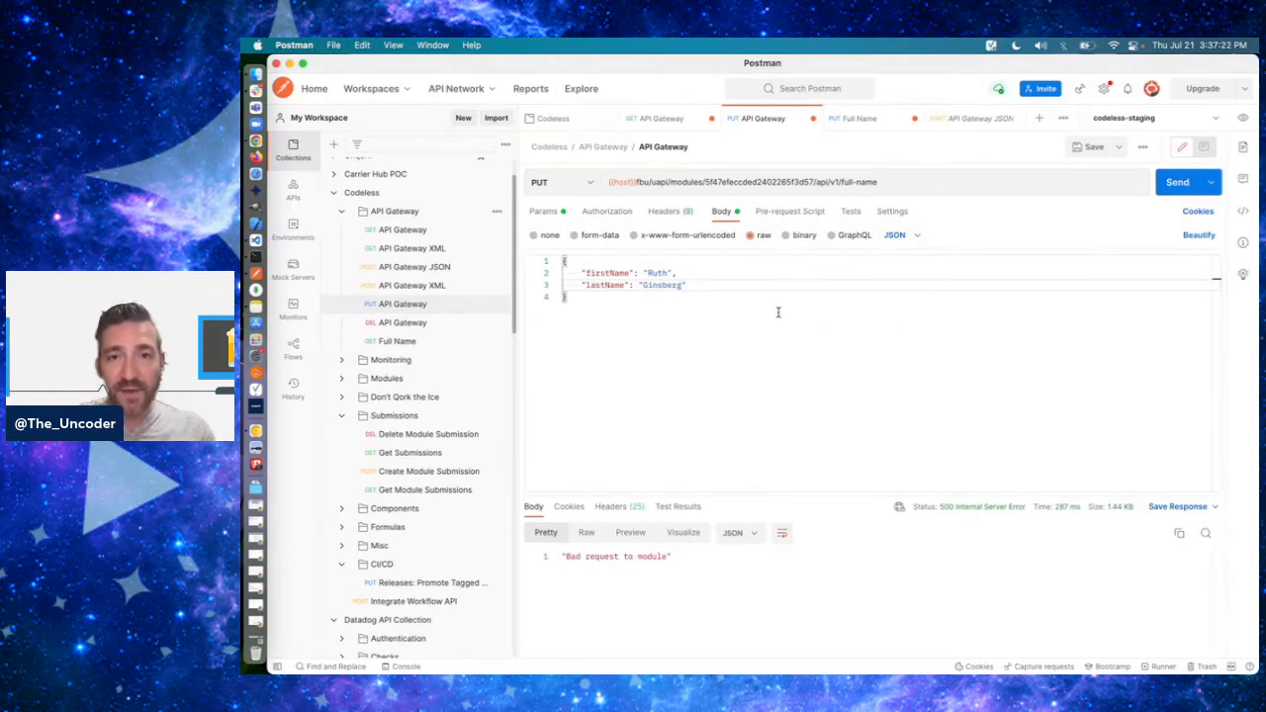
left_click(896, 181)
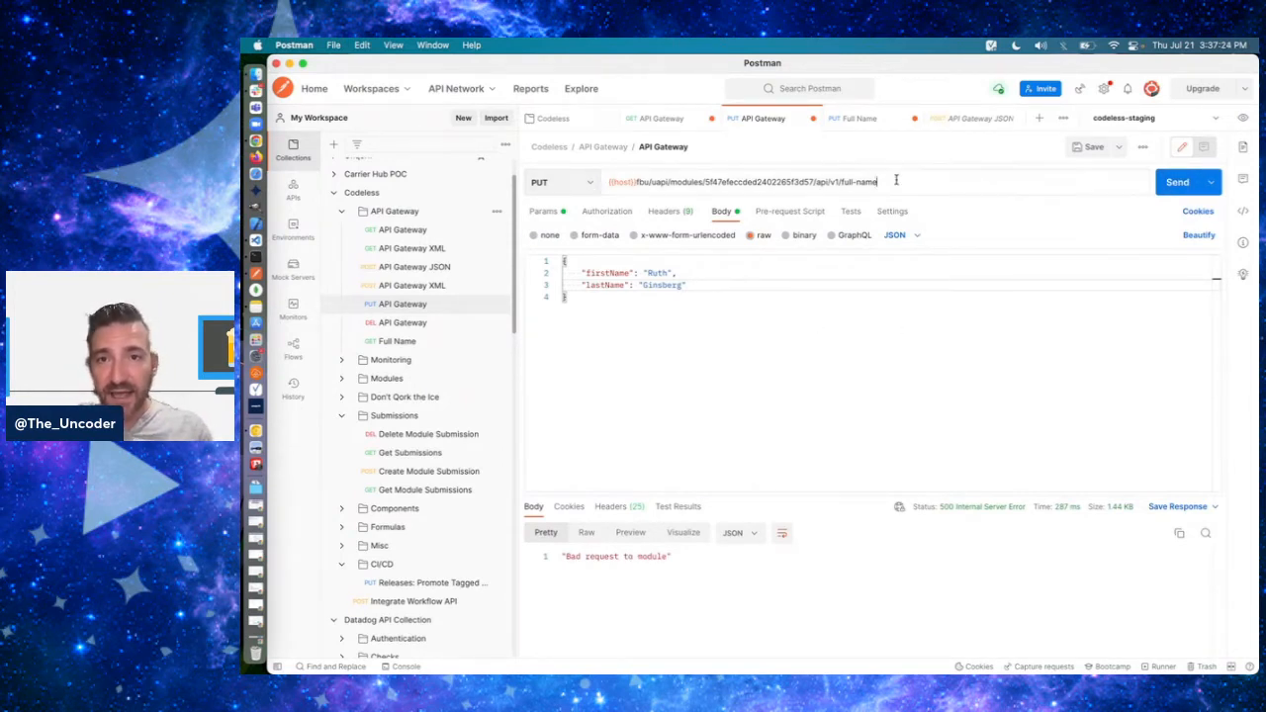
left_click(679, 318)
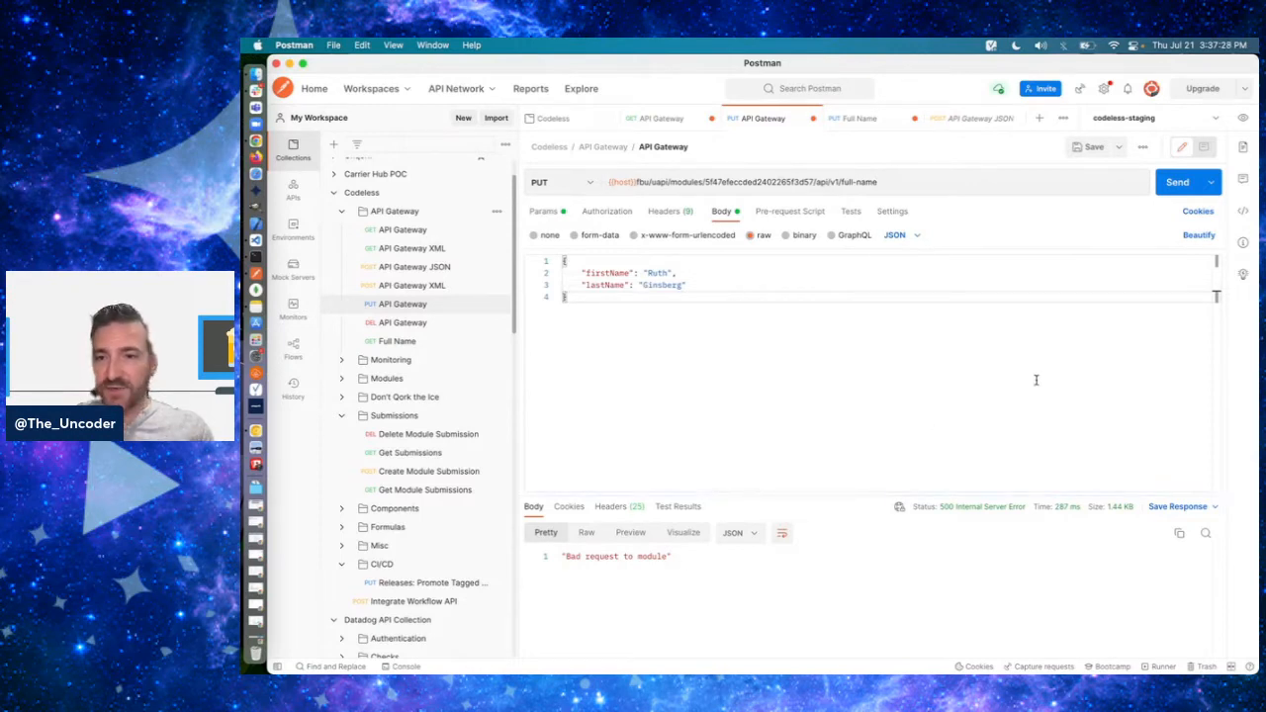
left_click(1175, 184)
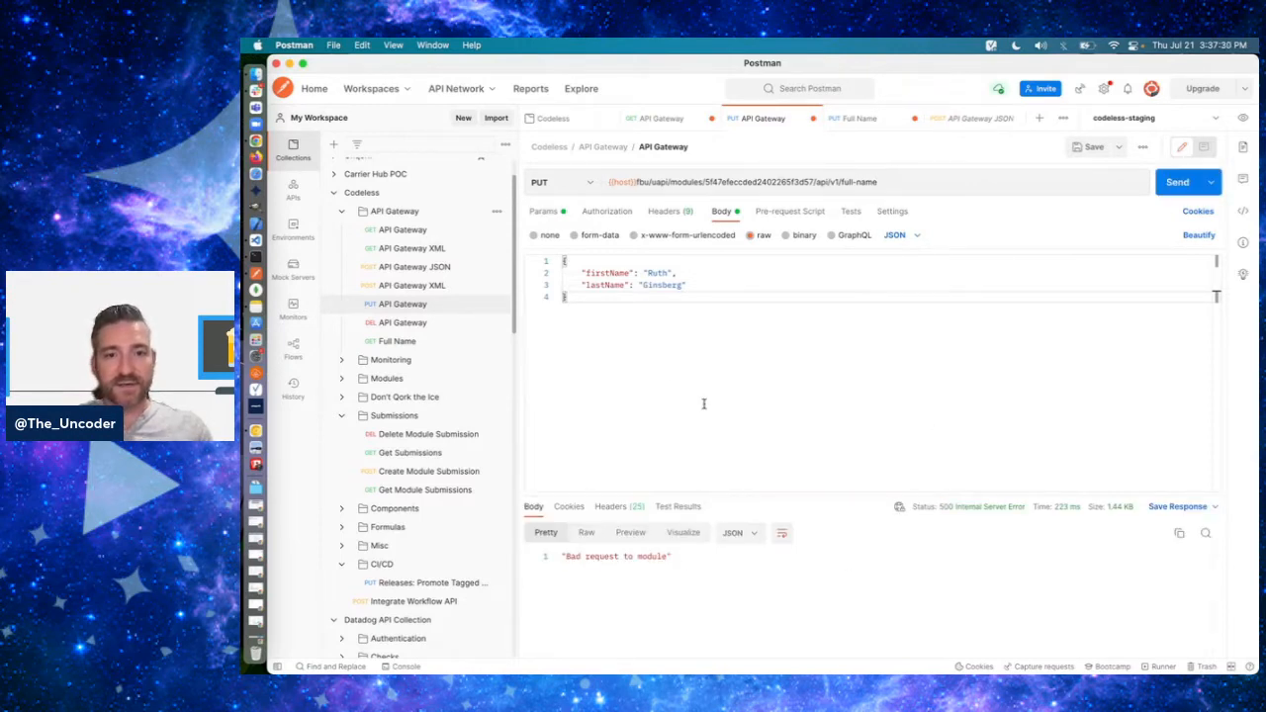
- Try wrapping the request body's name fields in a "data" object, and send the request
left_click(580, 263)
type("\"data")
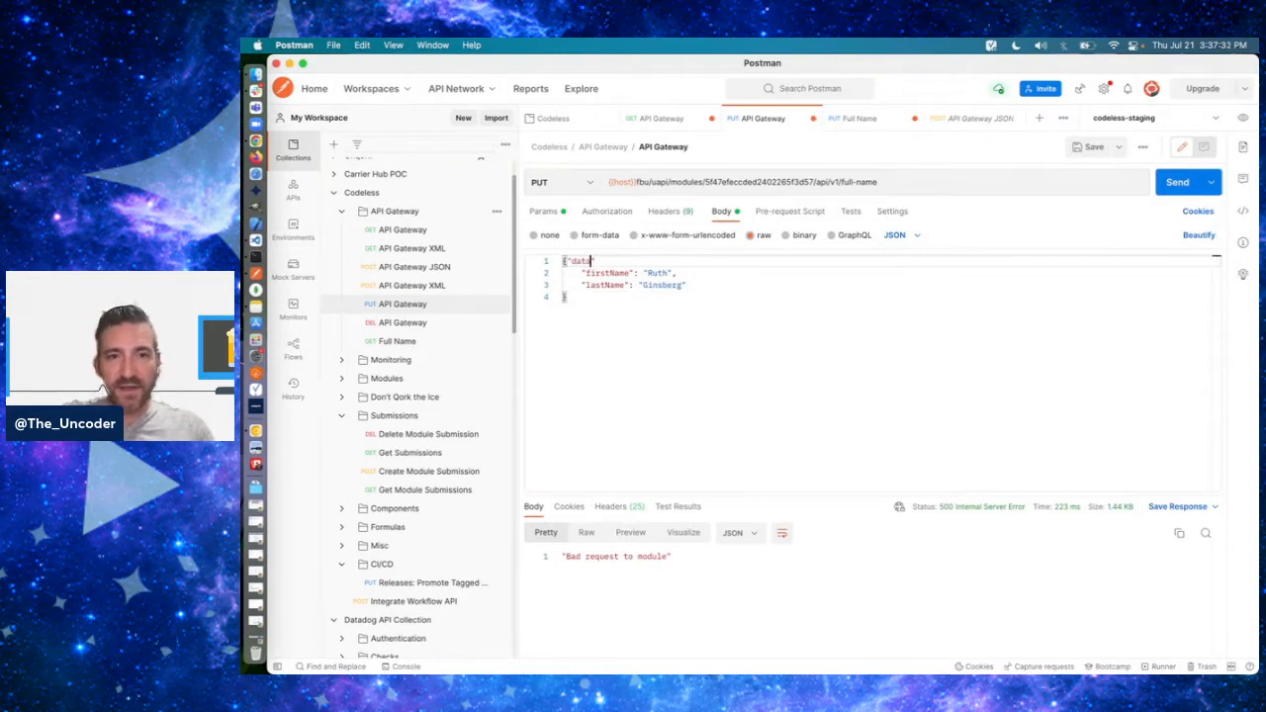
type("\": {")
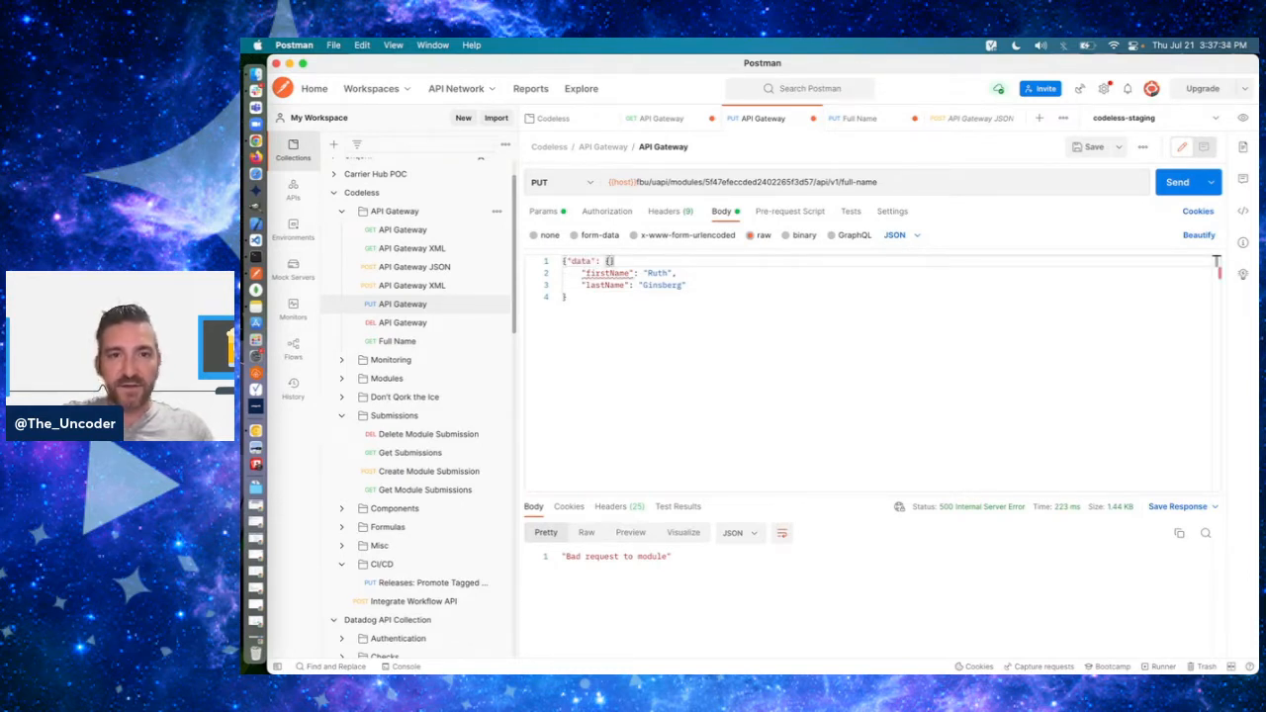
type("}")
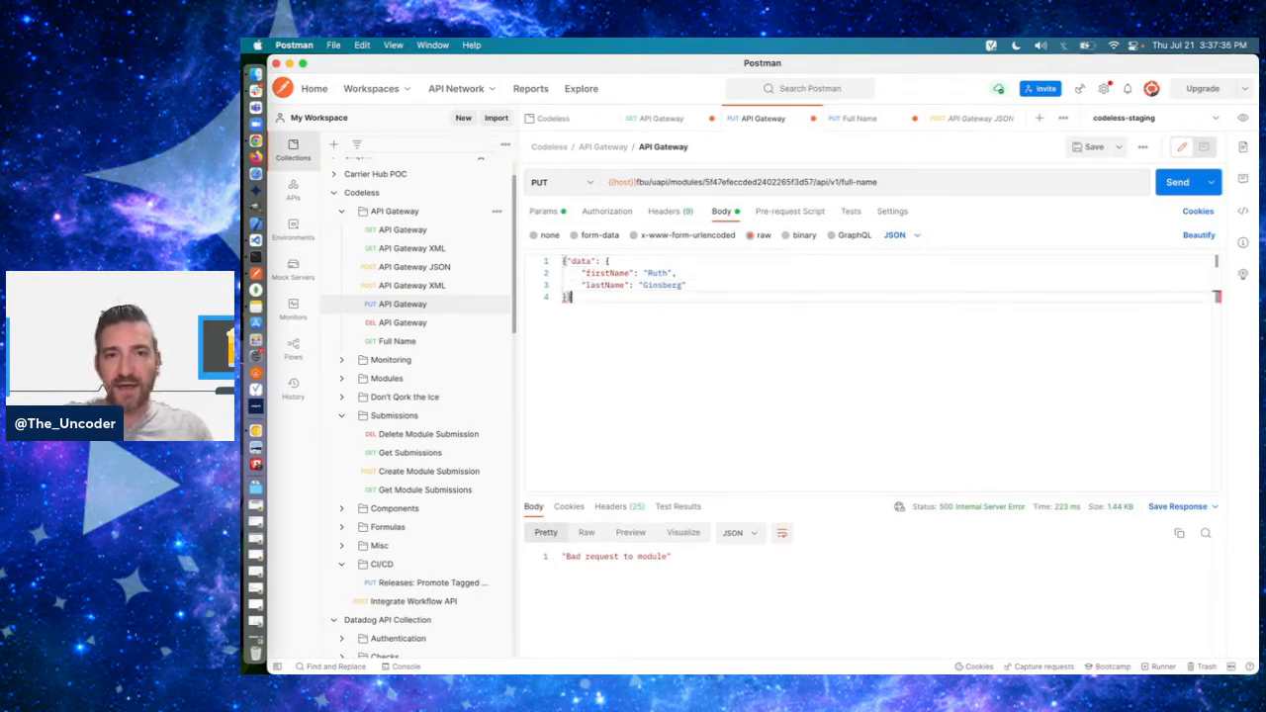
left_click(1187, 187)
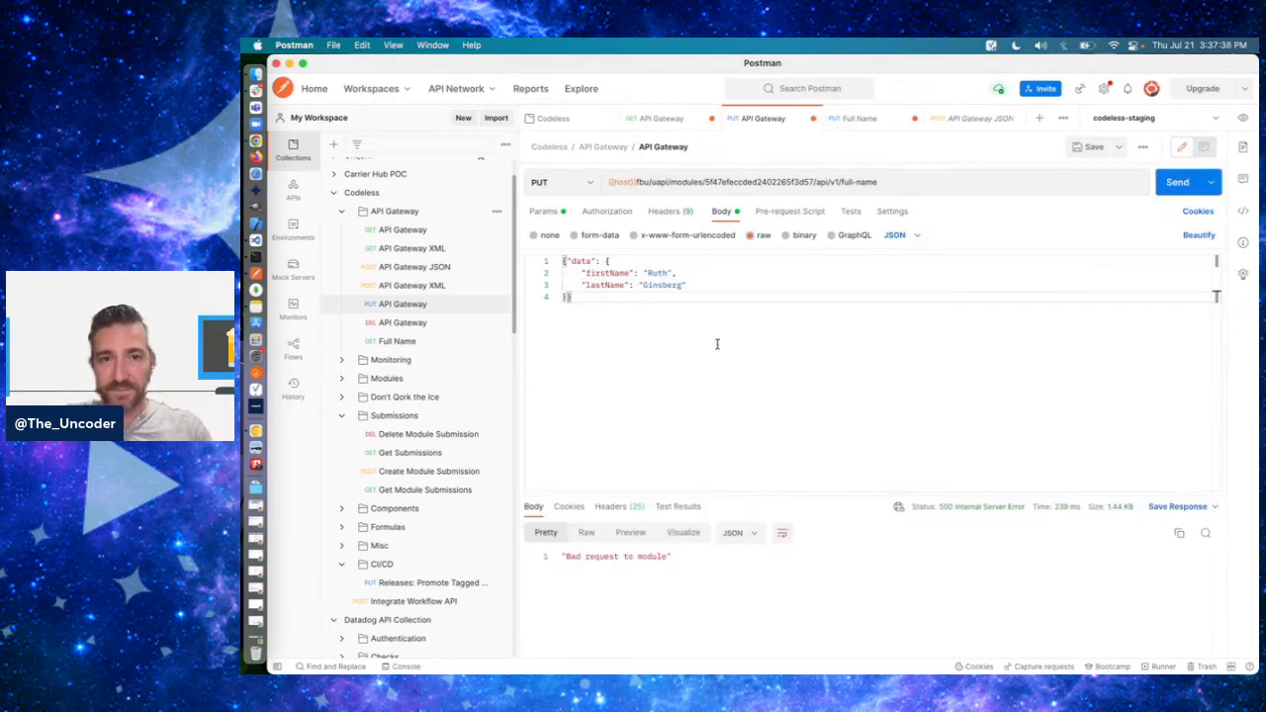
- Remove the "data" wrapper and its extra closing brace from the request body, and send the request again
left_click_drag(611, 260, 565, 261)
key("BackSpace")
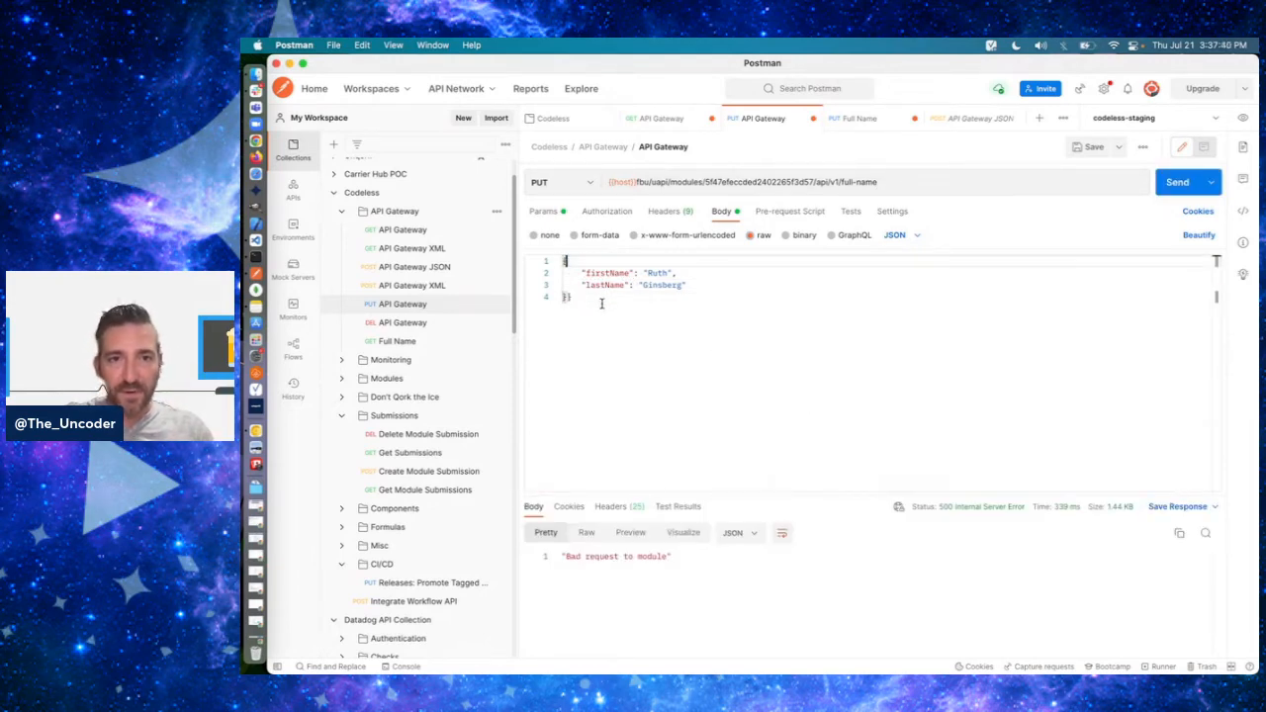
left_click(570, 297)
key("BackSpace")
left_click(1181, 186)
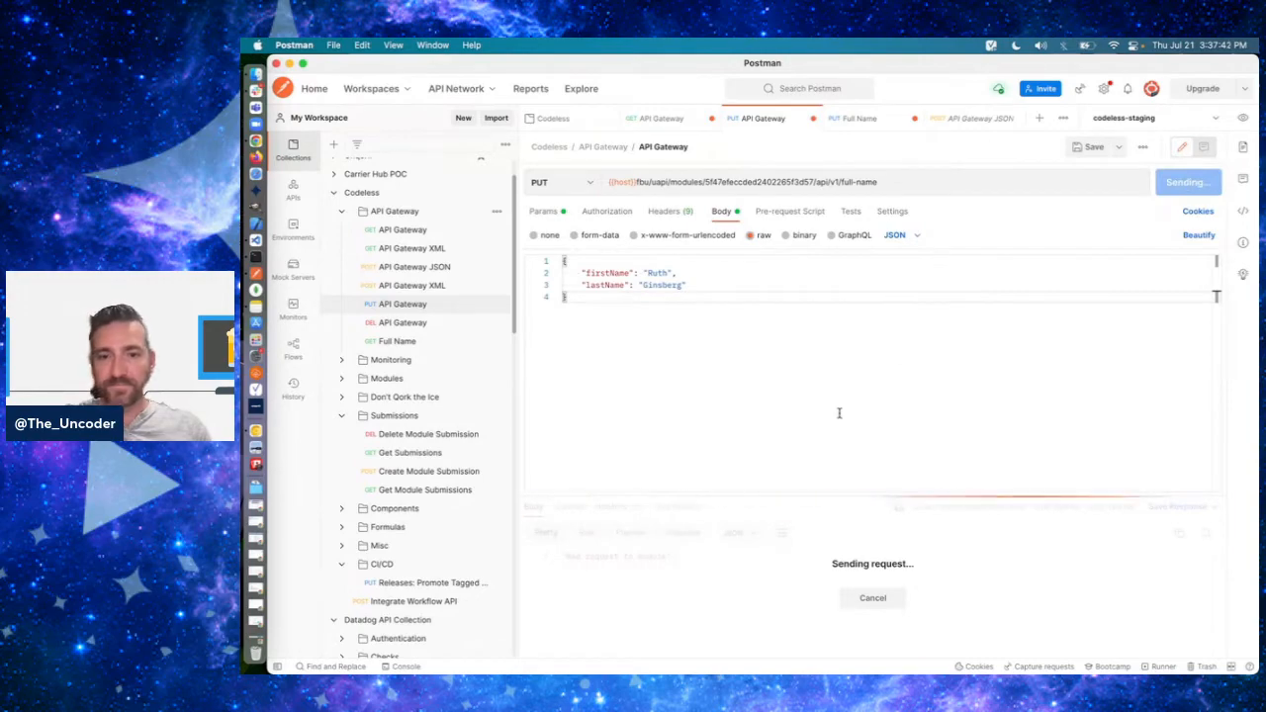
- Switch to Chrome and check the settings of the method component in panelInfo
key("super+Tab")
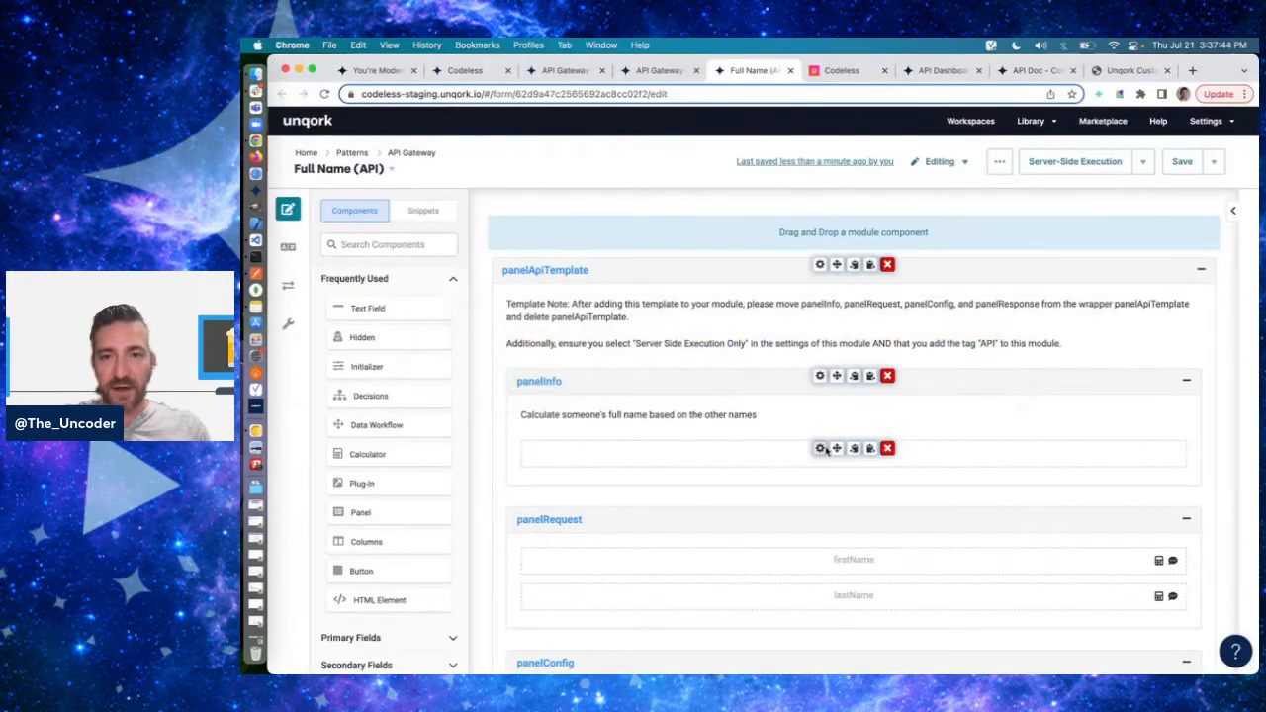
left_click(823, 450)
left_click(1133, 157)
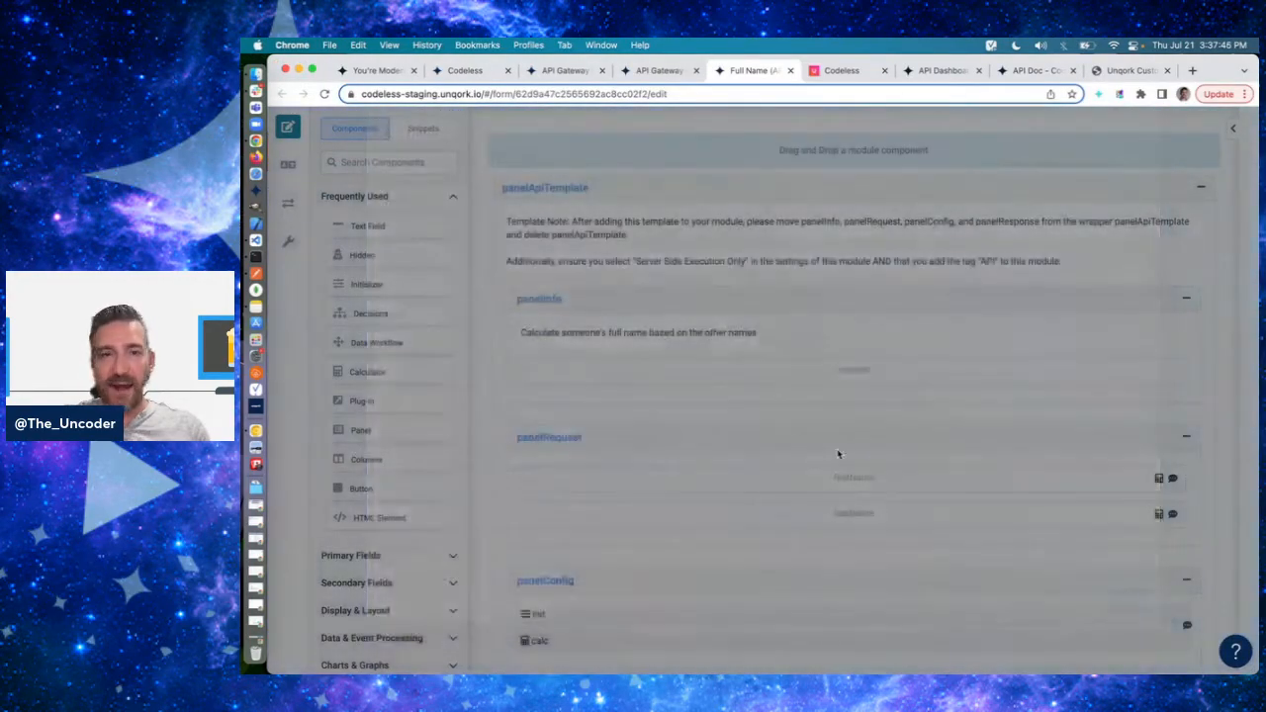
- Move panelInfo, panelRequest, panelConfig and panelResponse out of the panelApiTemplate wrapper to the module's top level
left_click_drag(838, 375, 845, 276)
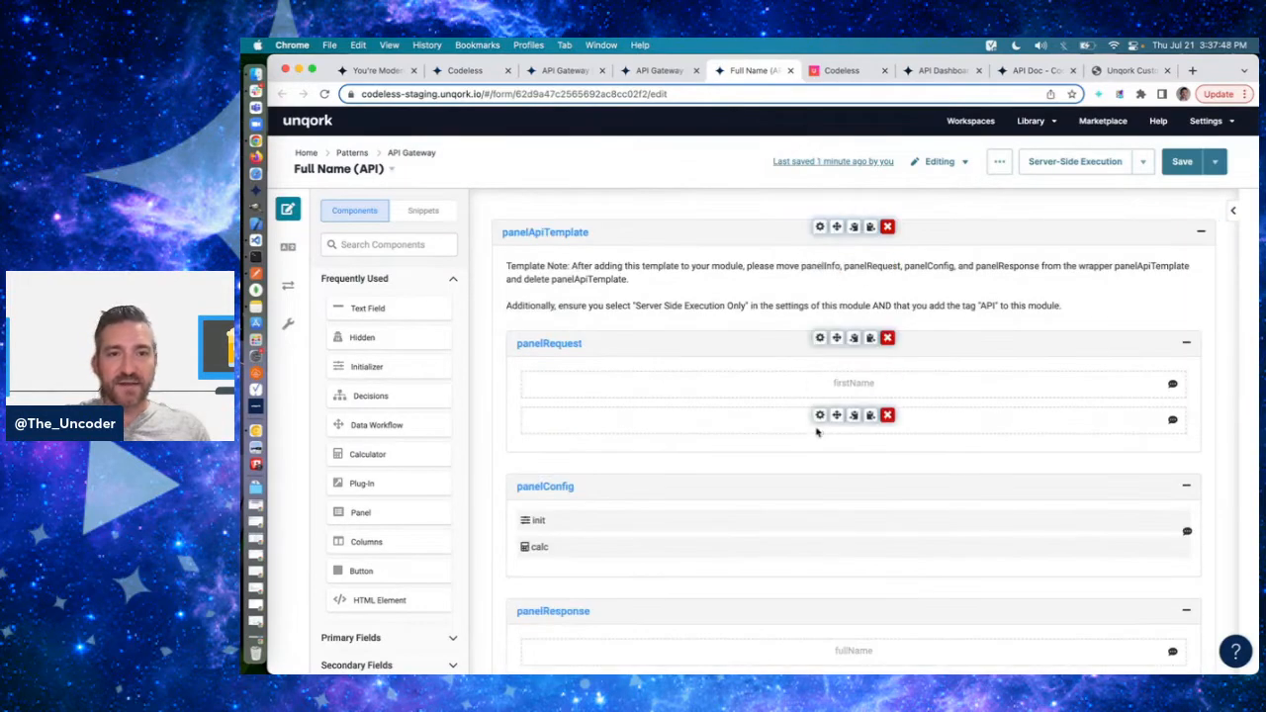
left_click_drag(837, 338, 841, 237)
left_click_drag(837, 481, 837, 381)
scroll(822, 568, "down", 2)
left_click_drag(837, 527, 853, 457)
scroll(853, 457, "down", 1)
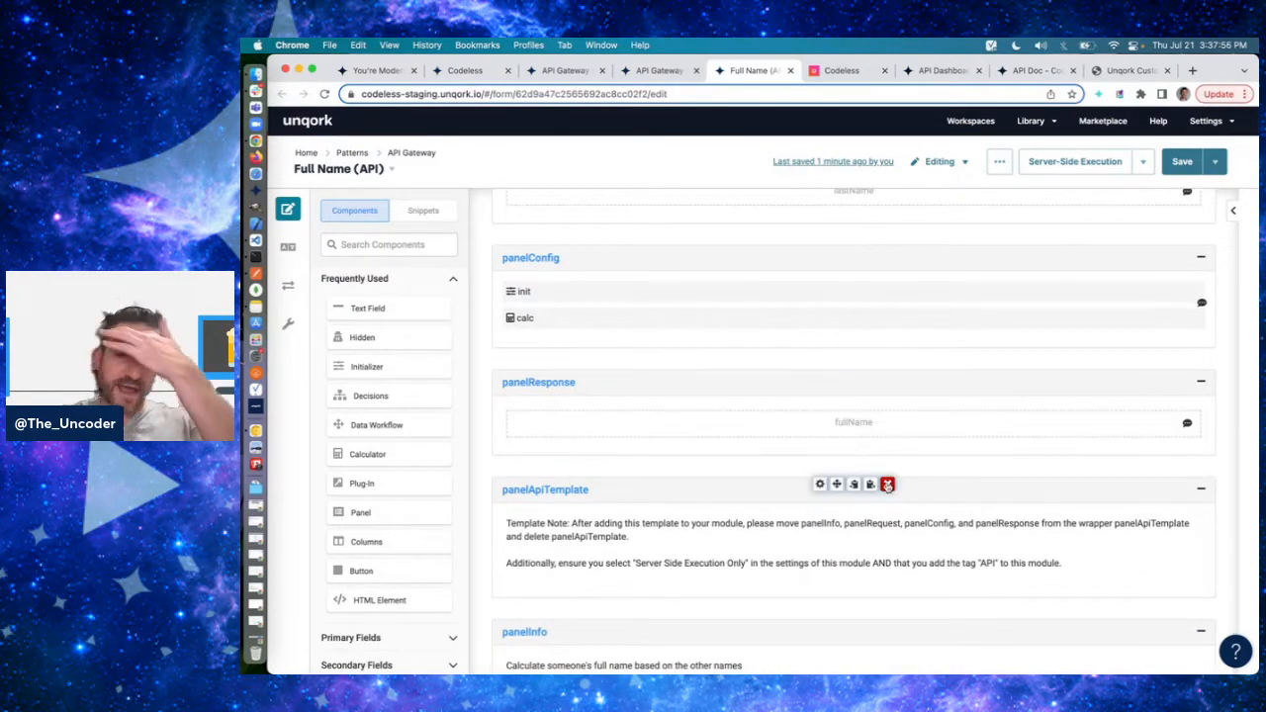
- Delete the panelApiTemplate wrapper and move panelInfo above panelRequest, saving the module
left_click(887, 485)
left_click(1045, 169)
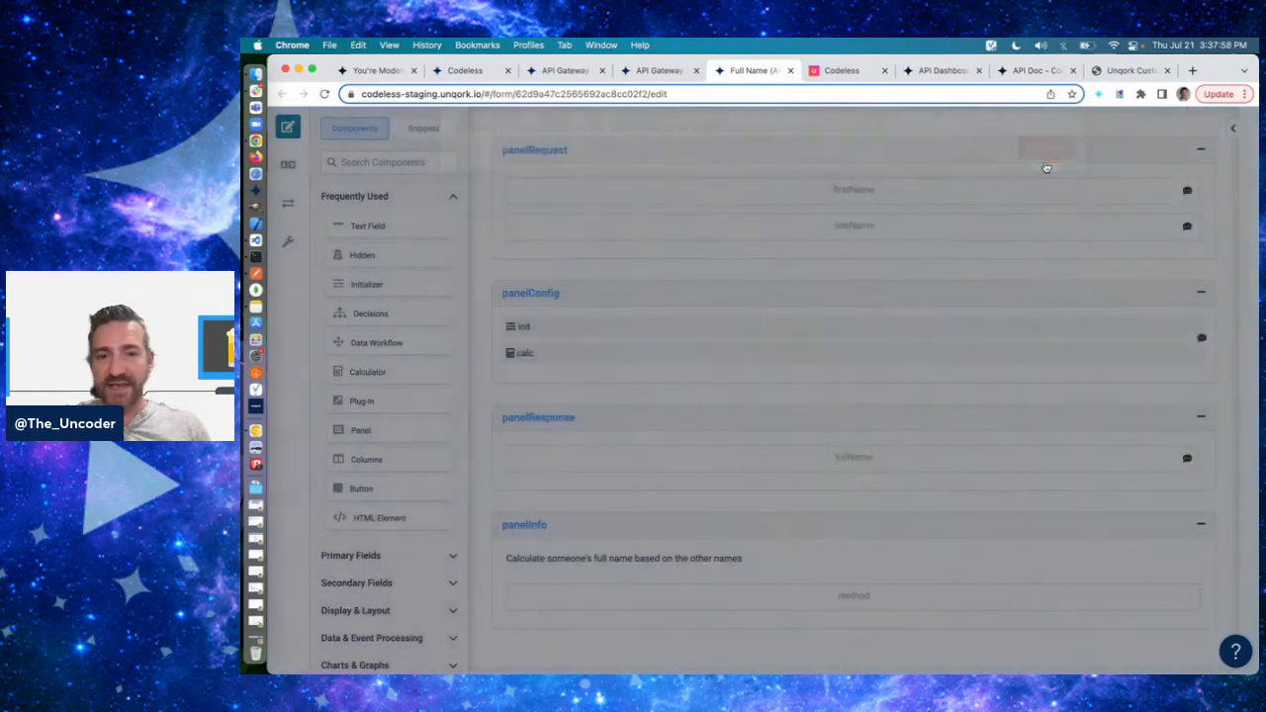
left_click_drag(837, 601, 869, 247)
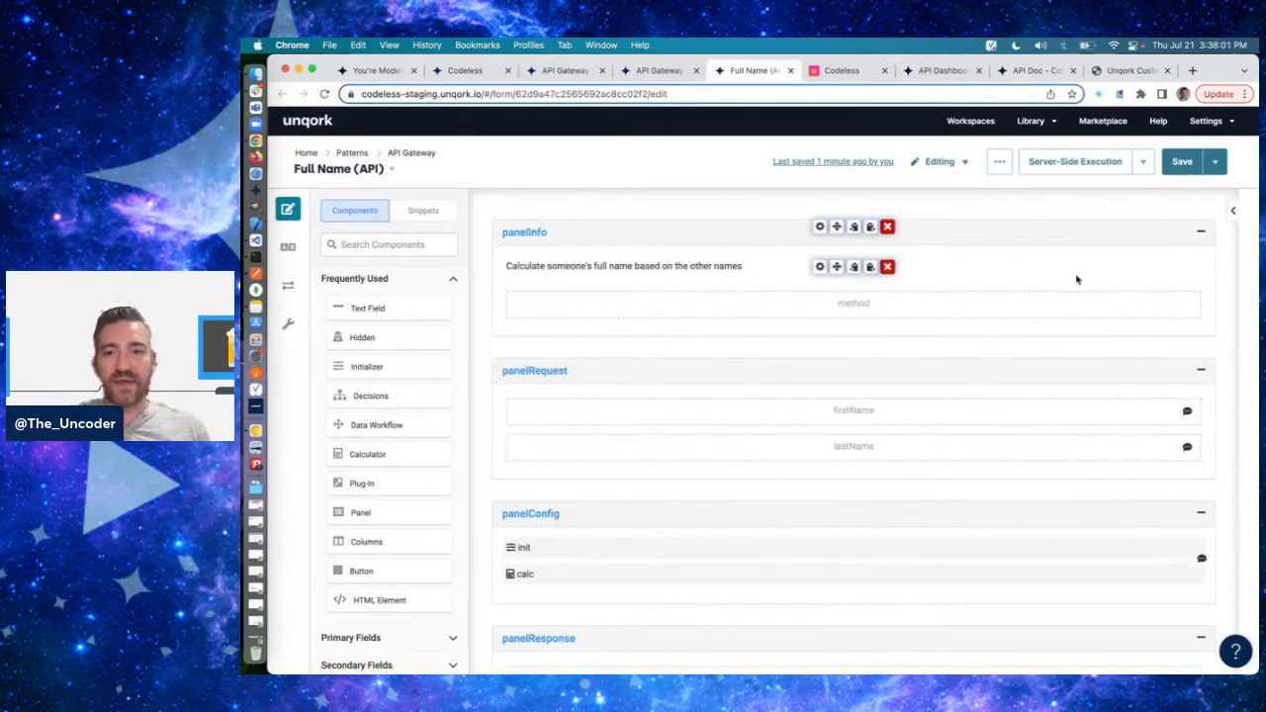
left_click(1182, 161)
- Switch to Postman and send the PUT API Gateway request against the restructured module
key("super+Tab")
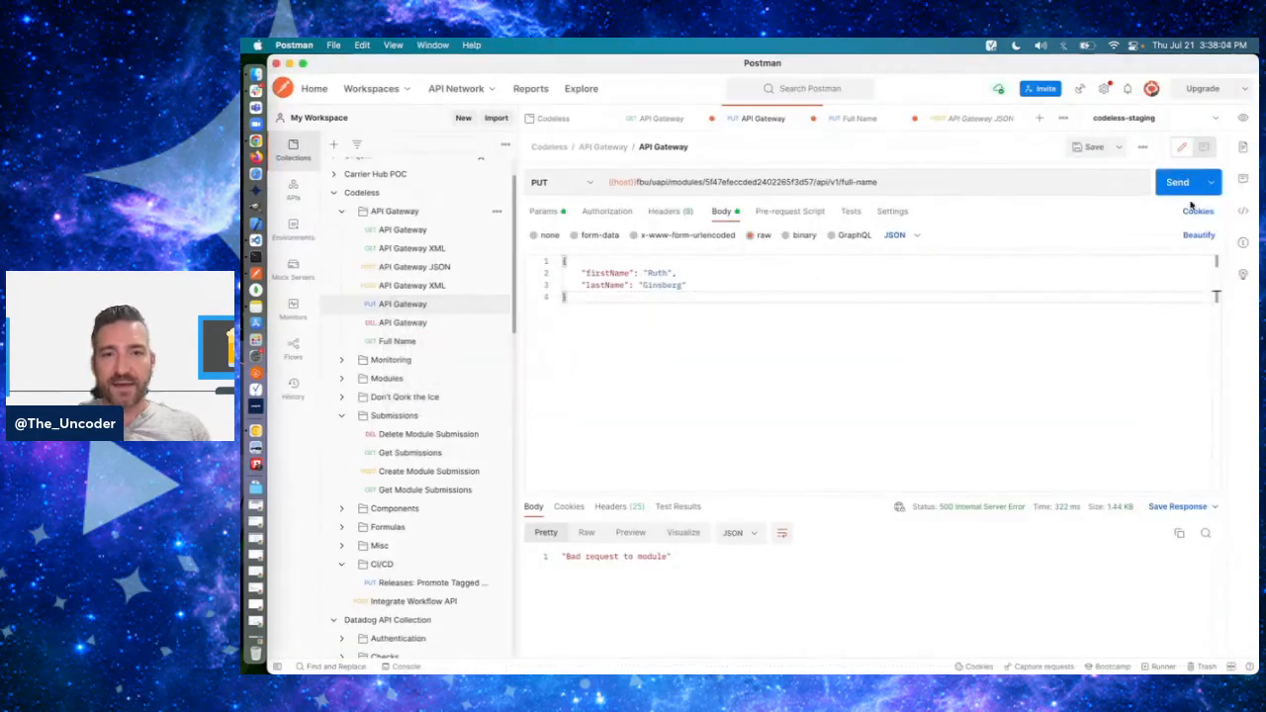
left_click(1181, 182)
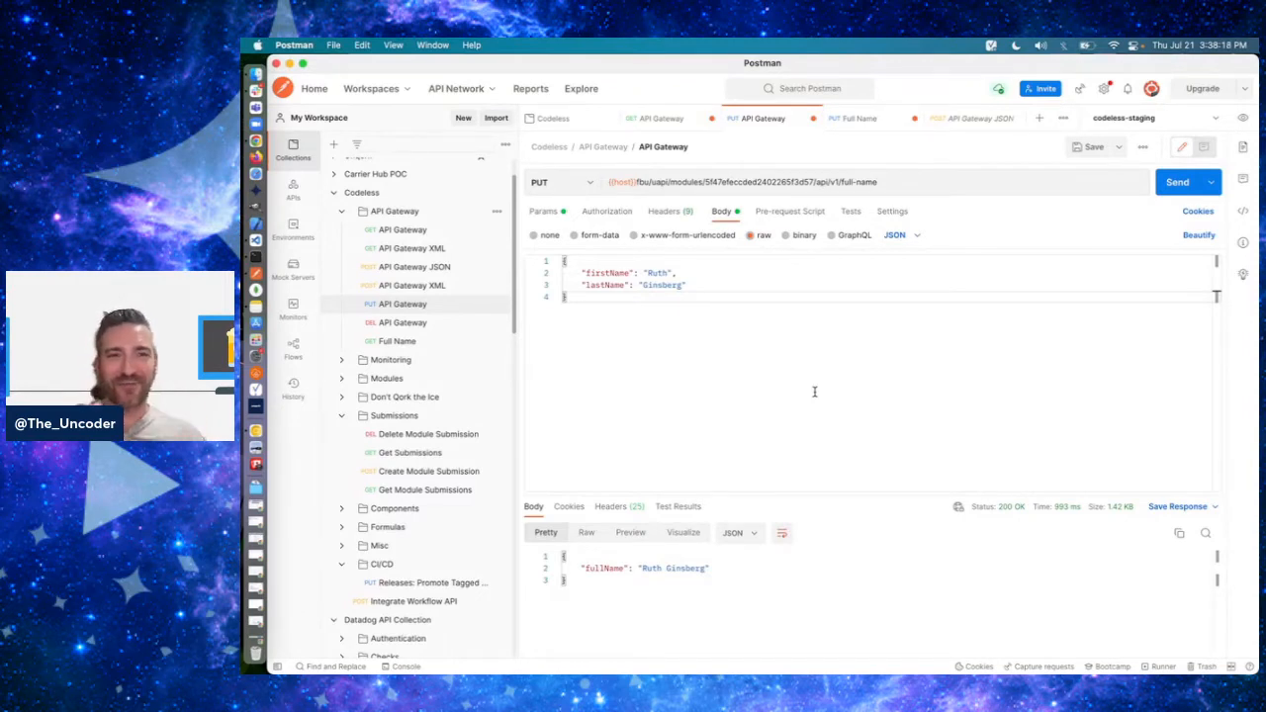
- Examine the module ID, api and full-name segments of the PUT request URL
left_click(818, 182)
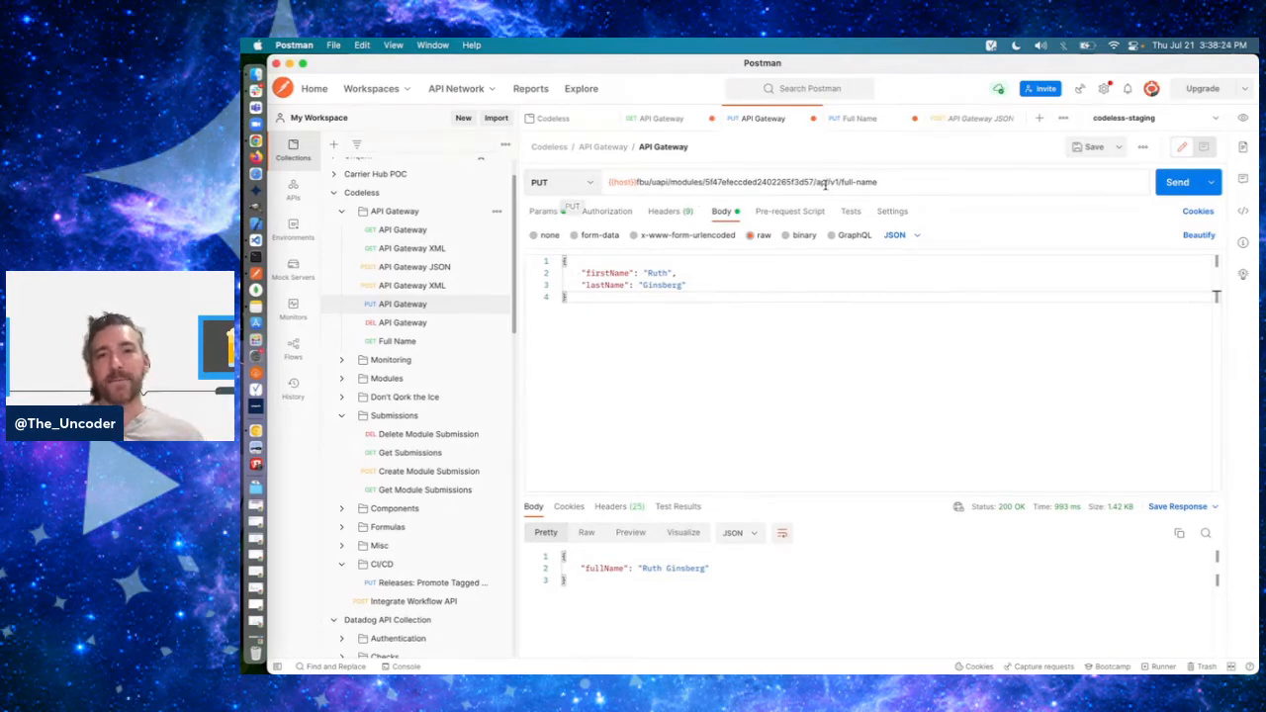
double_click(775, 182)
left_click(772, 182)
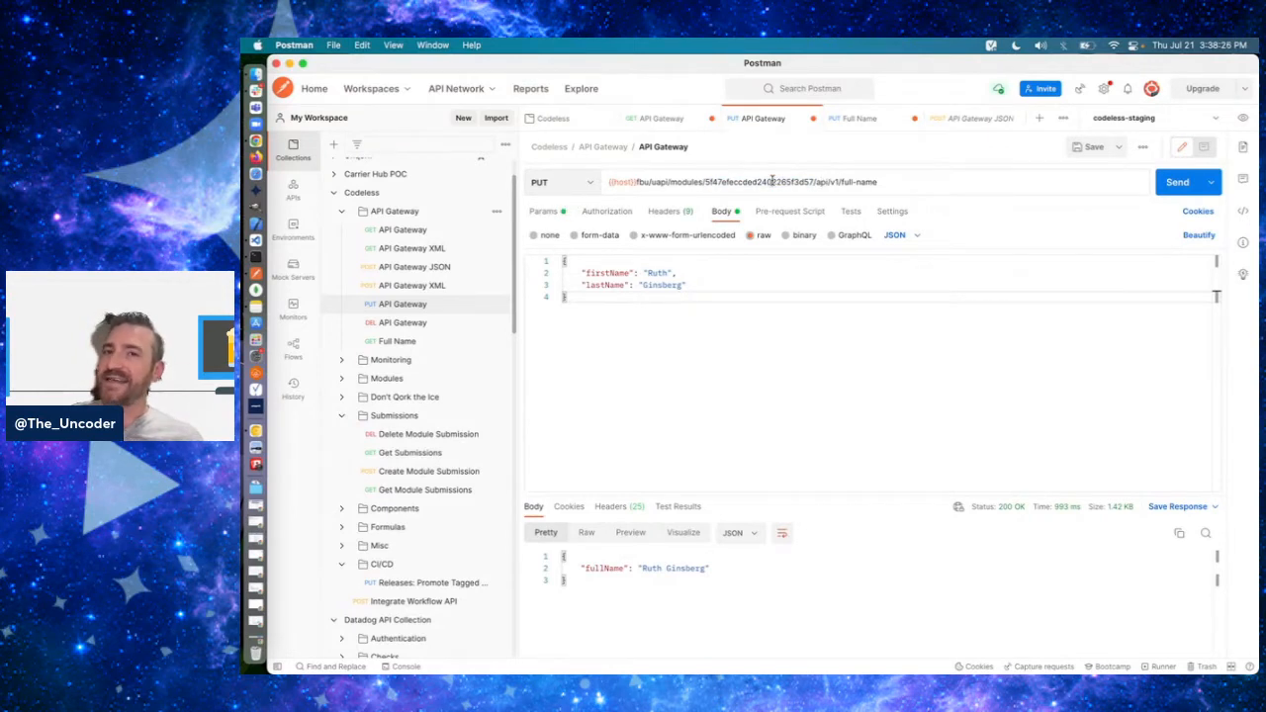
double_click(857, 181)
left_click(849, 180)
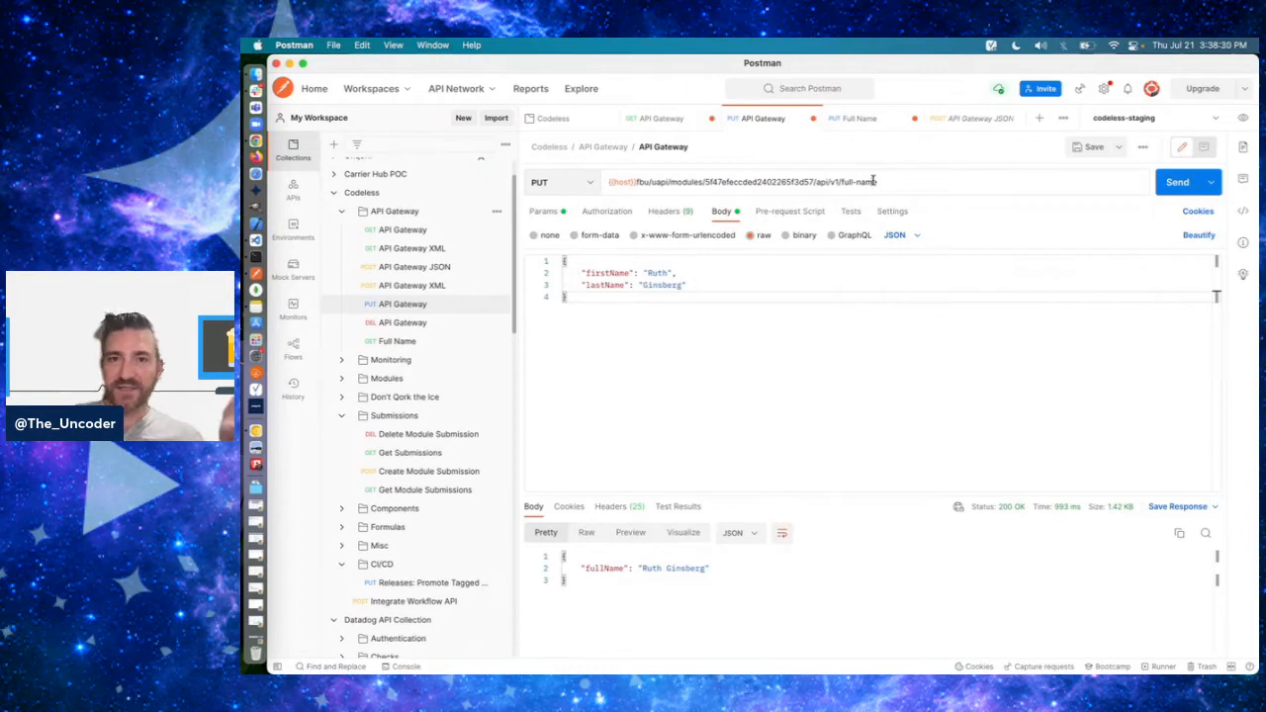
double_click(819, 182)
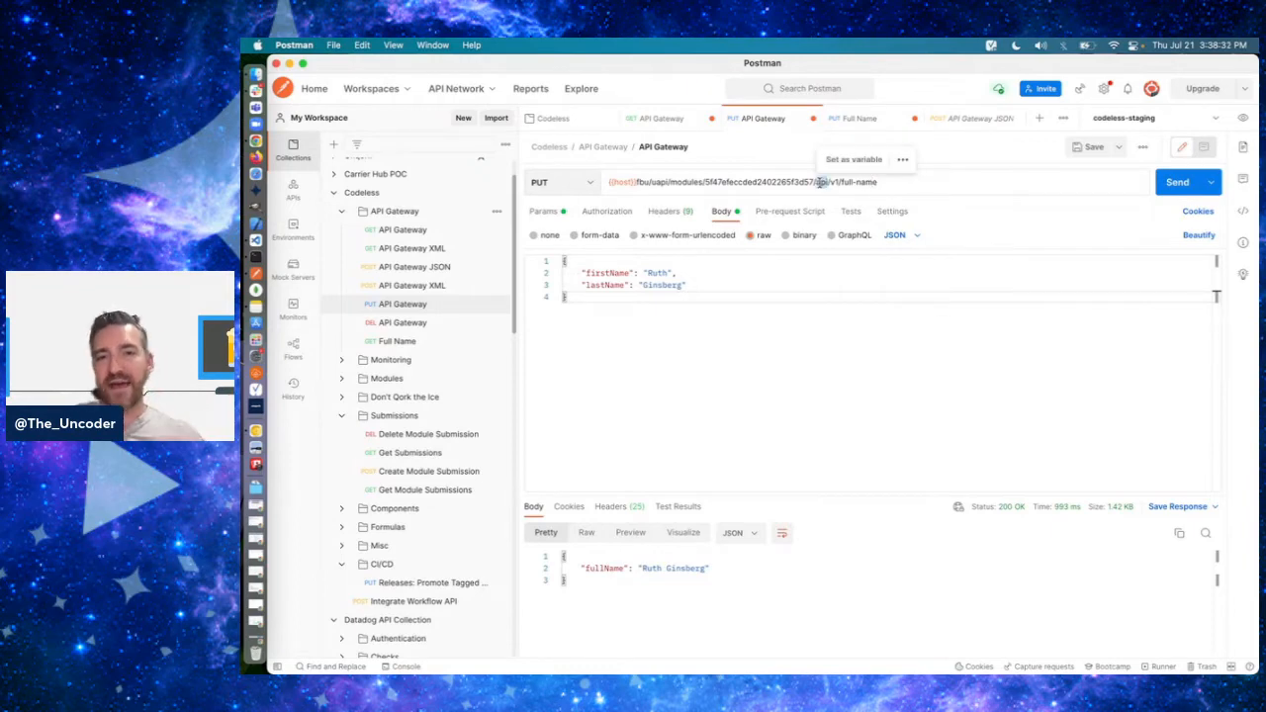
- Switch to the Unqork API documentation in Chrome and review the Execute via Proxy POST and PUT and Execute Module entries
key("super+Tab")
left_click(1121, 71)
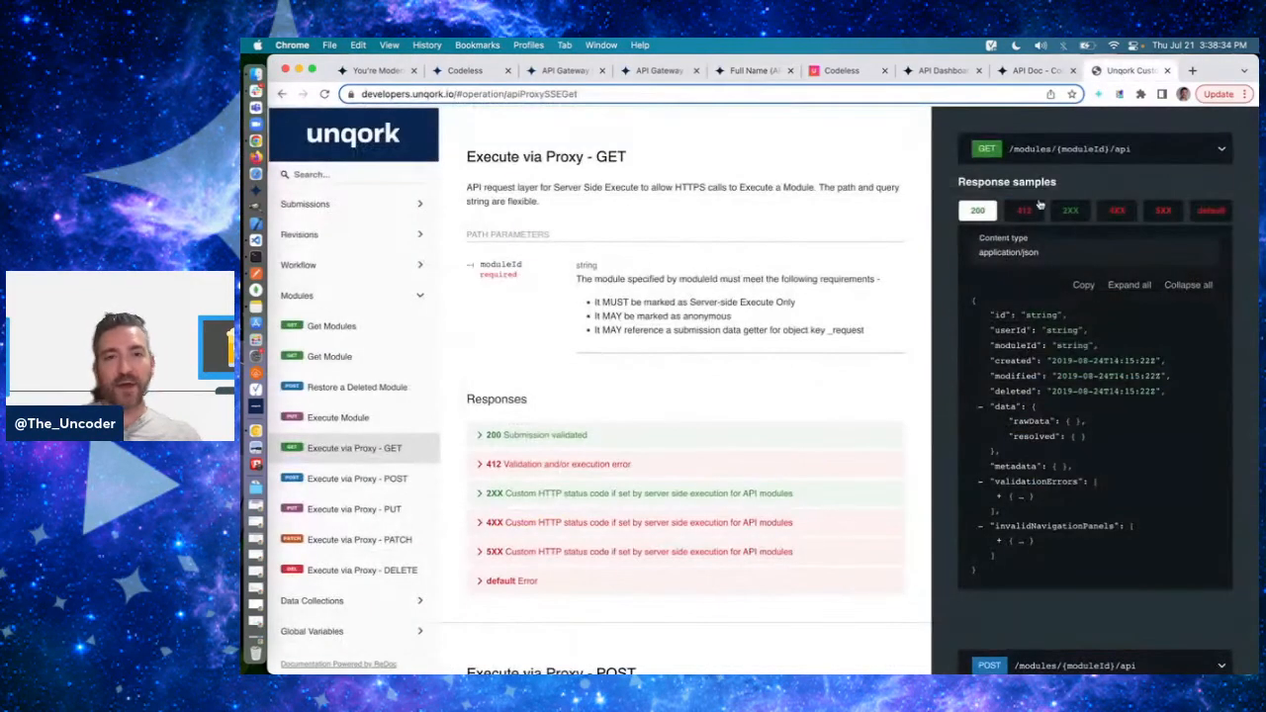
left_click(336, 479)
left_click(354, 508)
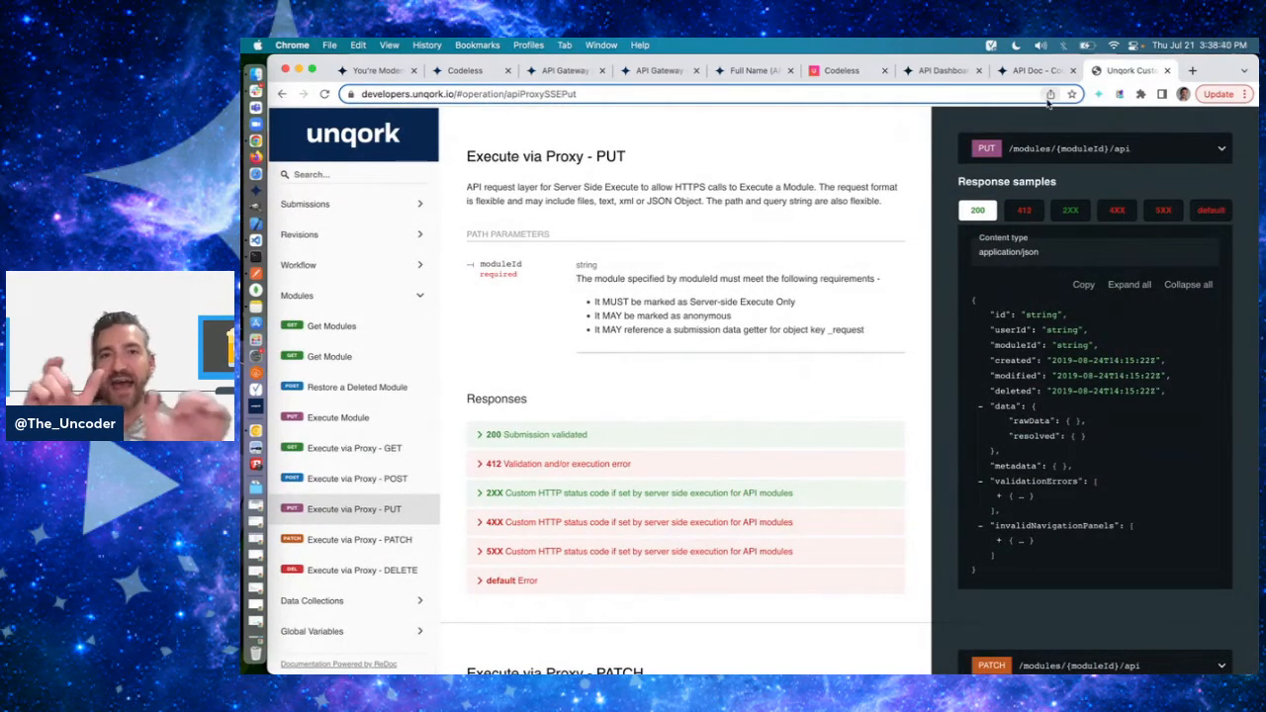
left_click(354, 418)
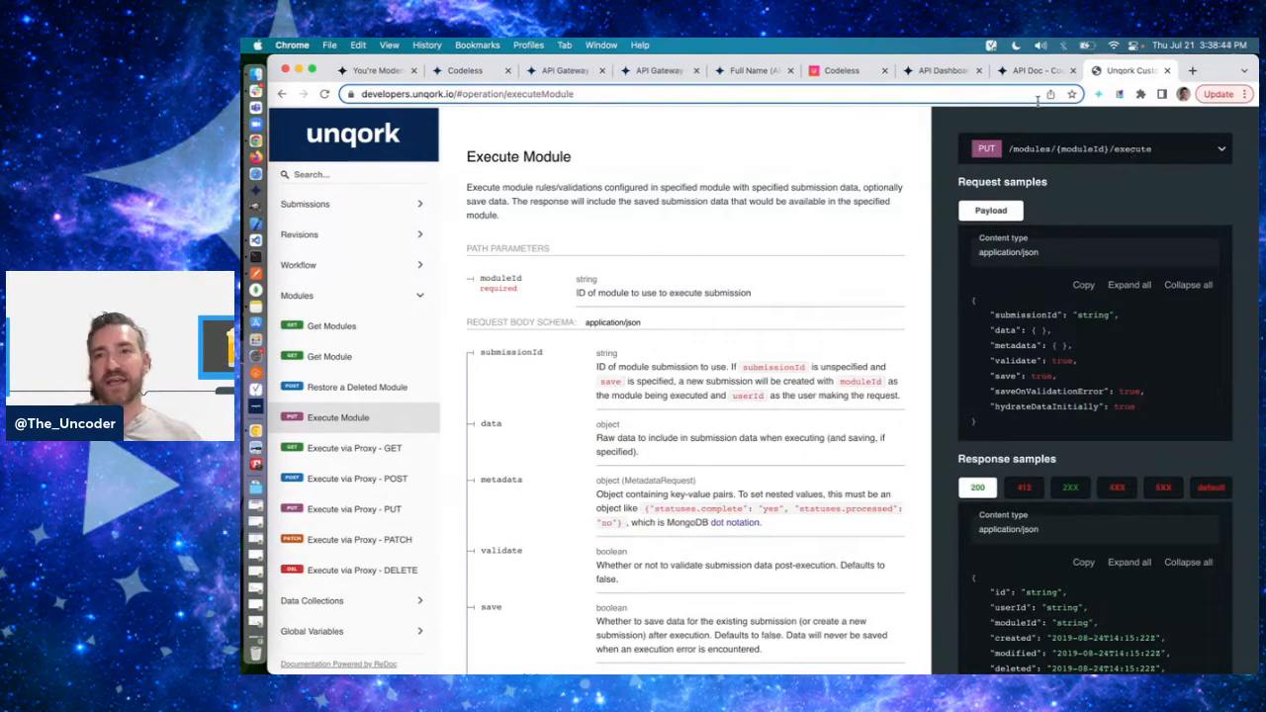
- Switch to Postman and examine the api and v1 segments of the request URL
key("super+Tab")
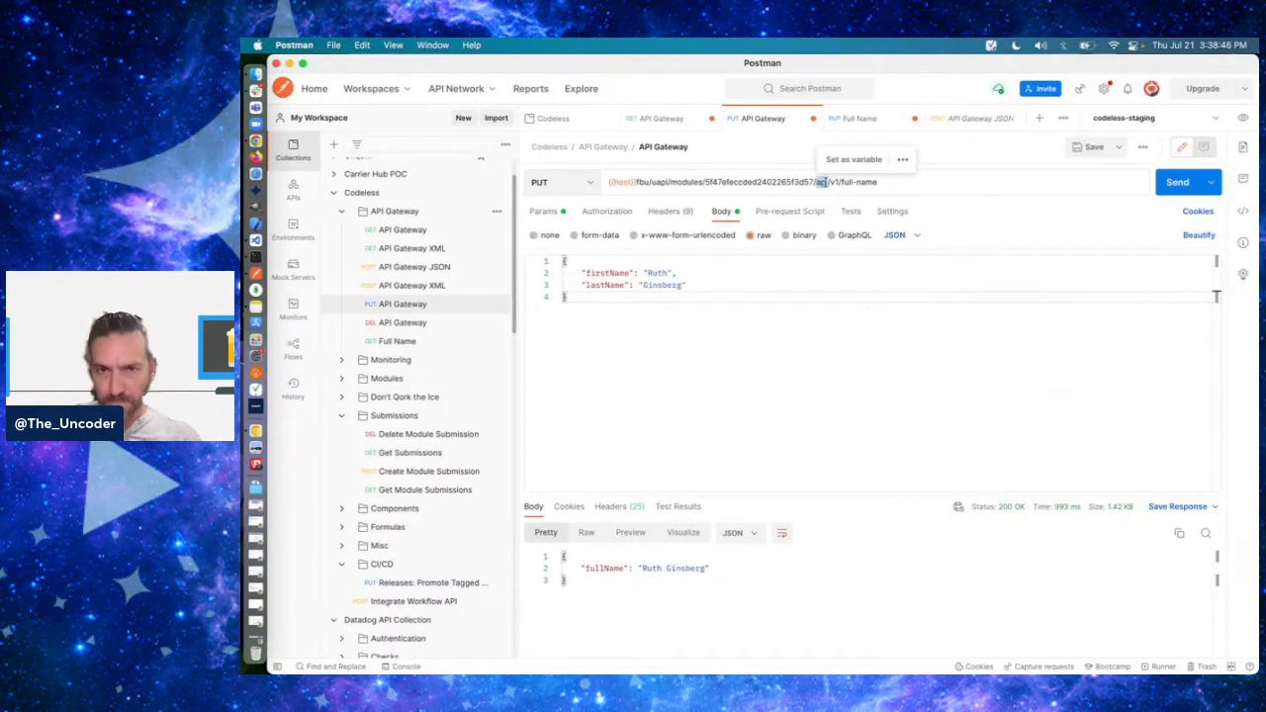
left_click(821, 182)
double_click(834, 183)
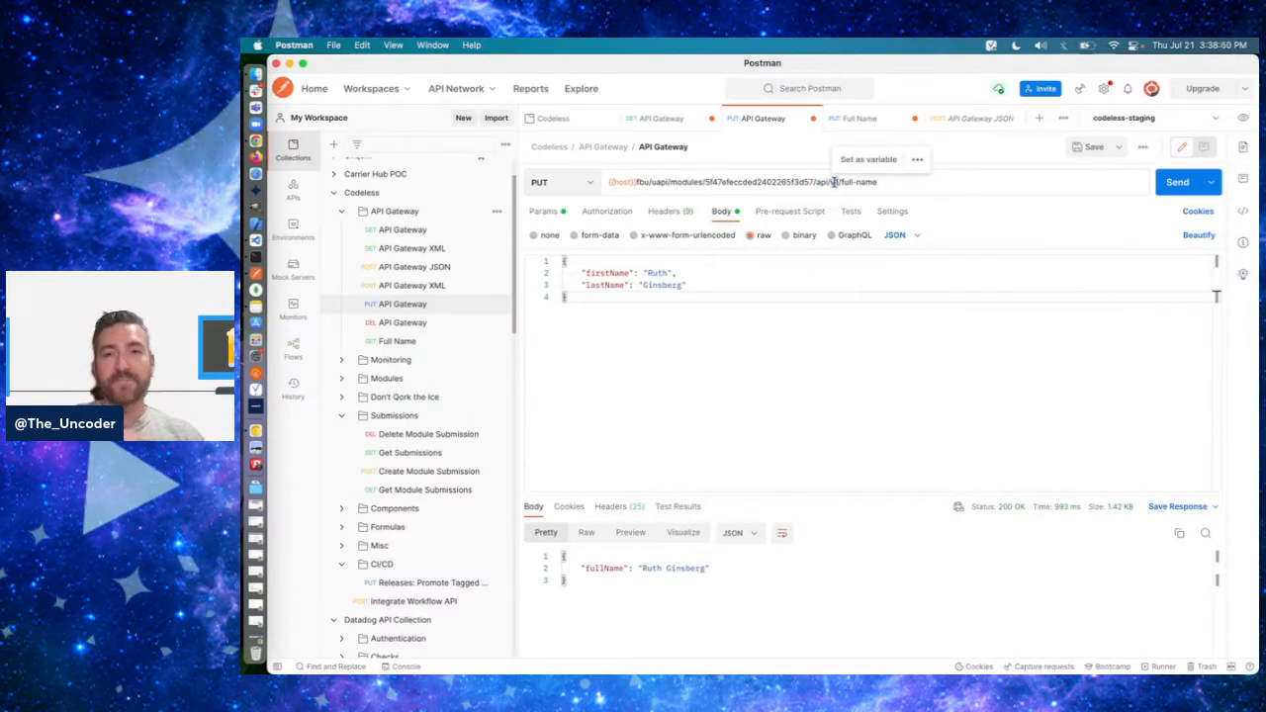
- Switch to the Unqork API documentation in Chrome and review the api/1.0 prefix under URI Structure and Methods
left_click(835, 182)
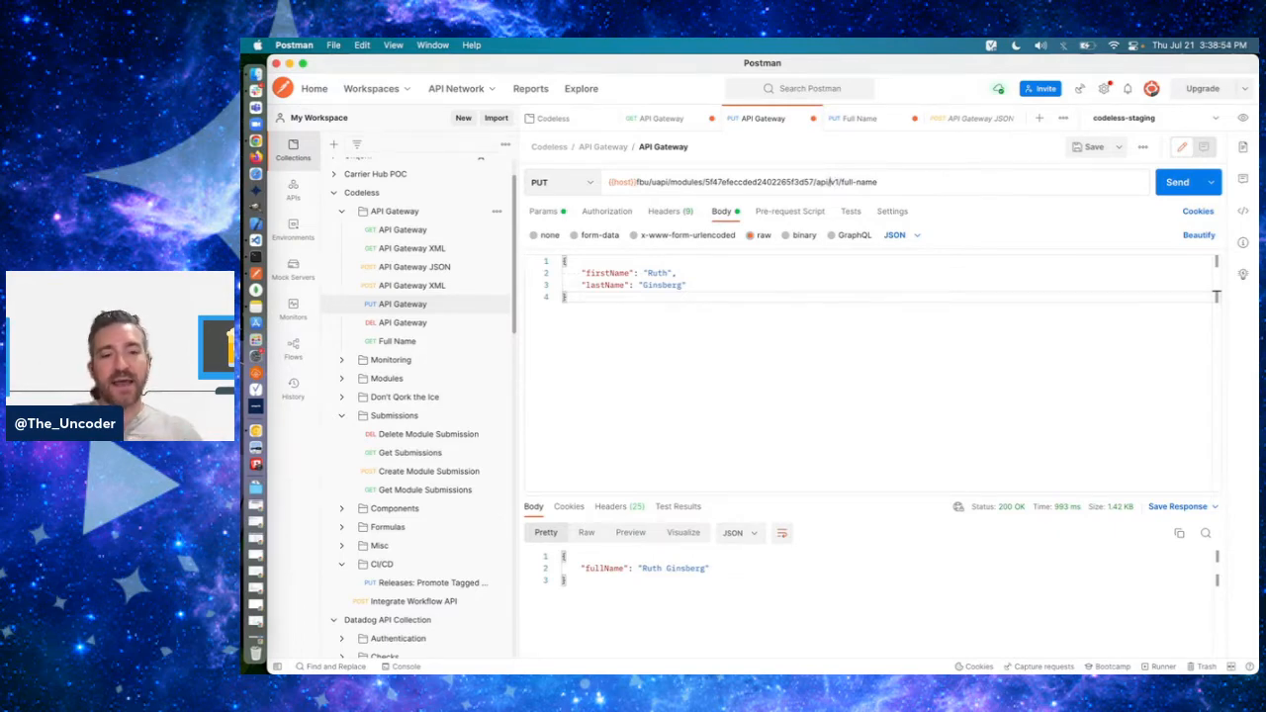
key("super+Tab")
scroll(594, 297, "up", 10)
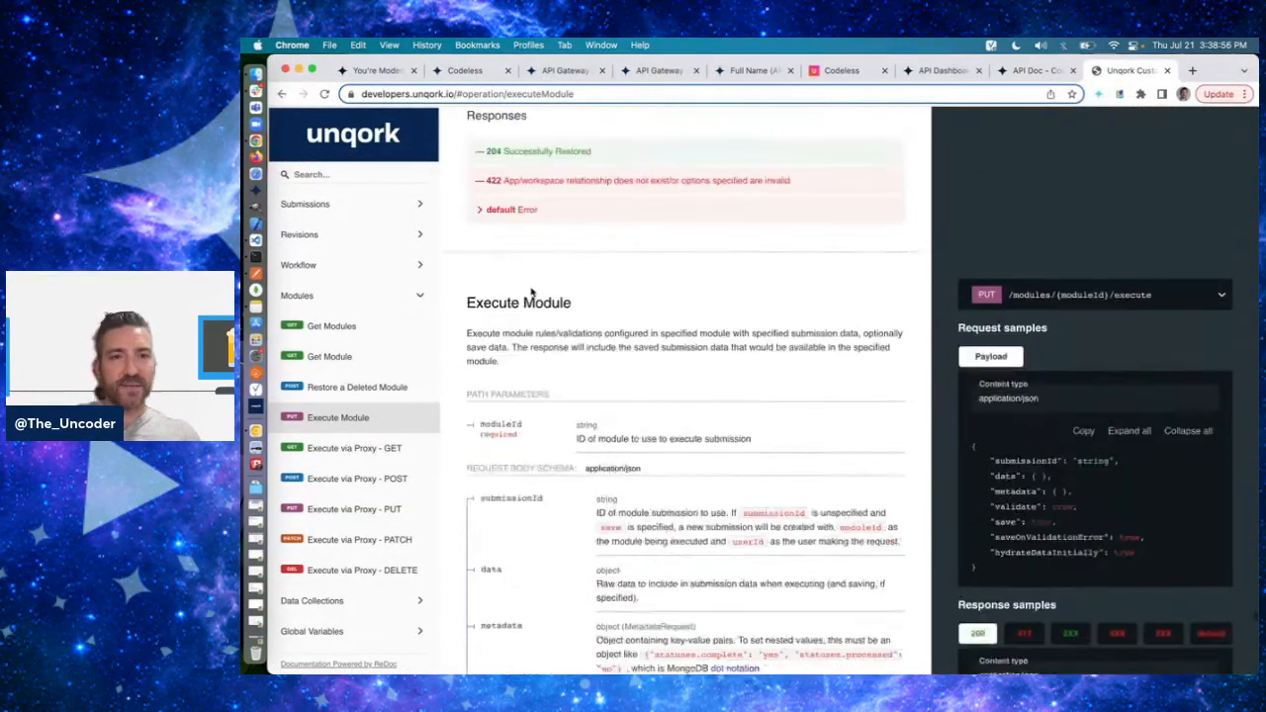
scroll(342, 287, "up", 5)
left_click(319, 203)
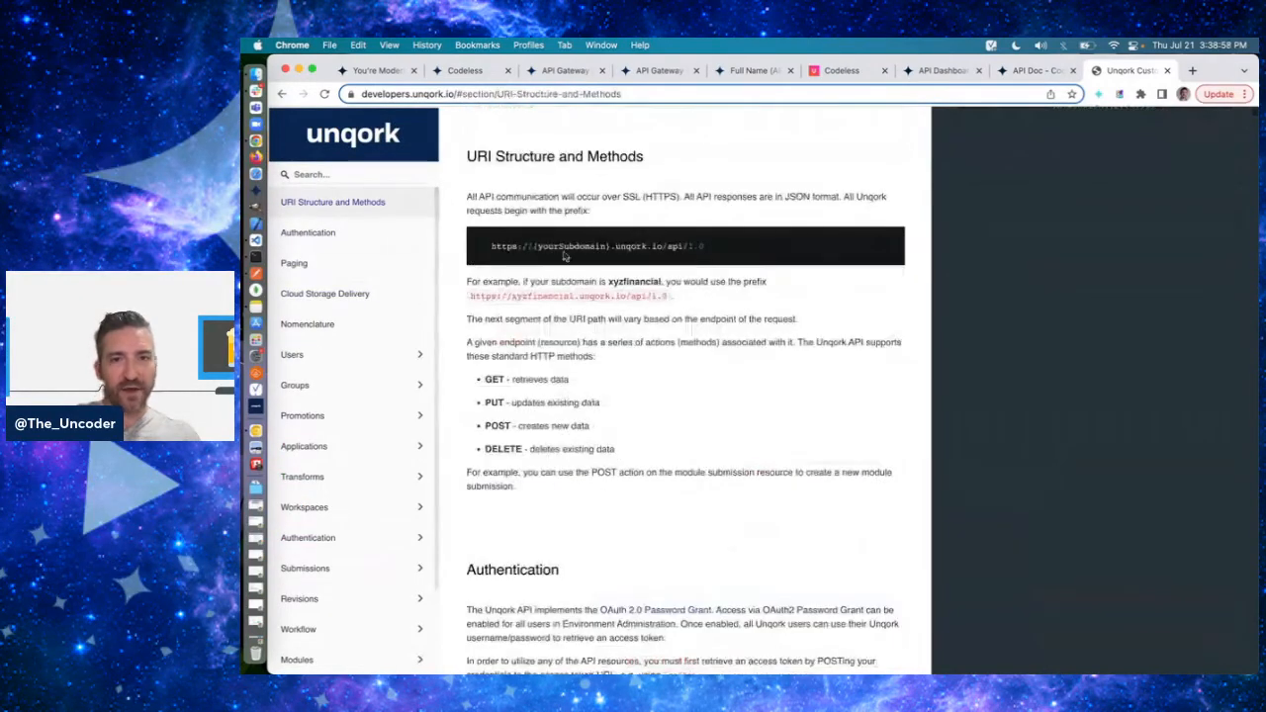
left_click_drag(679, 247, 767, 247)
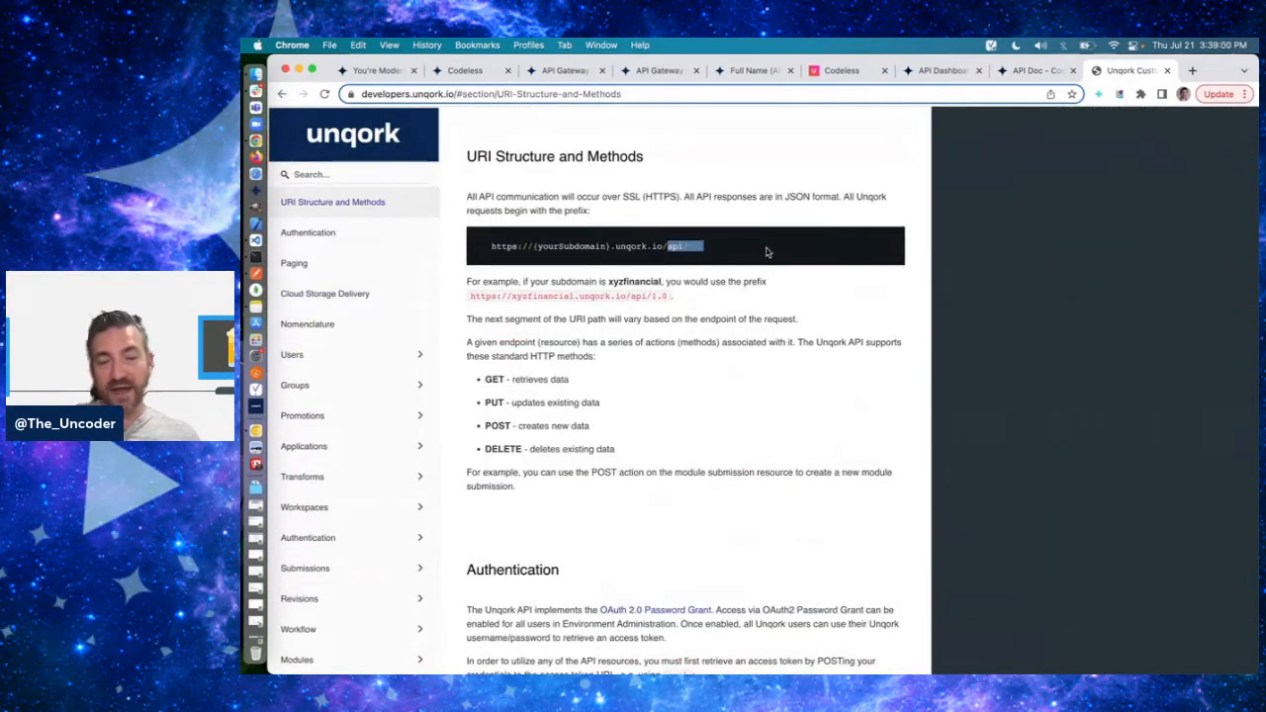
left_click(762, 247)
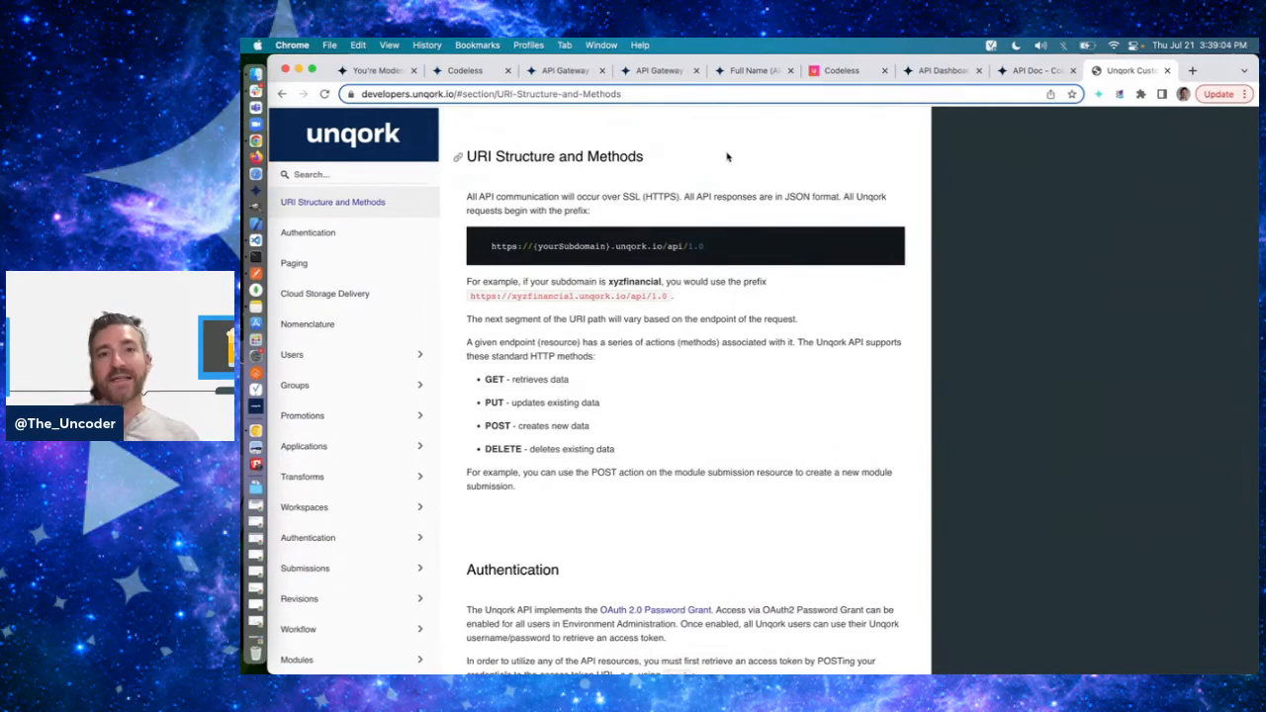
- Compare the API Gateway and Full Name modules in Chrome with the v1 segment of the request URL in Postman
left_click(661, 71)
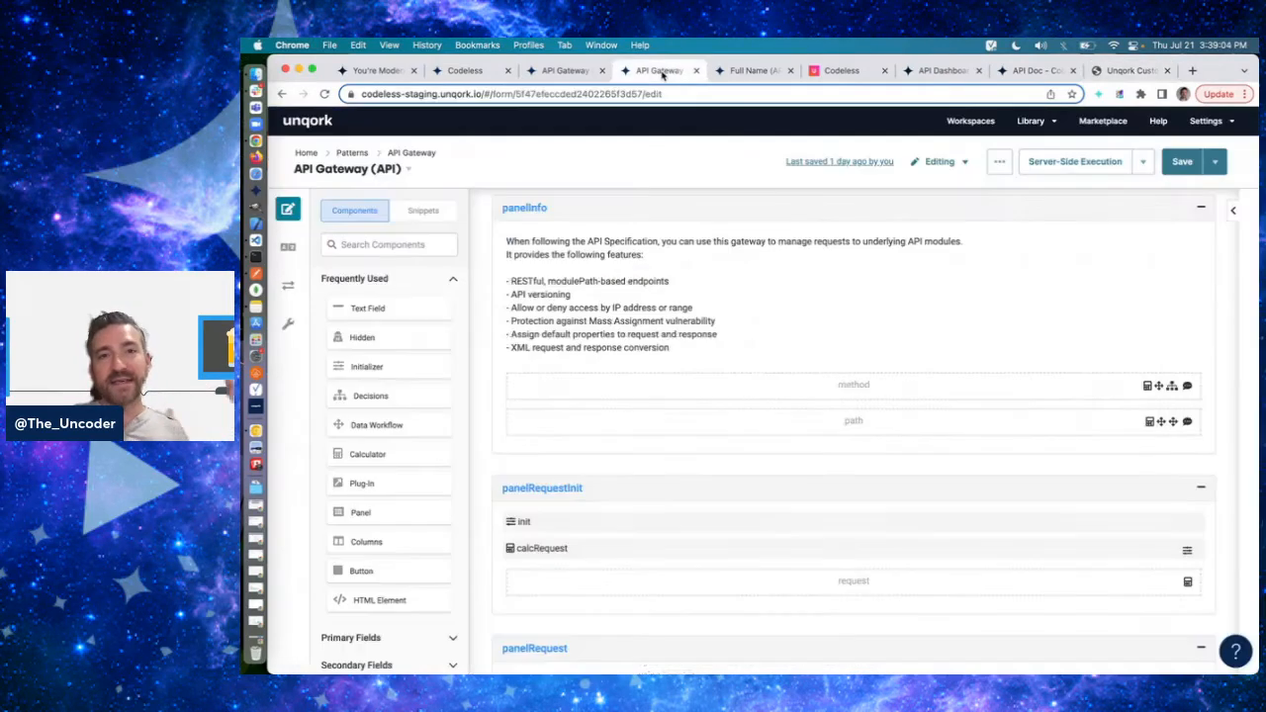
left_click(737, 71)
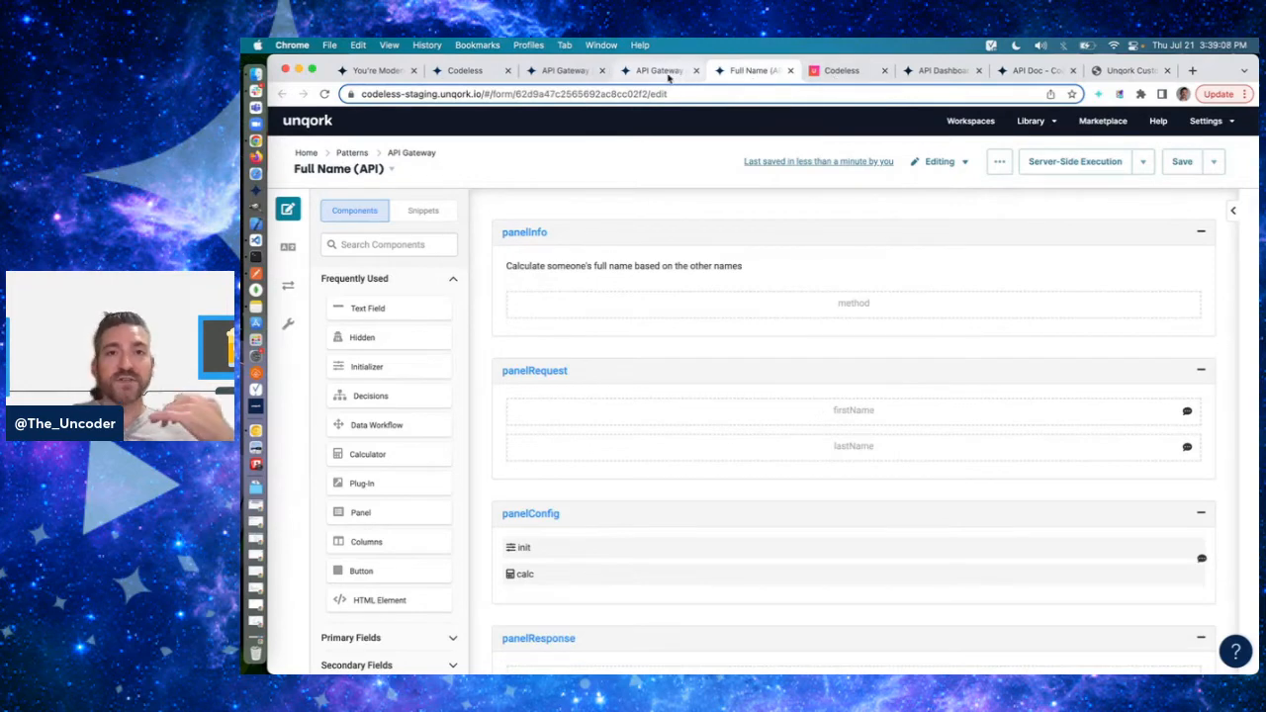
key("super+Tab")
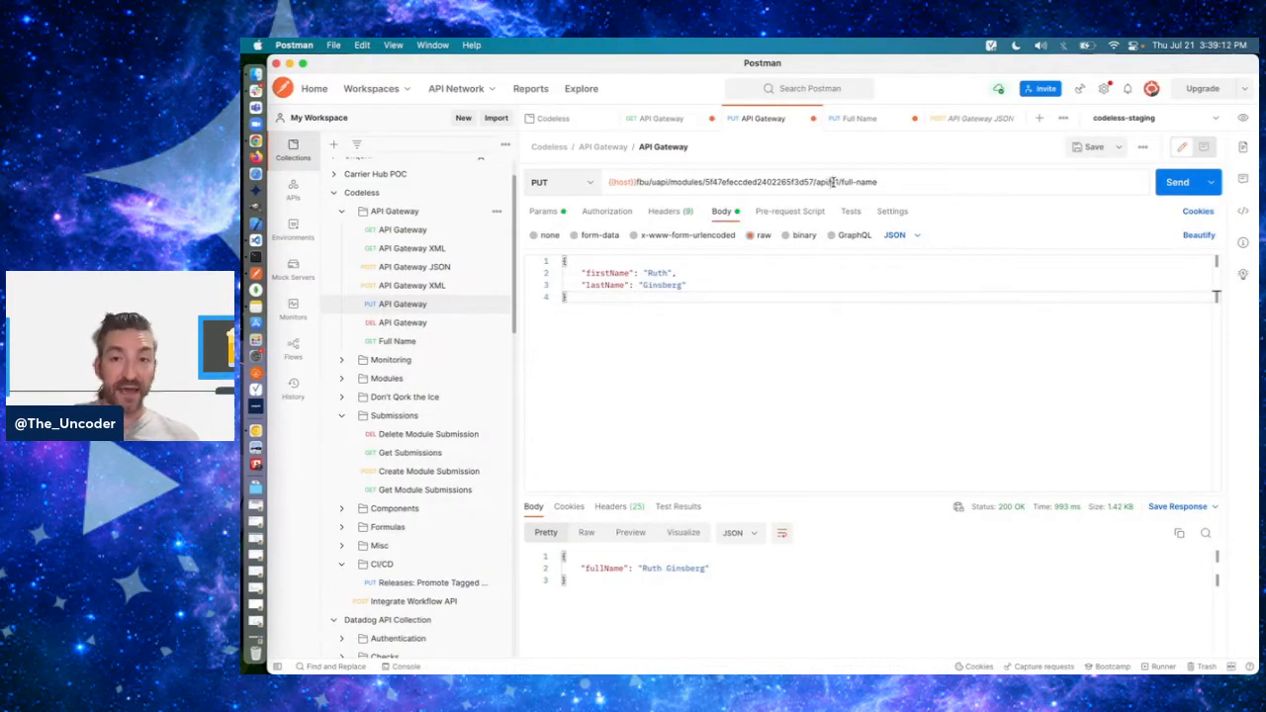
double_click(834, 182)
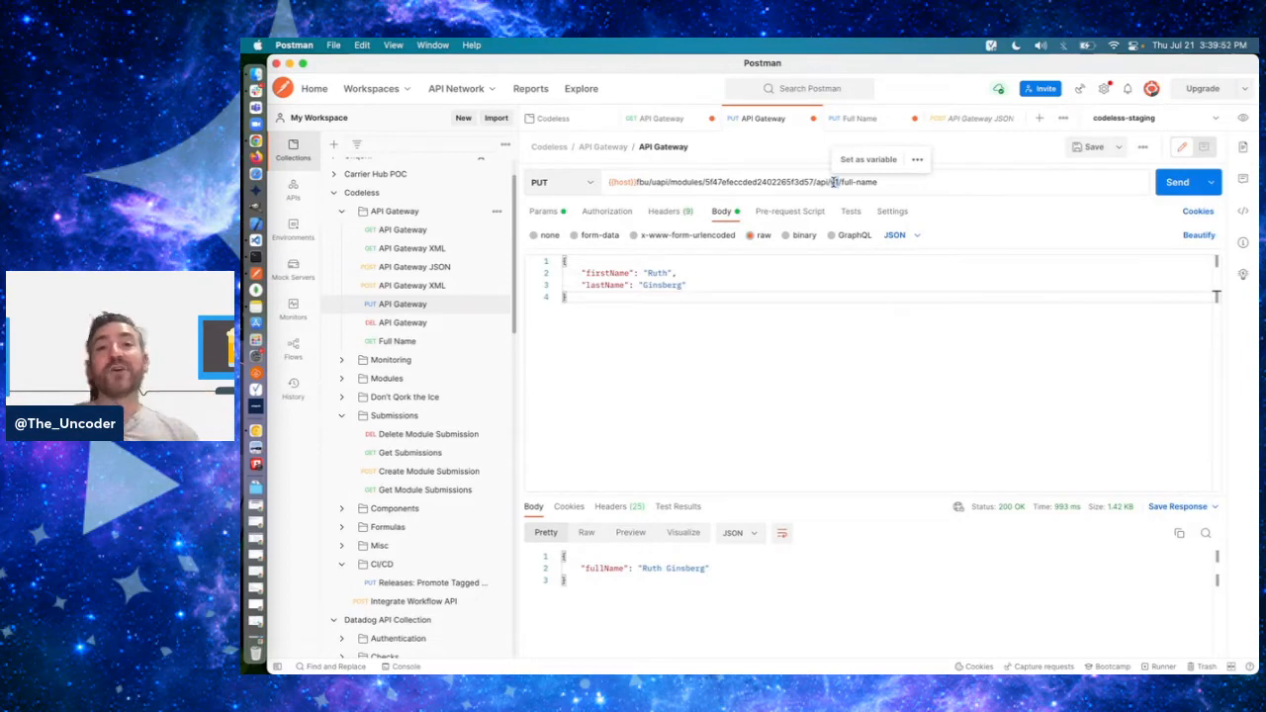
key("super+Tab")
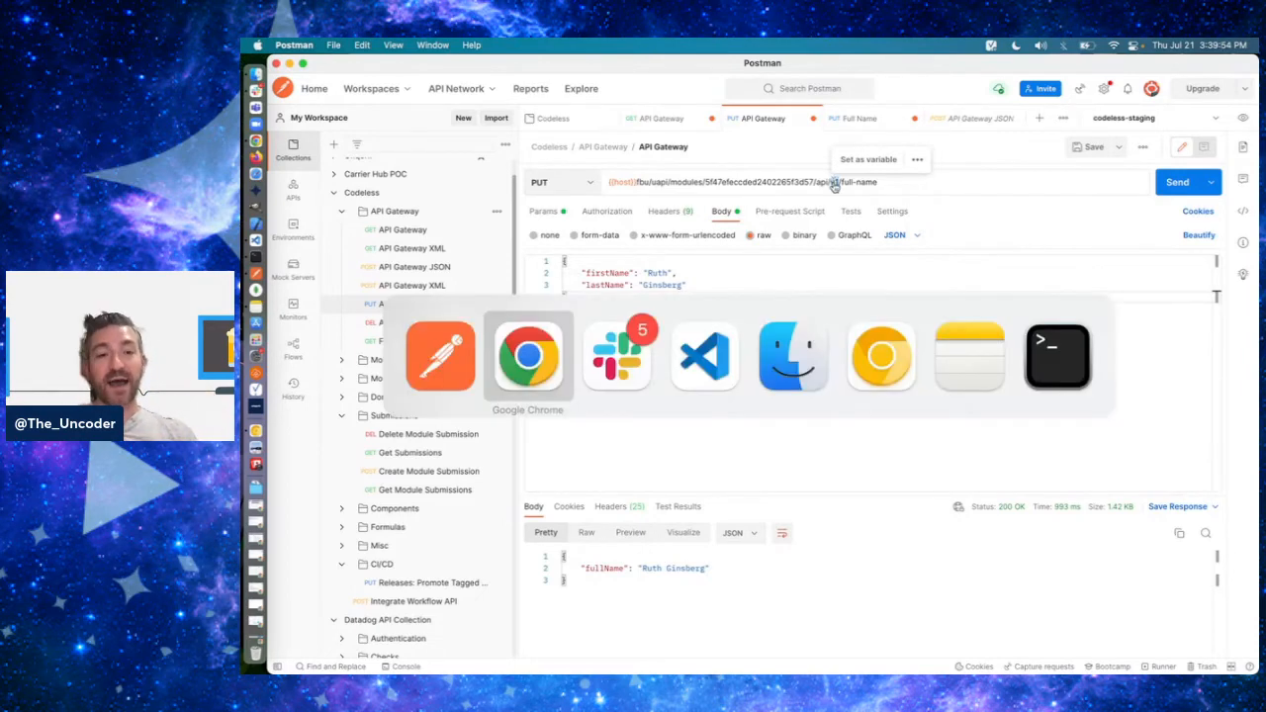
left_click(1115, 73)
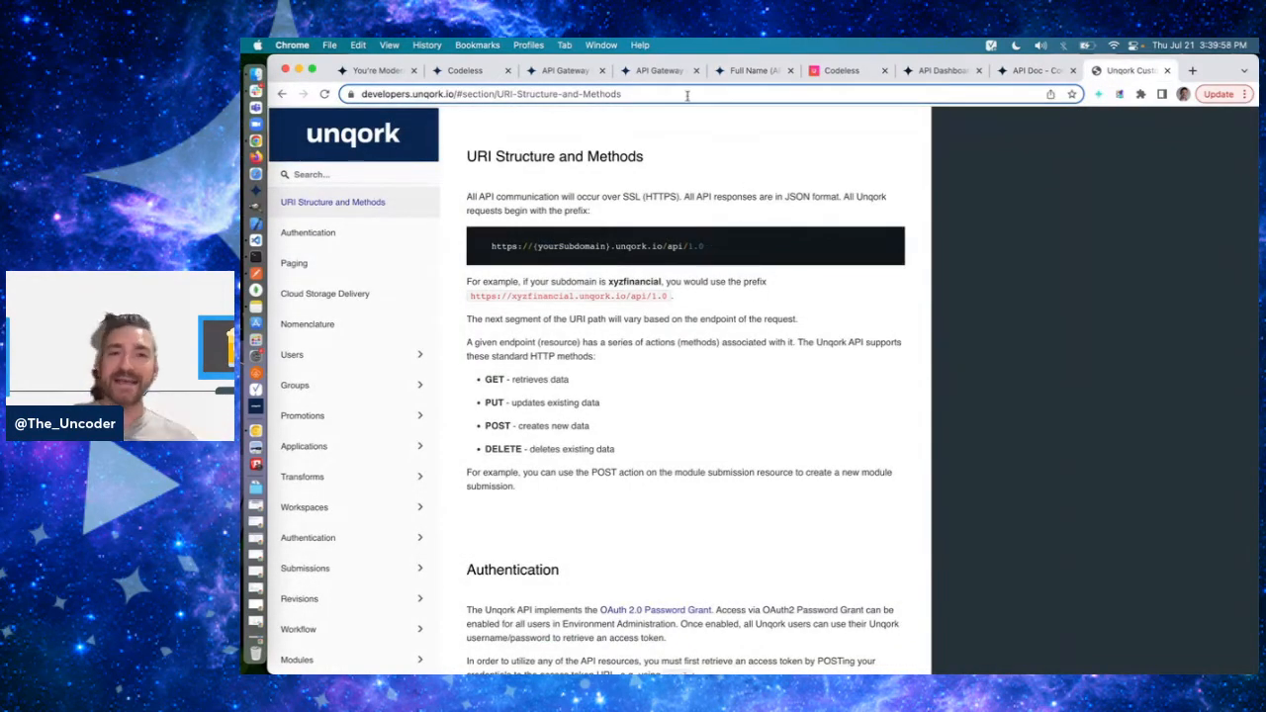
left_click(728, 74)
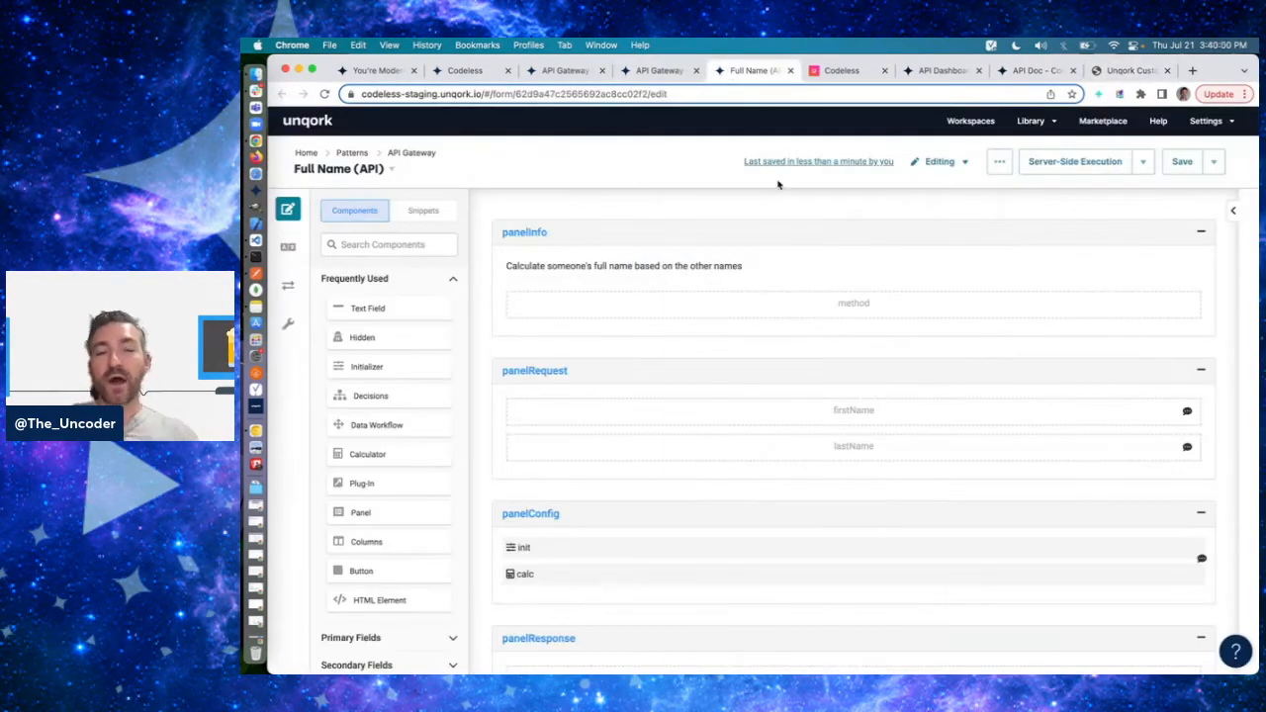
- Switch to Postman and examine the gateway prefix of the request URL, from the host variable through api
key("super+Tab")
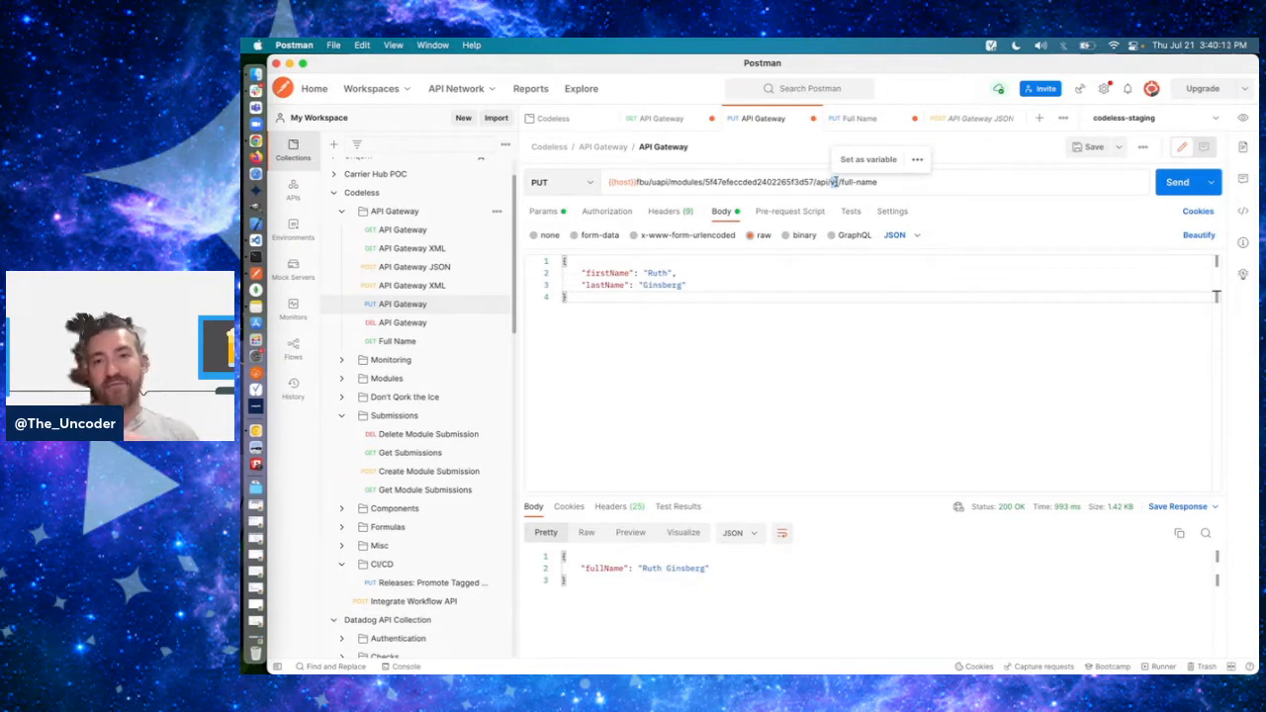
left_click_drag(829, 182, 607, 182)
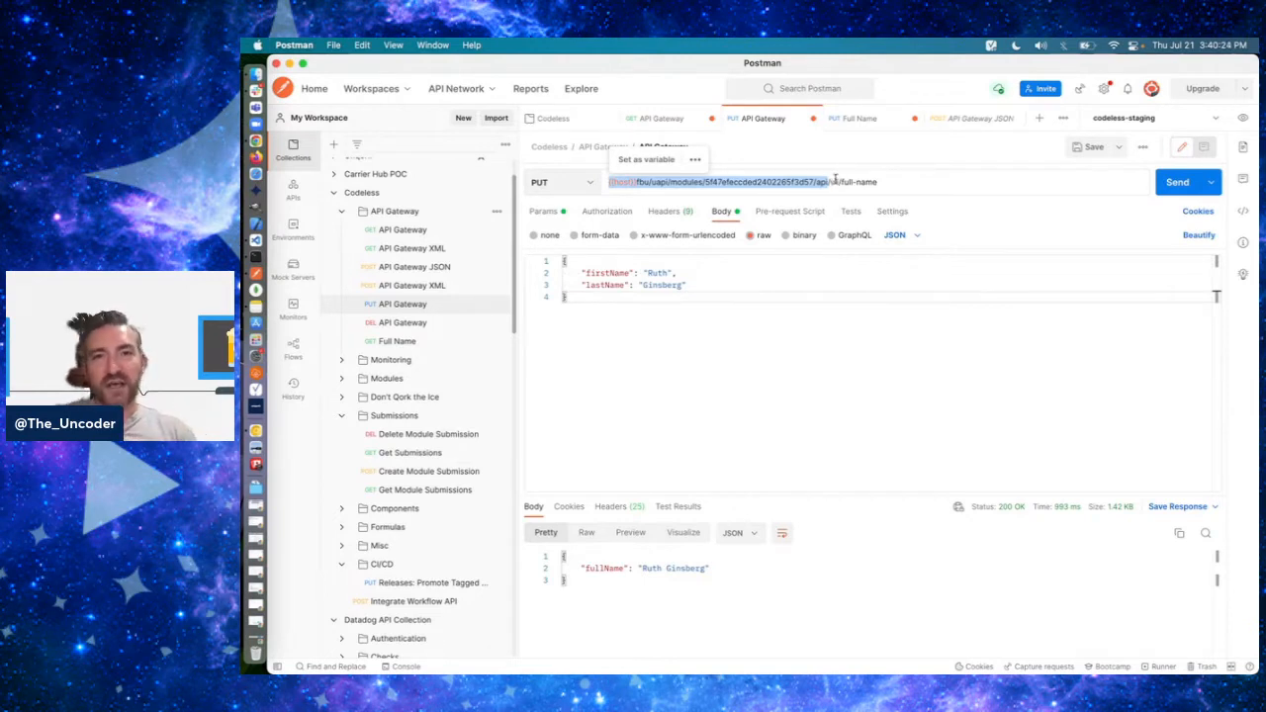
left_click(827, 182)
left_click(635, 182, "shift")
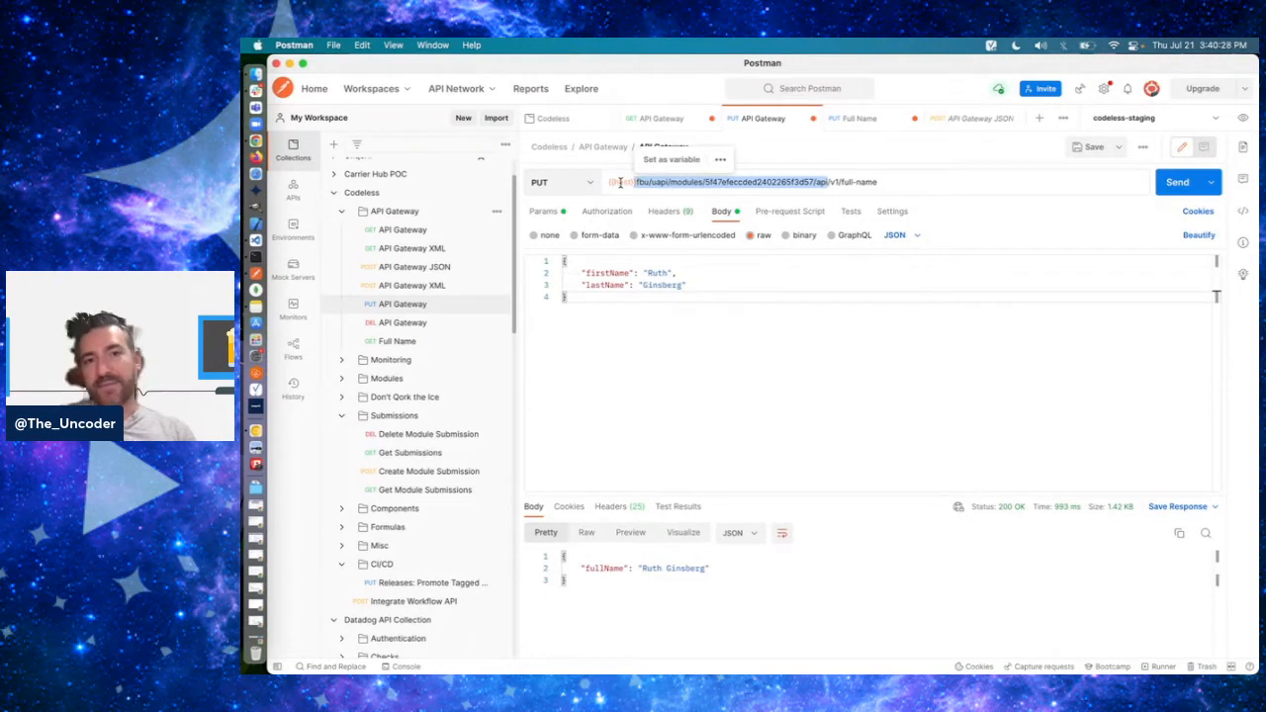
left_click(620, 182)
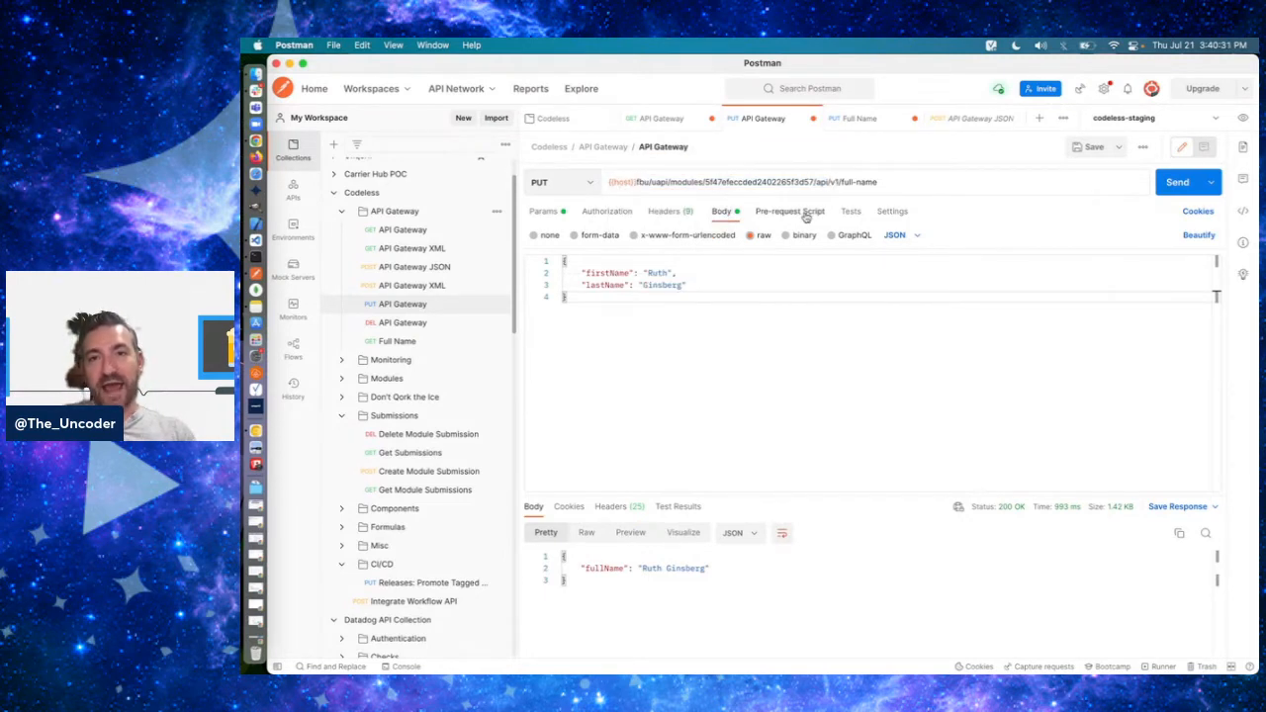
left_click(829, 183, "shift")
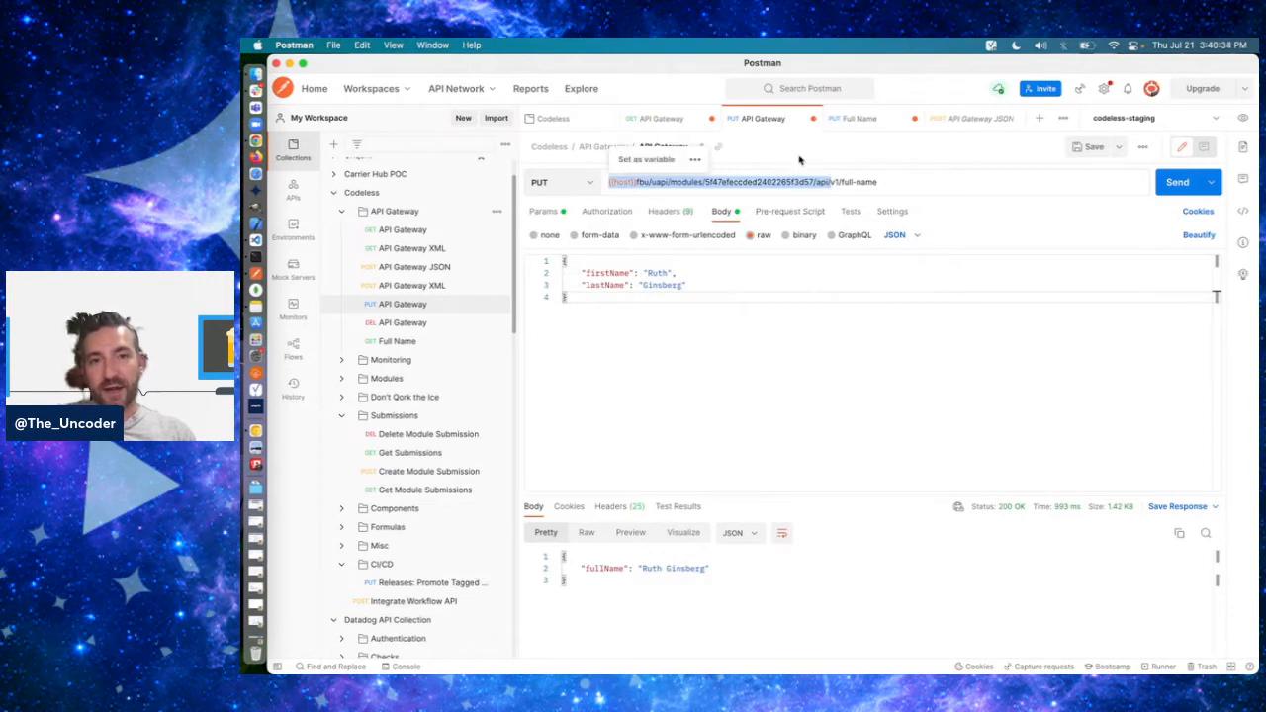
- Examine the v1/full-name path of the request URL against the gateway prefix in front of it
left_click(832, 182)
key("shift+super+Right")
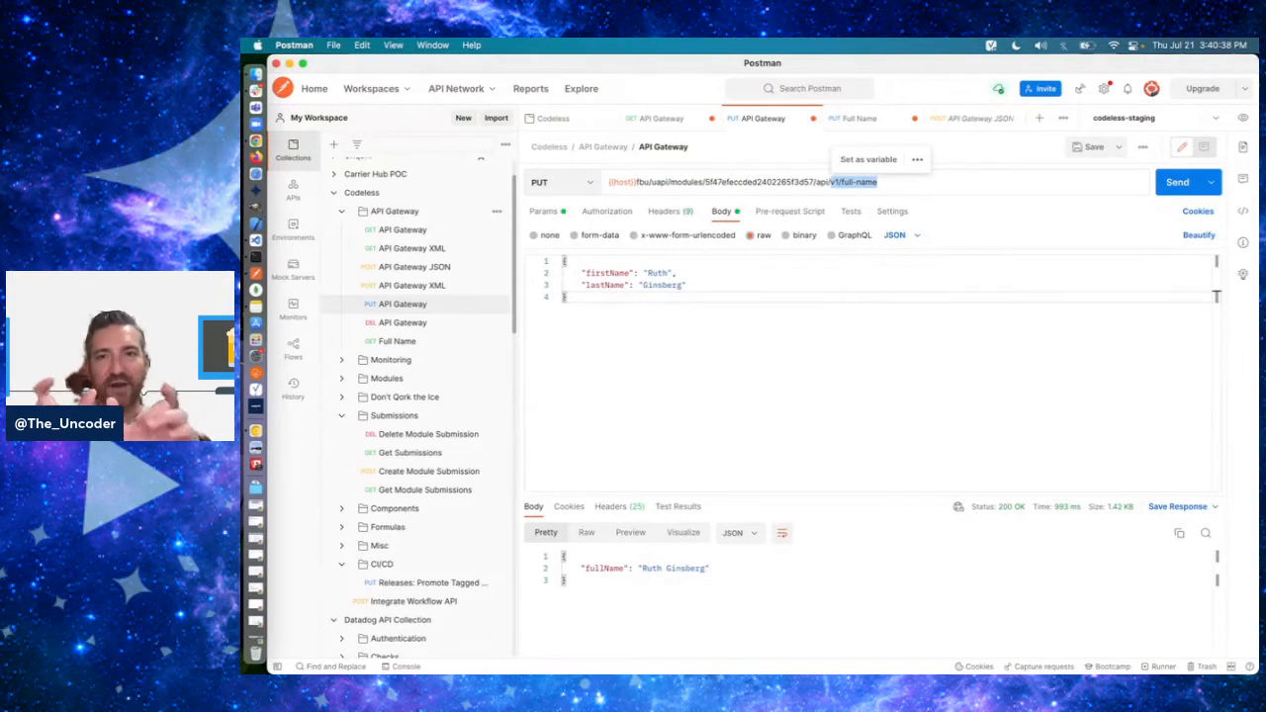
left_click(829, 182)
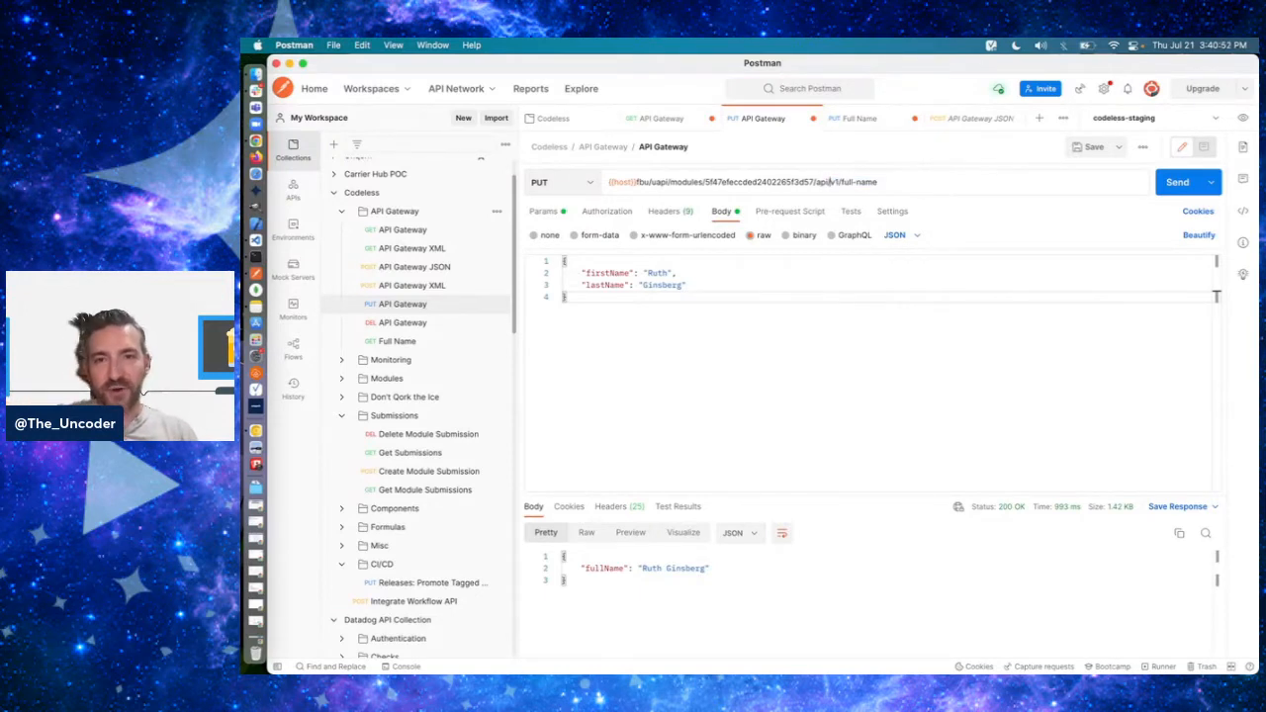
left_click_drag(830, 182, 609, 182)
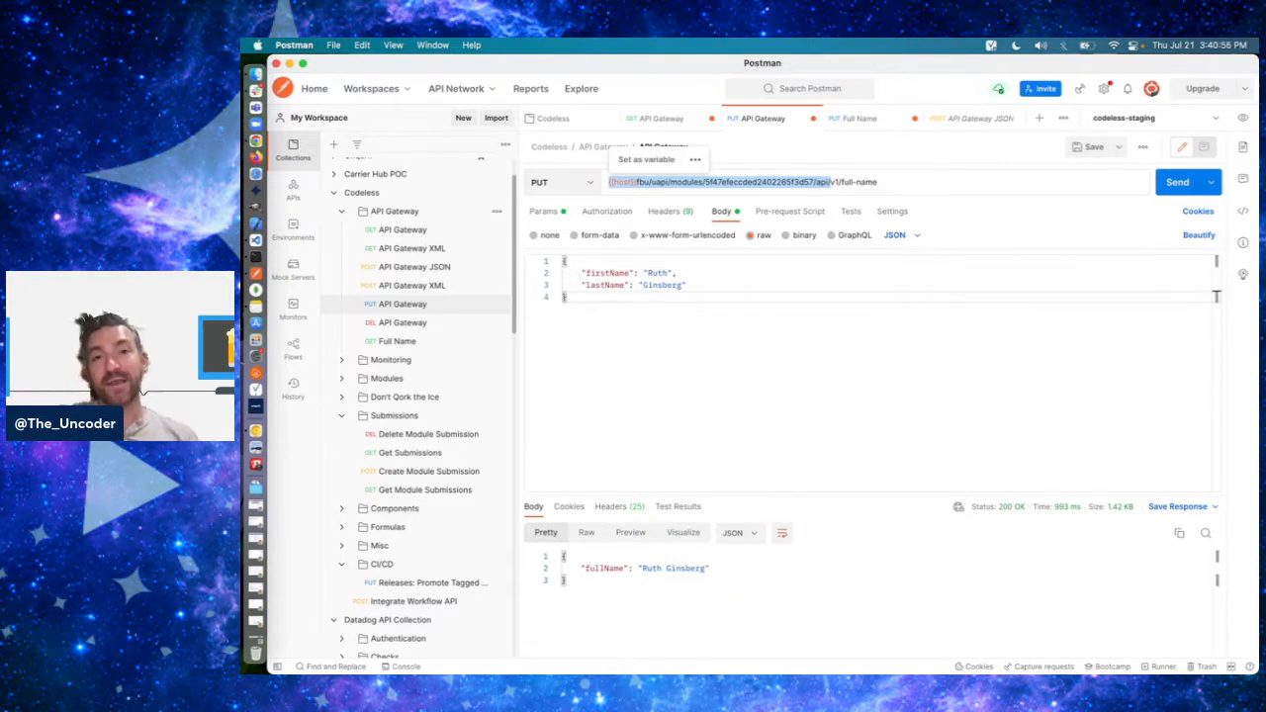
left_click_drag(830, 182, 879, 182)
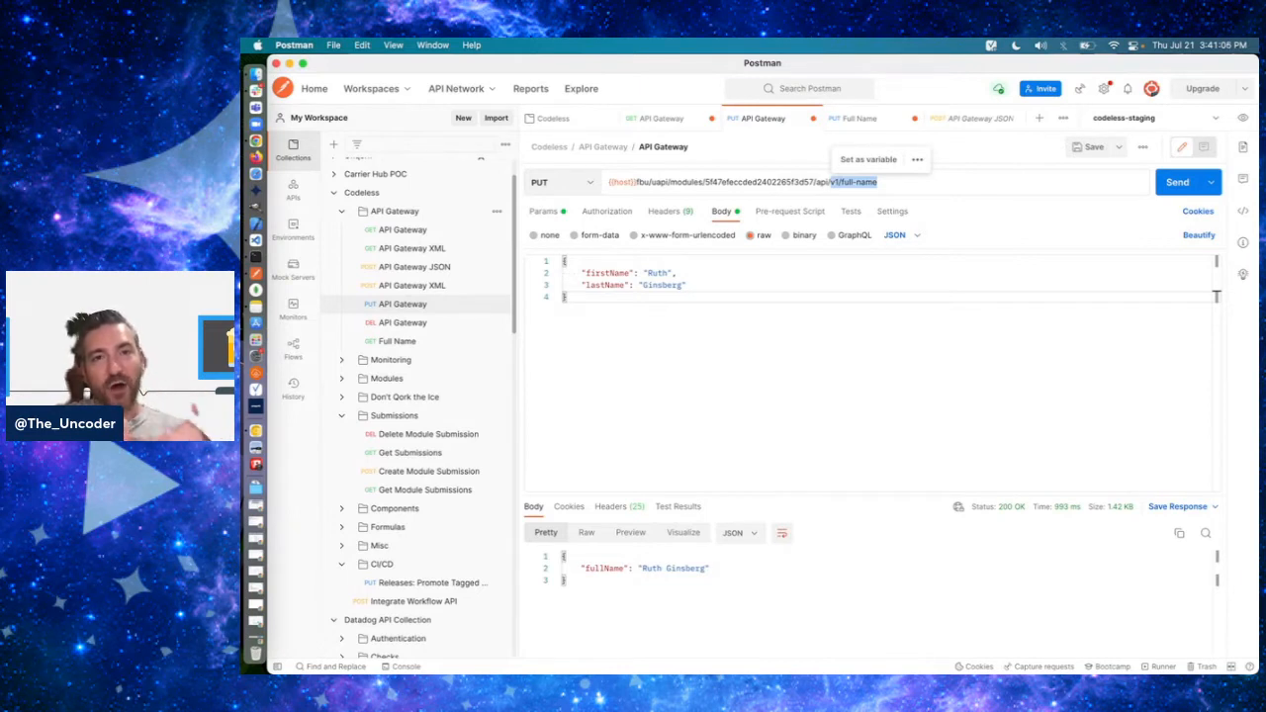
left_click(906, 186)
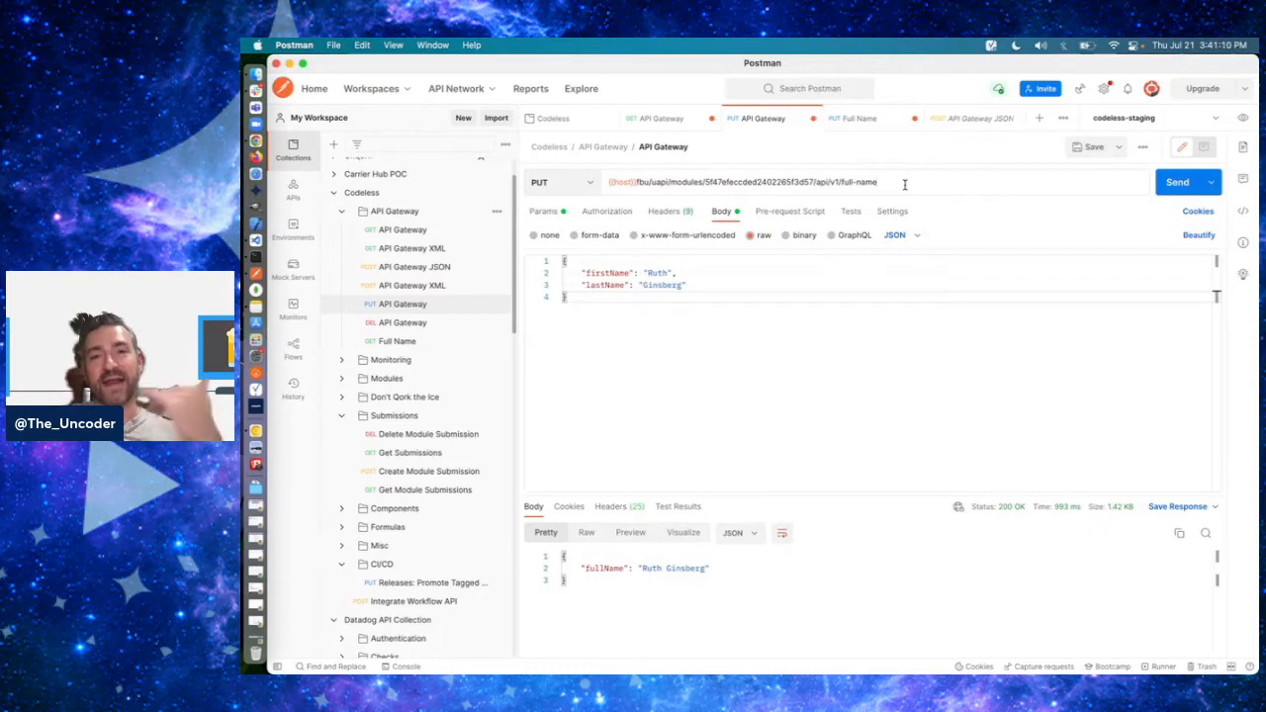
left_click_drag(879, 182, 831, 182)
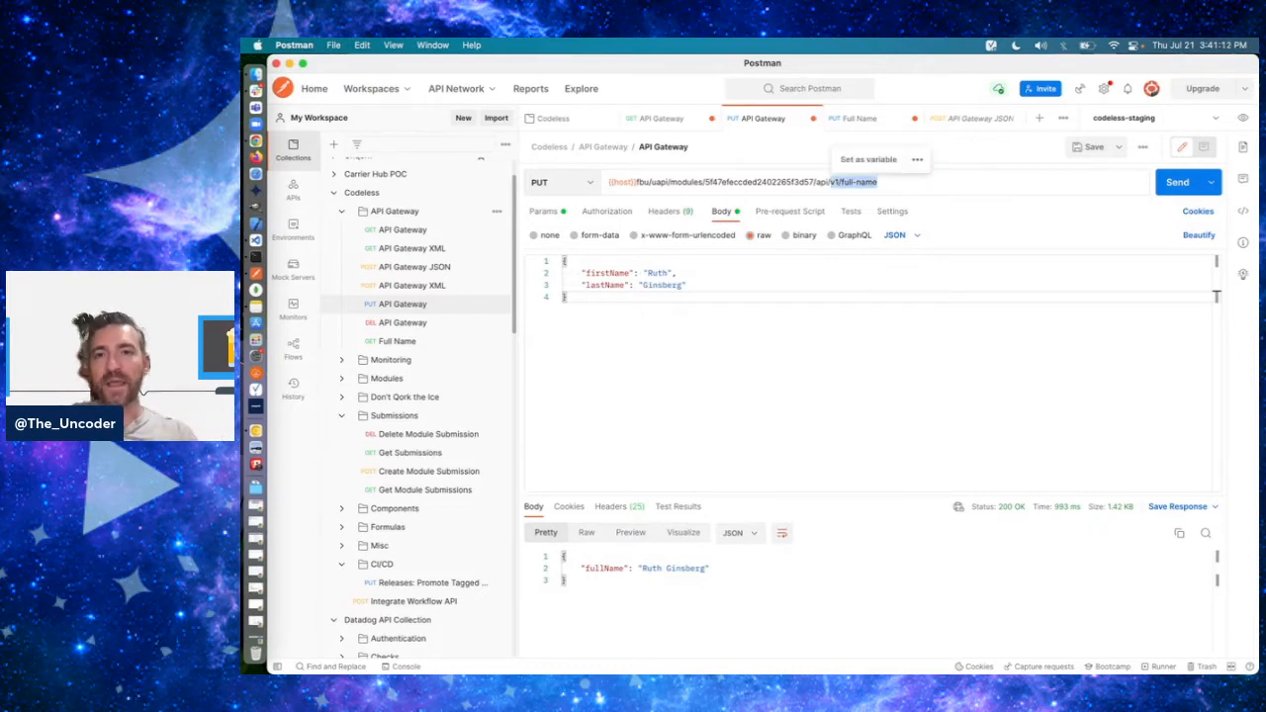
- Resend the PUT API Gateway request and examine its JSON request body
left_click(917, 181)
left_click(1181, 181)
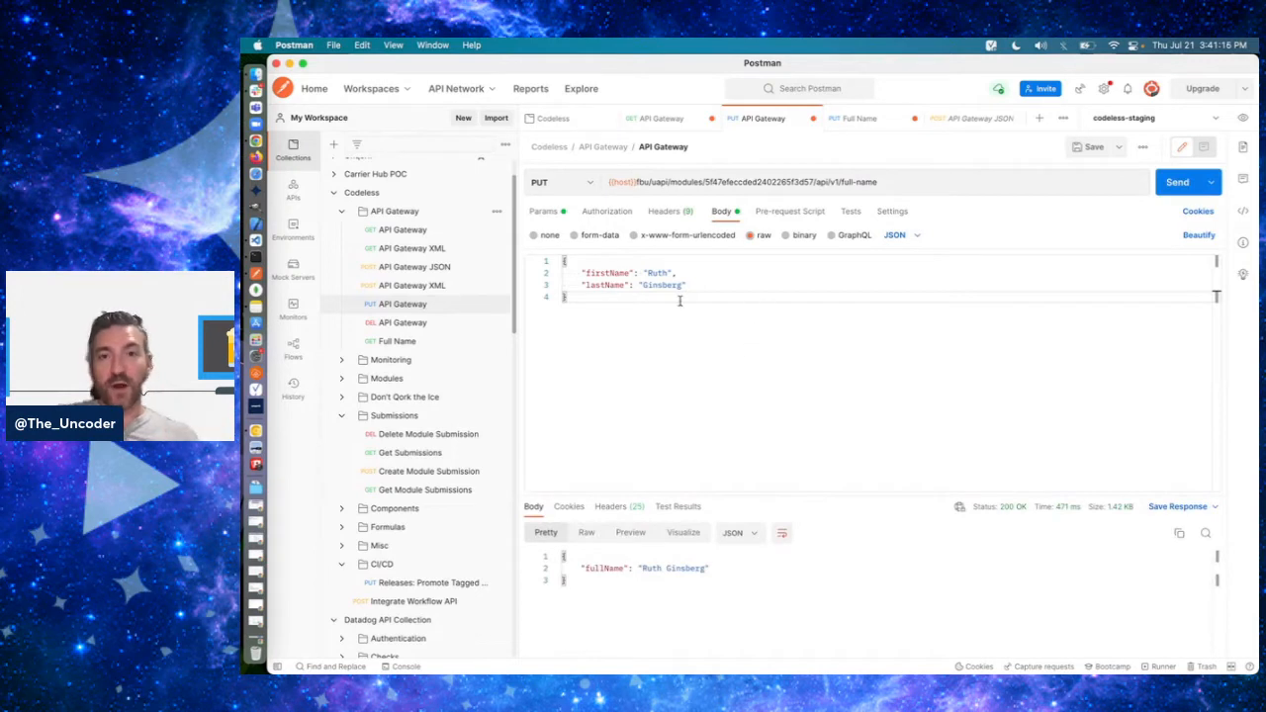
left_click(572, 261)
left_click_drag(562, 260, 566, 297)
left_click(619, 304)
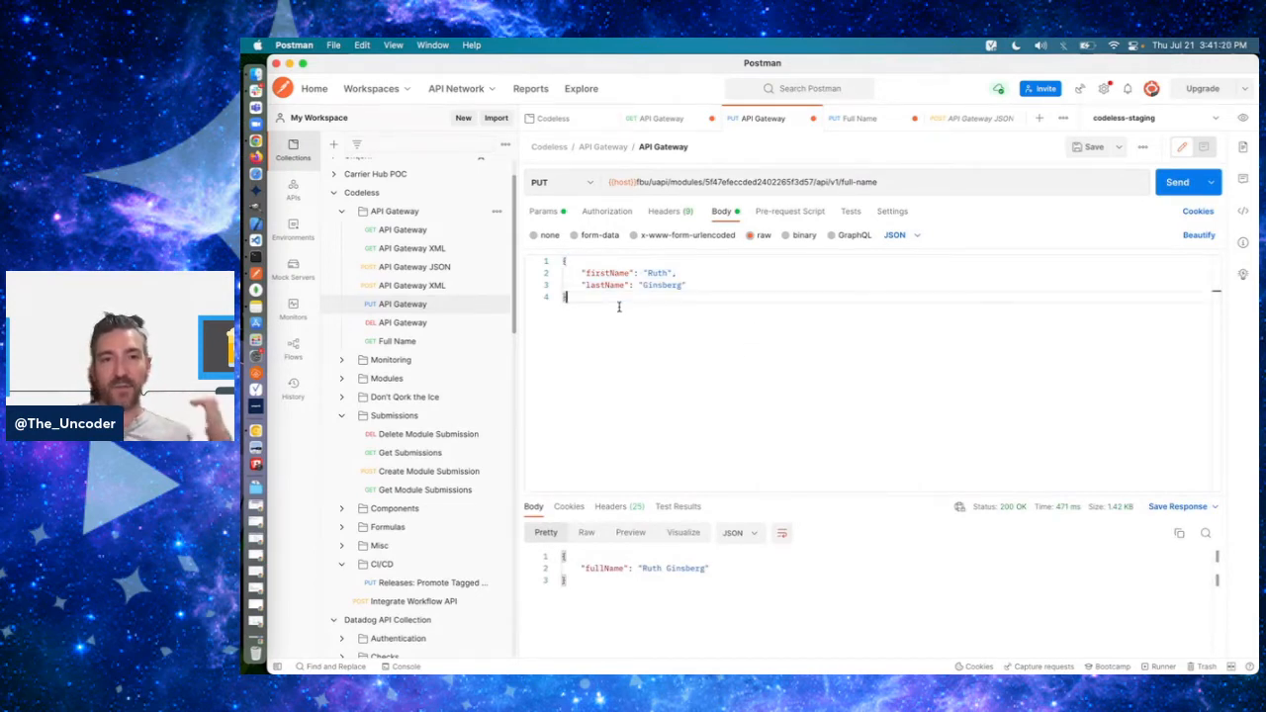
- Compare the JSON response body with the firstName and lastName request body
left_click(588, 584)
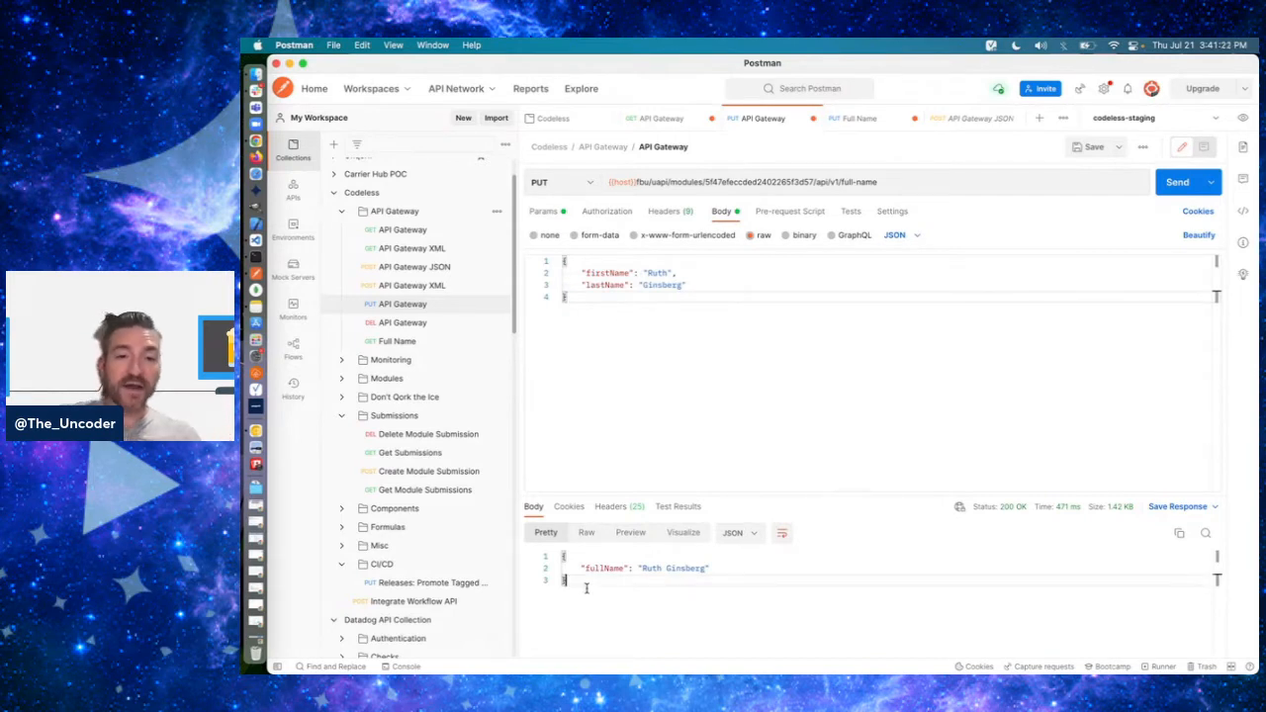
key("super+a")
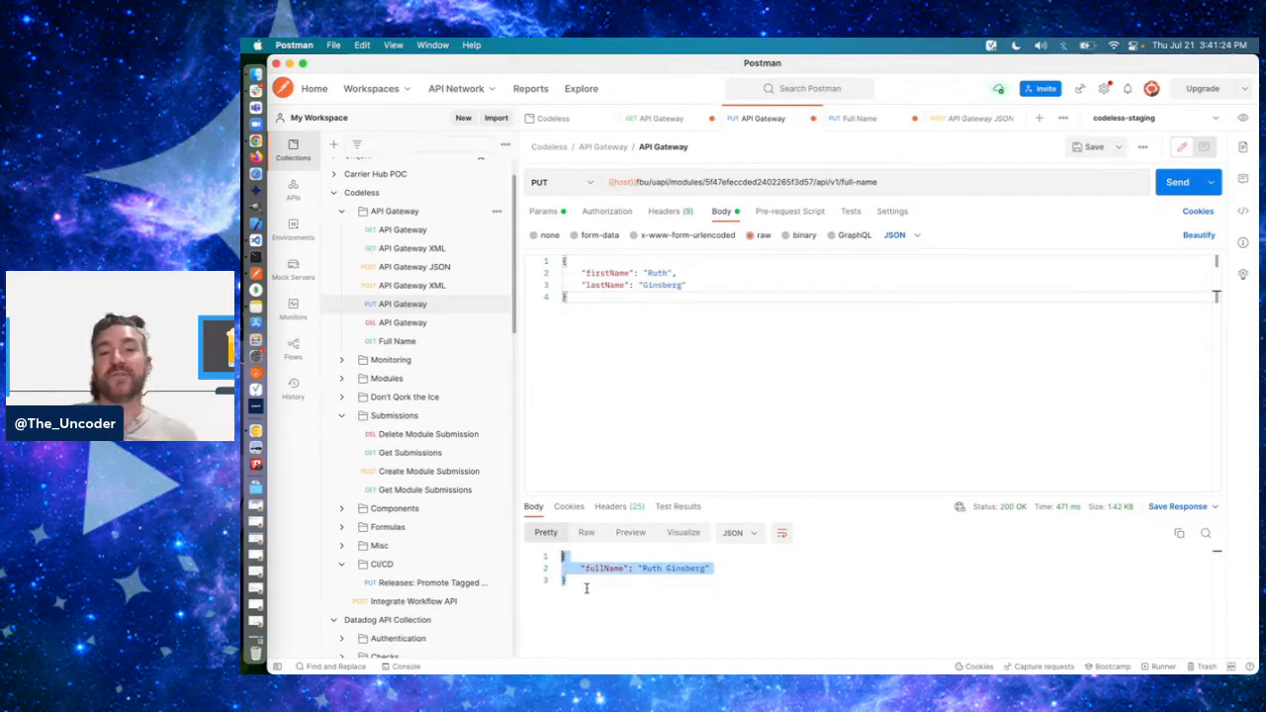
left_click(613, 324)
key("super+a")
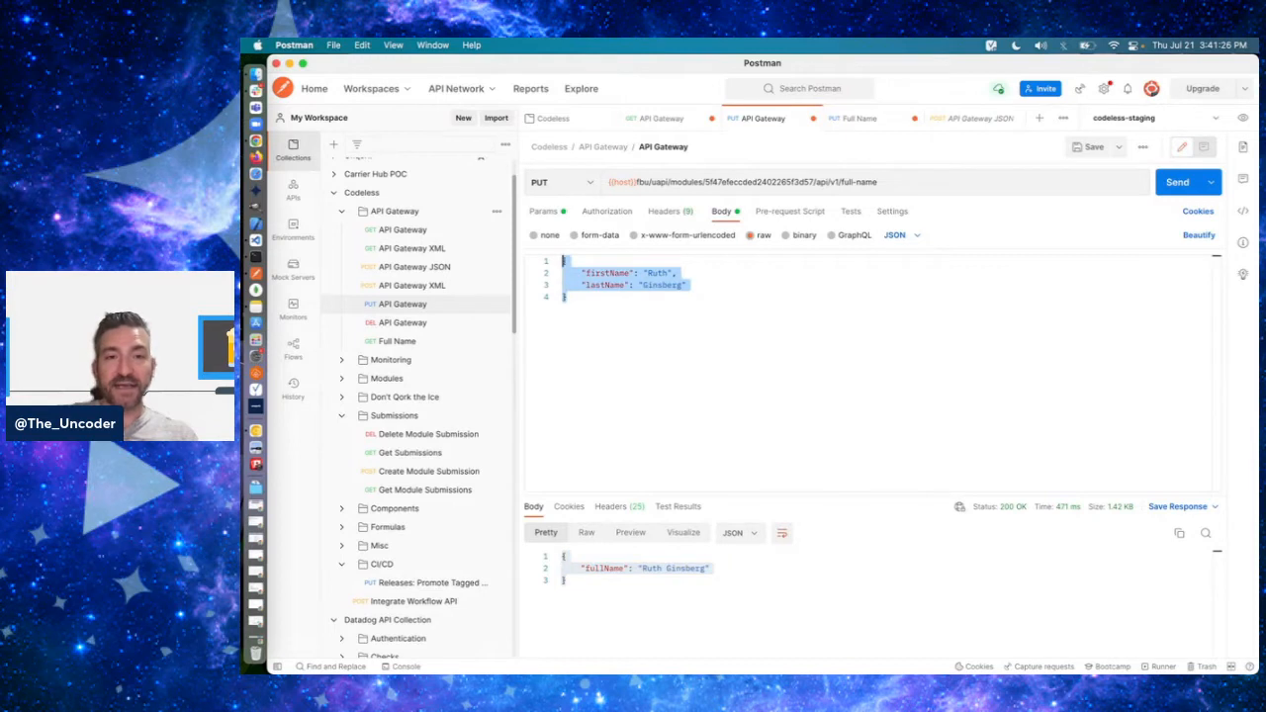
left_click(627, 314)
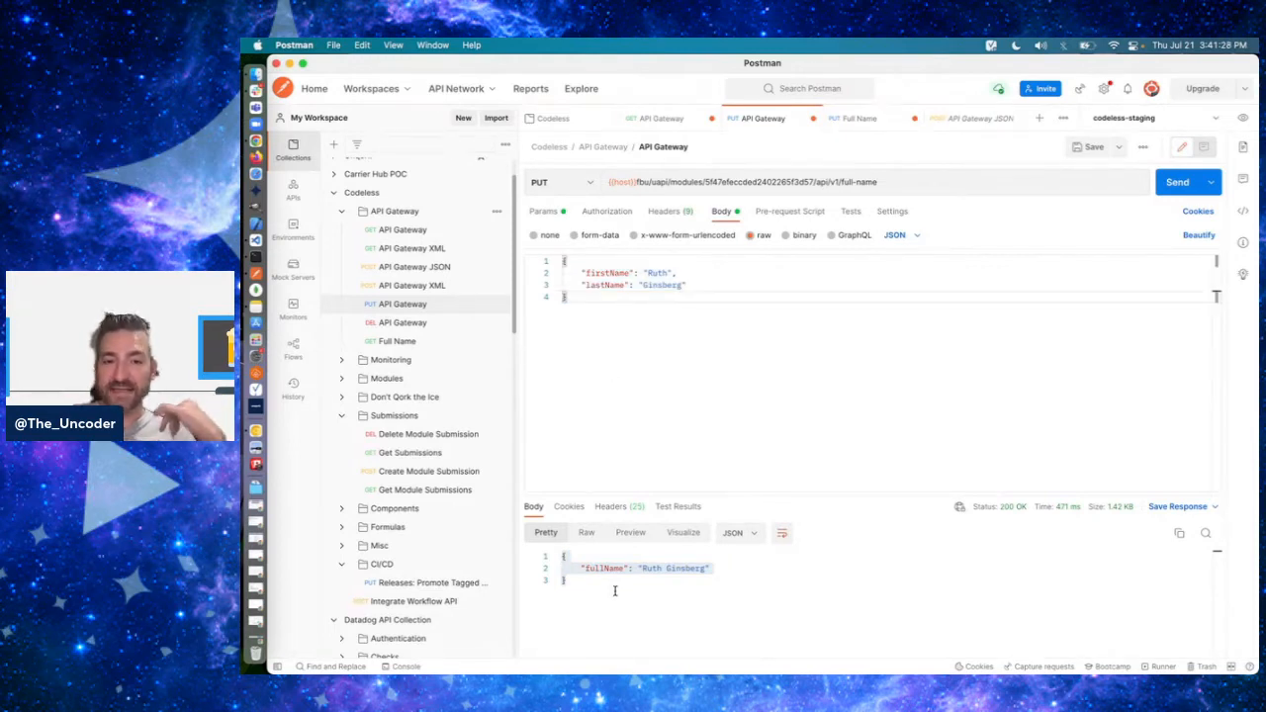
left_click(613, 601)
key("super+a")
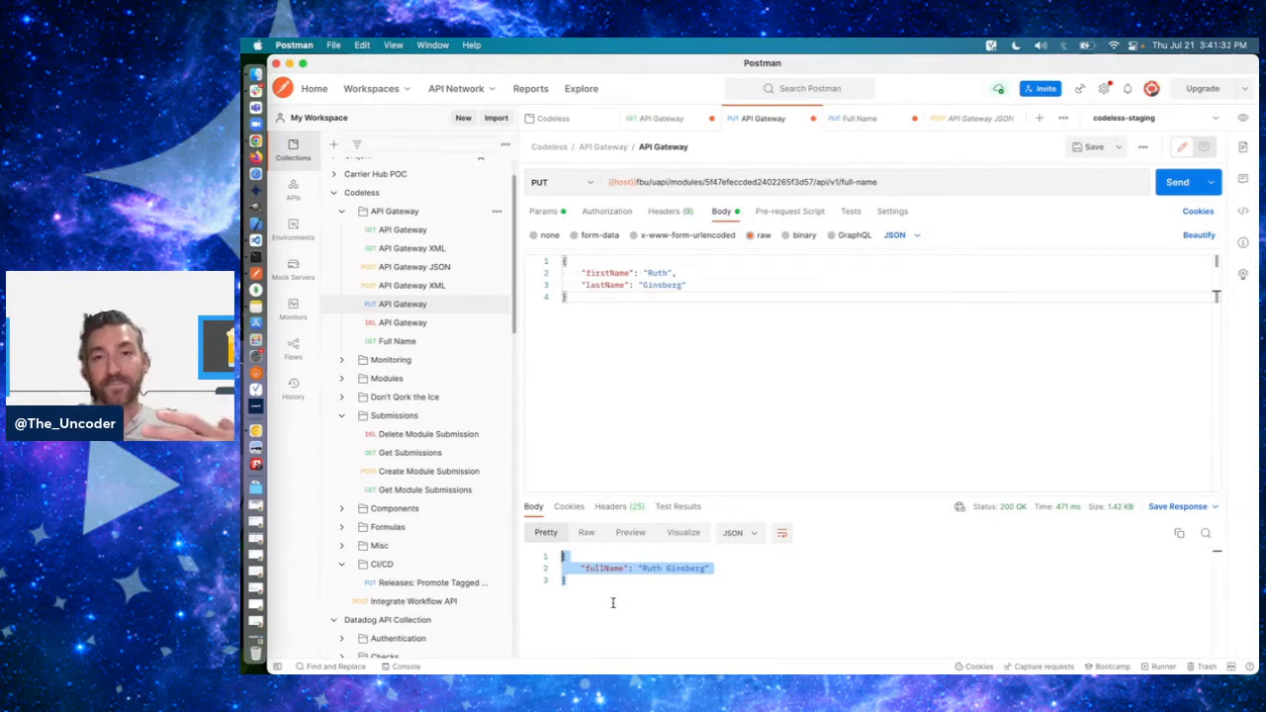
left_click_drag(690, 297, 563, 259)
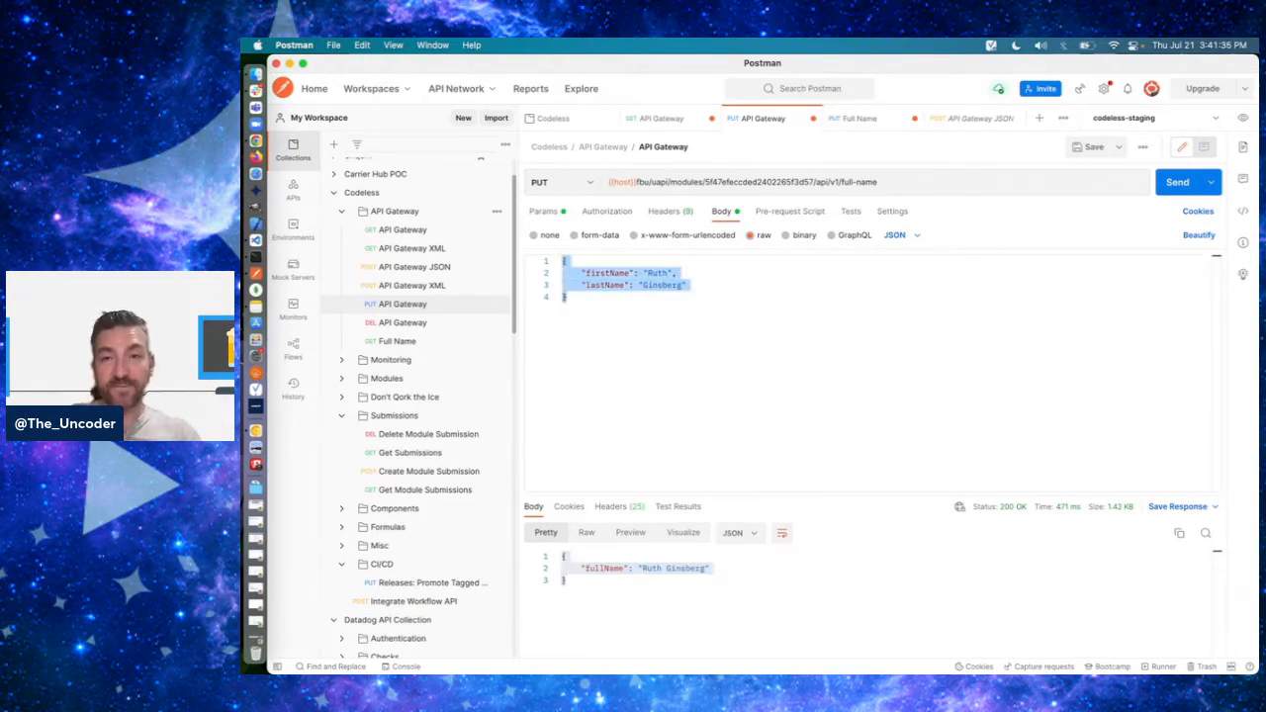
- Switch to the Unqork API documentation in Chrome and open the Execute via Proxy - POST entry of the Modules section
key("super+Tab")
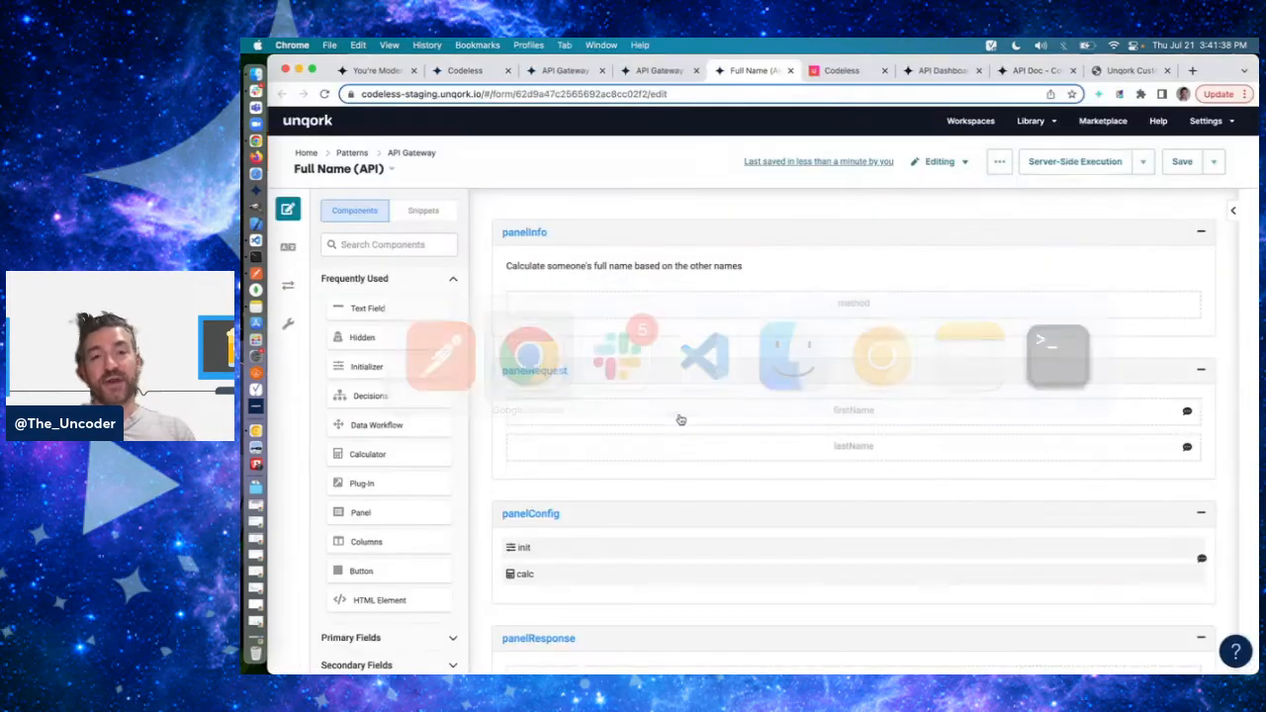
left_click(1136, 71)
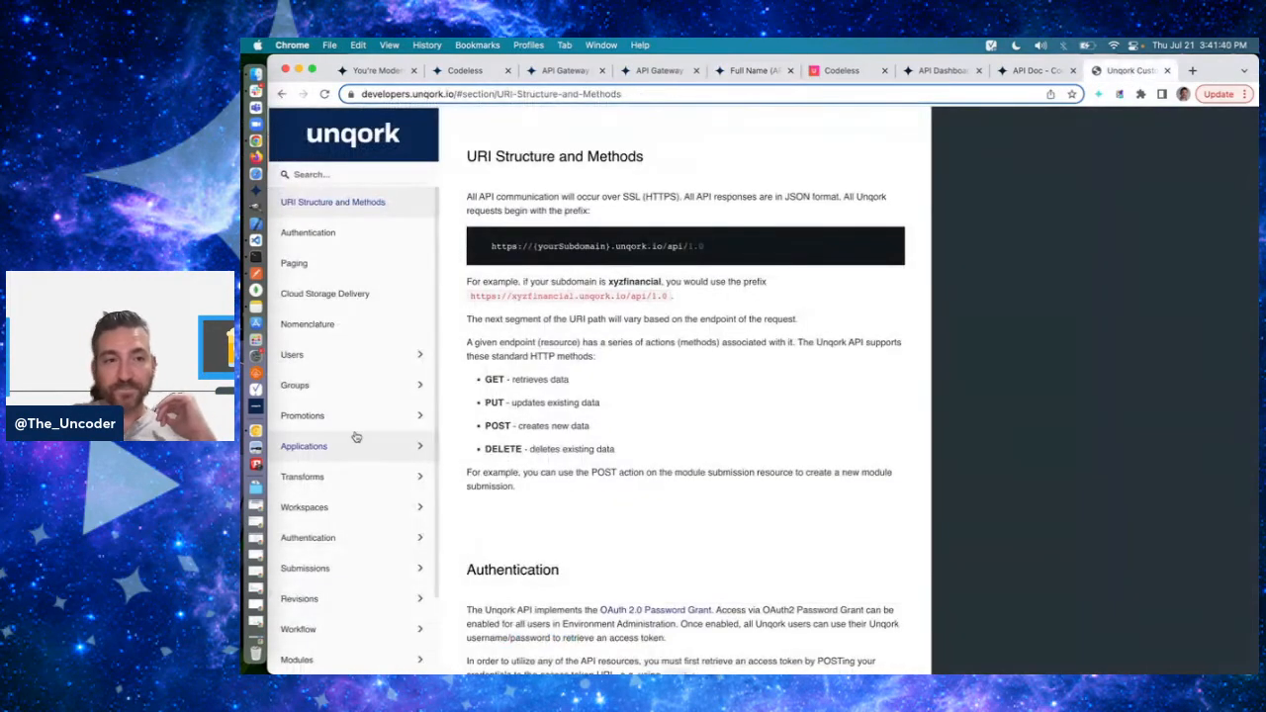
scroll(336, 435, "down", 3)
left_click(302, 570)
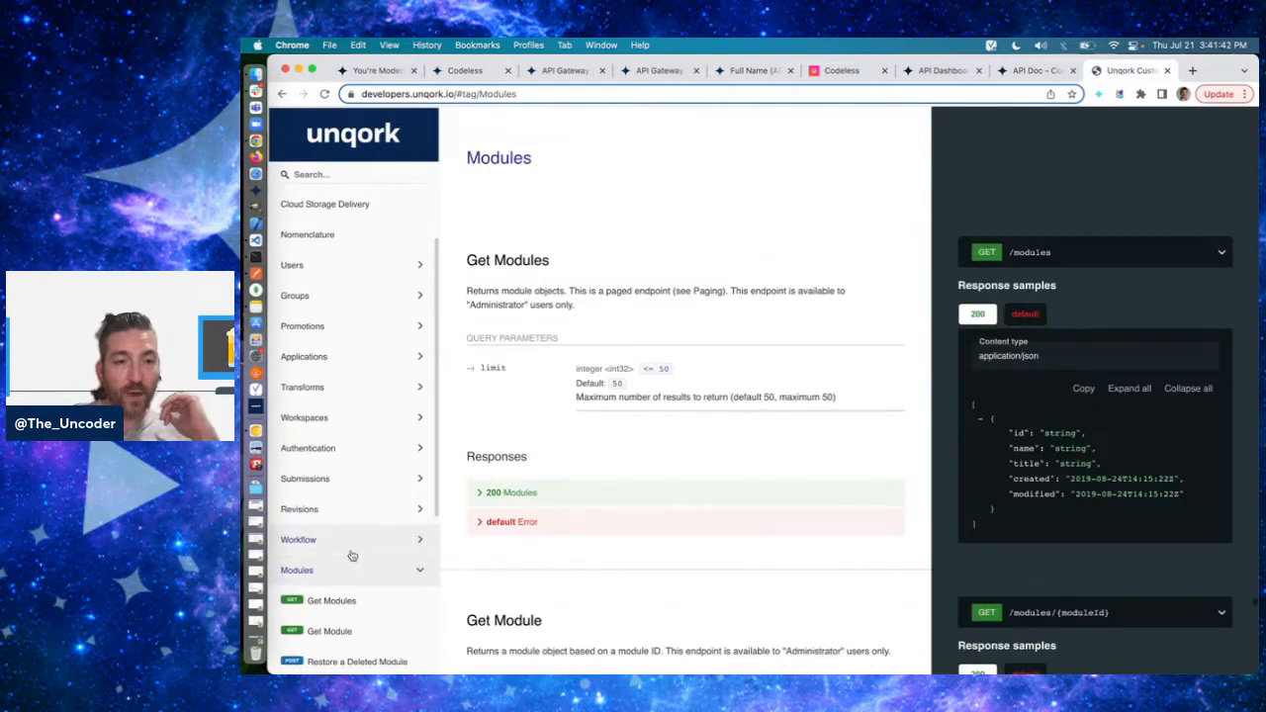
scroll(327, 594, "down", 3)
left_click(334, 478)
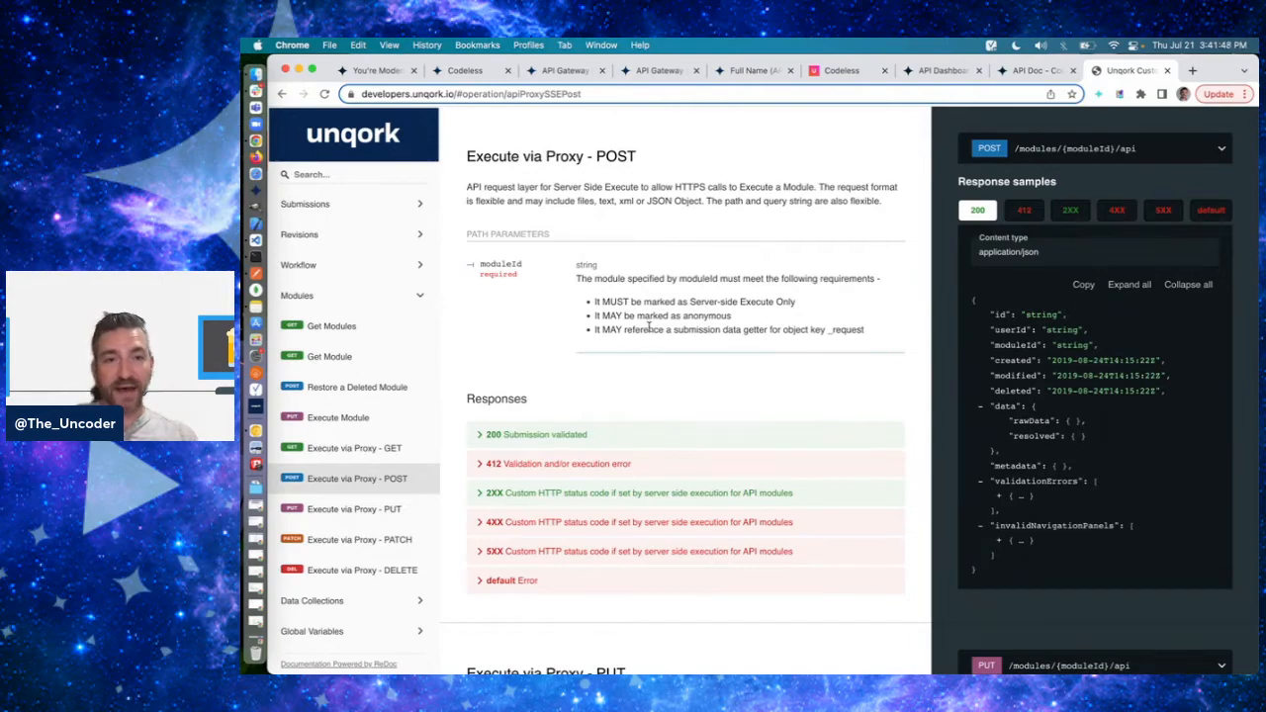
- Examine the moduleId requirements and the 200 response sample of the Execute via Proxy - POST entry
scroll(677, 364, "down", 1)
scroll(677, 364, "up", 1)
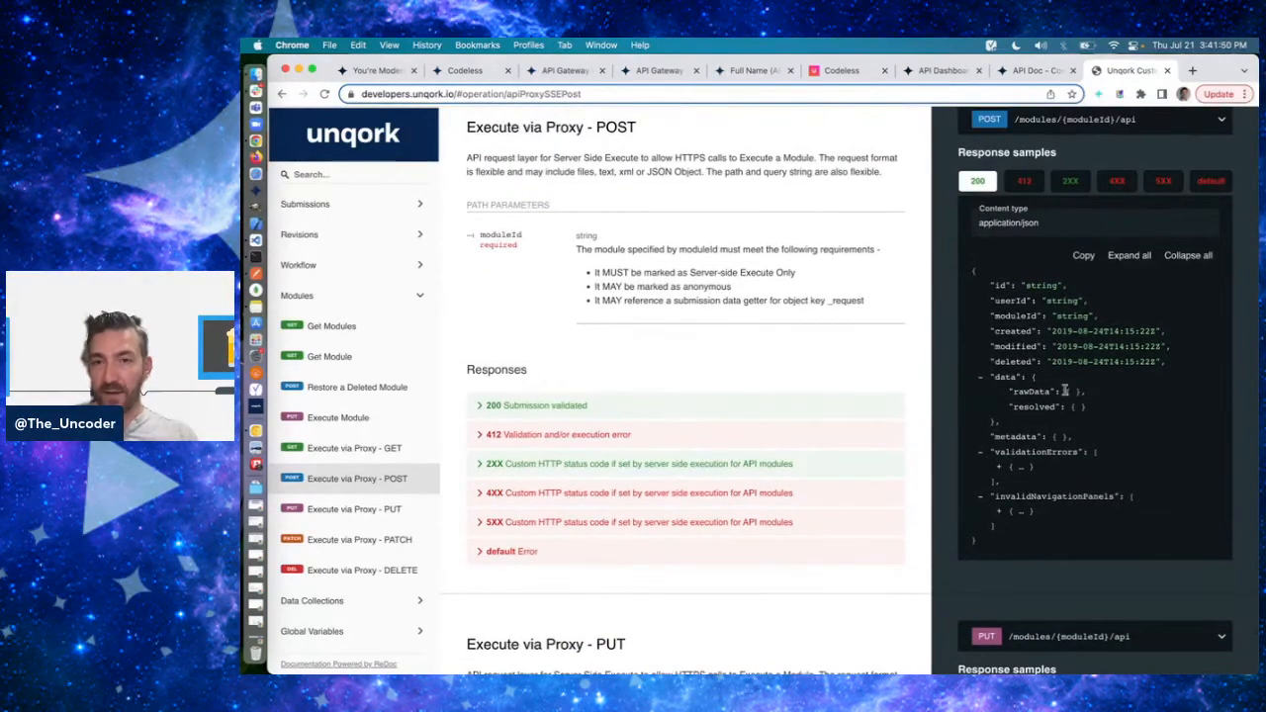
key("super+Tab")
key("super+Tab")
key("super+Tab")
key("super+Tab")
key("super+Tab")
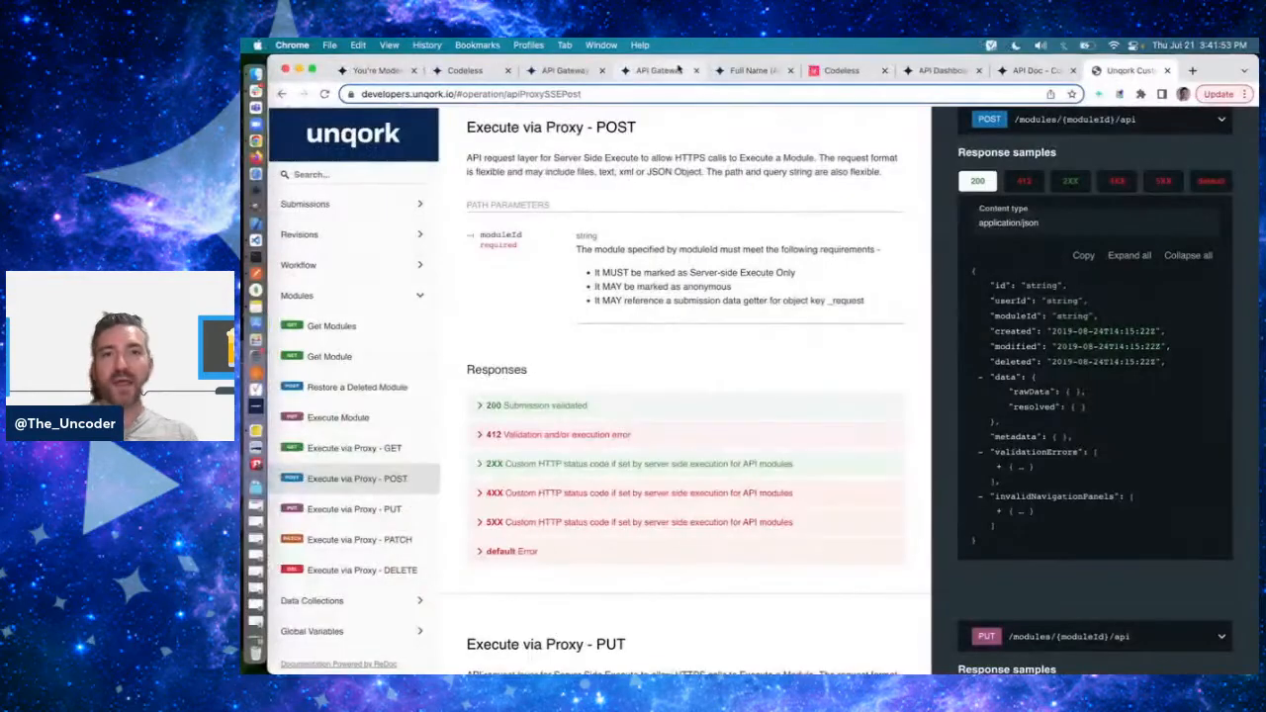
- Open the calcRequest calculator's settings in the API Gateway (API) module and examine its _request input with alias R
left_click(679, 68)
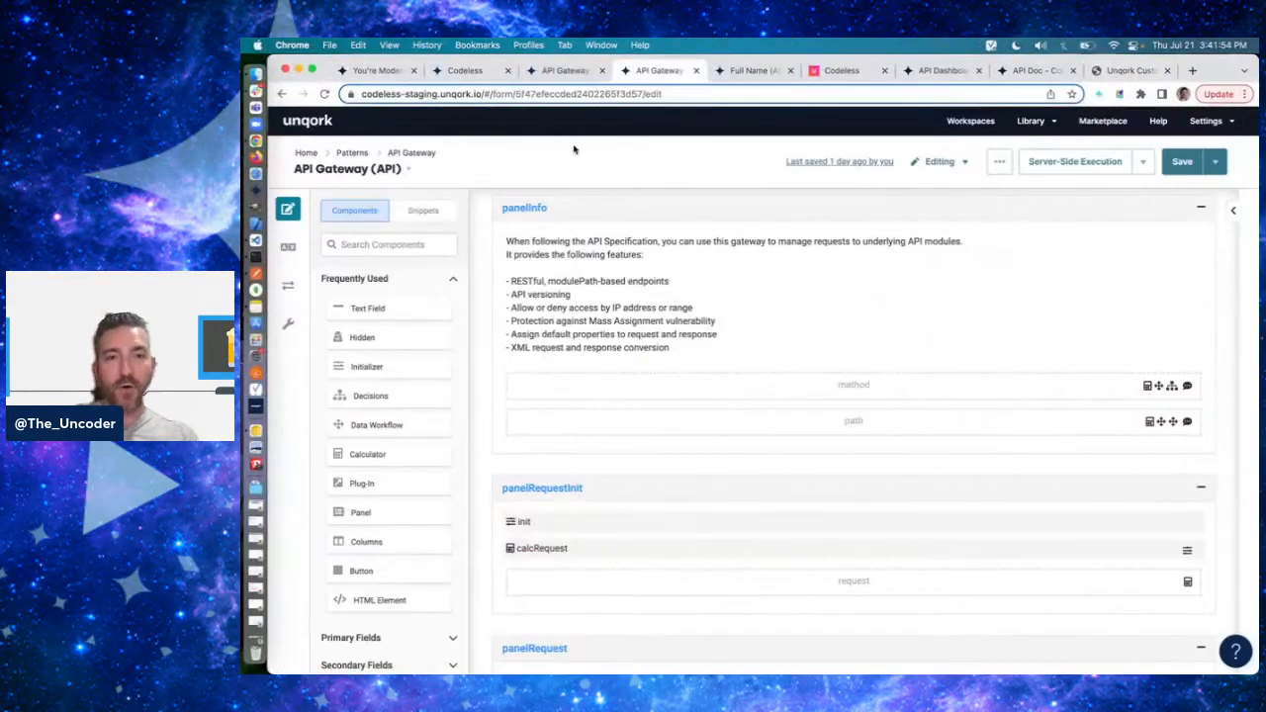
scroll(689, 419, "down", 5)
scroll(637, 376, "up", 3)
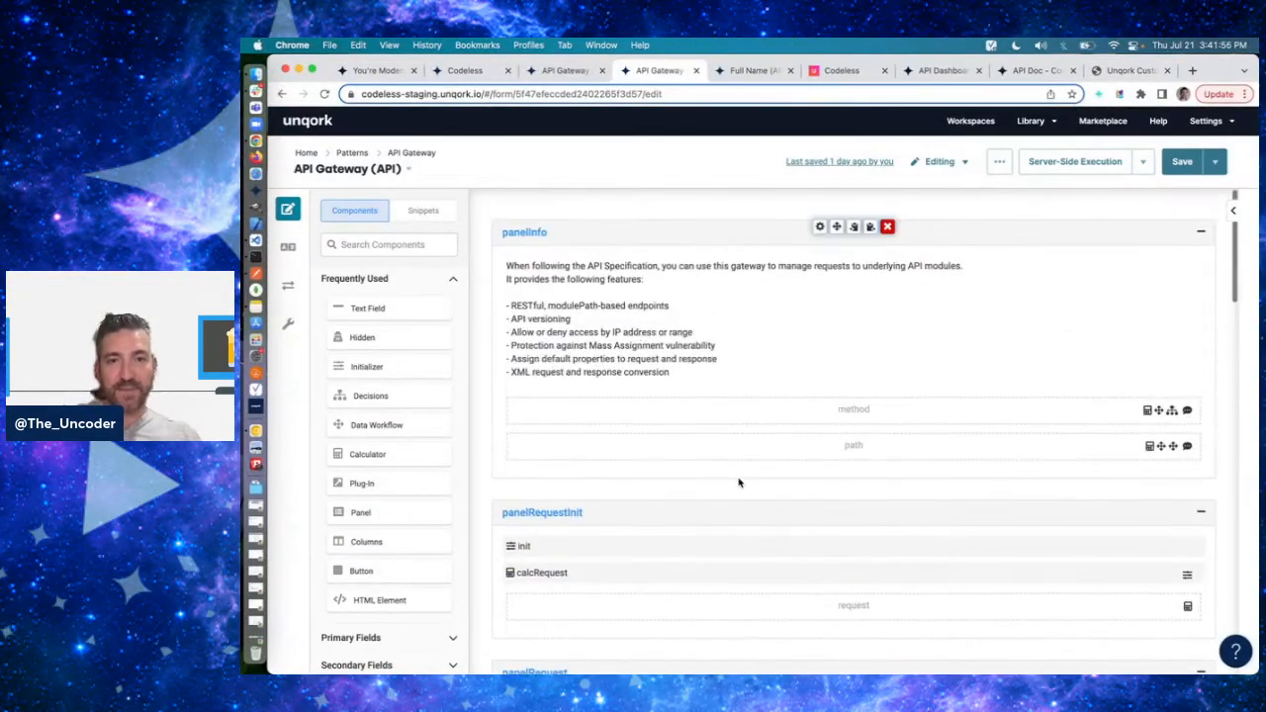
scroll(741, 481, "down", 4)
left_click(819, 304)
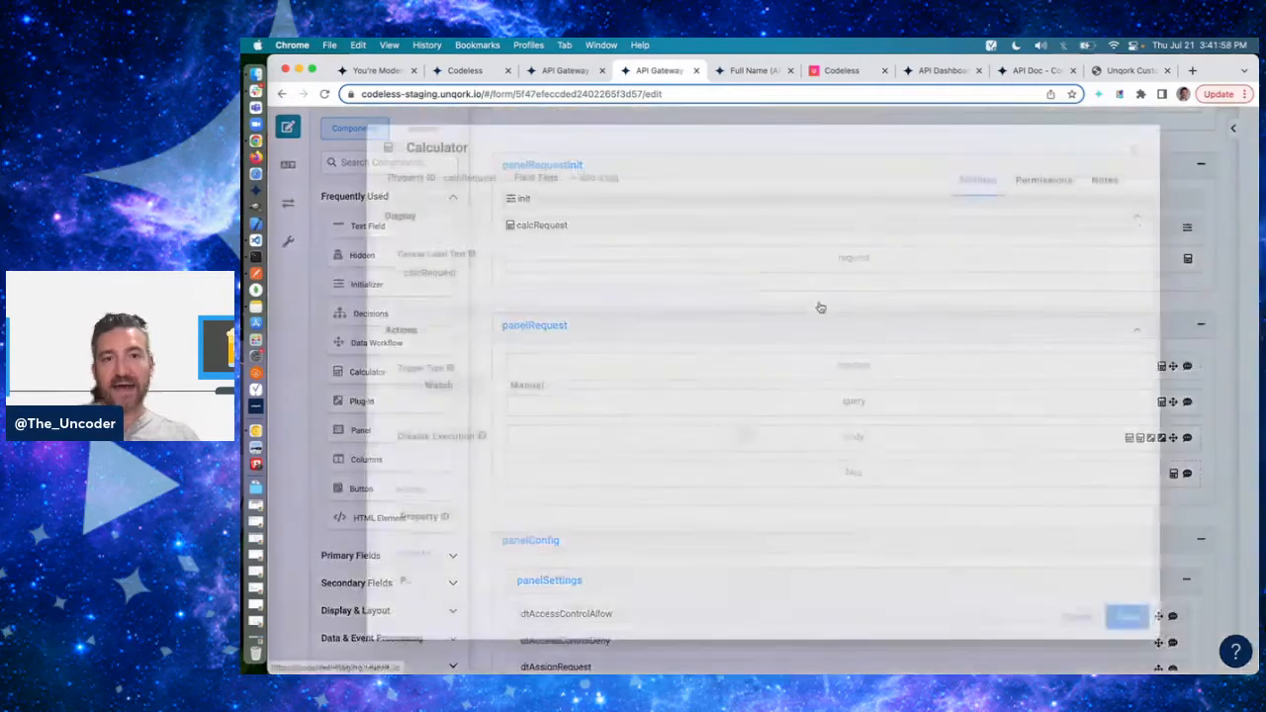
scroll(857, 350, "down", 3)
scroll(859, 351, "down", 1)
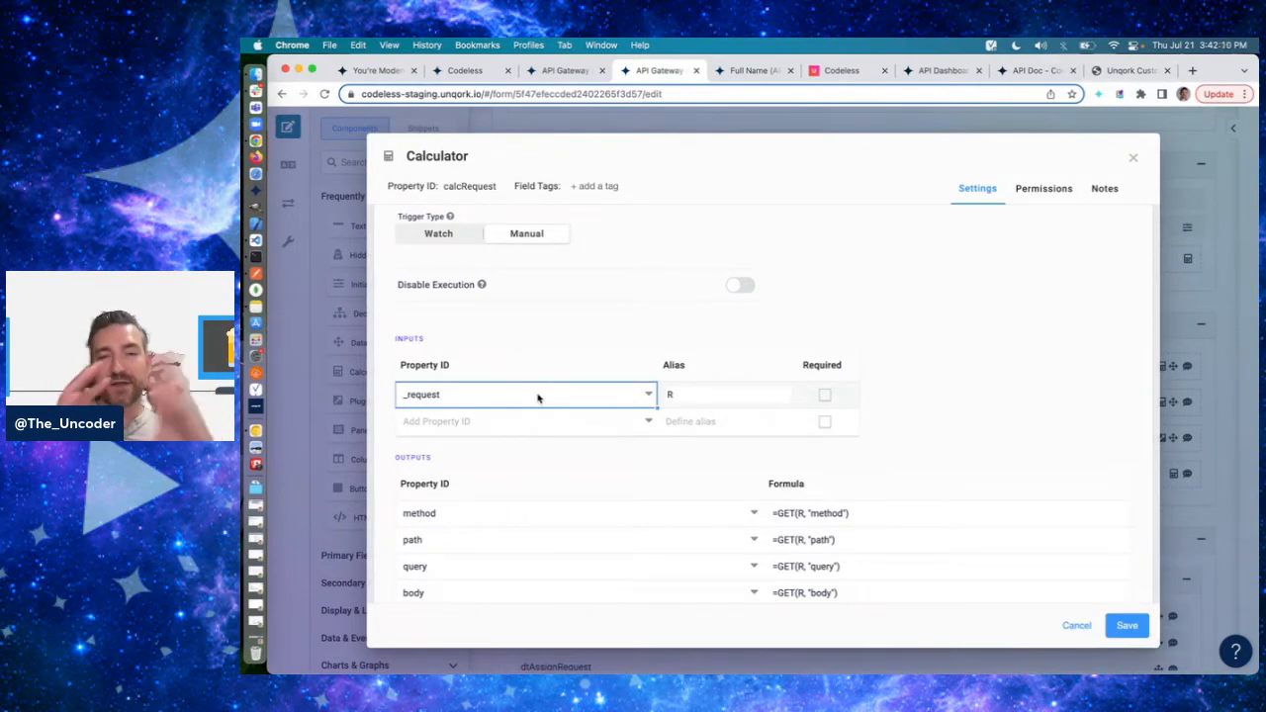
left_click(498, 407)
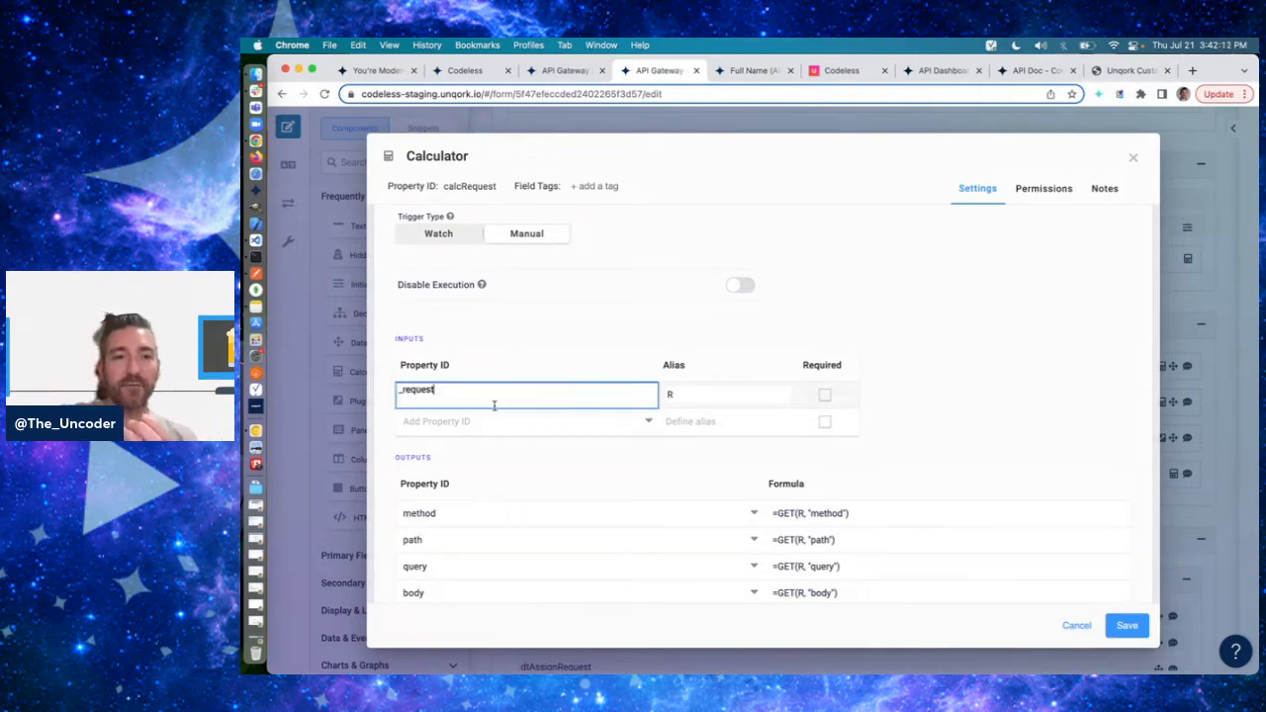
double_click(456, 396)
left_click(935, 401)
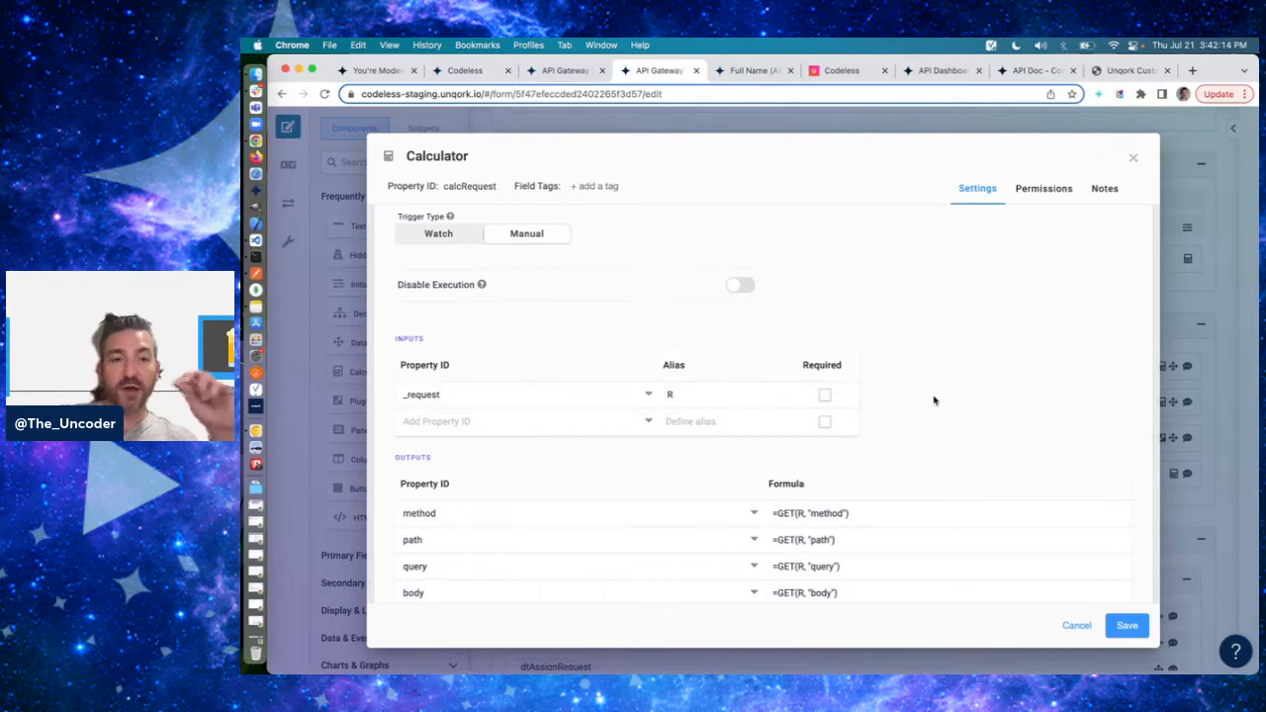
- Examine the calcRequest calculator's method and path outputs with their GET formulas
scroll(935, 400, "down", 3)
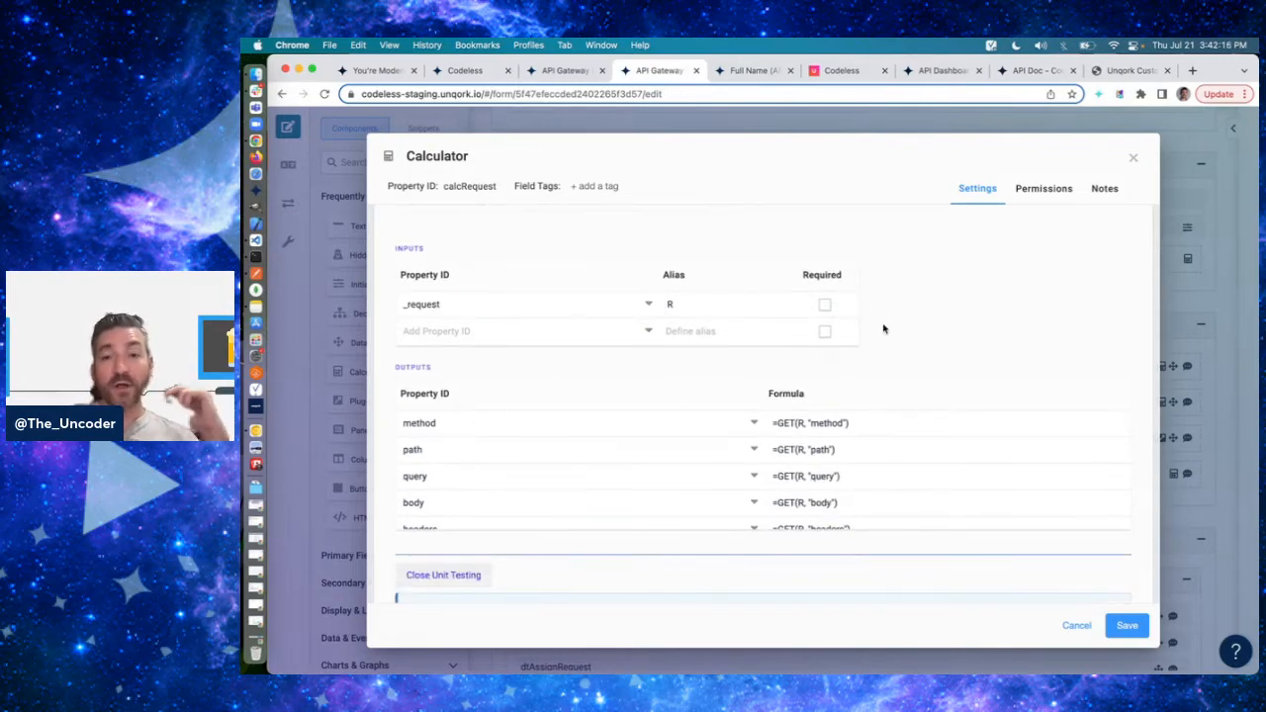
scroll(863, 339, "down", 1)
scroll(673, 427, "down", 1)
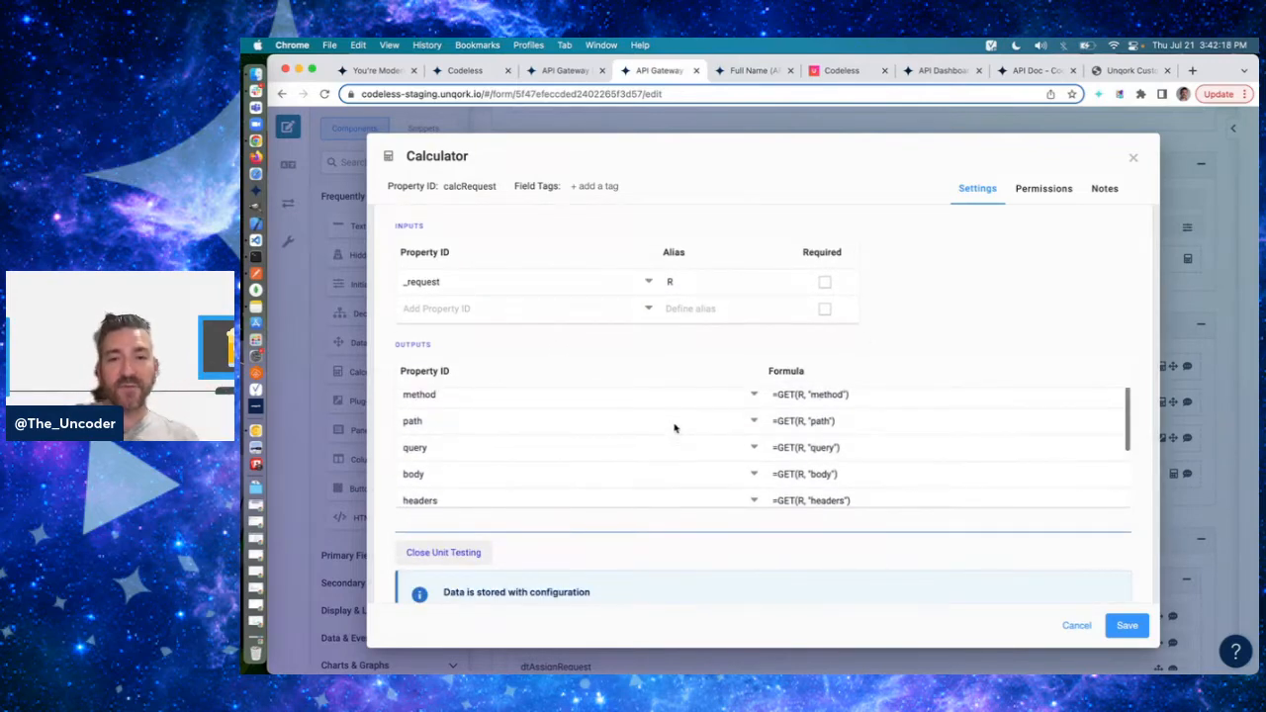
scroll(675, 427, "up", 1)
left_click(587, 402)
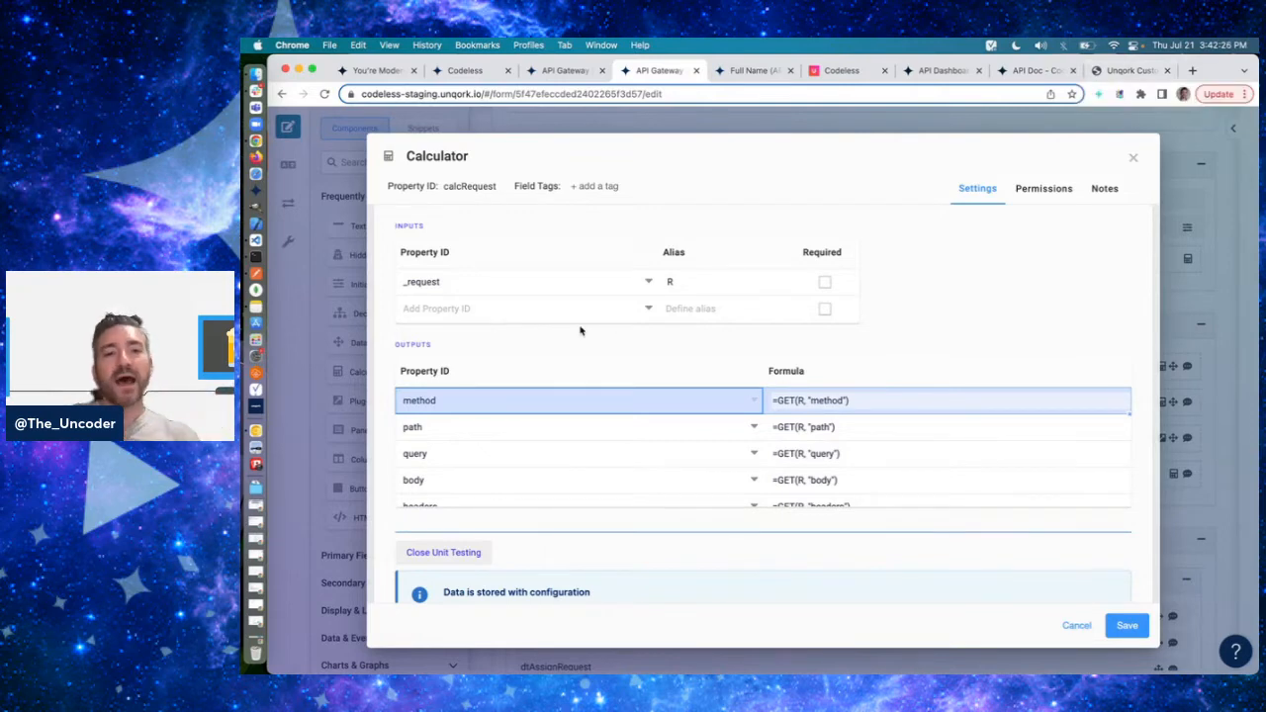
left_click(545, 421)
- Switch to Postman and highlight the v1/full-name path in the PUT API Gateway request URL
key("super+Tab")
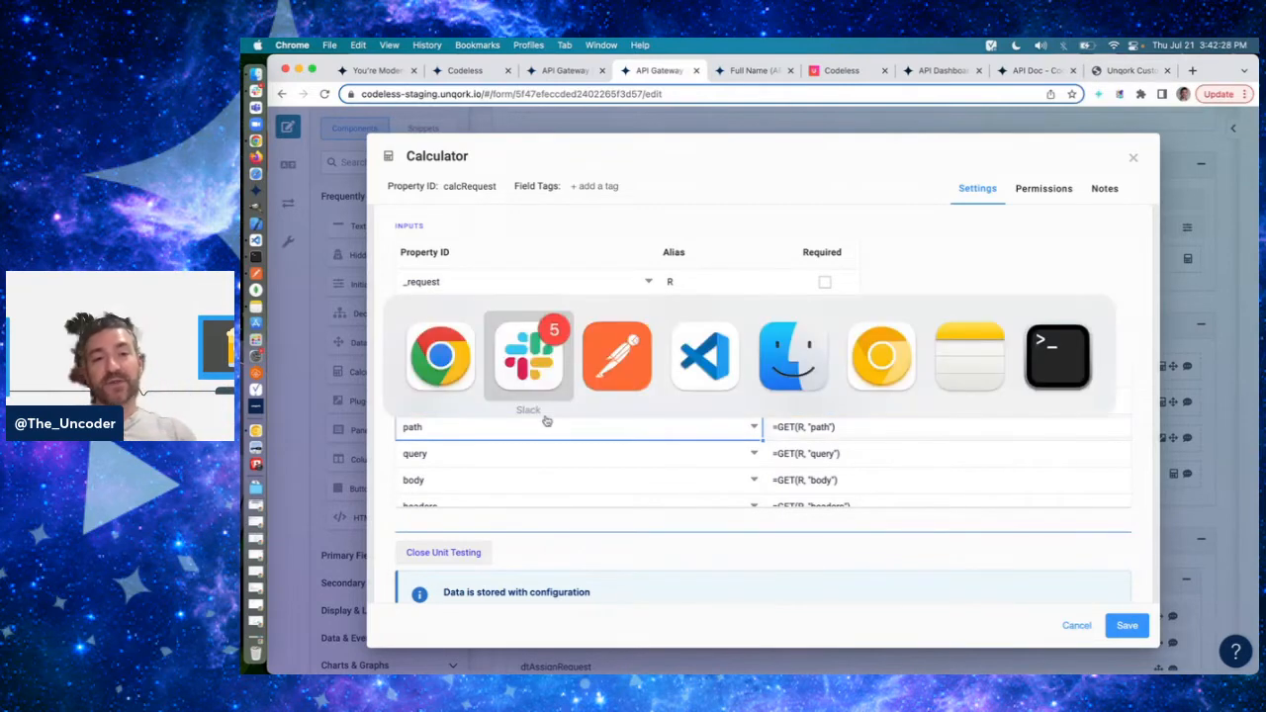
key("super+Tab")
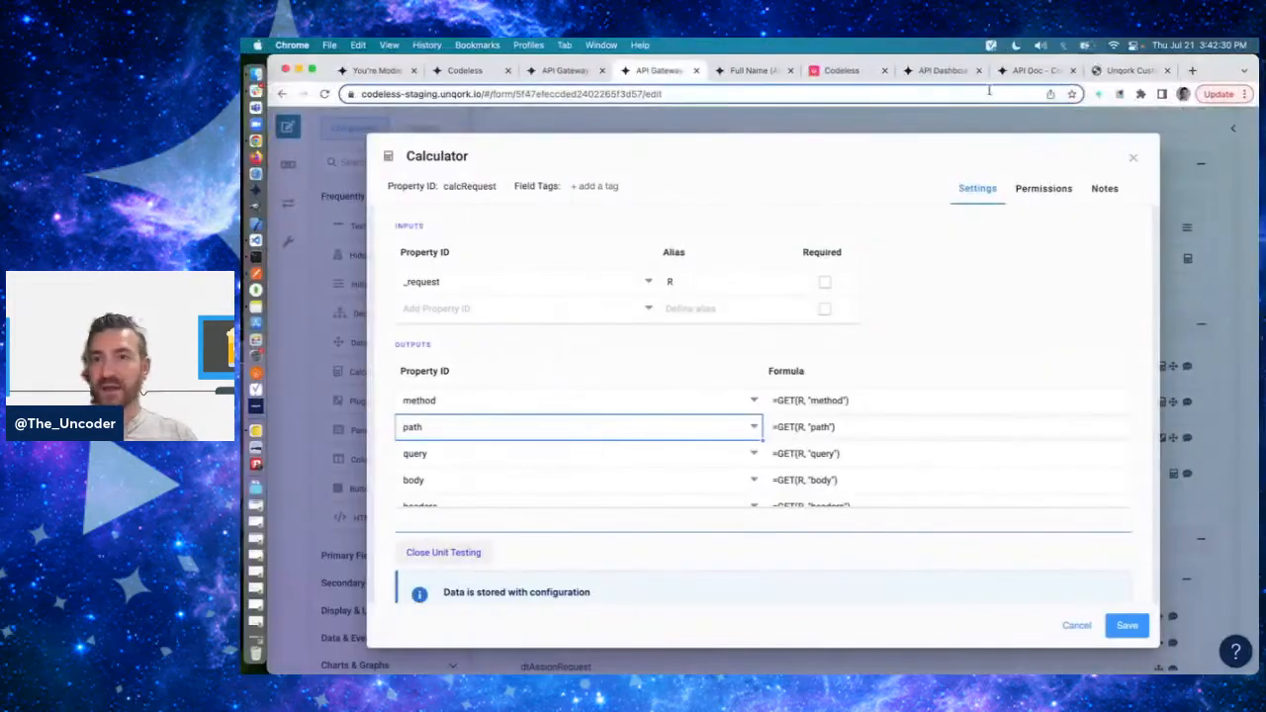
left_click(942, 72)
left_click(754, 71)
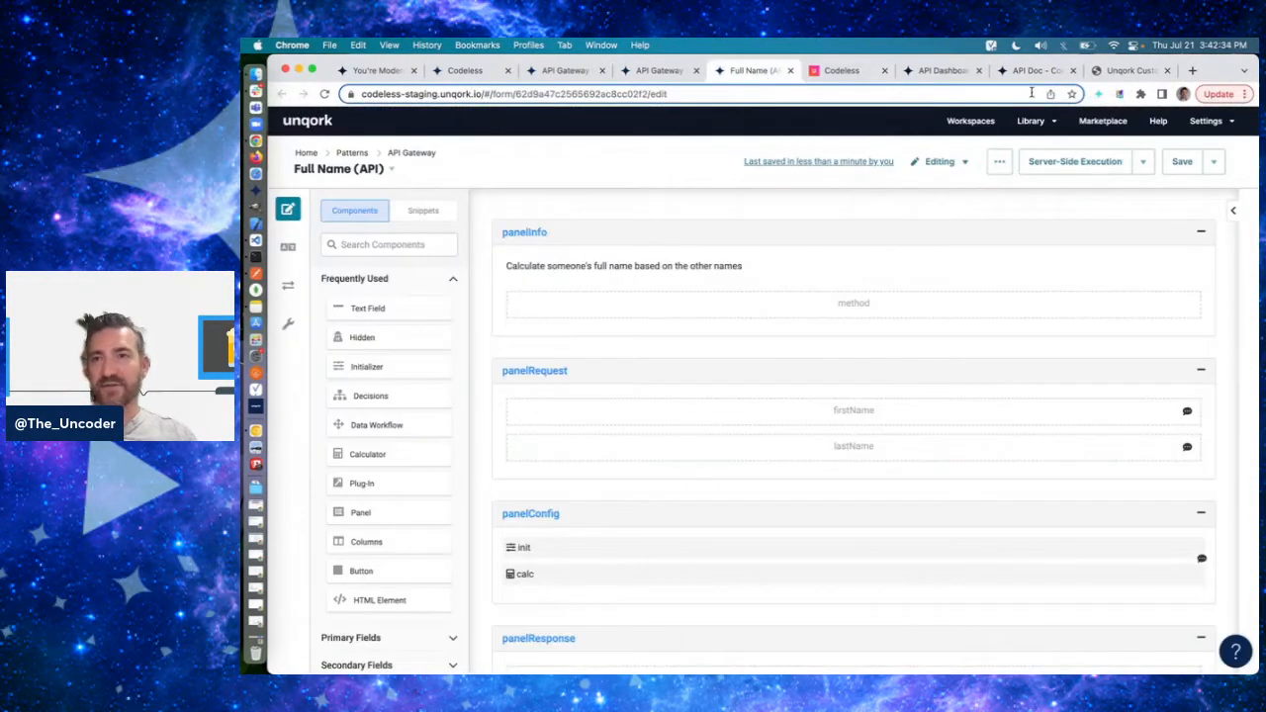
key("super+Tab")
key("super+Tab")
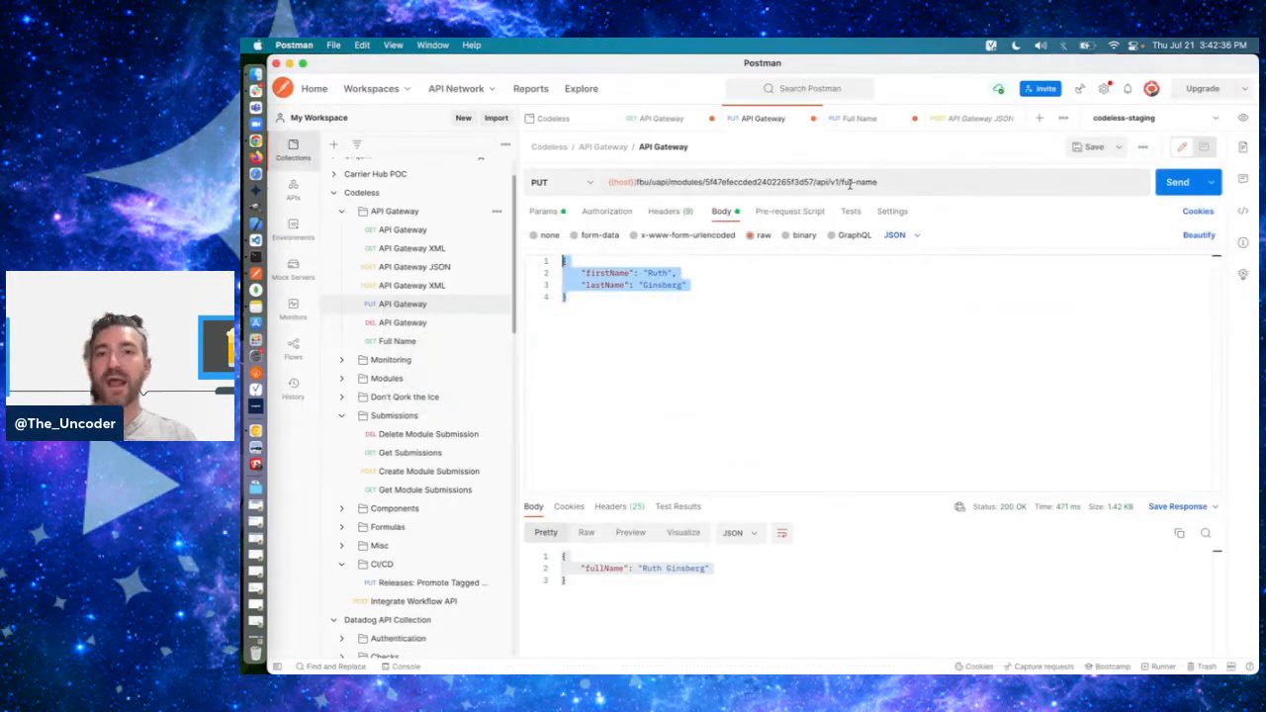
left_click_drag(830, 183, 881, 183)
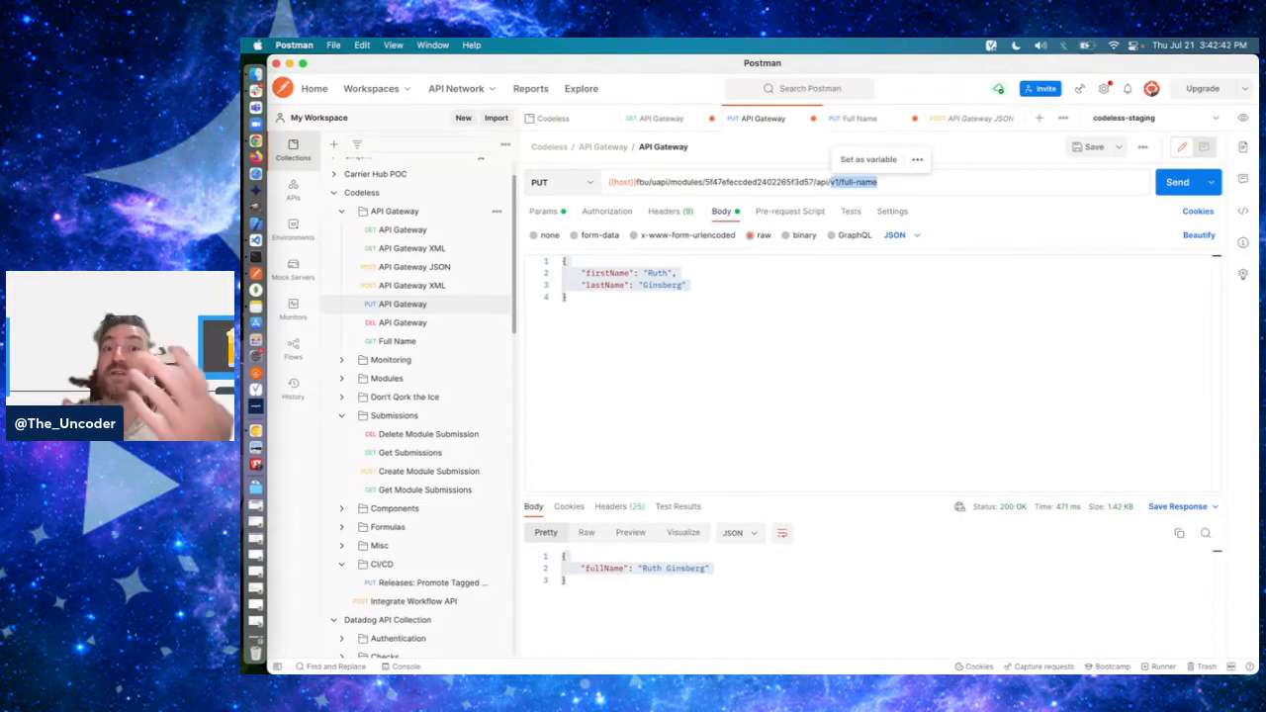
- Return to the calcRequest calculator in Chrome and examine the formulas of its query, body, headers and files outputs
key("super+Tab")
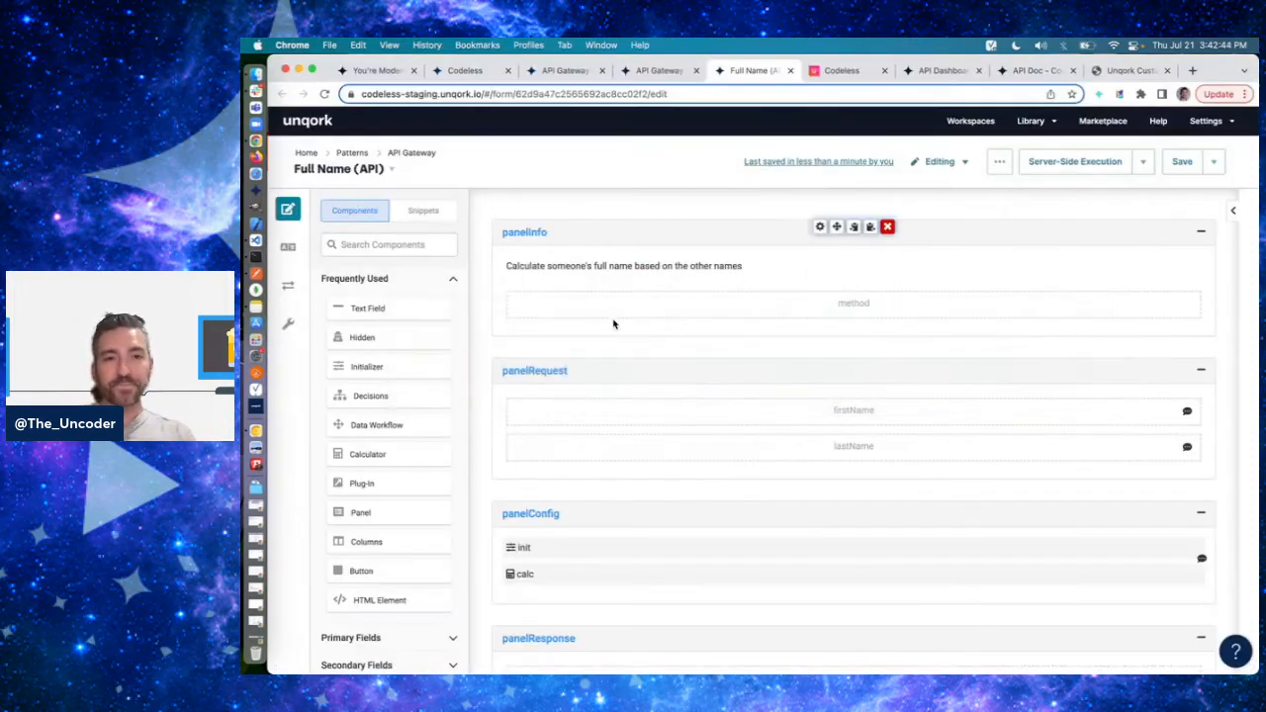
left_click(670, 76)
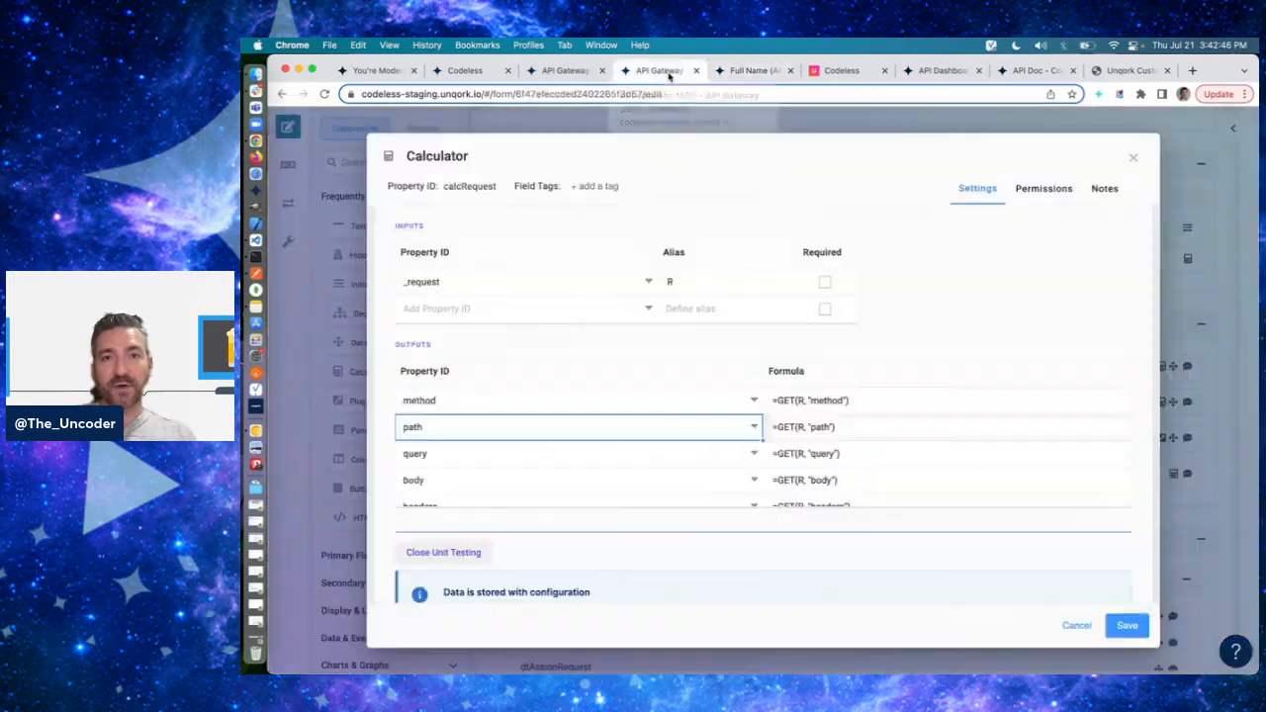
left_click(854, 453)
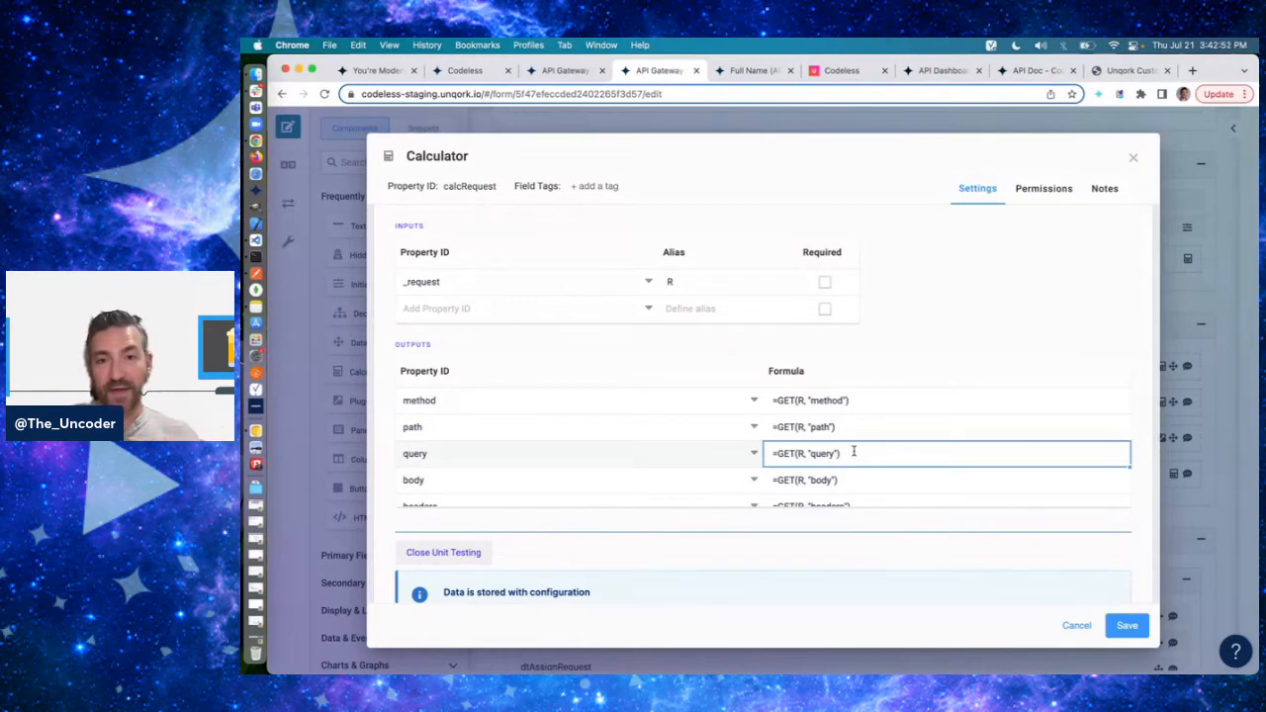
left_click(847, 480)
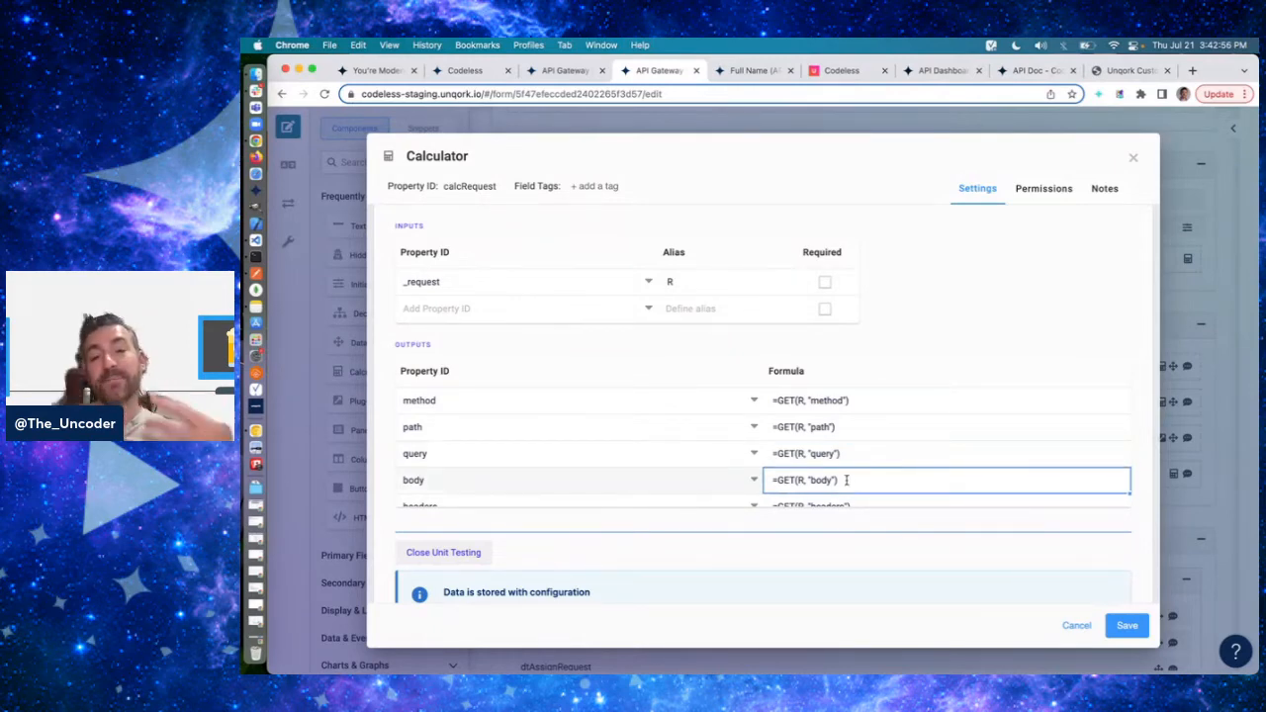
scroll(851, 481, "down", 1)
left_click(859, 482)
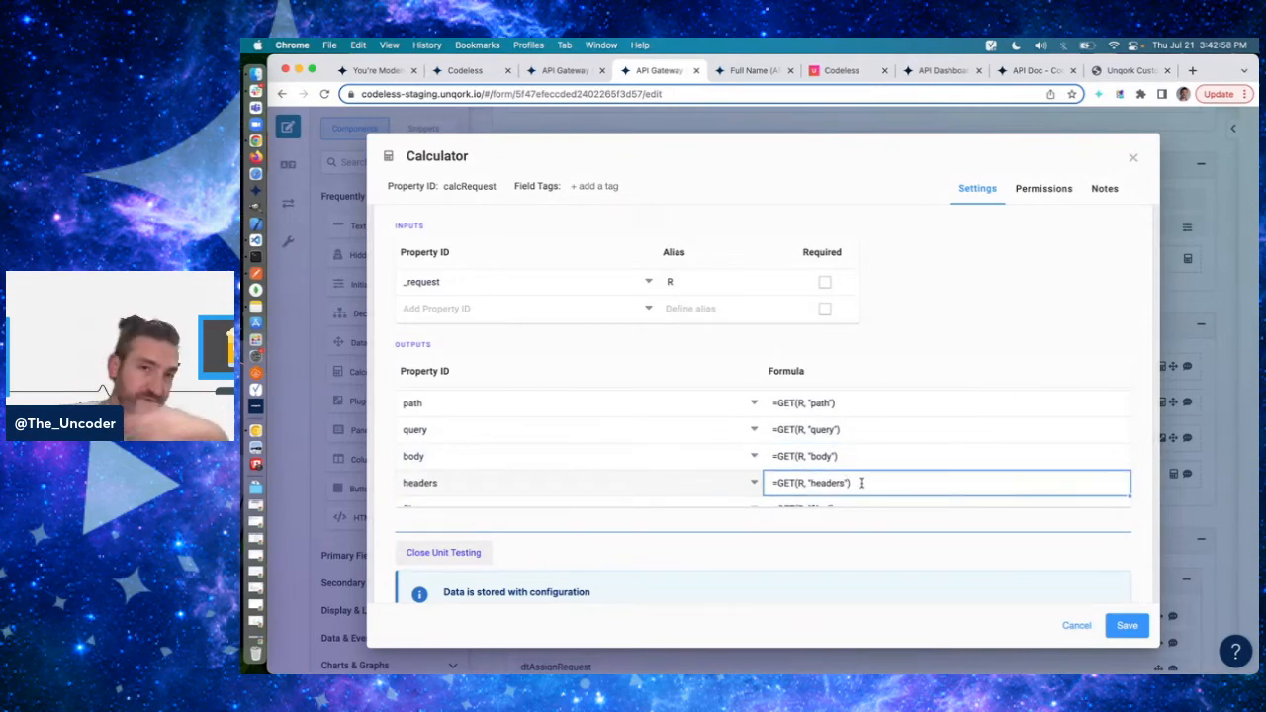
scroll(861, 483, "down", 1)
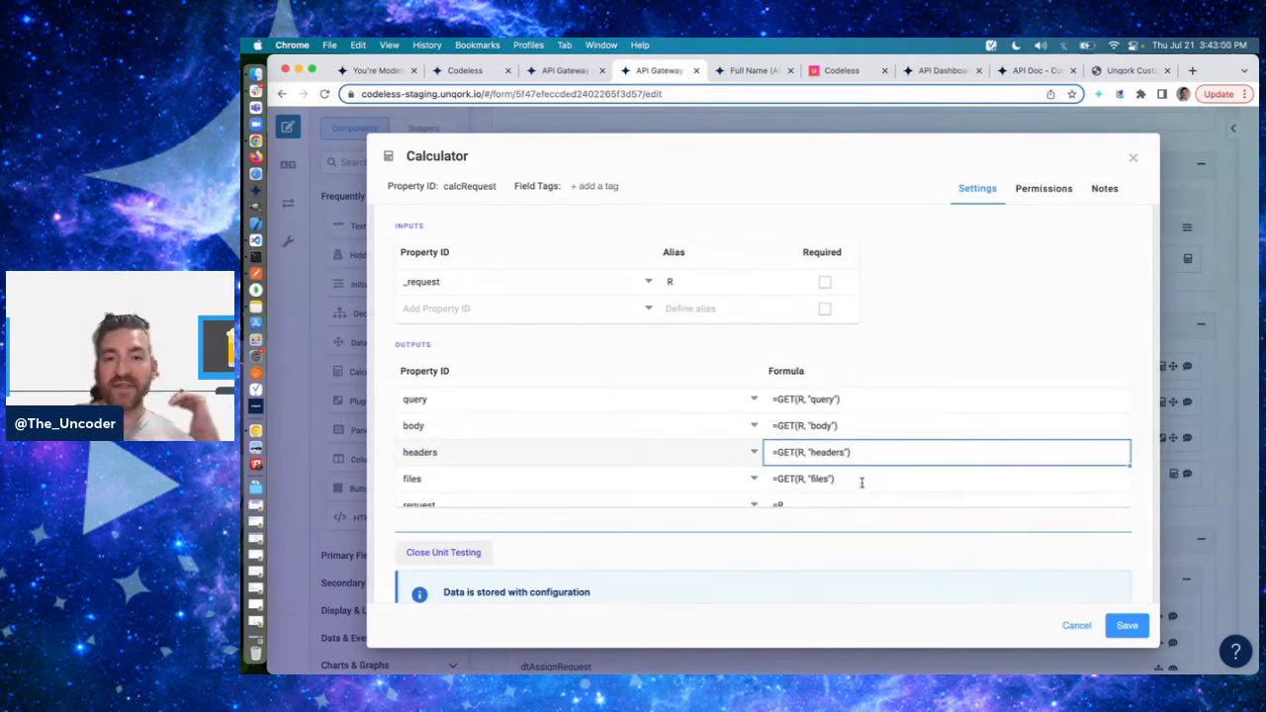
left_click(856, 482)
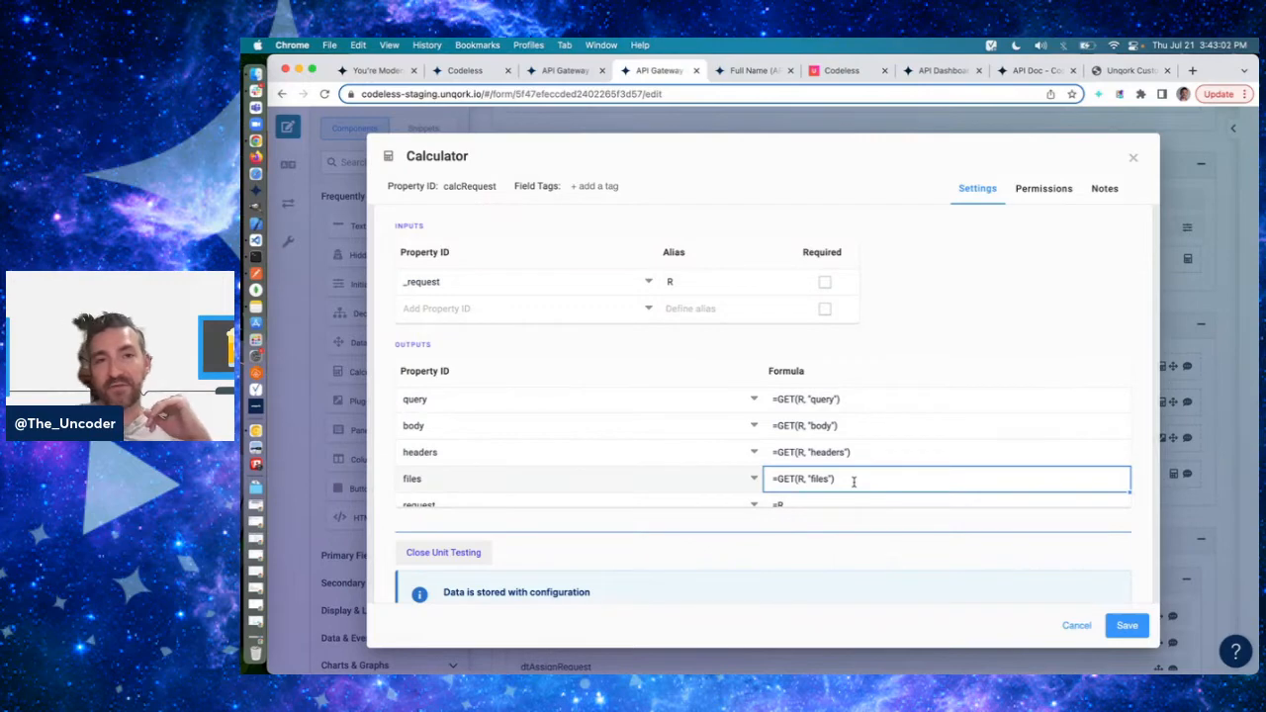
scroll(854, 481, "up", 2)
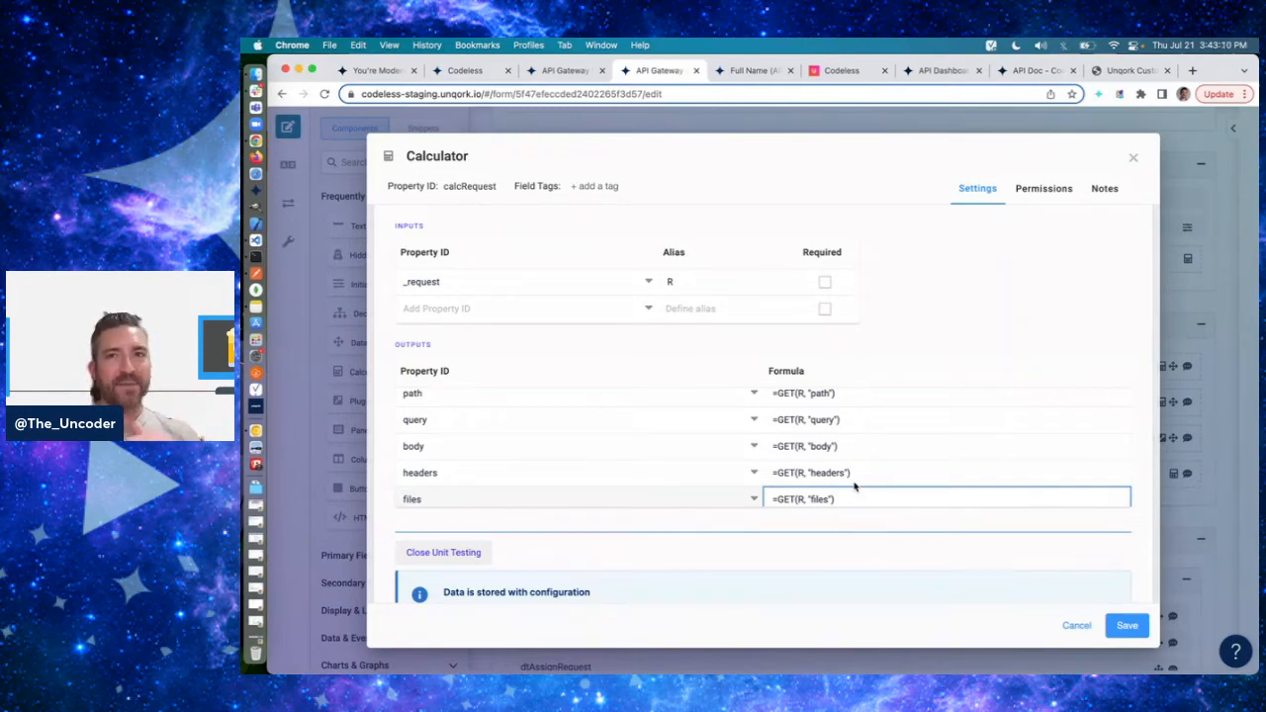
- Close the calcRequest settings unsaved and look over the API Gateway module's panels from panelRequest to panelGetModule
left_click(1134, 159)
scroll(792, 415, "down", 1)
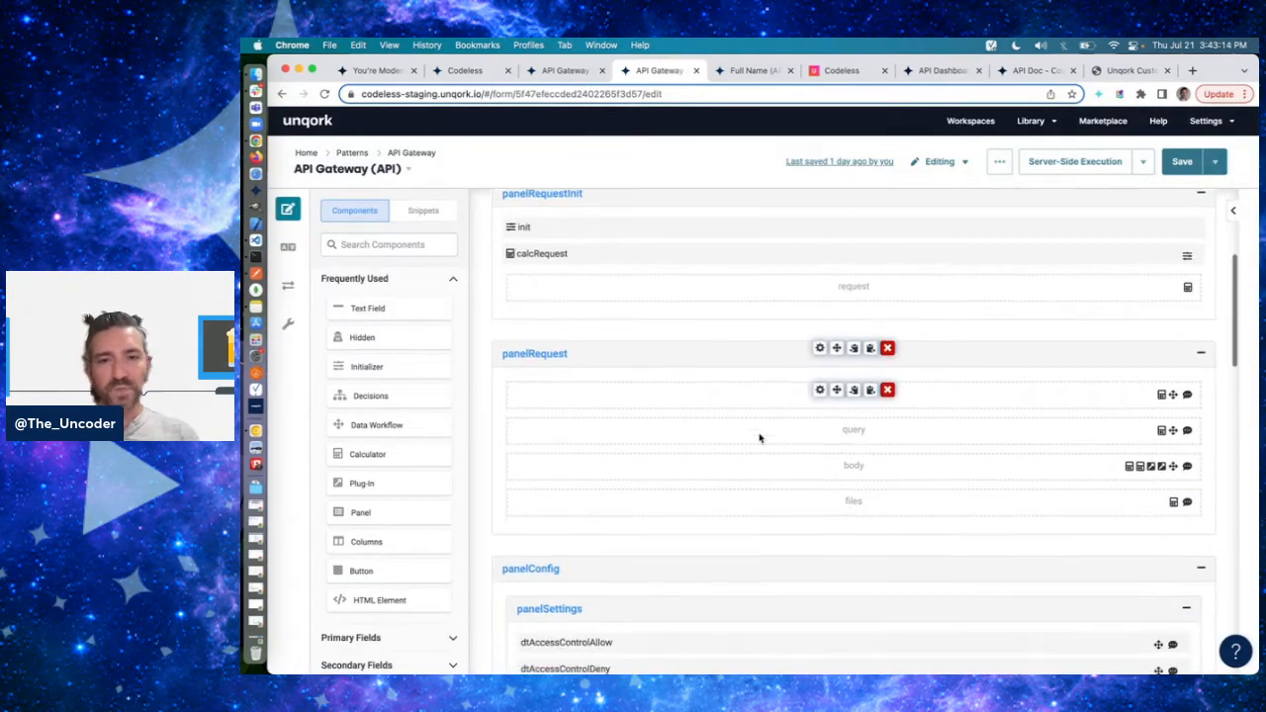
scroll(783, 455, "down", 1)
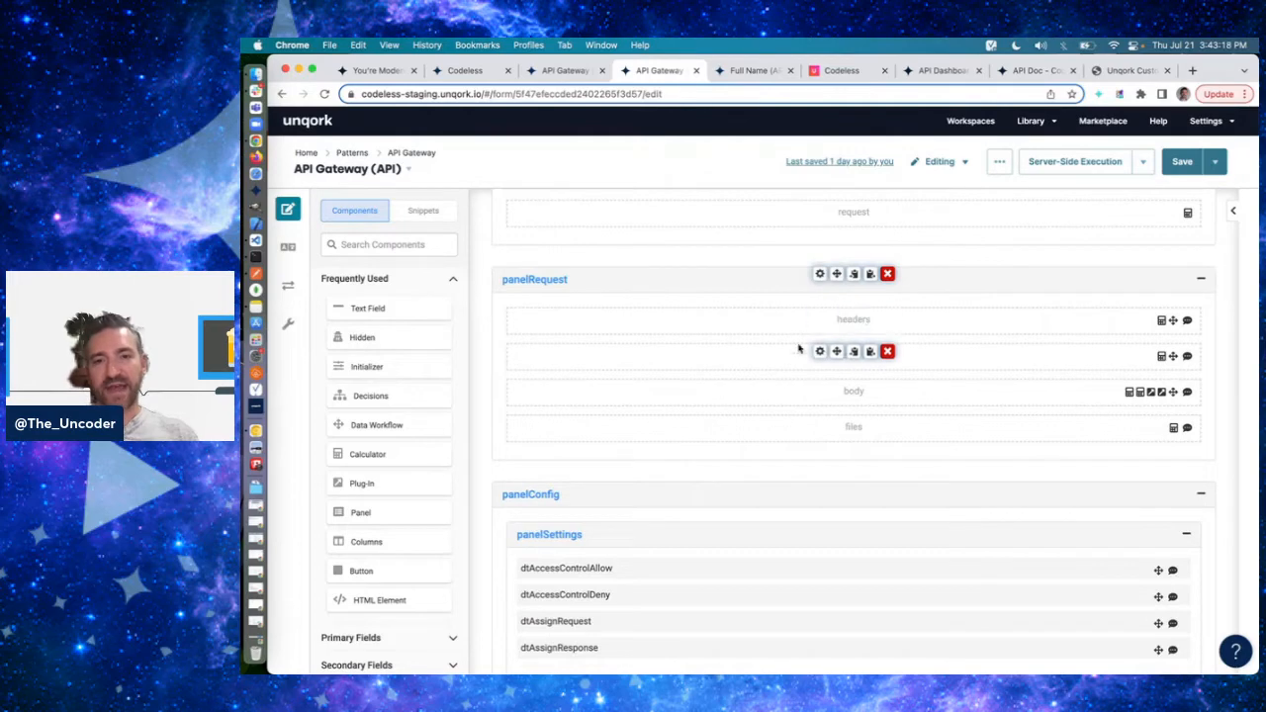
scroll(773, 427, "down", 5)
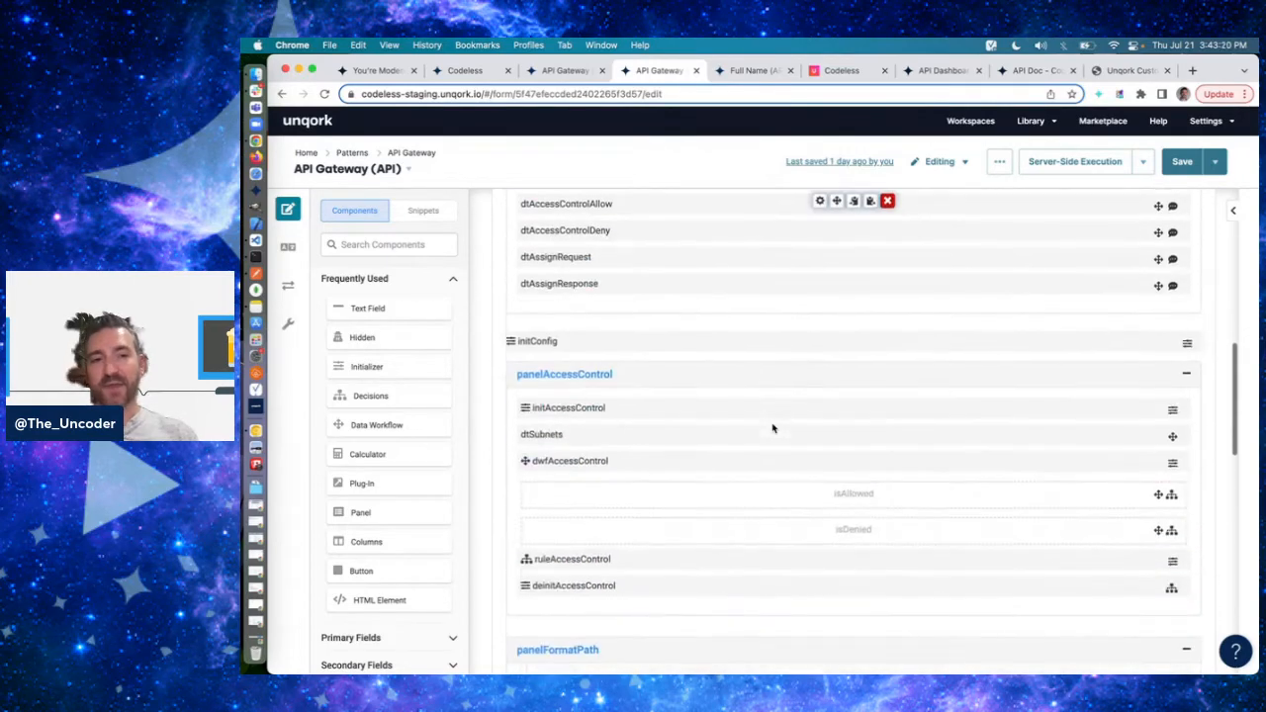
scroll(774, 427, "down", 10)
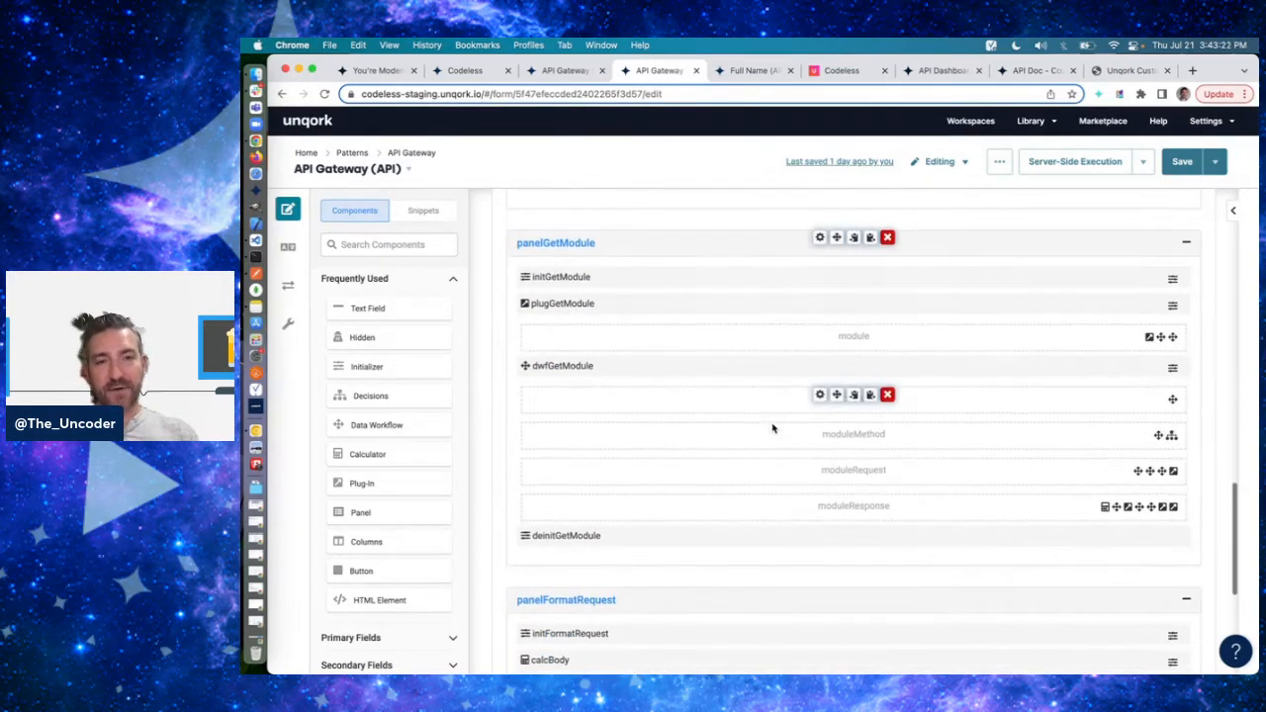
scroll(774, 428, "up", 10)
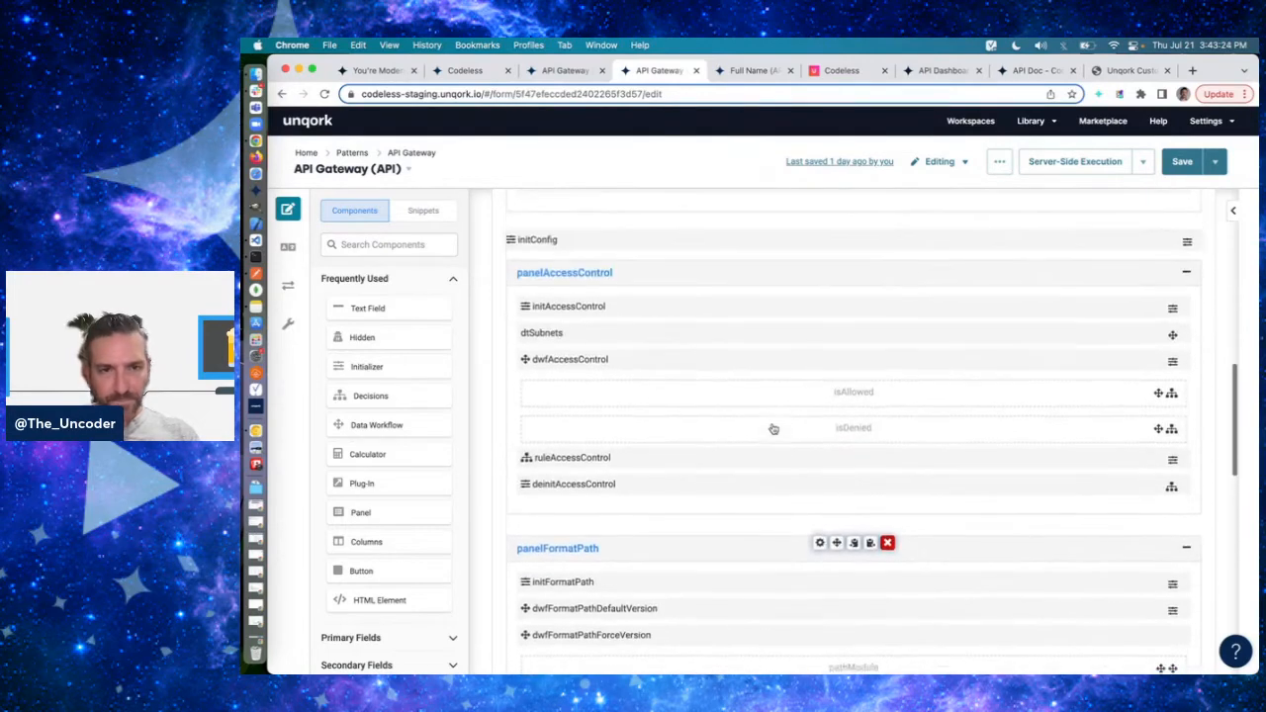
scroll(774, 427, "up", 8)
scroll(773, 427, "down", 6)
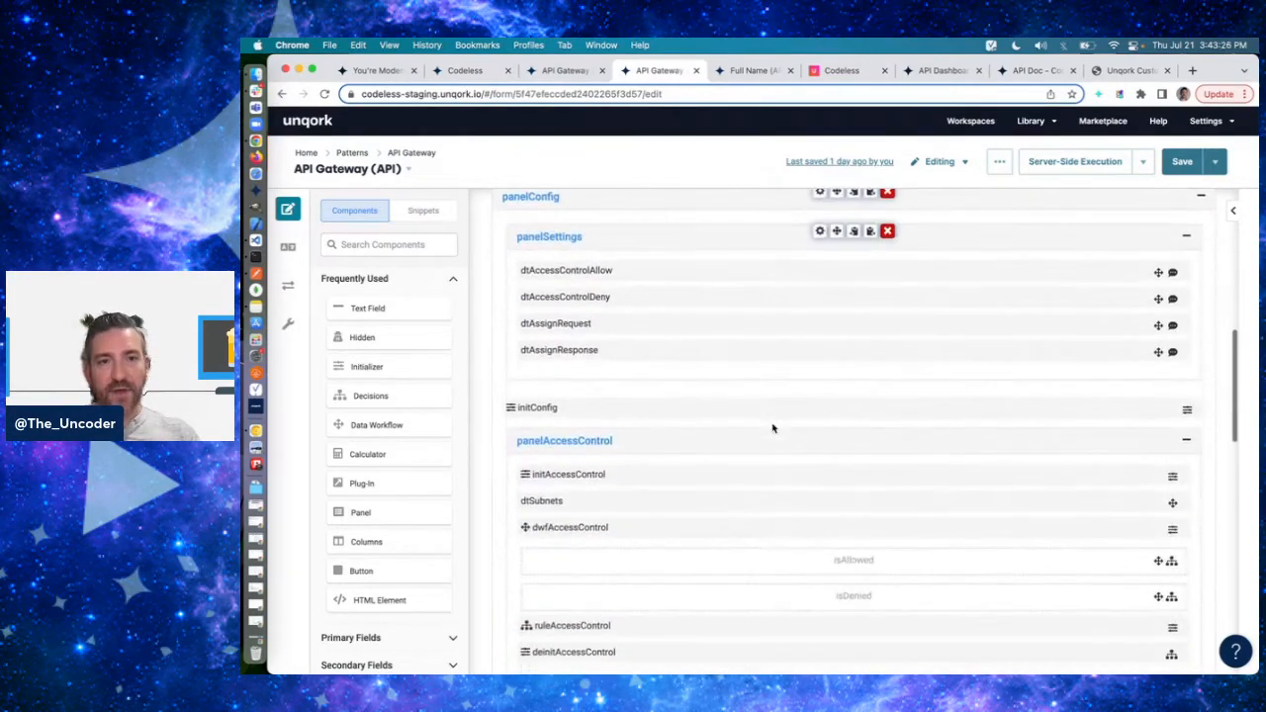
- Examine the panelFormatPath components and compare them with the v1/full-name request path in Postman
scroll(774, 427, "down", 3)
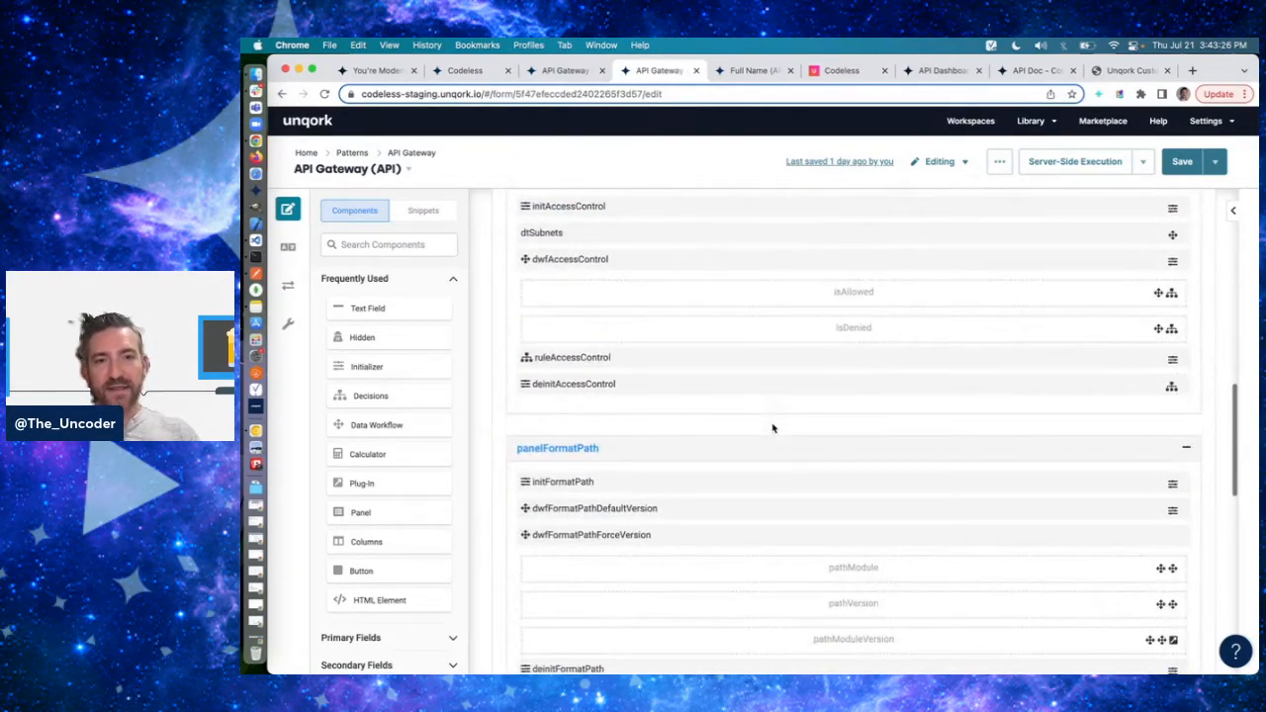
scroll(774, 427, "down", 2)
scroll(809, 416, "up", 2)
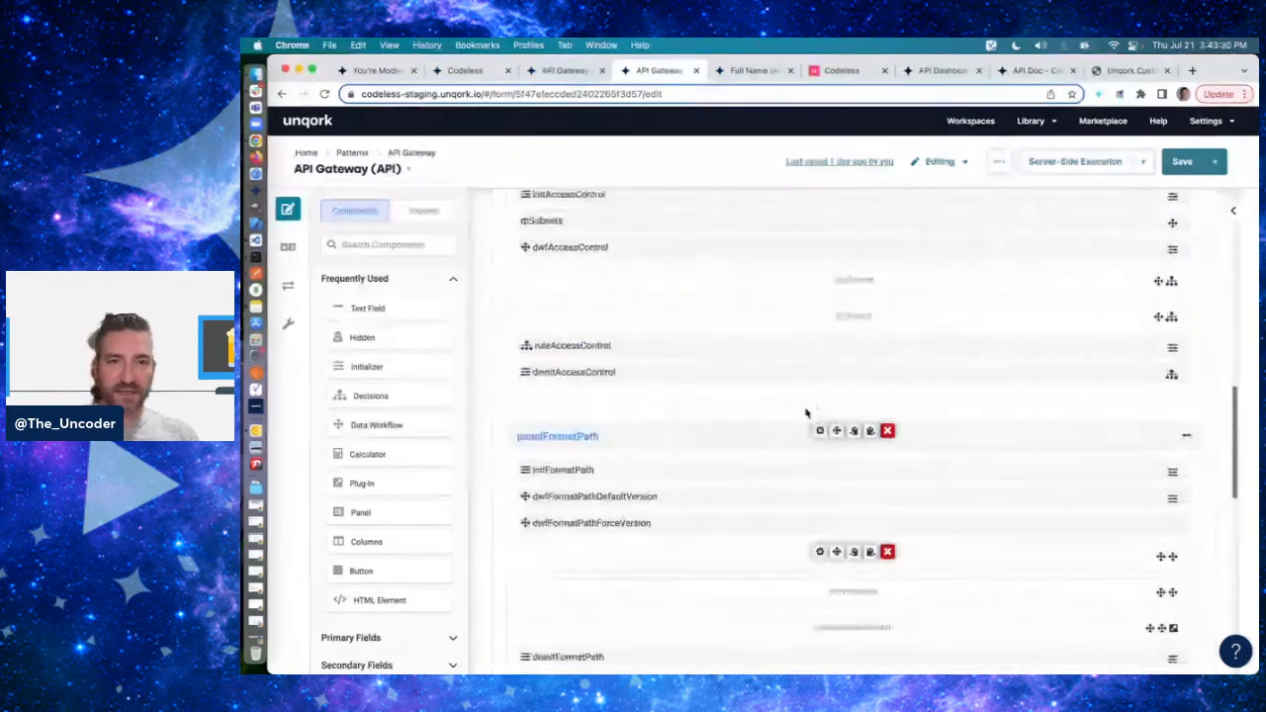
scroll(812, 416, "down", 2)
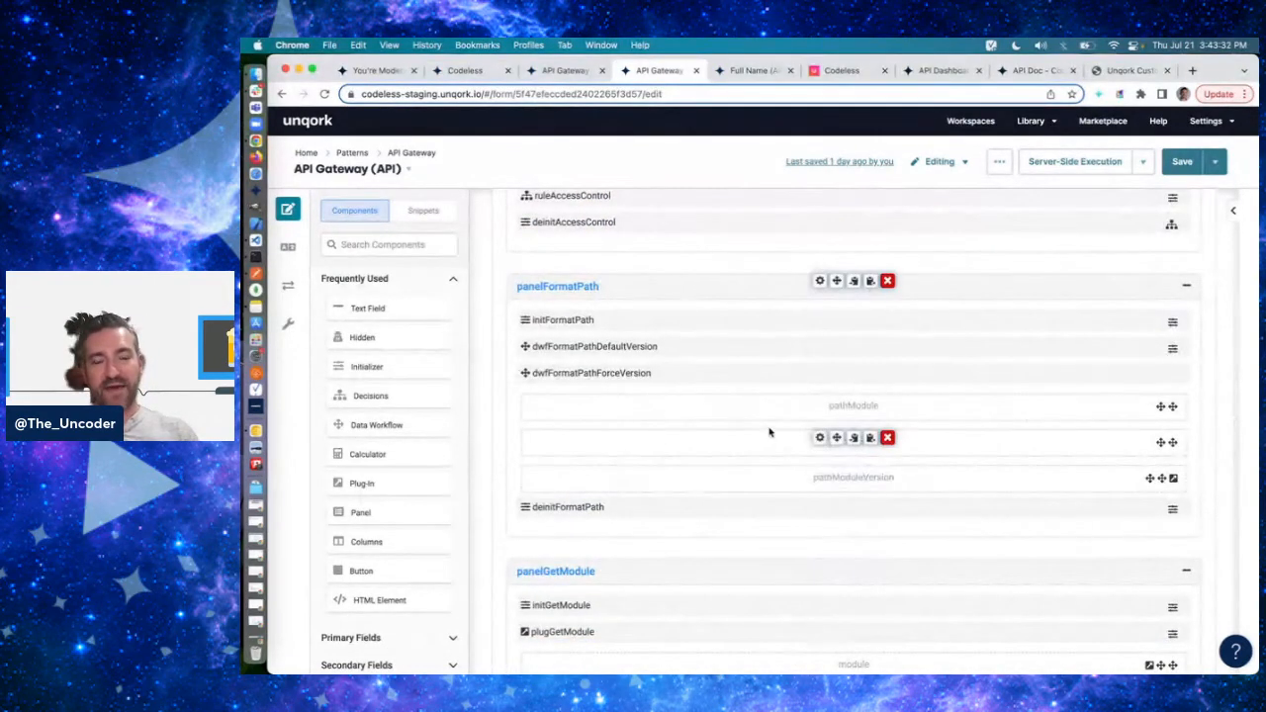
mouse_move(818, 317)
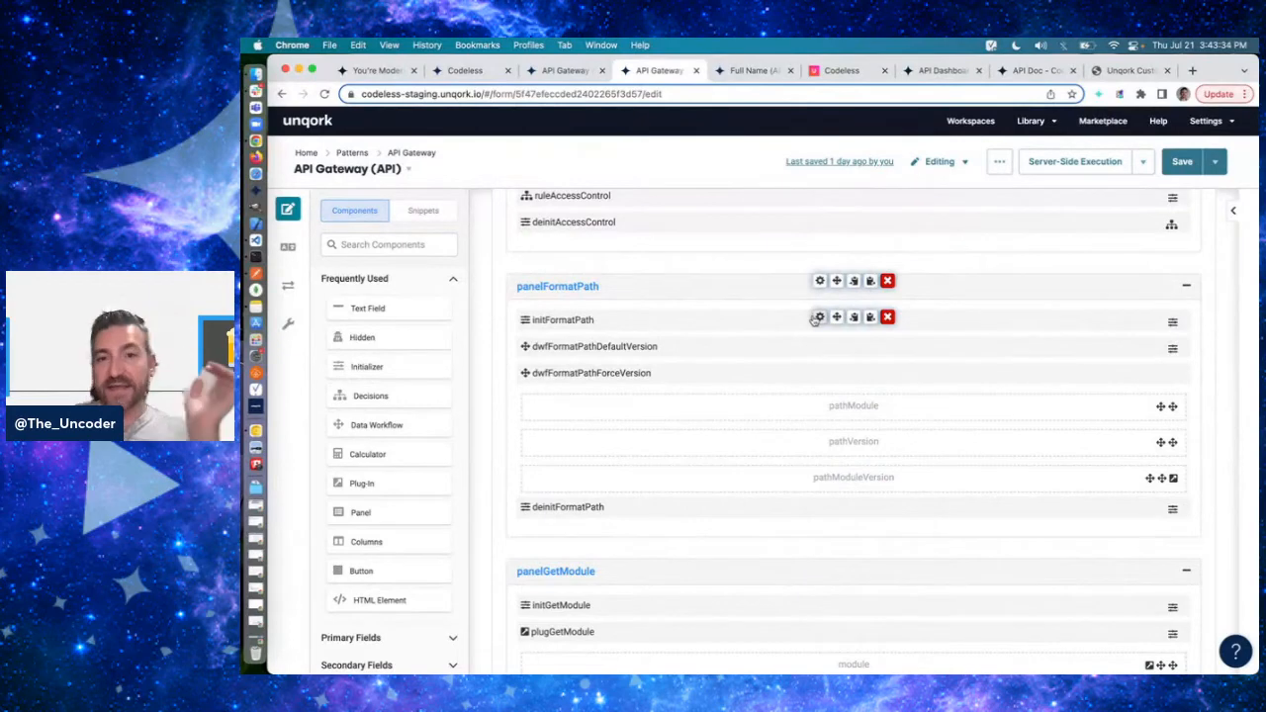
key("super+Tab")
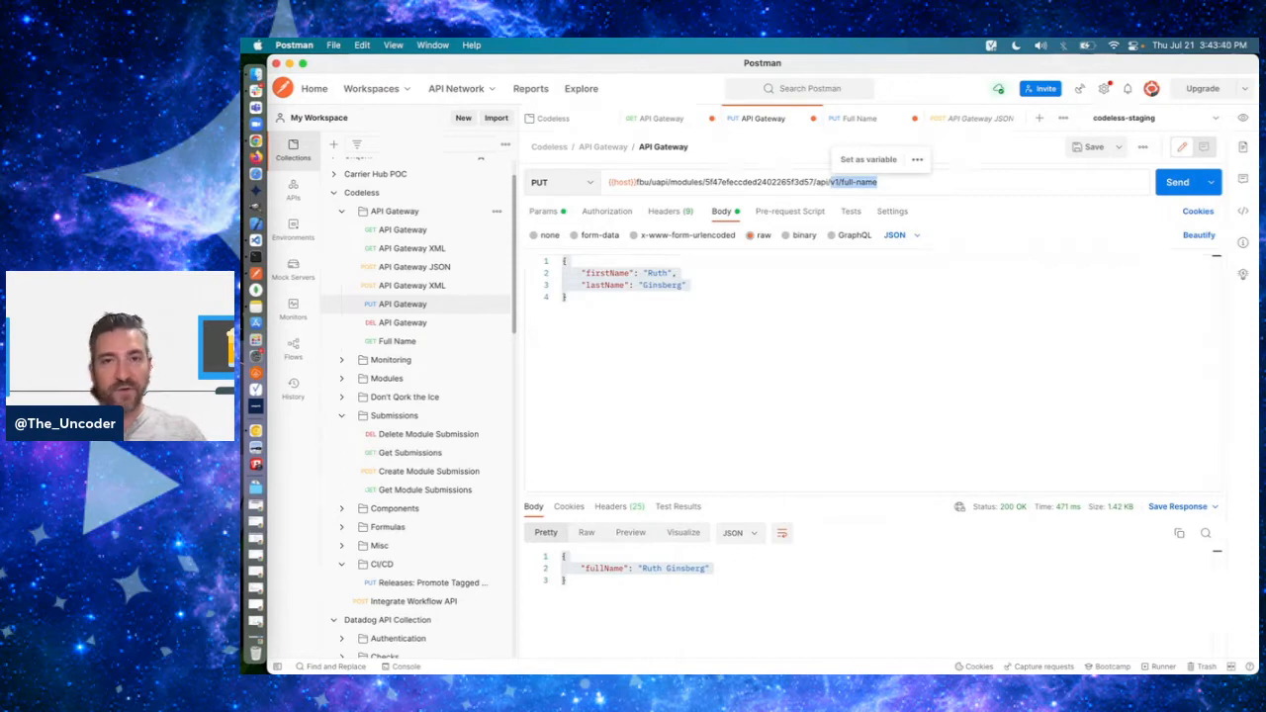
- Switch to Chrome, open the dwfFormatPathDefaultVersion data workflow and read the SUBSTITUTE expression of the Formula operator before Includes
key("super+Tab")
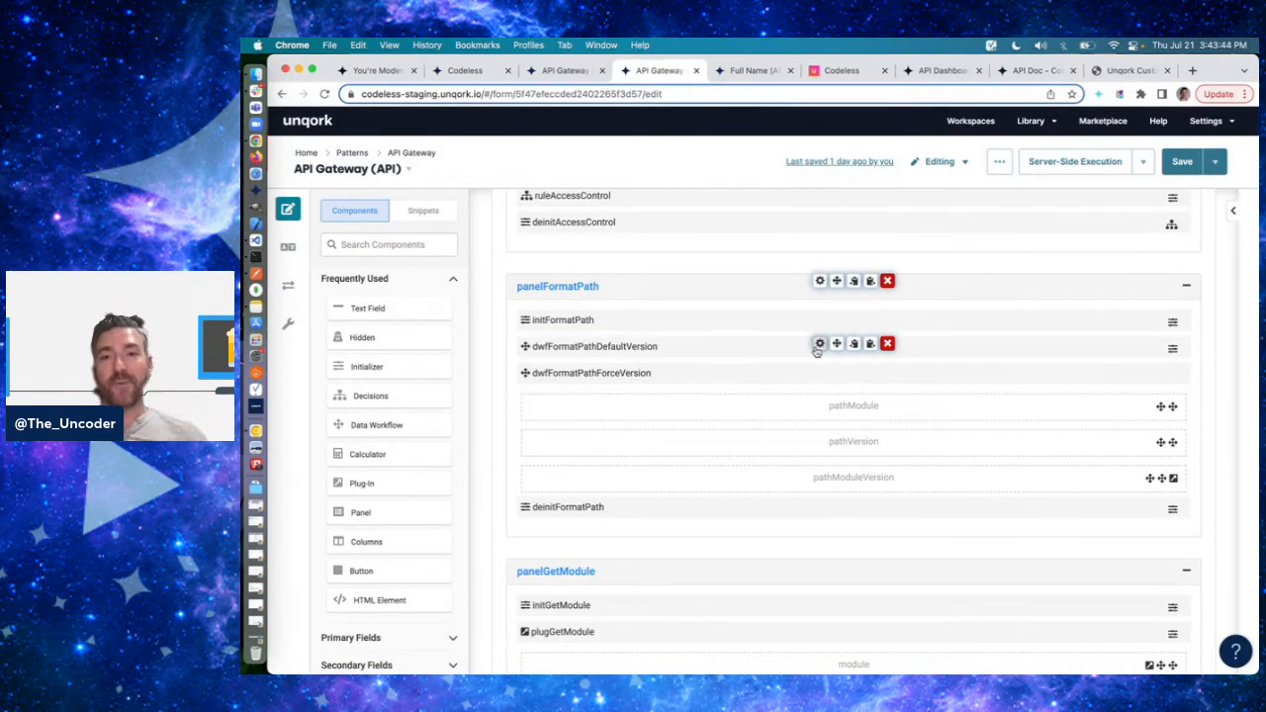
left_click(819, 344)
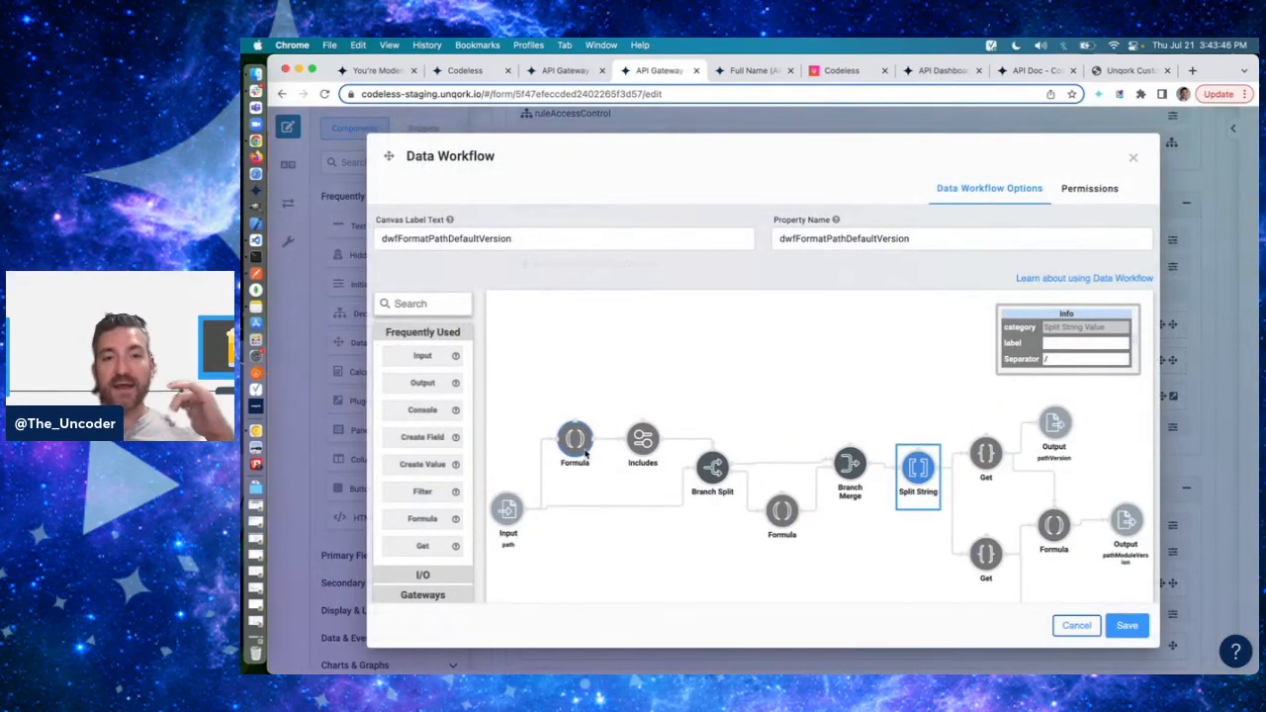
left_click(584, 447)
scroll(586, 453, "down", 1)
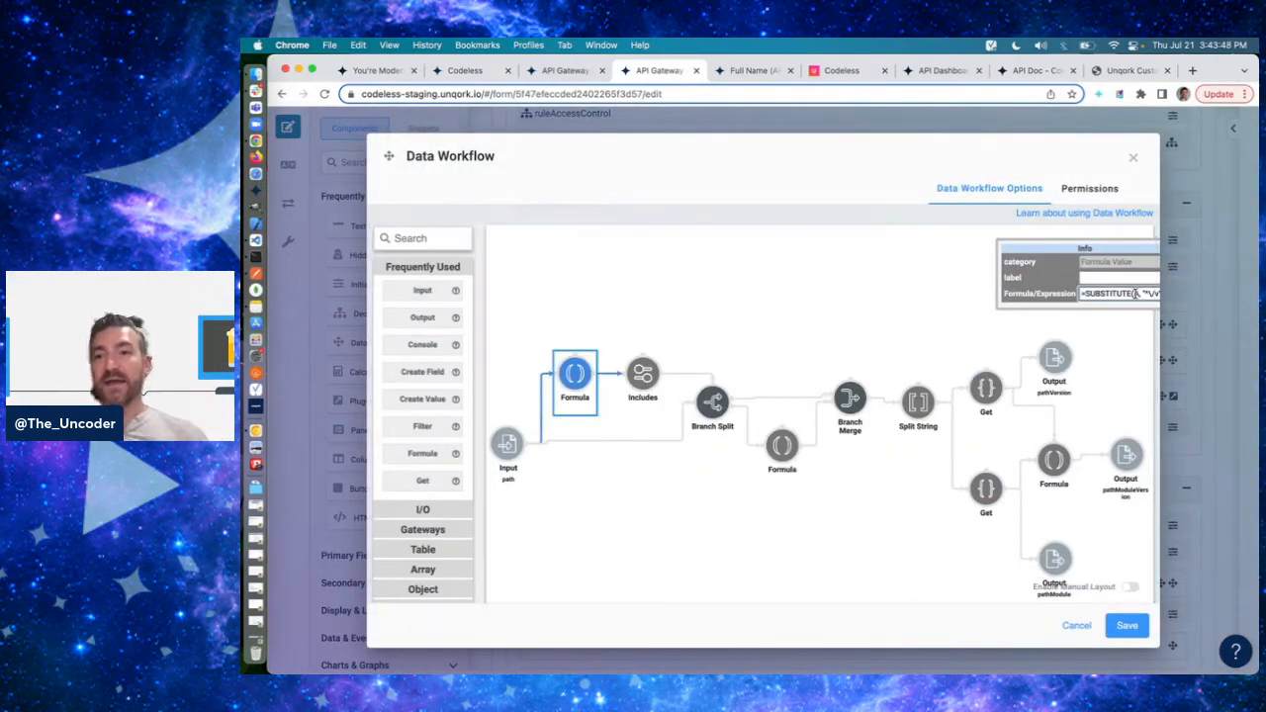
scroll(1136, 294, "right", 1)
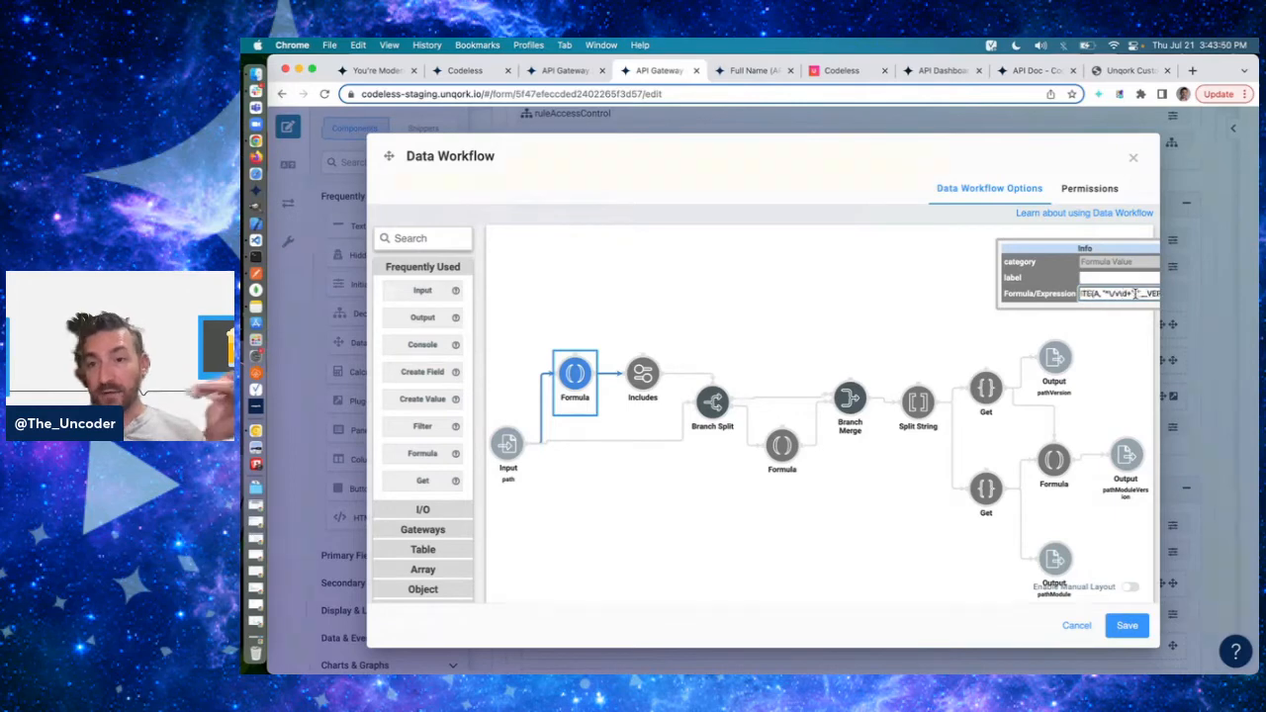
scroll(1109, 294, "right", 1)
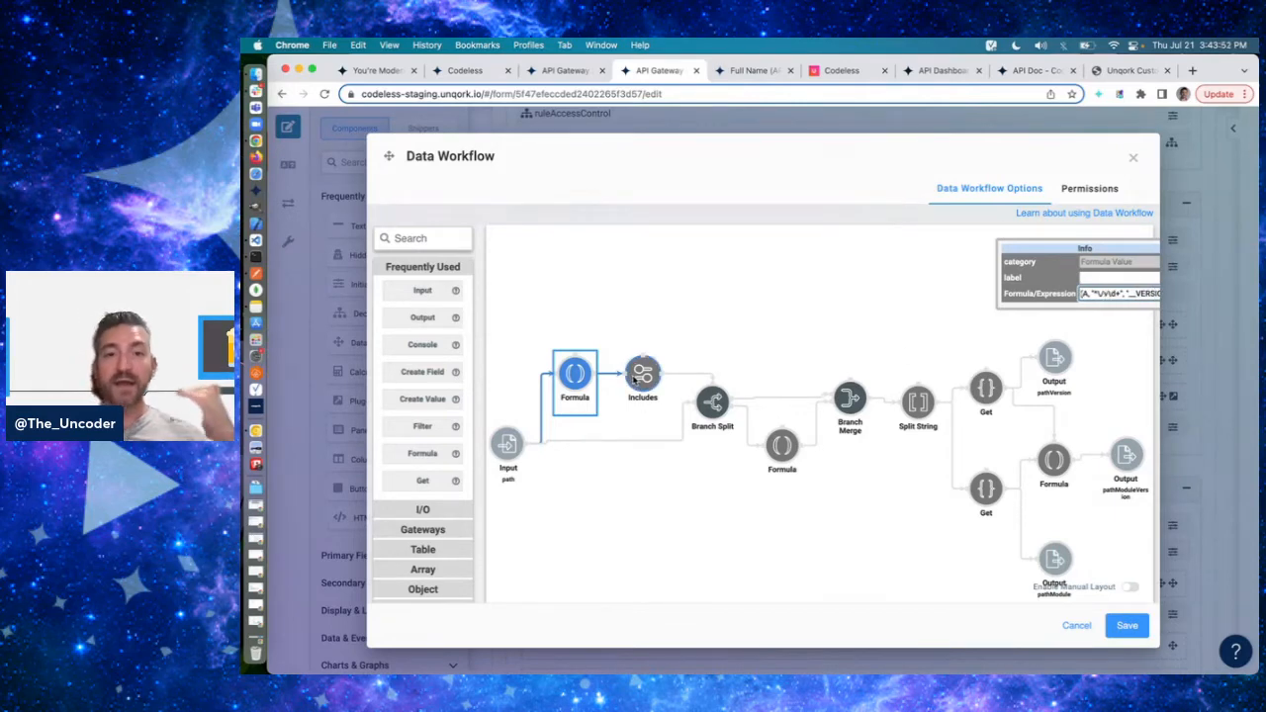
- Inspect the workflow's CONCATENATE Formula, Branch Split, Includes and pathModuleVersion Output operators, then close the workflow unsaved
left_click(780, 447)
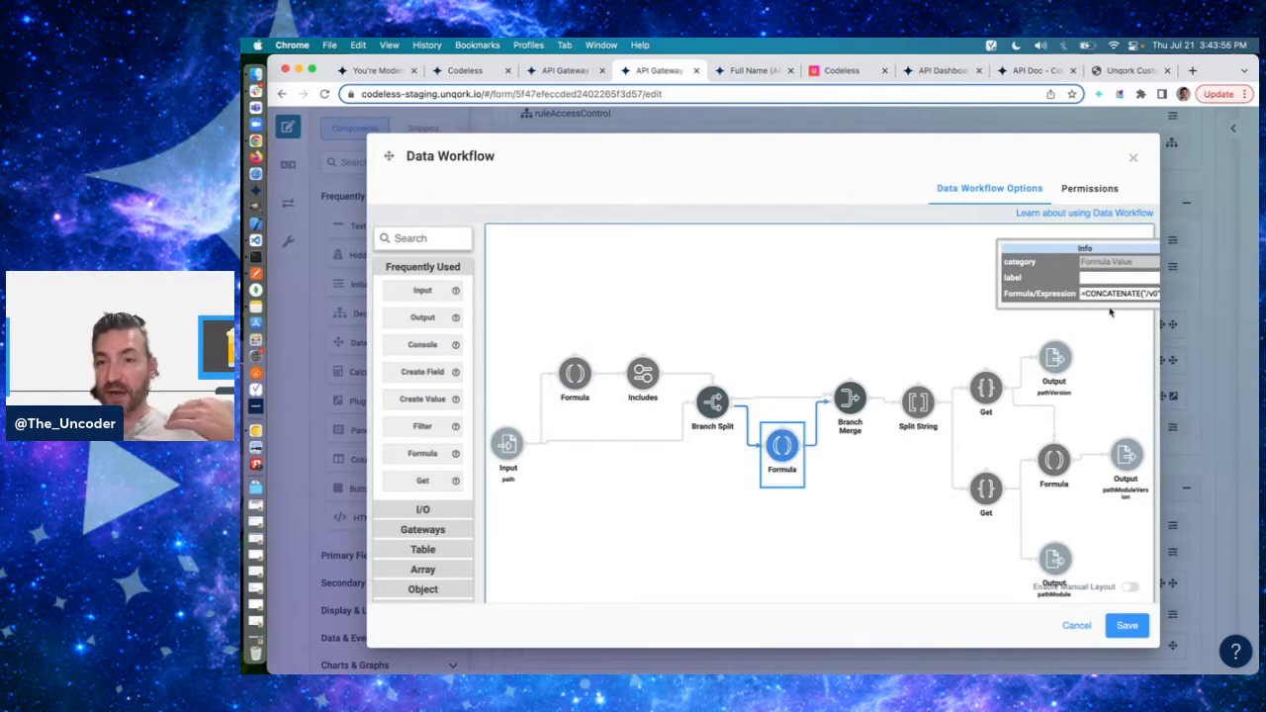
left_click(712, 402)
left_click(643, 376)
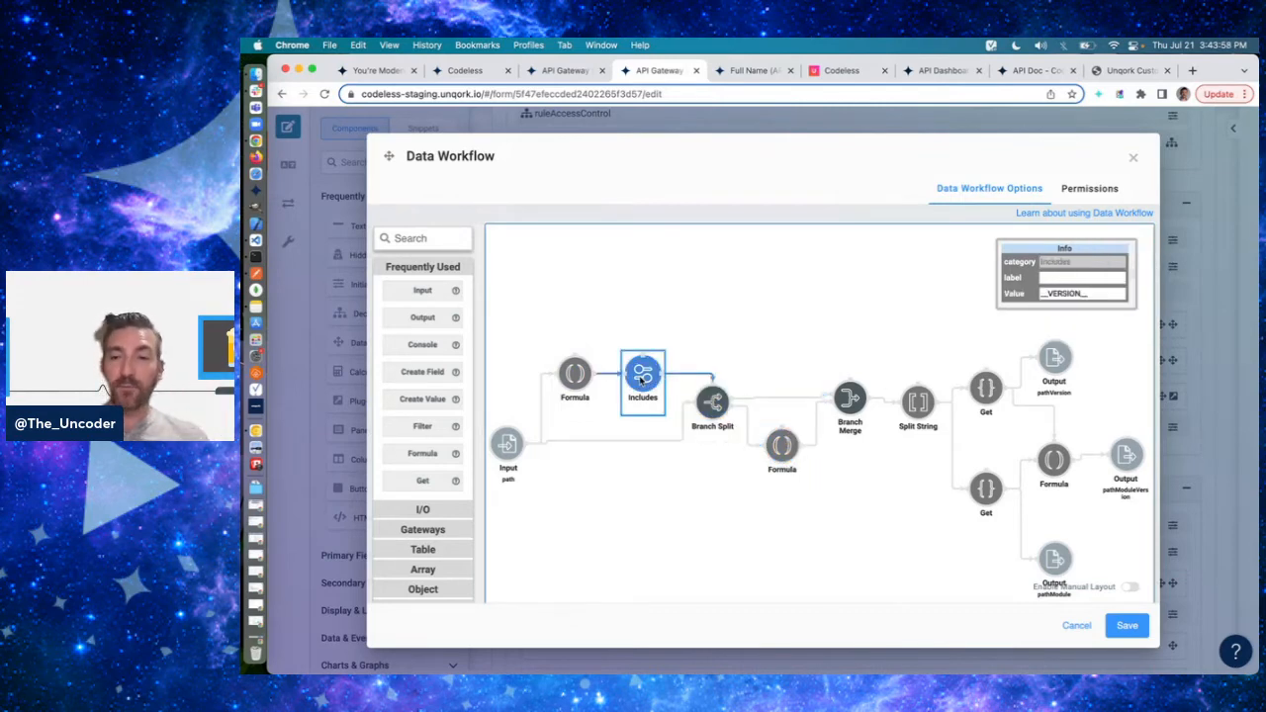
scroll(850, 468, "down", 1)
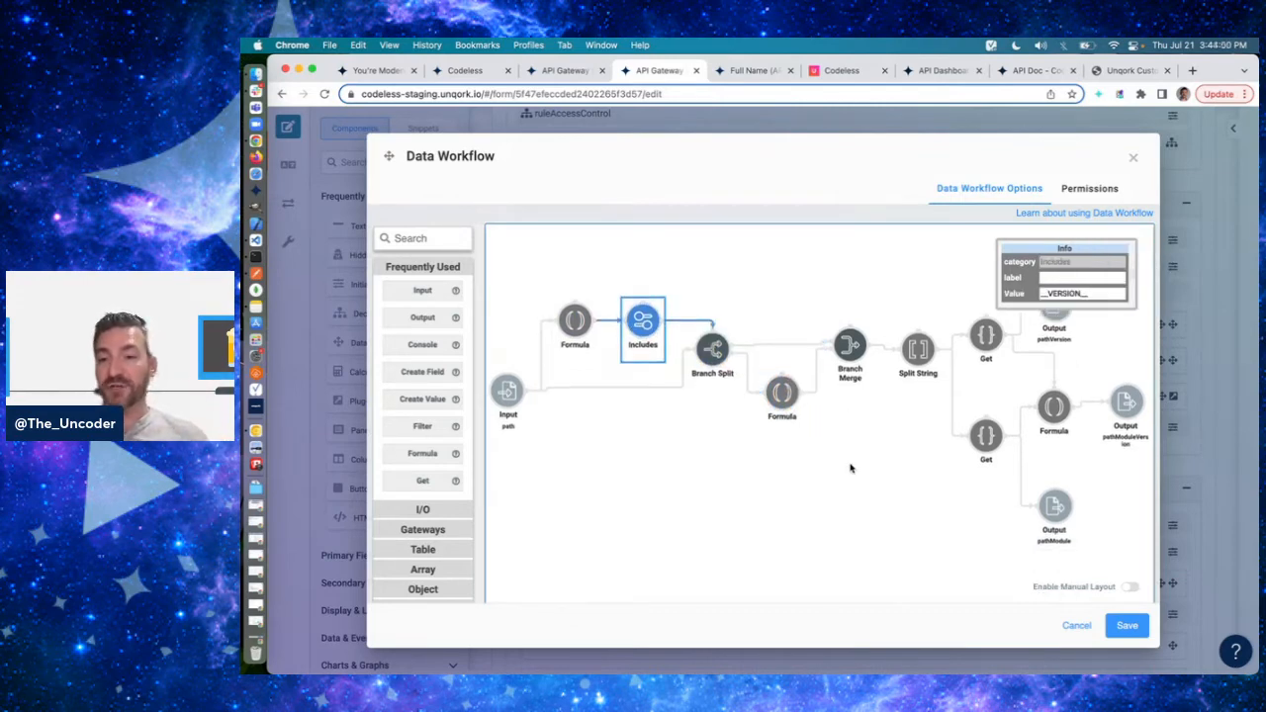
left_click(1125, 398)
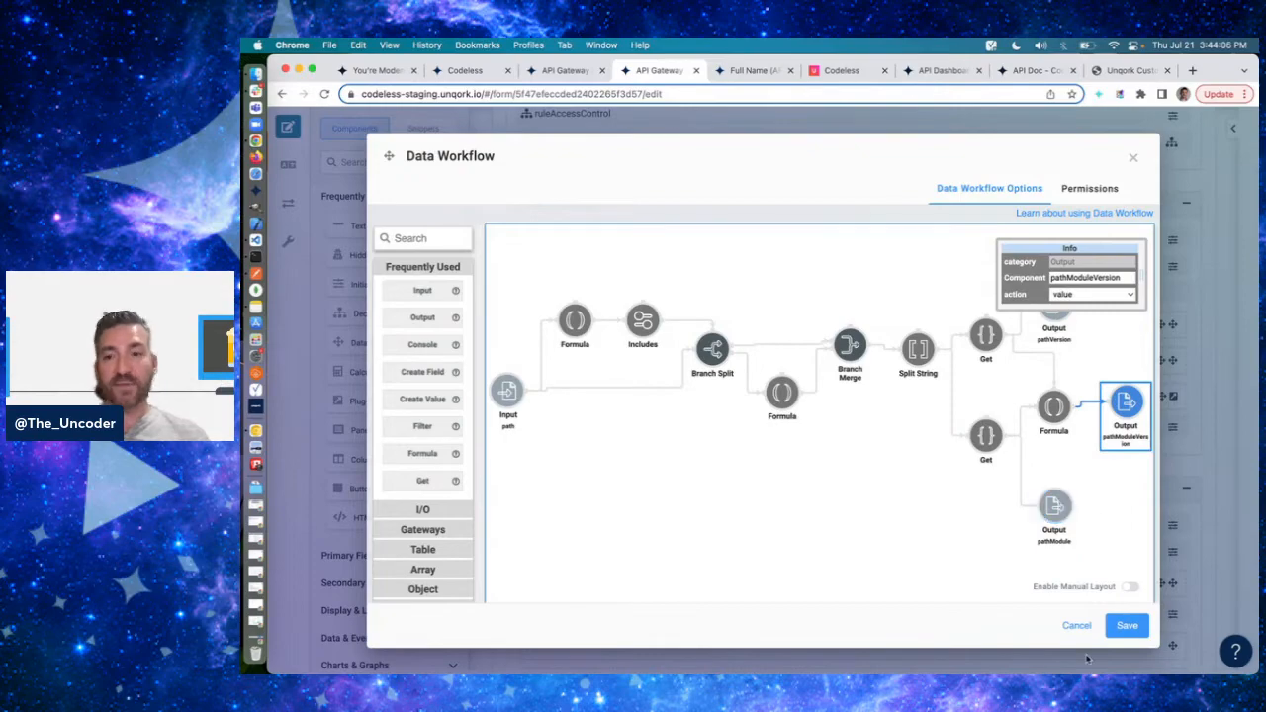
left_click(1076, 625)
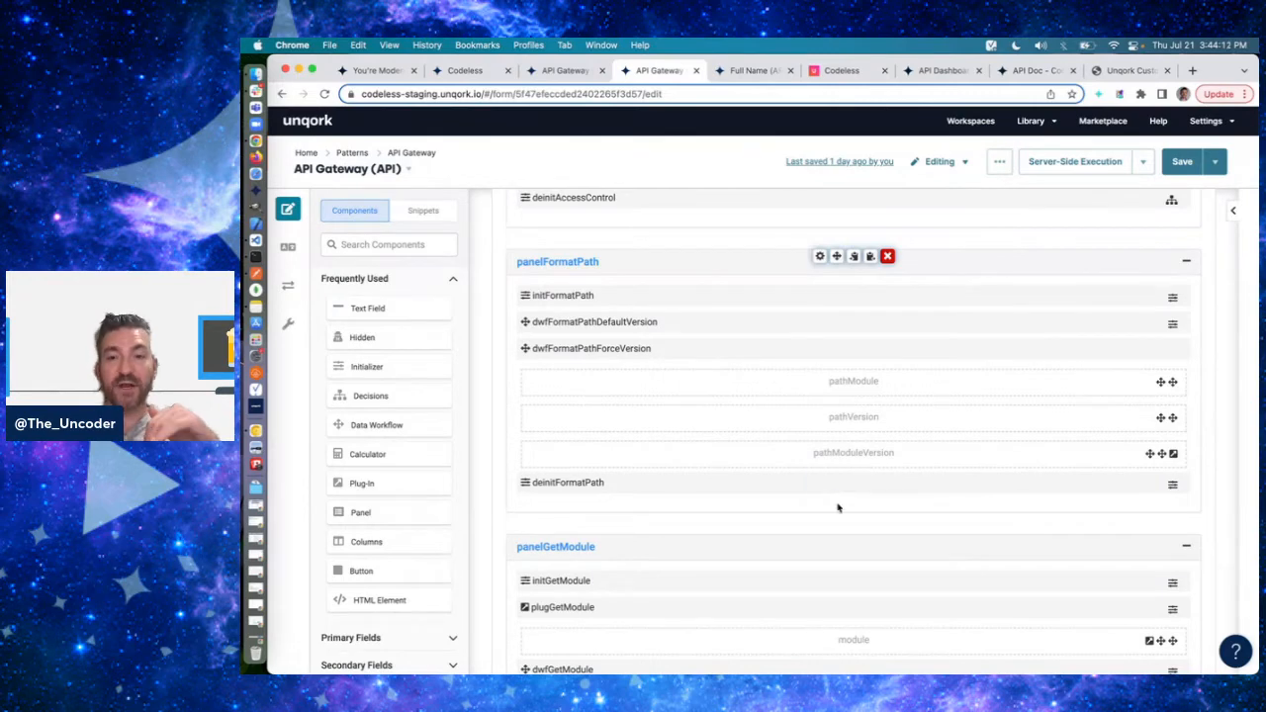
- Open the Full Name (API) module's settings and highlight the -v1 suffix in its module path
left_click(737, 71)
left_click(999, 164)
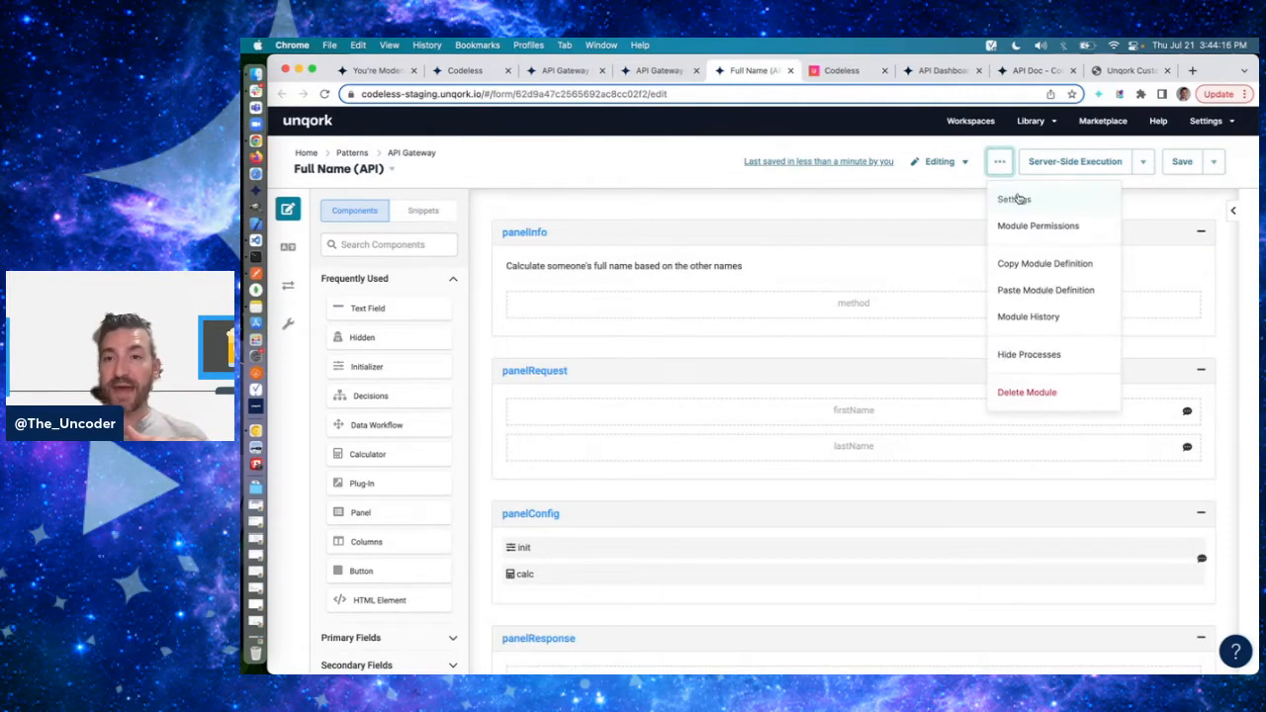
left_click(1014, 199)
left_click_drag(648, 357, 703, 356)
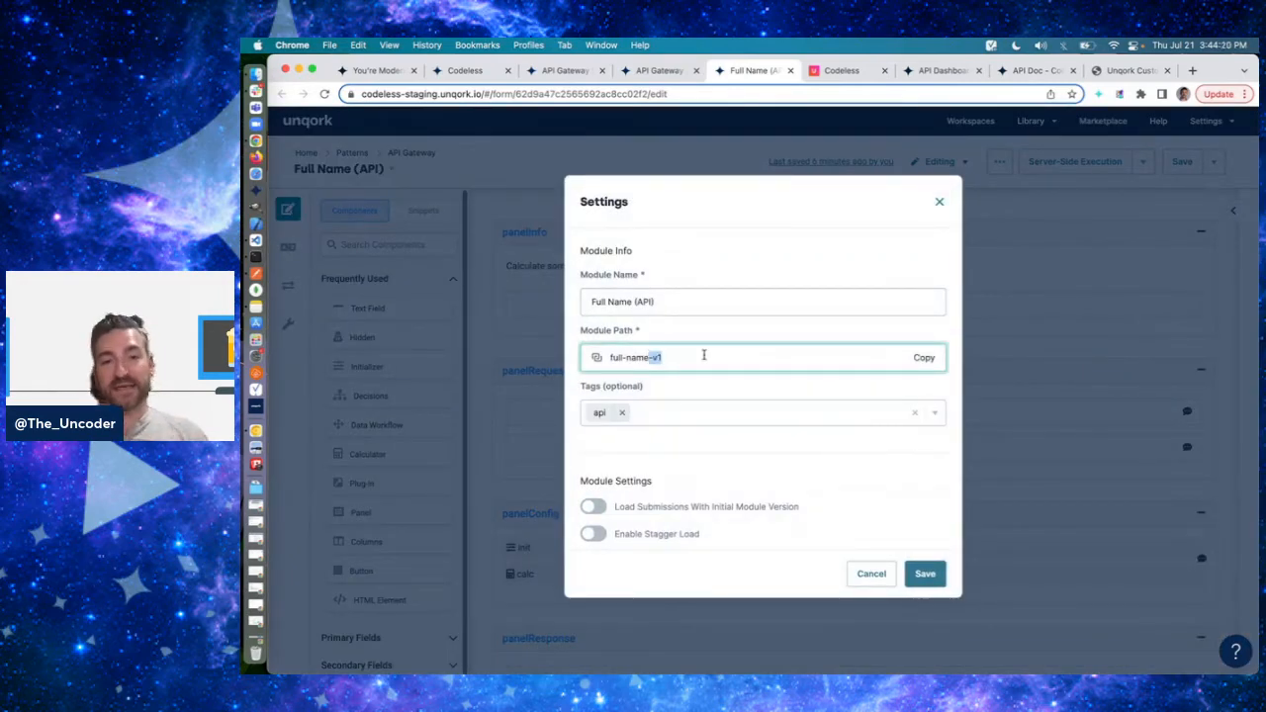
- Switch to Postman and highlight the v1 and full-name segments of the PUT API Gateway request URL
key("super+Tab")
left_click(834, 184)
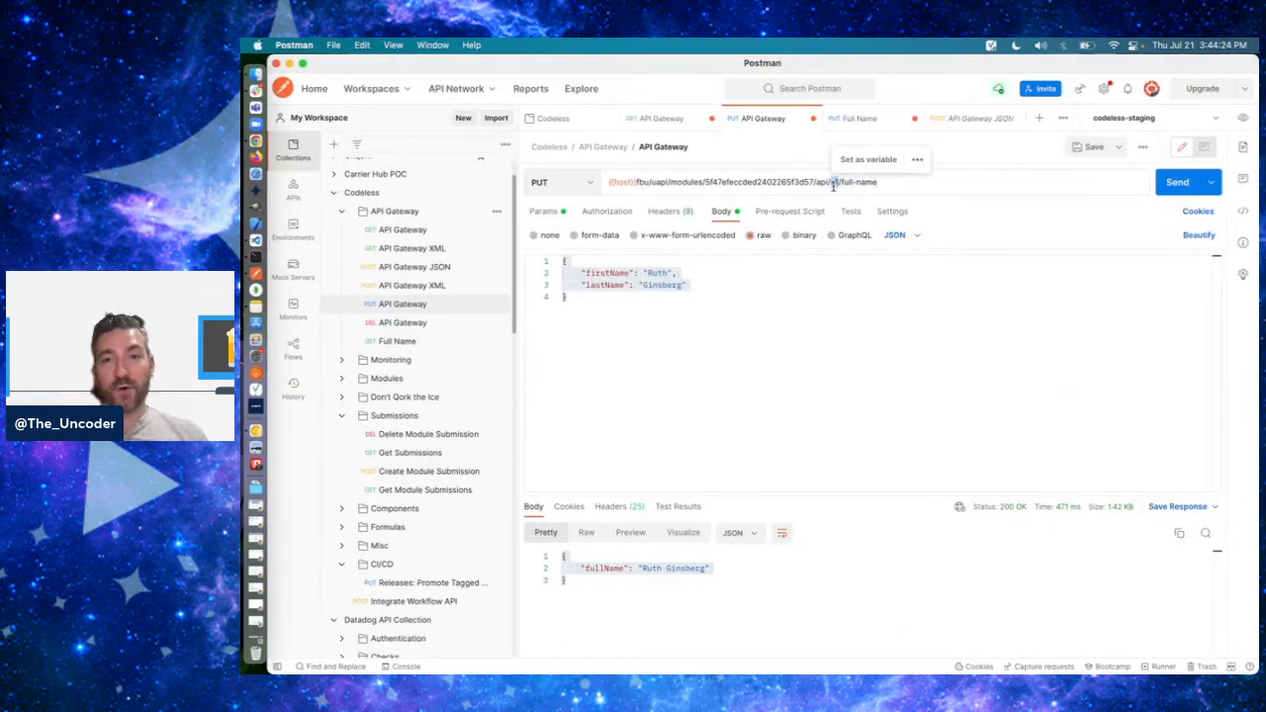
left_click(831, 184)
left_click_drag(830, 182, 877, 183)
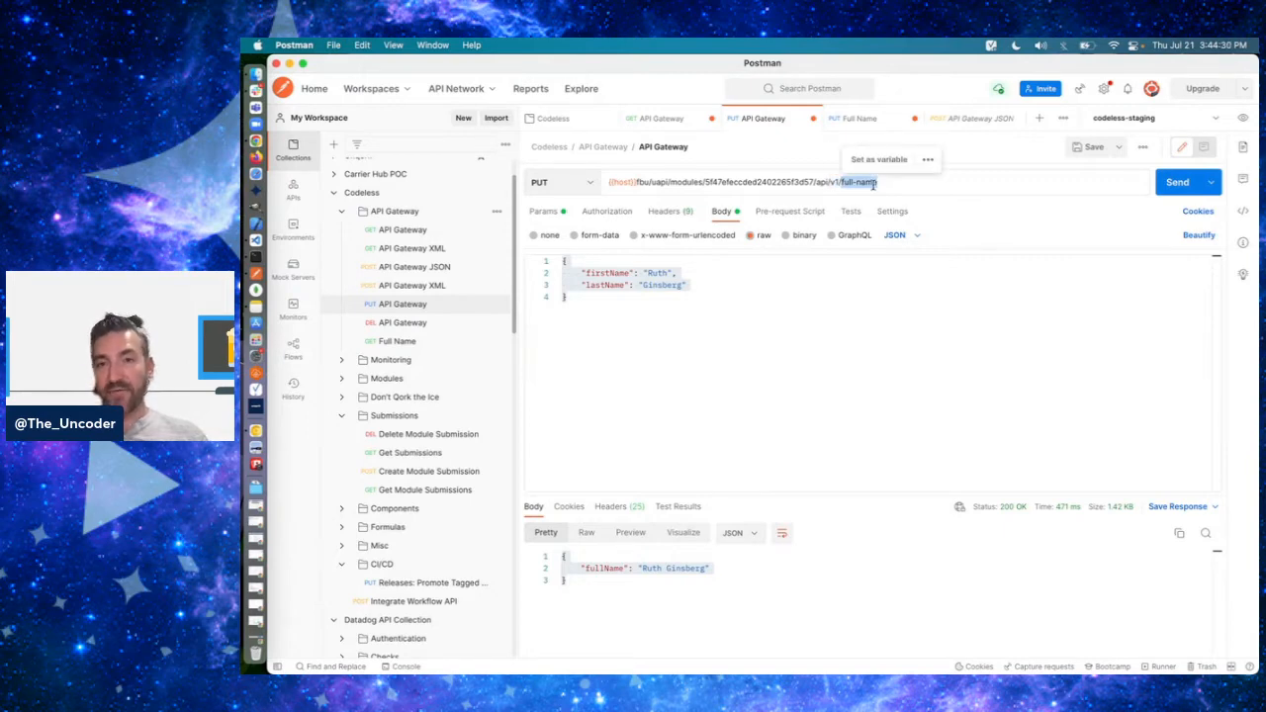
- Return to the Full Name (API) settings in Chrome, recheck the module path and close them without saving
key("super+Tab")
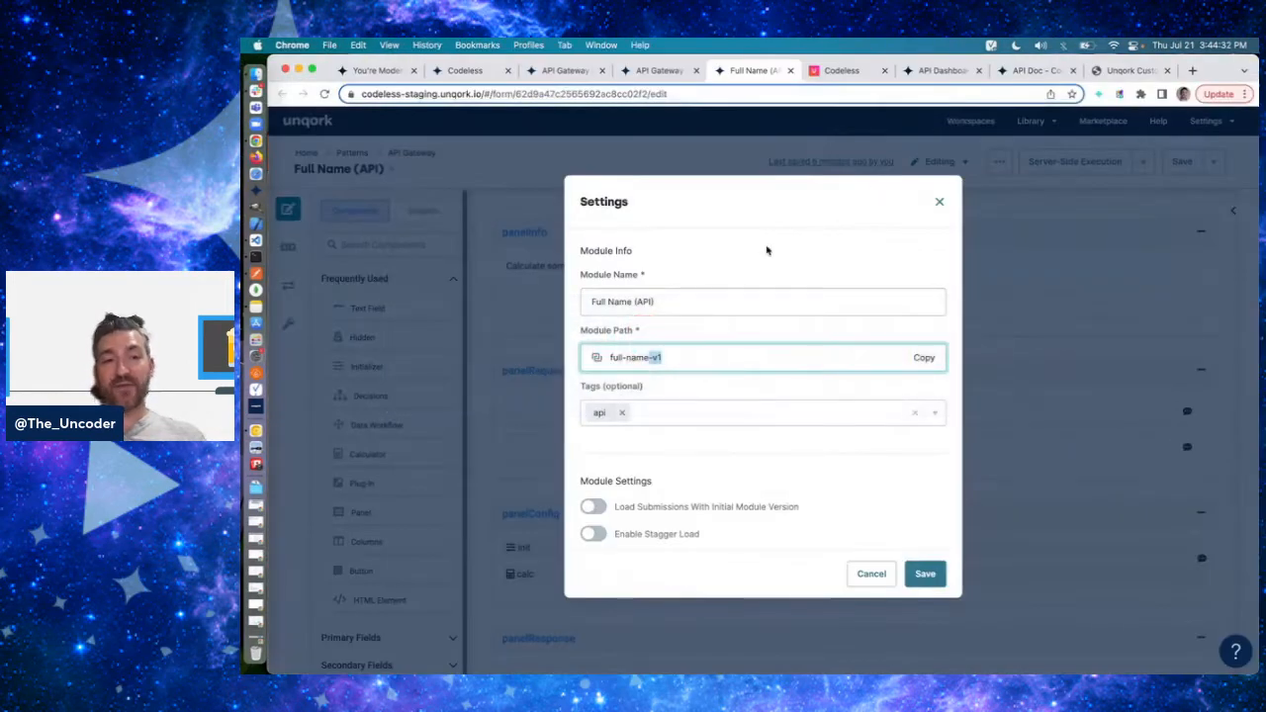
left_click(676, 360)
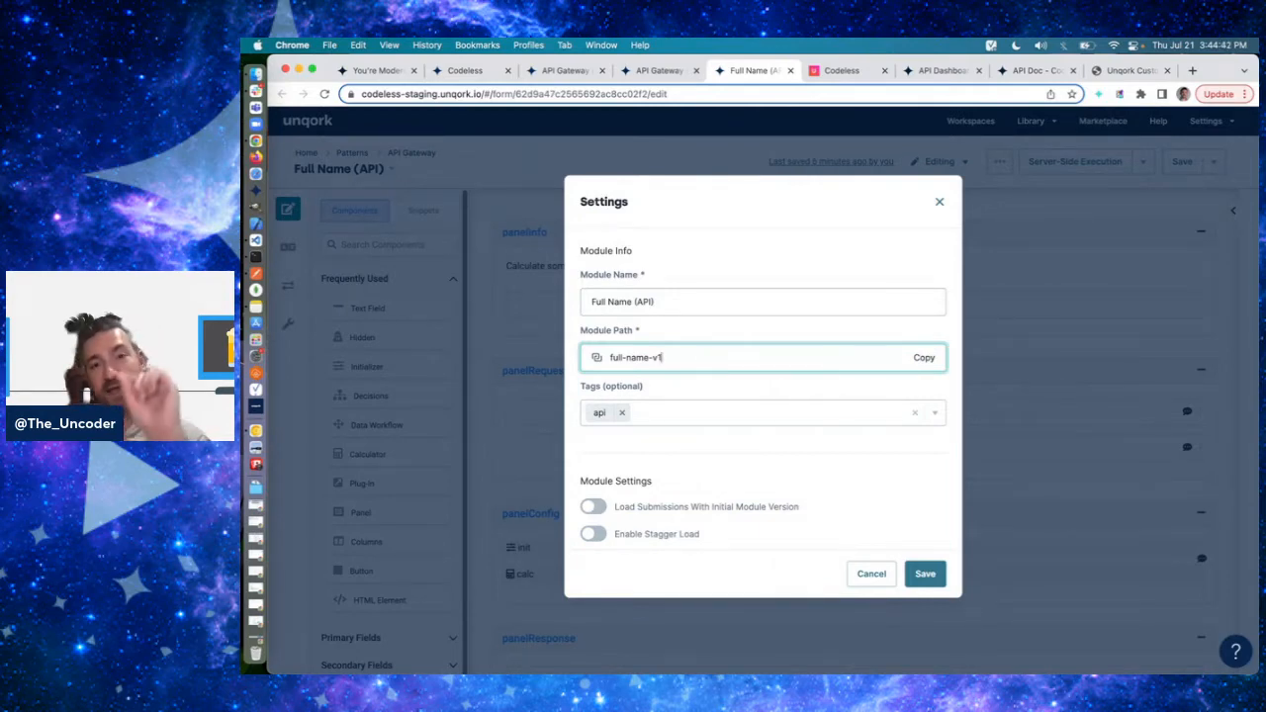
left_click(871, 573)
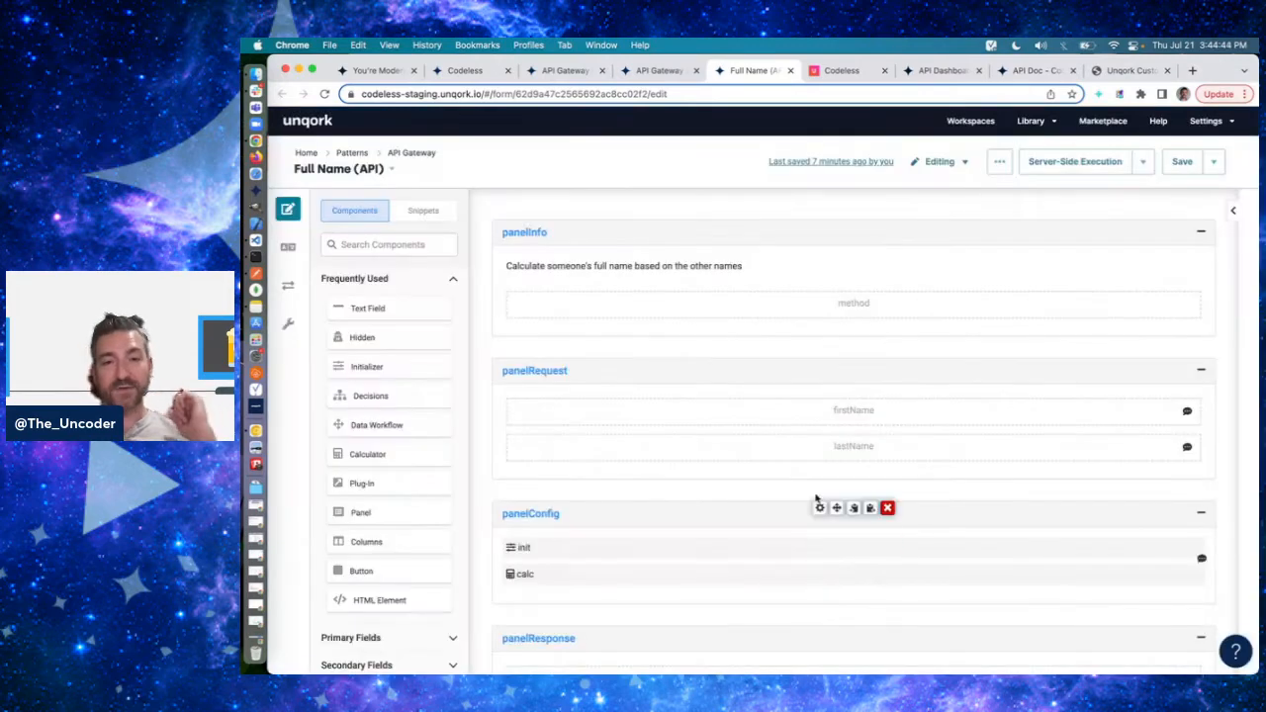
- Examine the API Gateway's panelGetModule components, such as plugGetModule and dwfGetModule, with a glance at the Full Name (API) module
left_click(660, 71)
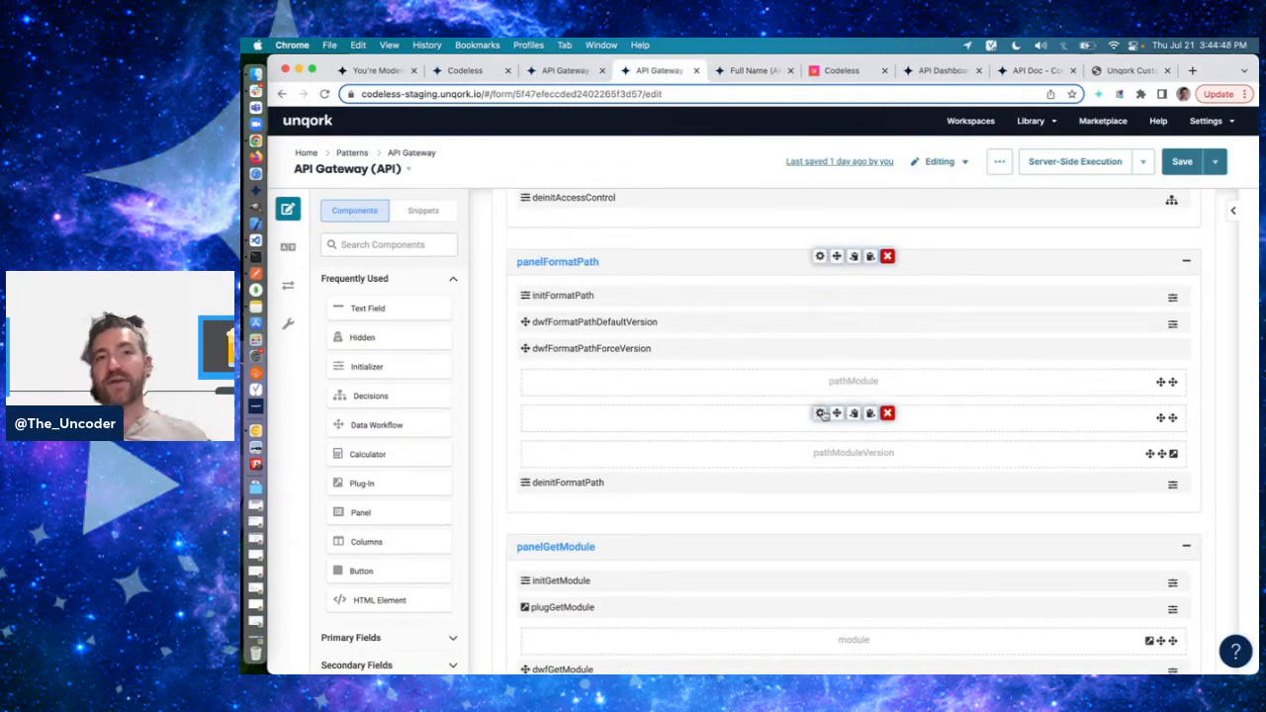
scroll(822, 414, "down", 5)
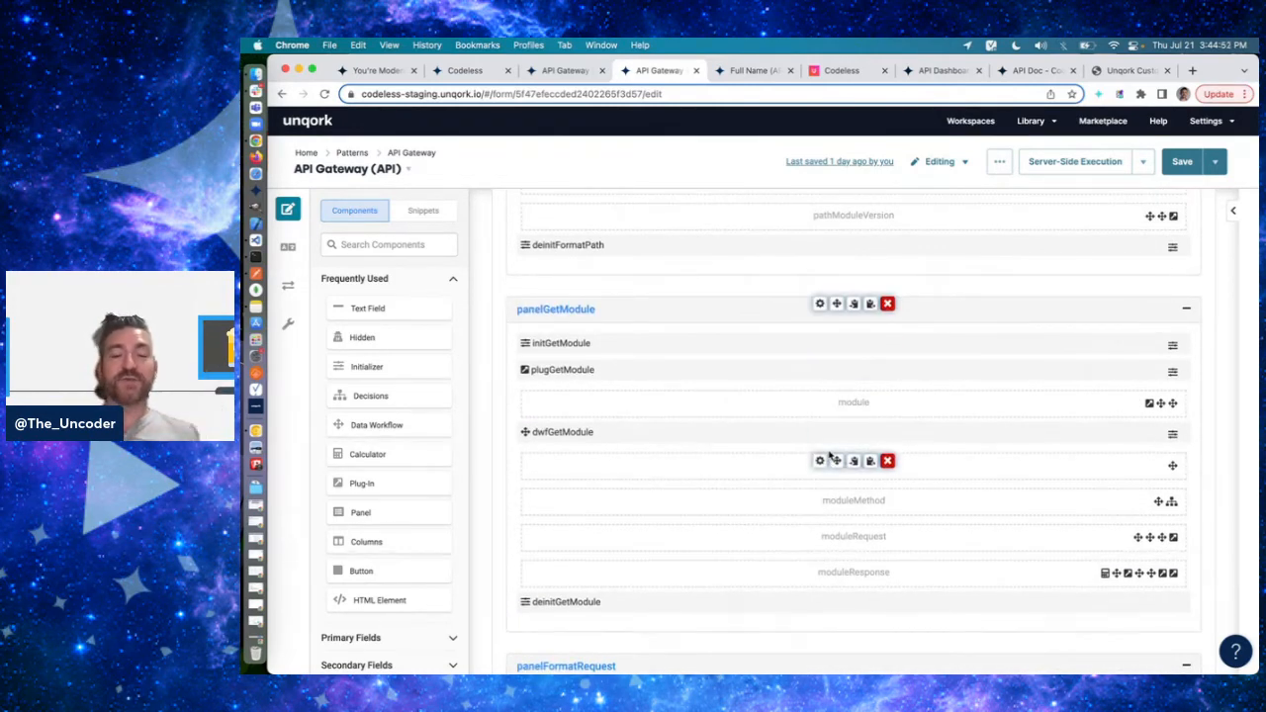
scroll(829, 454, "down", 1)
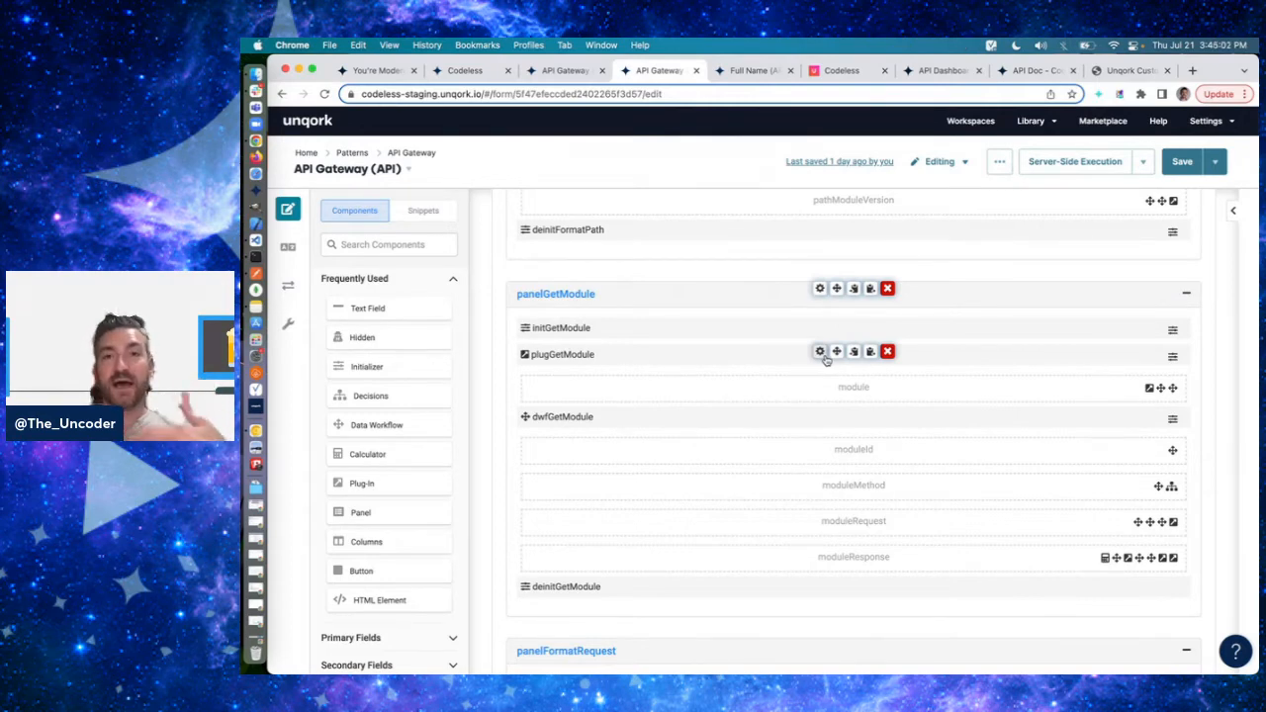
left_click(755, 70)
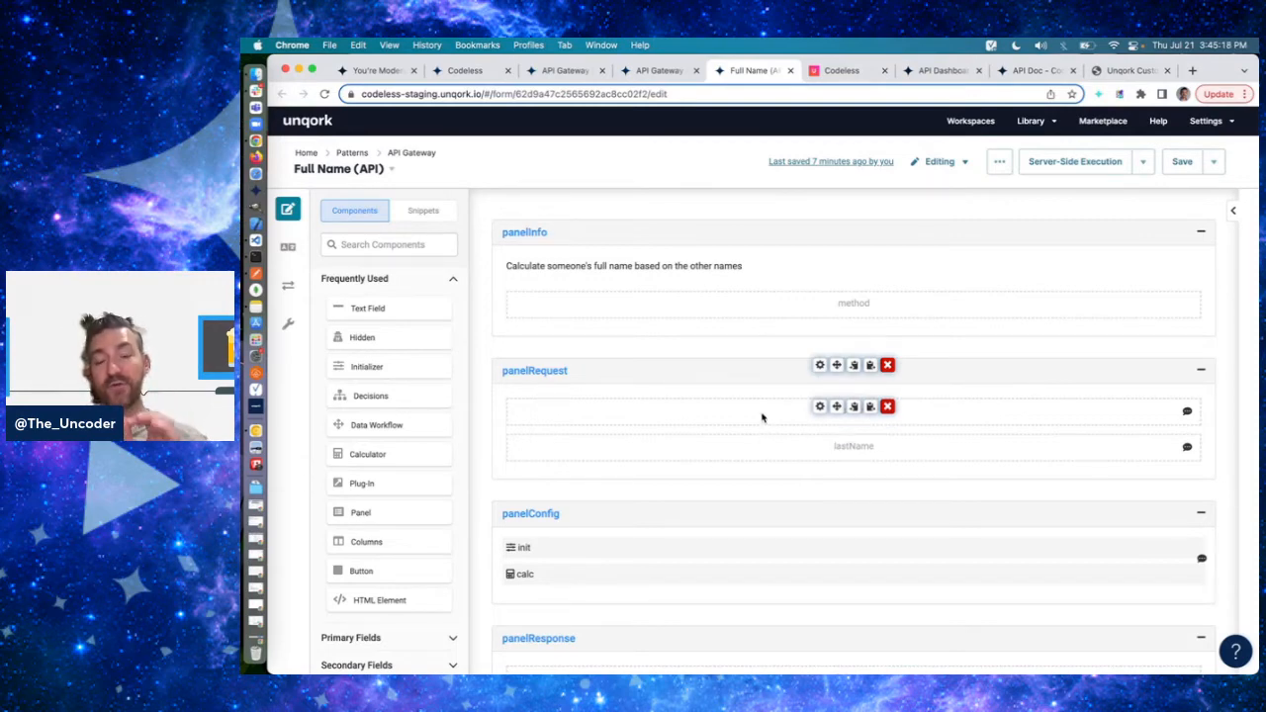
left_click(648, 72)
scroll(732, 370, "down", 1)
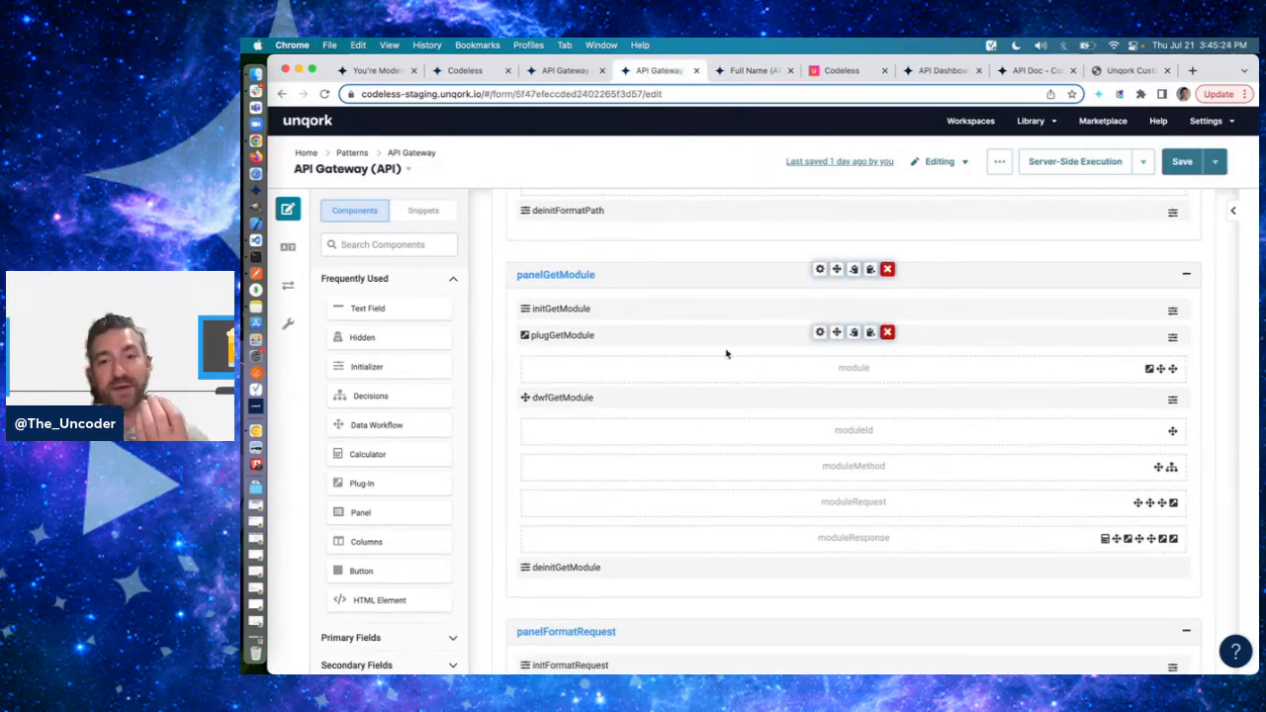
scroll(989, 435, "down", 2)
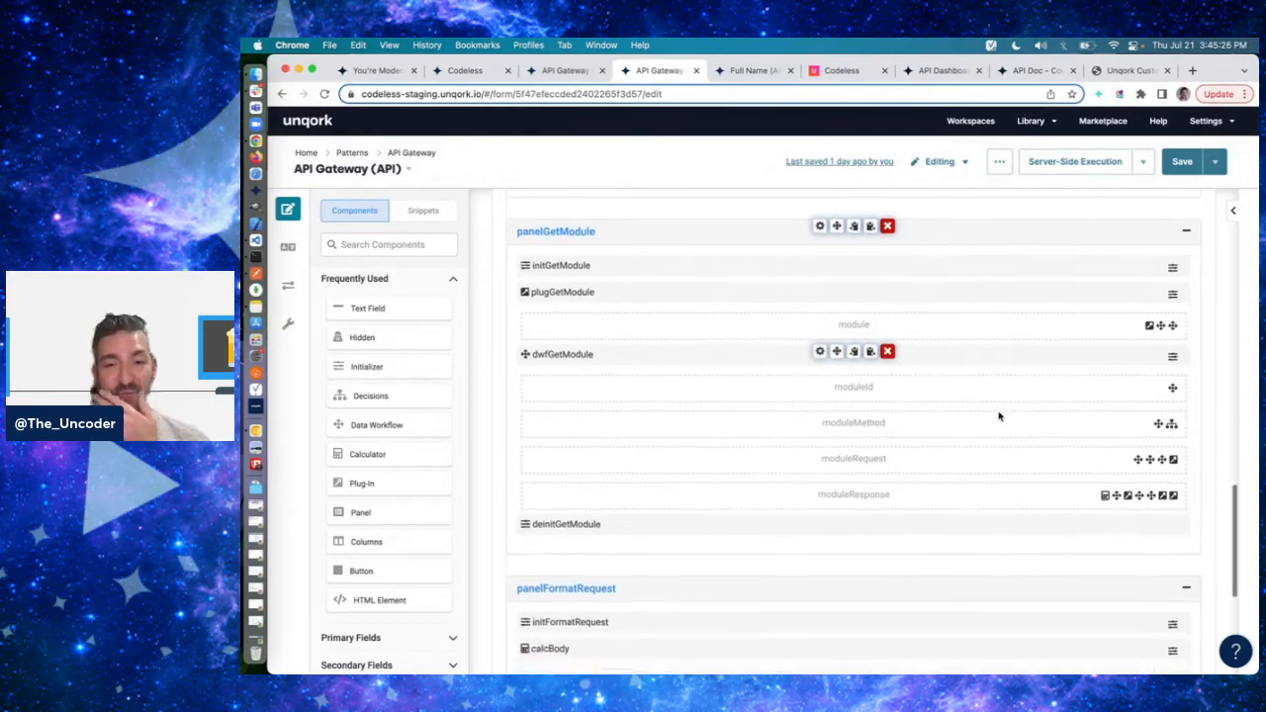
scroll(999, 417, "down", 1)
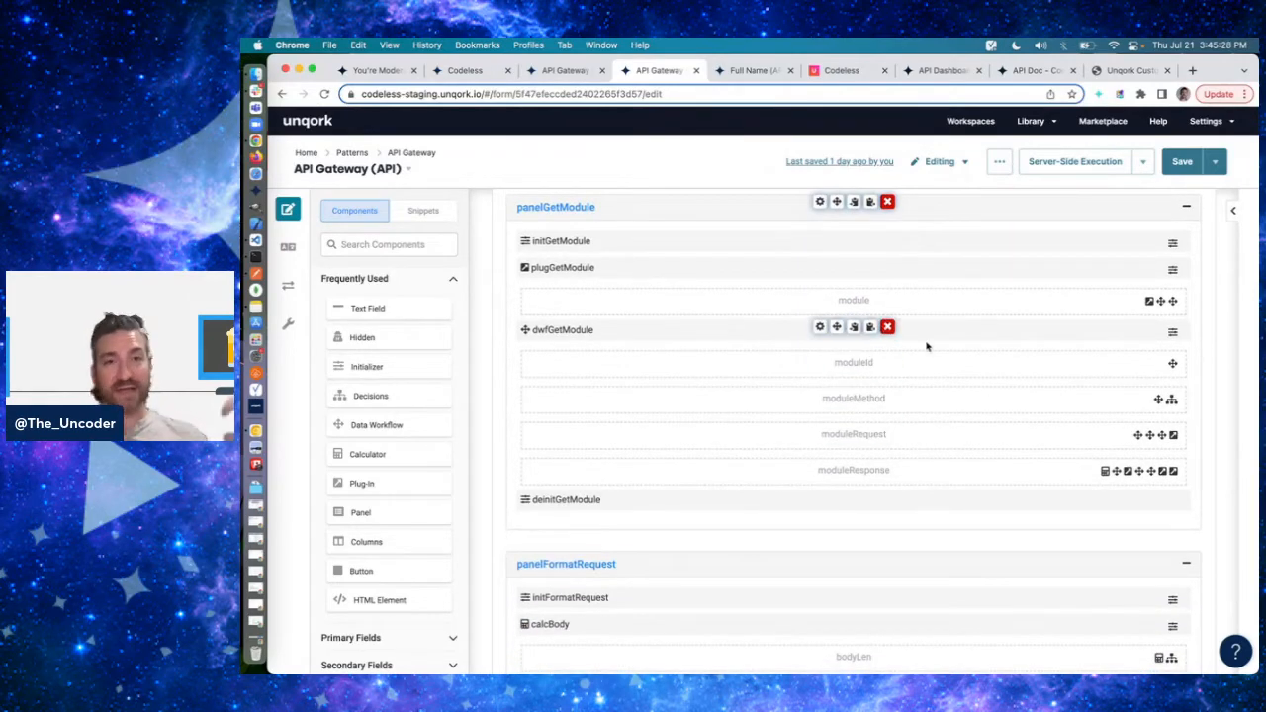
- Look up the Execute Module operation in the Unqork developer documentation and return to the API Gateway module
left_click(1123, 70)
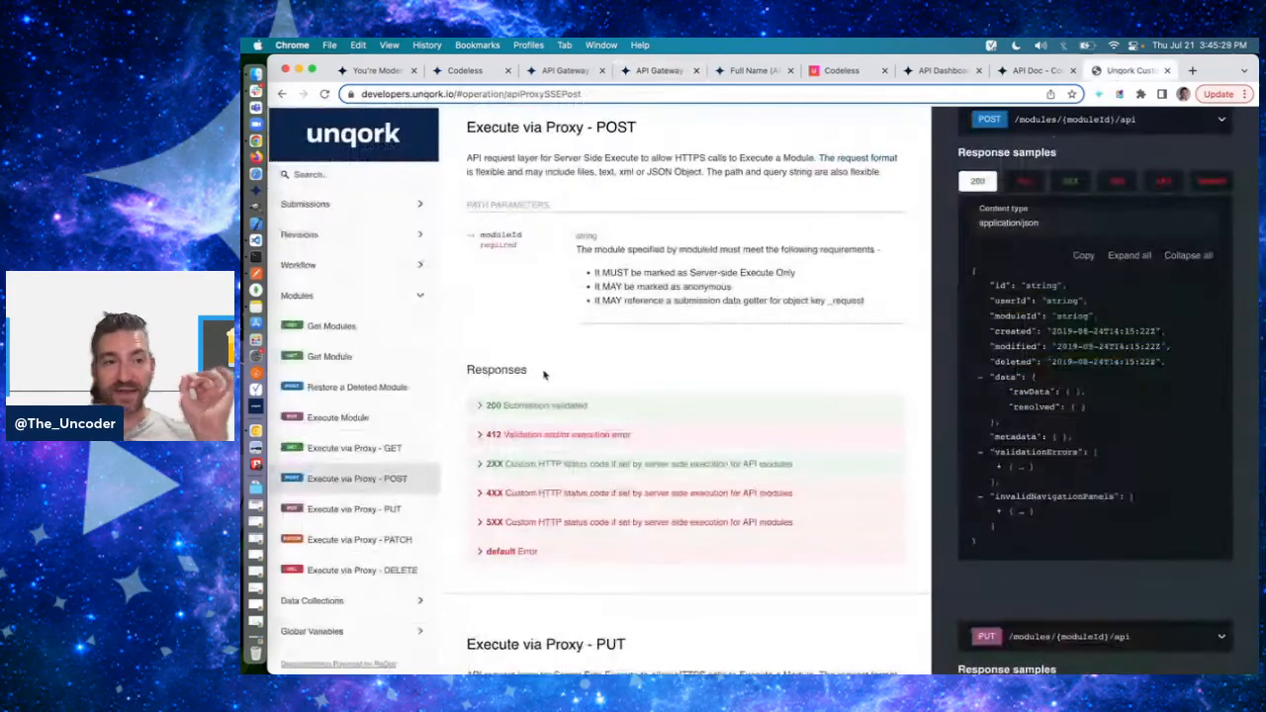
left_click(374, 421)
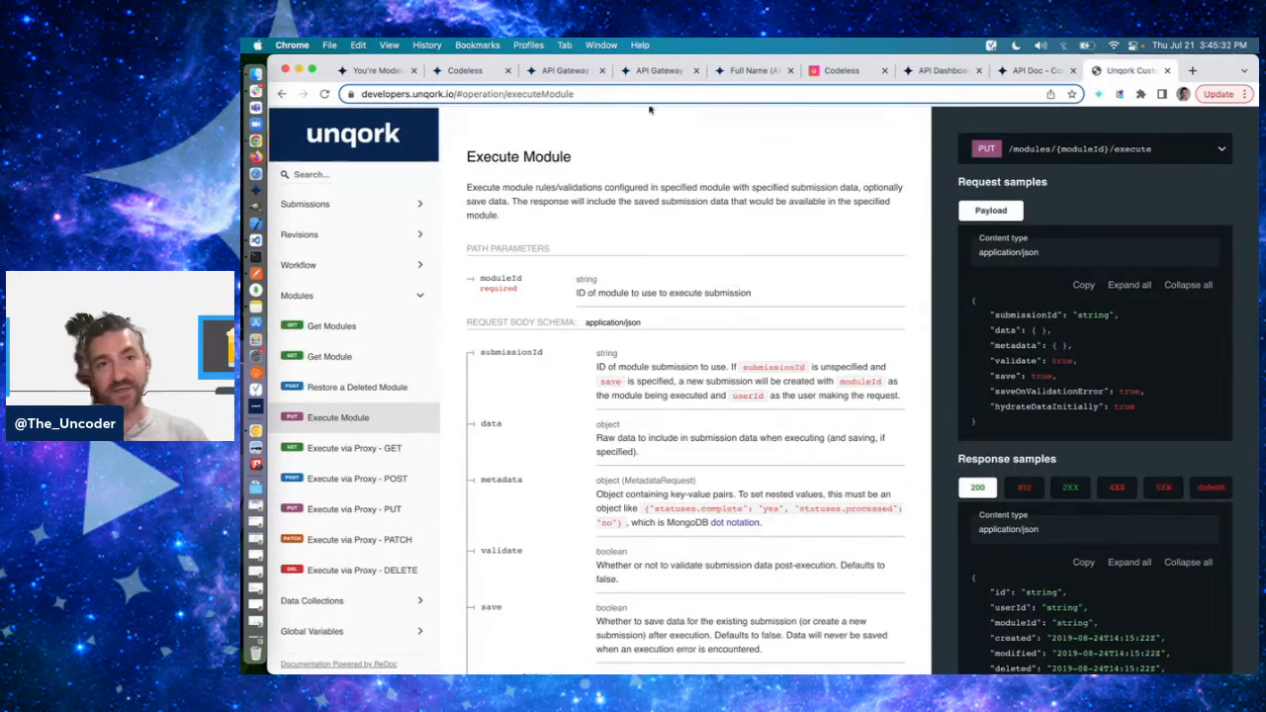
left_click(651, 72)
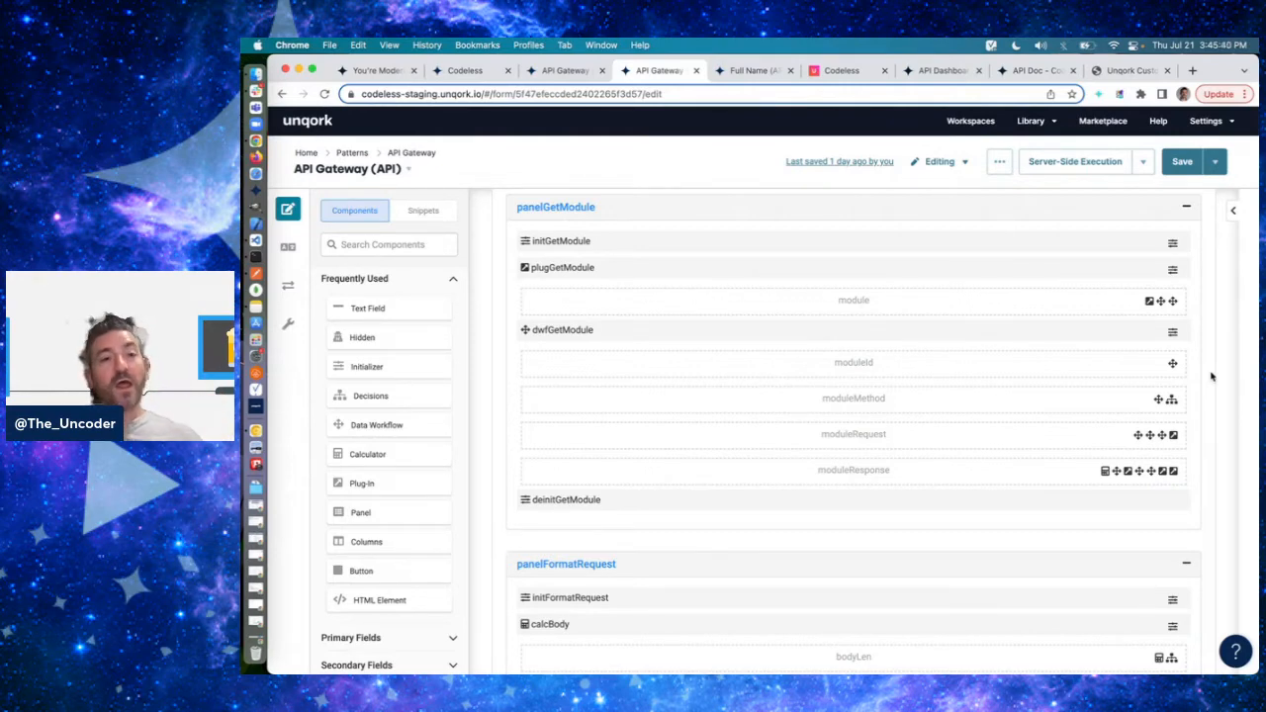
- Open the plugExecuteModule settings in panelExecuteModule and examine its moduleRequest input mapping to data
scroll(989, 470, "down", 5)
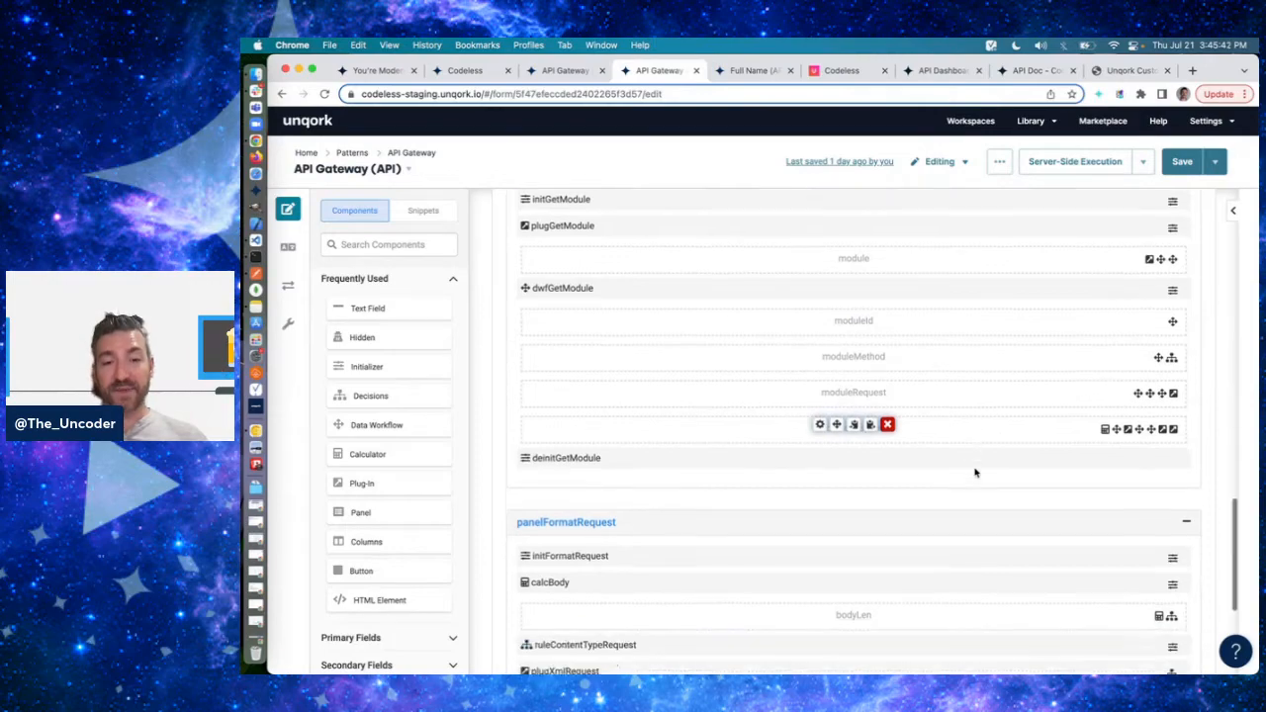
scroll(974, 473, "down", 6)
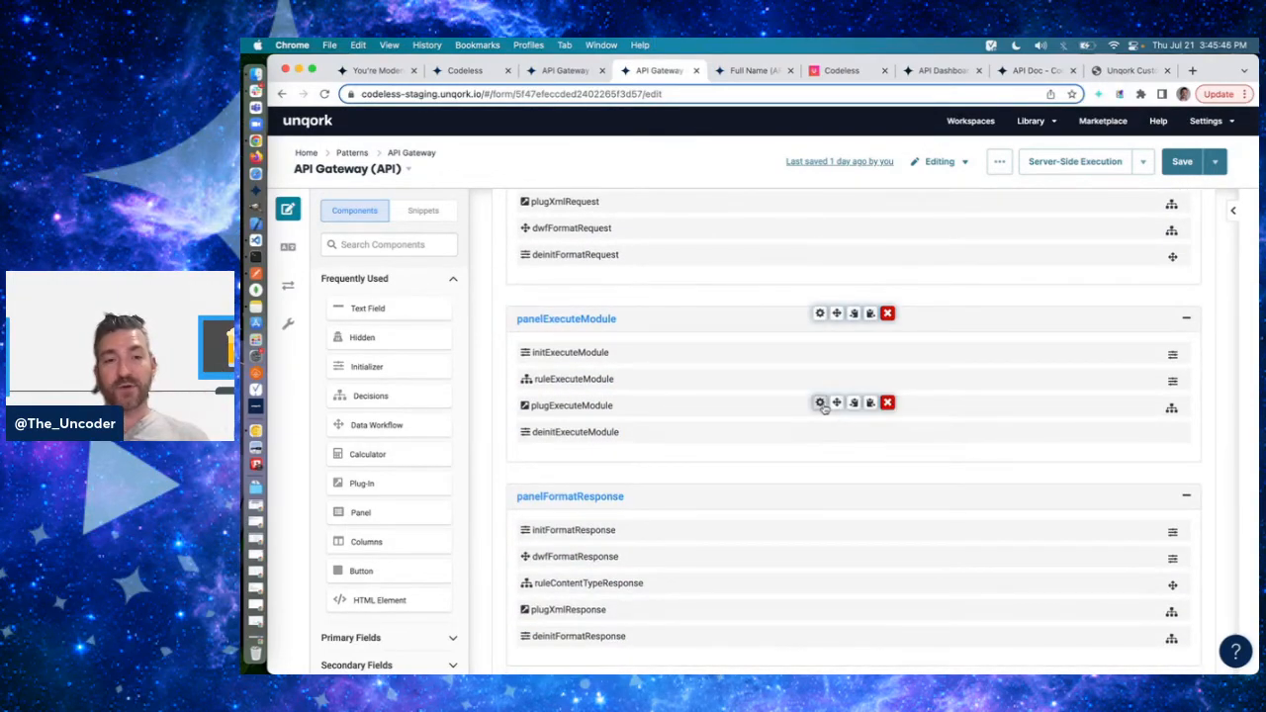
left_click(823, 403)
scroll(823, 407, "down", 10)
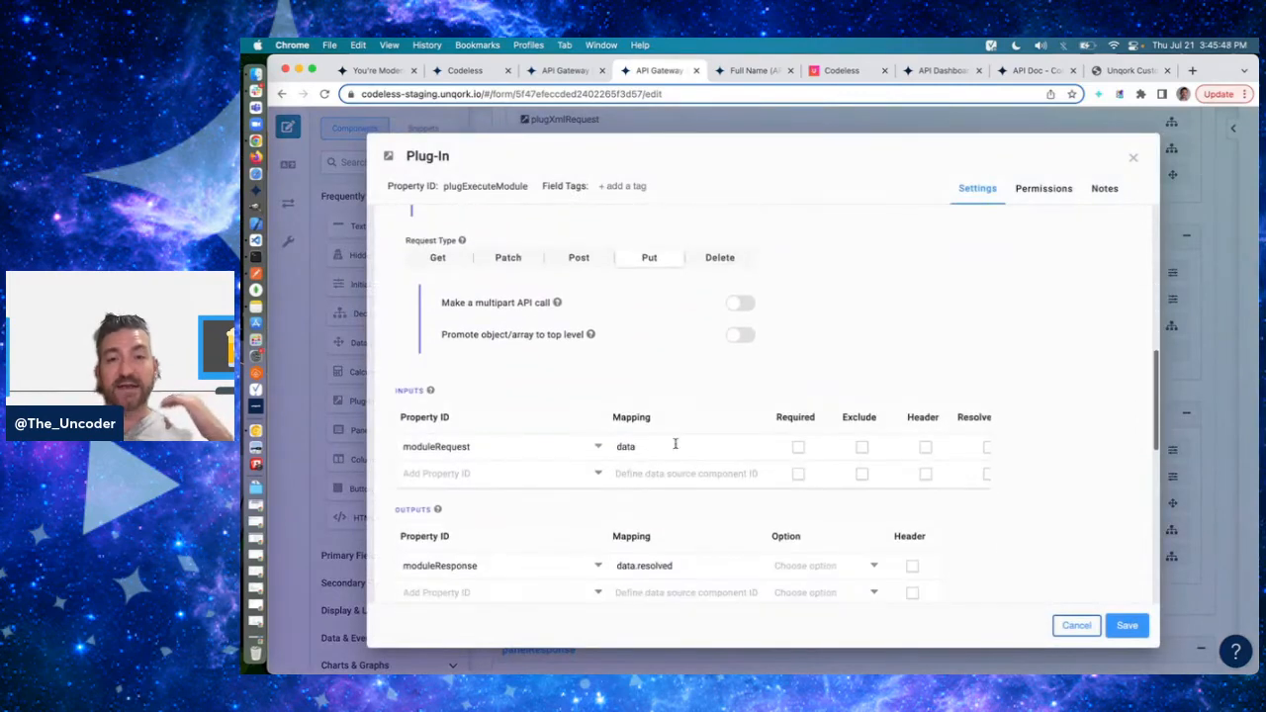
left_click(661, 452)
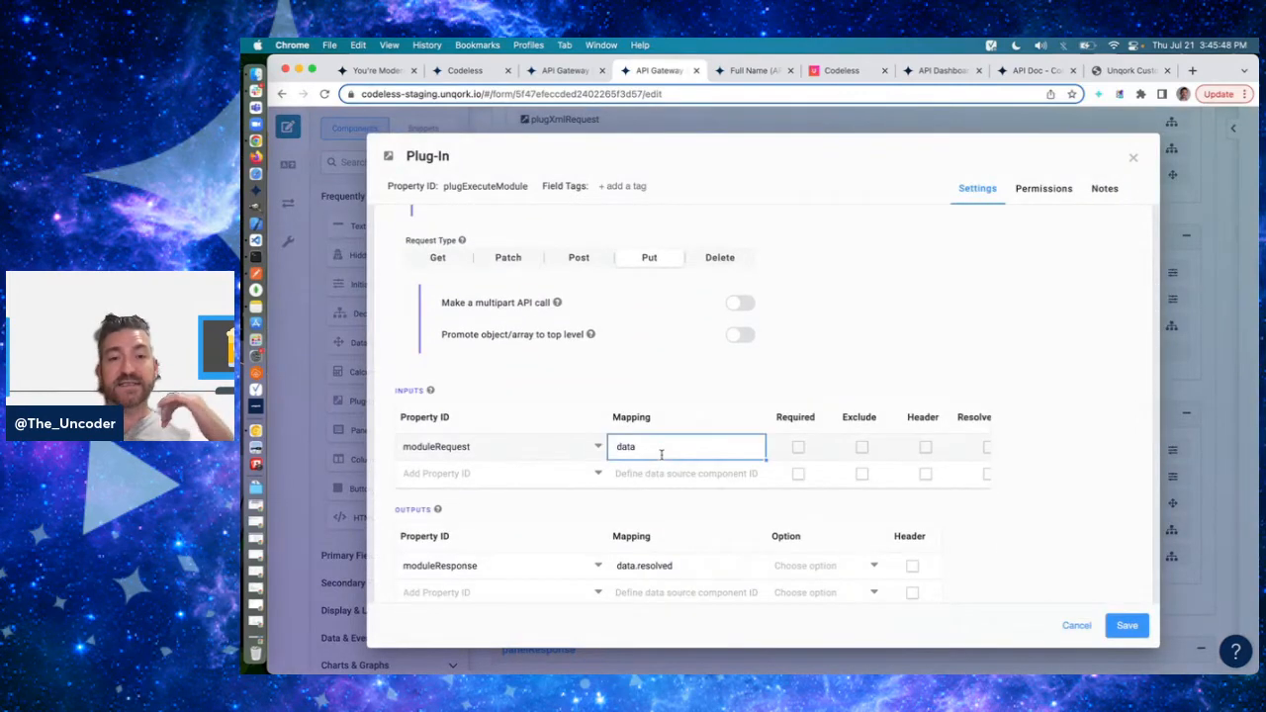
- Check the Full Name (API) module's request fields against the moduleRequest input of plugExecuteModule
left_click(757, 72)
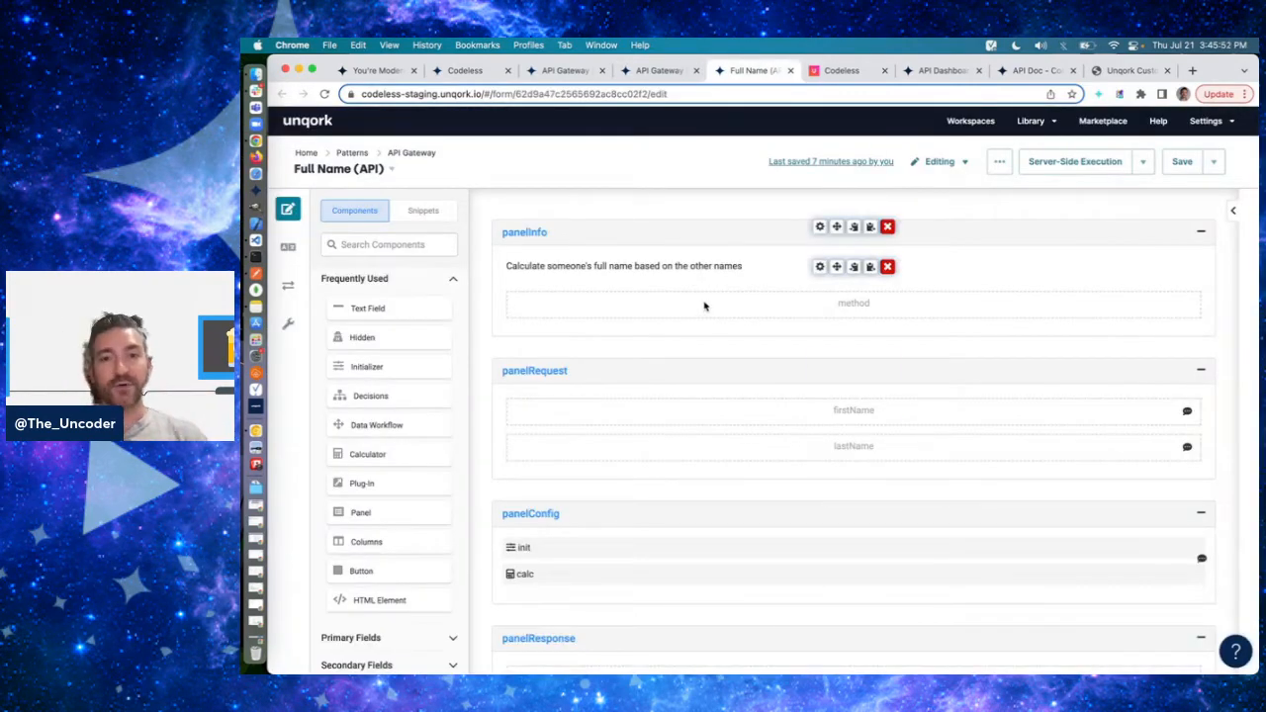
left_click(653, 71)
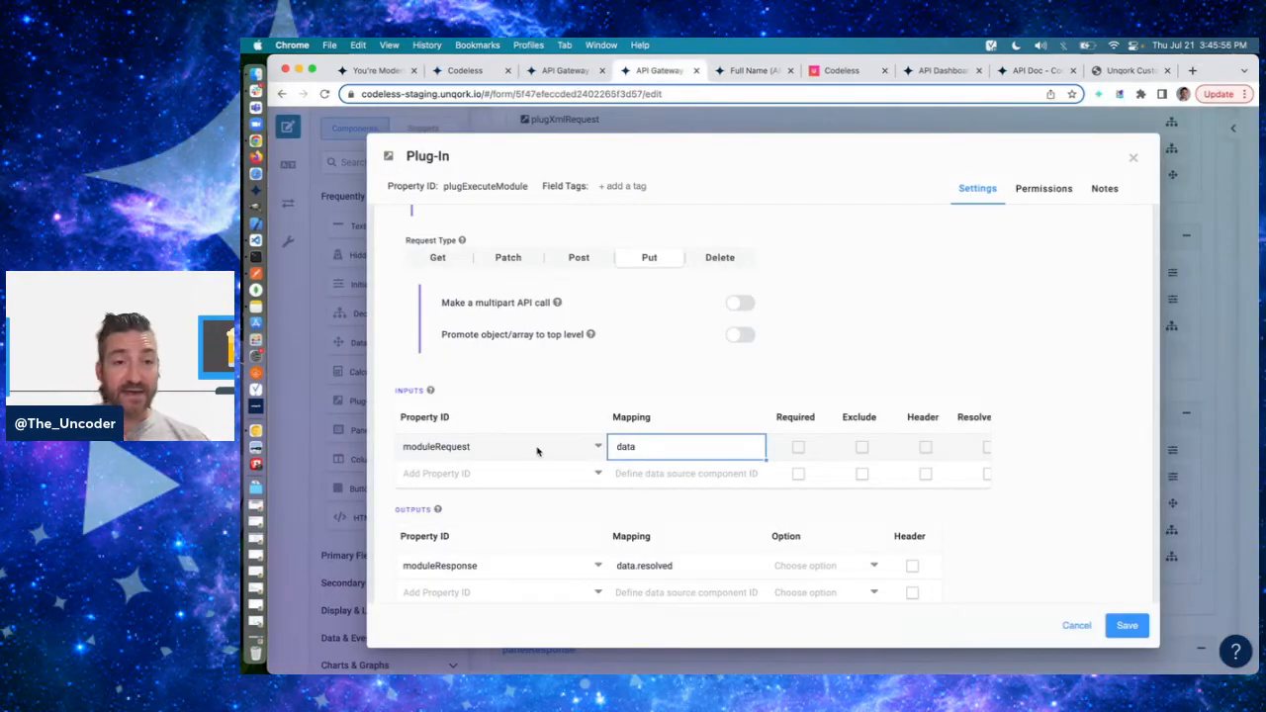
left_click(500, 451)
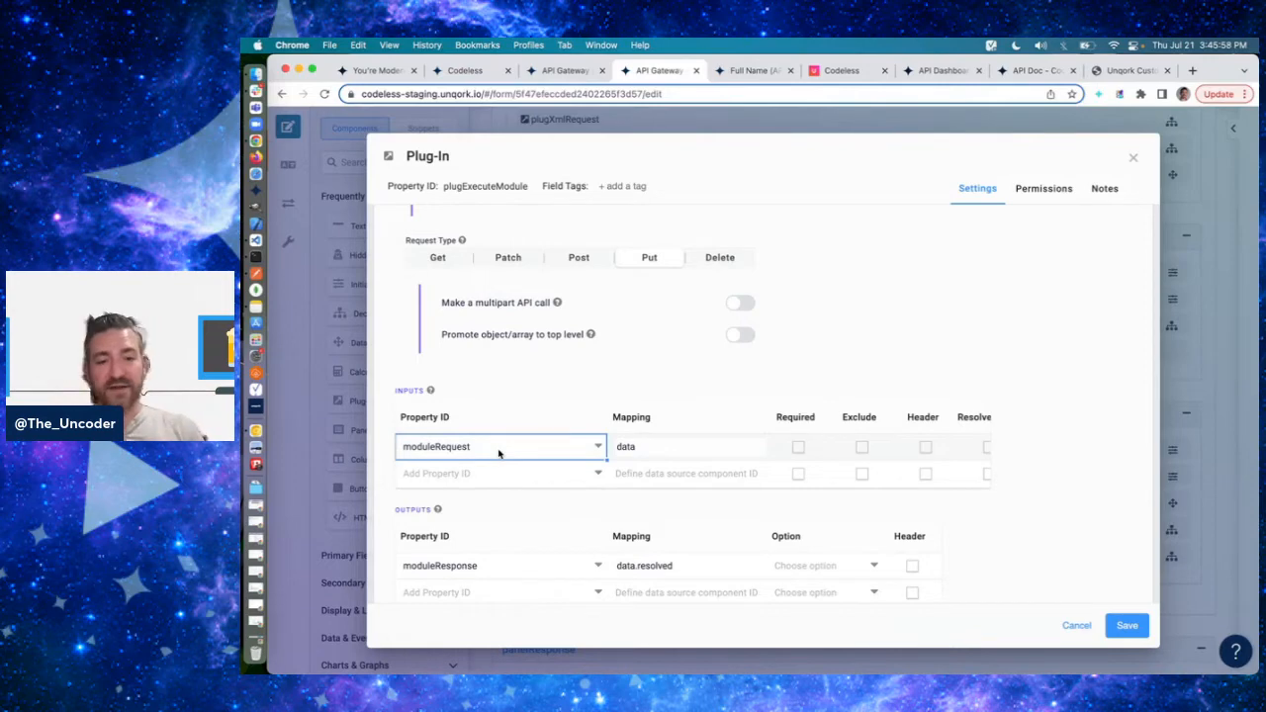
- Switch to Postman and highlight the firstName and lastName JSON body of the PUT API Gateway request
key("super+Tab")
left_click_drag(709, 320, 565, 260)
left_click(720, 331)
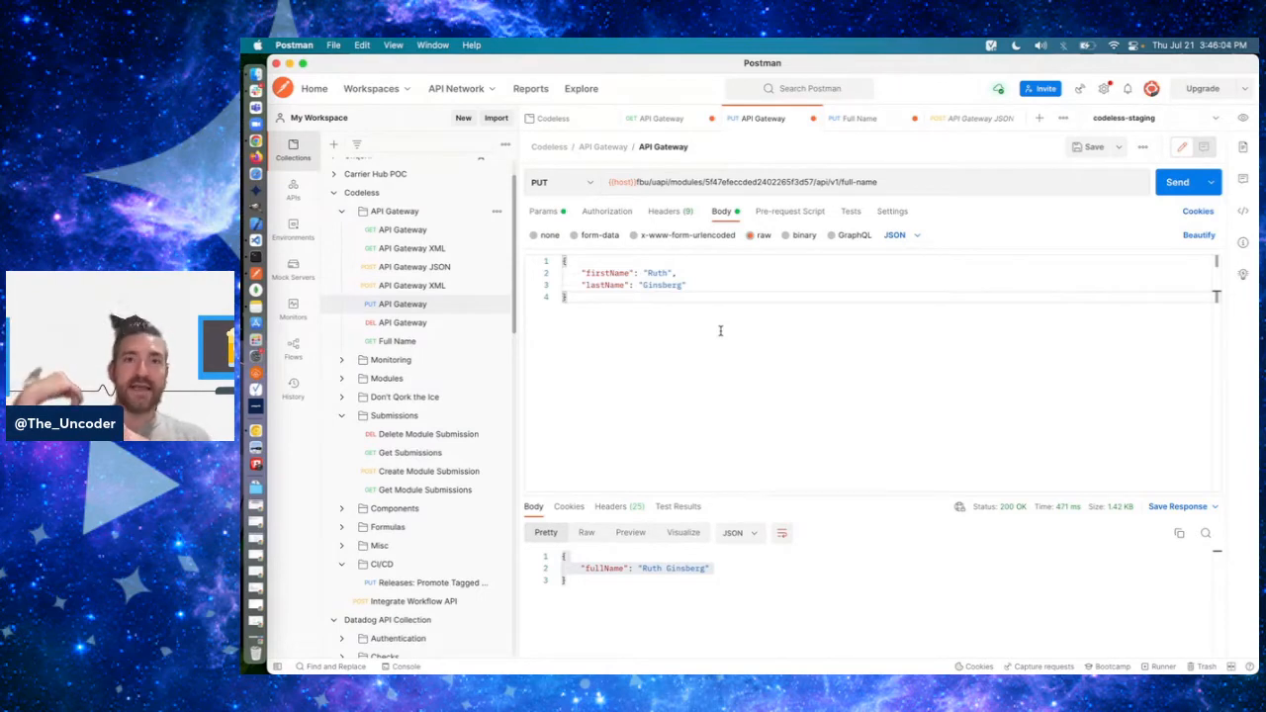
- Compare the firstName and lastName request body in Postman with plugExecuteModule's moduleRequest input mapping in Chrome
left_click_drag(721, 330, 567, 273)
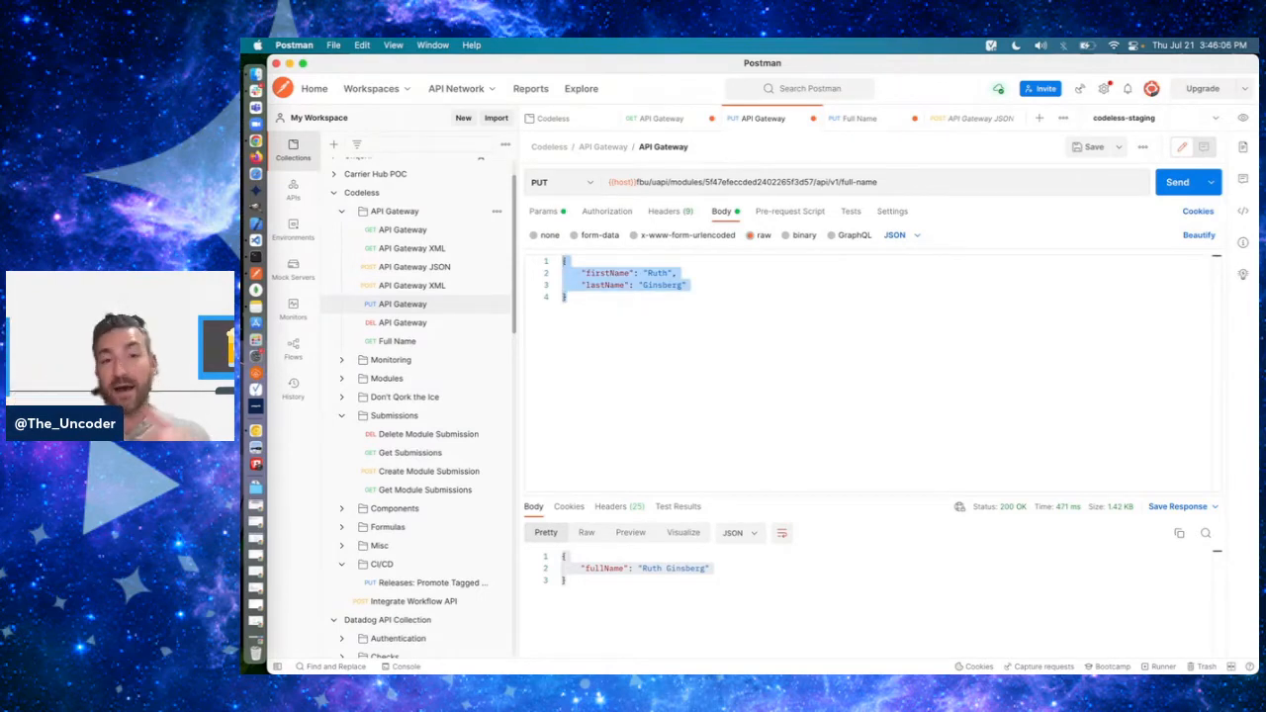
key("super+Tab")
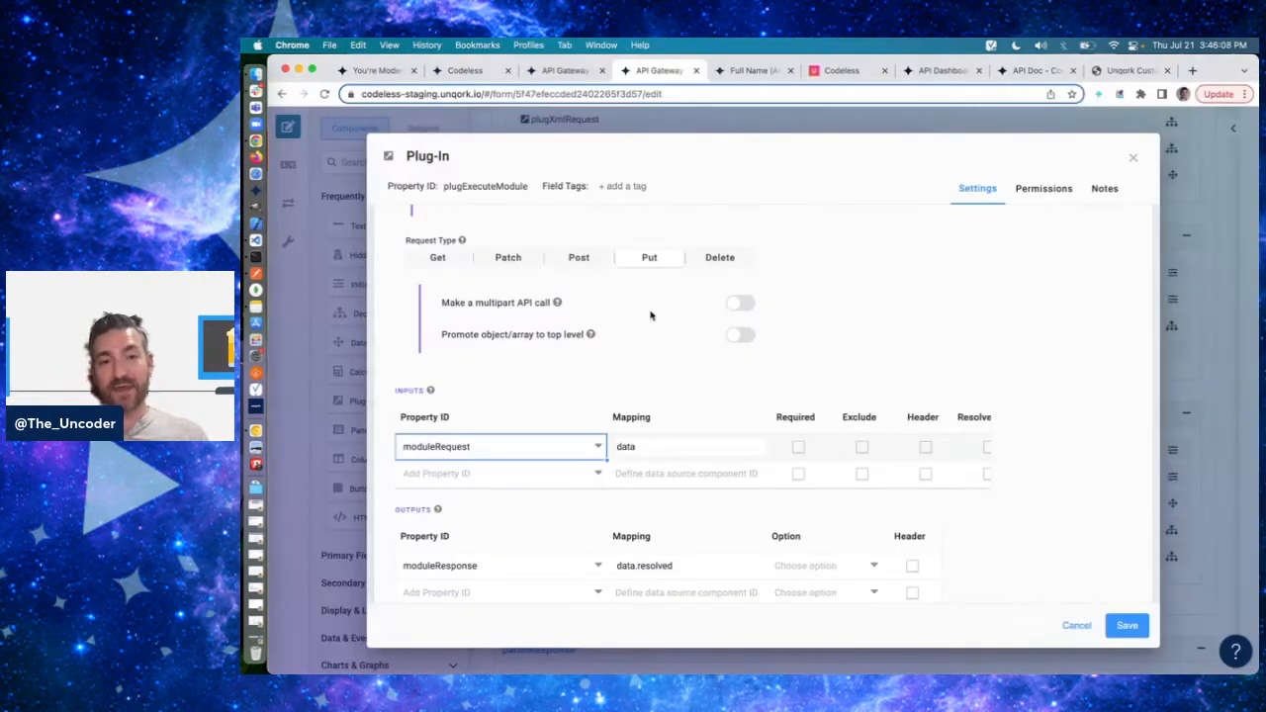
left_click(638, 441)
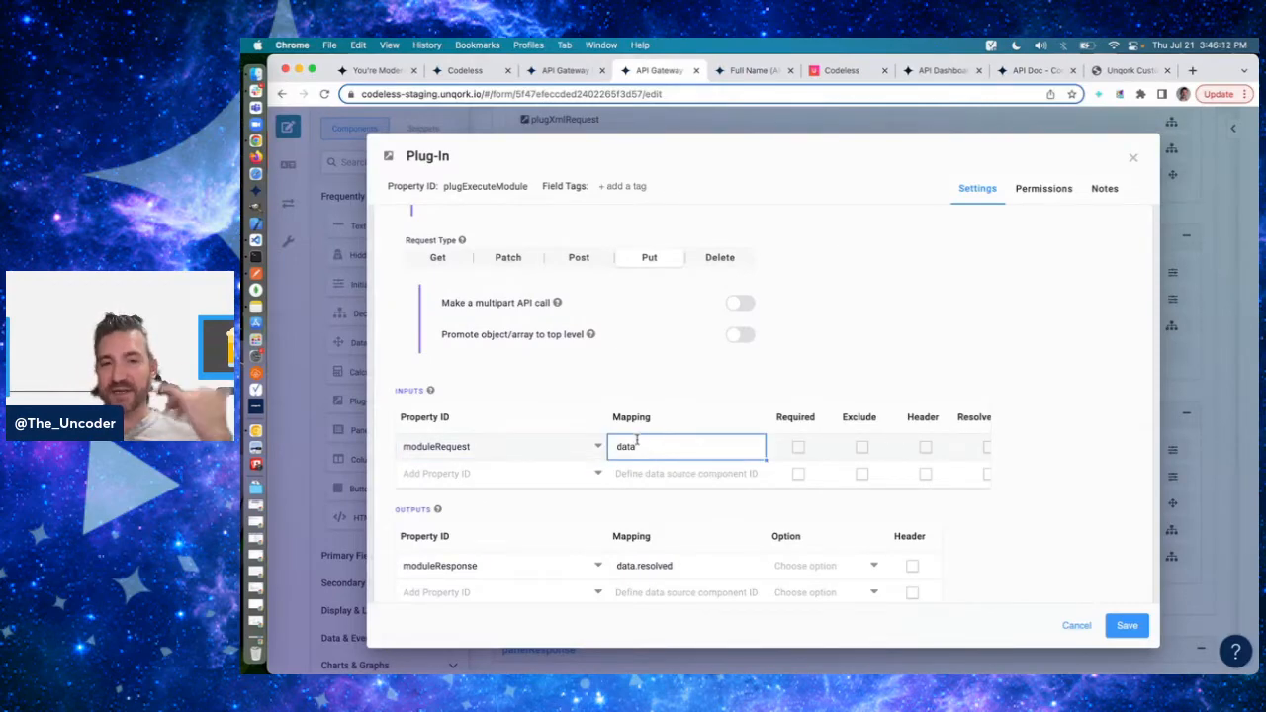
left_click(846, 343)
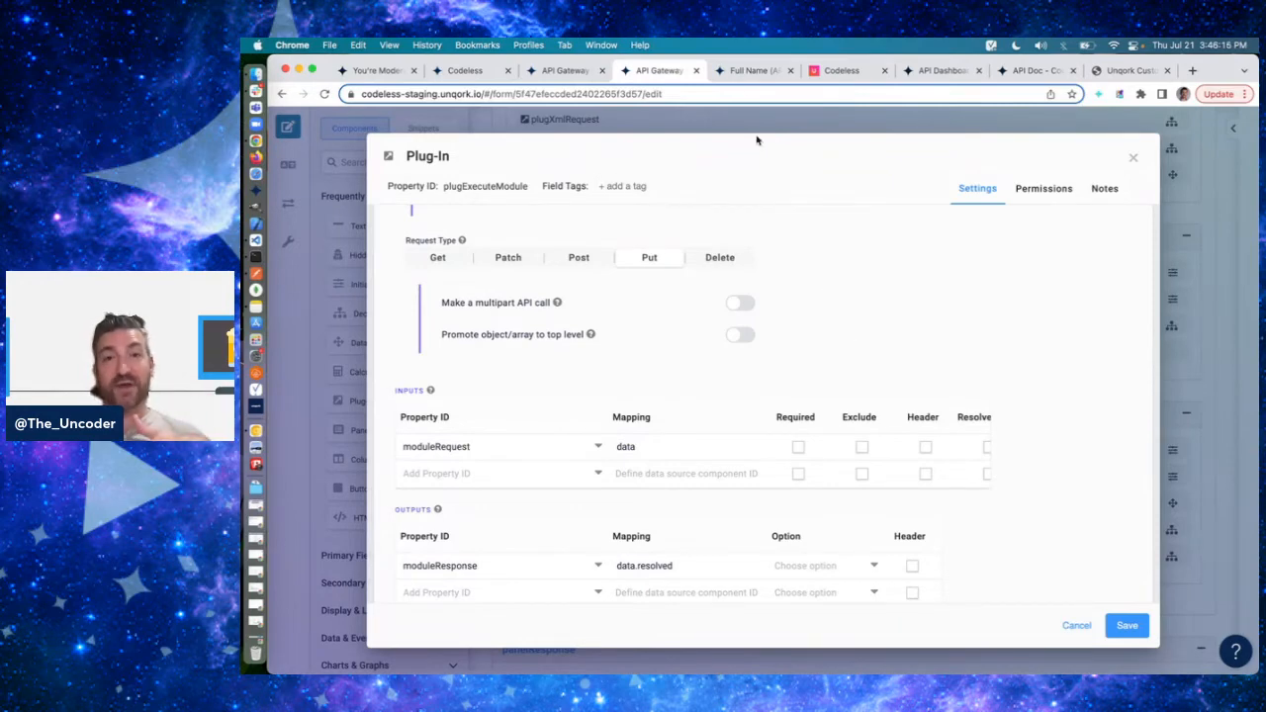
- Check the Full Name (API) module's panelRequest fields against the Postman request body and return to the plugExecuteModule settings
left_click(747, 70)
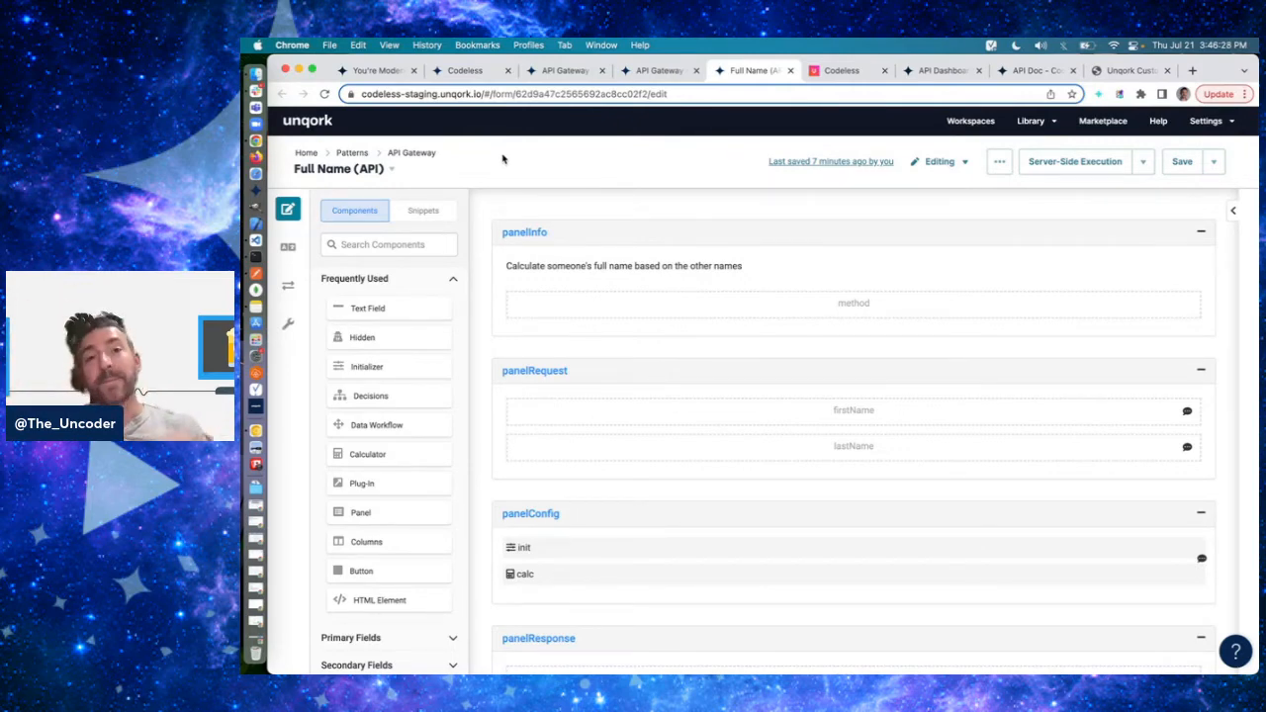
key("super+Tab")
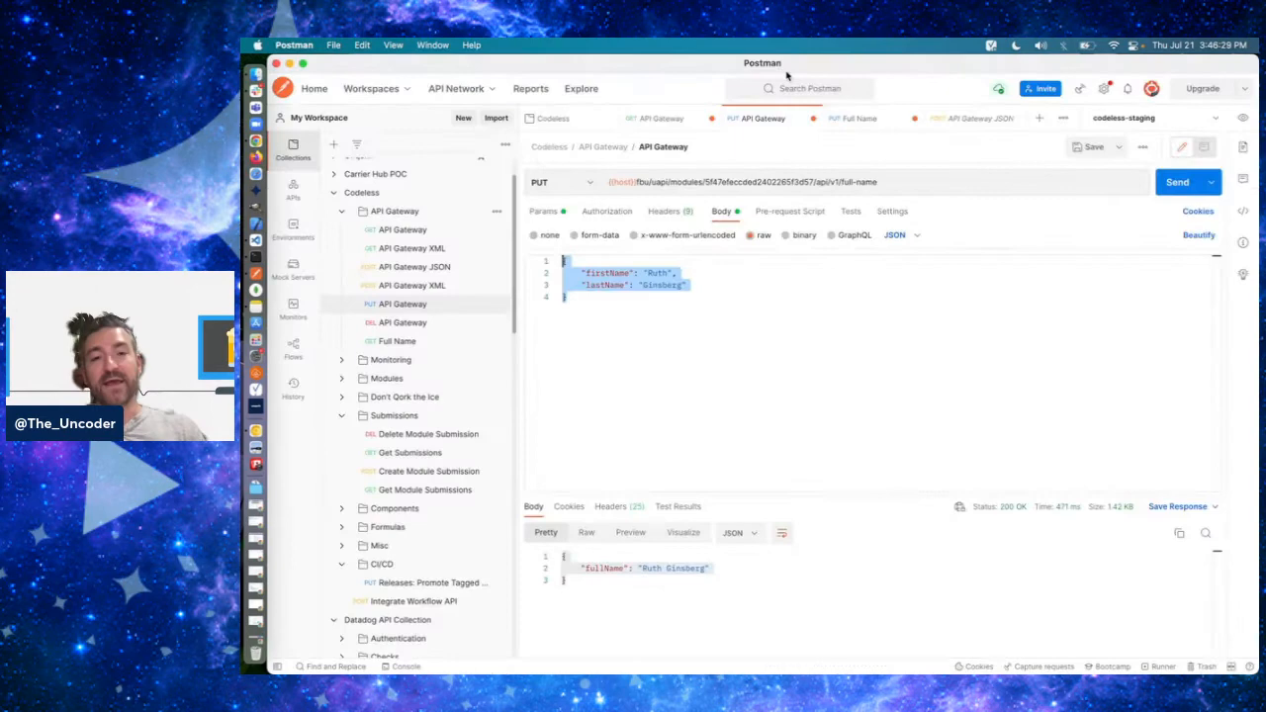
left_click(610, 328)
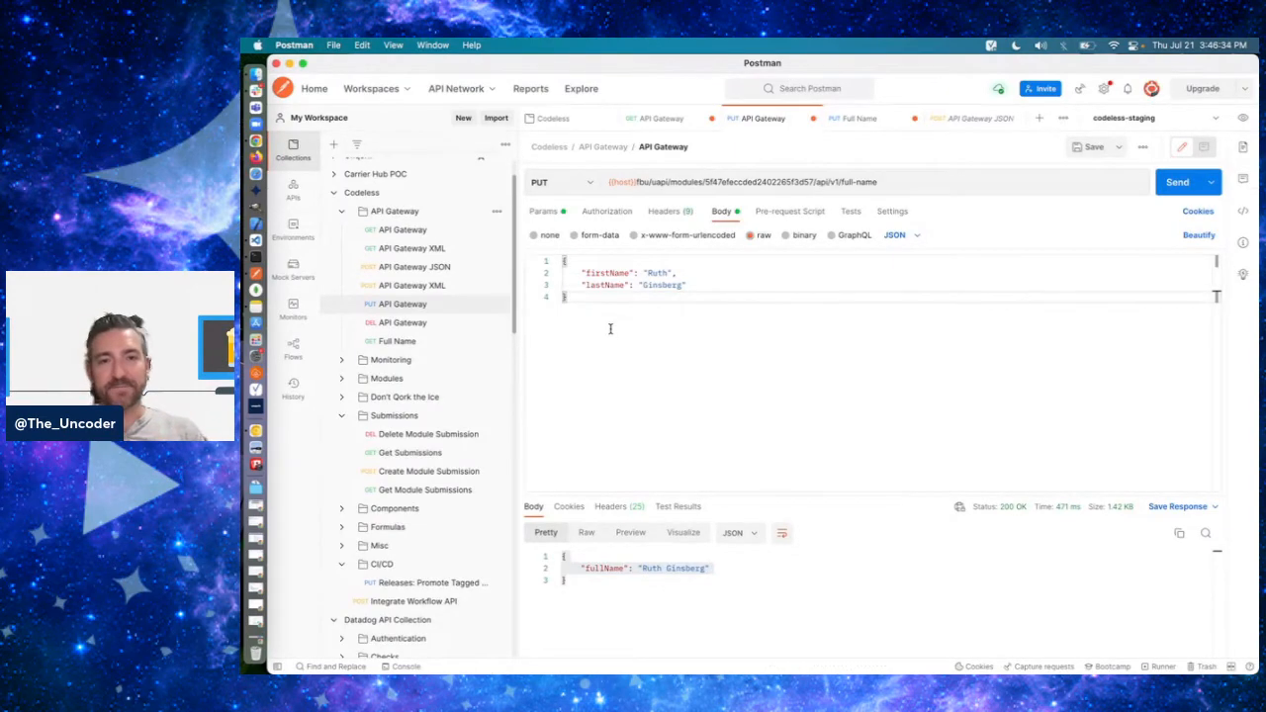
key("super+Tab")
left_click(655, 72)
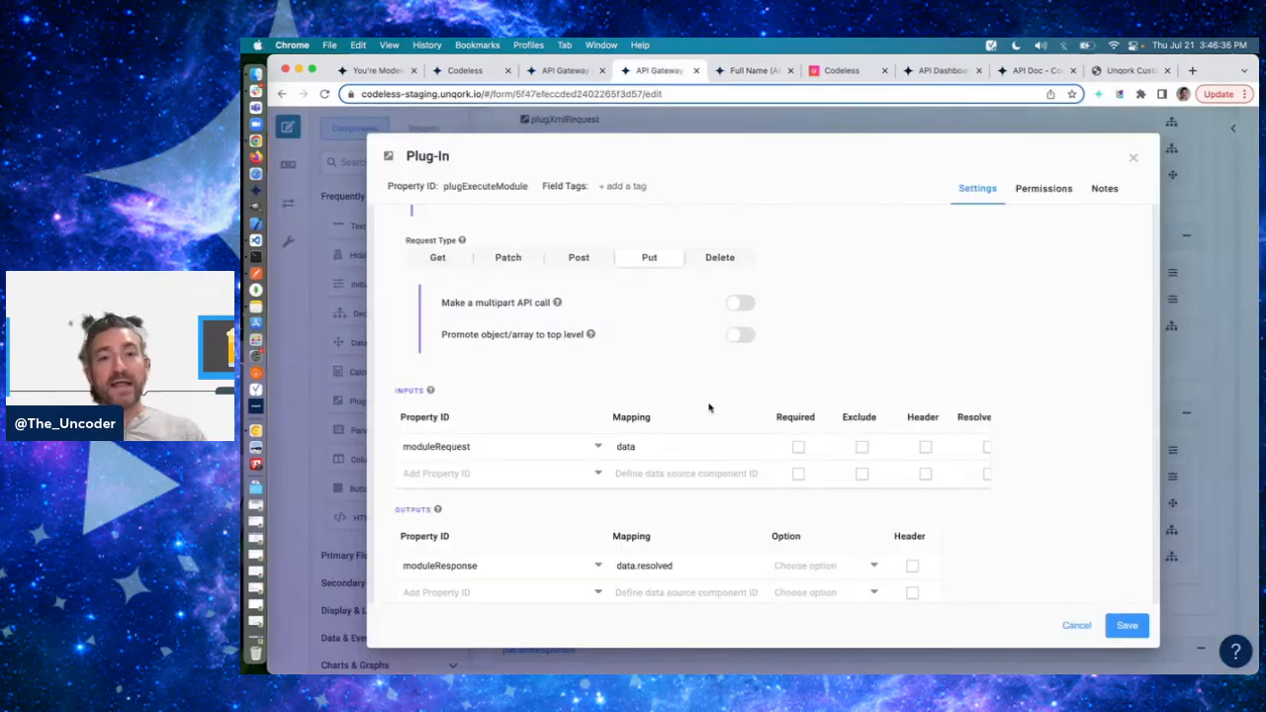
- Close the plugExecuteModule settings and review the gateway's panels back to panelGetModule alongside the Full Name (API) module
left_click(1133, 157)
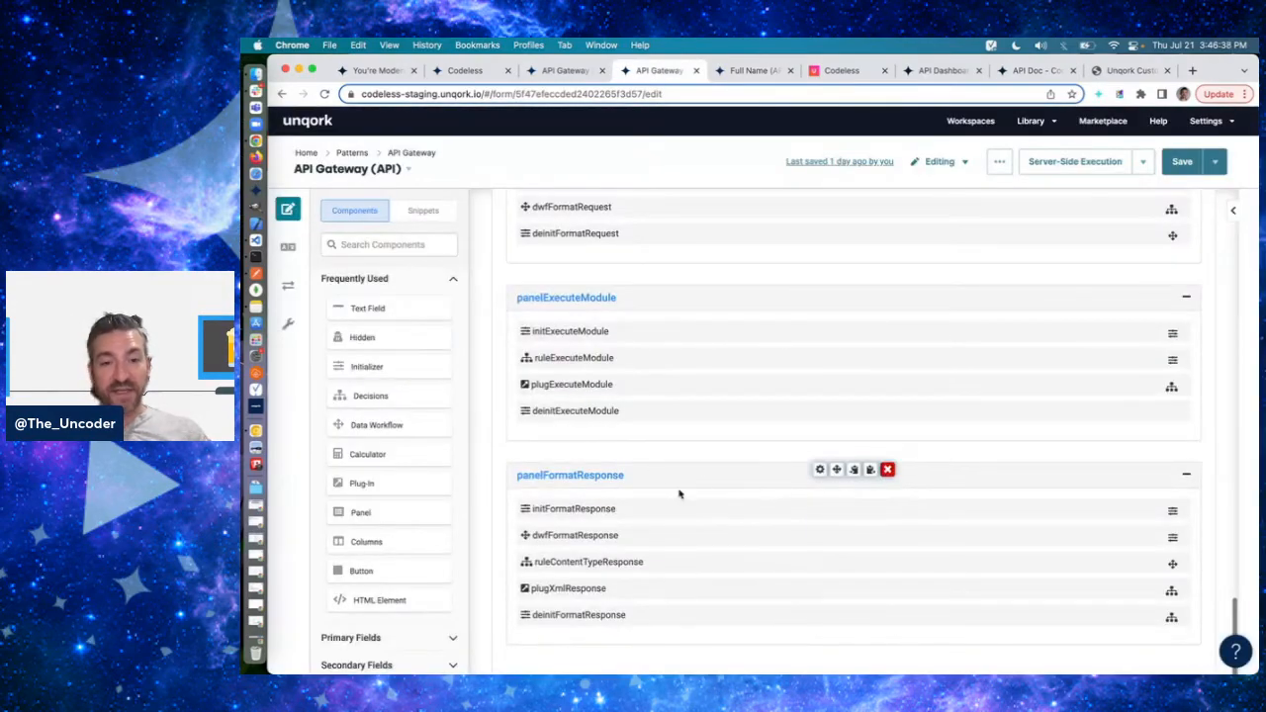
scroll(678, 494, "down", 5)
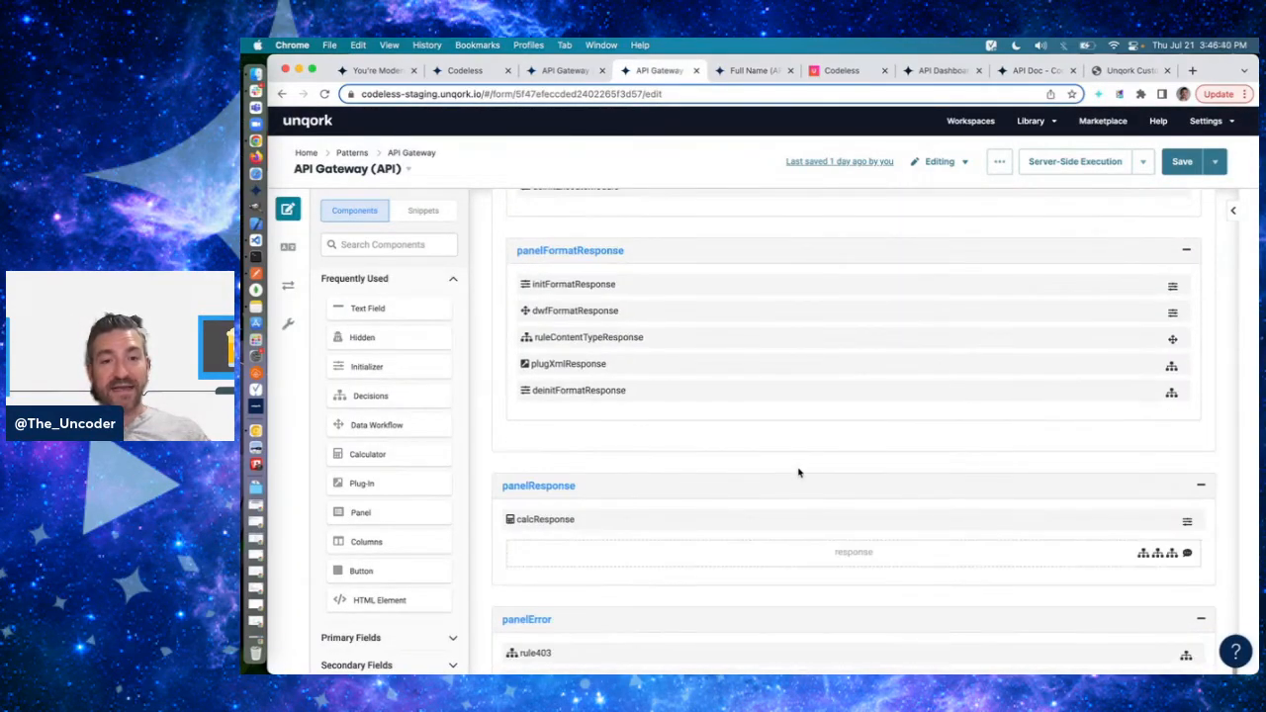
scroll(800, 472, "up", 5)
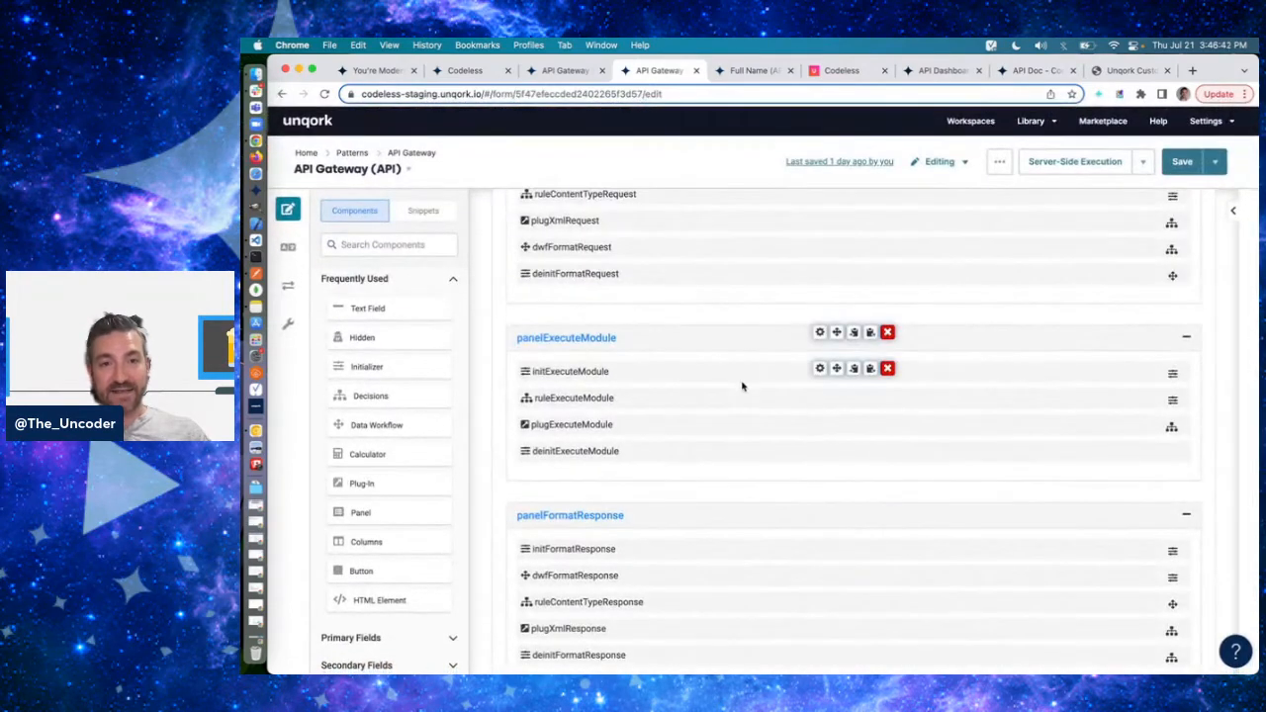
scroll(740, 447, "up", 1)
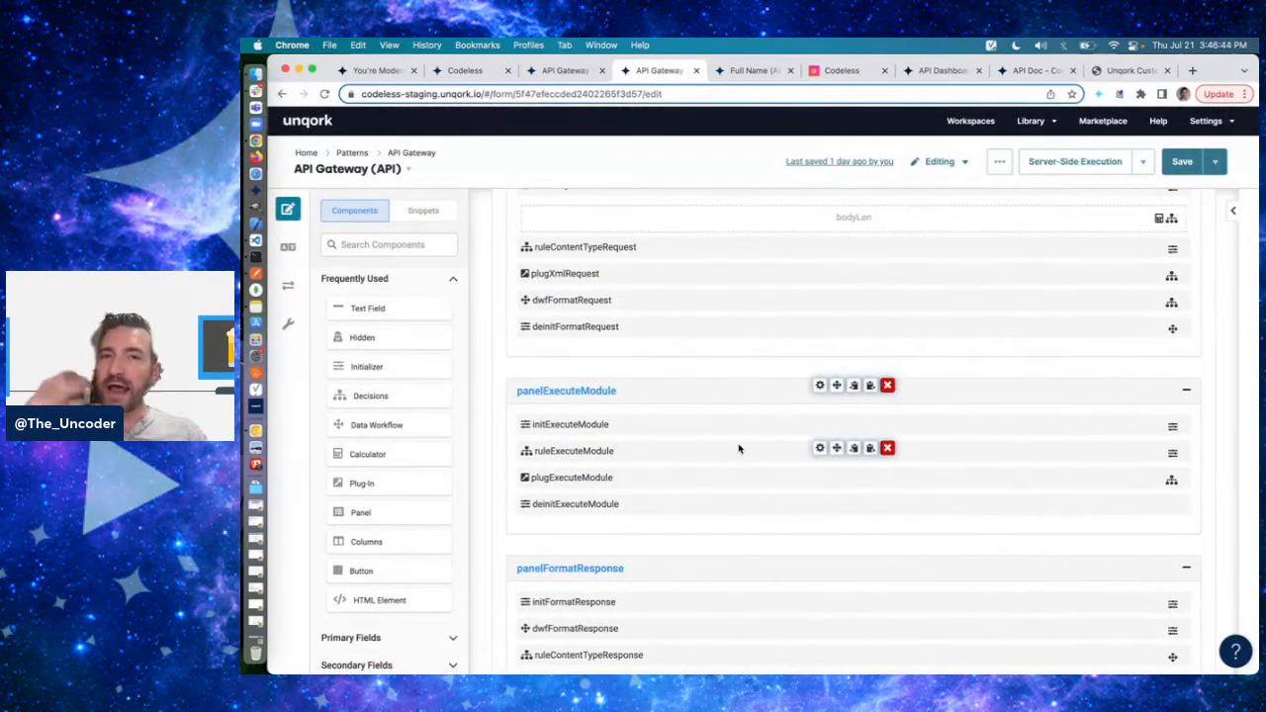
scroll(740, 447, "up", 6)
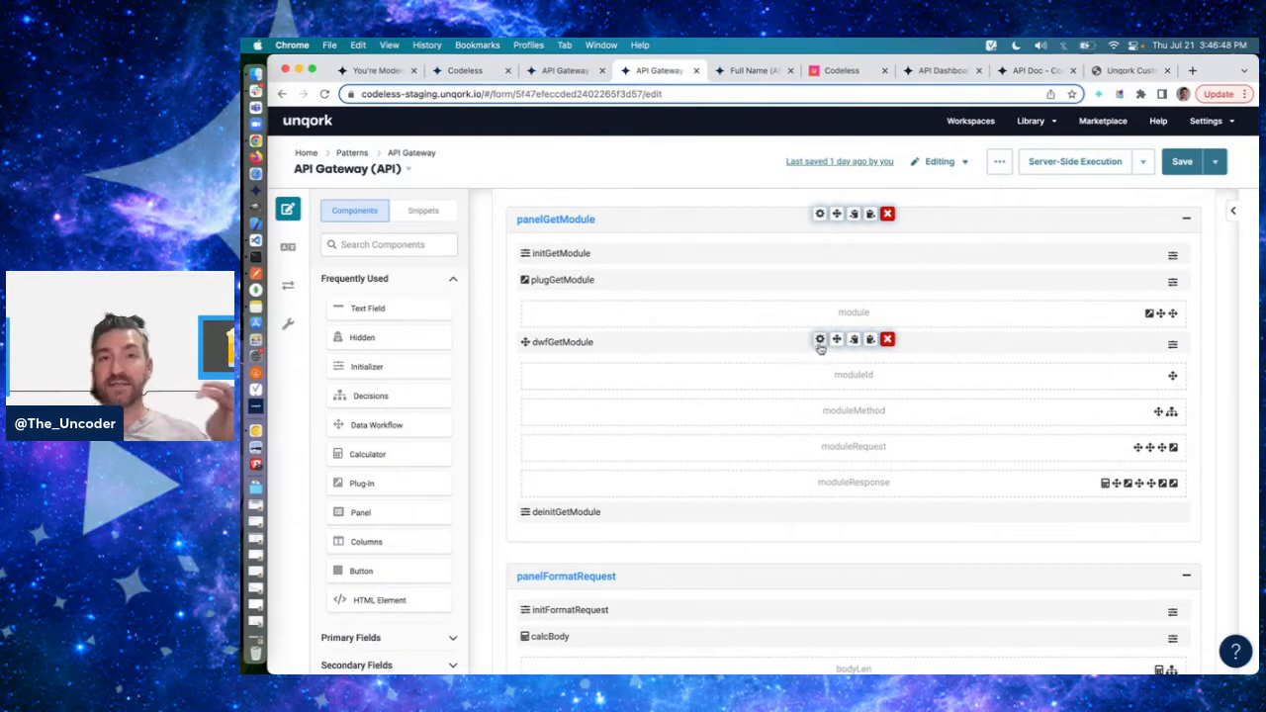
left_click(752, 70)
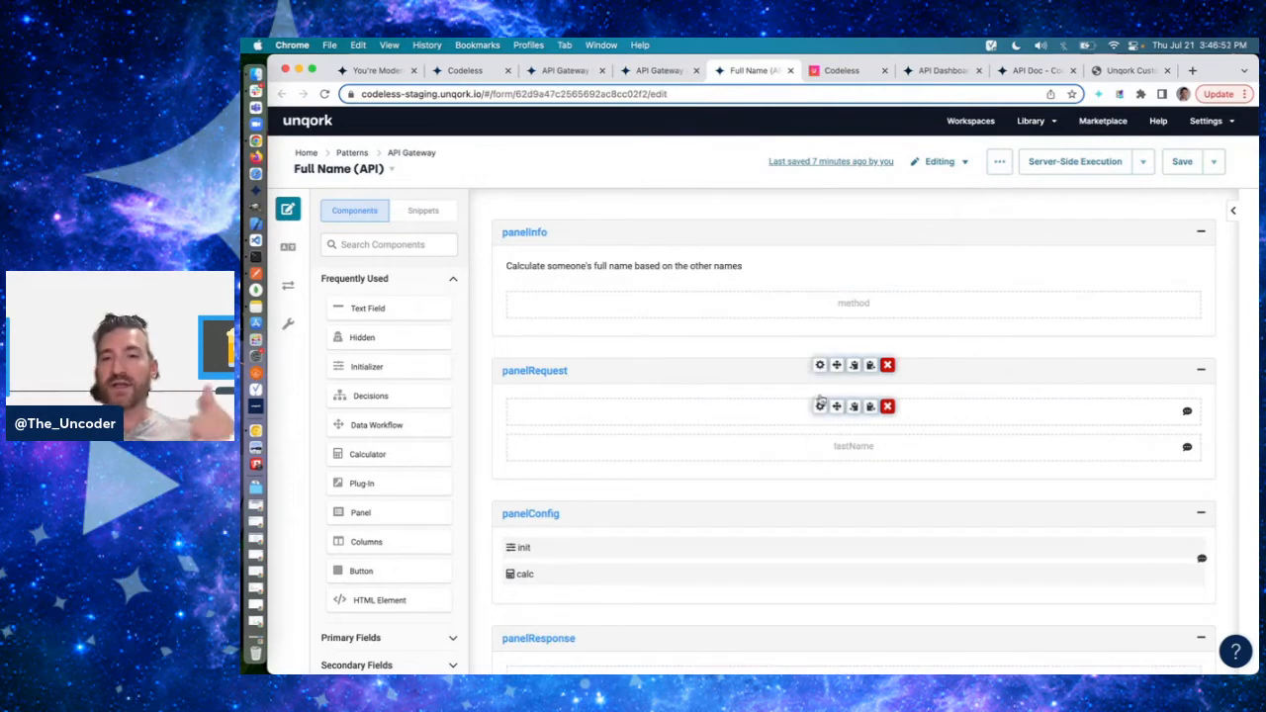
left_click(661, 71)
- Open plugExecuteModule in panelExecuteModule, examine its moduleResponse output mapping to data.resolved, and cancel the settings
scroll(720, 366, "down", 10)
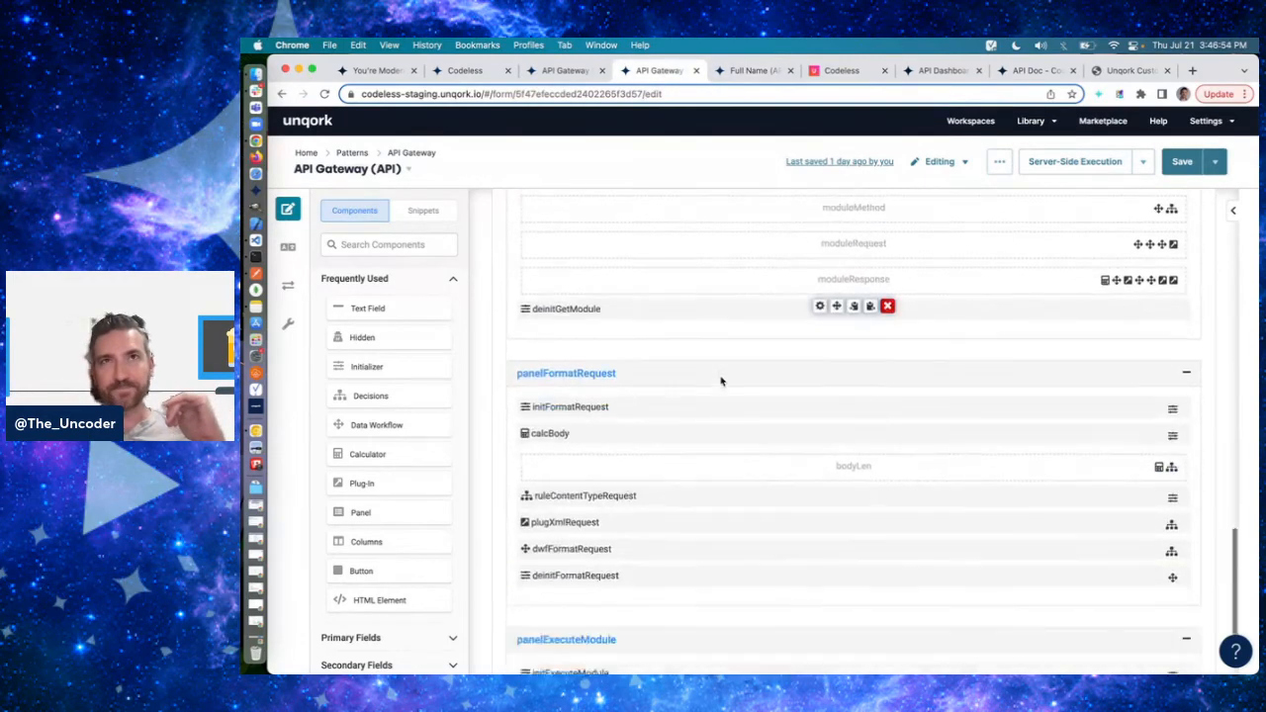
scroll(720, 380, "down", 2)
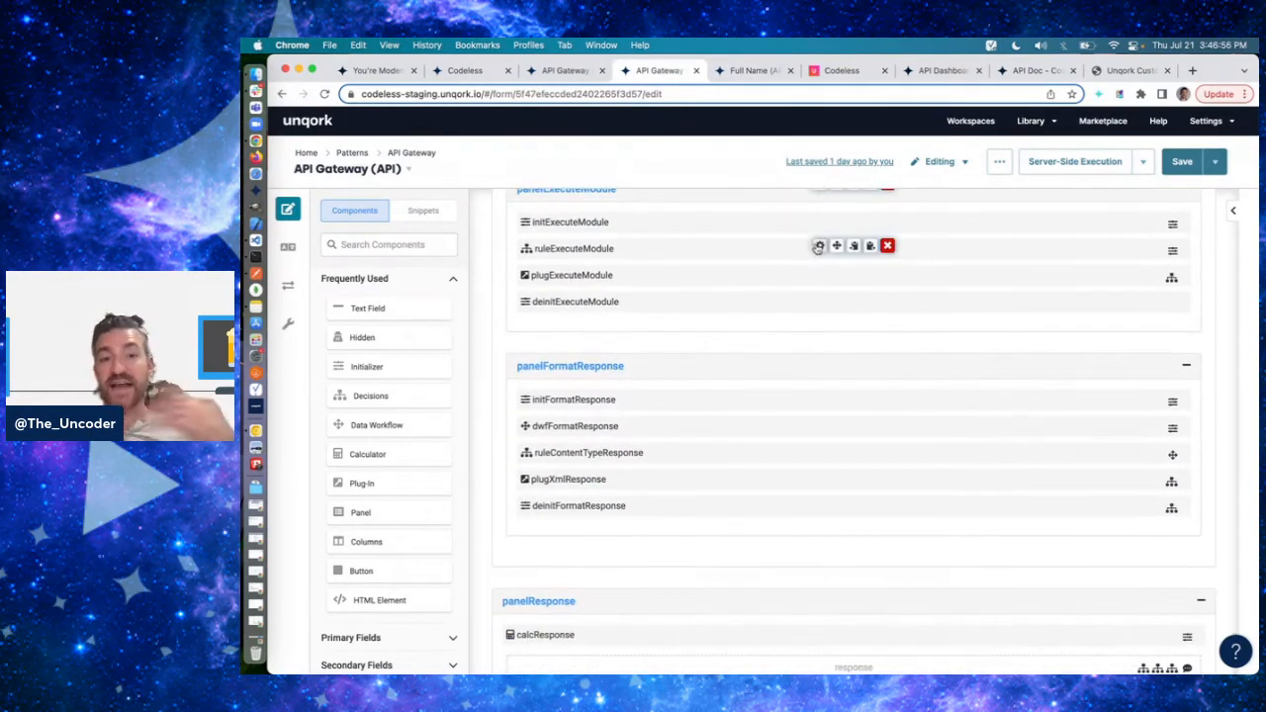
left_click(818, 273)
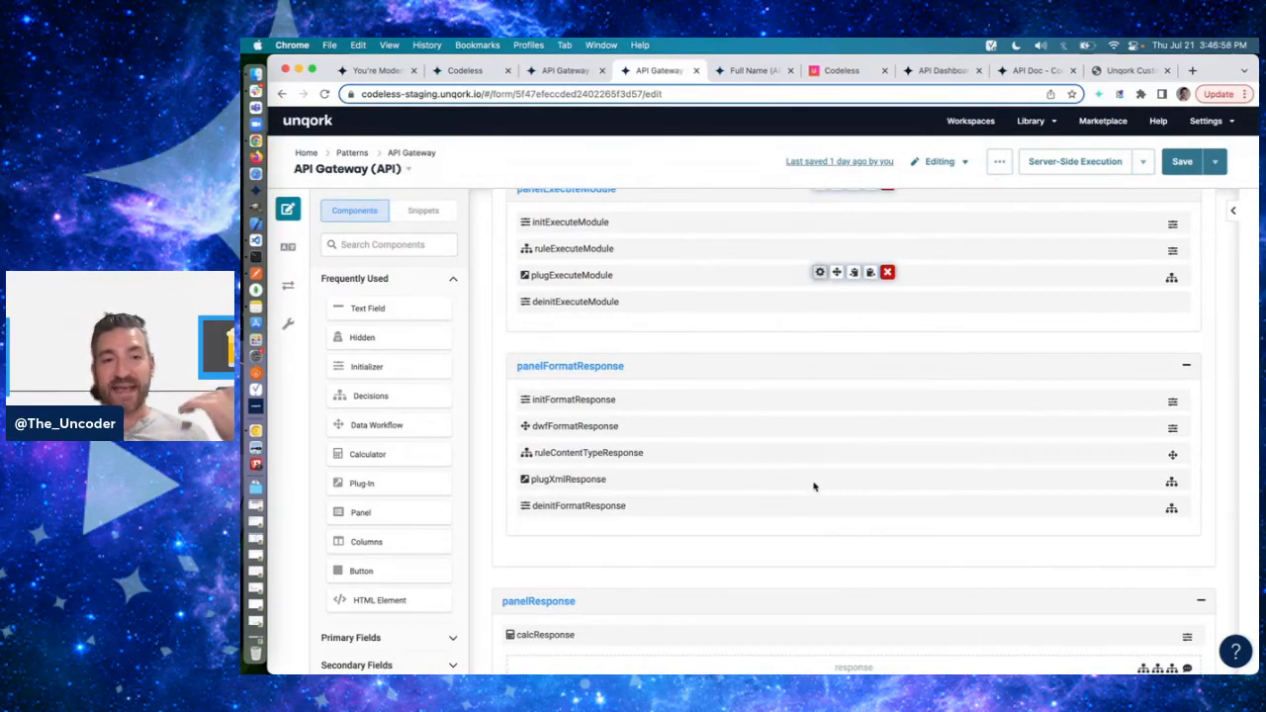
scroll(814, 484, "down", 10)
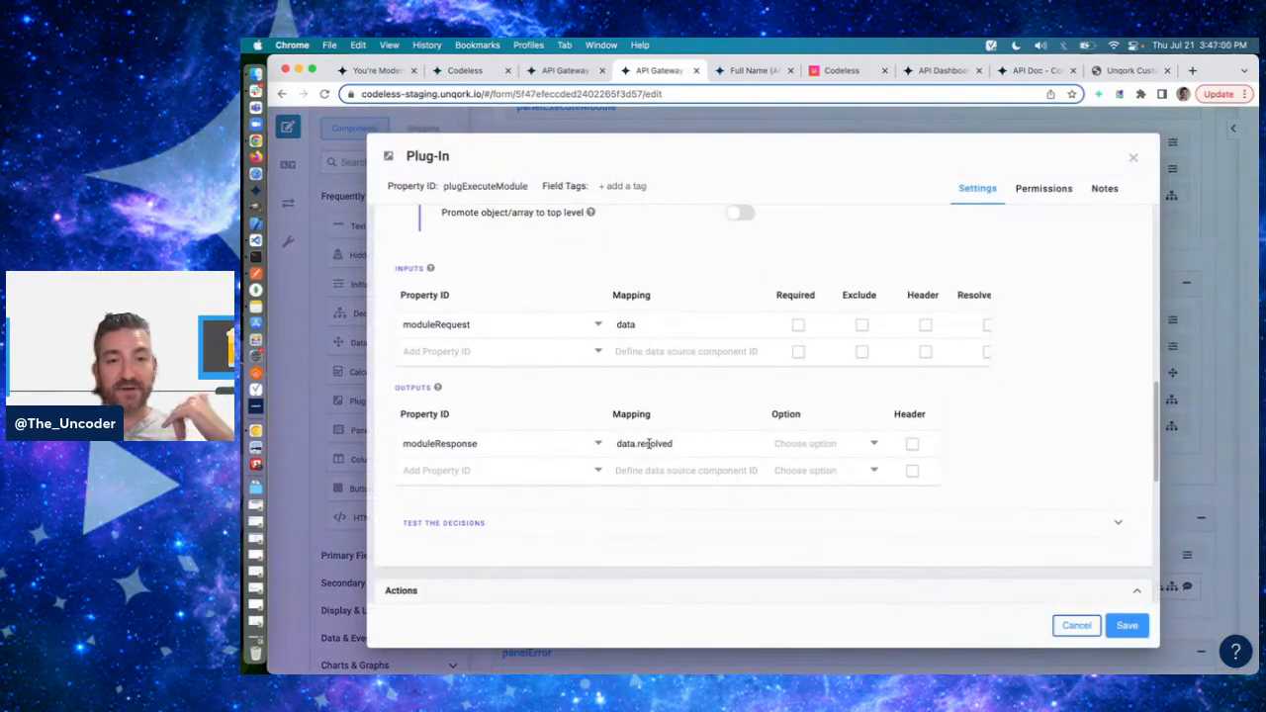
left_click(634, 448)
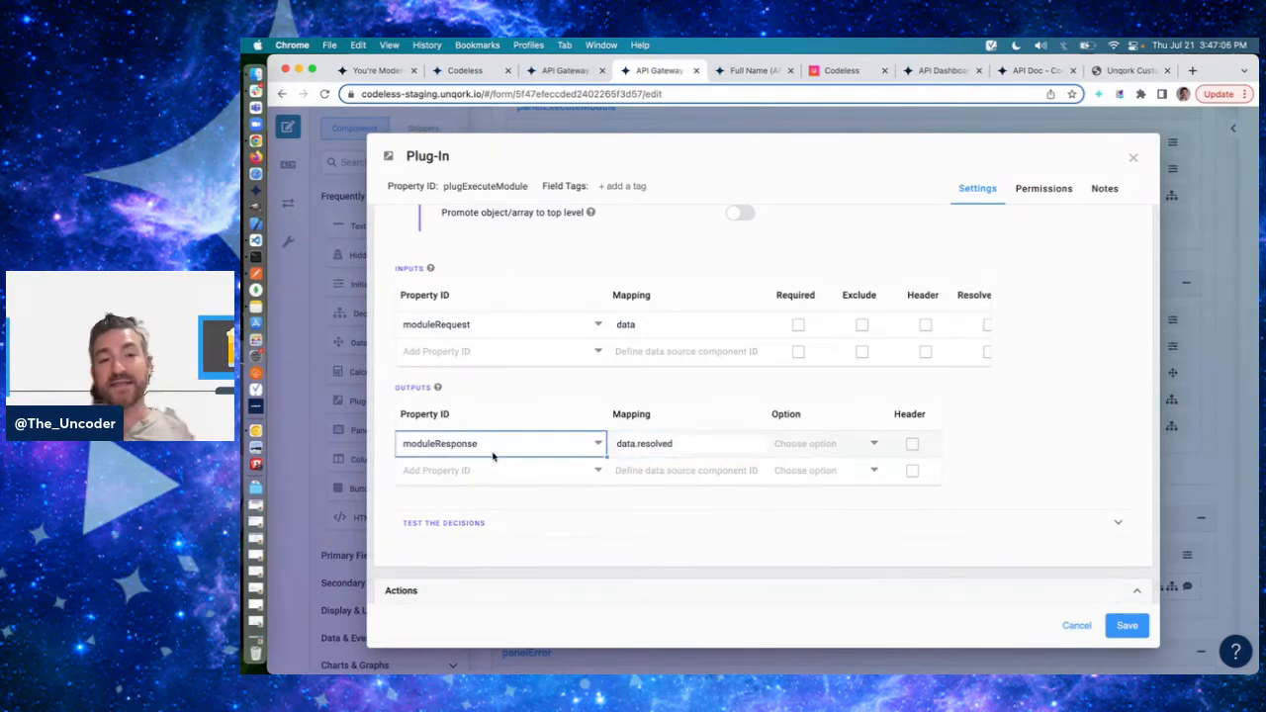
left_click(1076, 626)
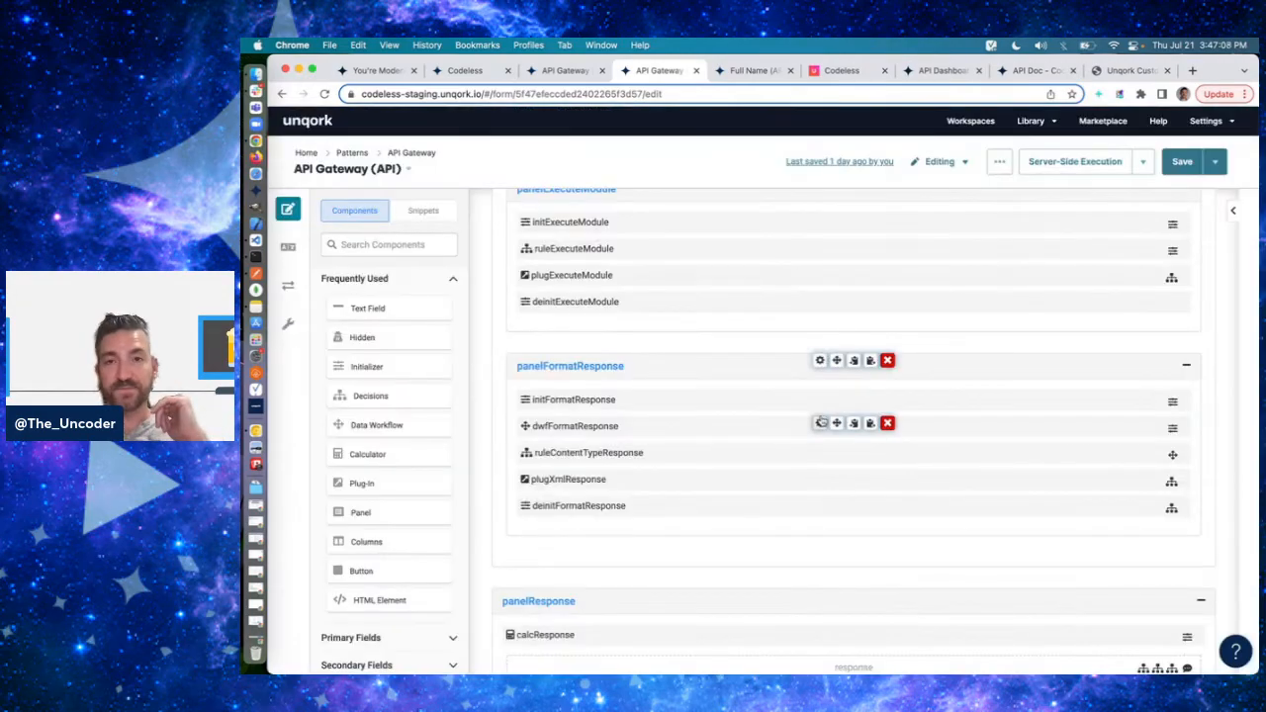
- Switch to Postman and highlight the fullName JSON response of the PUT API Gateway request
scroll(821, 421, "down", 1)
key("super+Tab")
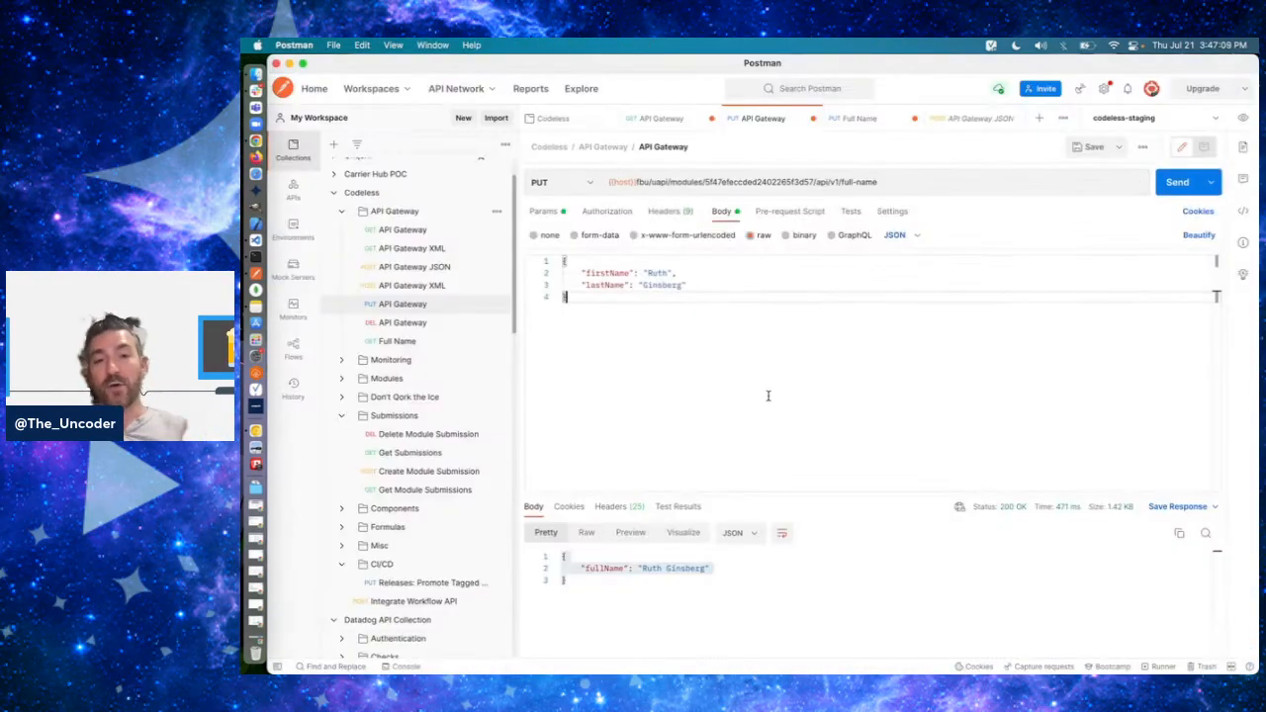
left_click(636, 588)
key("shift+Up")
key("shift+Up")
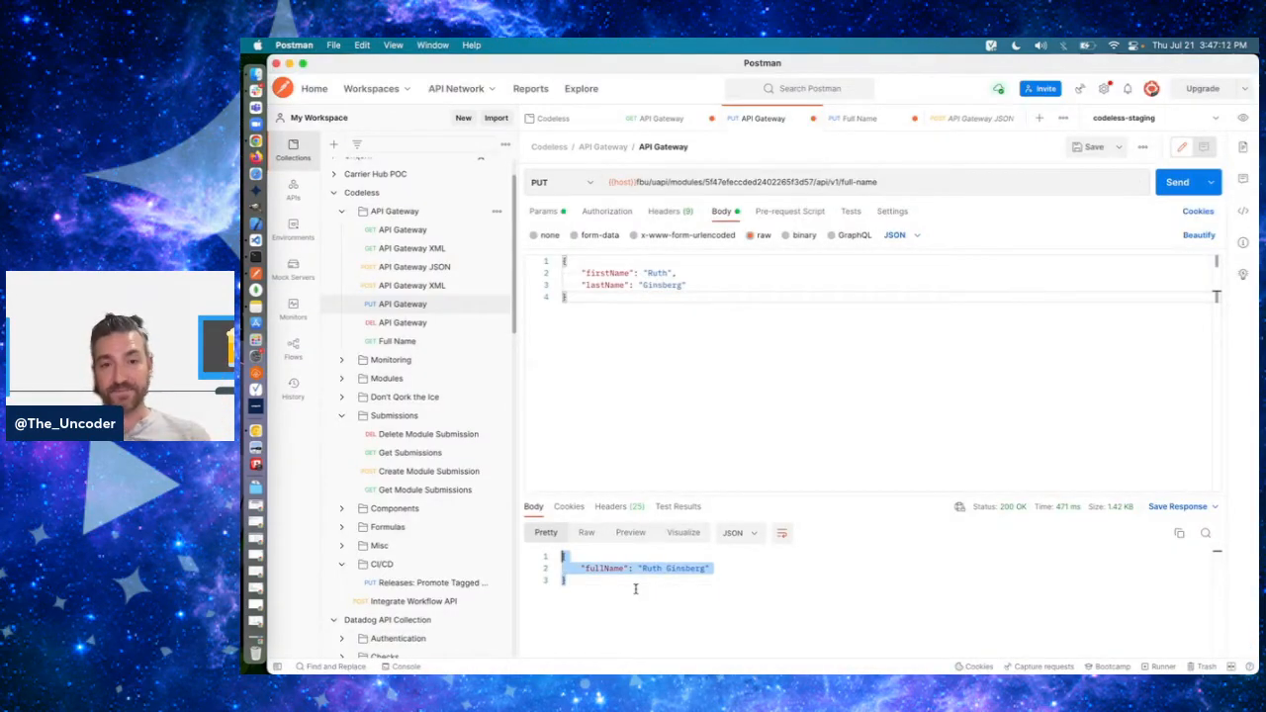
left_click(636, 588)
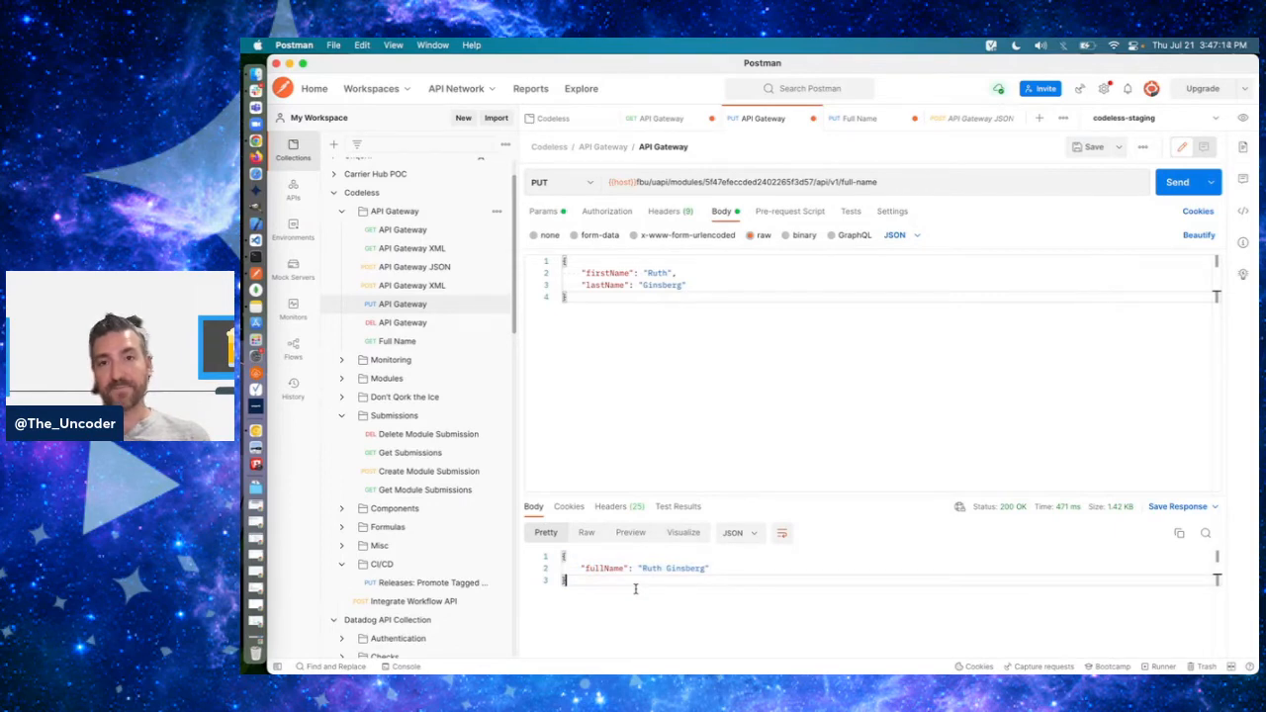
- Highlight the full-name segment and inspect the v1 version segment of the PUT request URL
left_click(839, 180)
key("shift+super+Right")
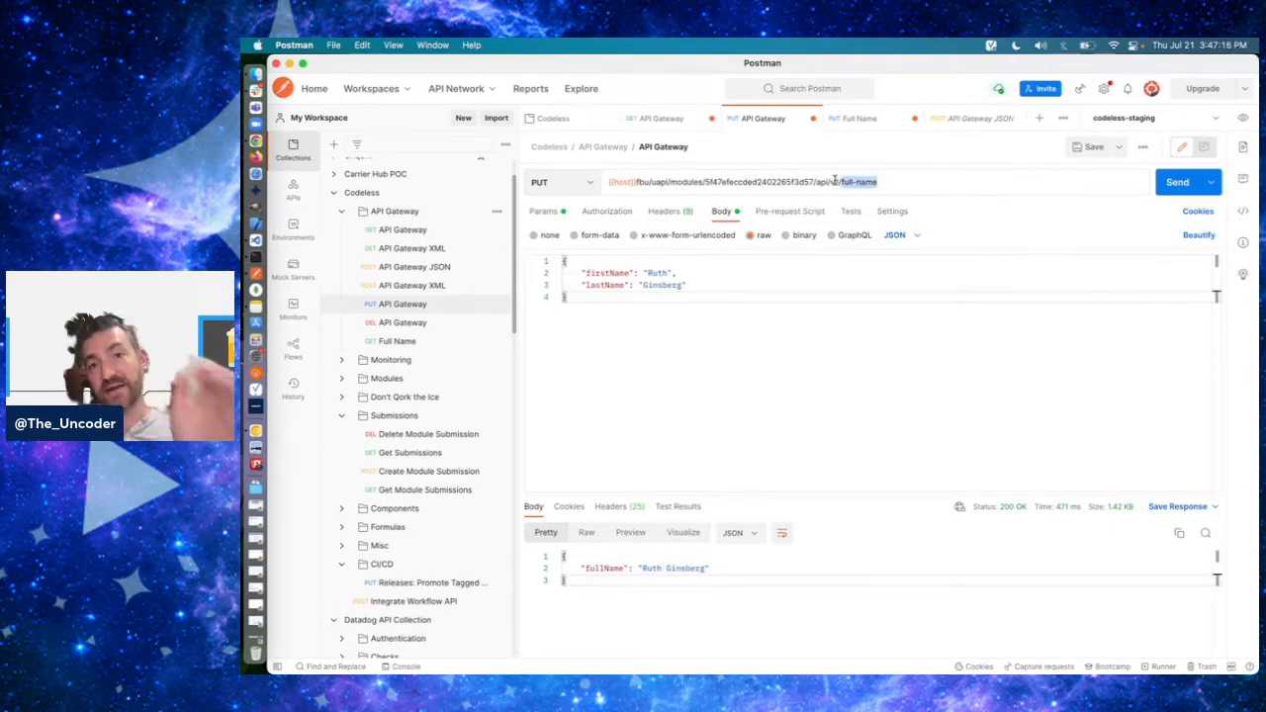
left_click(890, 183)
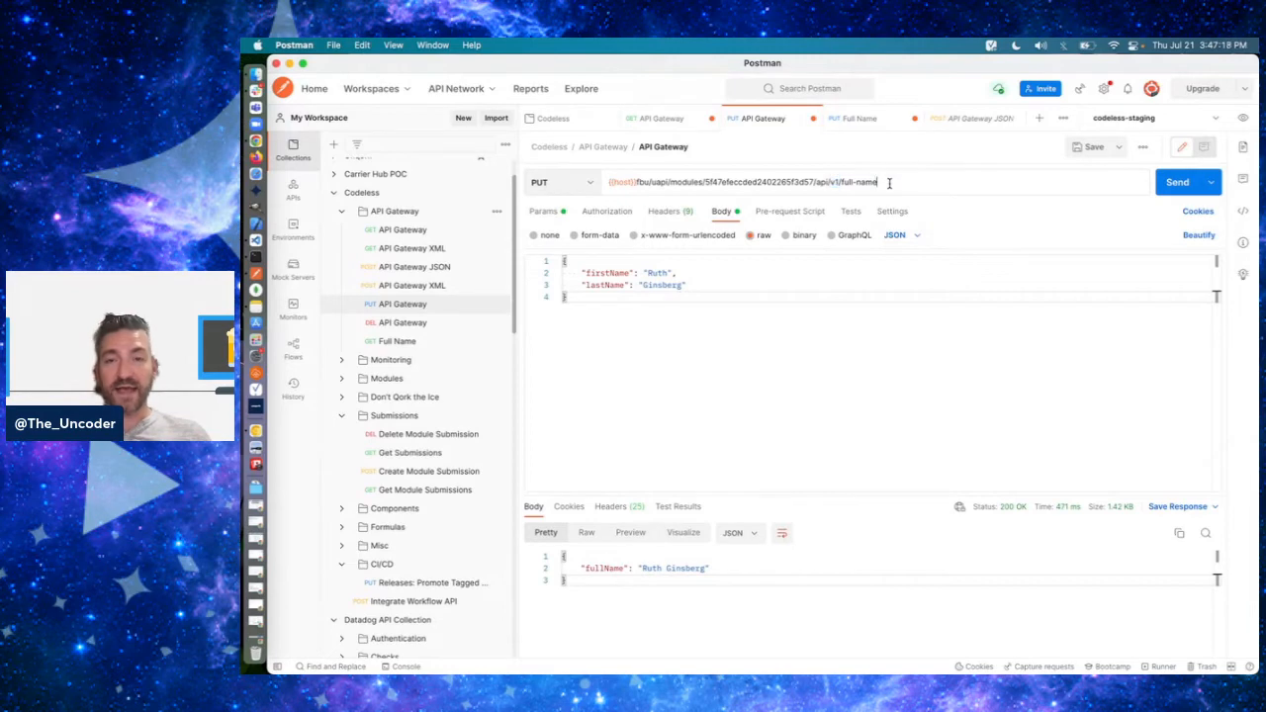
double_click(833, 181)
double_click(841, 183)
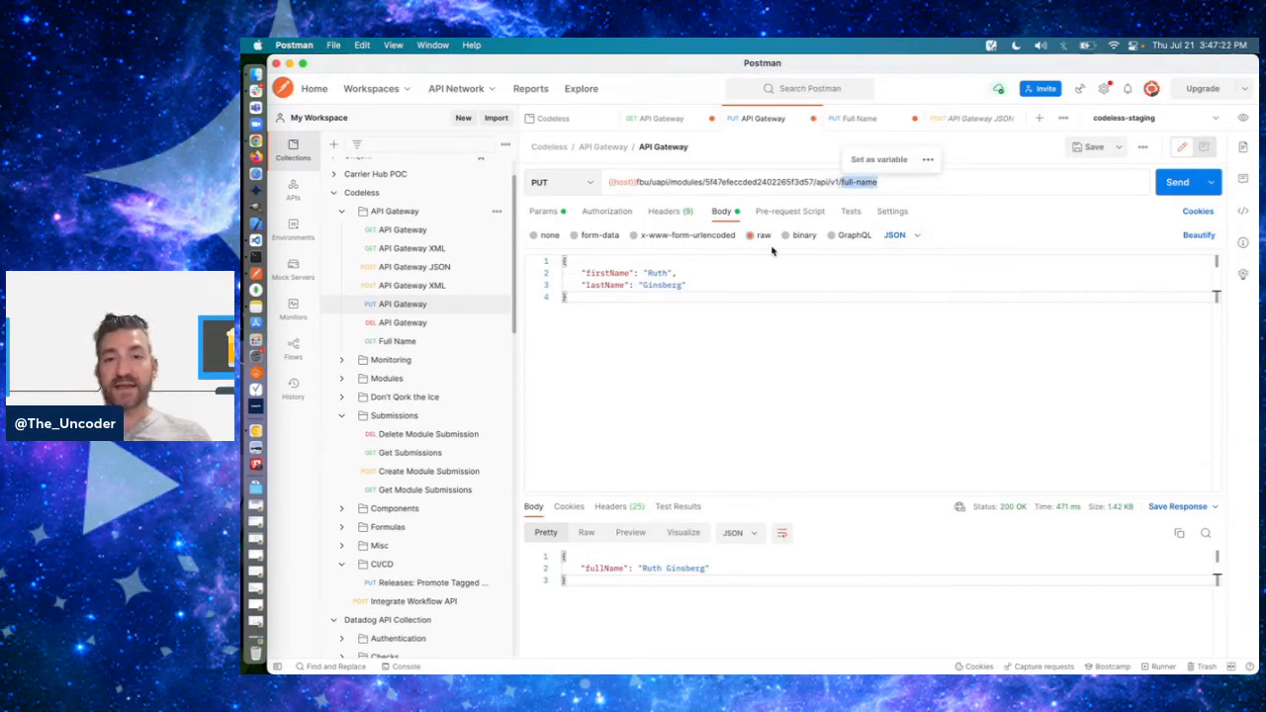
- Compare the PUT request's JSON body with its fullName response by highlighting each in turn
left_click(738, 342)
key("super+a")
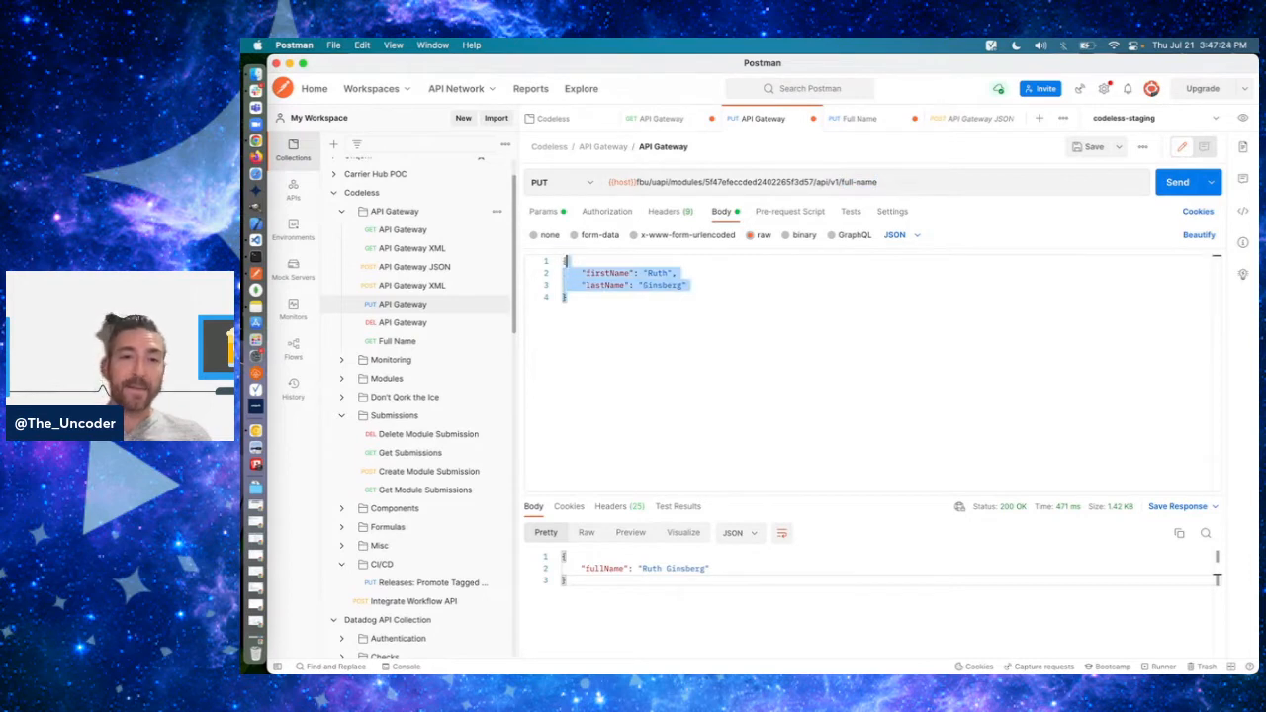
left_click(611, 321)
key("super+a")
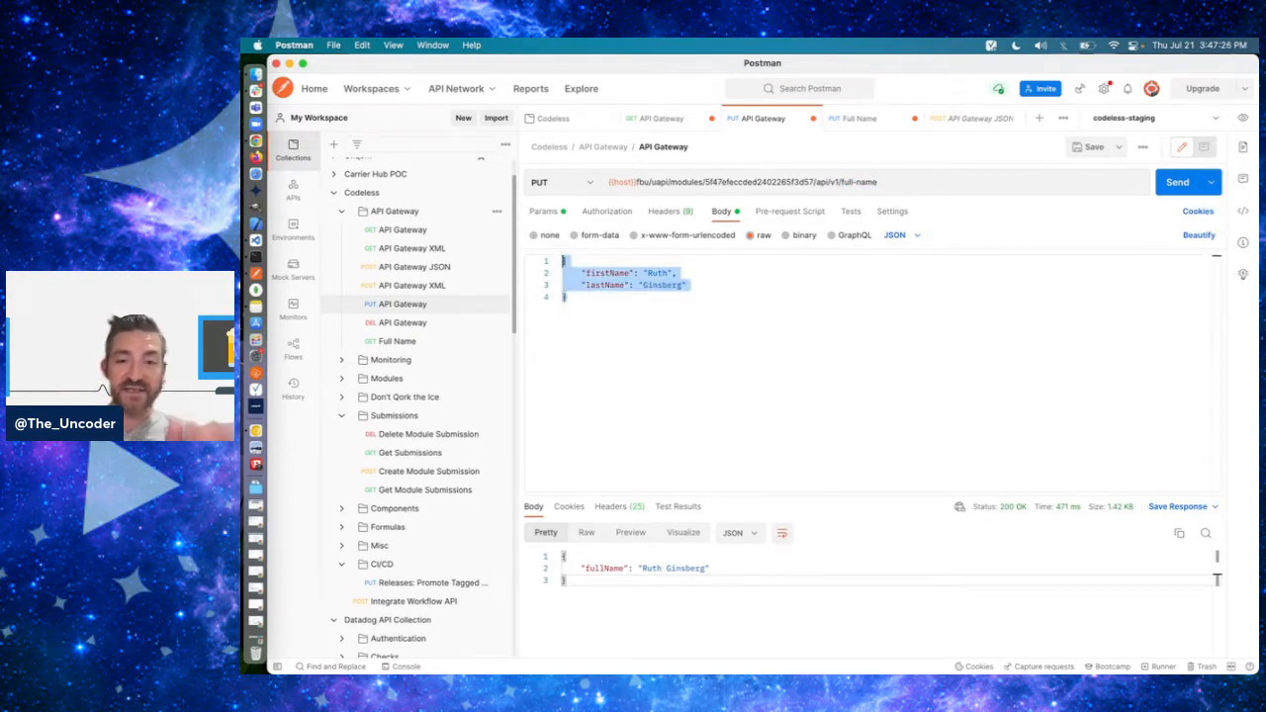
left_click(597, 578)
key("super+a")
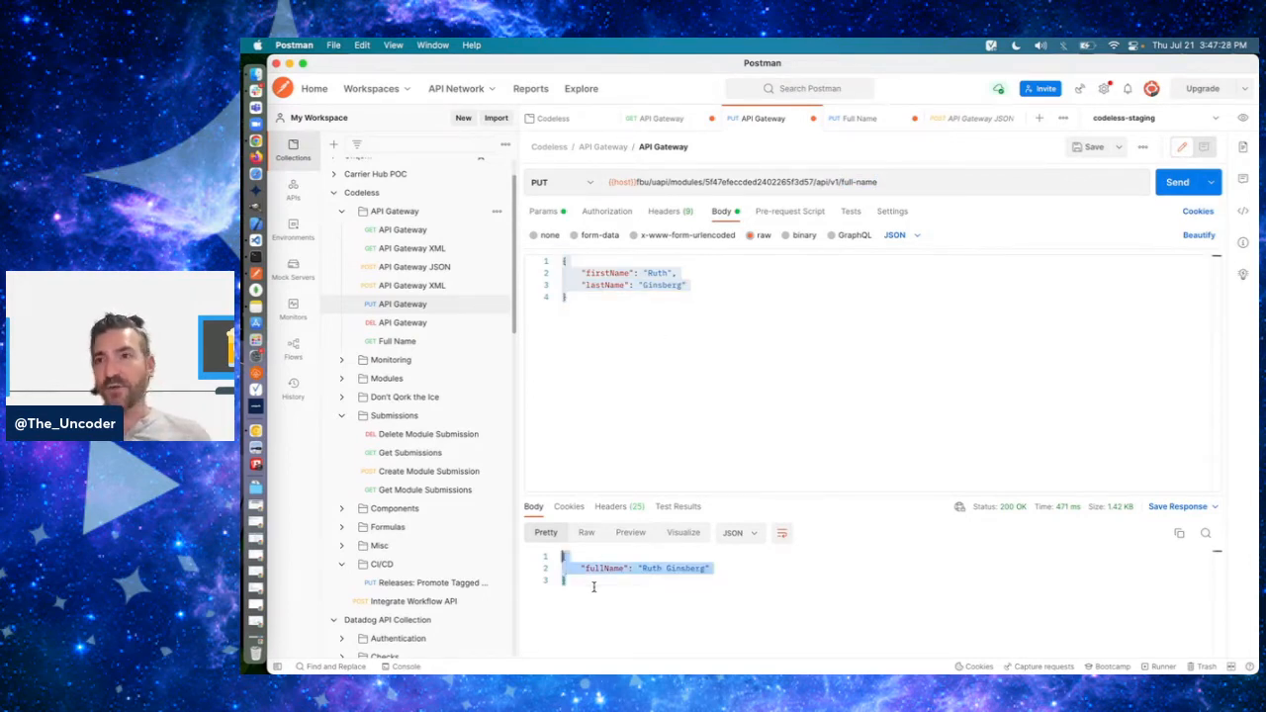
left_click(621, 591)
key("super+a")
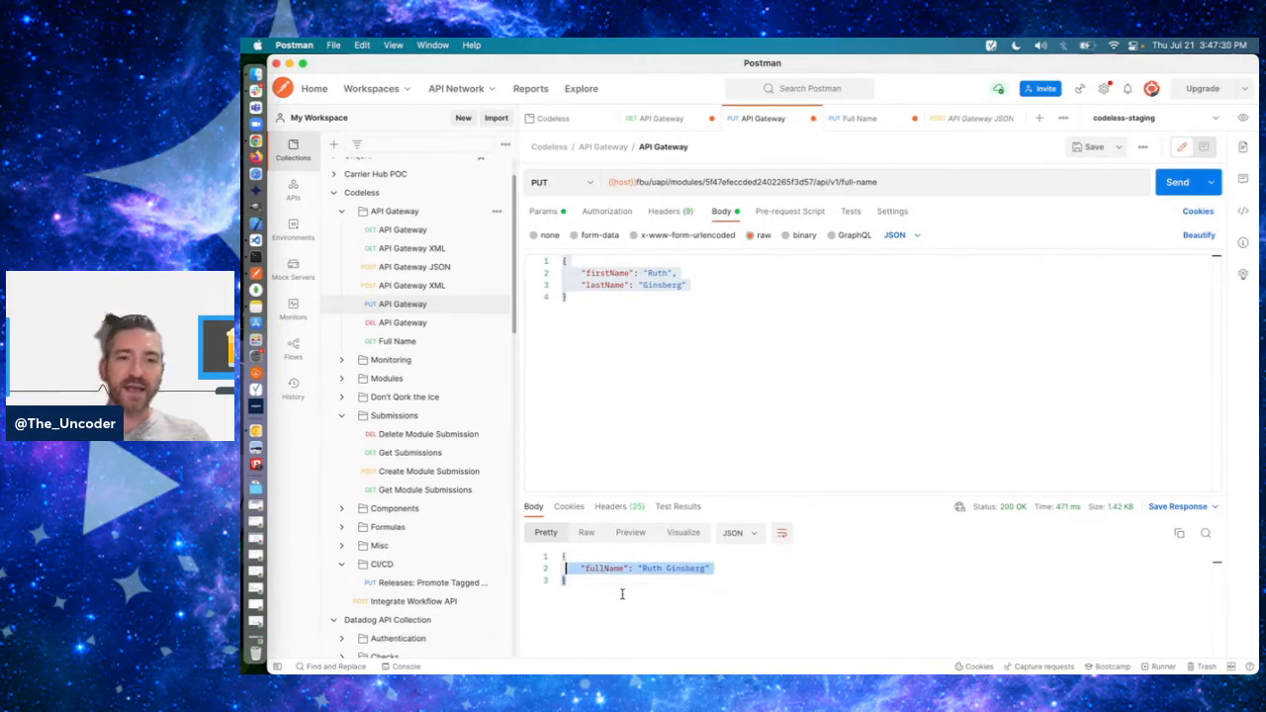
left_click(622, 593)
key("super+a")
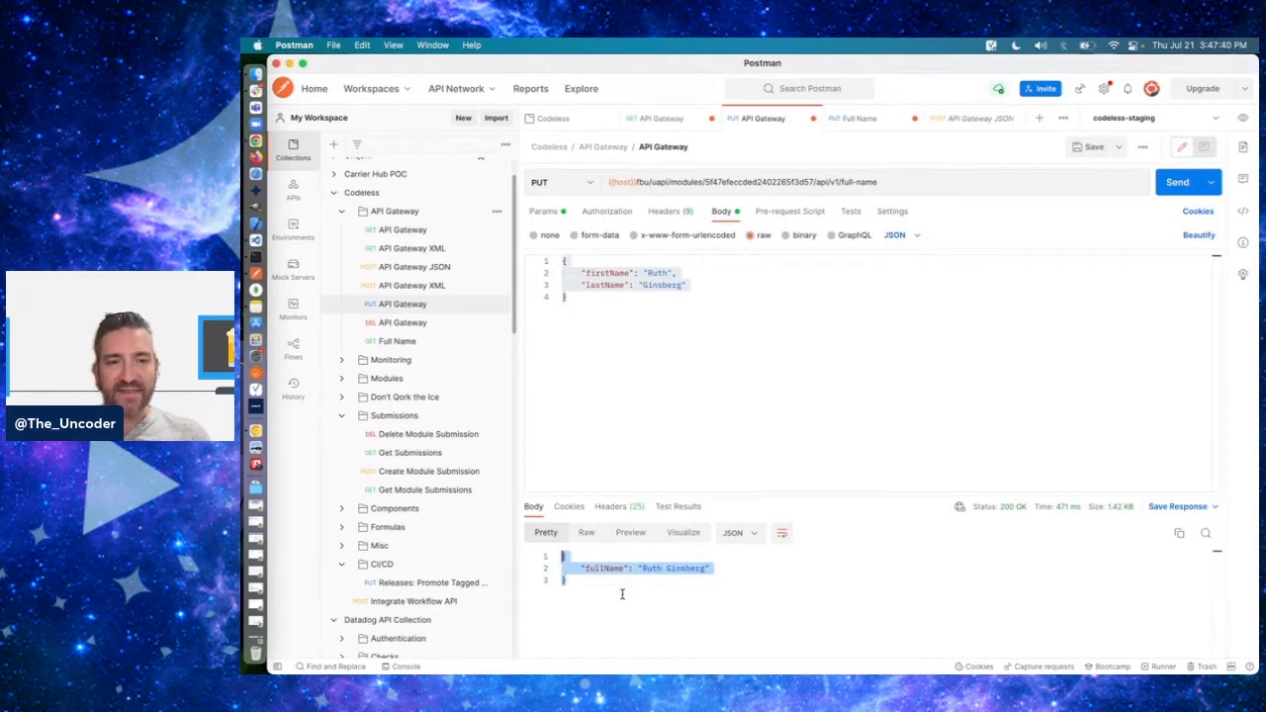
left_click(622, 593)
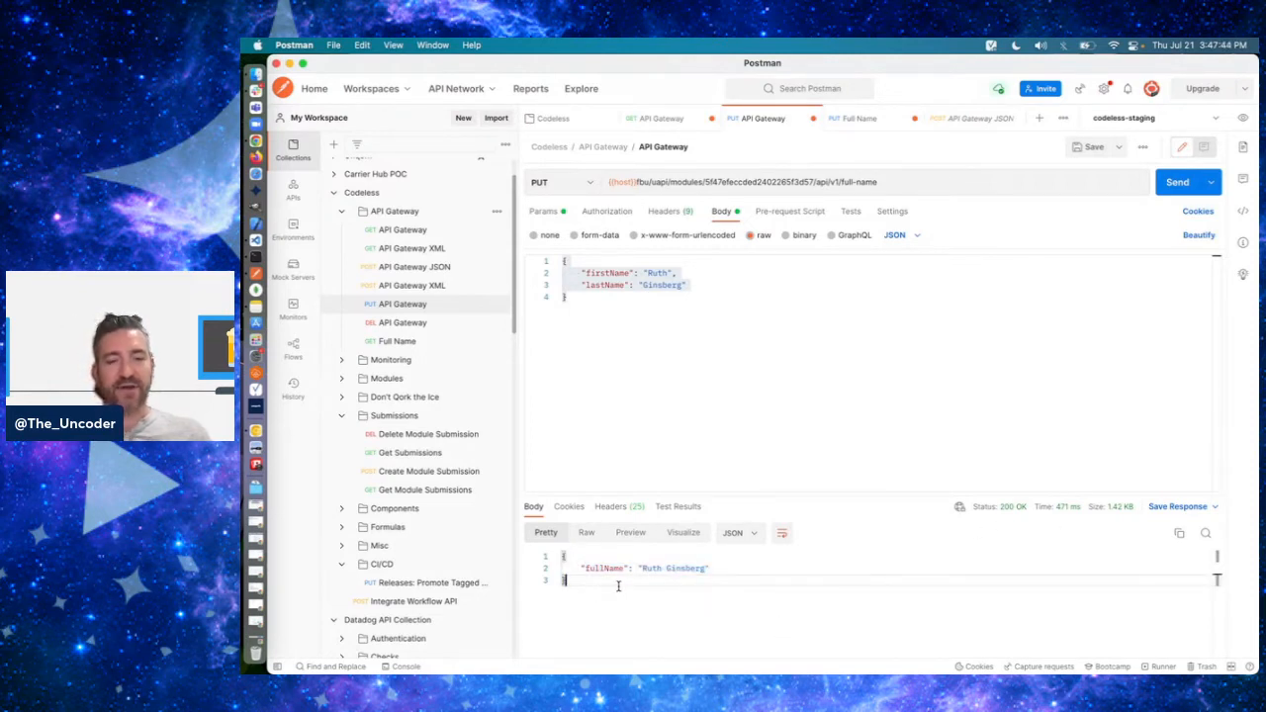
- Switch back to the API Gateway module in Chrome and examine panelResponse and the rules in panelError
key("super+Tab")
key("super+shift+Tab")
key("super+Tab")
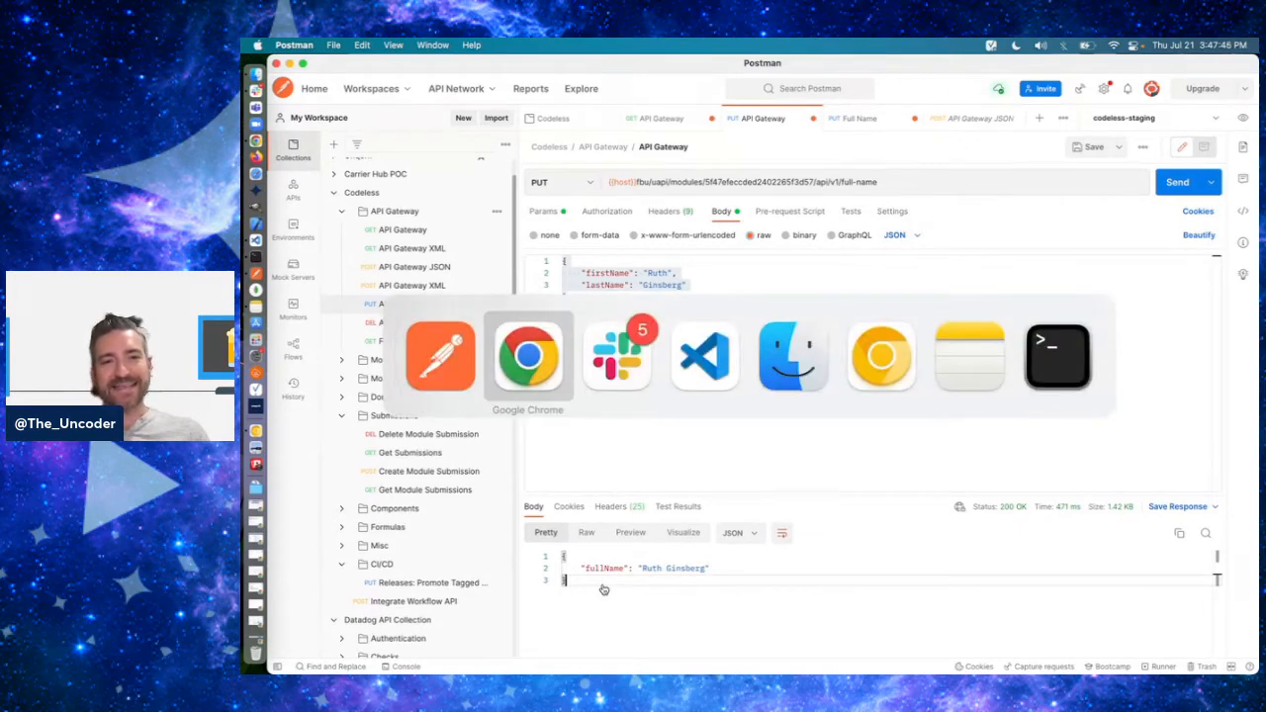
scroll(723, 455, "down", 5)
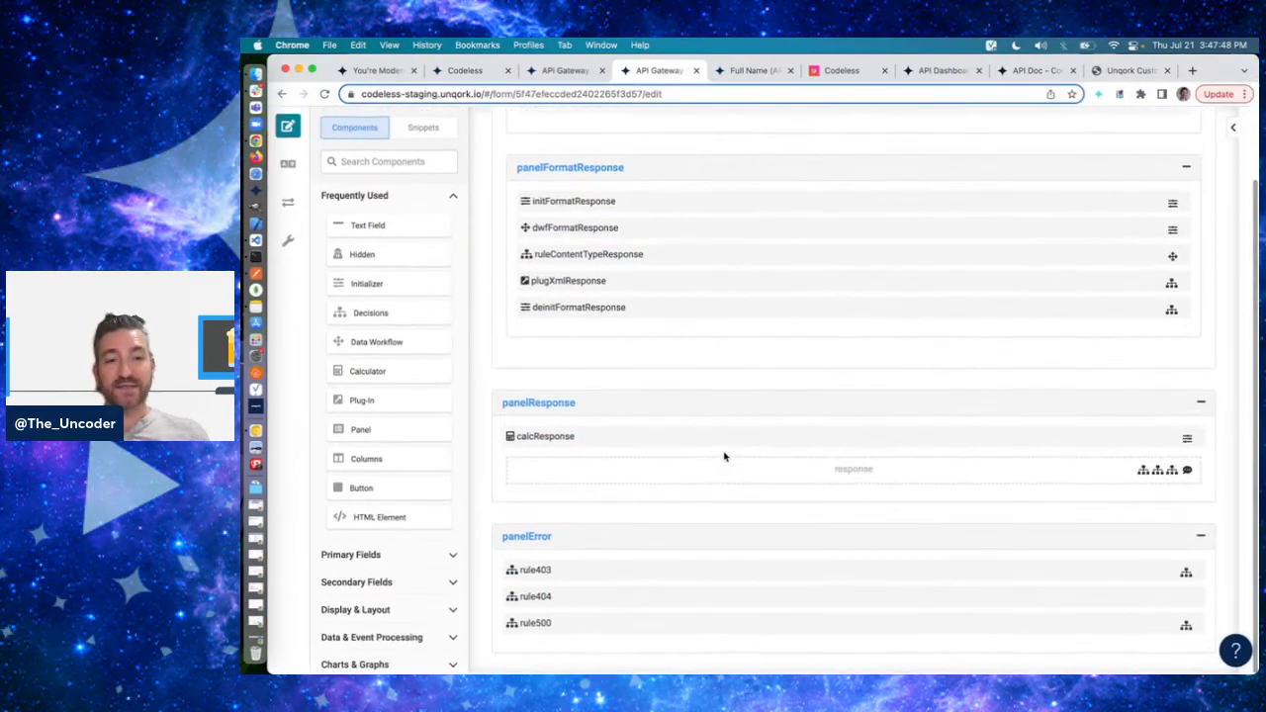
mouse_move(723, 456)
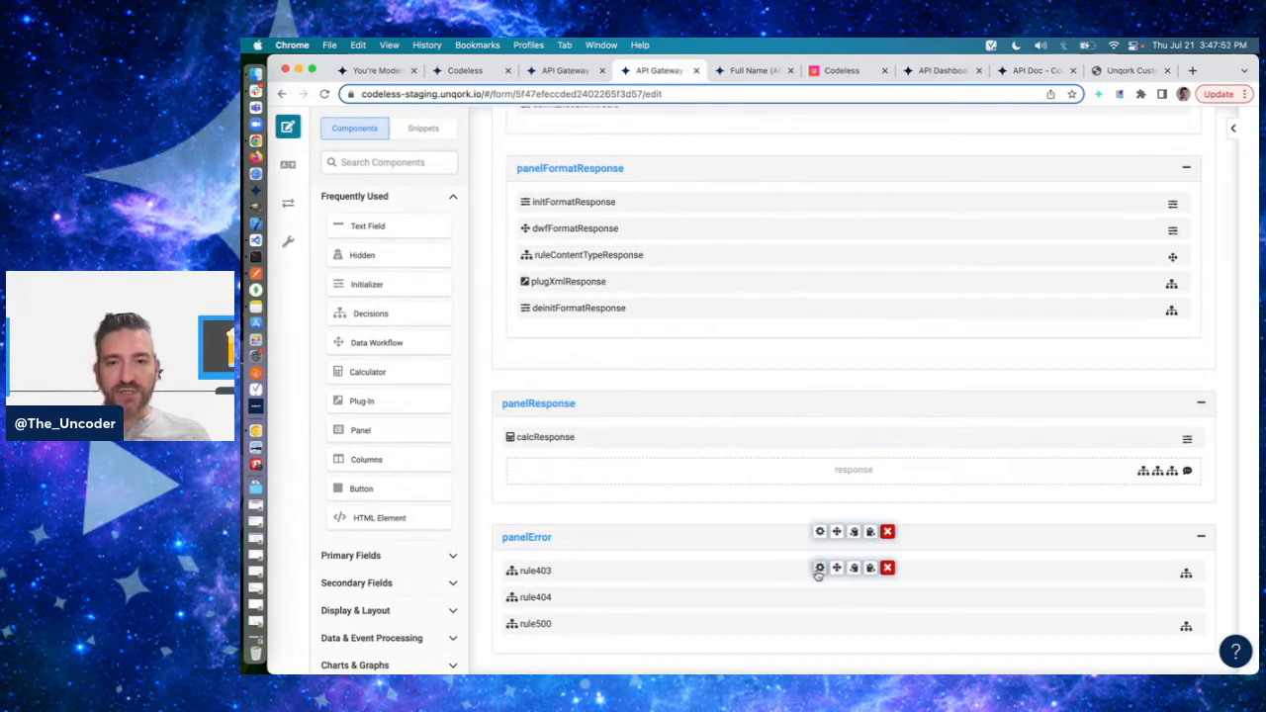
- Examine rule403's outputs and its response code and response body values, and close its settings without saving
left_click(820, 571)
scroll(893, 438, "down", 5)
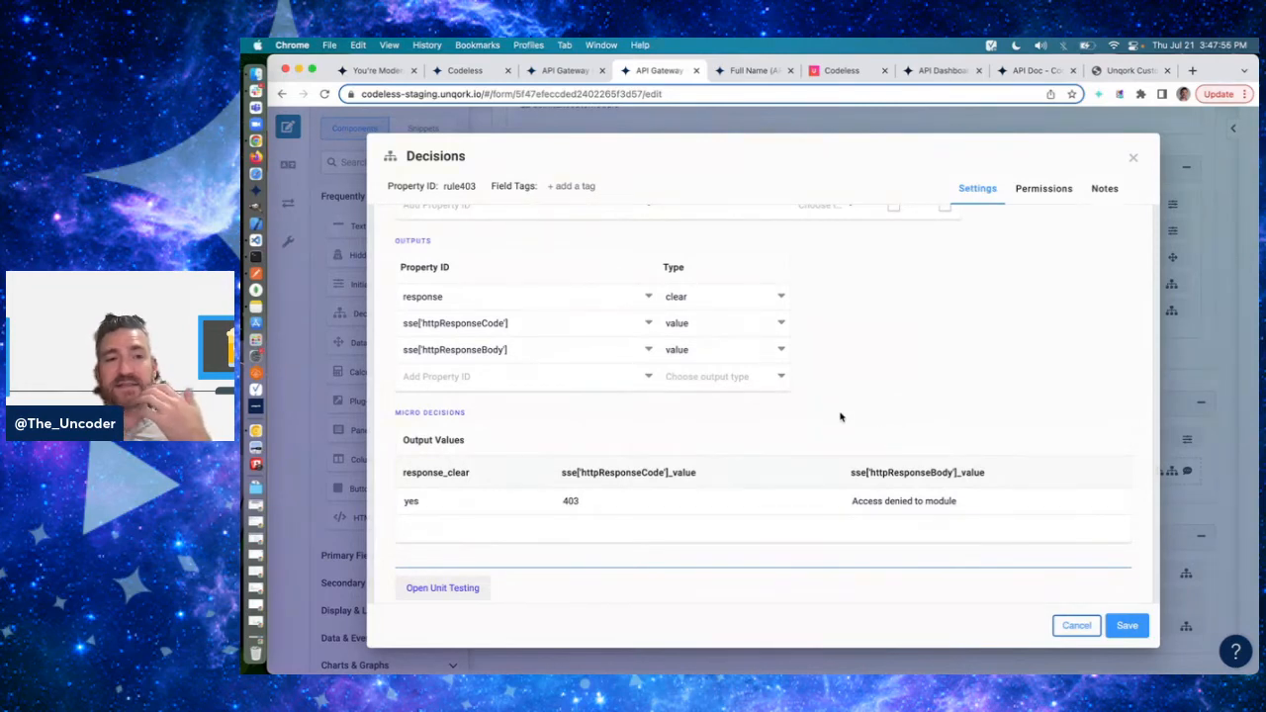
scroll(840, 416, "up", 2)
scroll(882, 449, "down", 1)
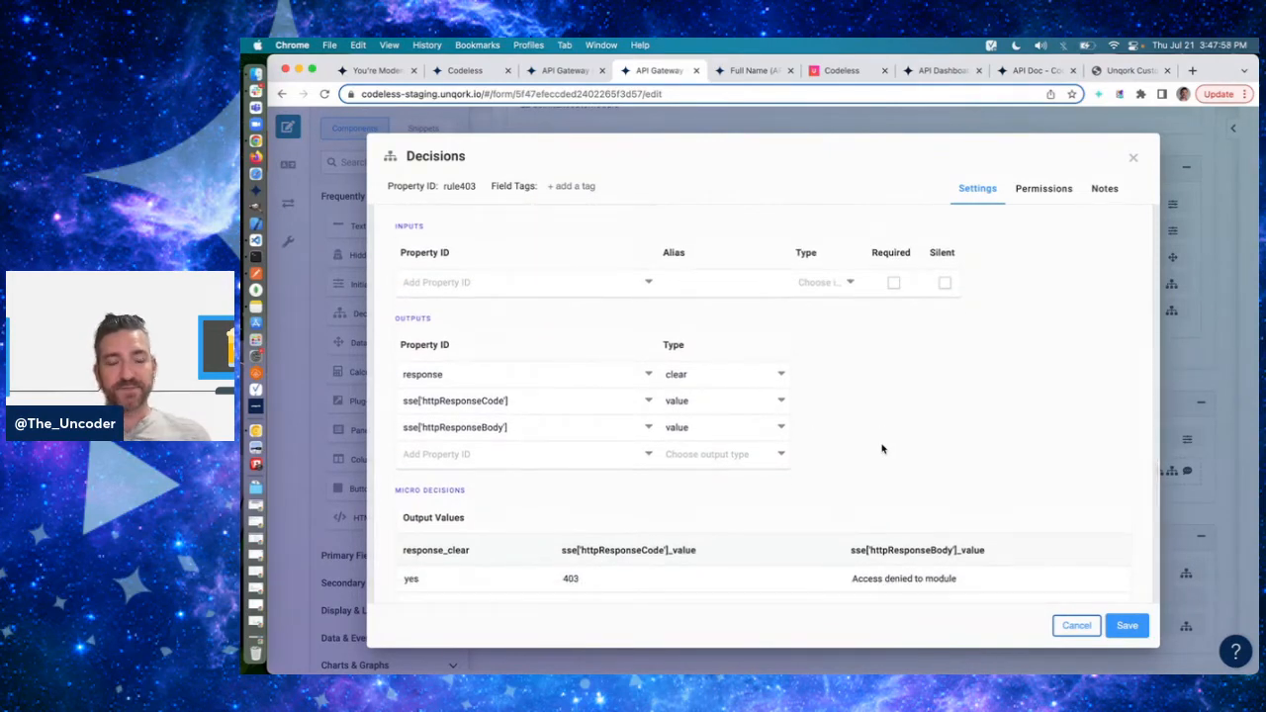
left_click(510, 427)
left_click(1078, 625)
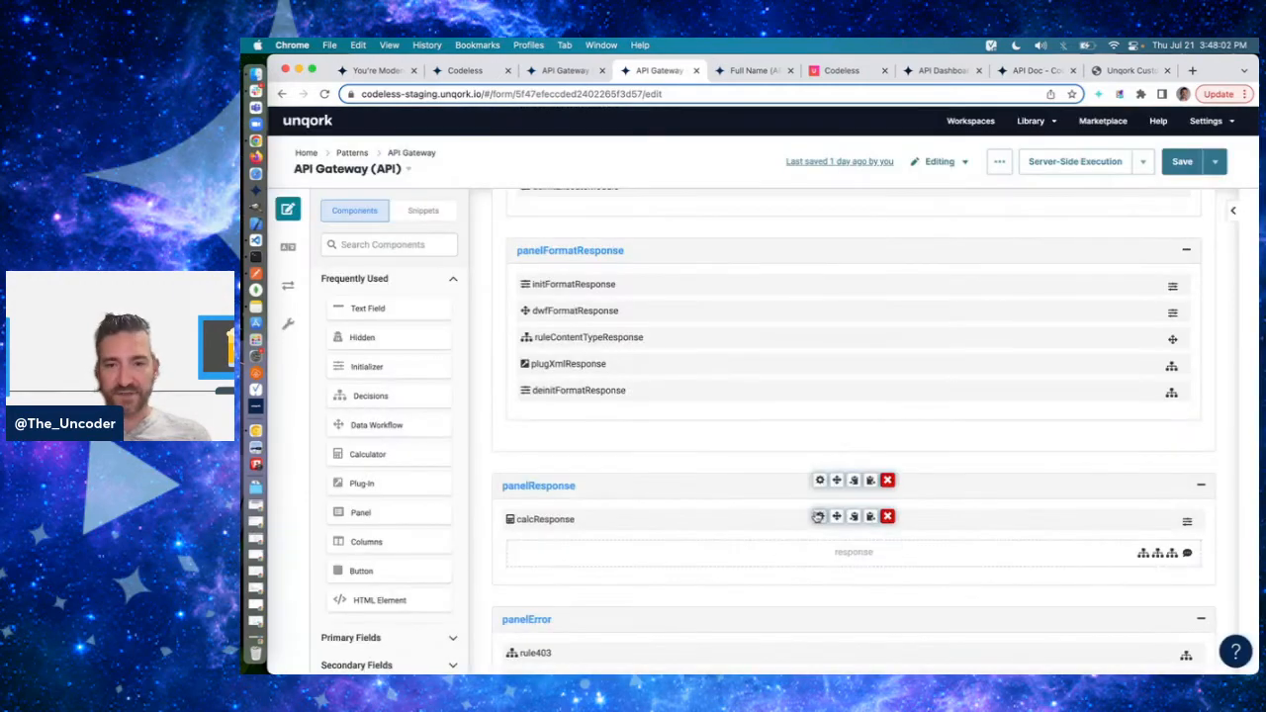
- Inspect the moduleResponse input and sse.httpResponseBody output of calcResponse in panelResponse, and close its settings
scroll(831, 495, "down", 2)
left_click(852, 439)
scroll(904, 389, "down", 4)
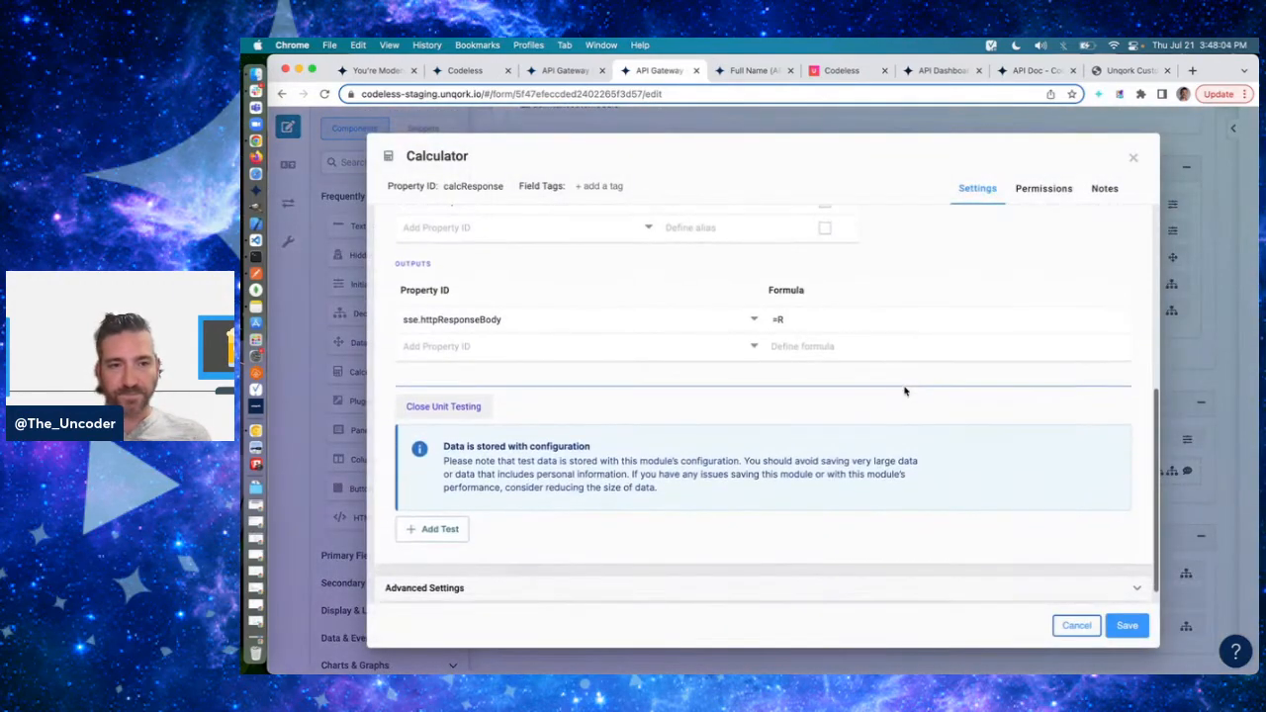
scroll(907, 391, "up", 2)
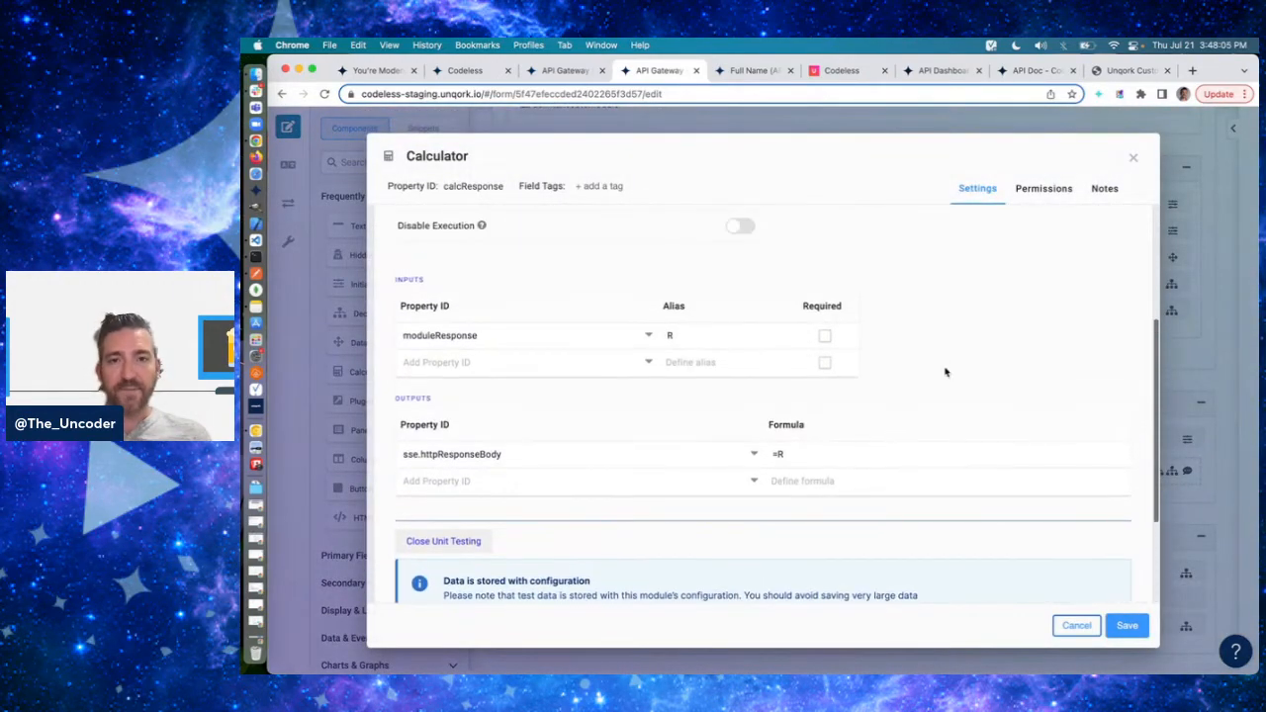
left_click(446, 342)
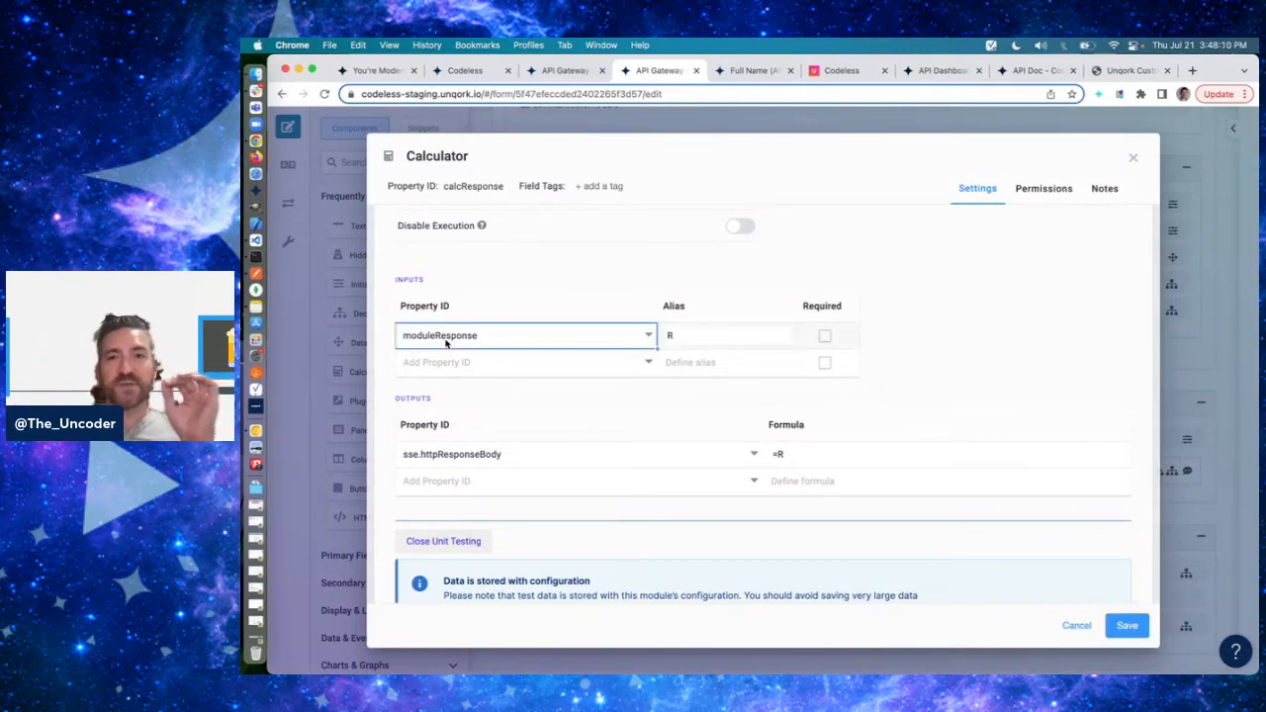
left_click(1132, 157)
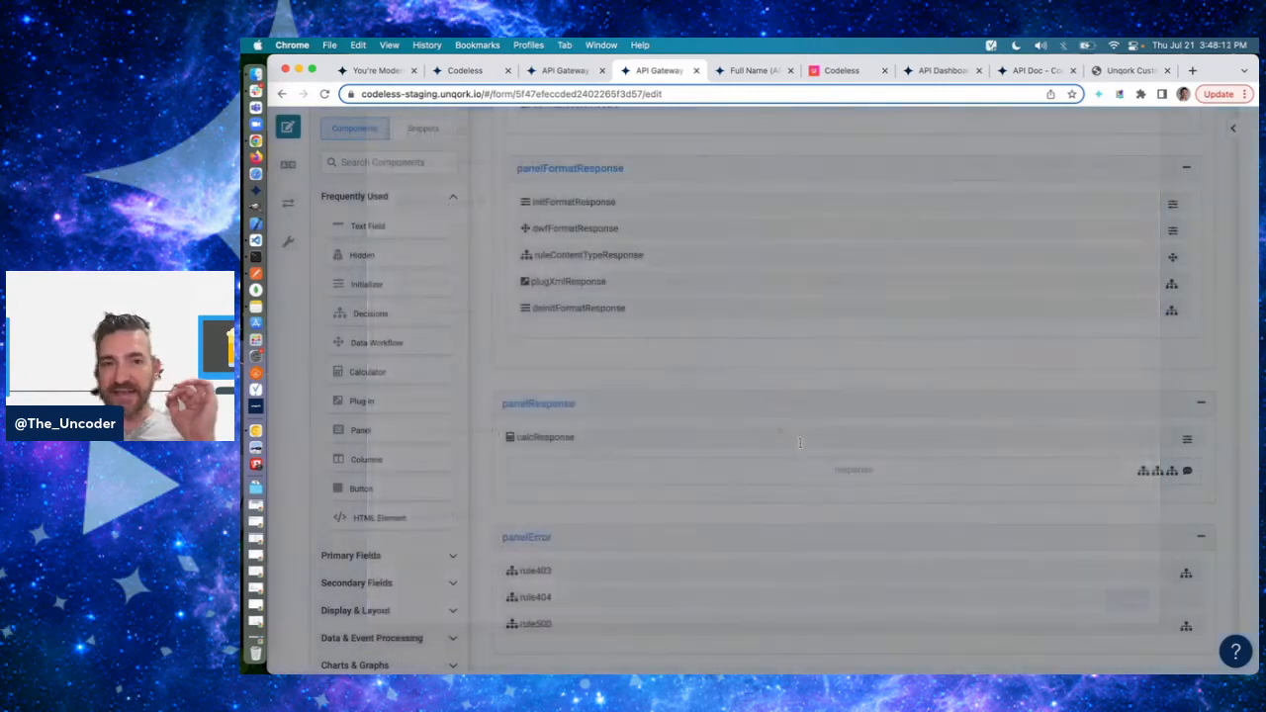
- Examine the input and output mappings of plugExecuteModule in panelExecuteModule, and close its settings without saving
scroll(836, 390, "up", 5)
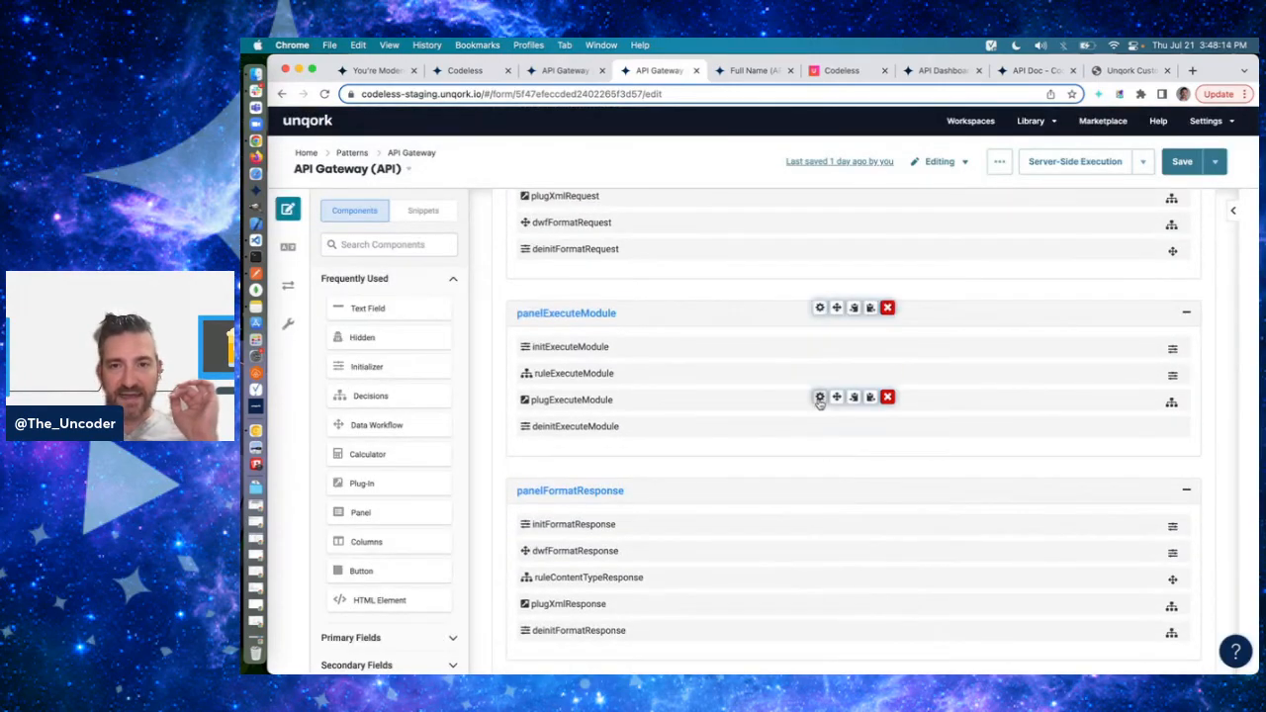
scroll(820, 395, "down", 2)
double_click(820, 404)
scroll(821, 403, "down", 6)
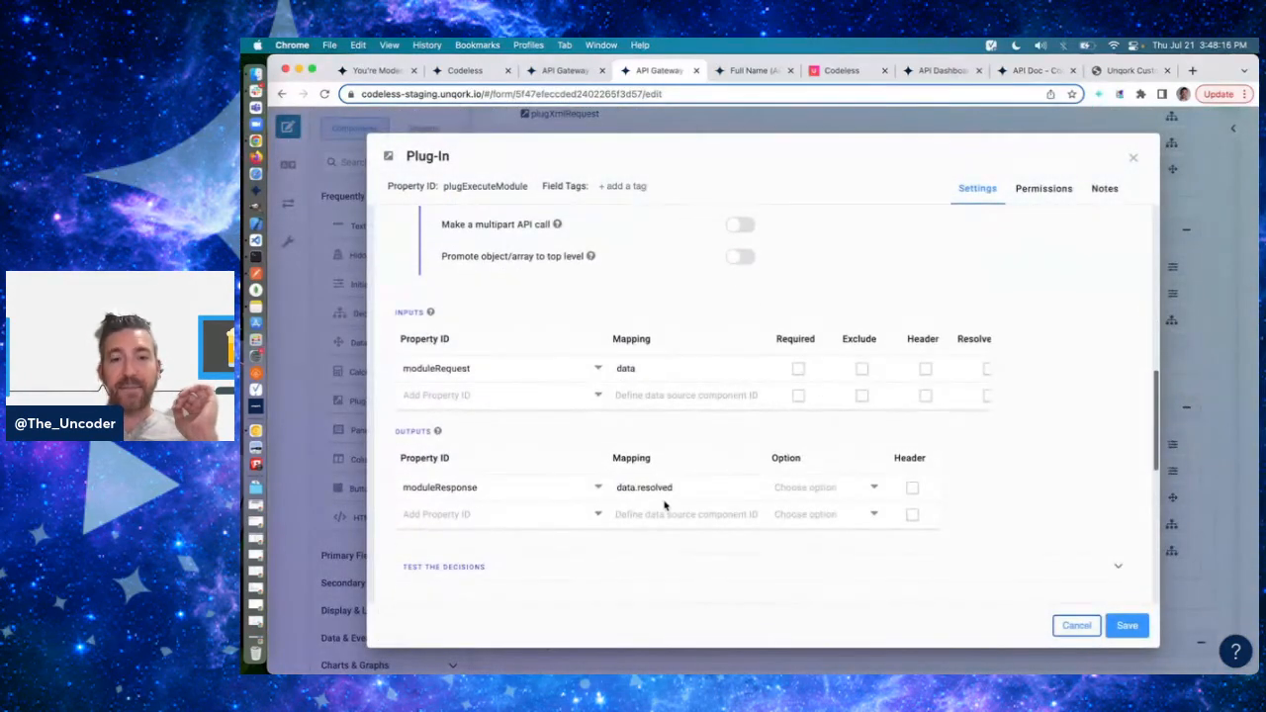
left_click(1077, 625)
scroll(771, 440, "down", 3)
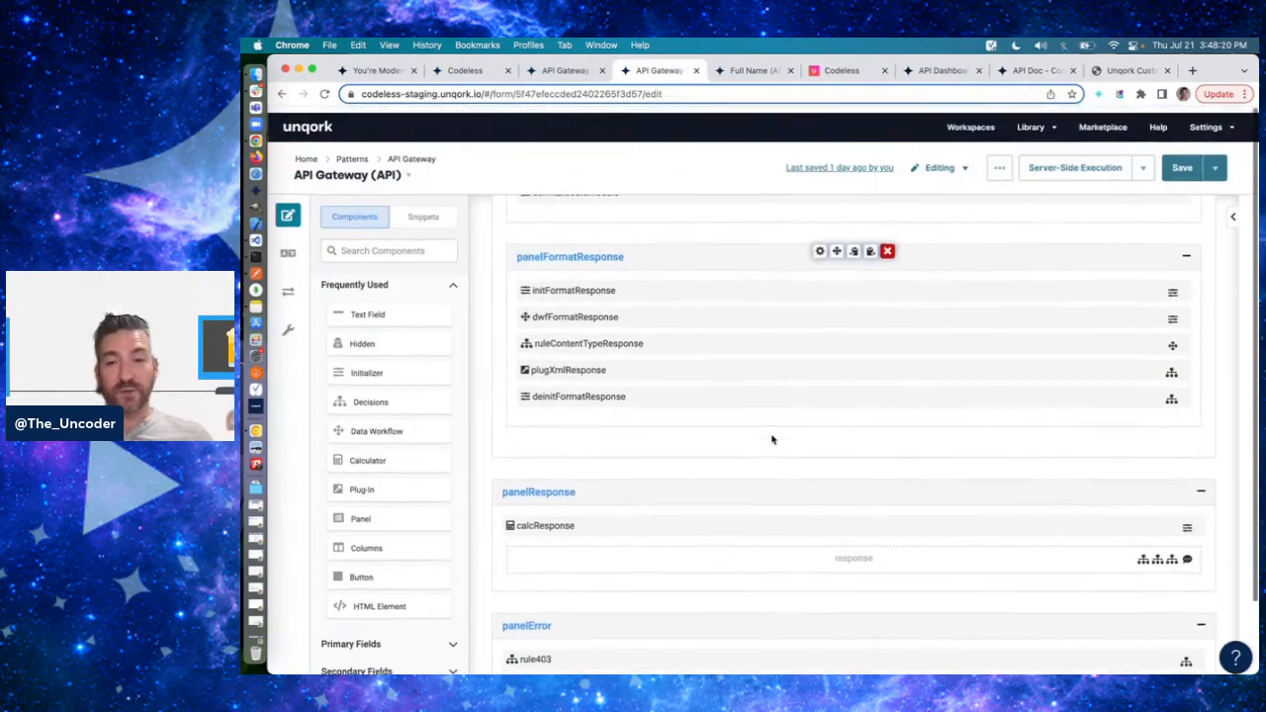
- Review the settings of the hidden moduleResponse component above deinitGetModule, and close them without saving
scroll(772, 440, "up", 3)
scroll(773, 439, "up", 5)
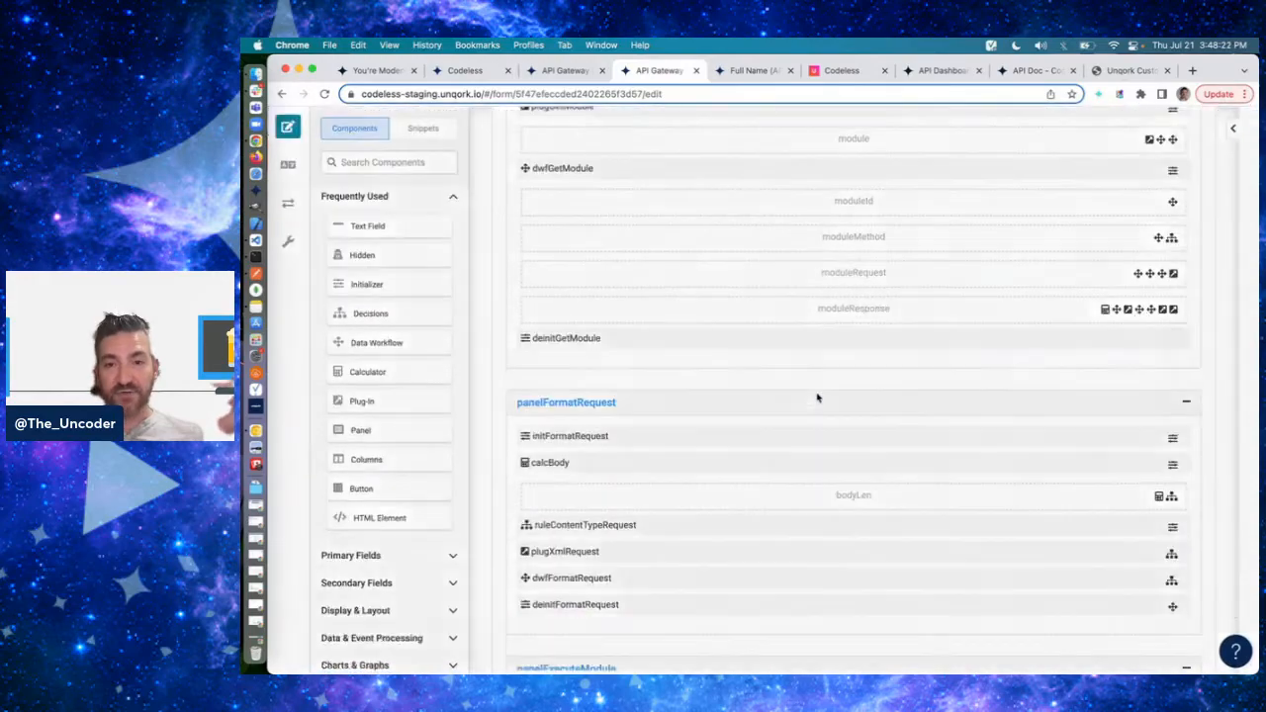
left_click(841, 310)
scroll(856, 538, "down", 3)
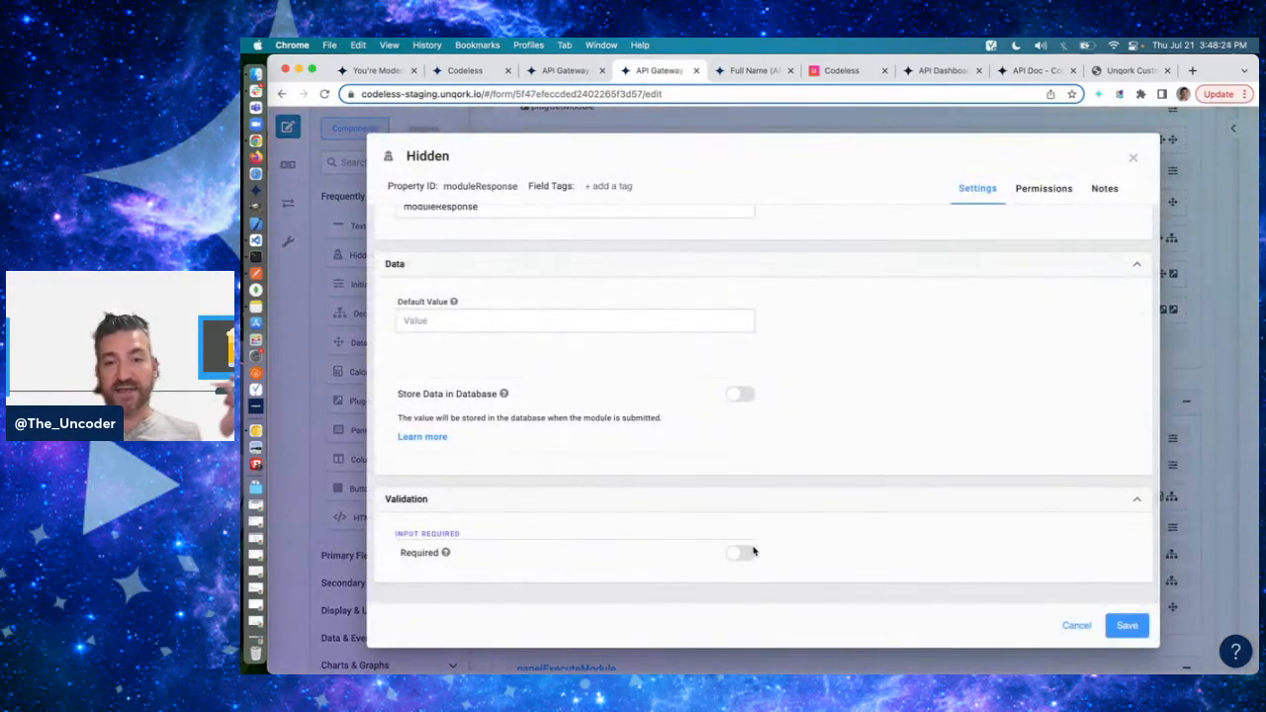
left_click(1078, 627)
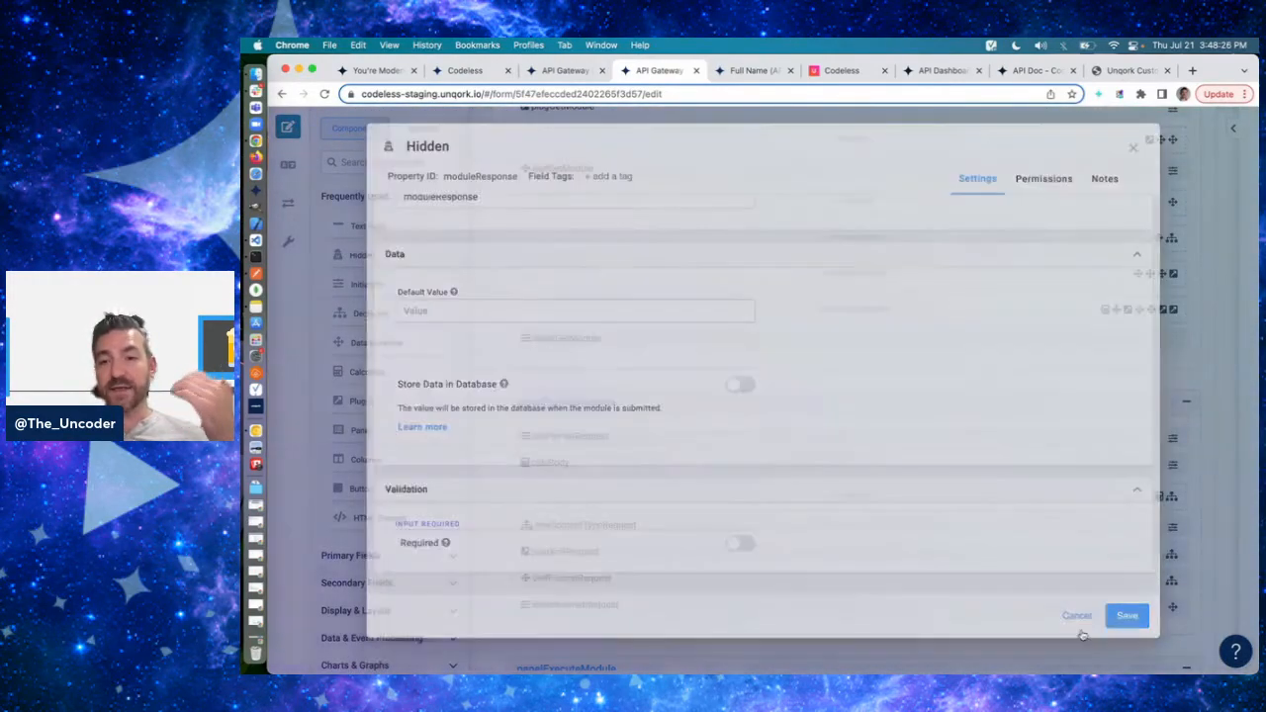
- Switch to Postman and select the full JSON response of the PUT API Gateway request
key("super+Tab")
key("super+shift+Tab")
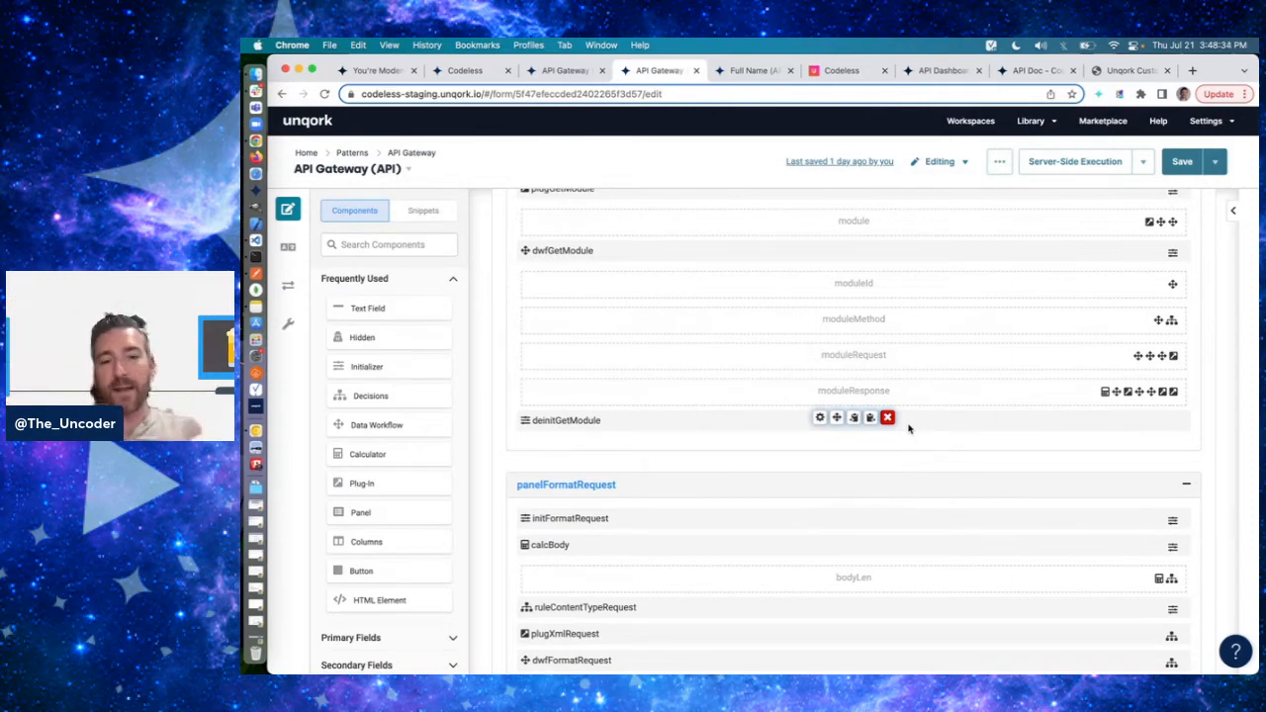
key("super+Tab")
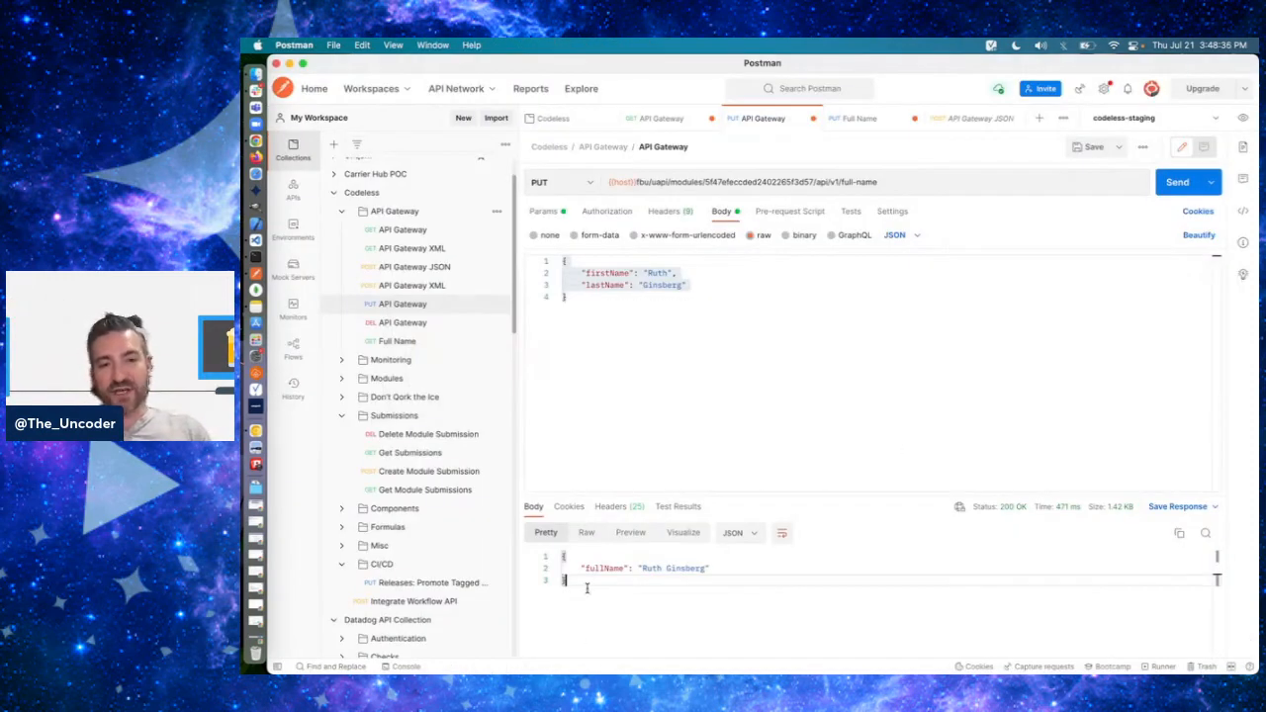
key("super+a")
key("Left")
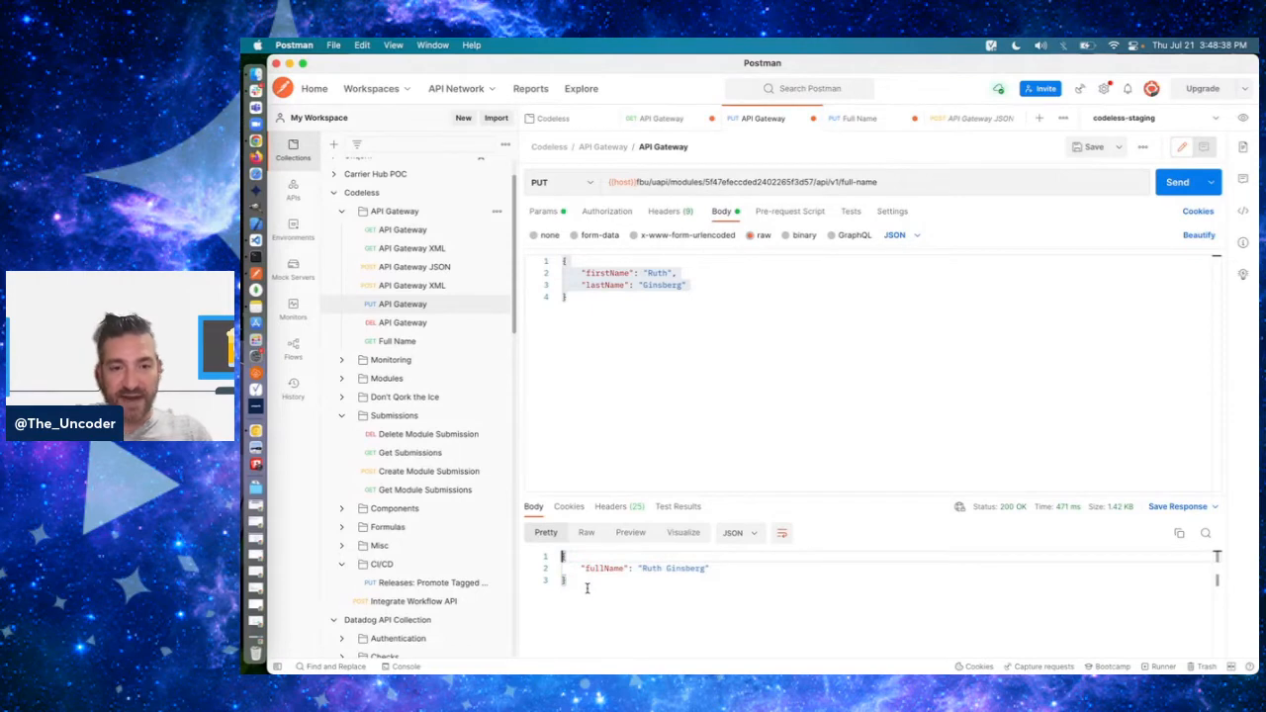
- Wrap the PUT request's JSON body in an outer object with the key "moduleResponse"
key("Left")
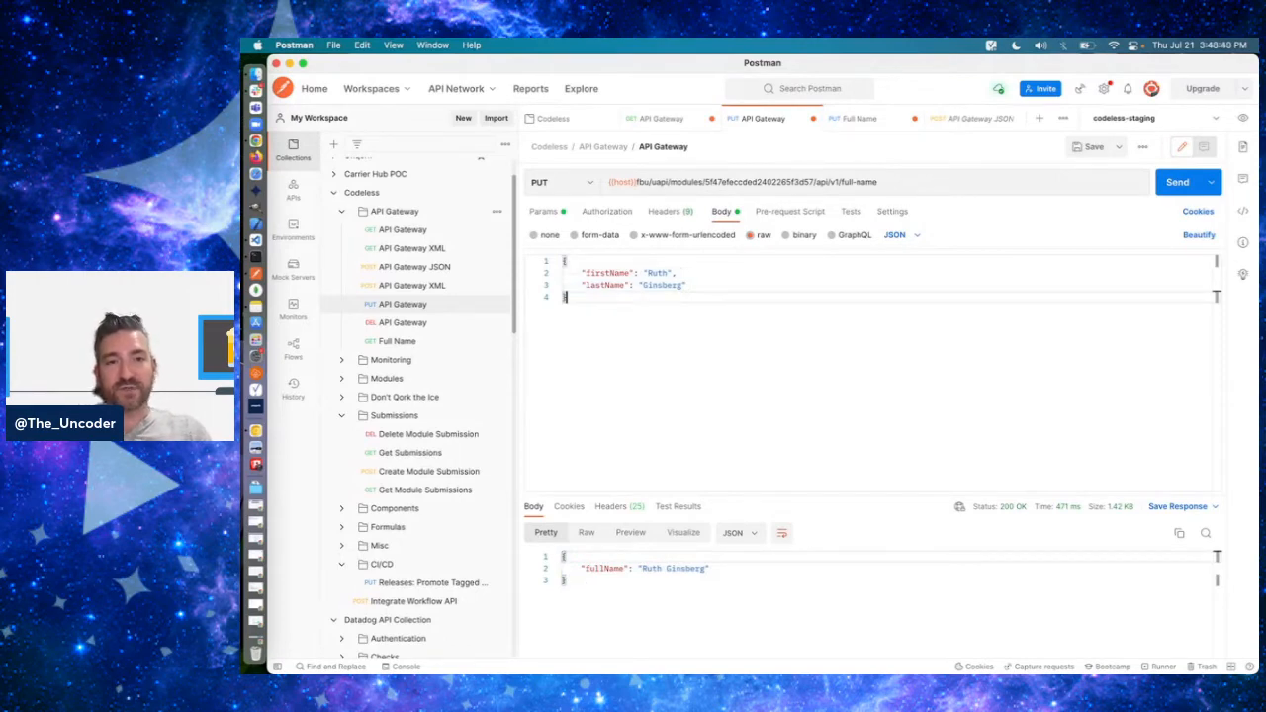
key("Right")
type("\"mod")
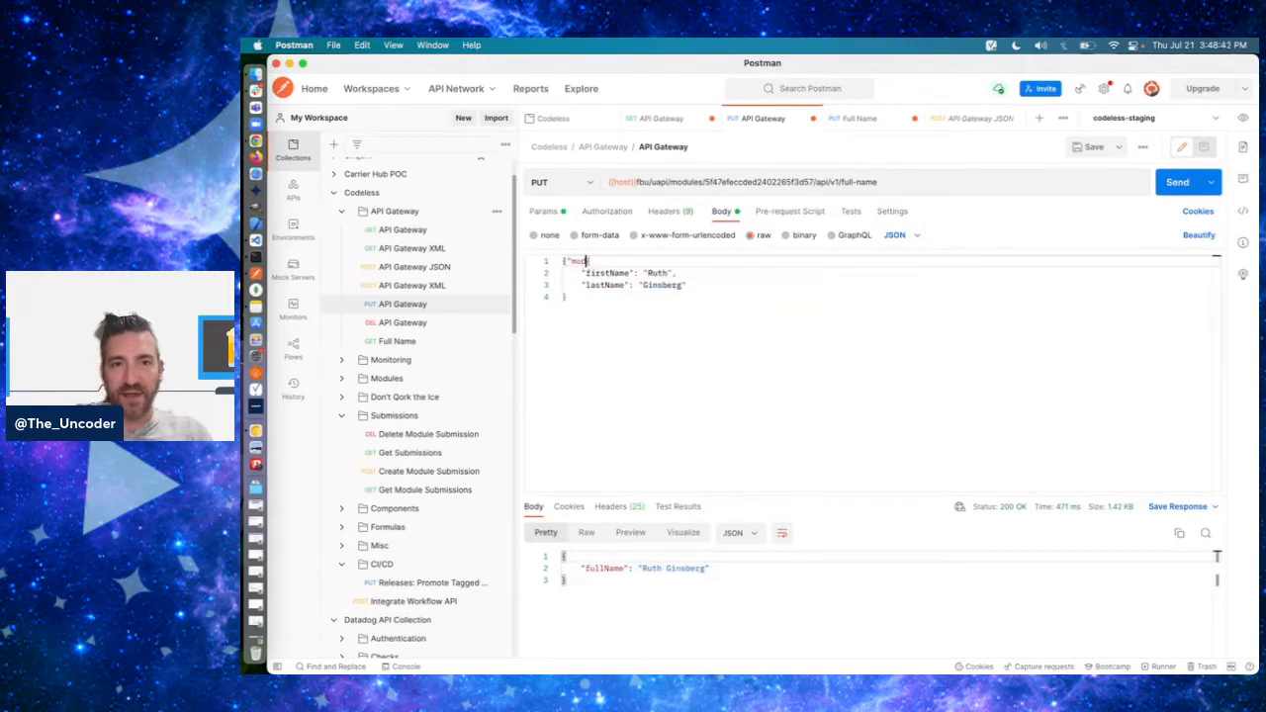
type("ulesResponse\":")
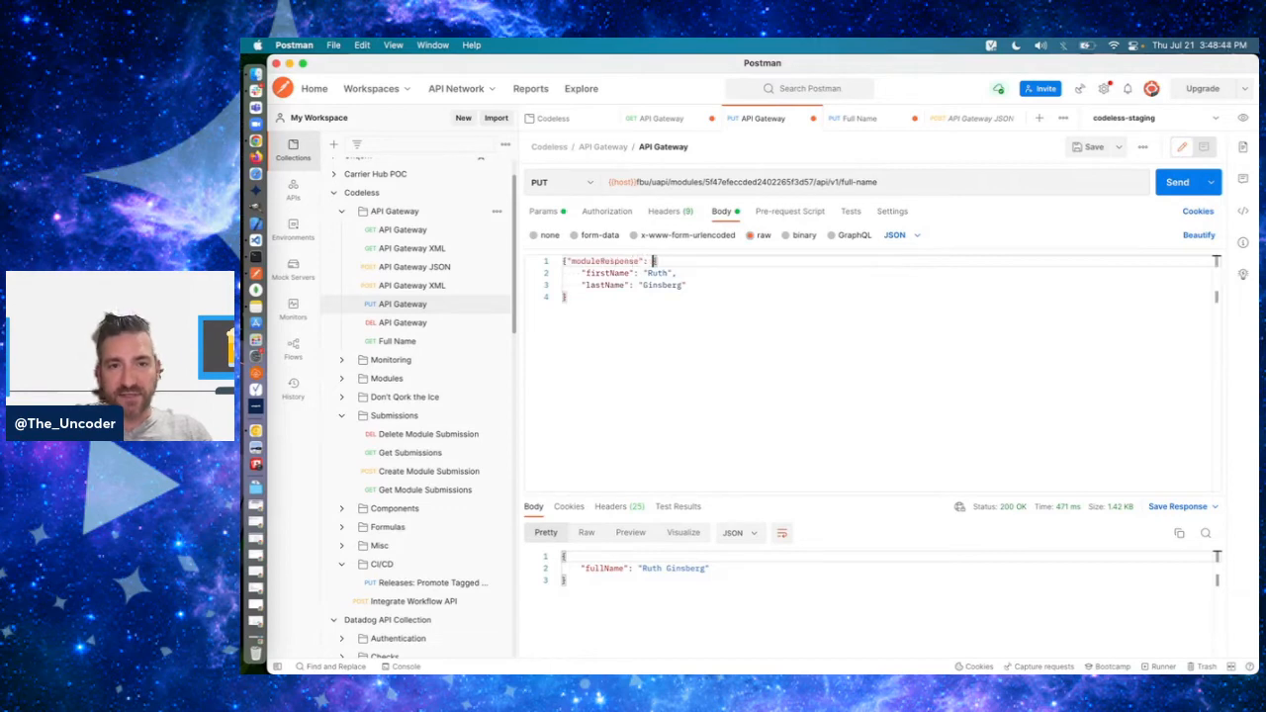
key("Down")
key("Down")
key("Down")
type("}")
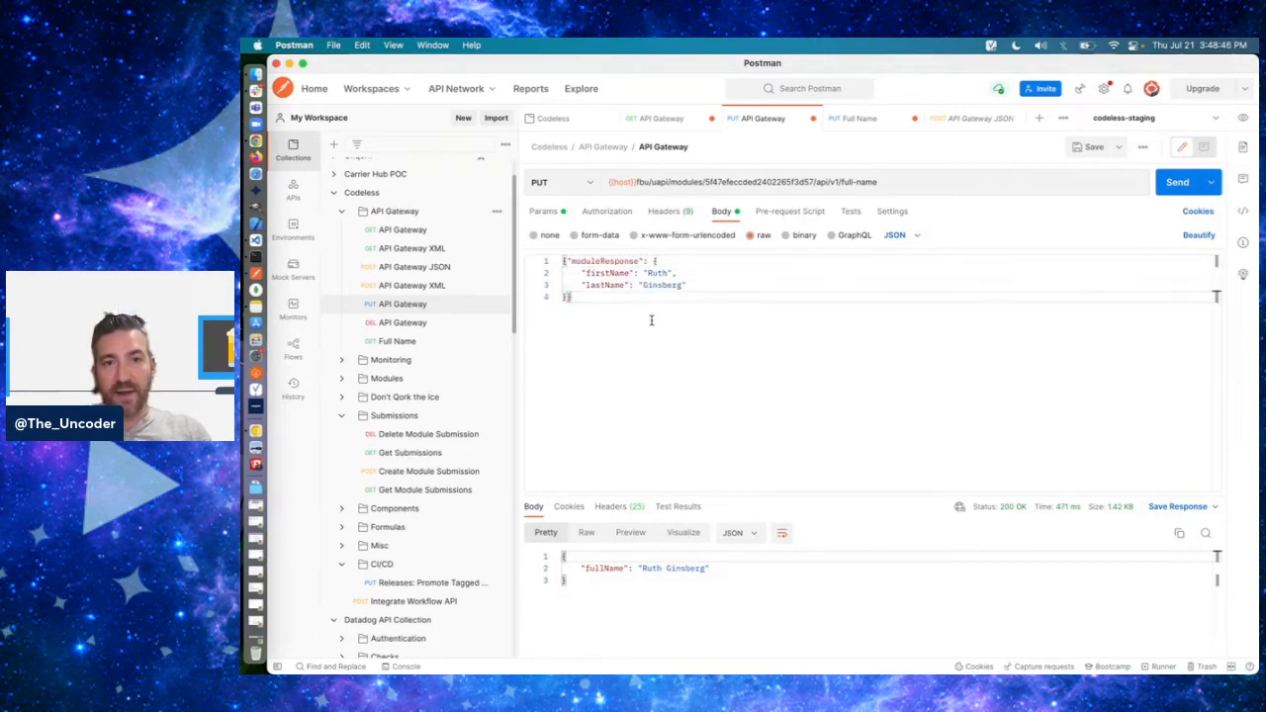
- Undo the moduleResponse wrapper edits in the PUT request's JSON body
key("super+z")
key("super+z")
key("super+z")
key("super+z")
key("super+z")
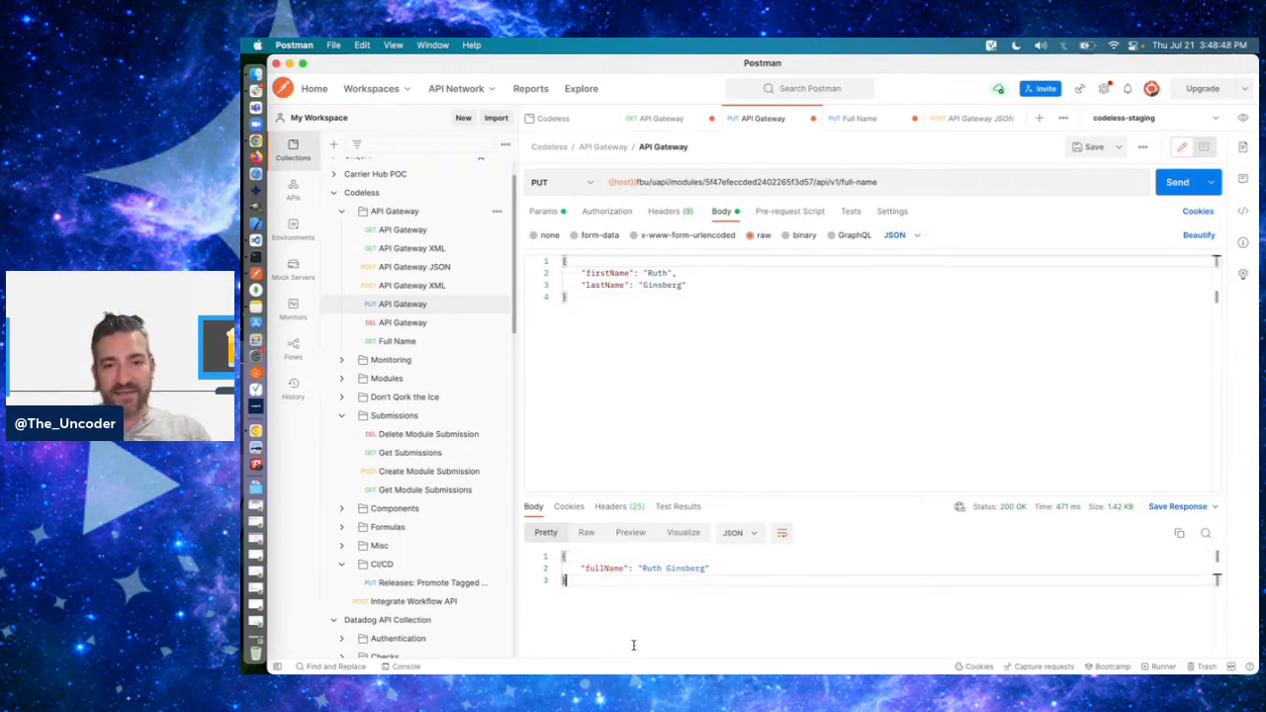
- Switch back to the API Gateway module in Chrome and examine calcResponse's input alias, output property and formula, closing it without saving
key("super+Tab")
scroll(838, 467, "down", 5)
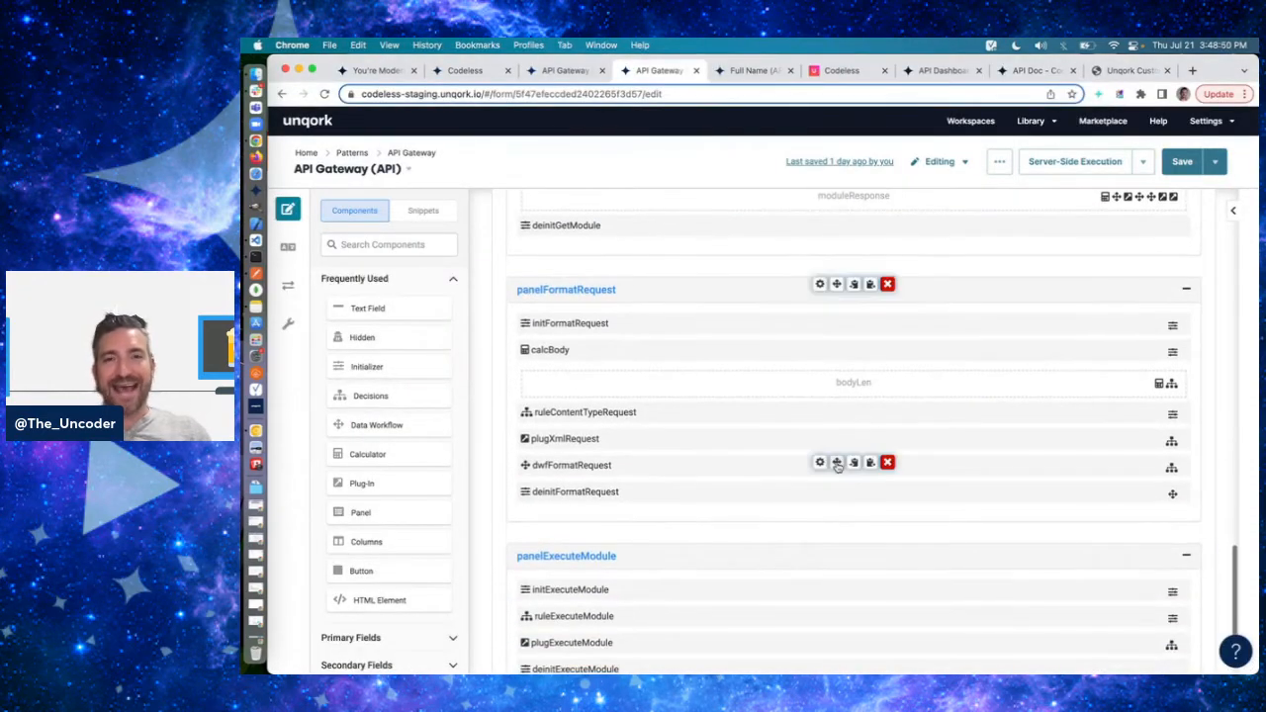
scroll(837, 467, "down", 8)
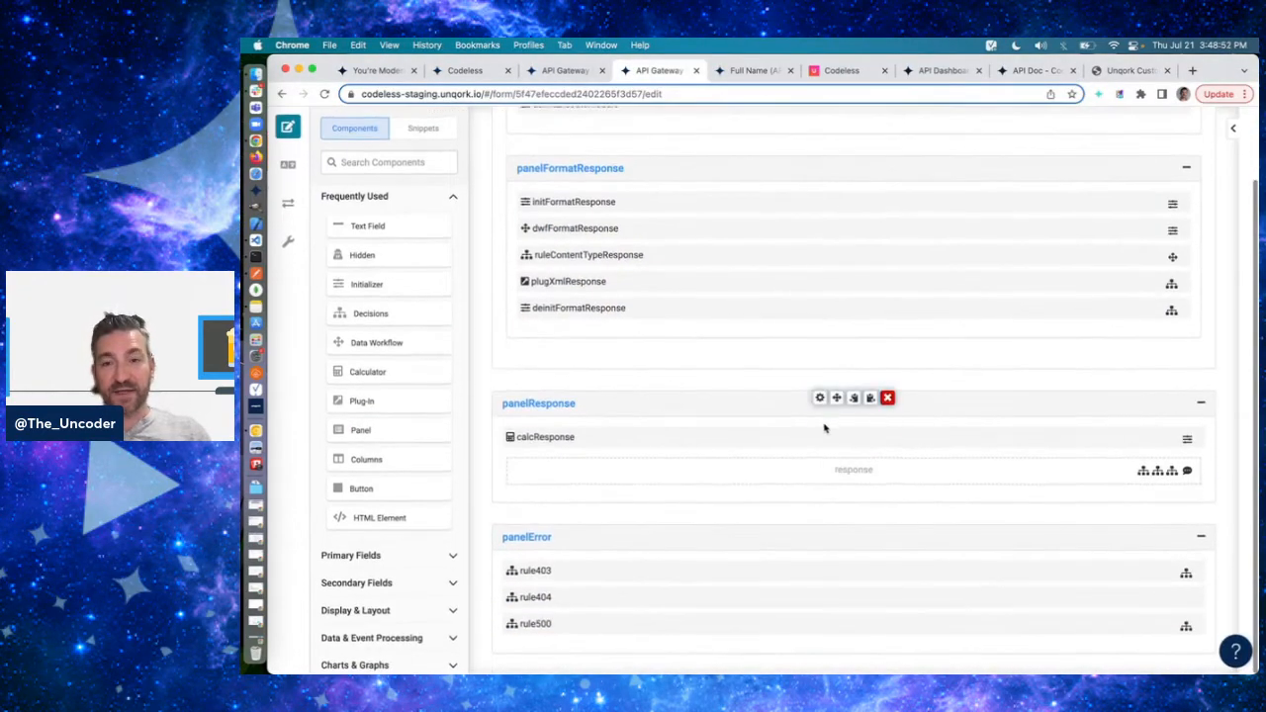
left_click(820, 435)
scroll(780, 425, "down", 4)
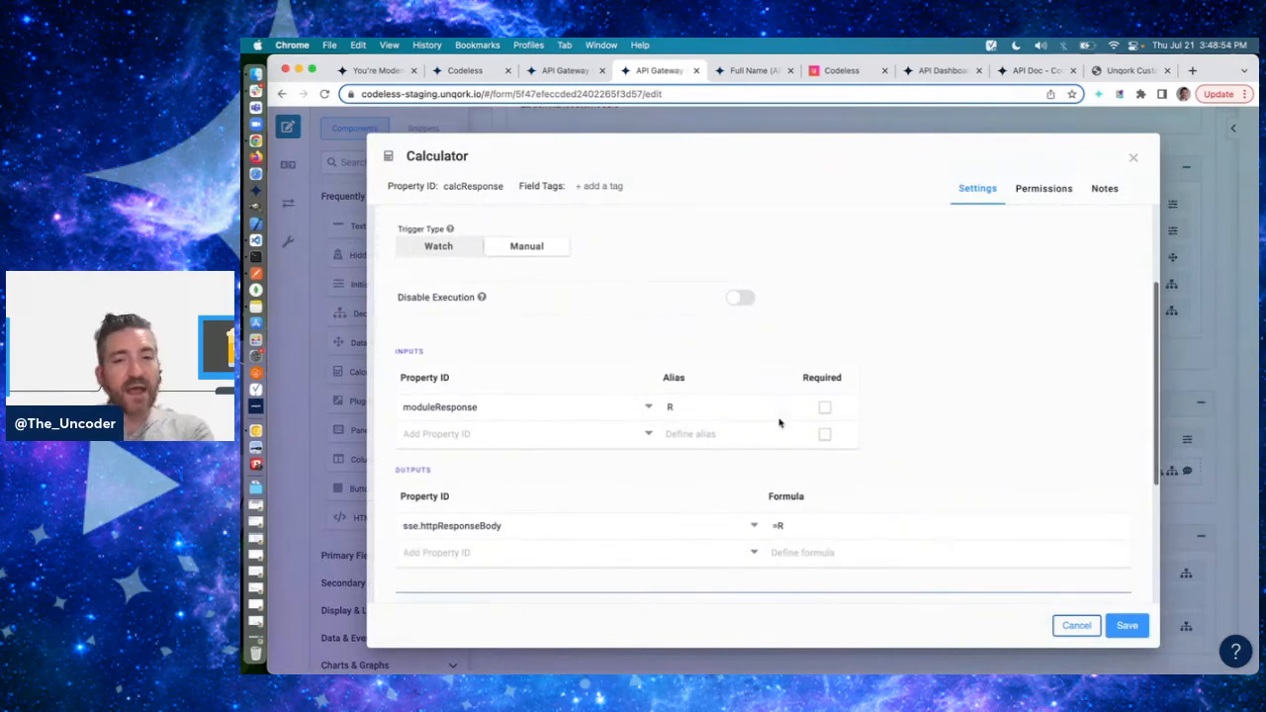
scroll(962, 413, "down", 3)
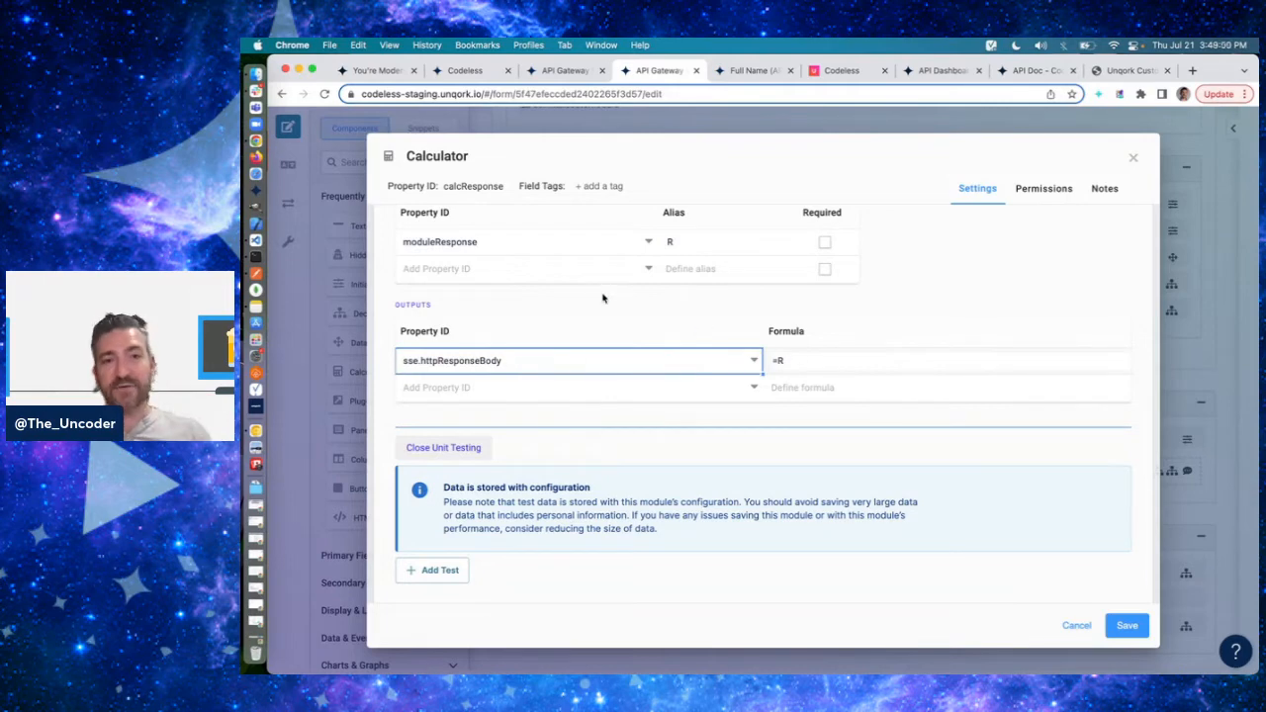
left_click(718, 248)
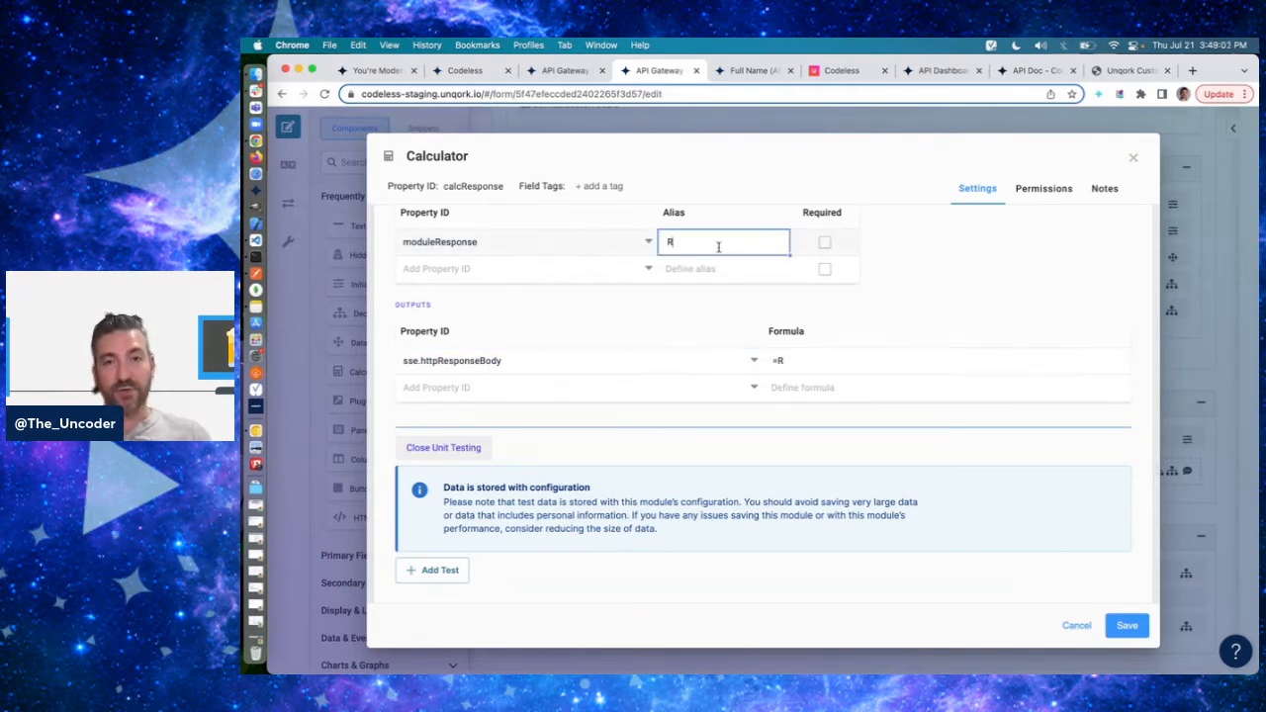
left_click(845, 365)
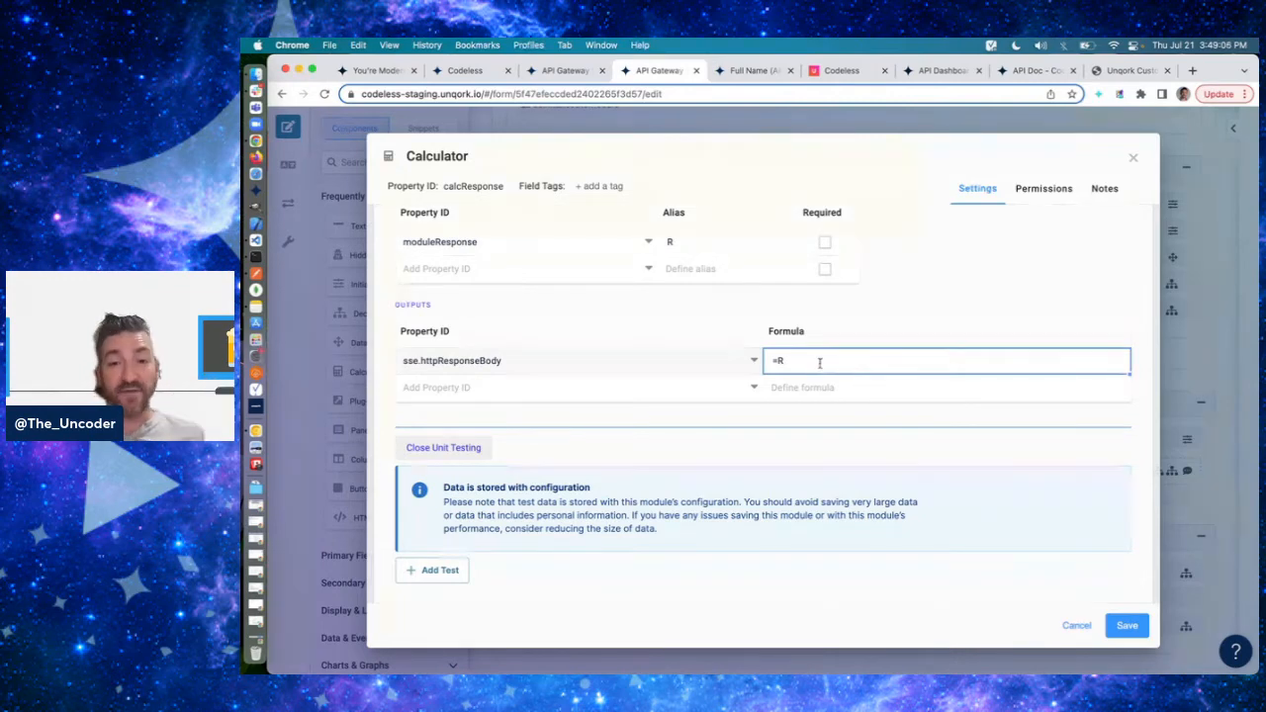
left_click(606, 366)
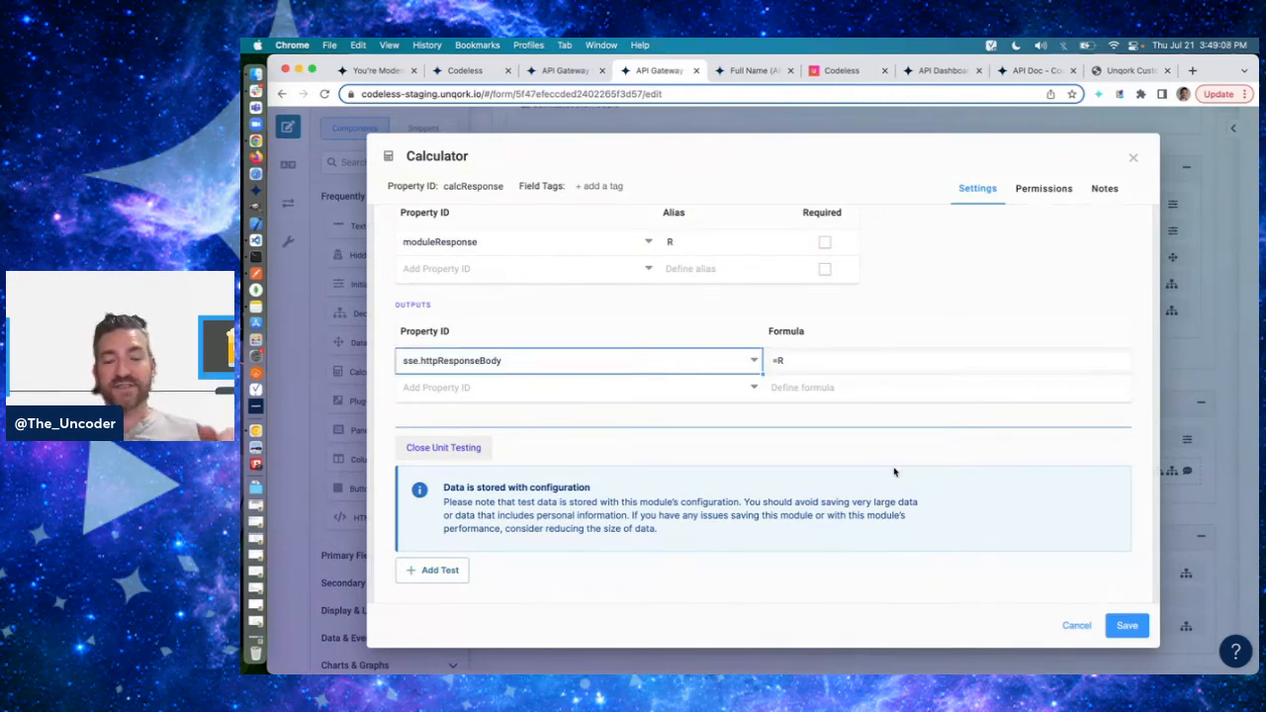
left_click(1073, 624)
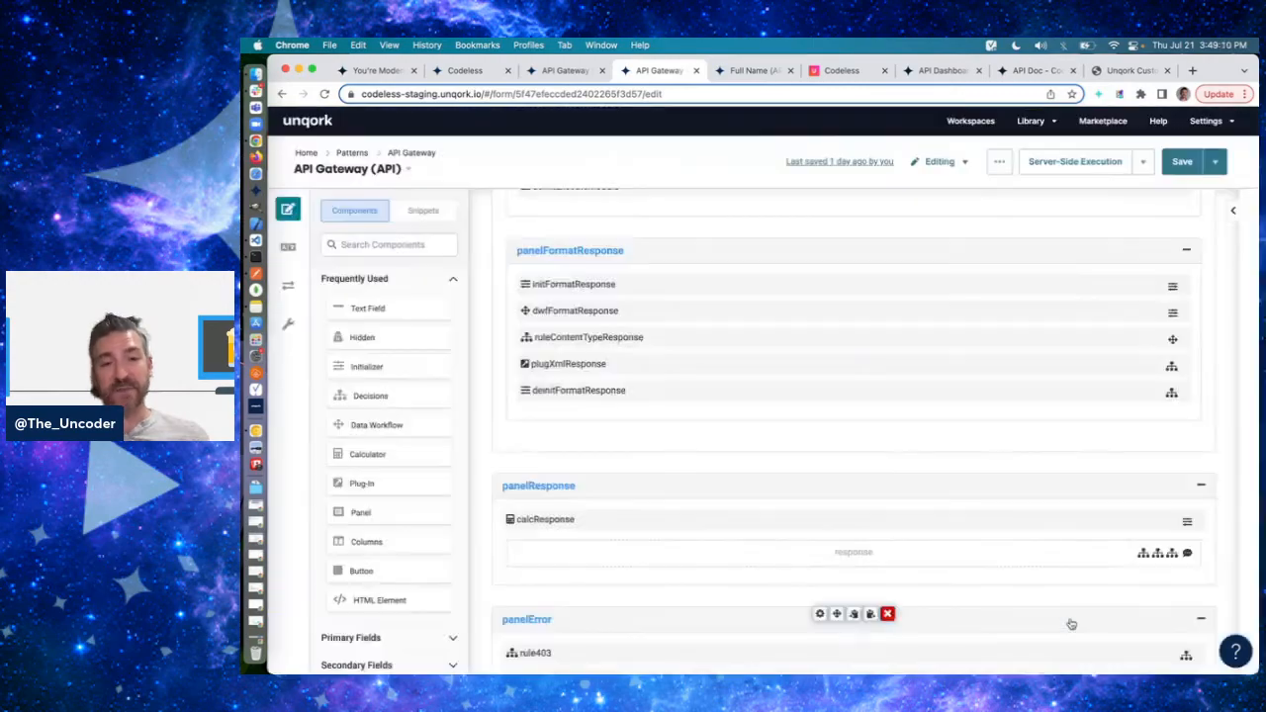
- Switch to Postman and highlight the entire fullName response body of the PUT request
key("super+Tab")
left_click(685, 602)
key("super+a")
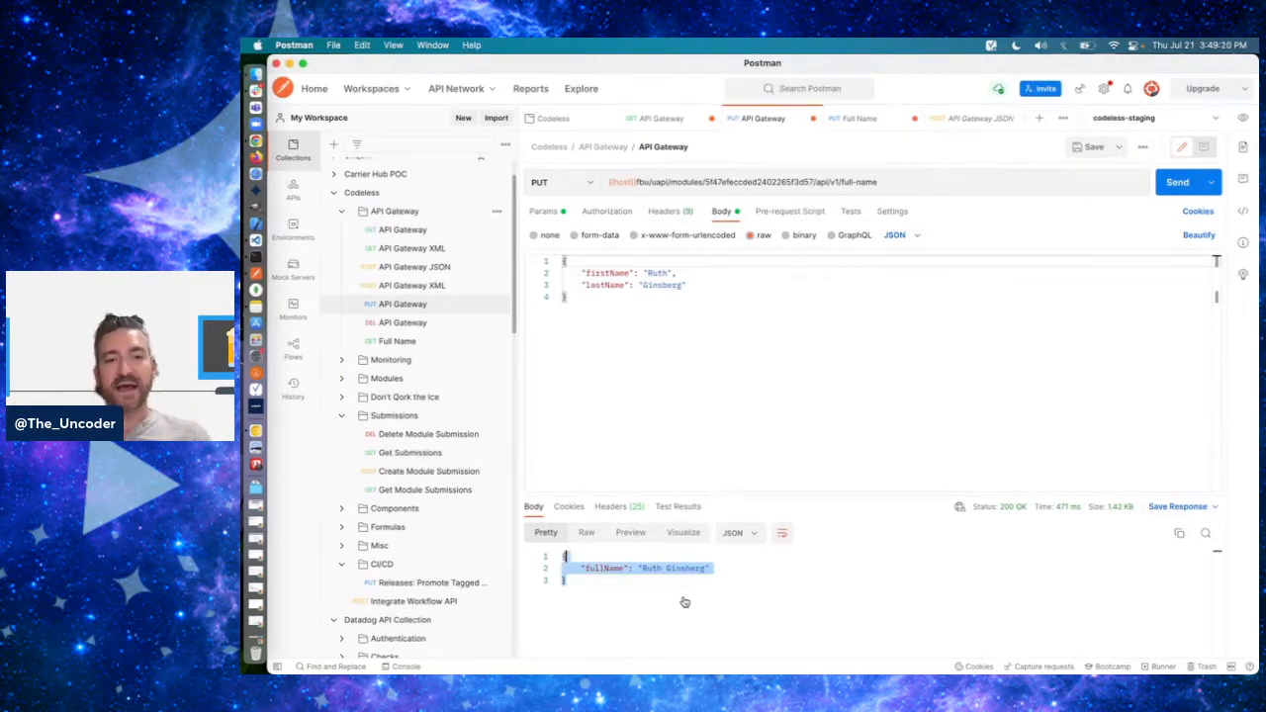
- Switch to the API Gateway module in Chrome and examine rule500's outputs and micro decision values, closing it without saving
key("super+Tab")
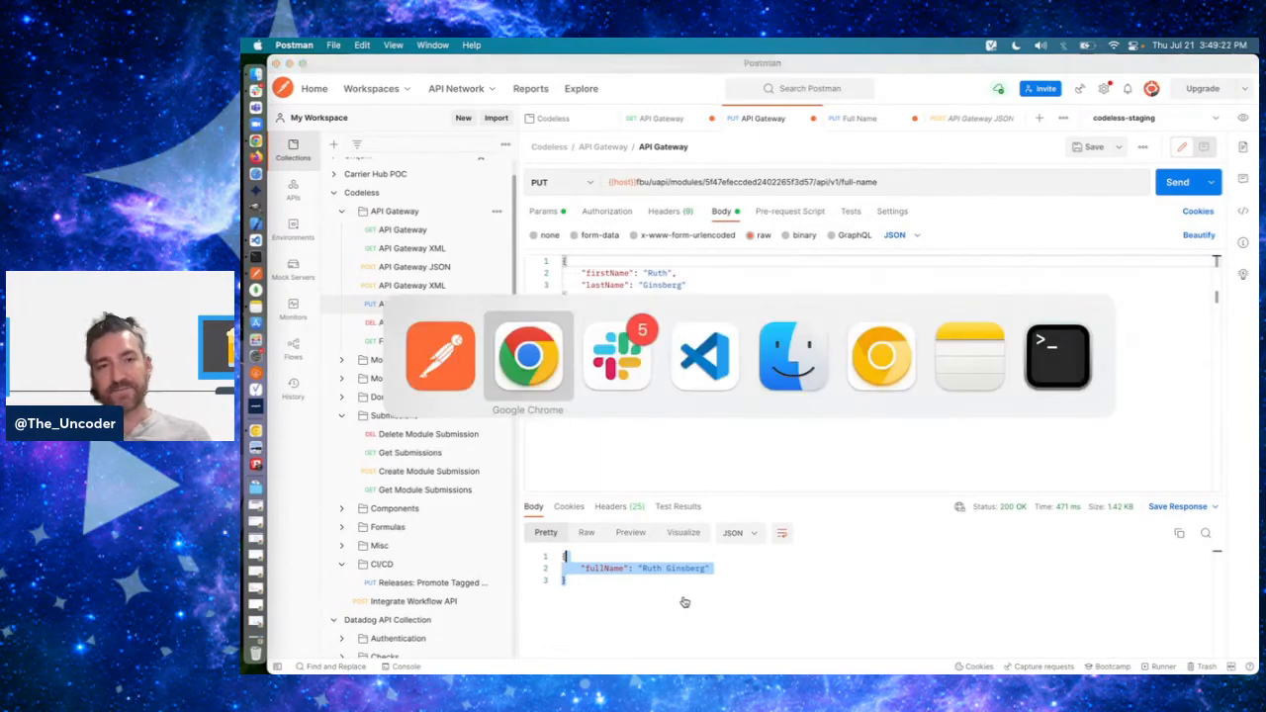
scroll(771, 445, "down", 3)
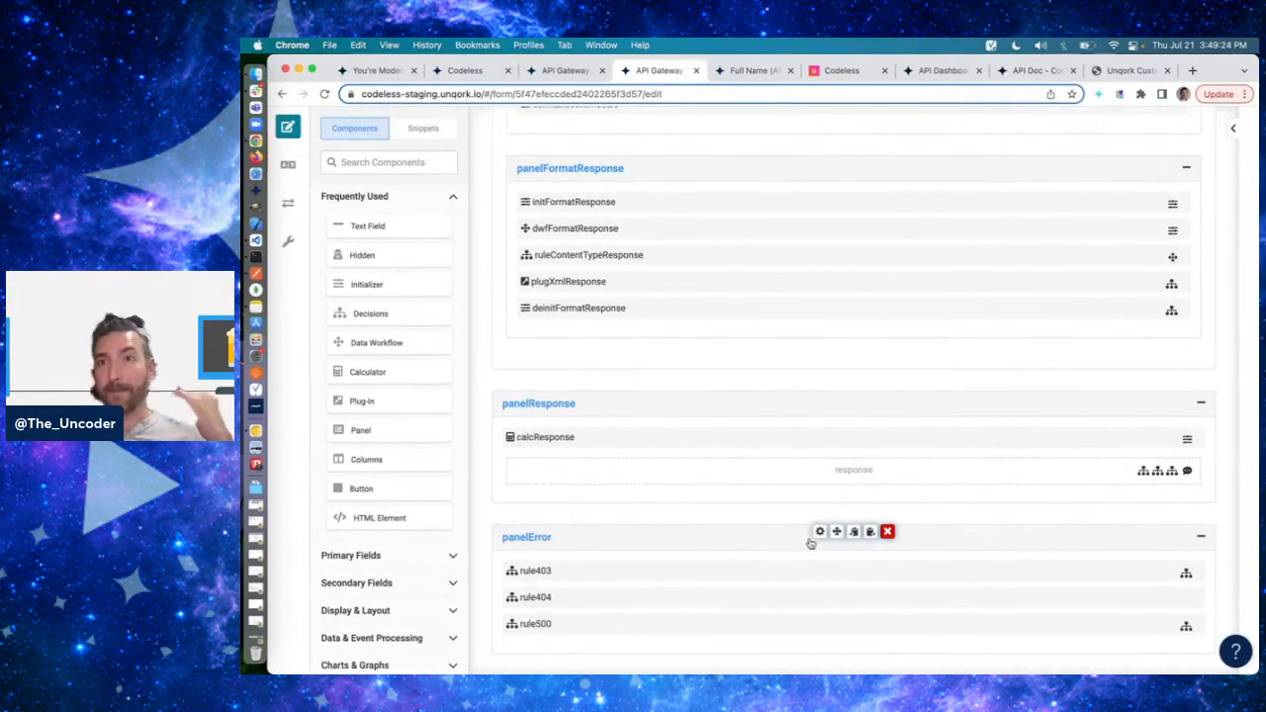
double_click(819, 625)
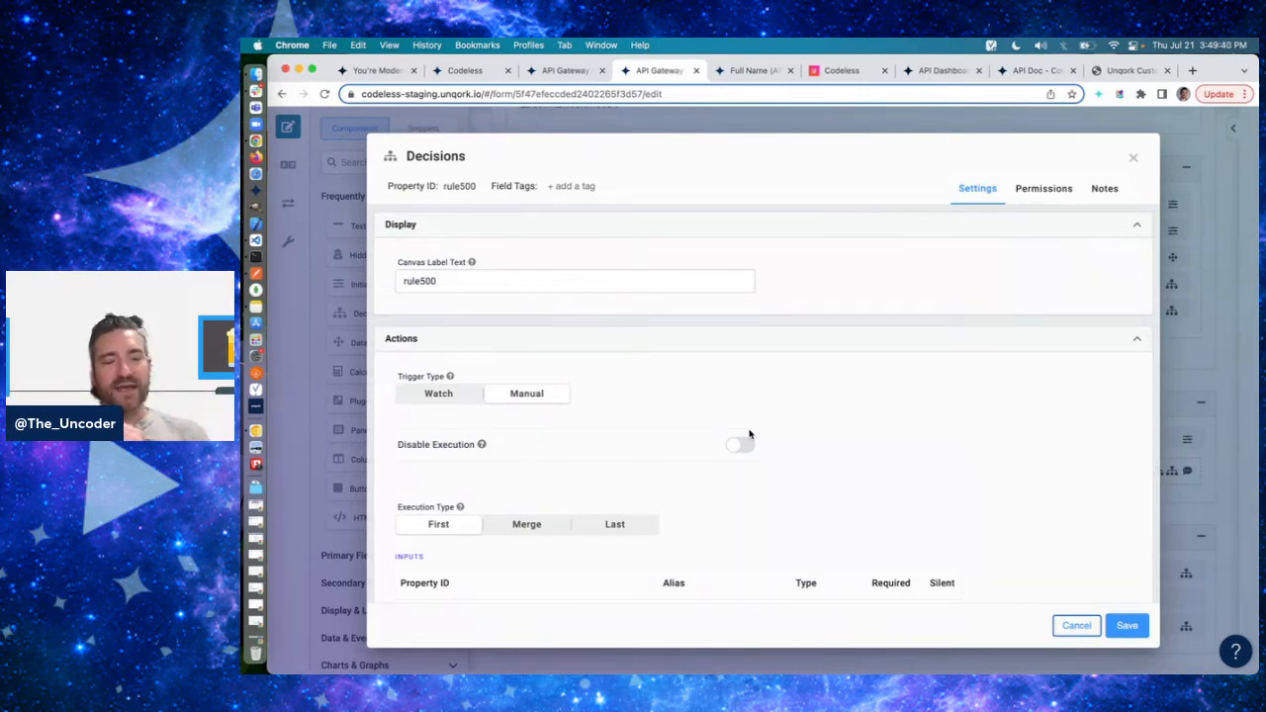
scroll(749, 432, "down", 8)
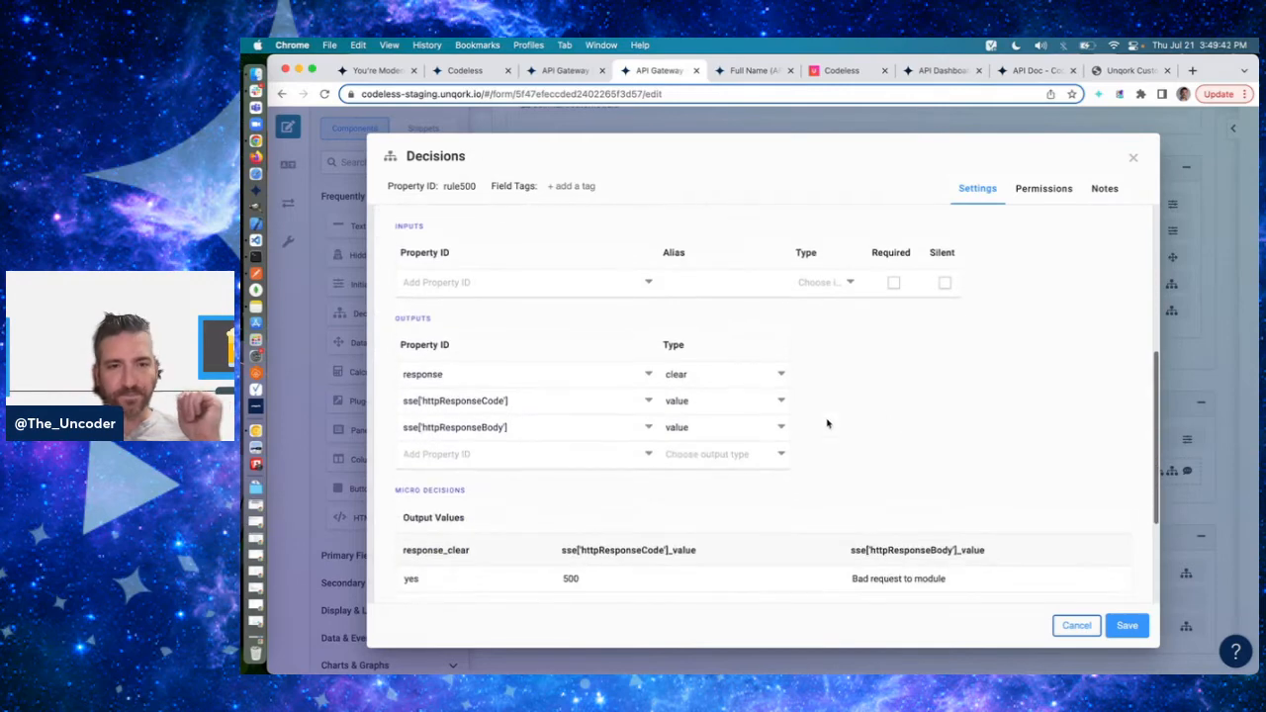
scroll(879, 416, "up", 10)
scroll(879, 415, "down", 15)
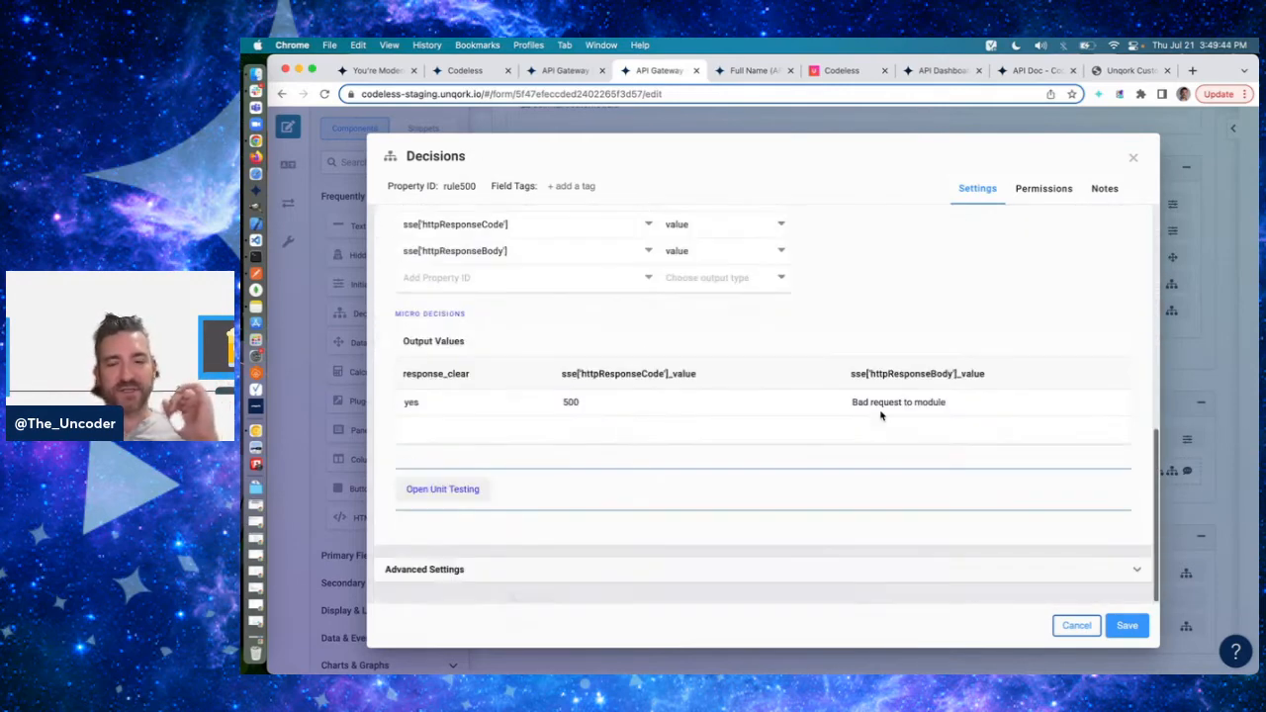
left_click(903, 401)
left_click(924, 335)
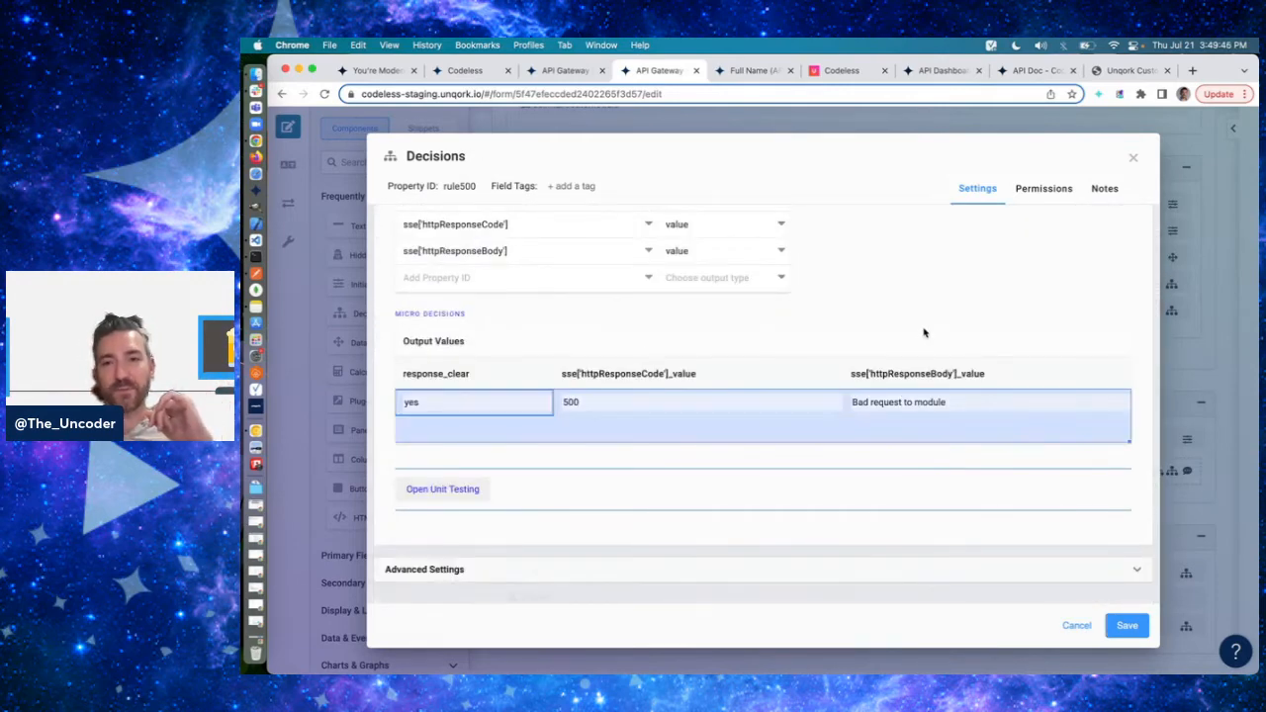
scroll(872, 317, "up", 4)
scroll(874, 326, "down", 2)
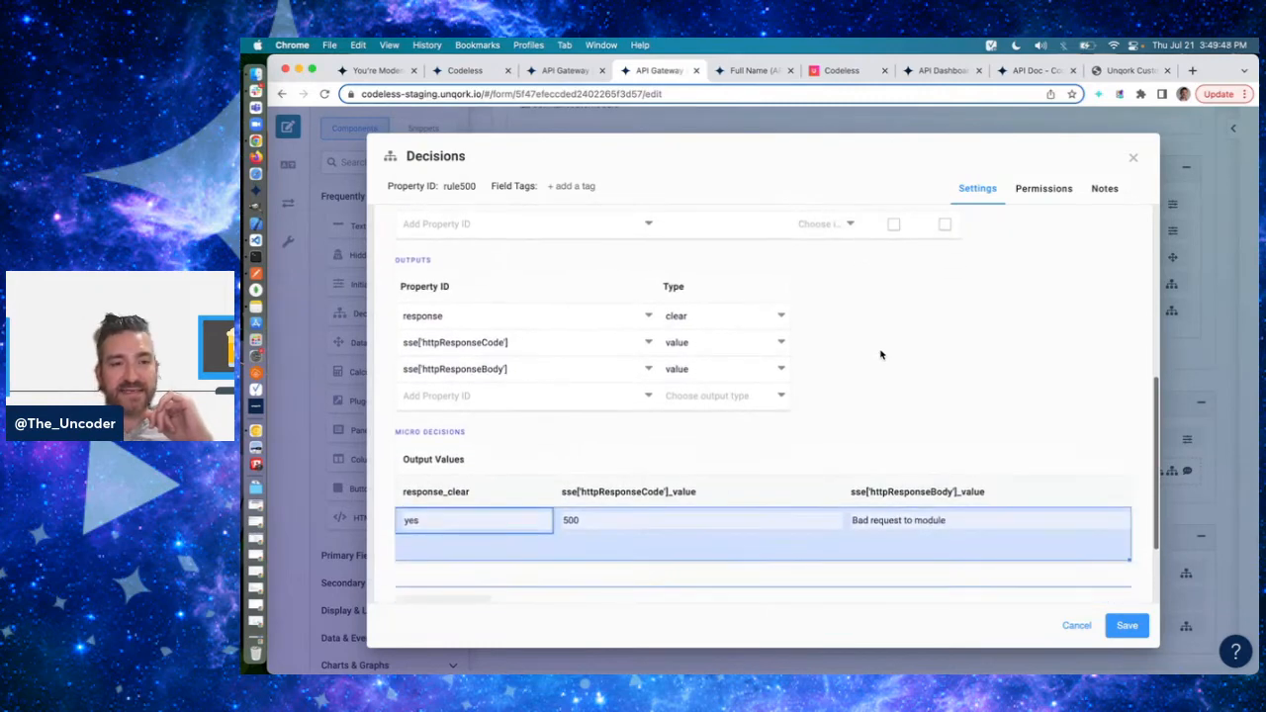
scroll(881, 353, "up", 5)
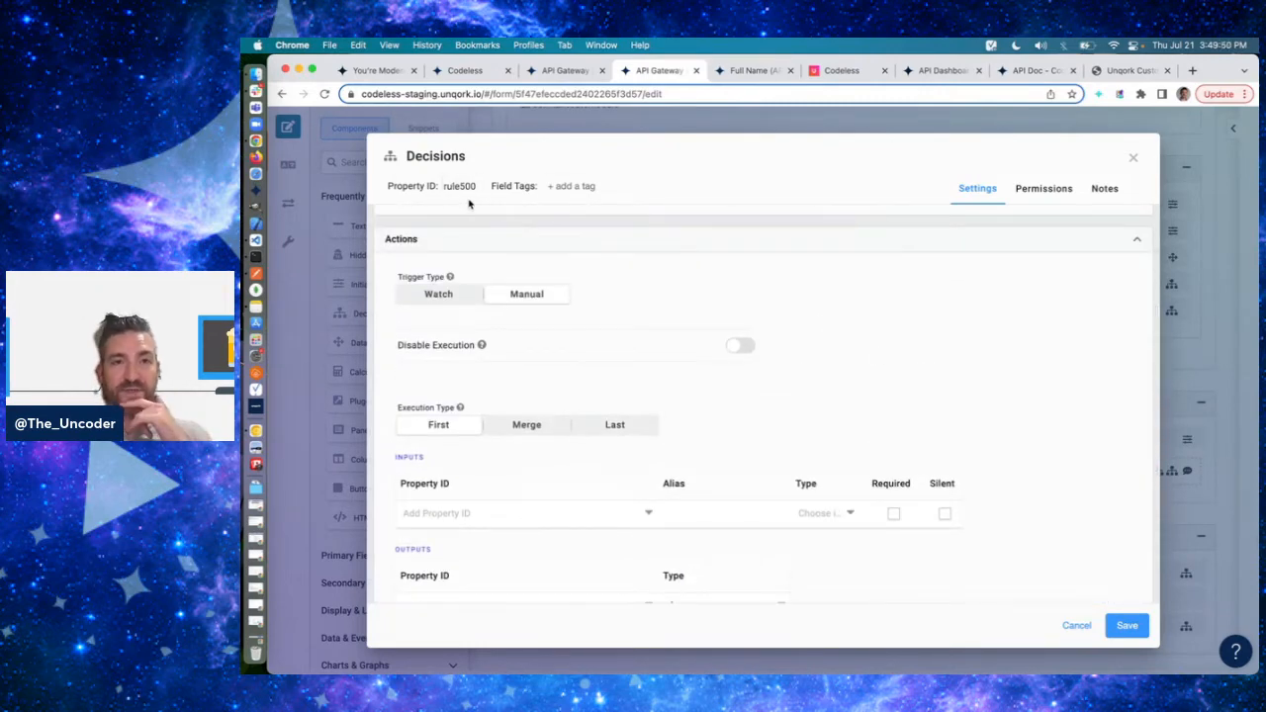
left_click(1134, 158)
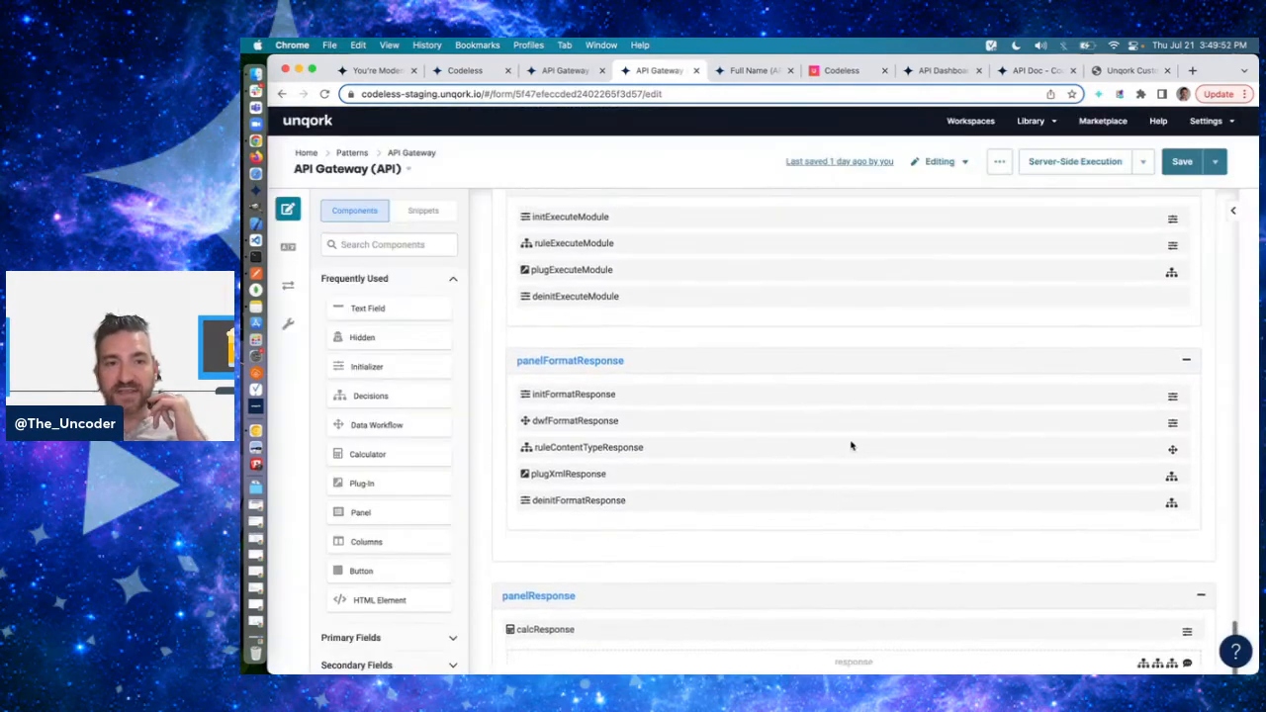
- Examine the dwfGetModule data workflow in panelGetModule and its moduleMethod, moduleRequest and moduleResponse branches, closing it without saving
scroll(826, 396, "up", 8)
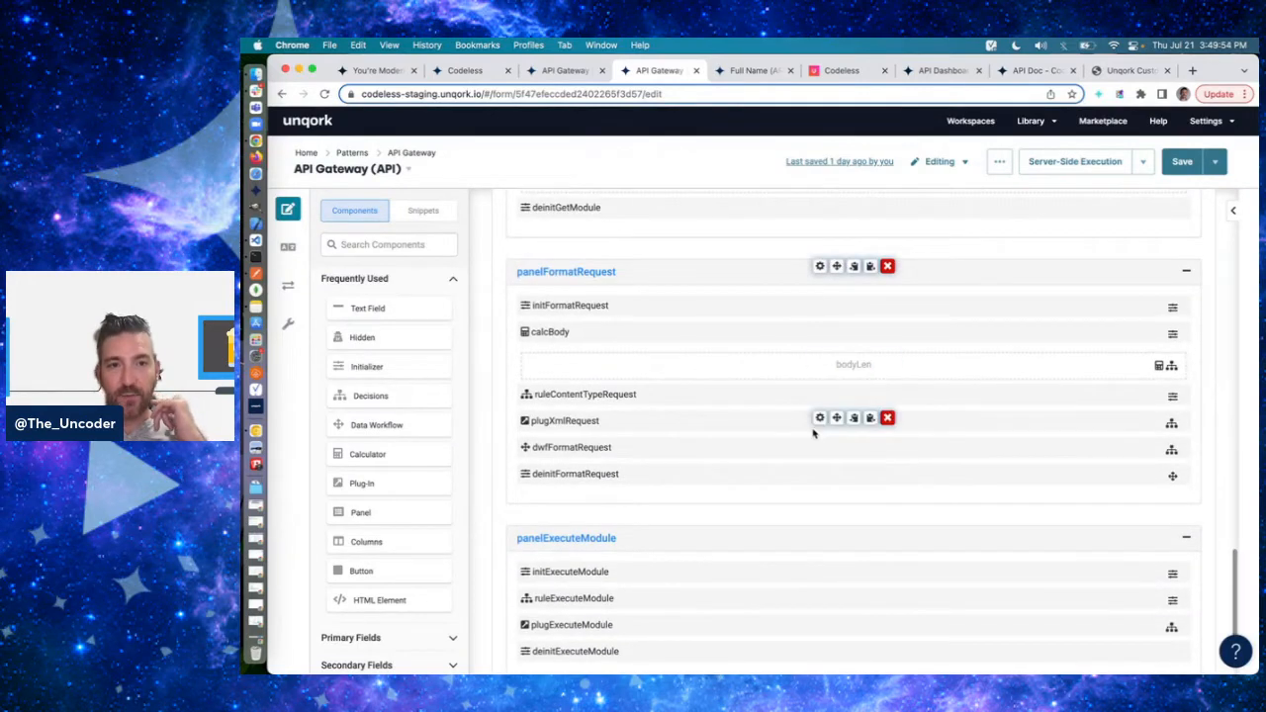
scroll(816, 436, "up", 3)
scroll(820, 475, "up", 3)
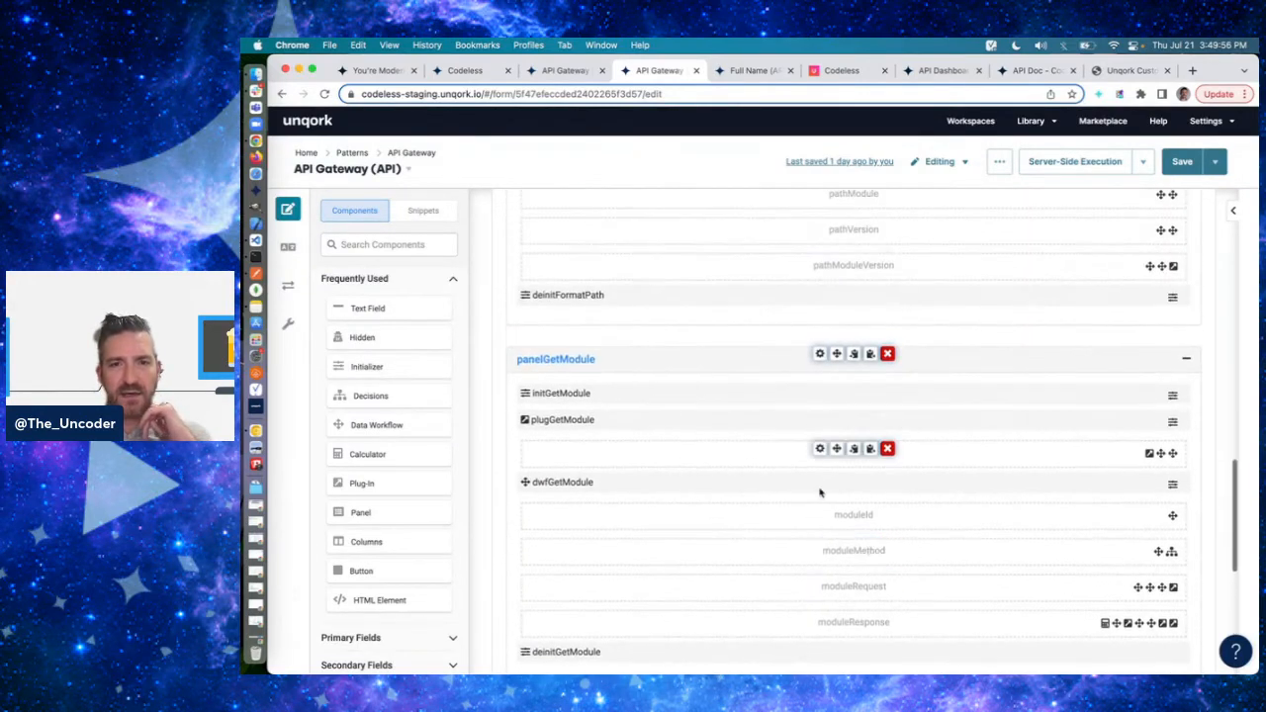
scroll(817, 534, "down", 9)
scroll(816, 564, "up", 10)
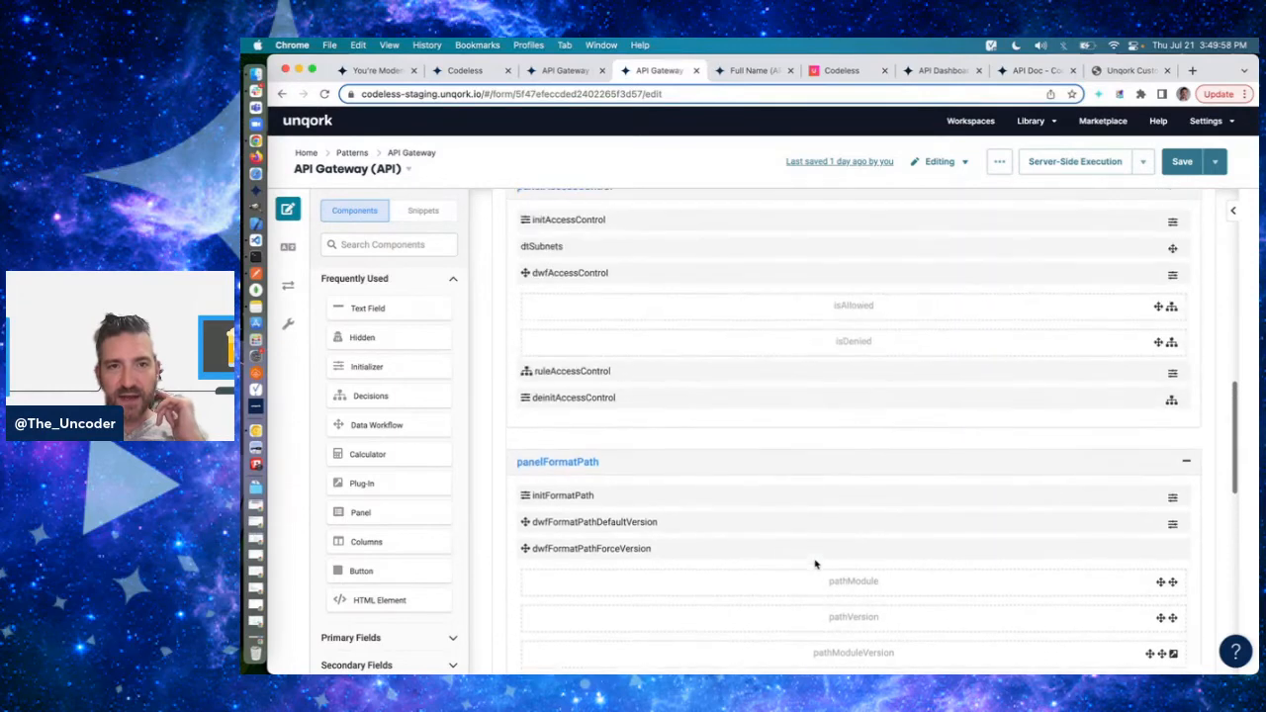
scroll(817, 561, "down", 10)
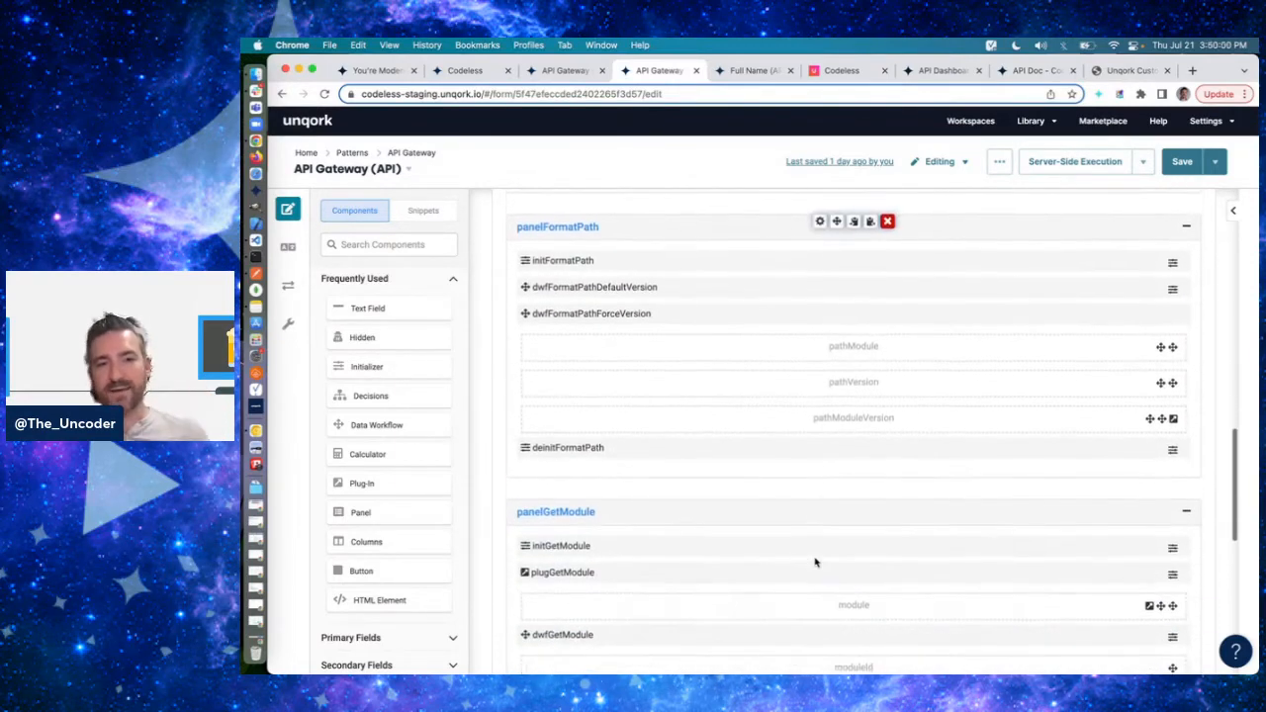
scroll(815, 562, "down", 3)
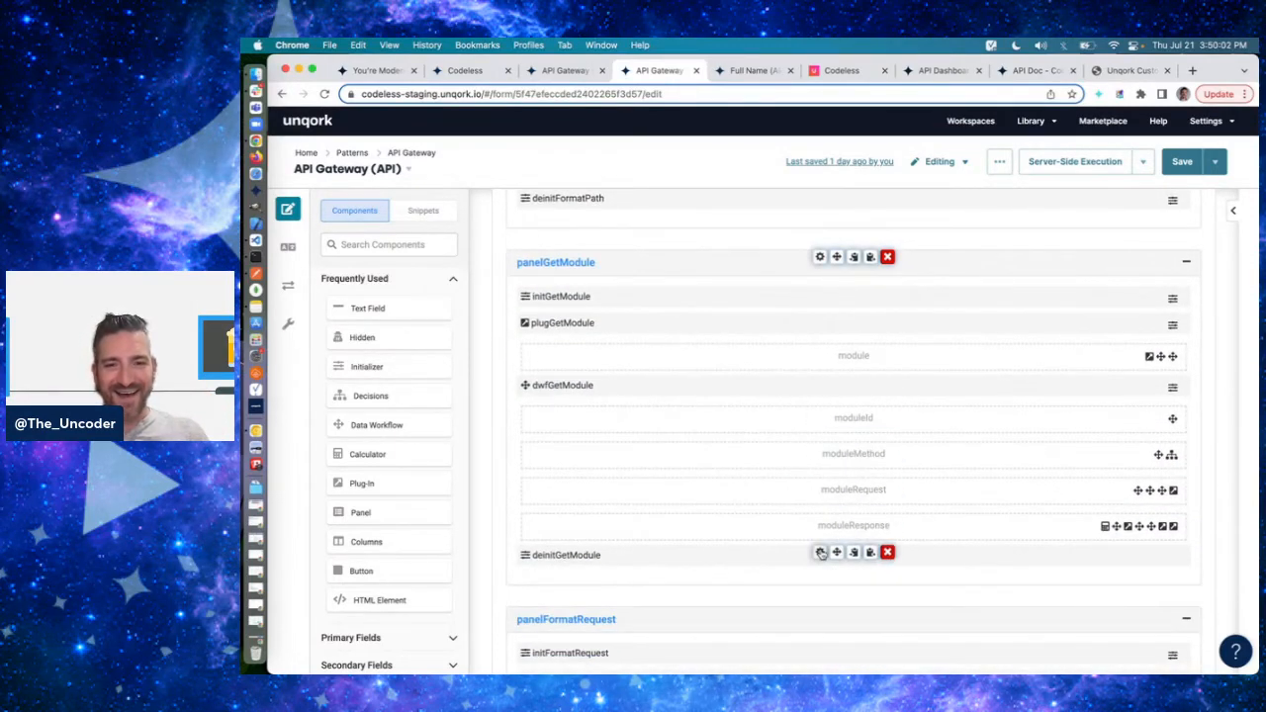
left_click(821, 554)
left_click(1131, 155)
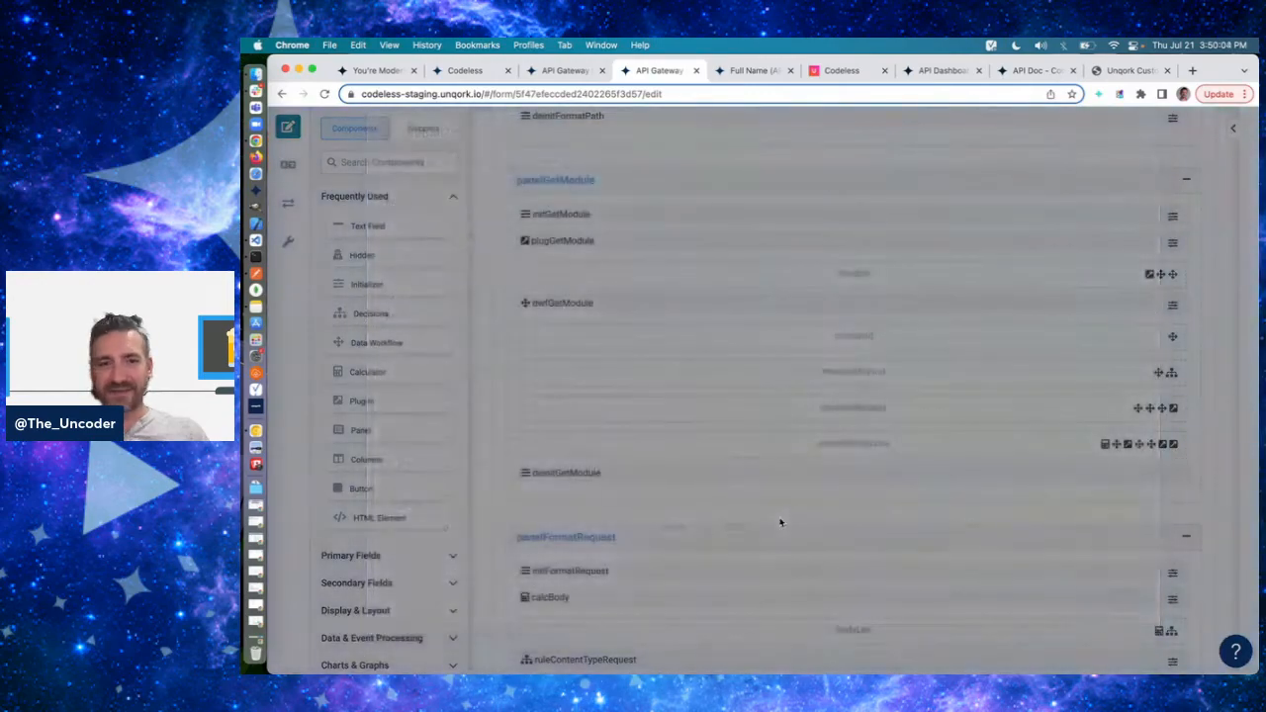
left_click(819, 384)
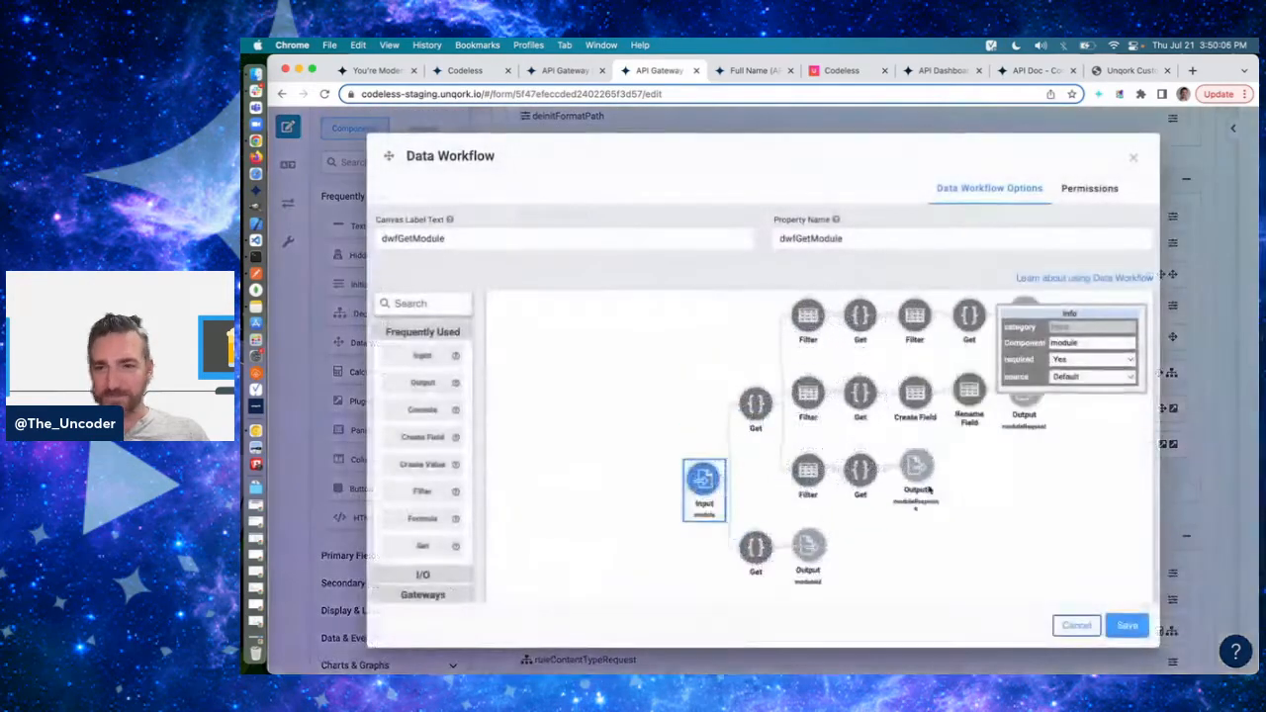
scroll(928, 490, "down", 2)
scroll(928, 489, "up", 3)
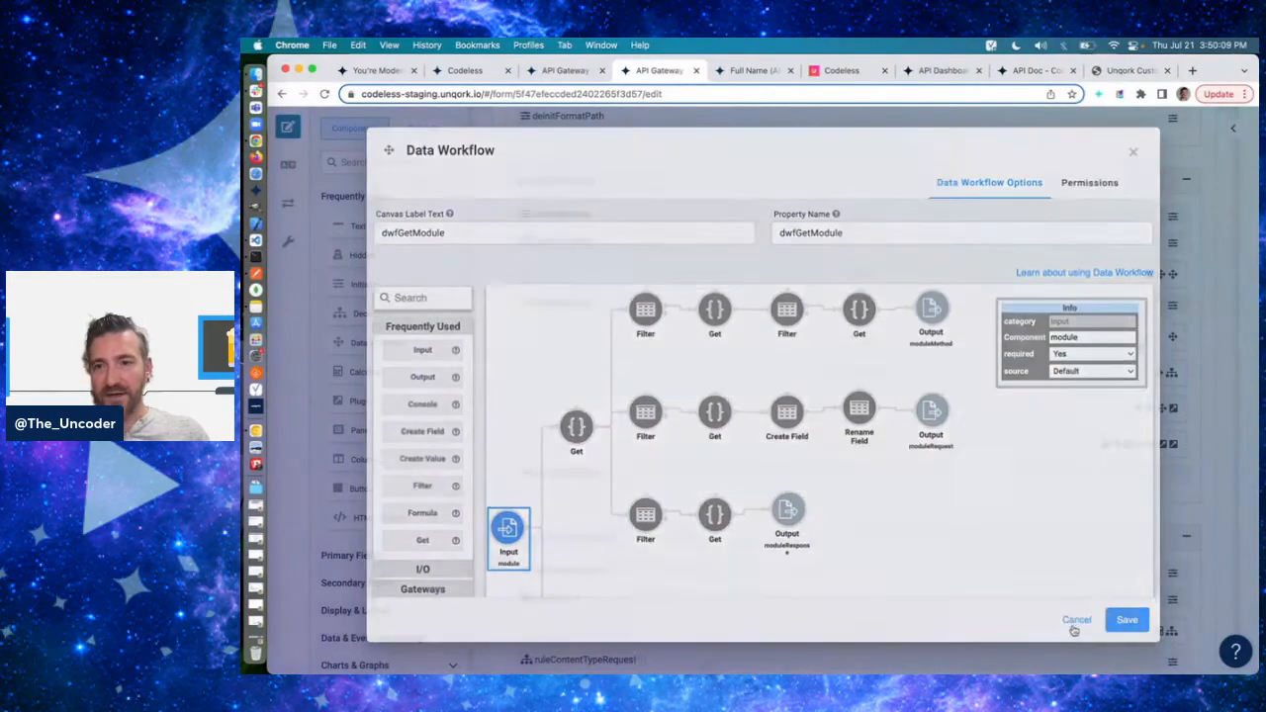
left_click(1076, 625)
- Check which component triggers rule500, and open ruleExecuteModule in panelExecuteModule to view its inputs, outputs and micro decisions
scroll(861, 481, "down", 8)
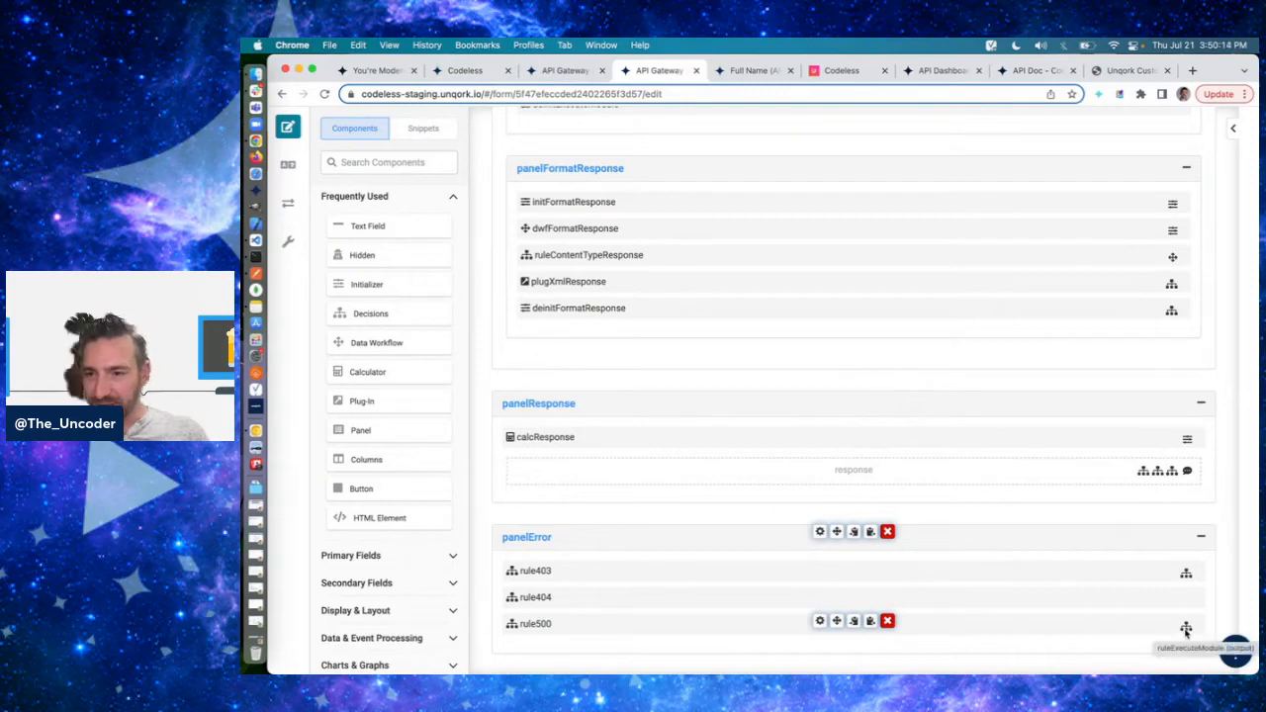
scroll(871, 412, "up", 10)
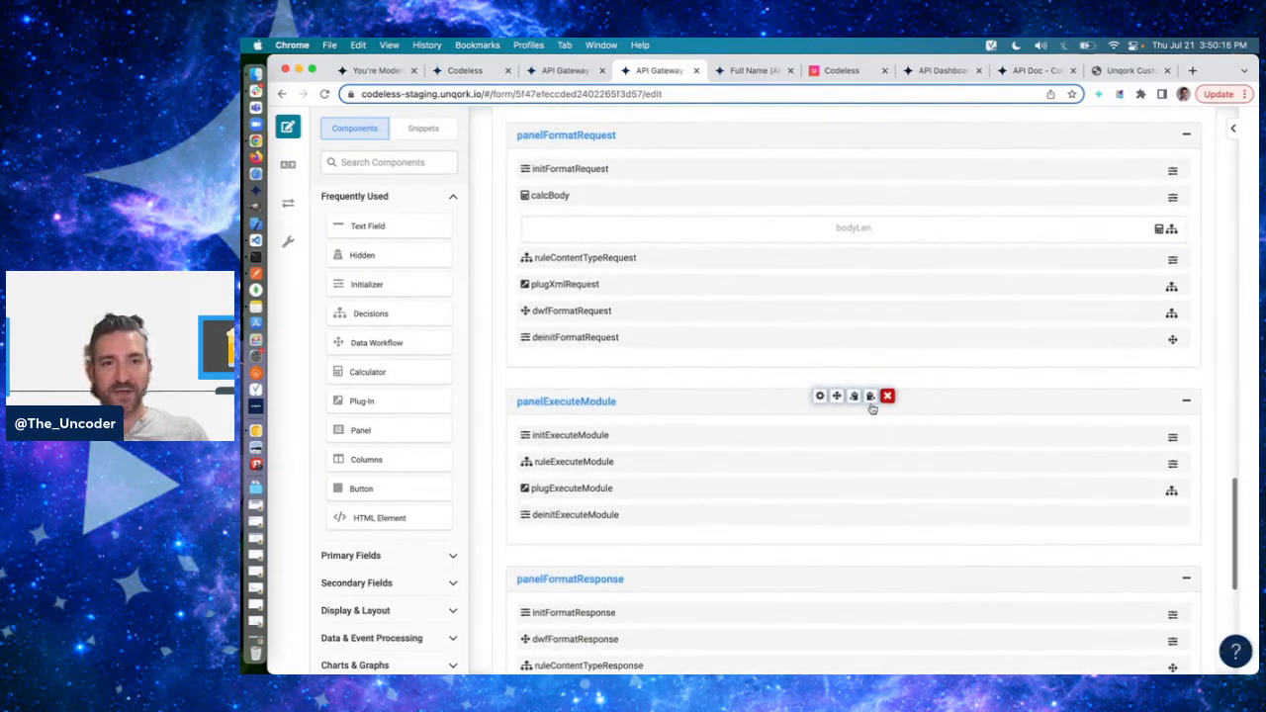
scroll(872, 408, "up", 5)
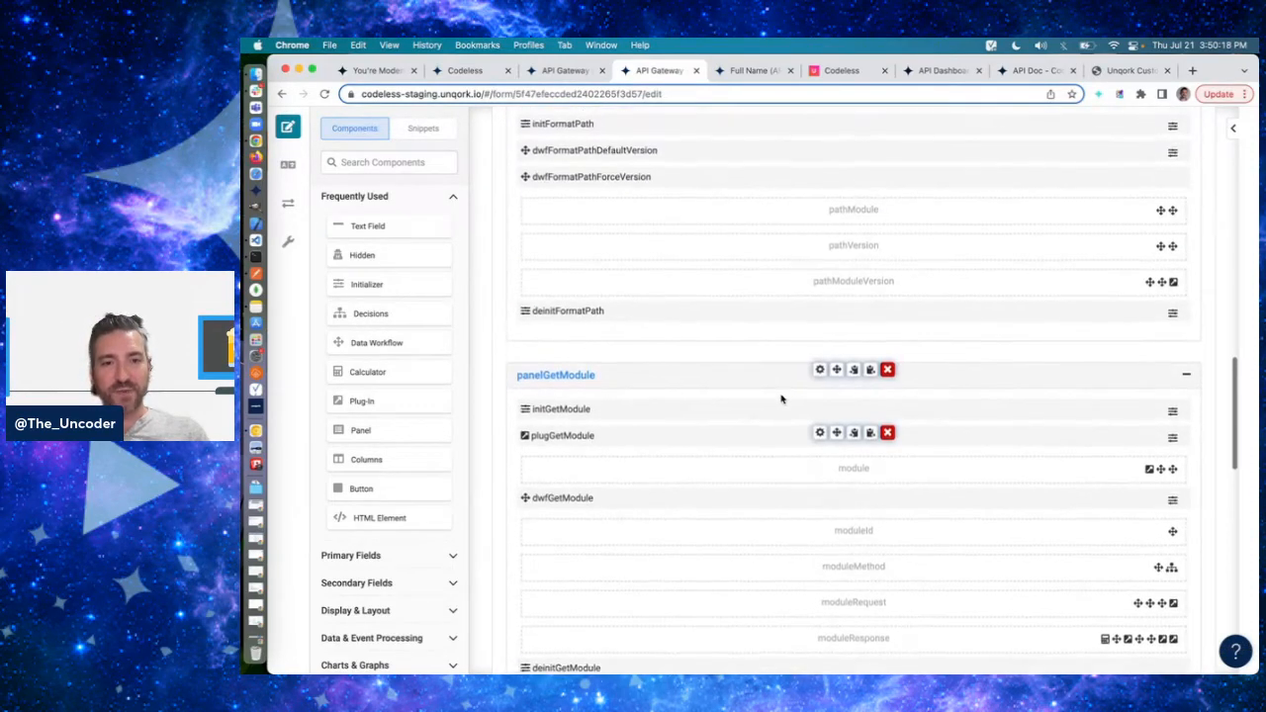
scroll(782, 399, "down", 10)
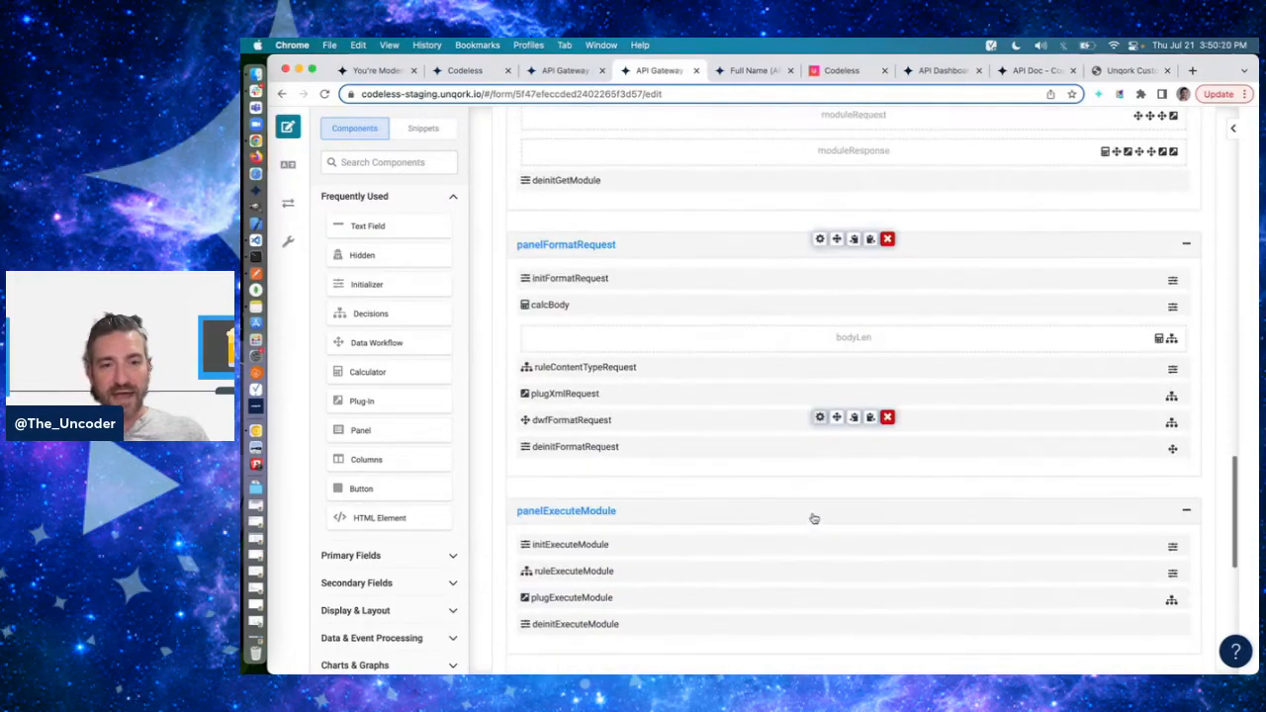
left_click(820, 432)
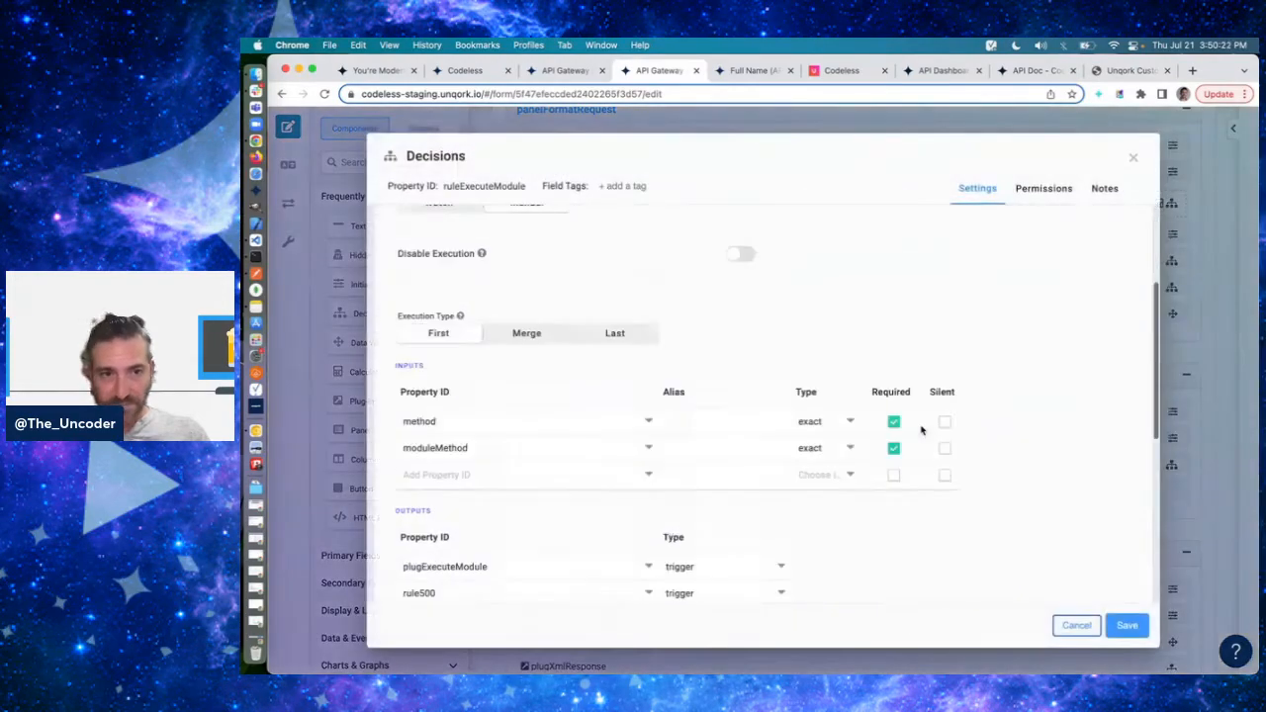
scroll(910, 431, "down", 3)
scroll(899, 429, "down", 5)
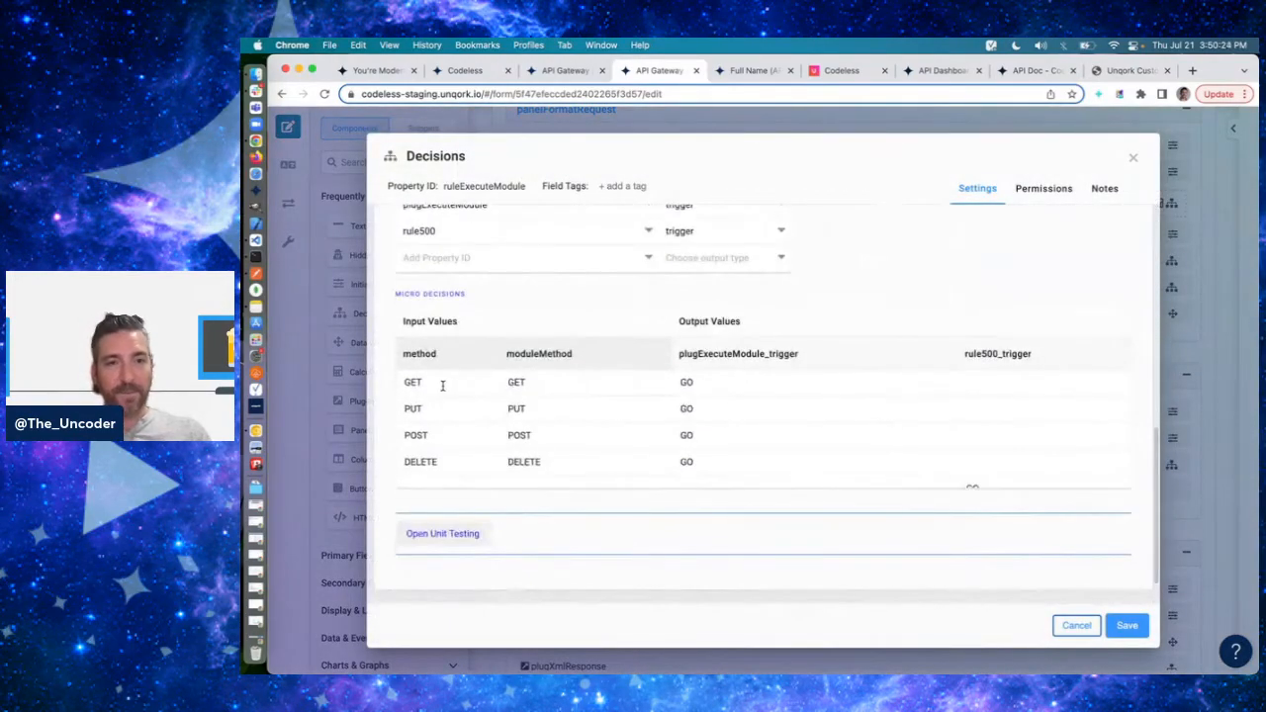
- Examine the GET row of ruleExecuteModule's micro decisions, comparing method, moduleMethod and the plugExecuteModule trigger
left_click(442, 386)
key("Tab")
key("Tab")
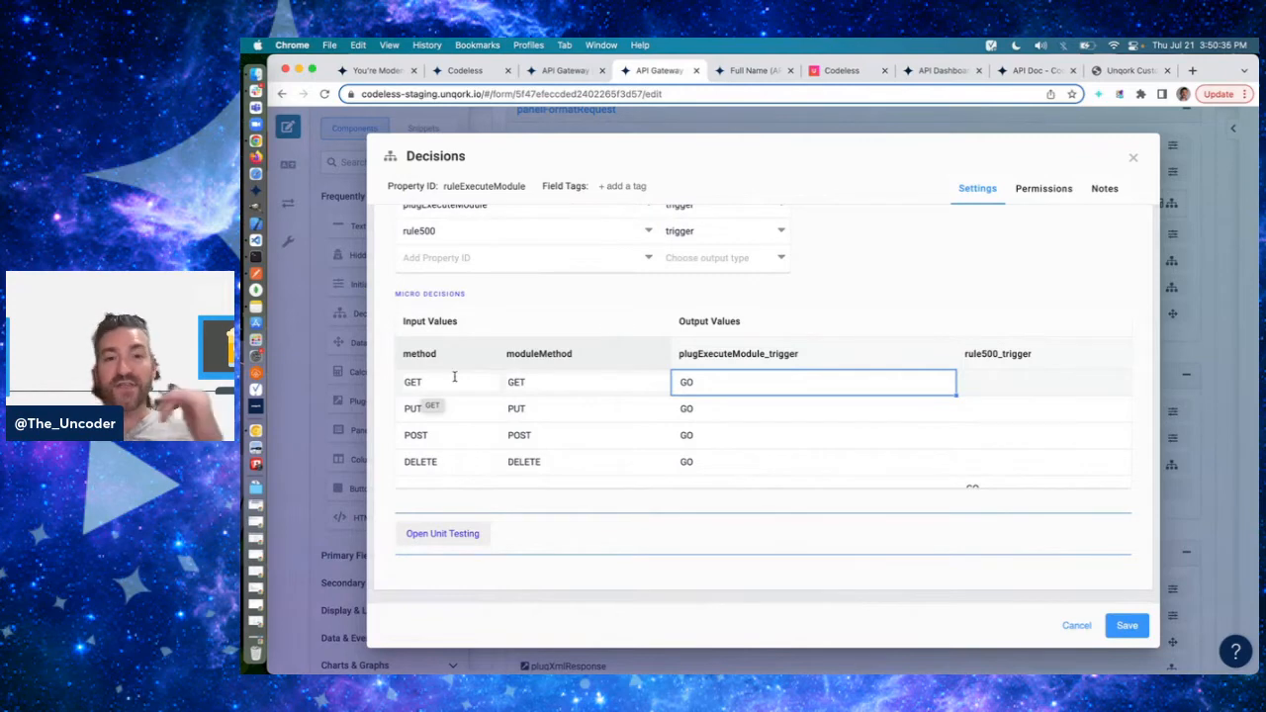
left_click(456, 387)
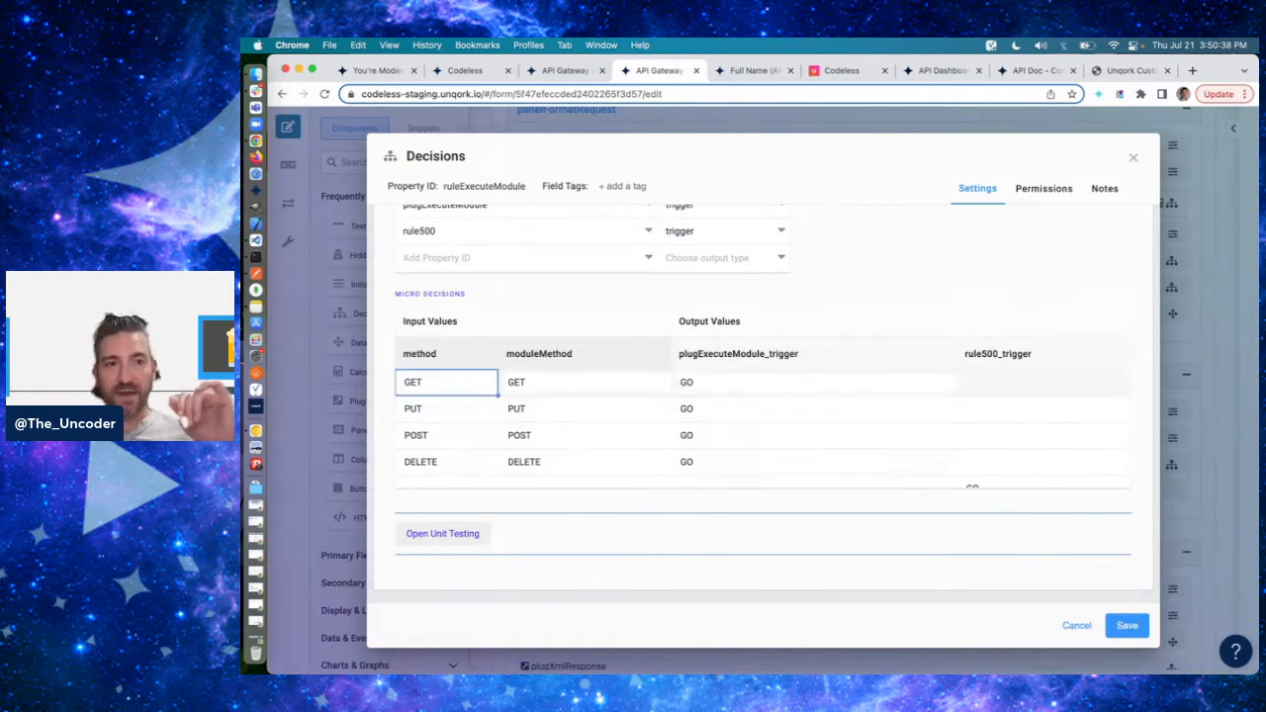
key("Tab")
- Open the hidden method field in the Full Name (API) module and highlight its default value
left_click(757, 70)
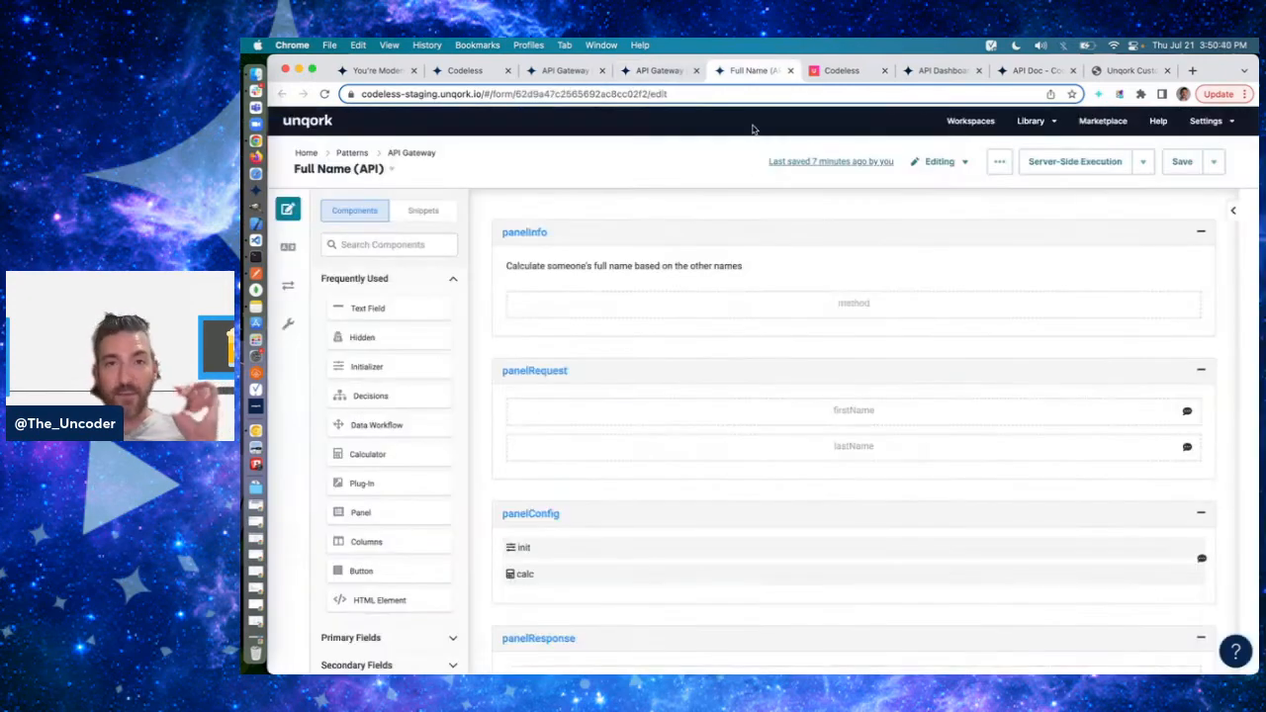
left_click(820, 300)
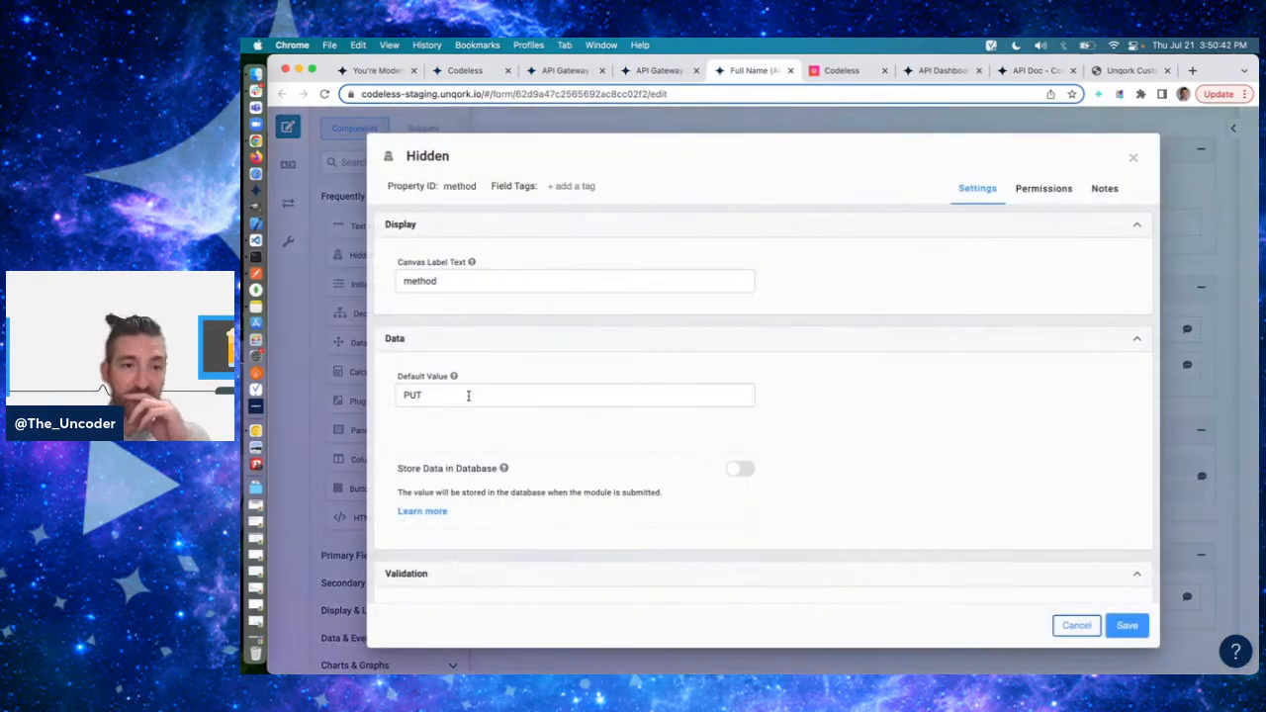
double_click(470, 395)
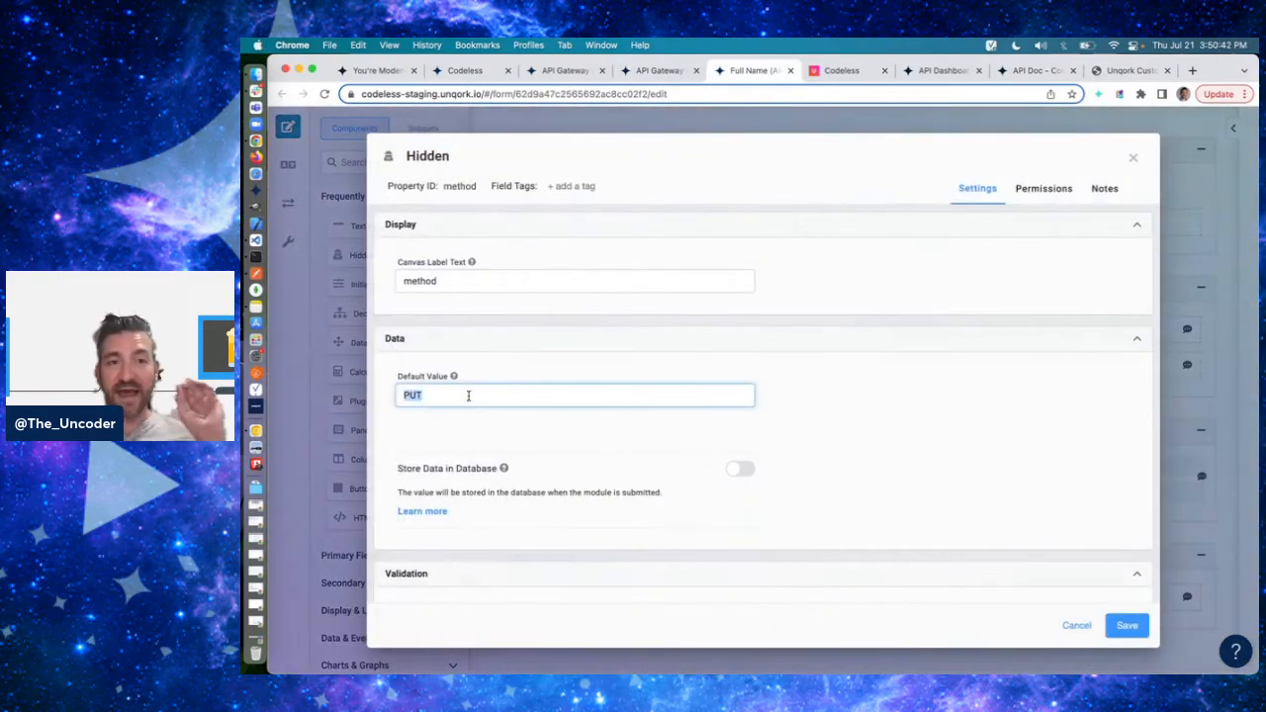
- Return to the API Gateway module, inspect moduleMethod in ruleExecuteModule's PUT row, and close the rule without saving
left_click(658, 70)
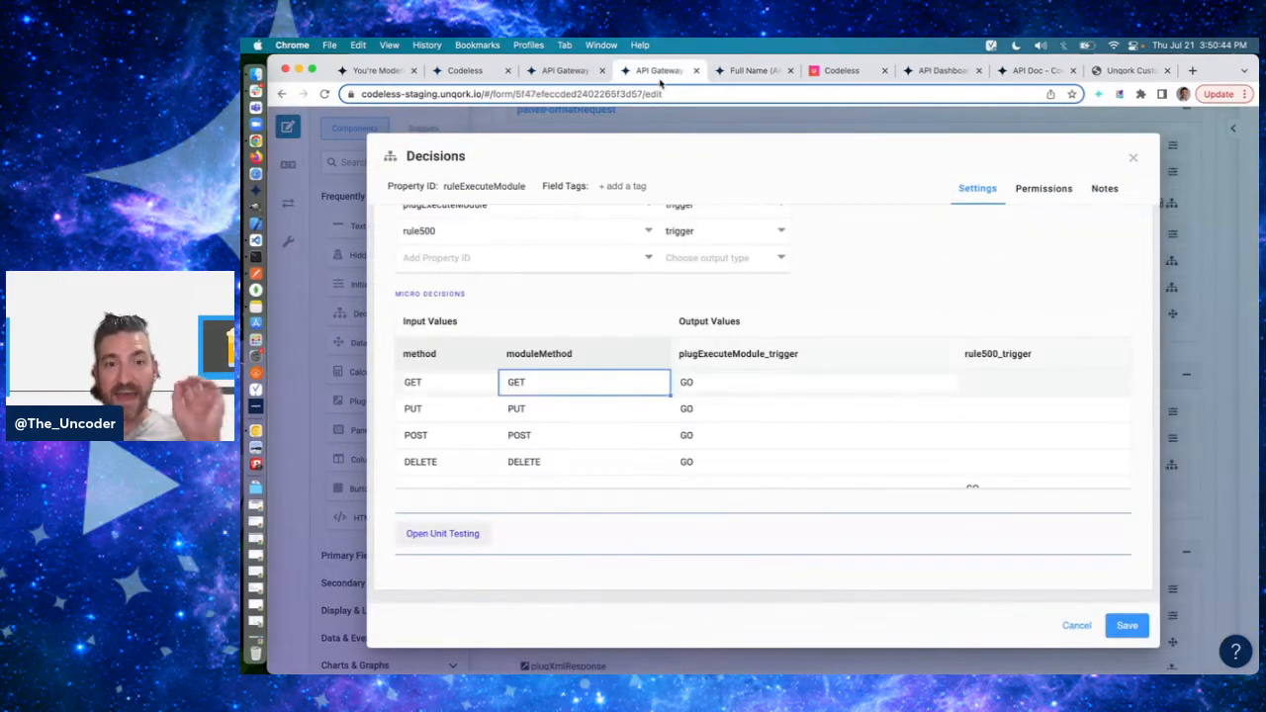
left_click(559, 406)
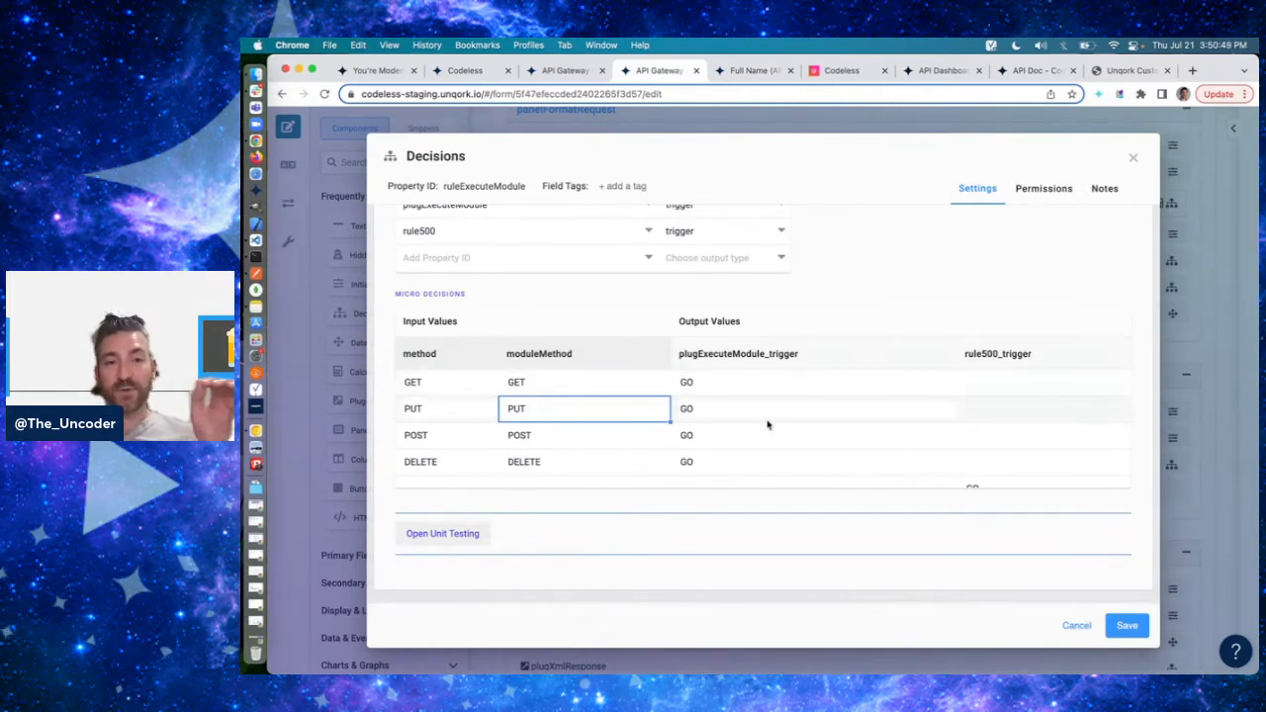
left_click(1070, 624)
- Switch to Postman, change the full-name request's method from PUT to GET, and send it
key("super+Tab")
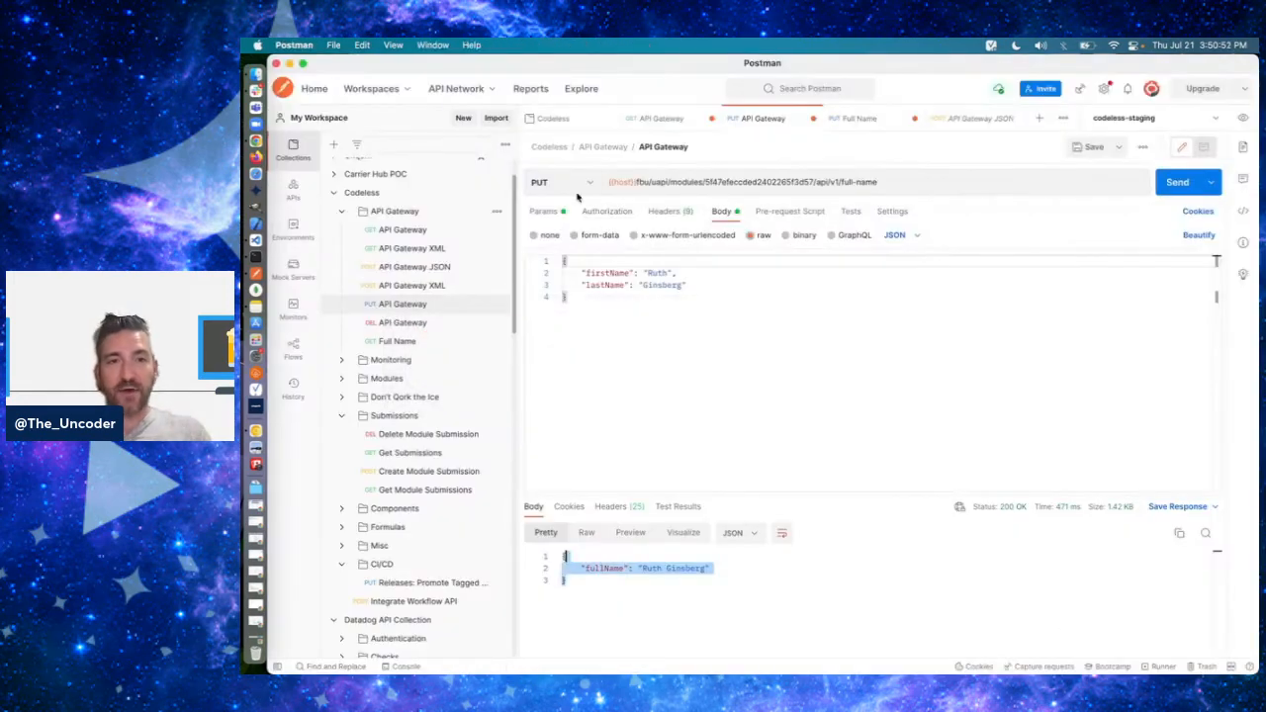
left_click(554, 182)
left_click(543, 212)
left_click(1176, 182)
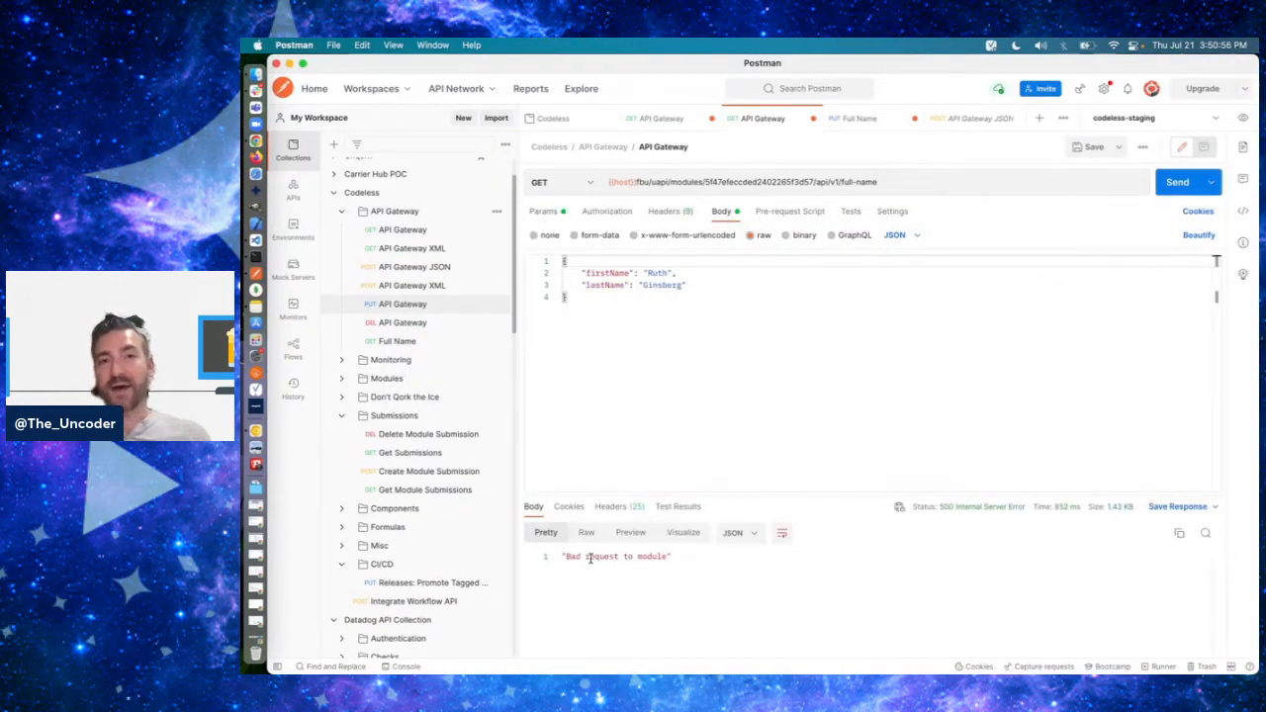
- Switch back to the API Gateway module in Chrome and examine ruleExecuteModule's fallback row that triggers rule500, closing it without saving
key("super+Tab")
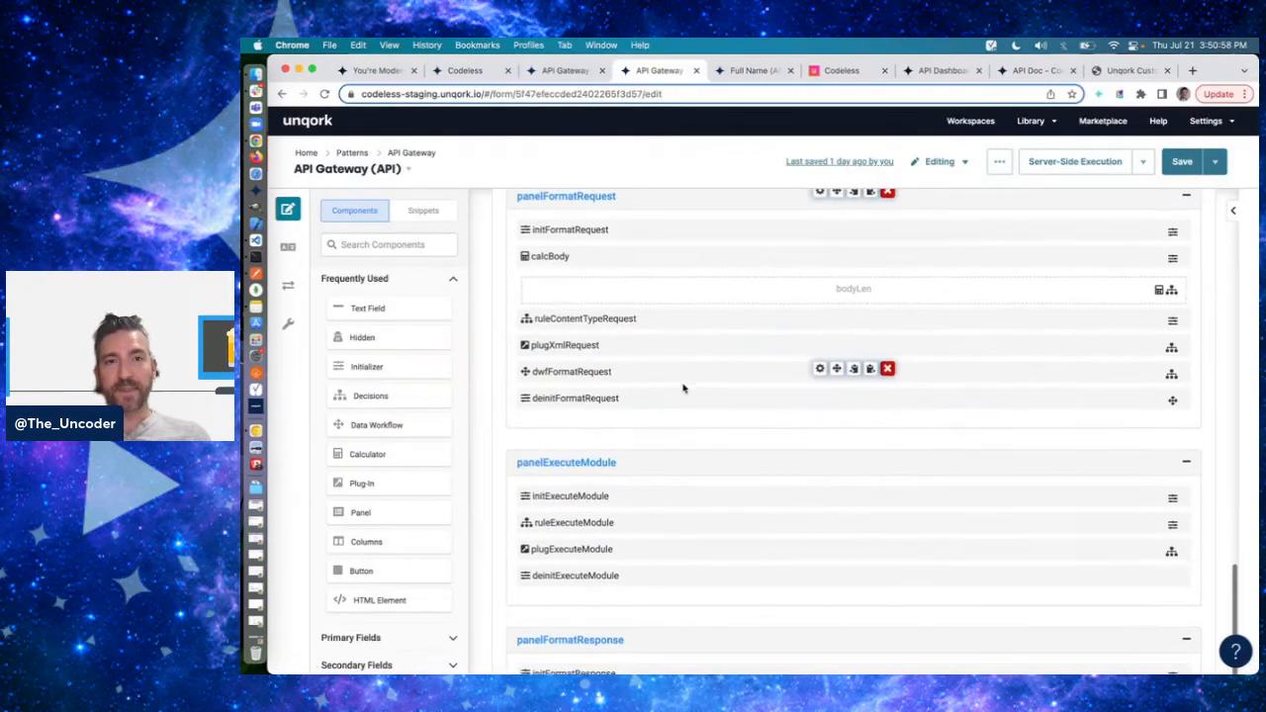
scroll(683, 389, "down", 3)
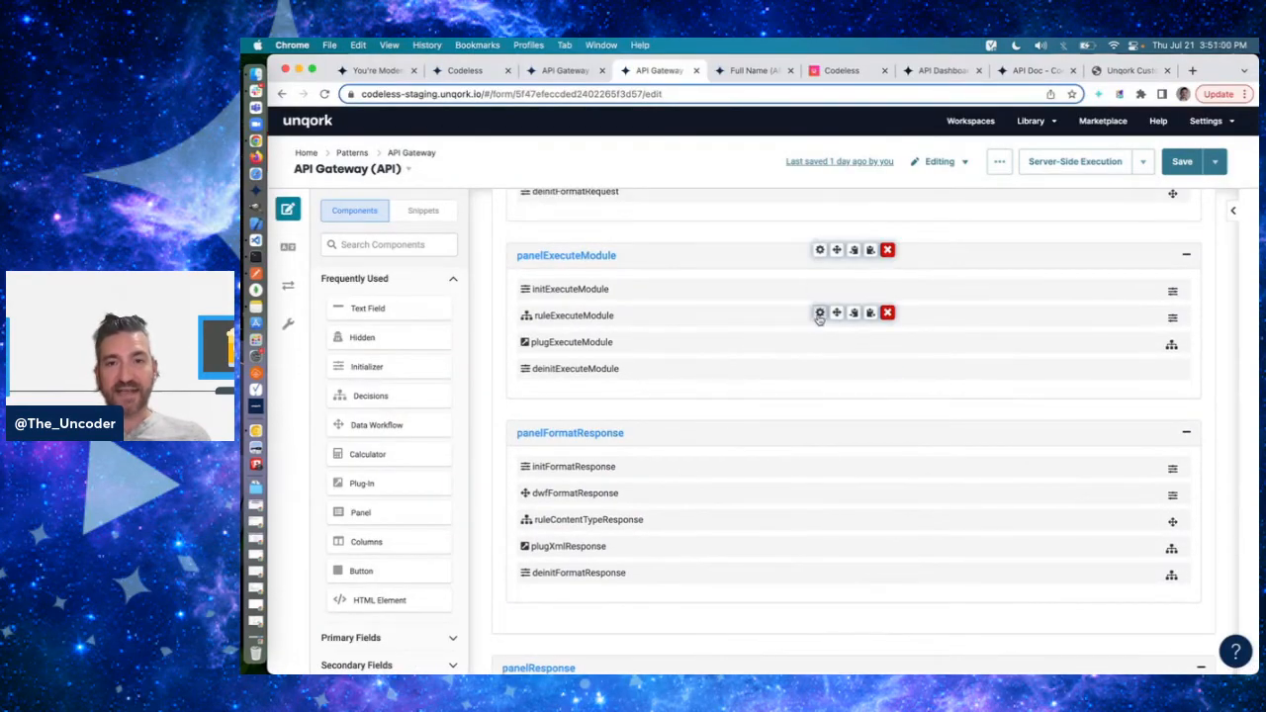
left_click(820, 314)
scroll(993, 400, "down", 2)
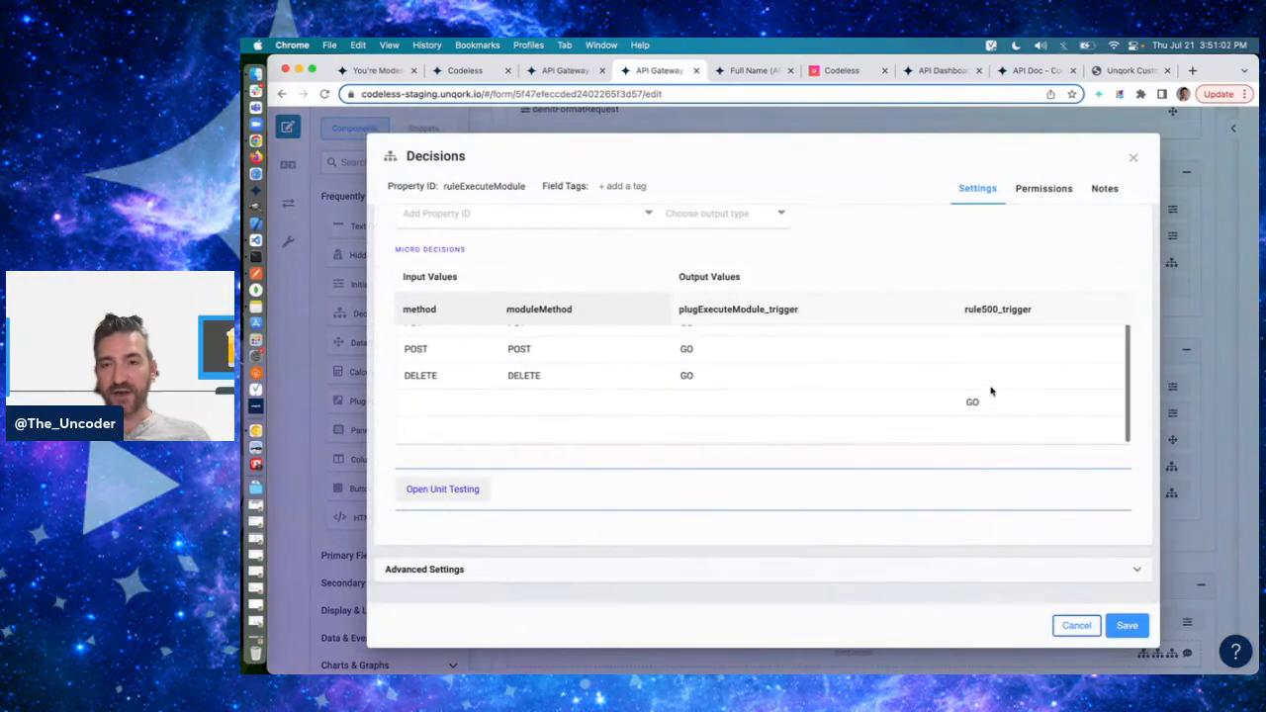
left_click(1082, 629)
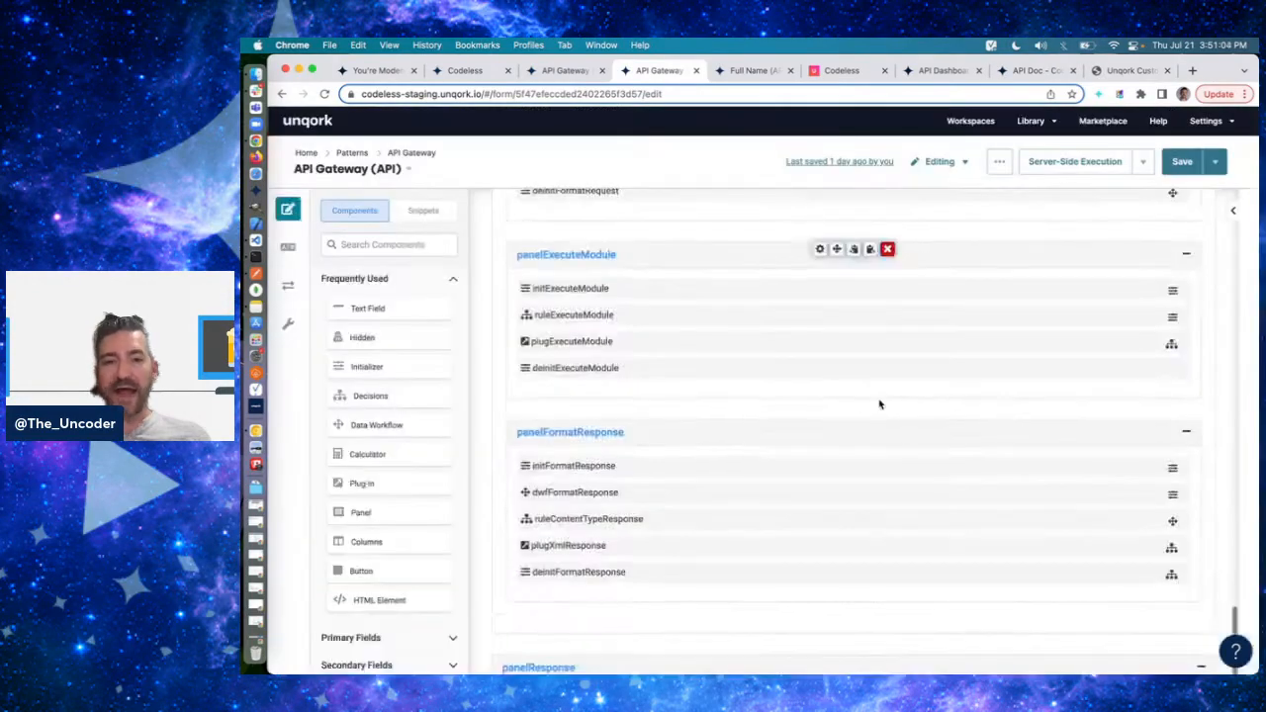
- Open rule500 in panelError and inspect the httpResponseCode value in its micro decisions
scroll(880, 405, "down", 3)
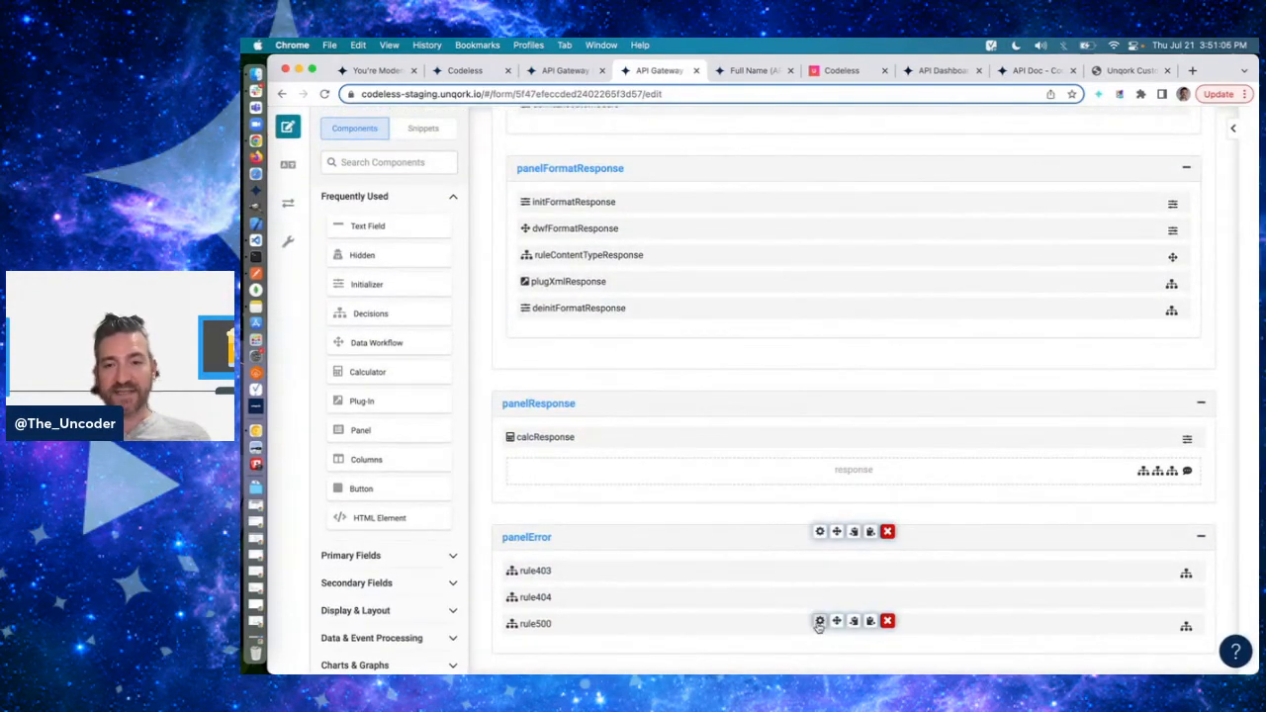
left_click(819, 620)
scroll(881, 376, "down", 5)
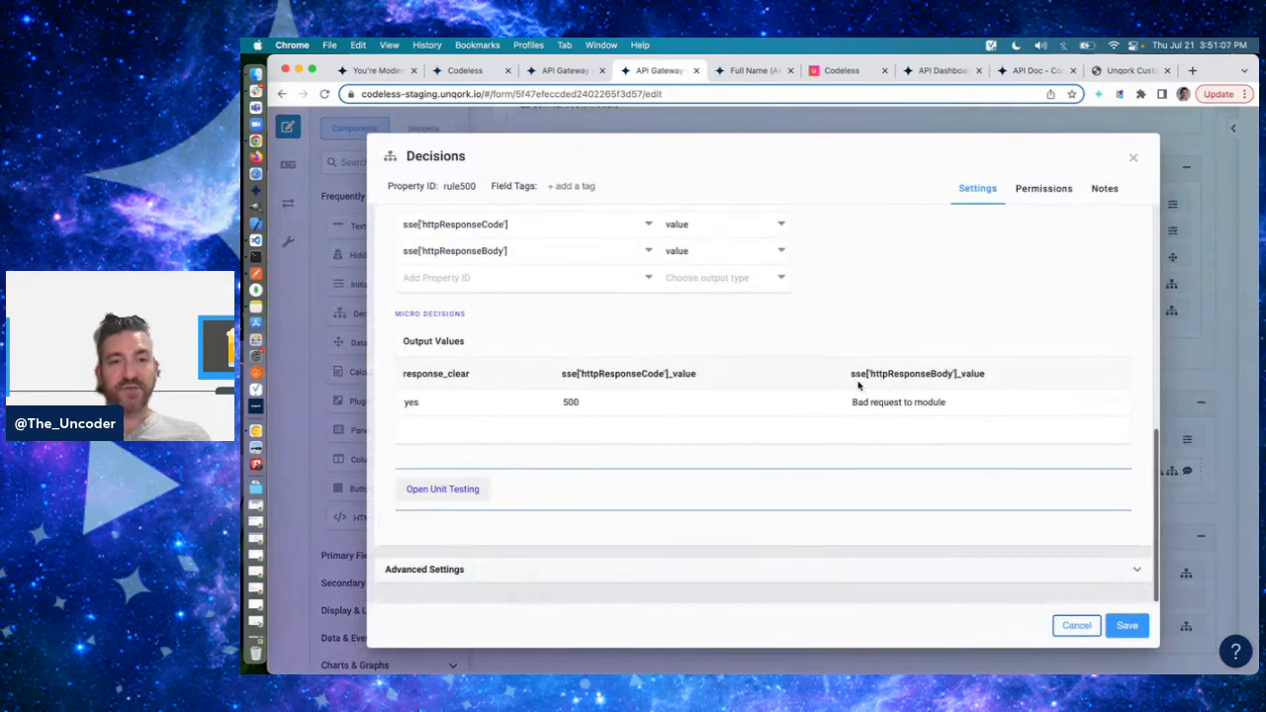
left_click(628, 403)
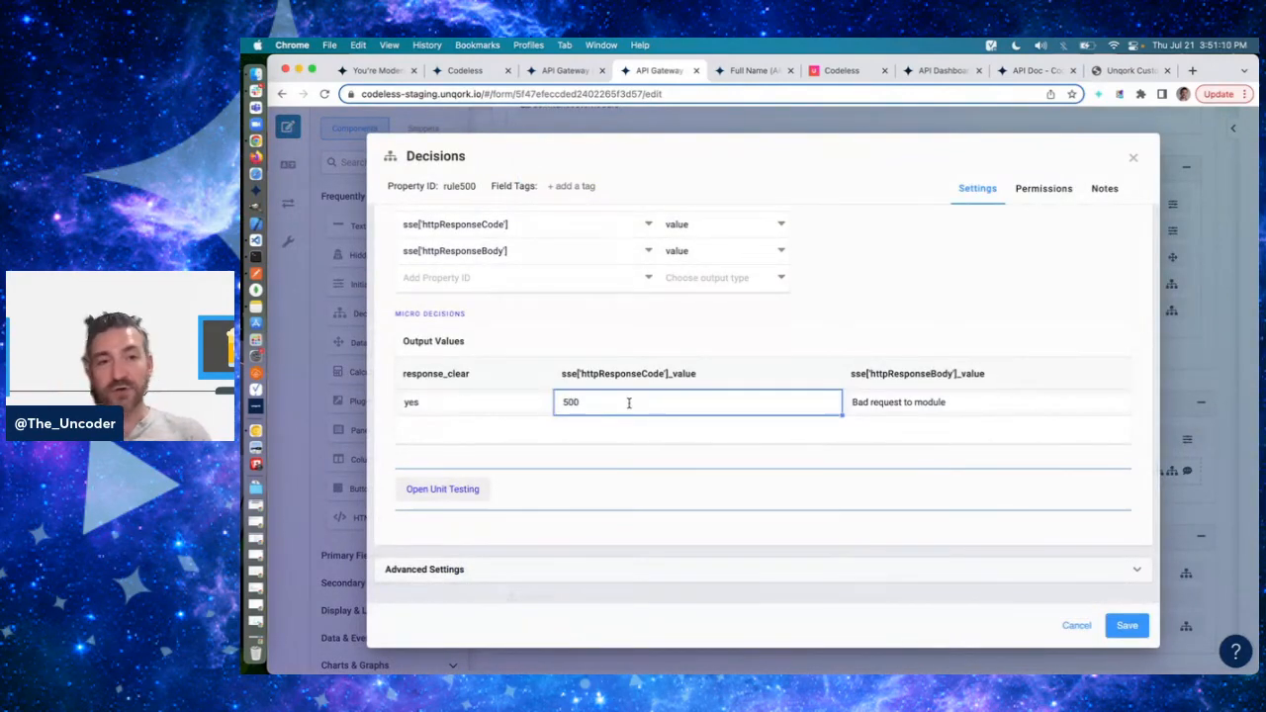
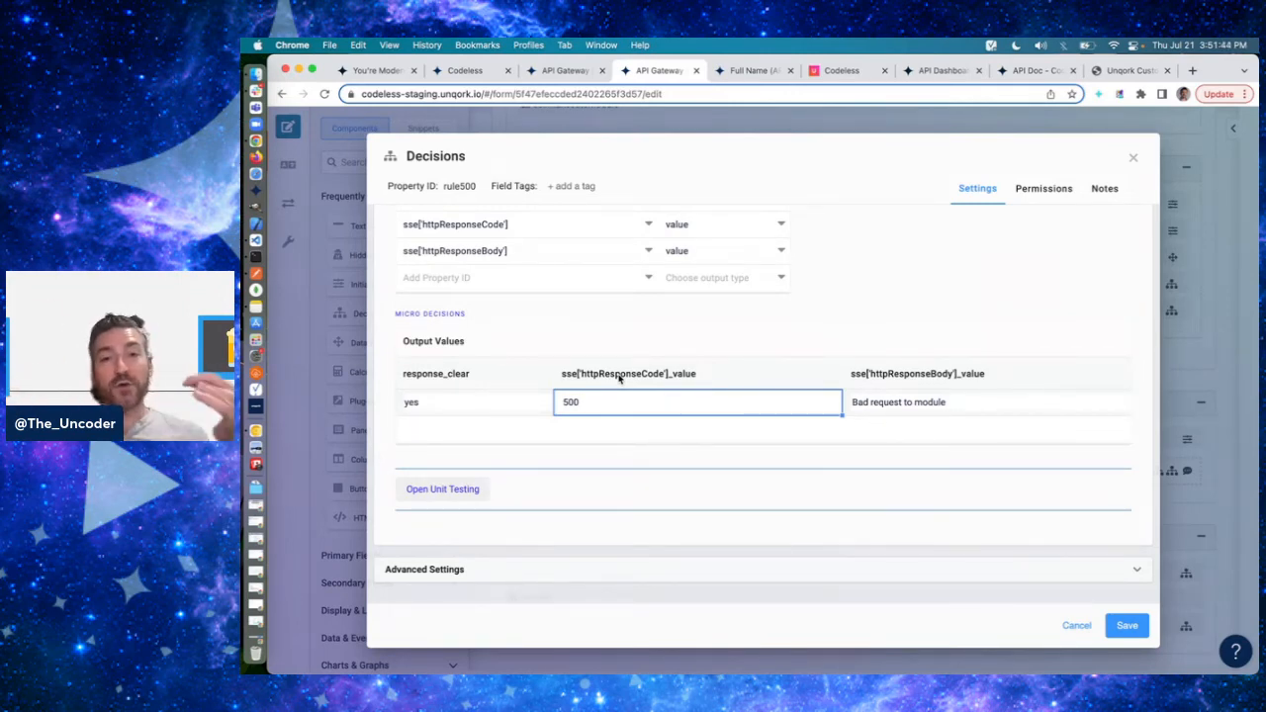
- Inspect the httpResponseCode and httpResponseBody output values in rule500's micro decisions
left_click(874, 275)
left_click(661, 400)
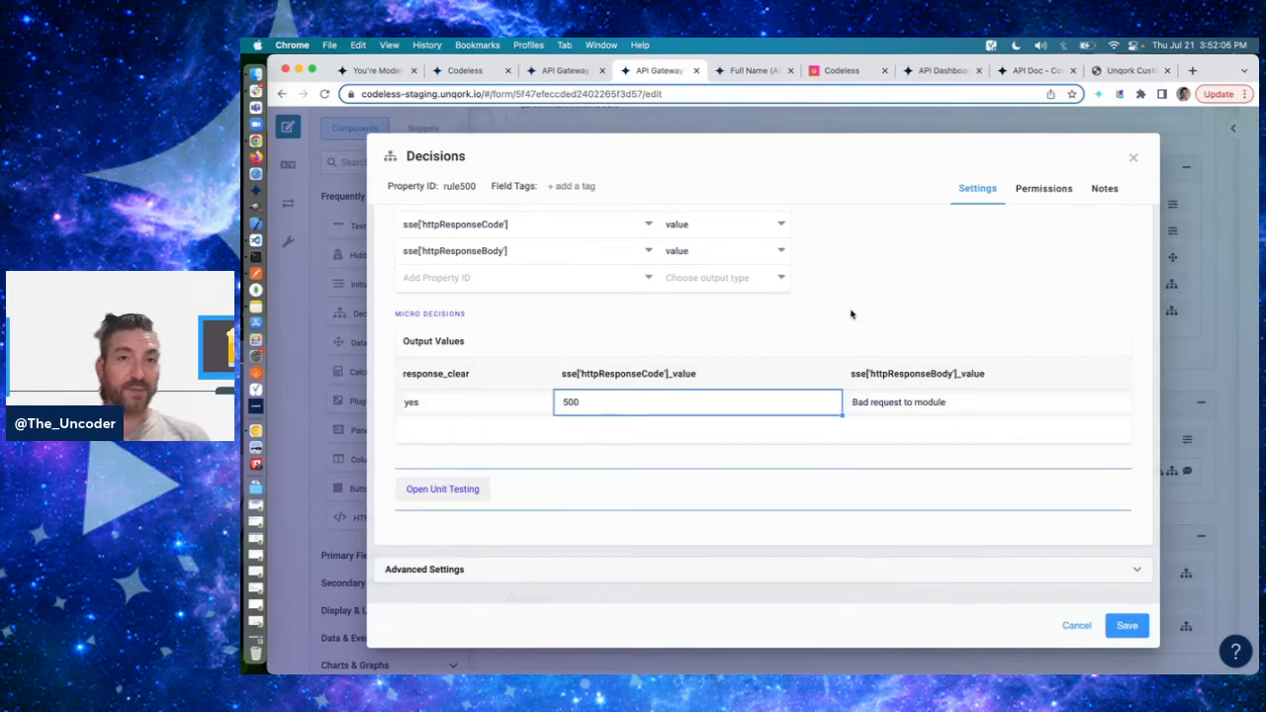
left_click(897, 407)
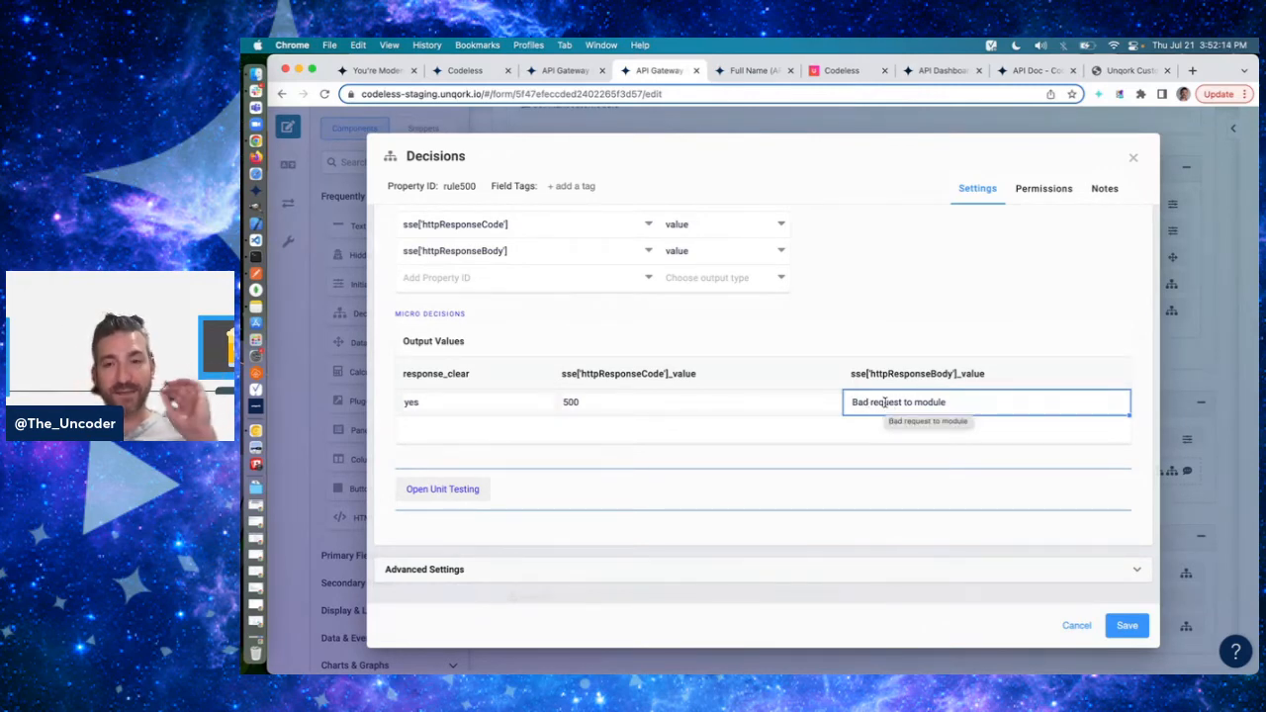
left_click(920, 343)
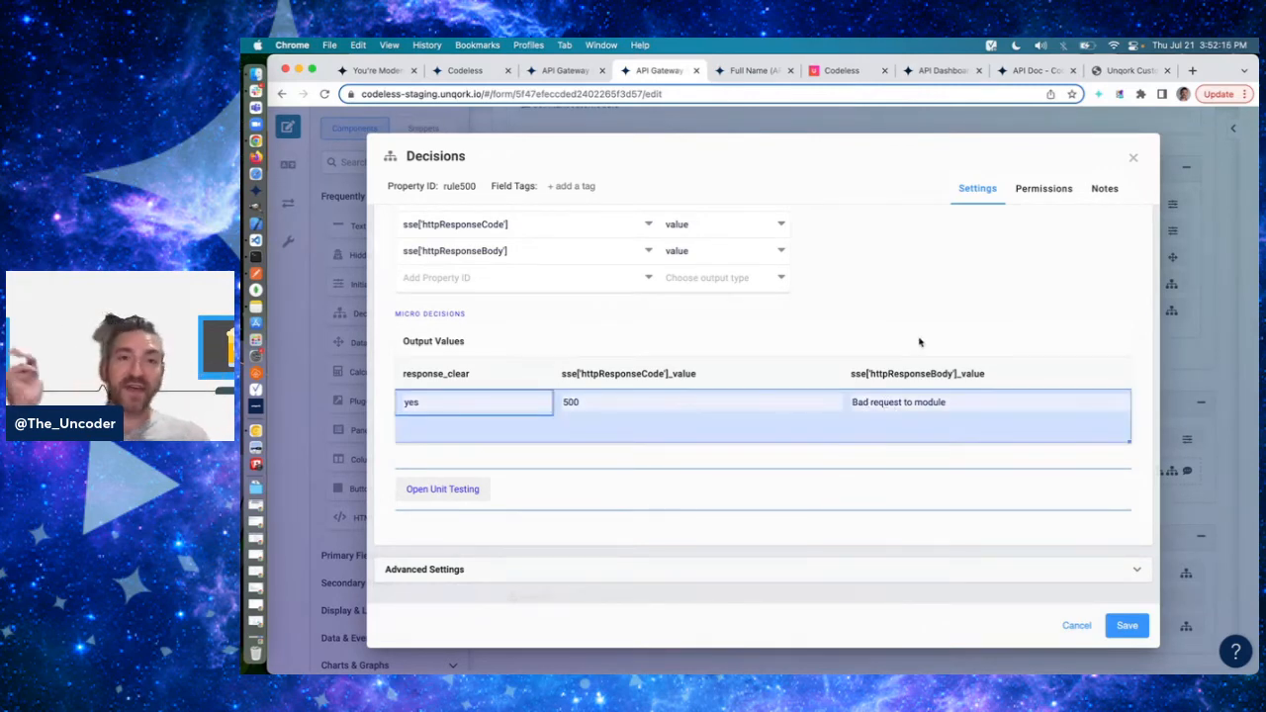
left_click(591, 404)
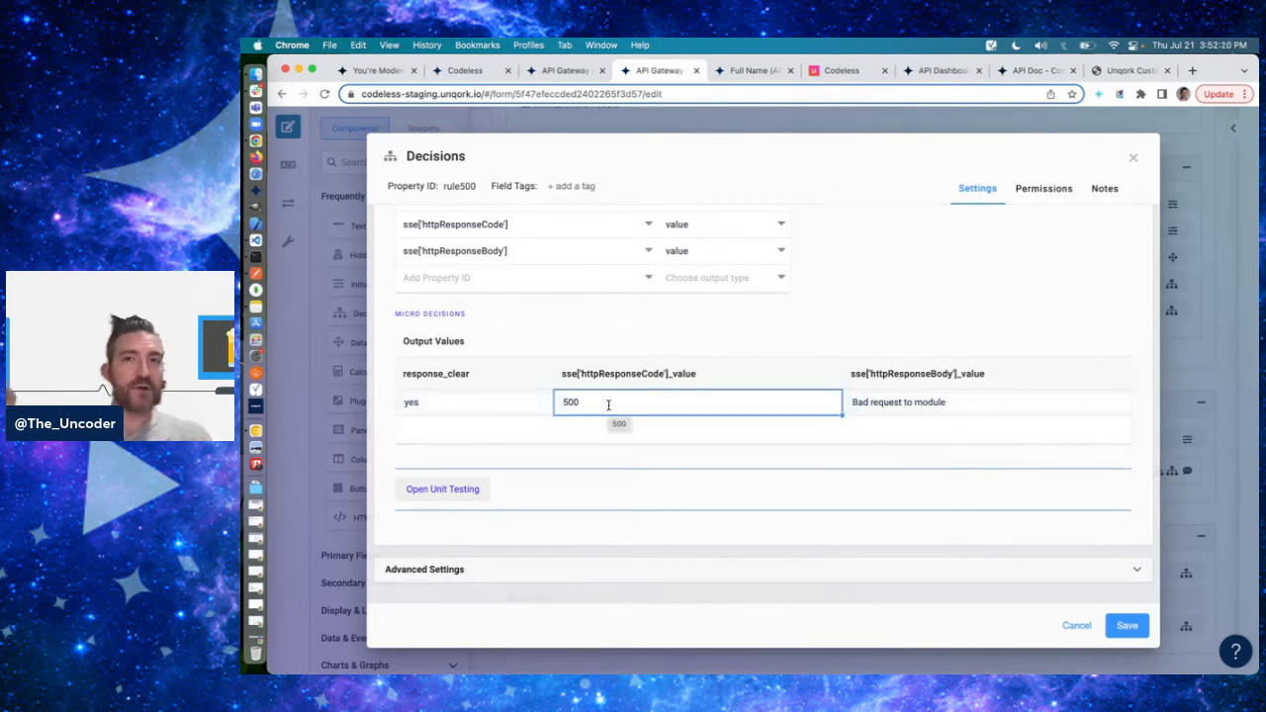
left_click(912, 402)
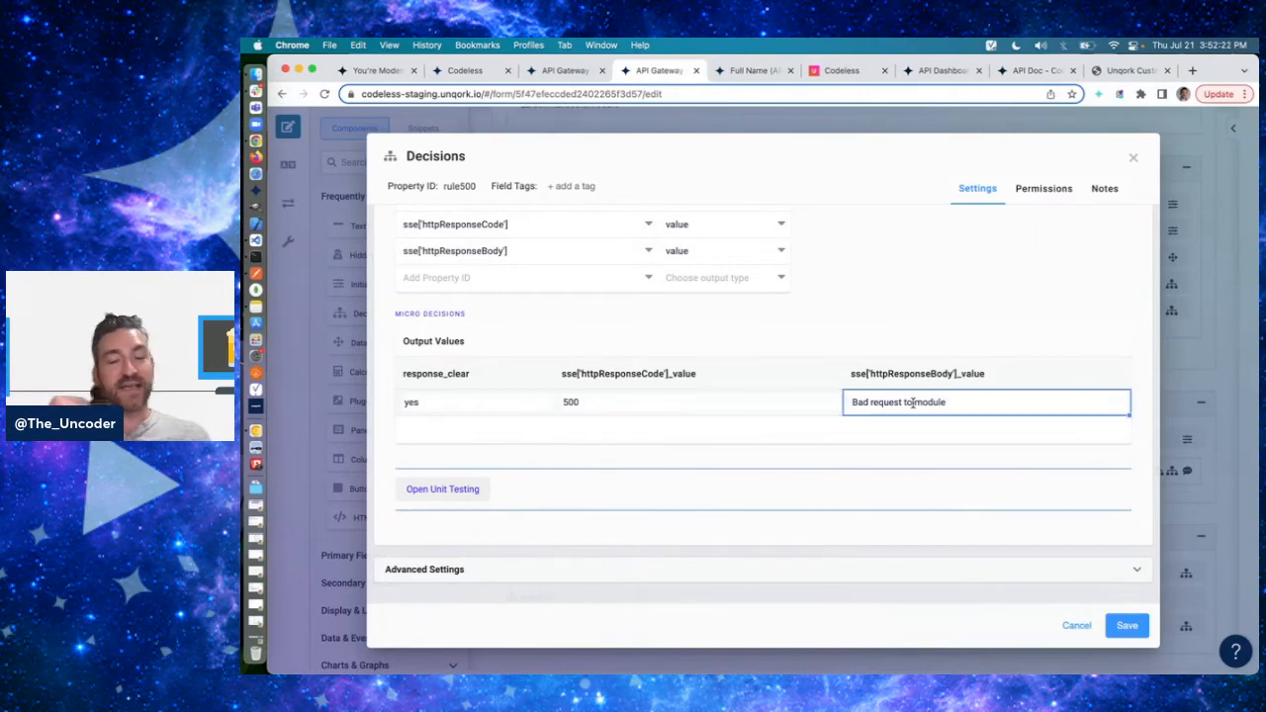
- Switch to Postman and examine the status and body text of the full-name GET response
key("super+Tab")
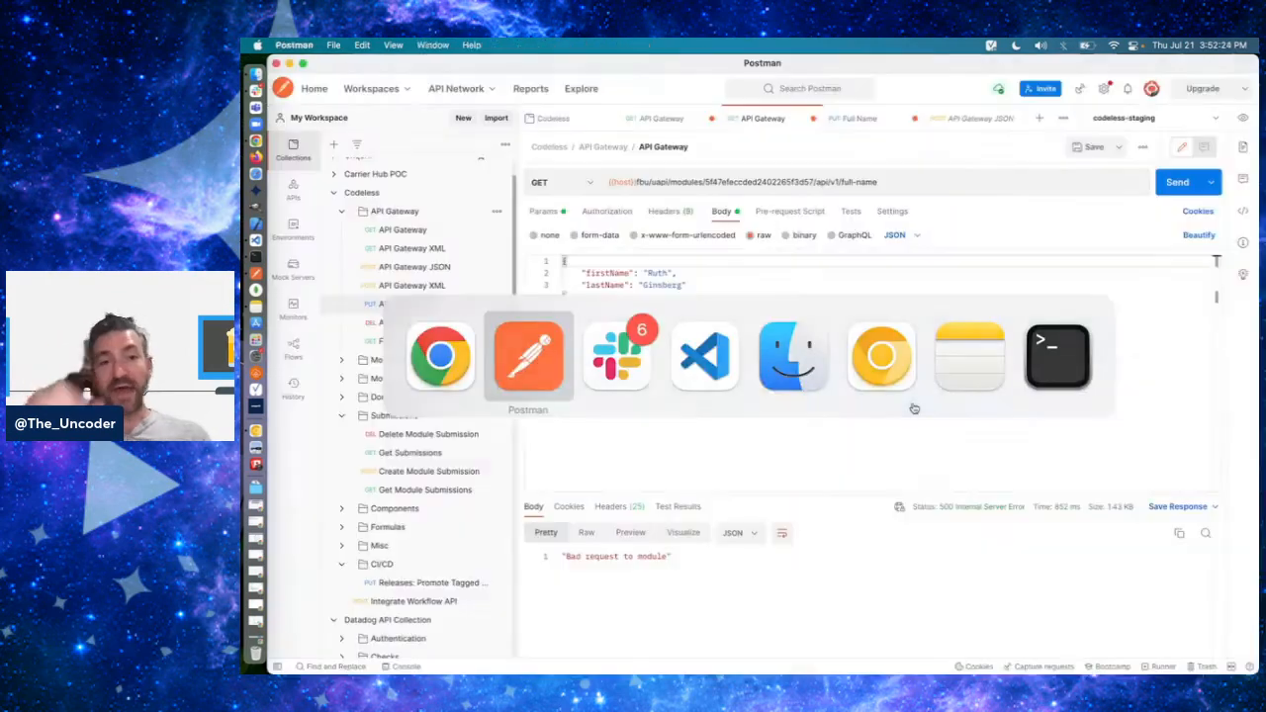
mouse_move(958, 511)
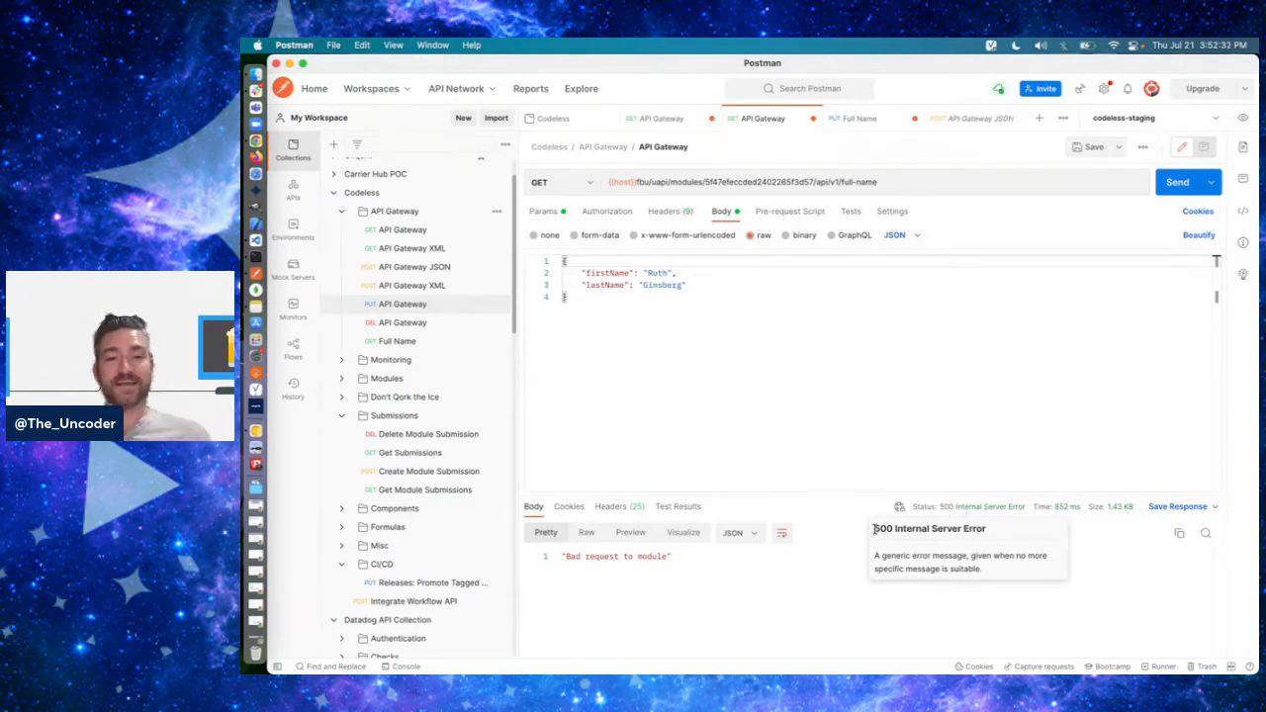
left_click_drag(732, 556, 549, 556)
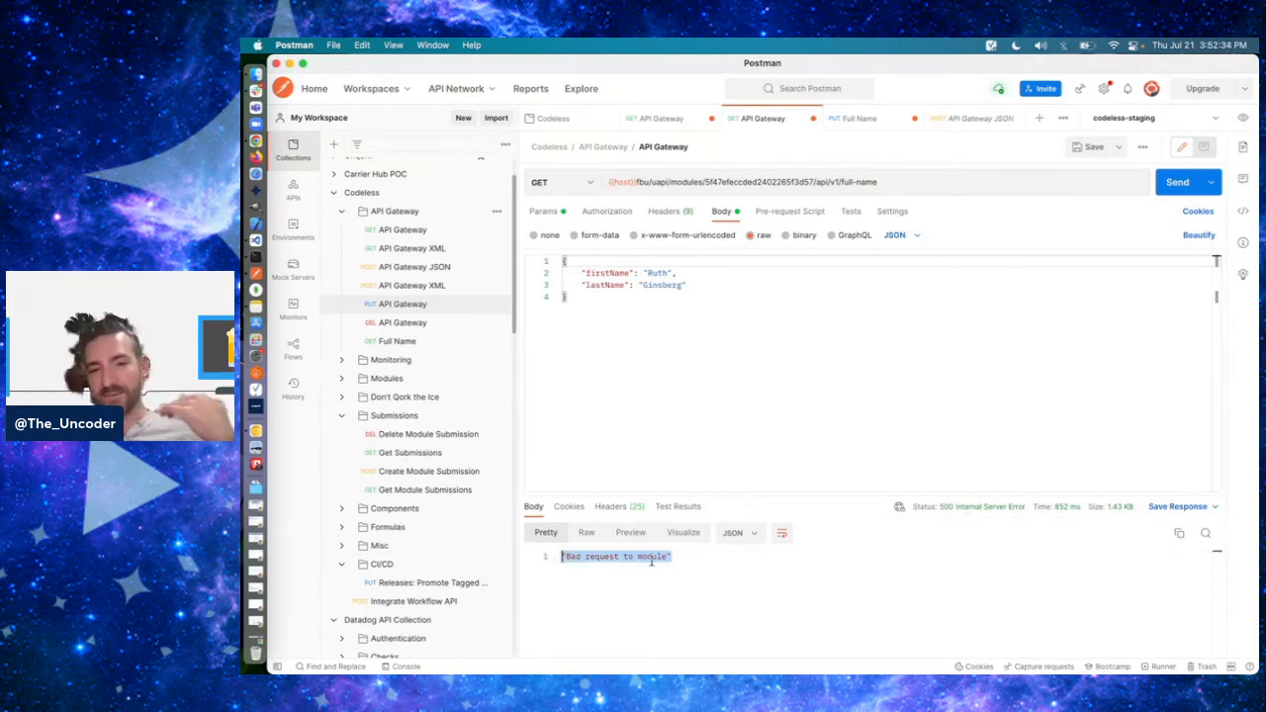
left_click(682, 557)
left_click_drag(683, 557, 599, 557)
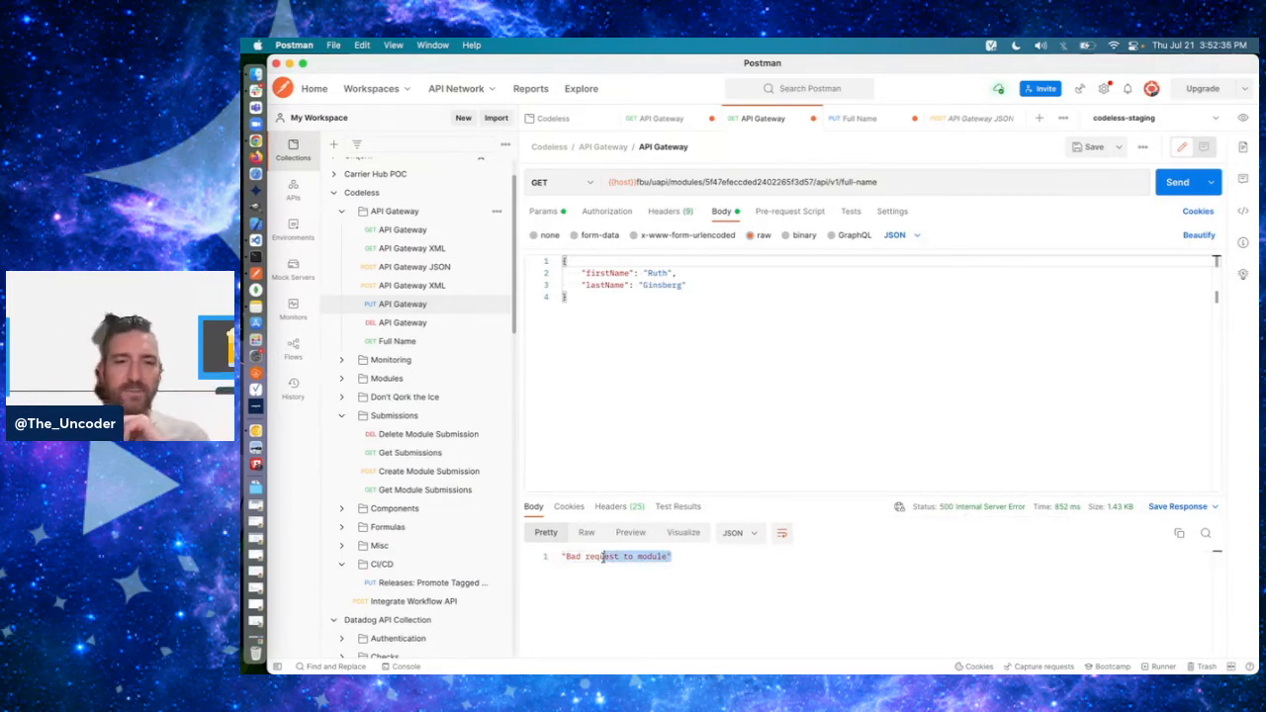
left_click(602, 557)
mouse_move(999, 511)
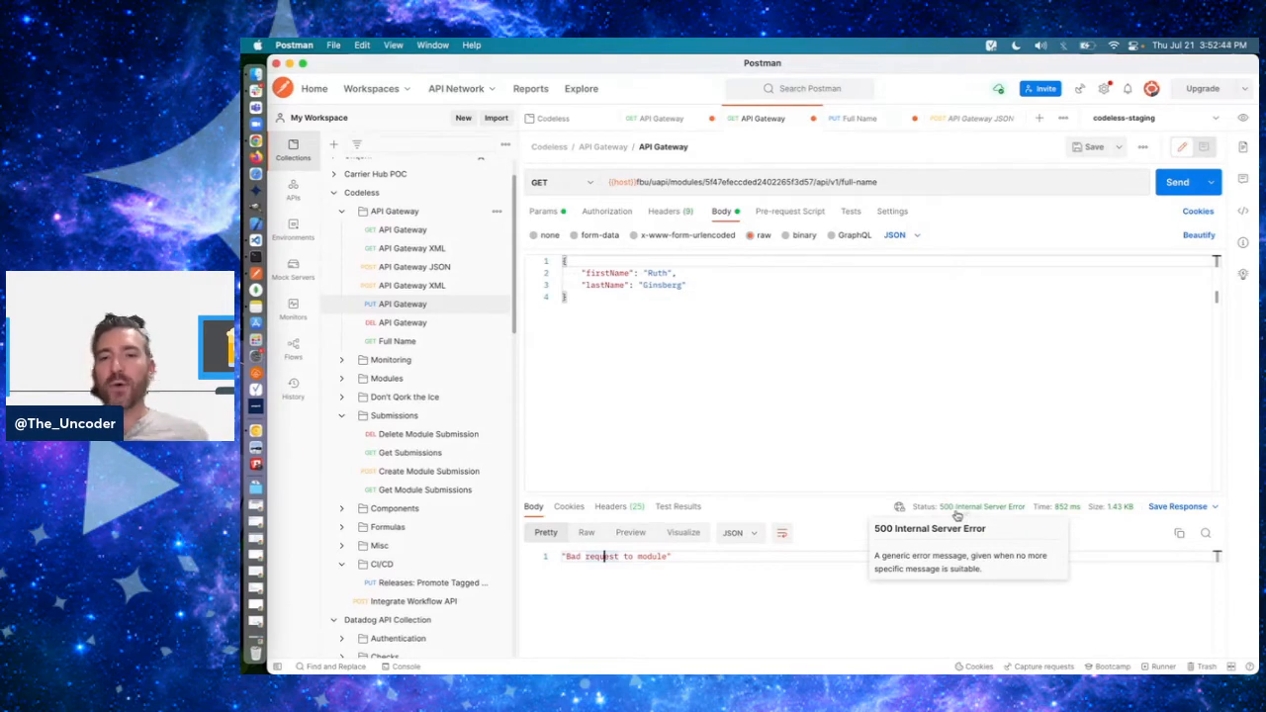
- Switch back to Chrome, set rule500's httpResponseBody value to BLANK, and save the rule
key("super+Tab")
type("BL")
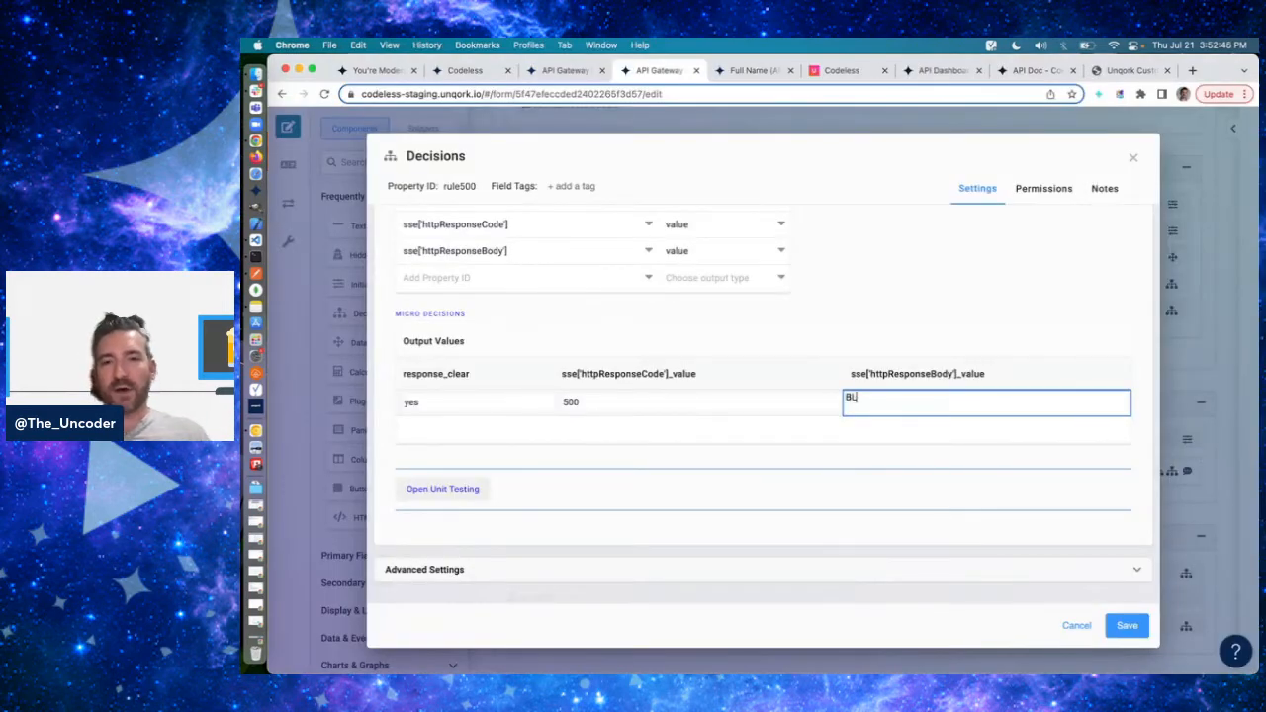
key("Return")
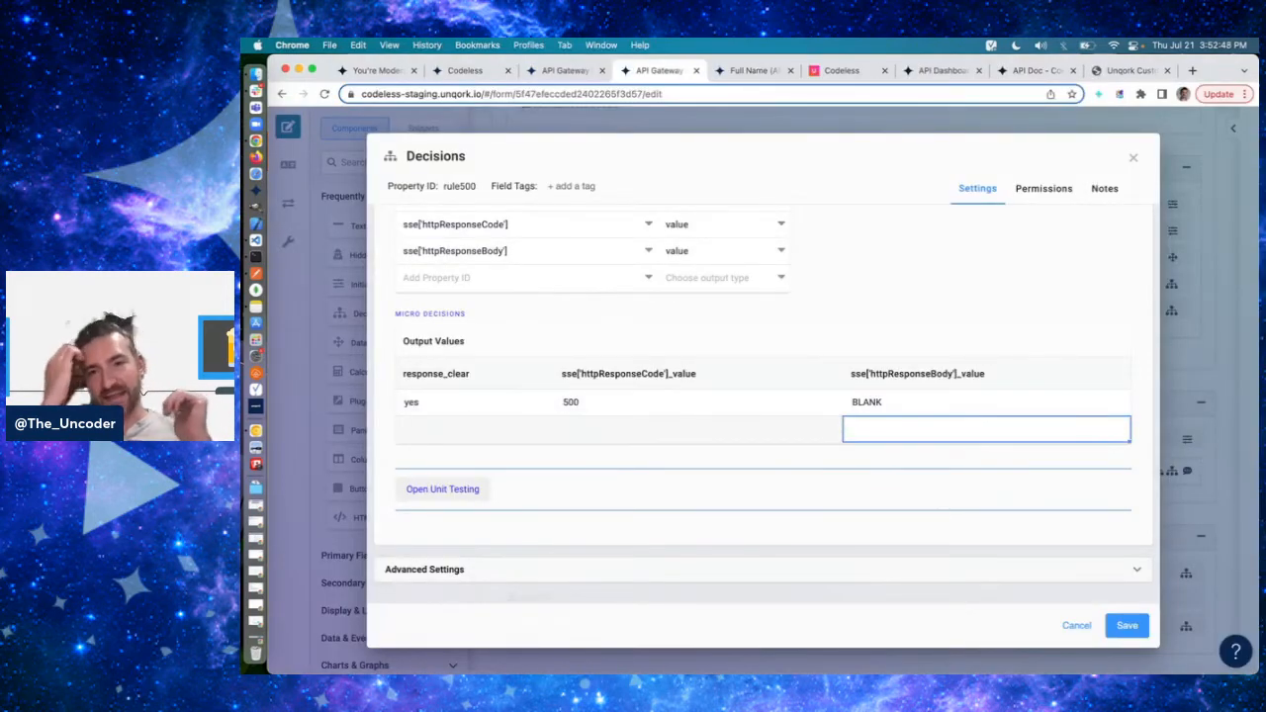
left_click(986, 403)
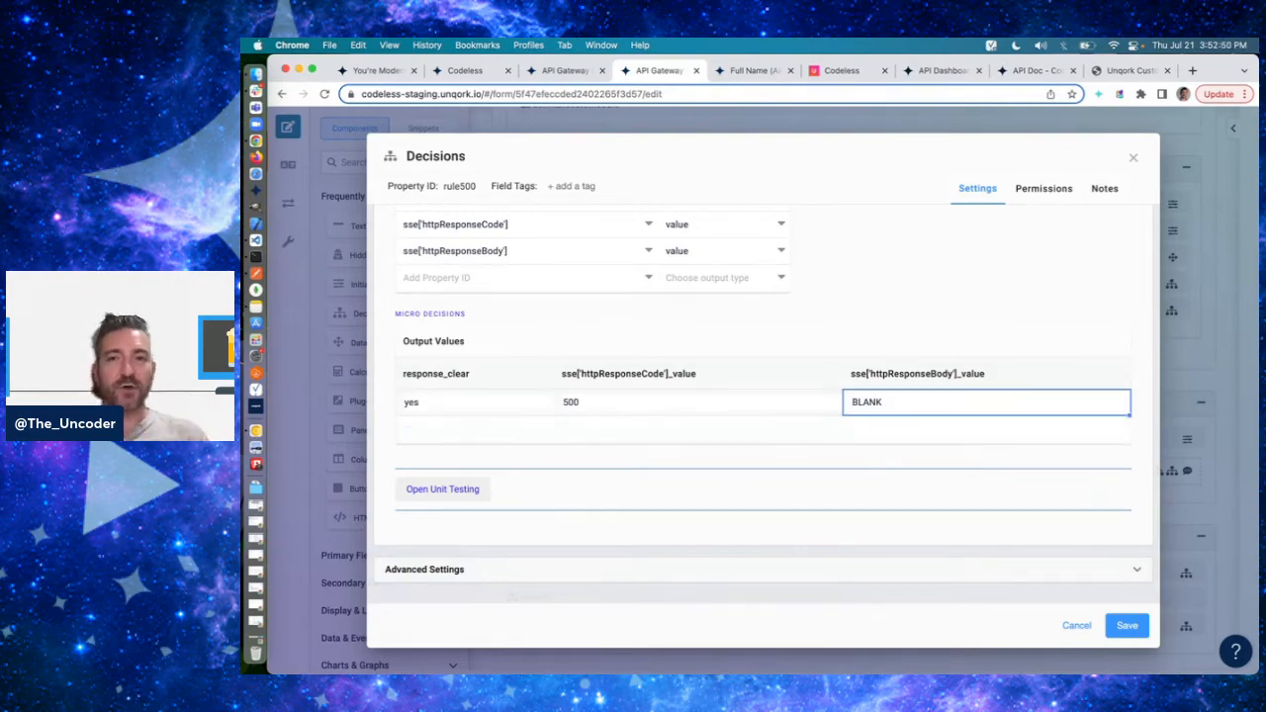
key("super+a")
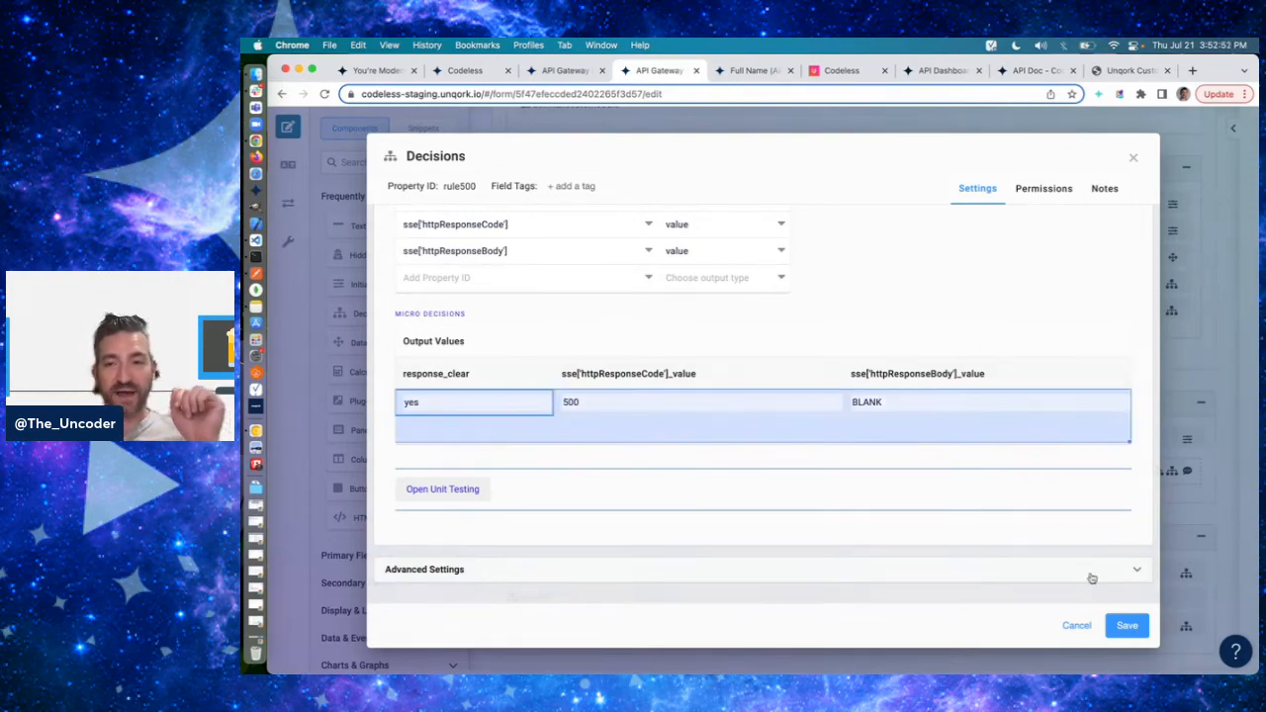
left_click(1138, 634)
- Switch to Postman, resend the full-name GET request, and generate and apply a new access token for the Codeless collection
key("super+Tab")
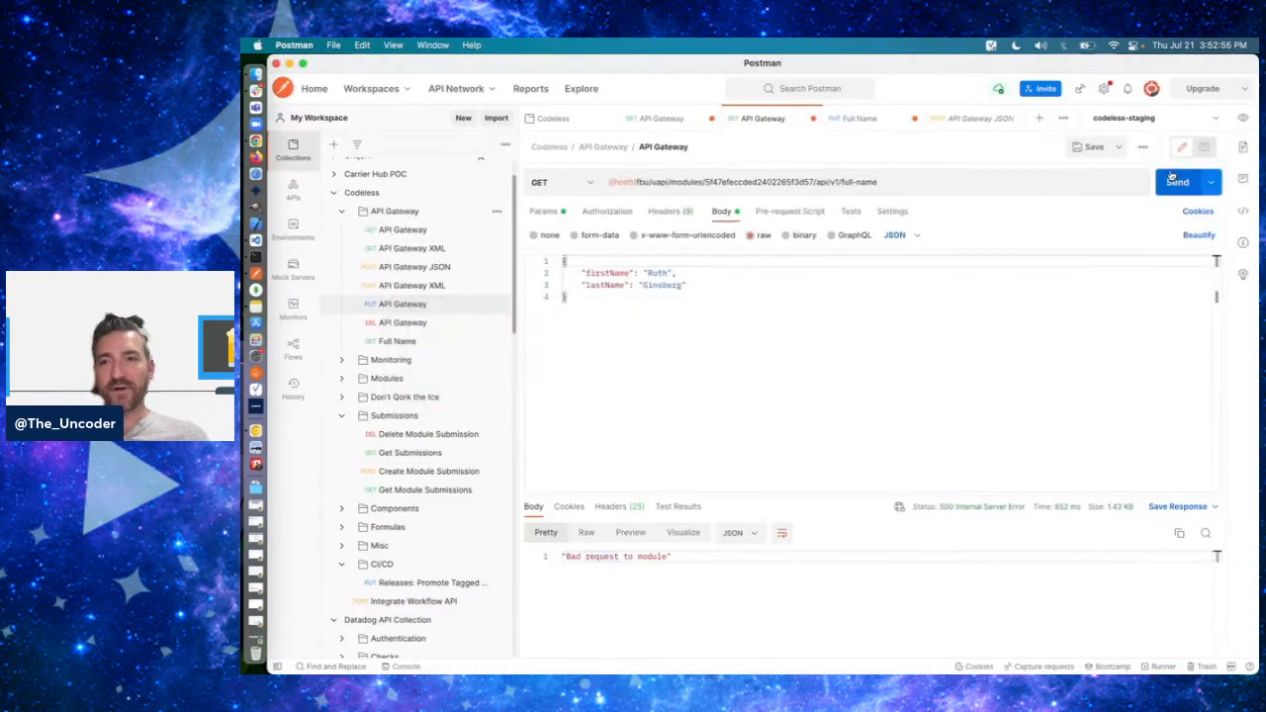
left_click(1173, 180)
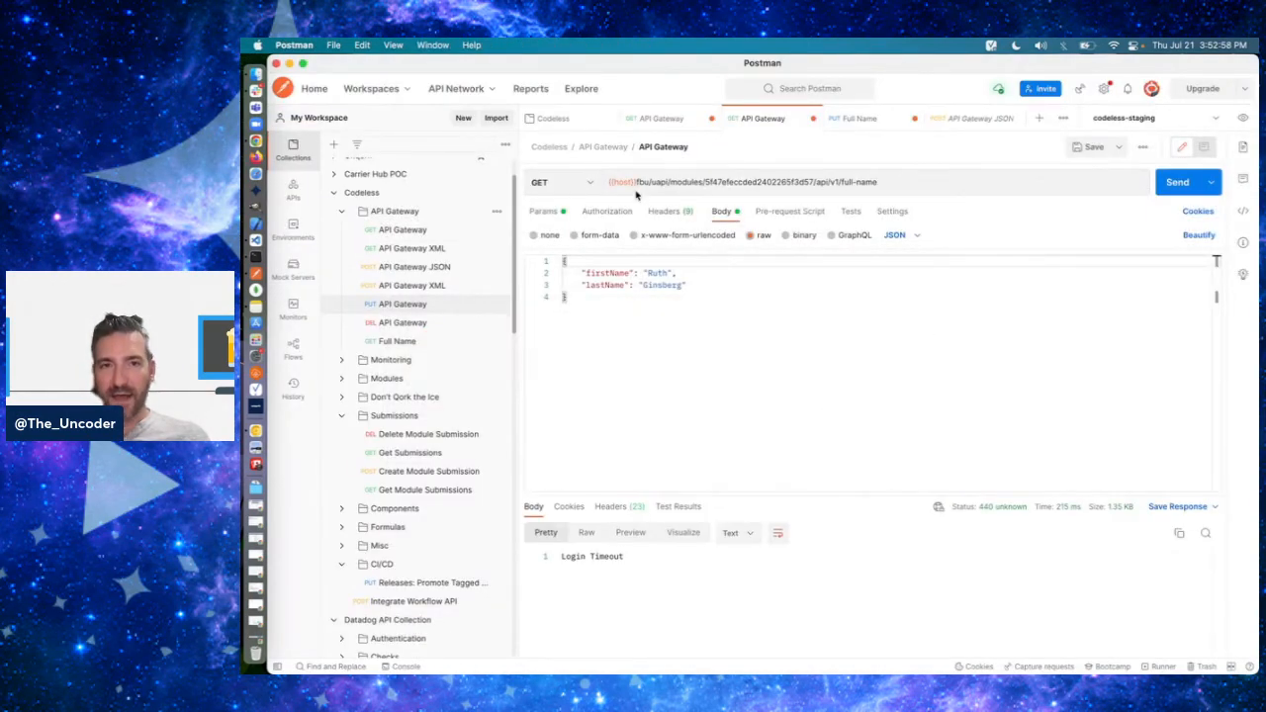
left_click(606, 211)
left_click(1040, 368)
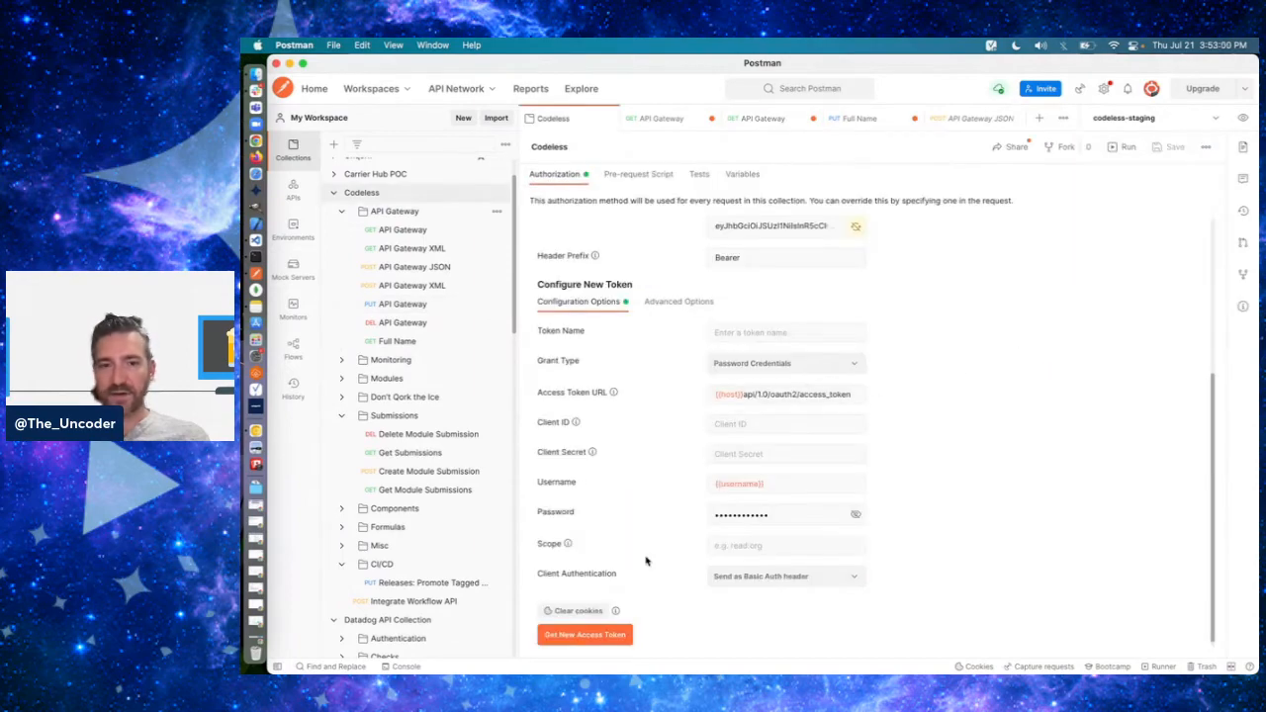
left_click(585, 634)
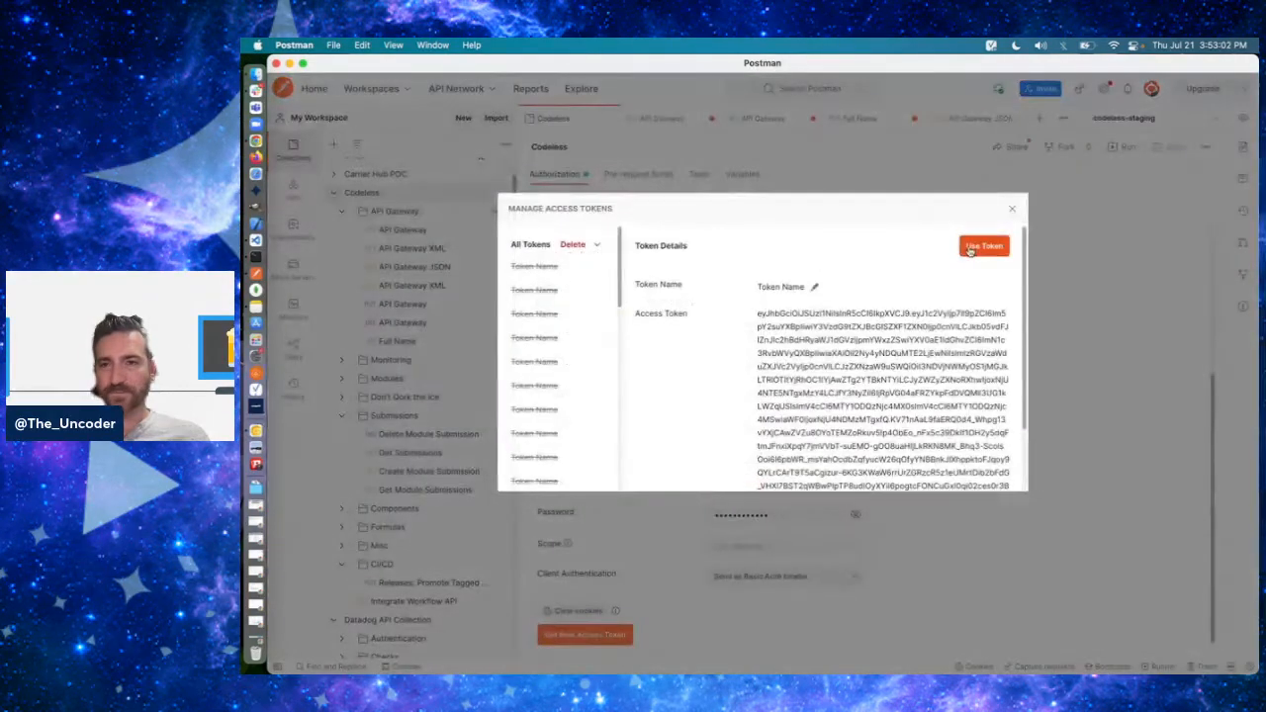
left_click(982, 246)
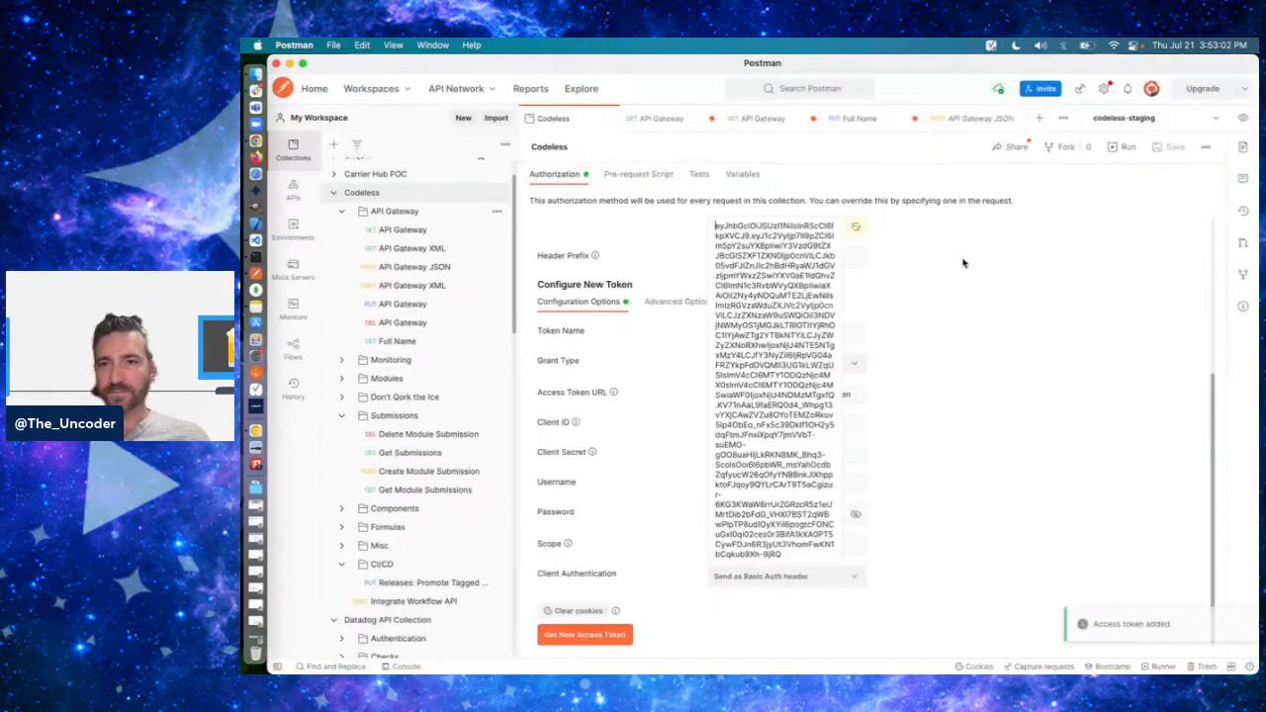
- Send the Full Name PUT request directly to the module's execute endpoint
left_click(836, 116)
left_click(1173, 186)
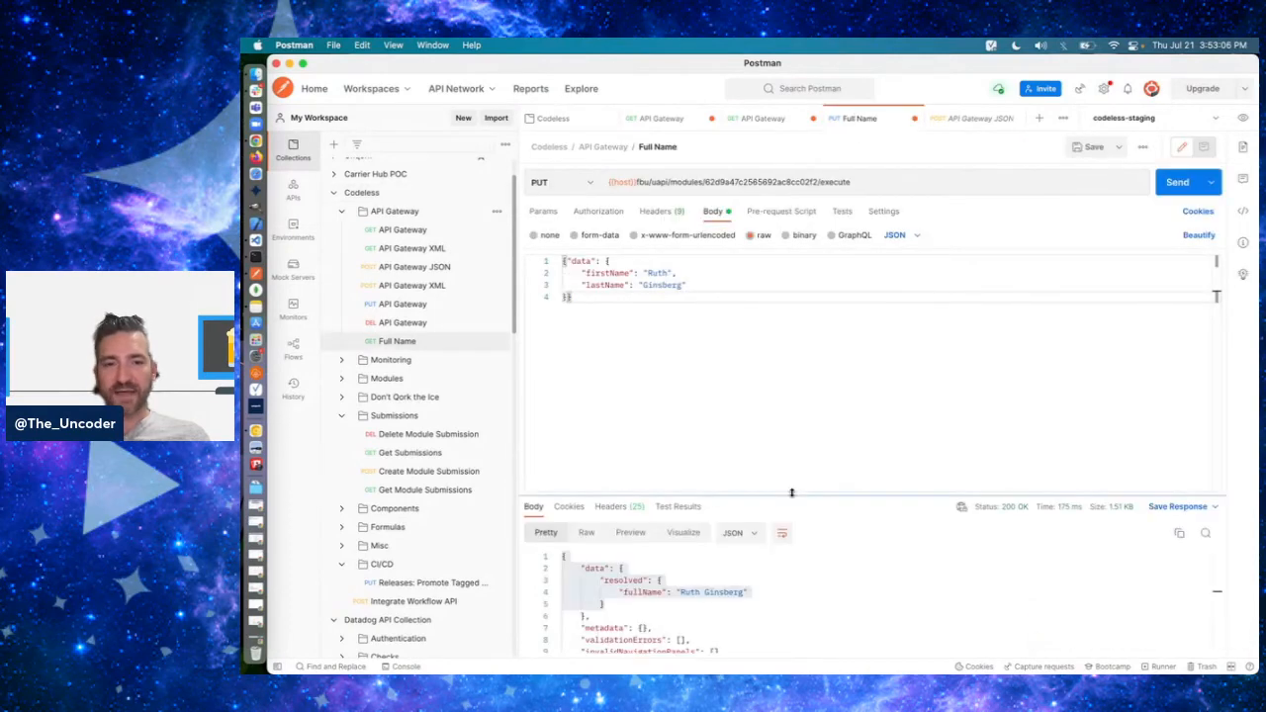
left_click(1177, 183)
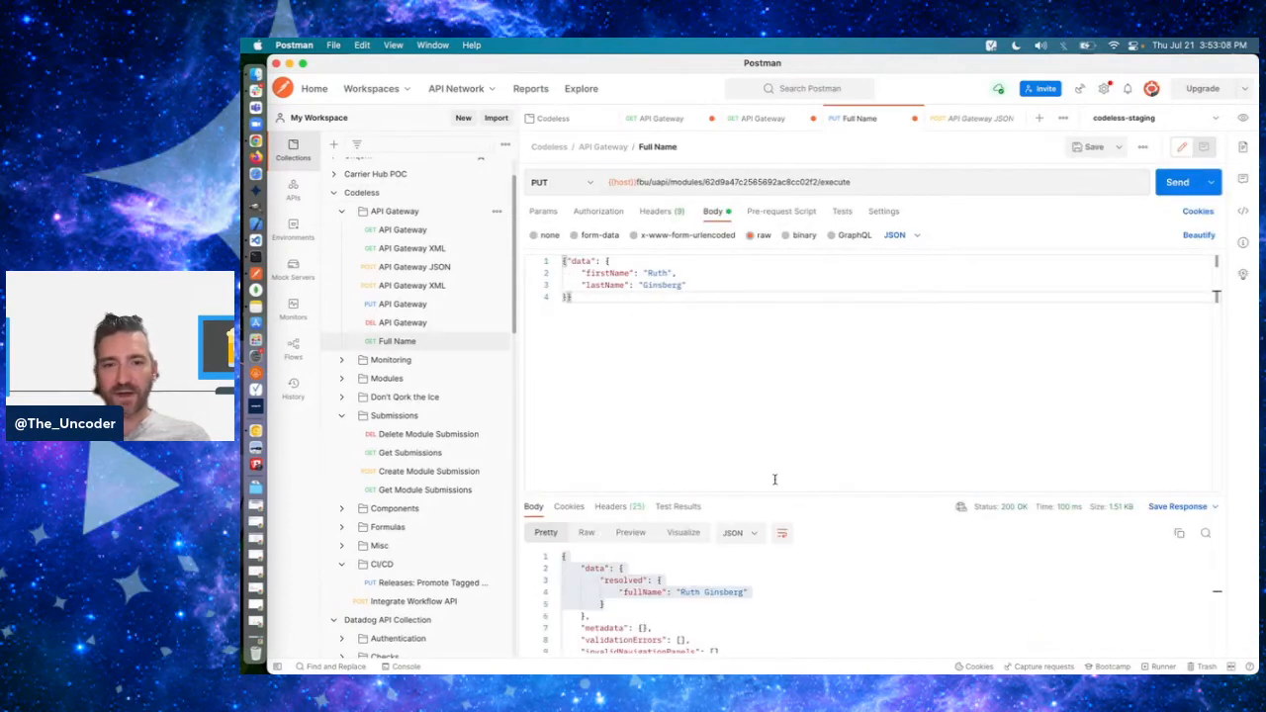
- Switch back to the API Gateway module in Chrome, reopen rule500 in panelError, and inspect its httpResponseBody value
key("super+Tab")
scroll(851, 534, "down", 3)
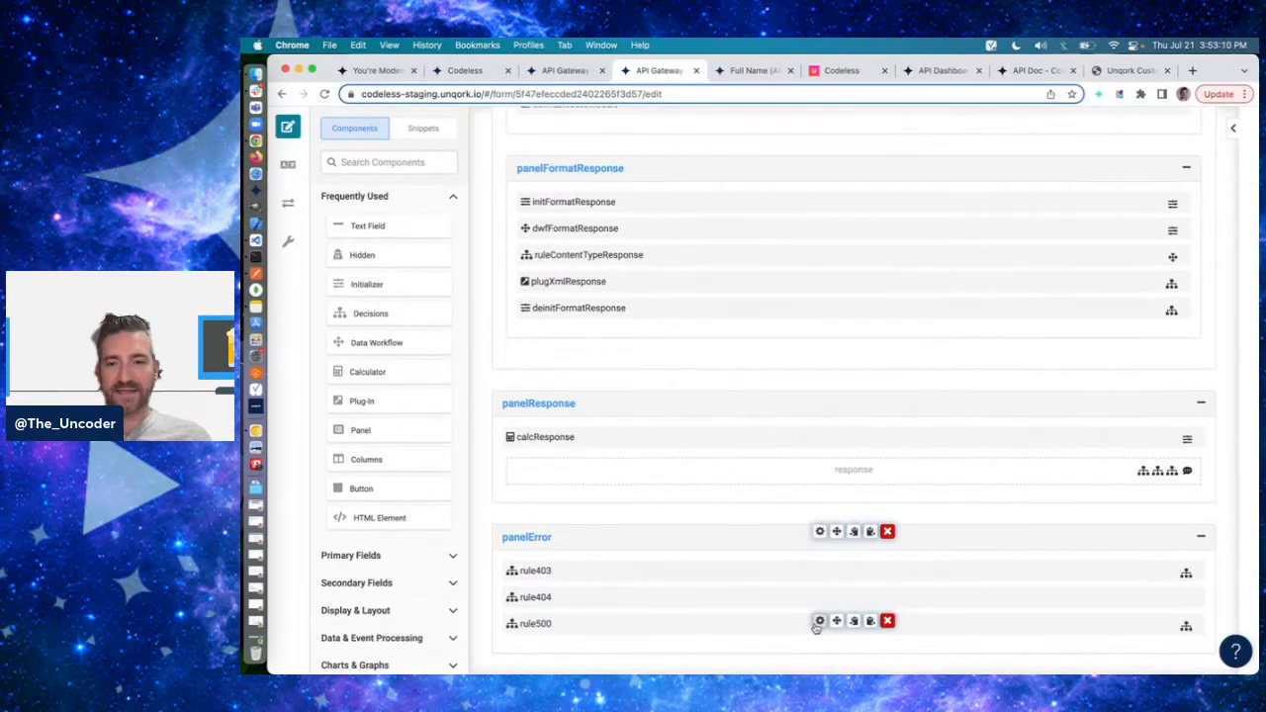
left_click(820, 621)
scroll(901, 393, "down", 1)
left_click(862, 553)
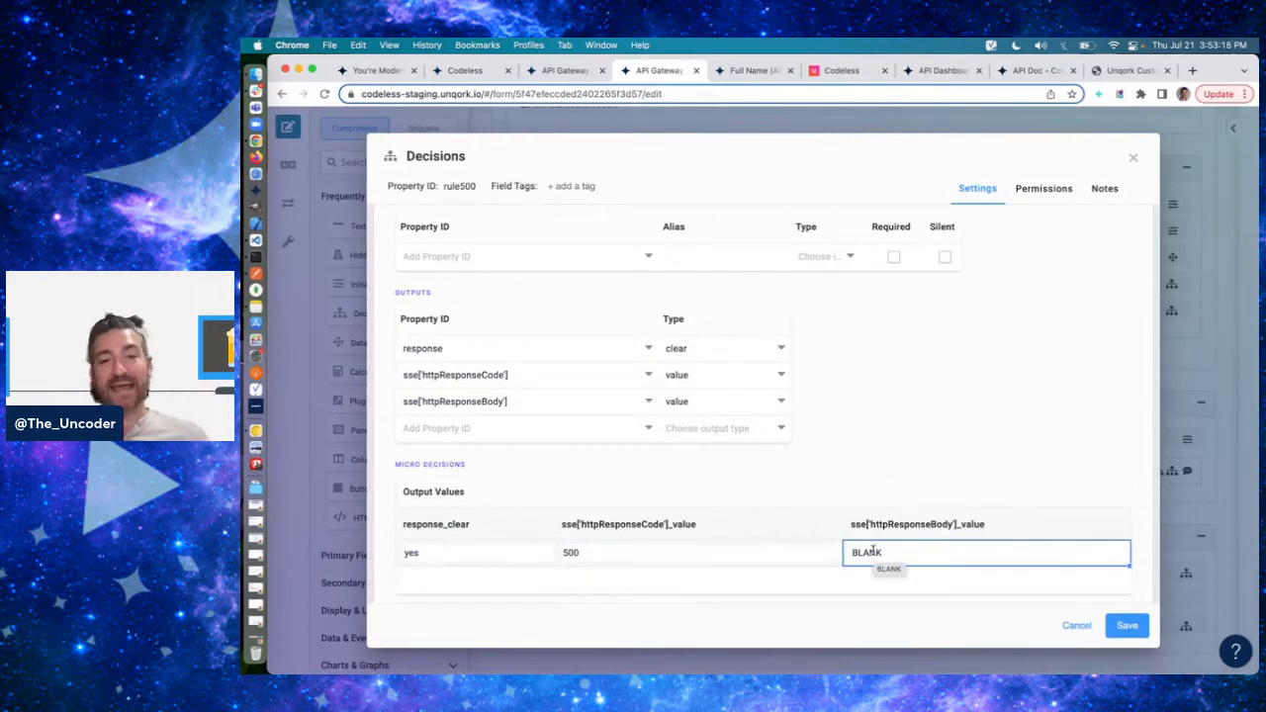
left_click(955, 465)
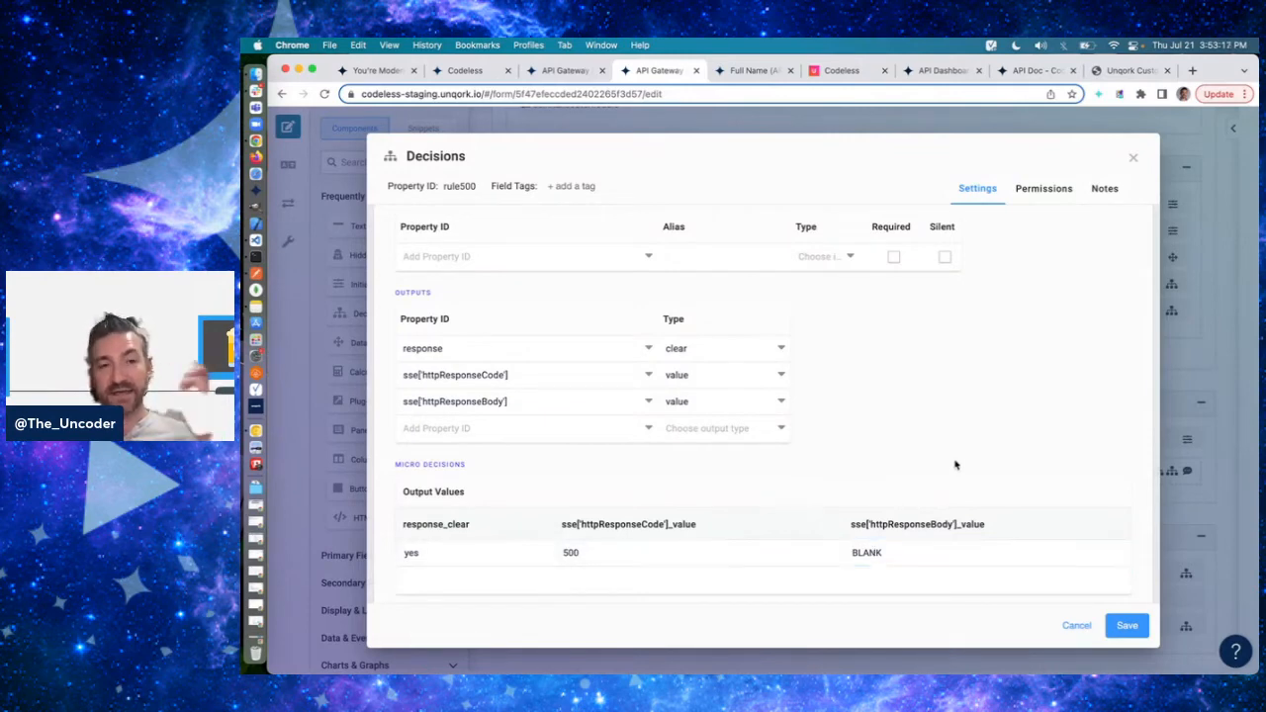
left_click(894, 554)
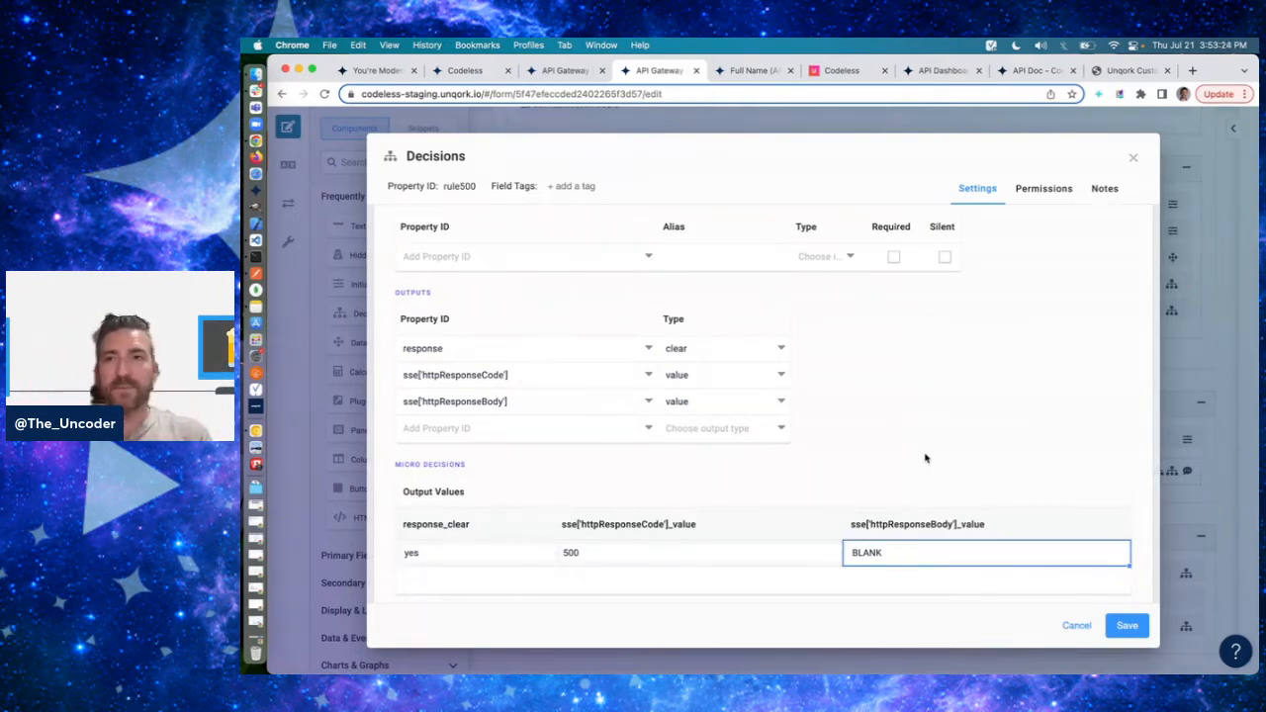
- Close the method component's settings in the Full Name (API) module, and check the Full Name request's method in Postman
left_click(741, 77)
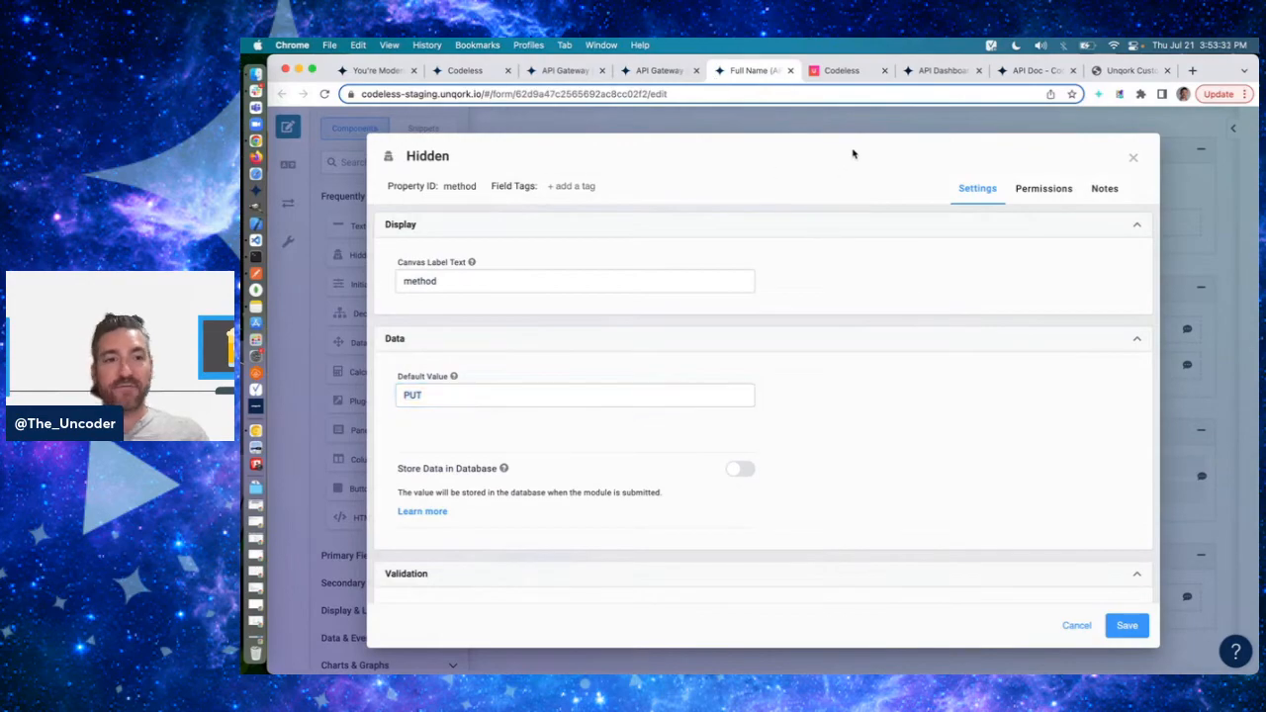
left_click(1134, 157)
key("super+Tab")
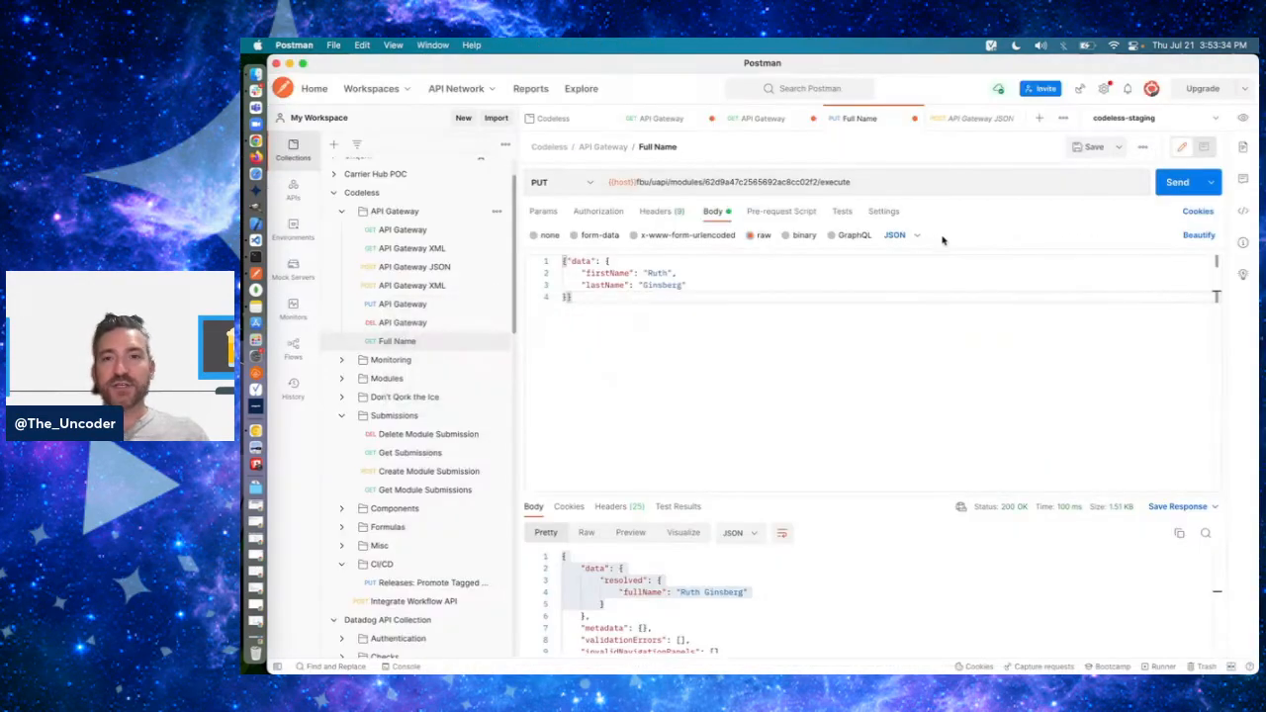
key("super+Tab")
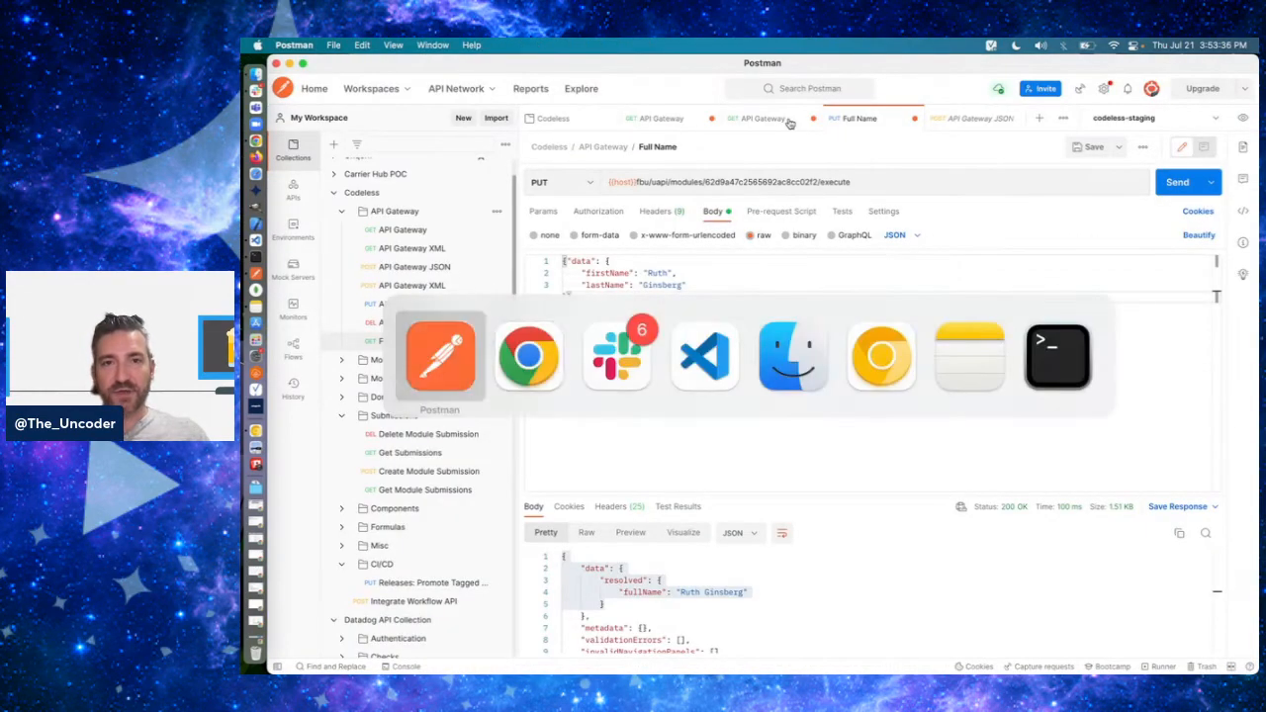
left_click(551, 183)
left_click(552, 251)
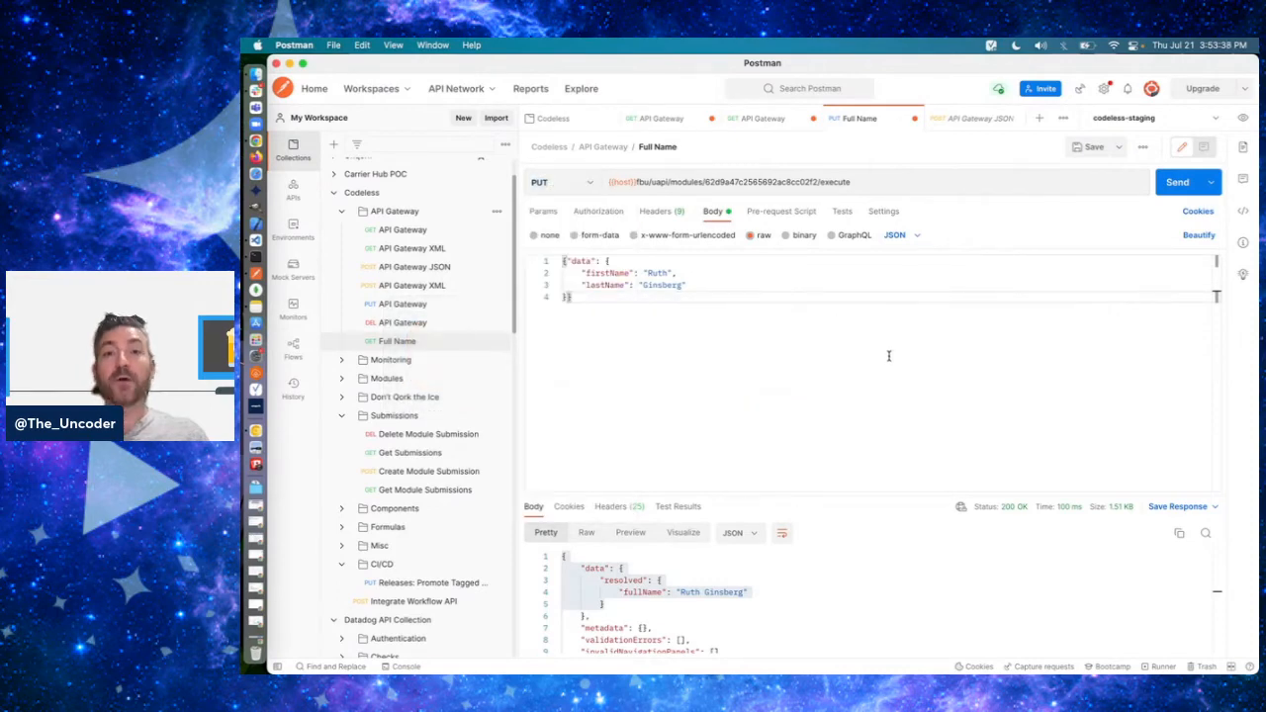
- Return to the API Gateway module in Chrome and close rule500 without saving
key("super+Tab")
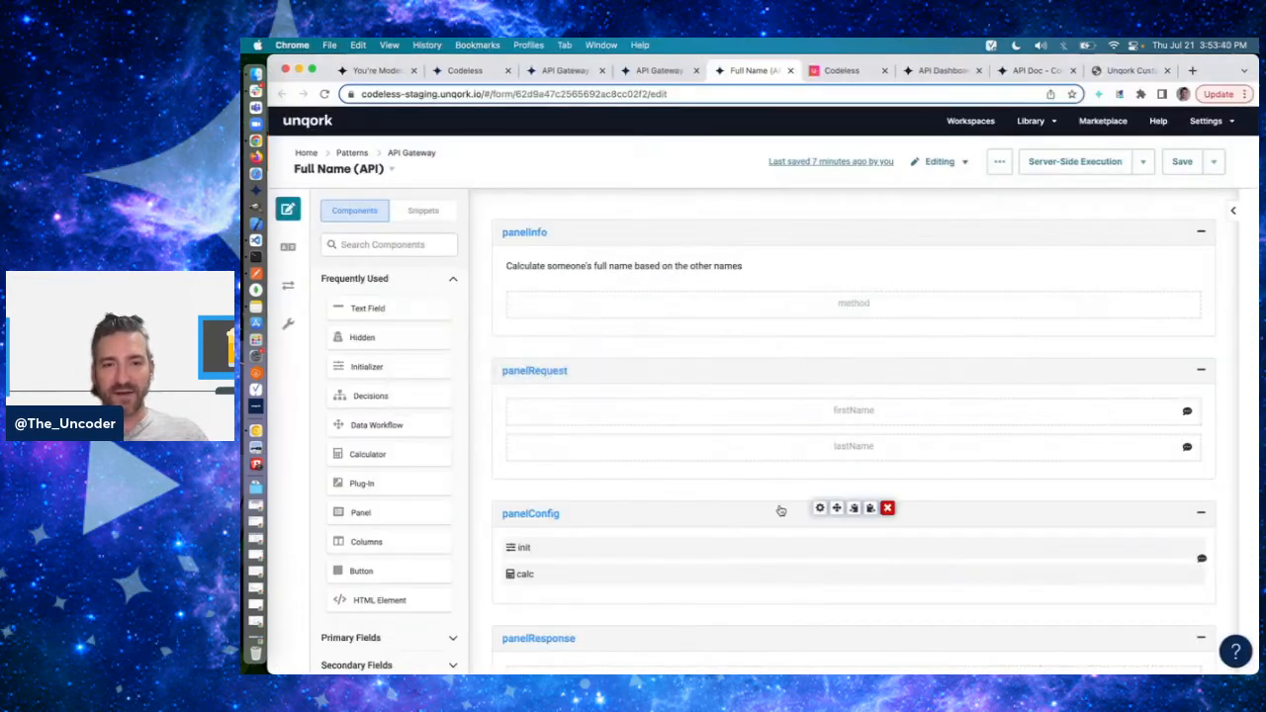
scroll(781, 511, "down", 2)
key("ctrl+shift+Tab")
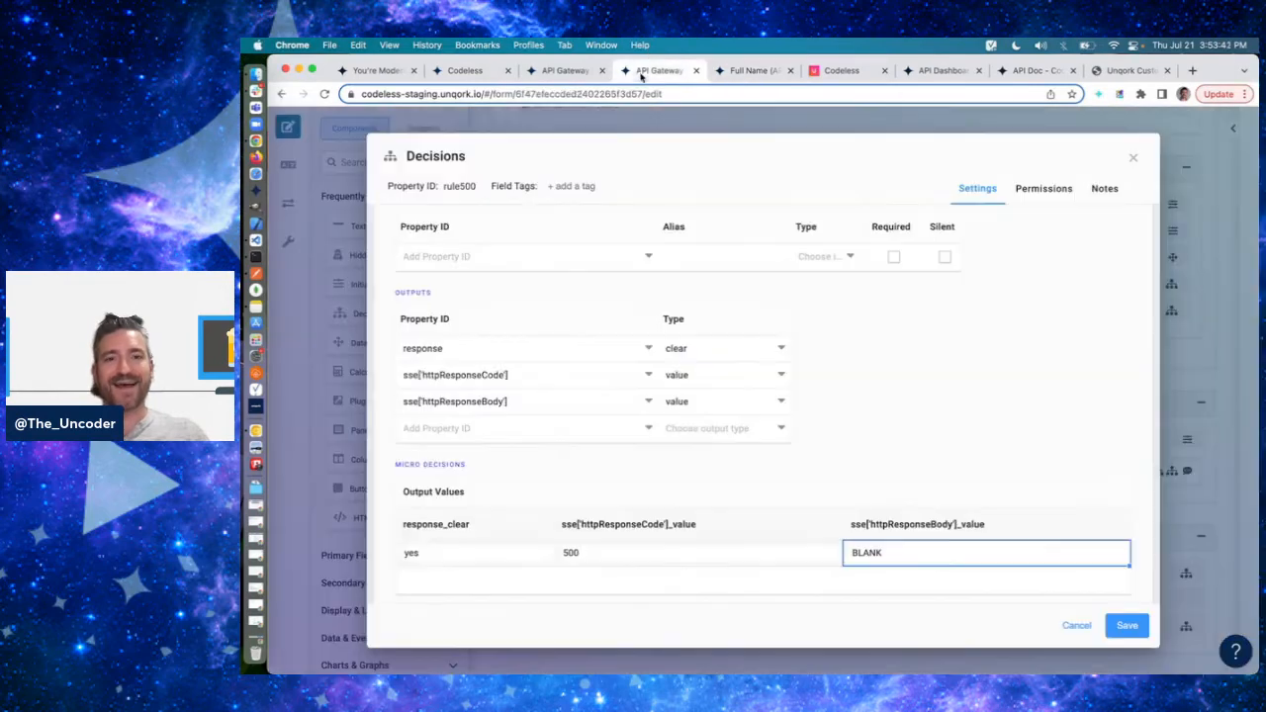
left_click(1076, 624)
- Switch to Postman, change the Full Name request's method to GET, and send it
key("super+Tab")
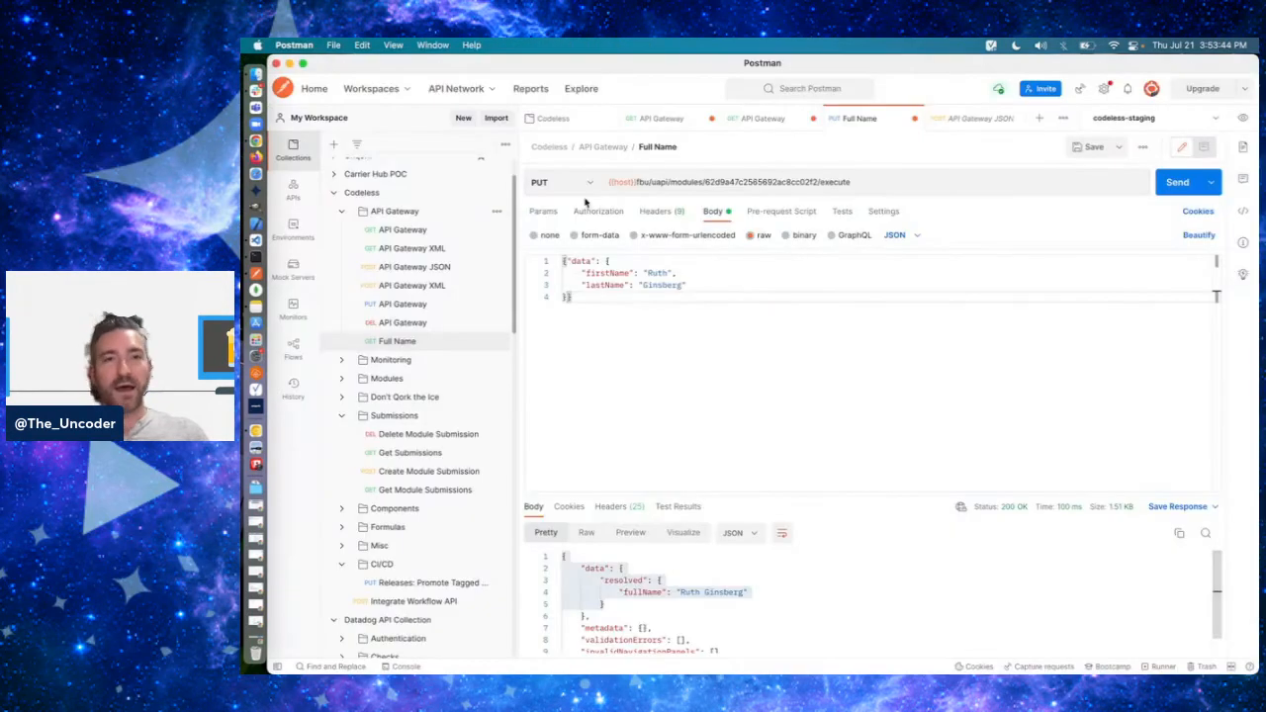
left_click(554, 182)
left_click(549, 215)
left_click(1177, 182)
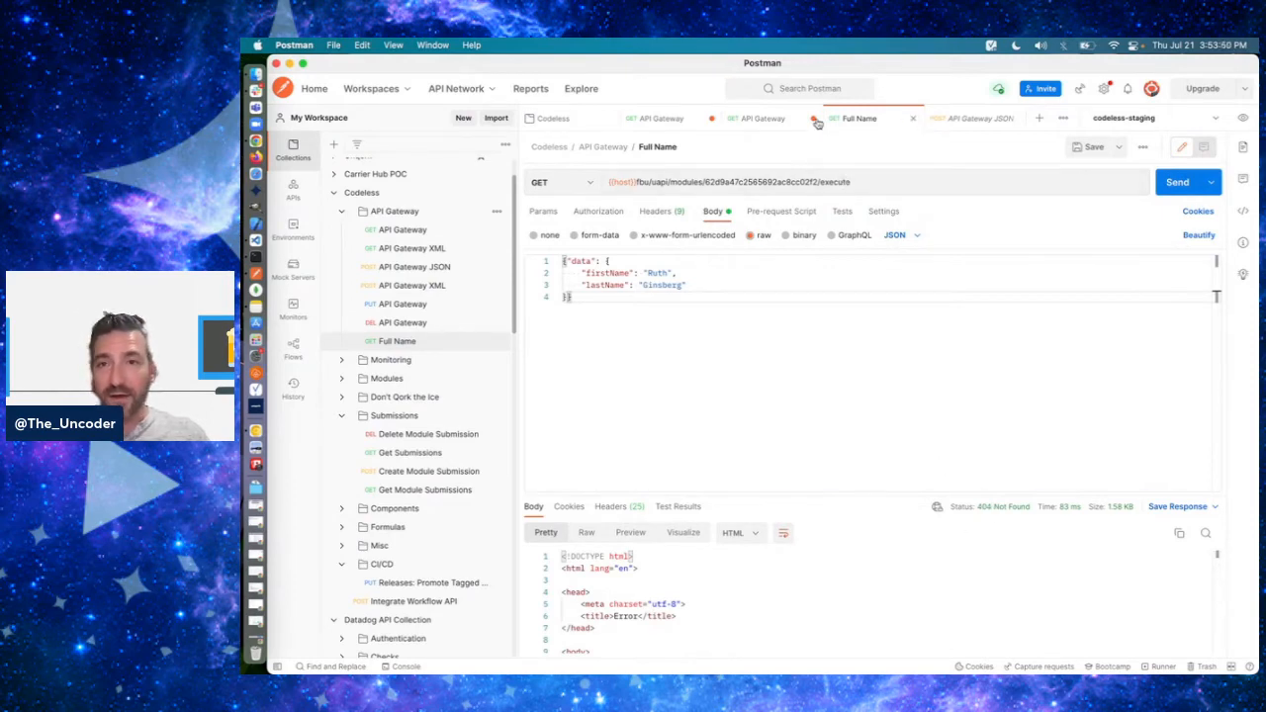
- Examine the module ID and execute path in the Full Name request's URL
double_click(800, 183)
left_click(870, 156)
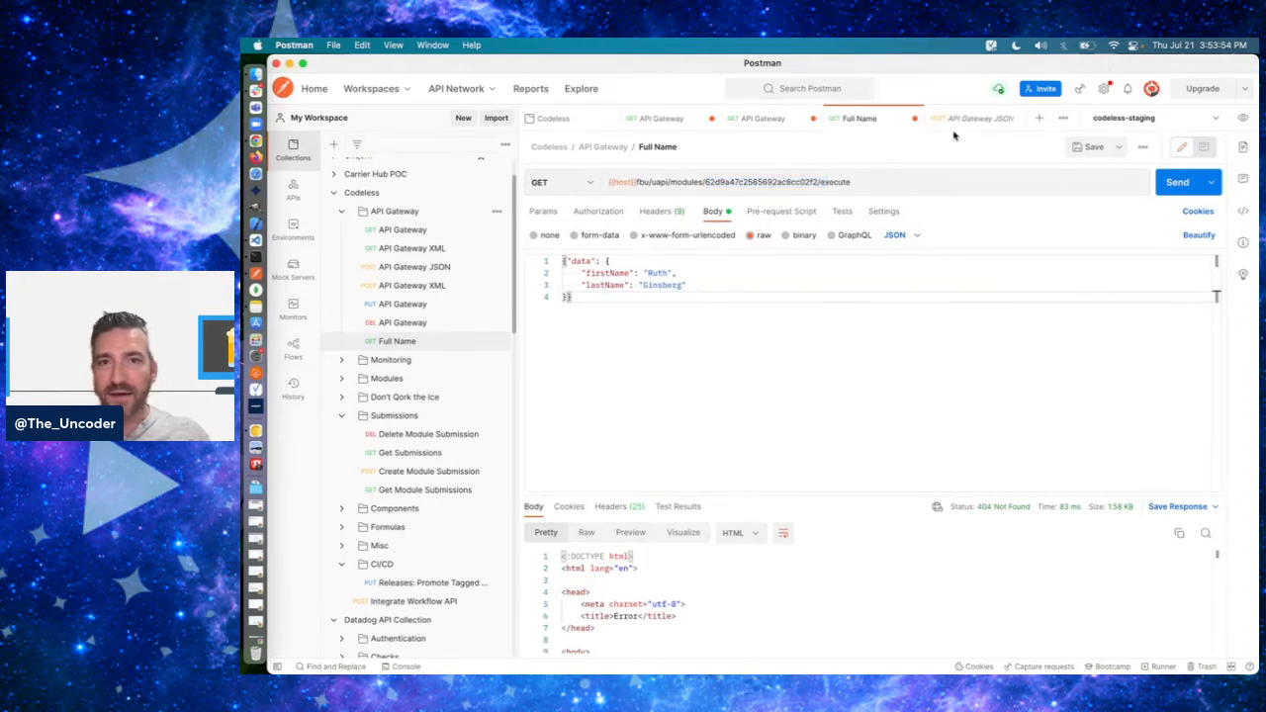
left_click(837, 182)
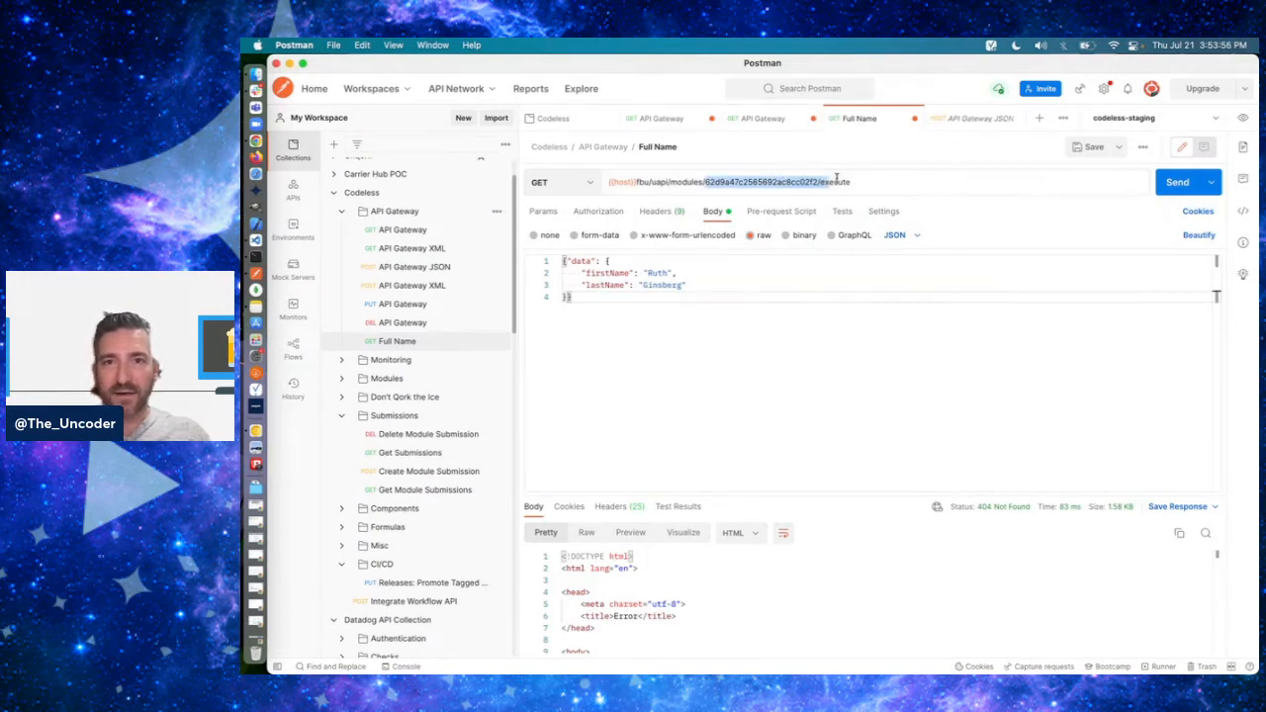
- Replace the execute ending of the Full Name request's URL with api/v1/
double_click(834, 182)
type("api/v1/")
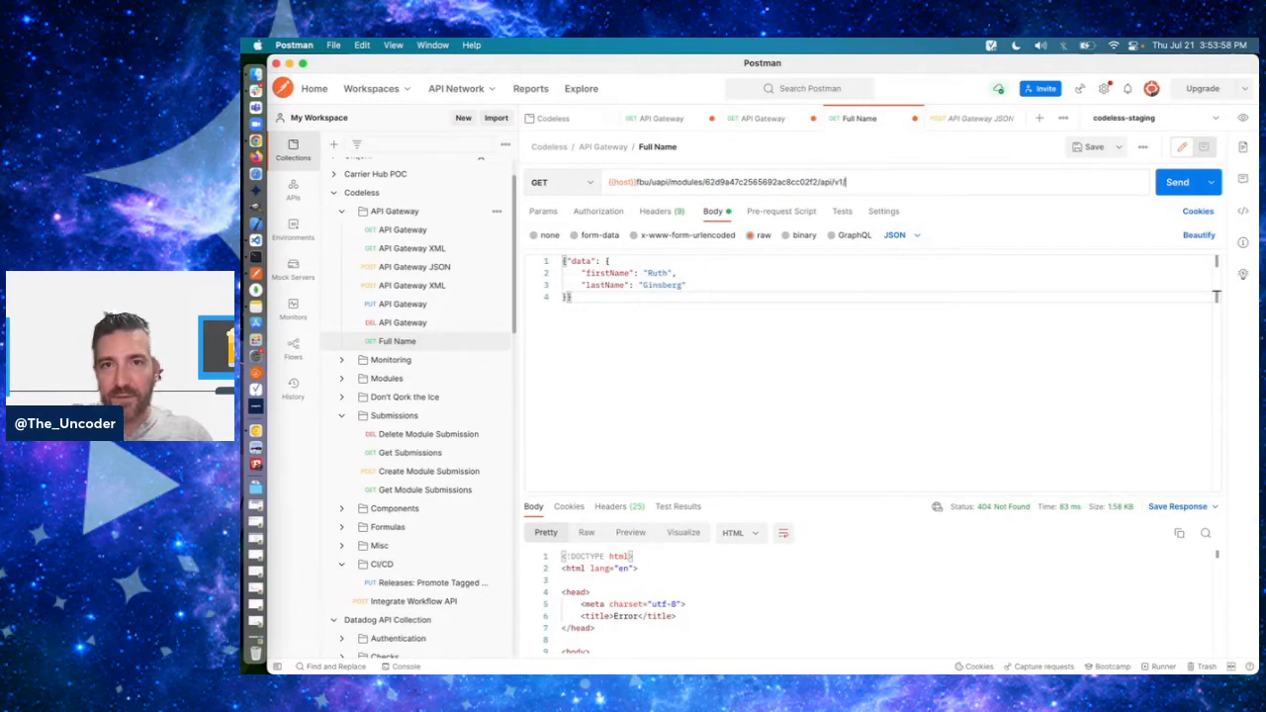
- Send the API Gateway GET request to the full-name endpoint, and close the Full Name request without saving its changes
left_click(763, 119)
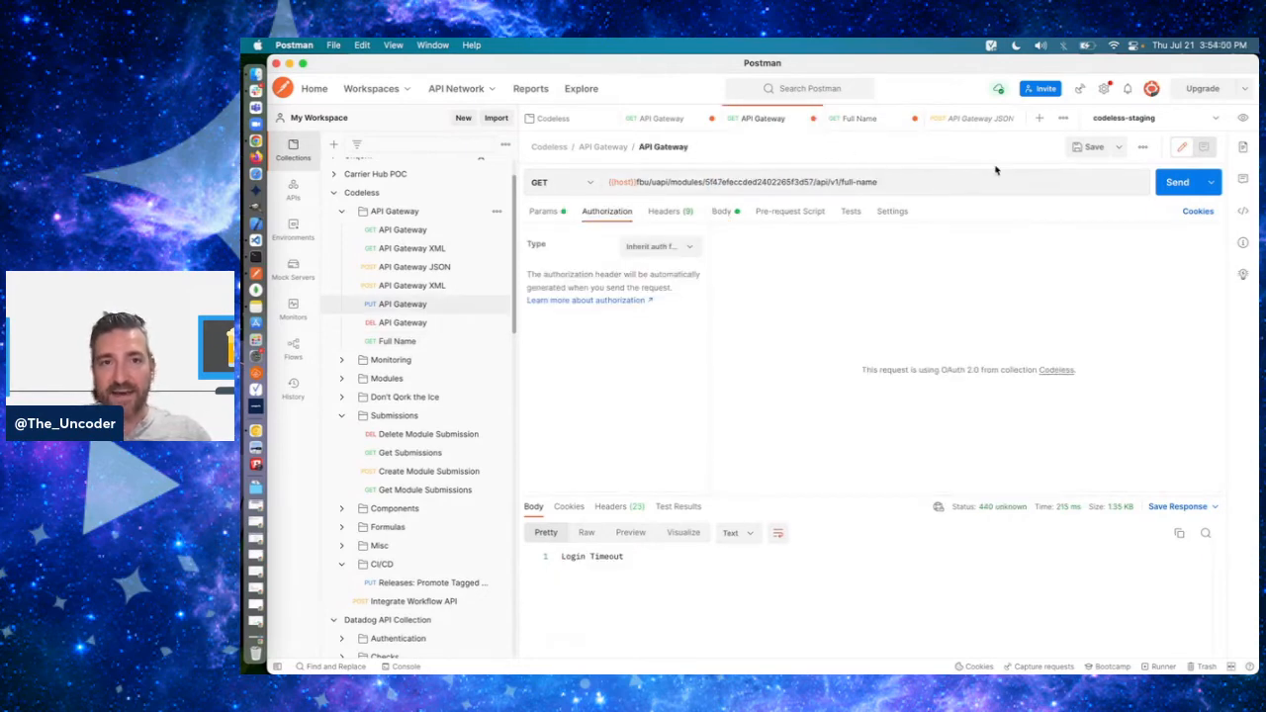
left_click(1185, 185)
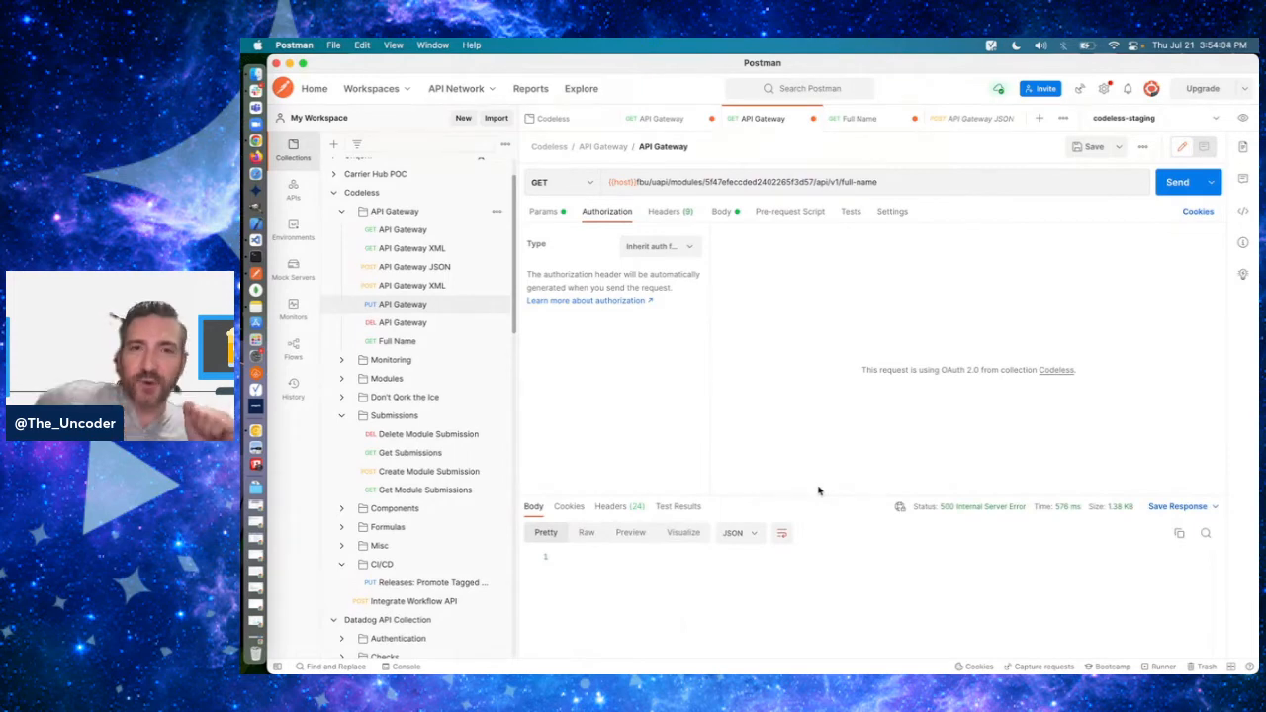
left_click(914, 118)
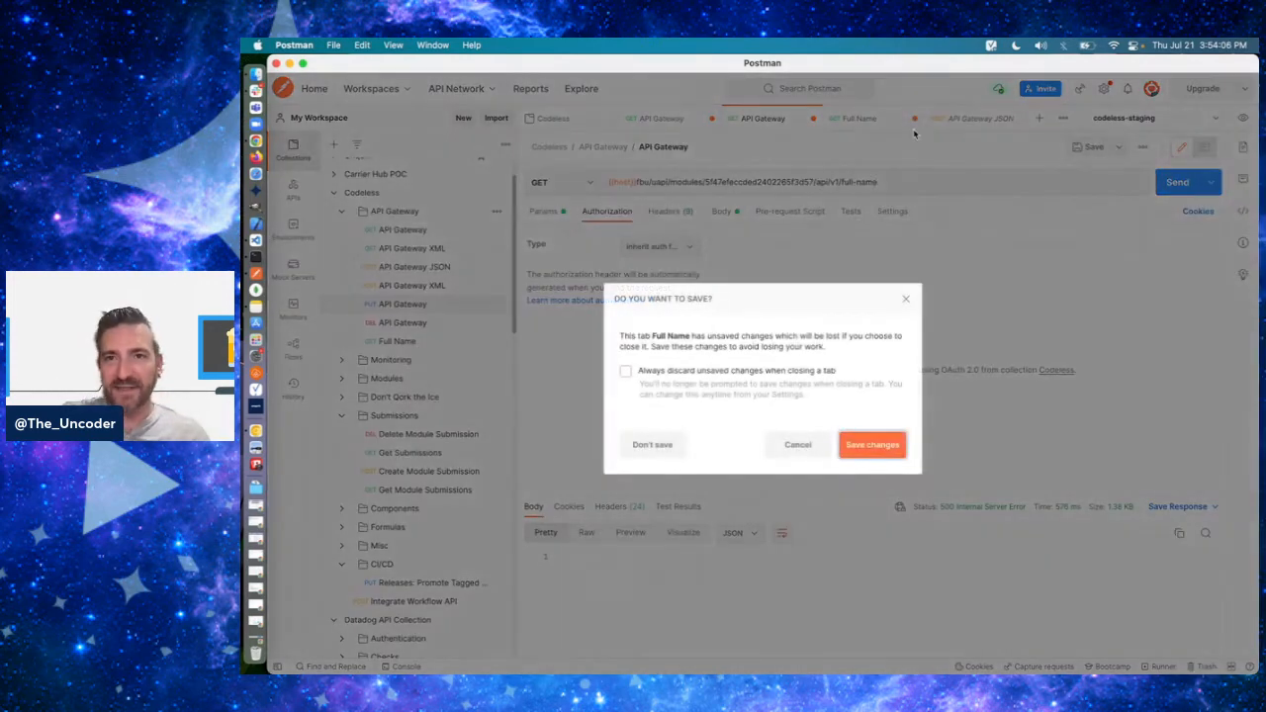
left_click(652, 446)
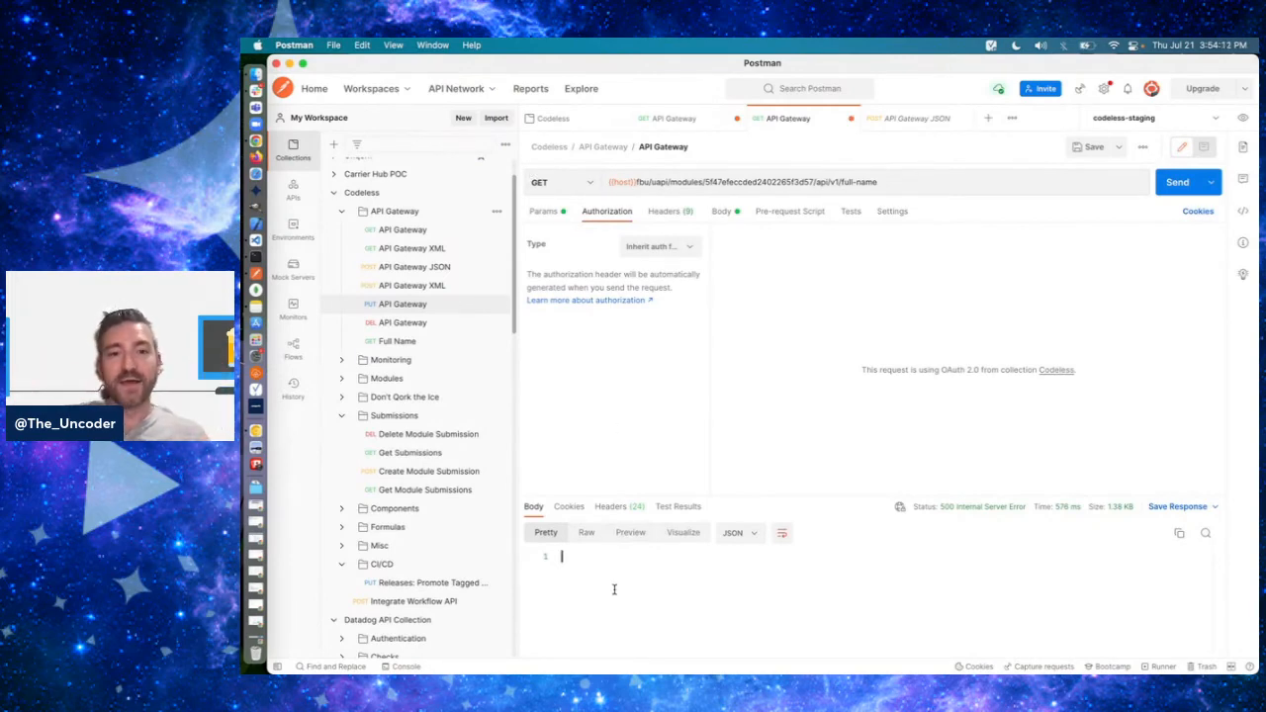
- Switch to Chrome and examine the output values of rule500 in the API Gateway module's panelError
key("super+Tab")
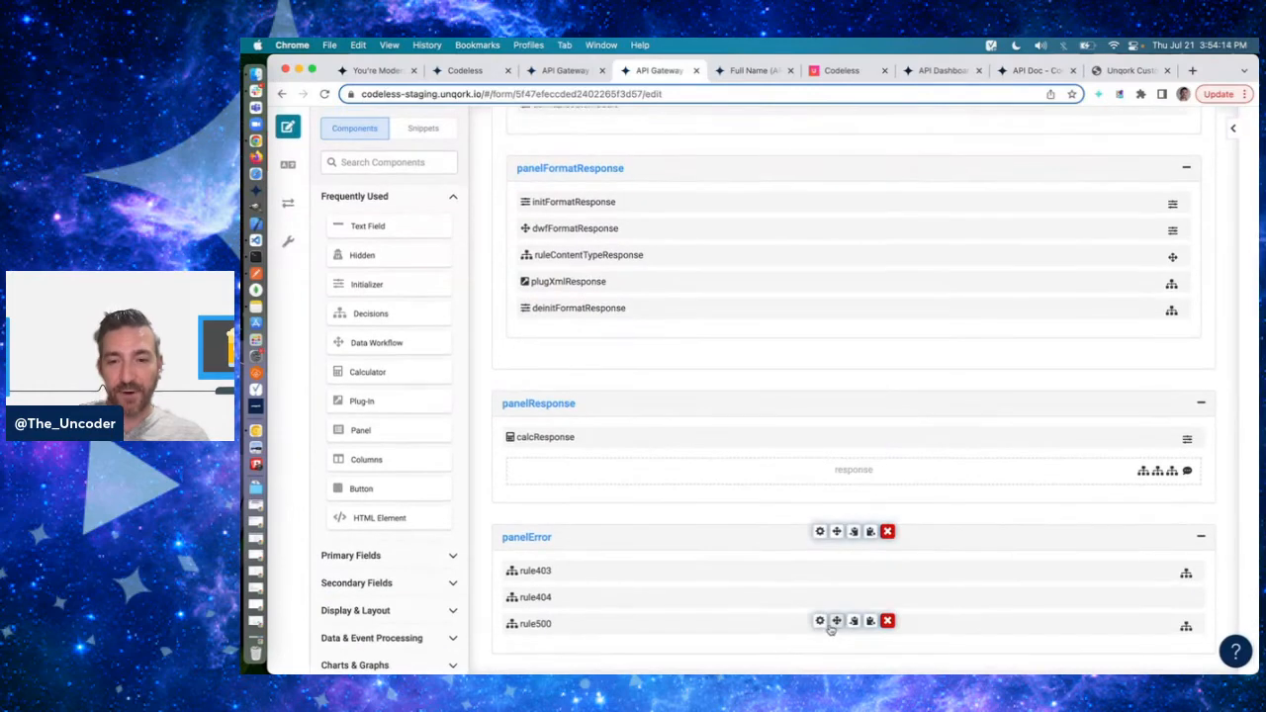
left_click(820, 621)
scroll(942, 450, "down", 10)
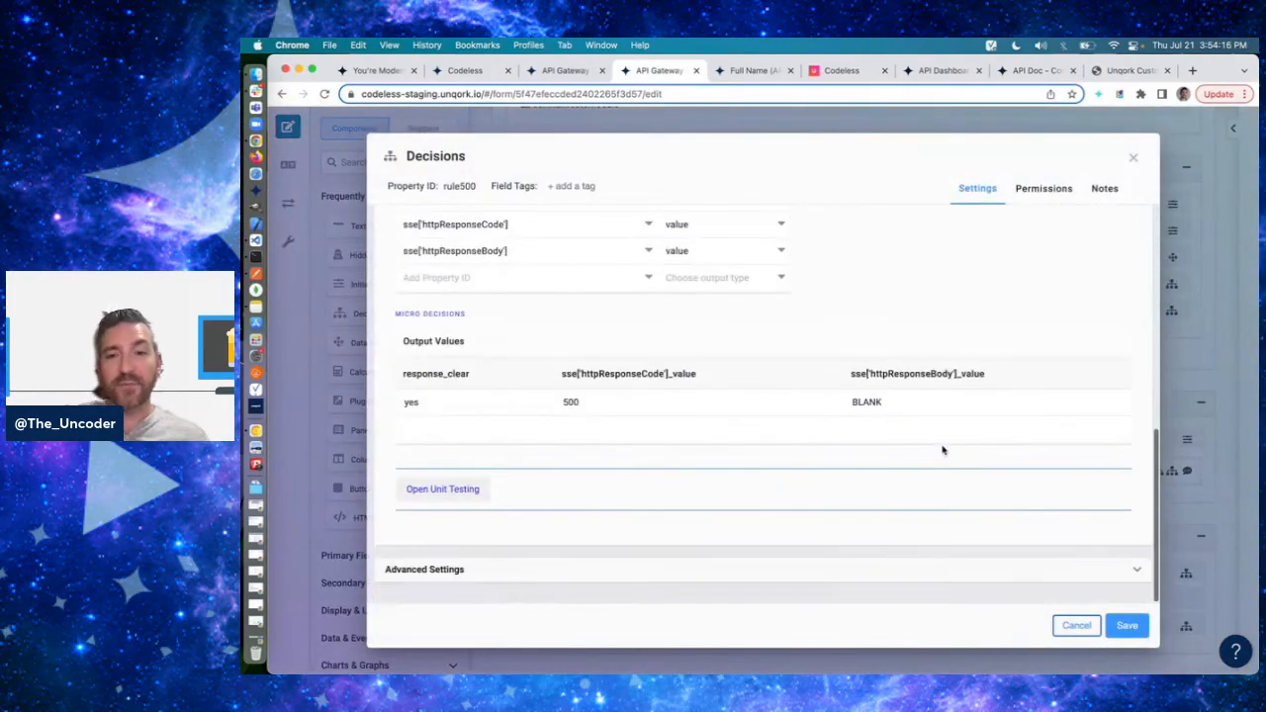
left_click(884, 398)
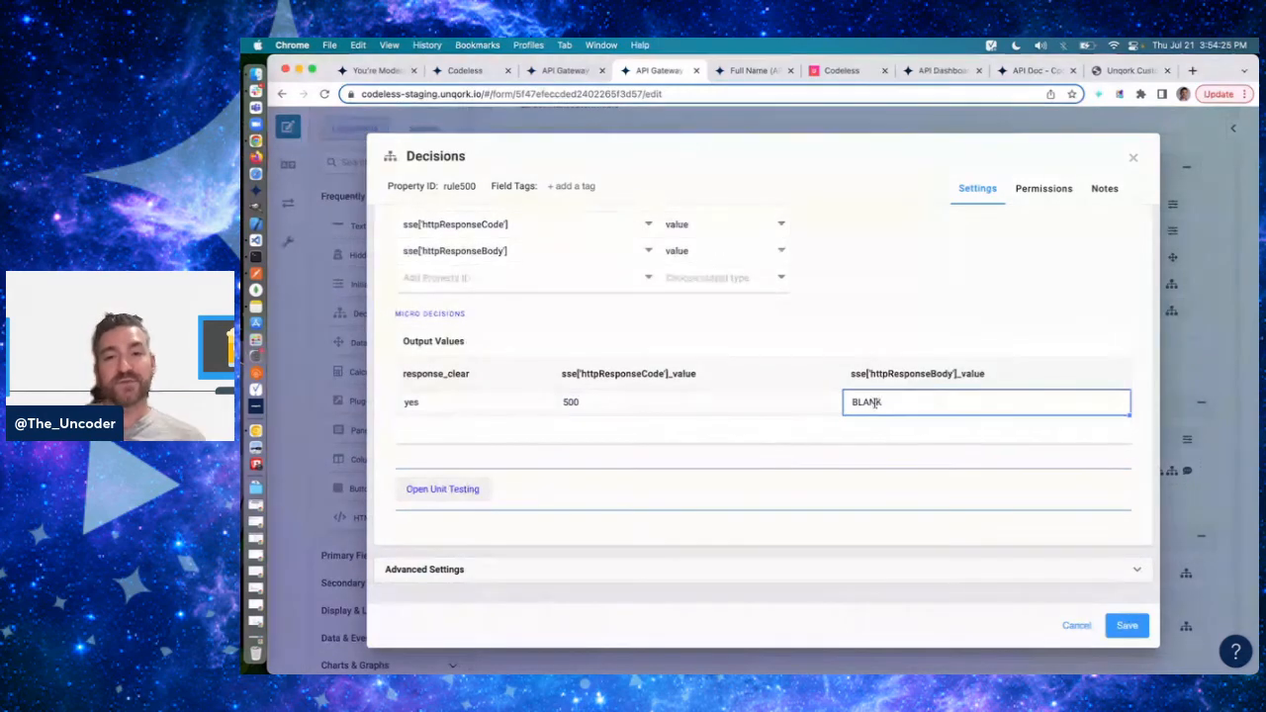
left_click(883, 398)
key("super+a")
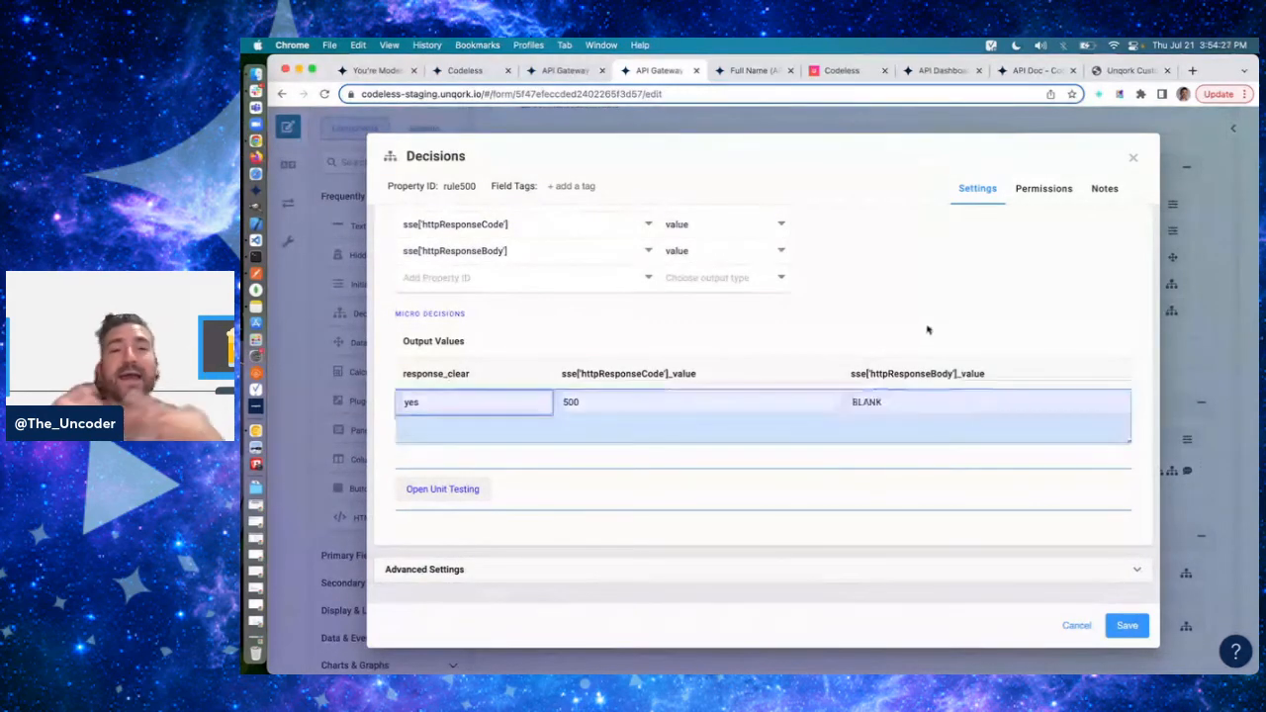
- Re-enter BLANK as rule500's httpResponseBody output value, and close the component's settings without saving
left_click(896, 421)
left_click(911, 402)
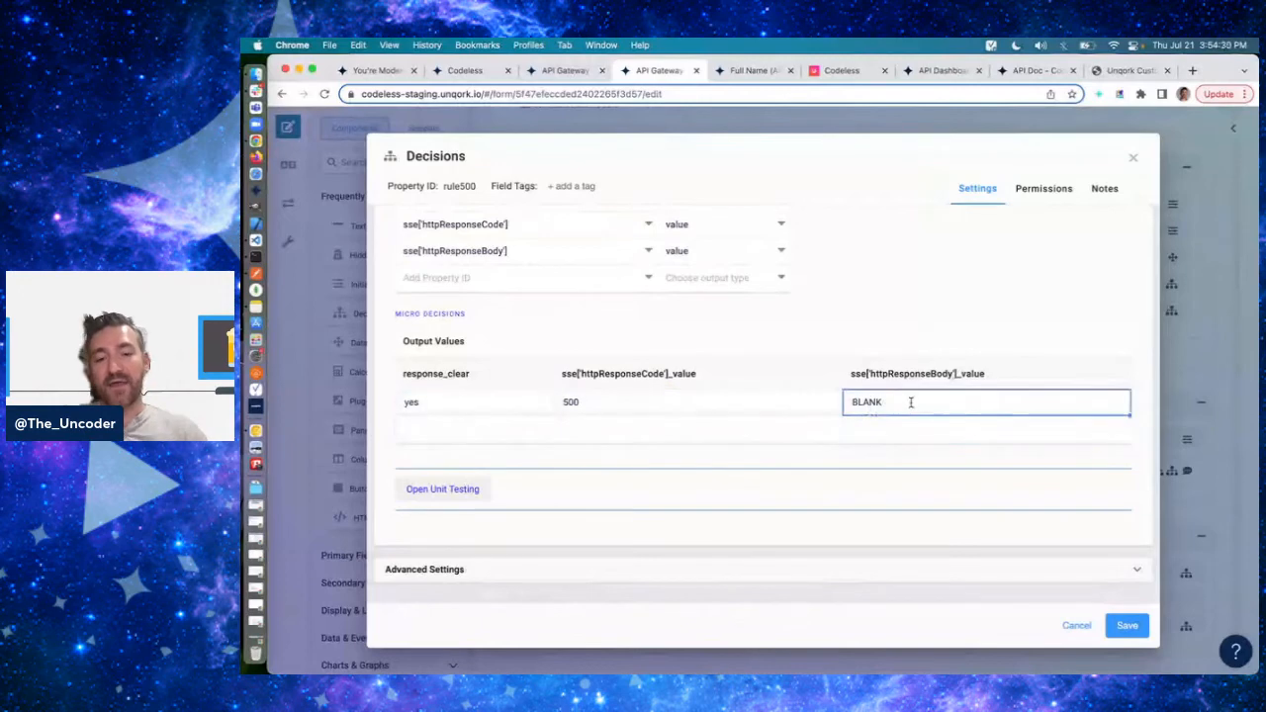
type("B")
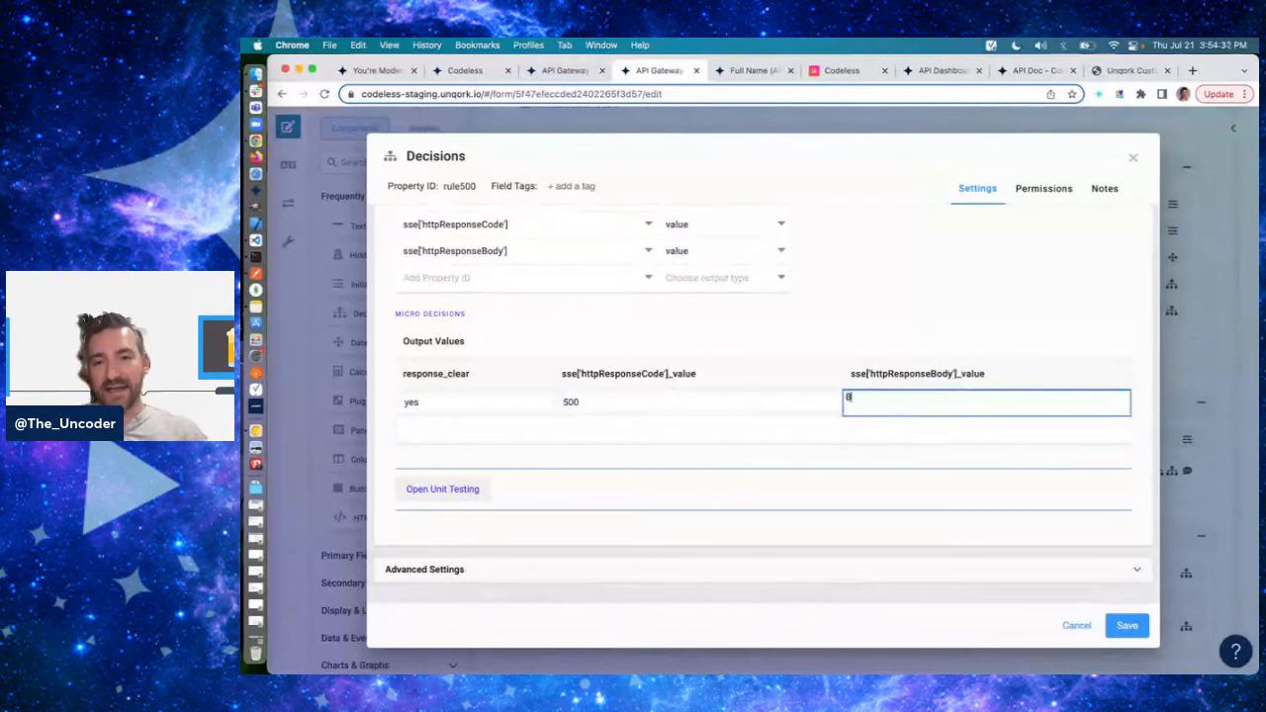
type("LANK")
key("Return")
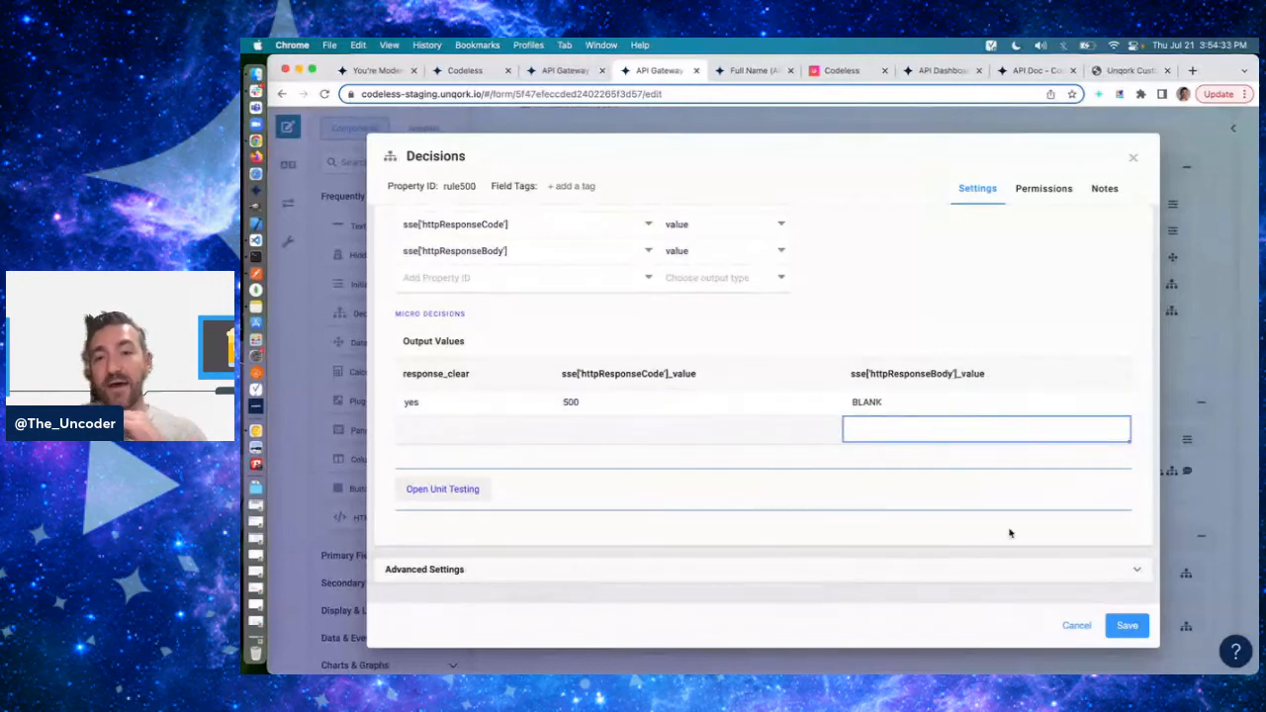
left_click(1070, 631)
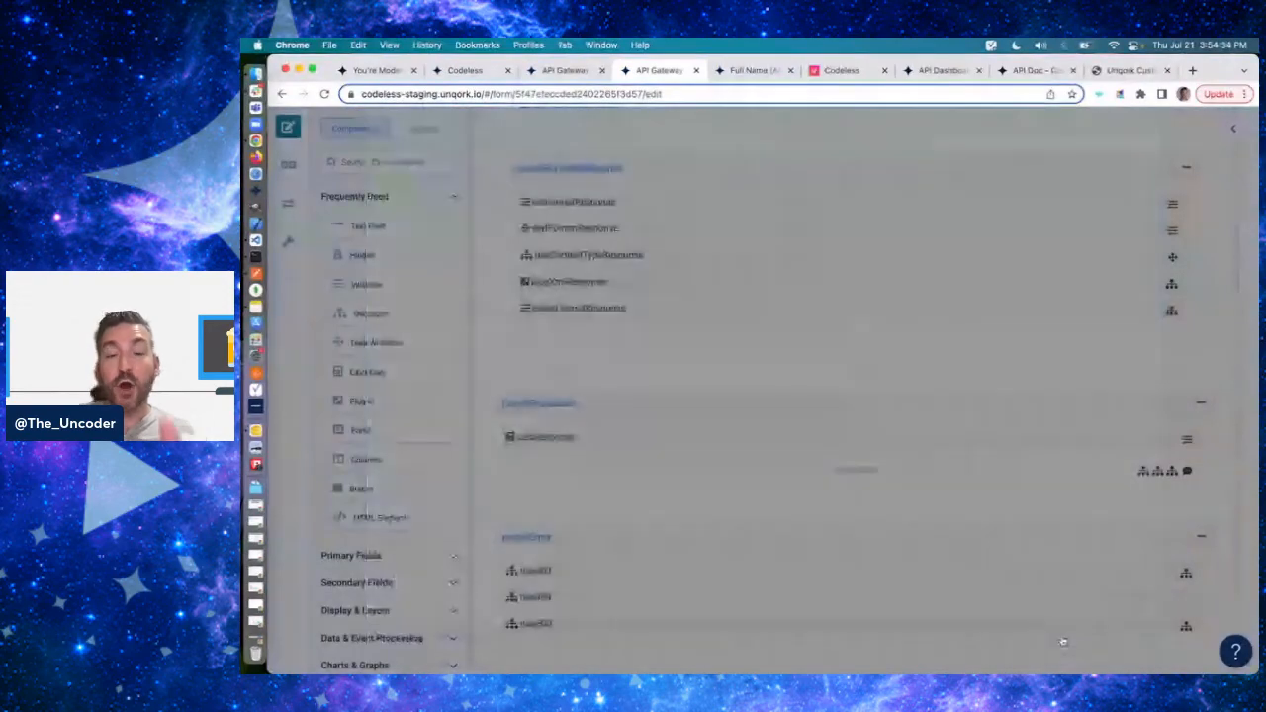
- Switch to Slack, dismiss the Codeless translation dialog, and run the /codeless command in the open direct message
key("super+Tab")
key("super+Tab")
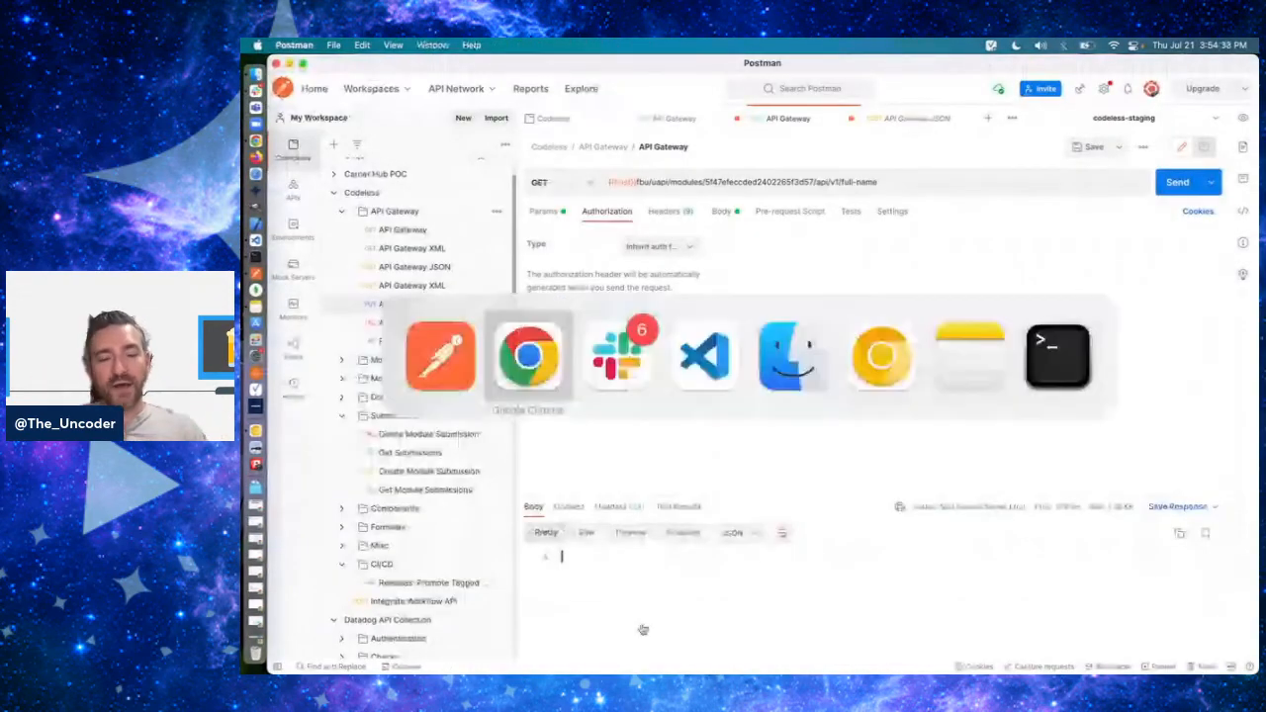
key("super+Tab")
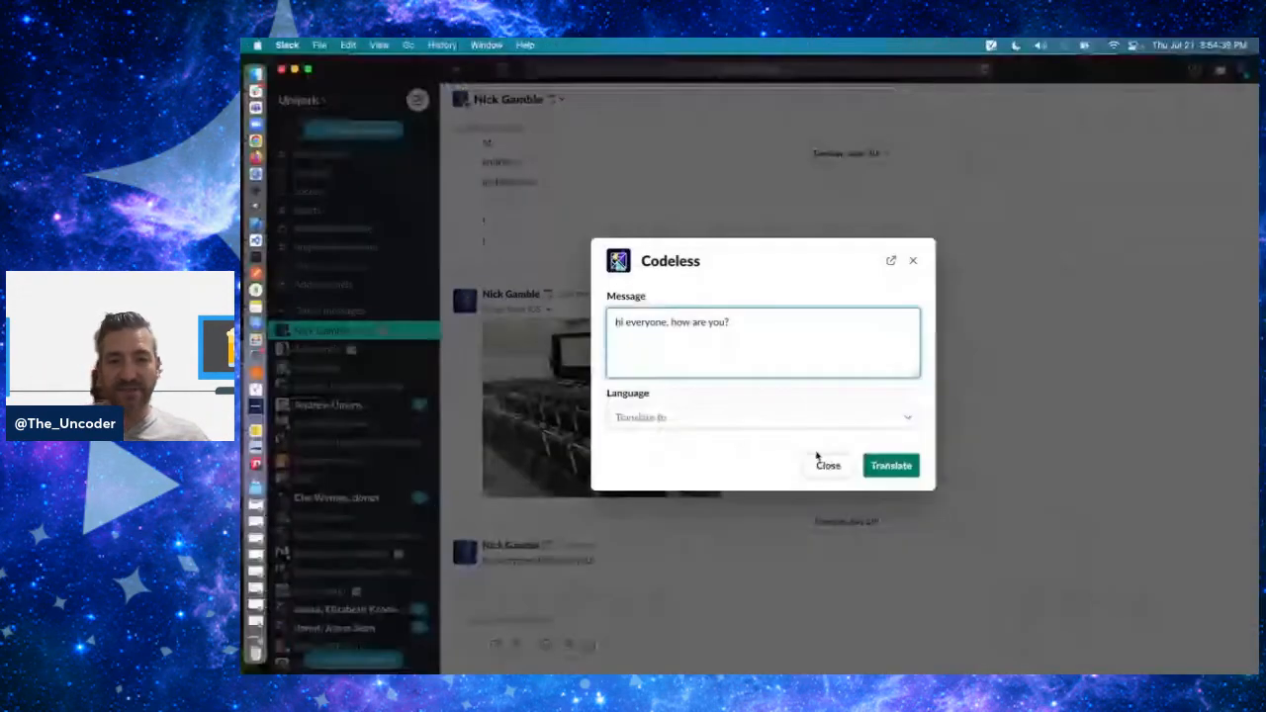
left_click(829, 466)
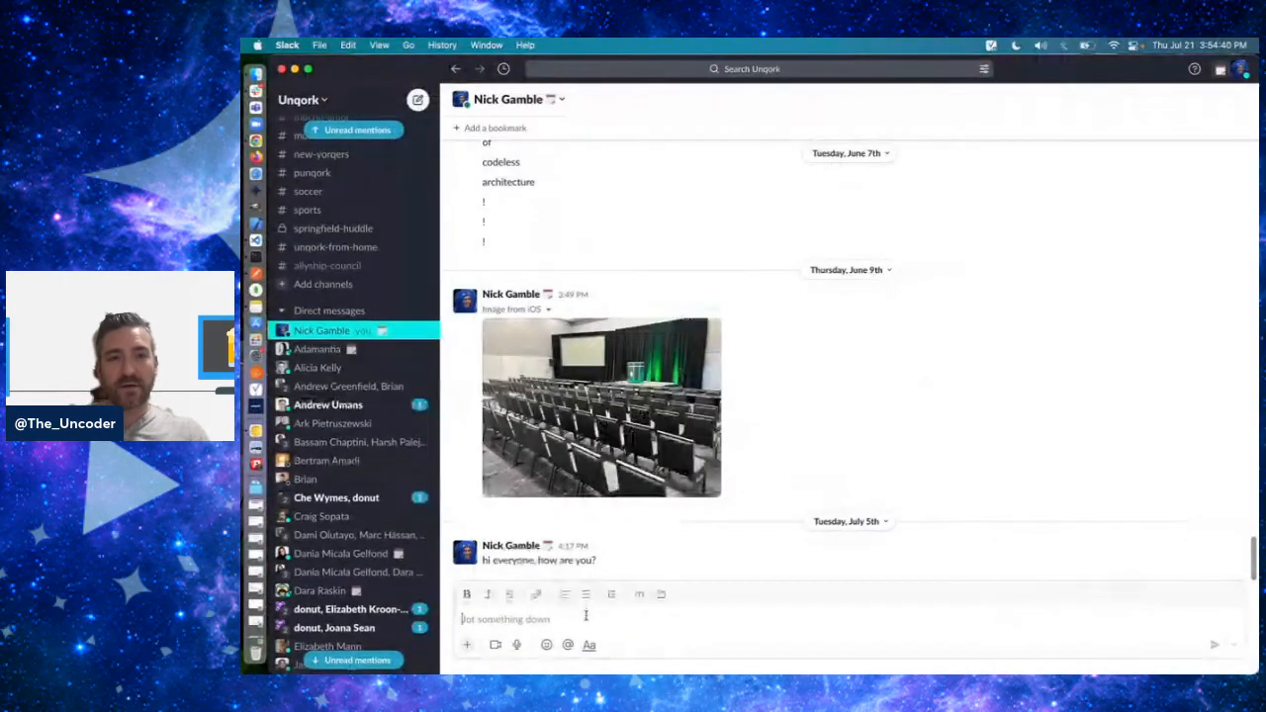
left_click(467, 644)
key("super+Tab")
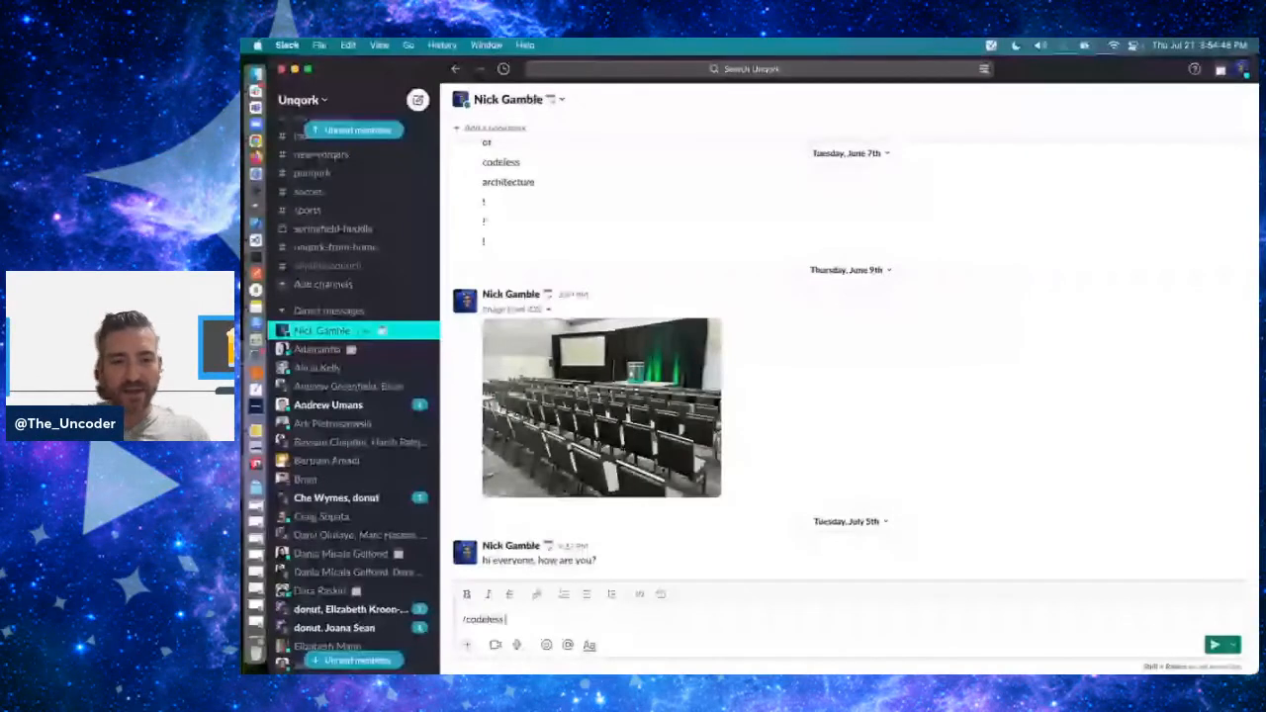
key("Return")
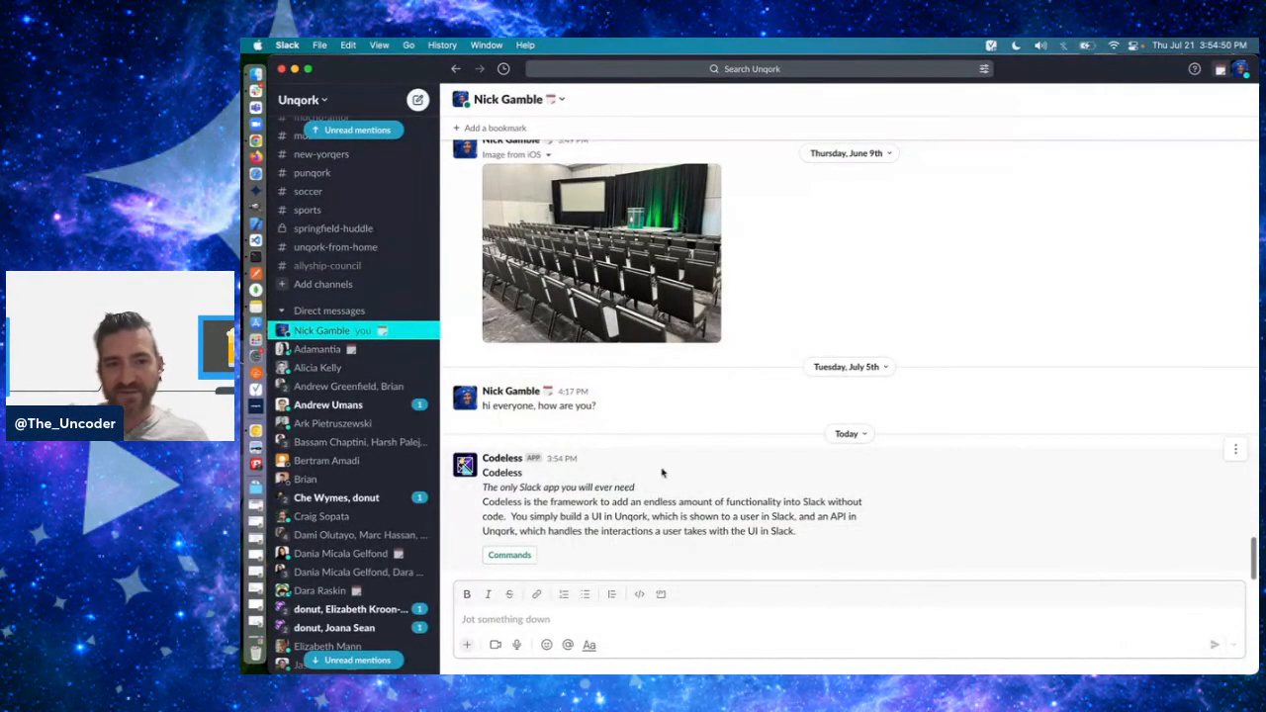
- Return to Postman and examine the full-name endpoint path in the API Gateway request's URL
key("super+Tab")
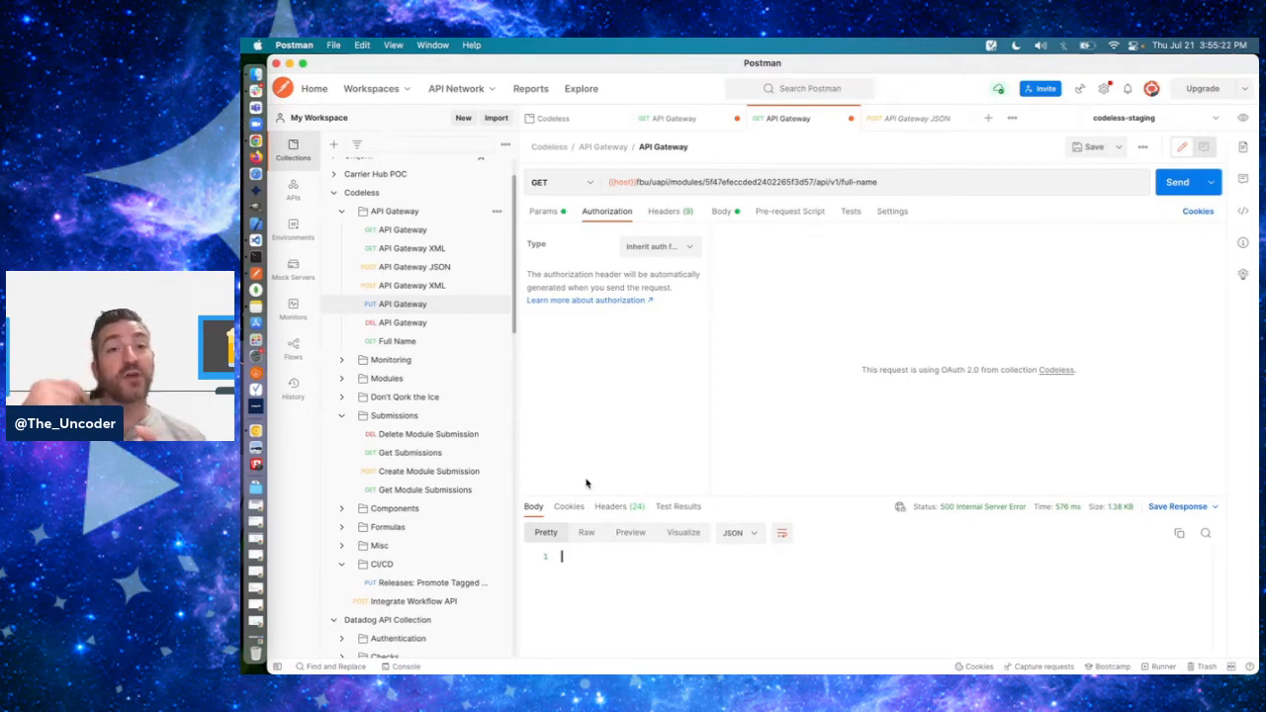
double_click(918, 180)
left_click(914, 180)
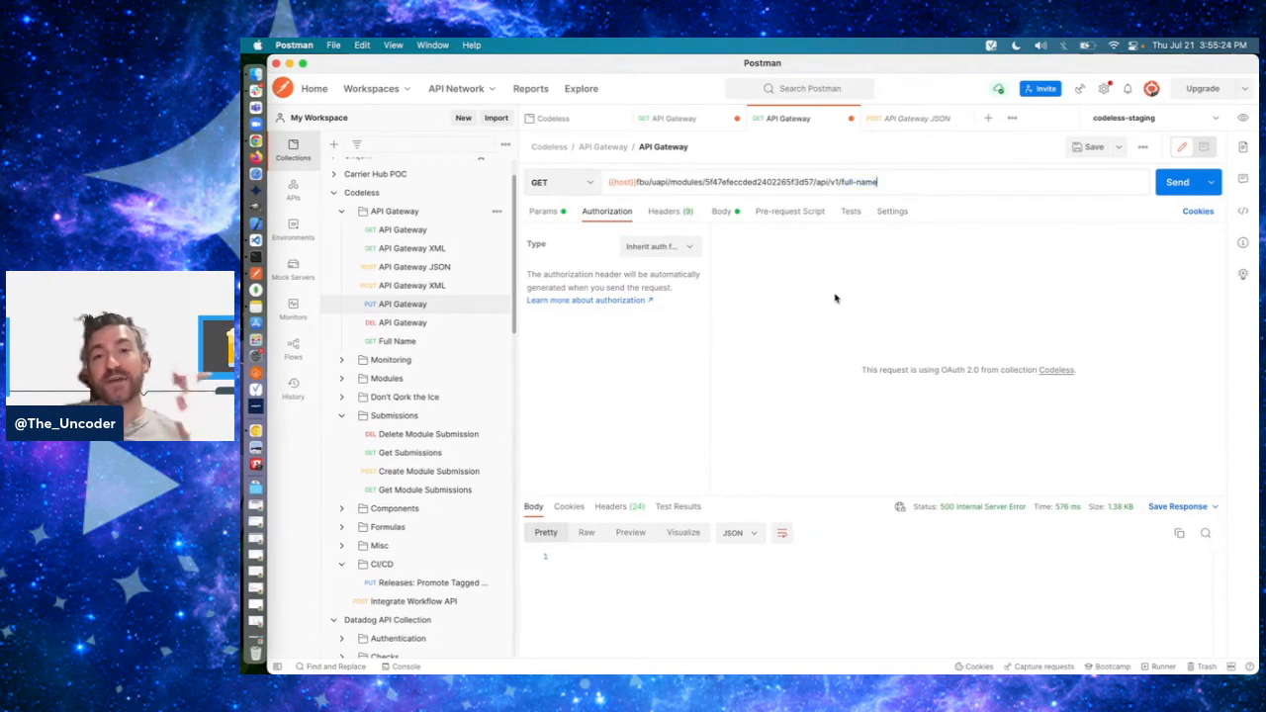
left_click(826, 307)
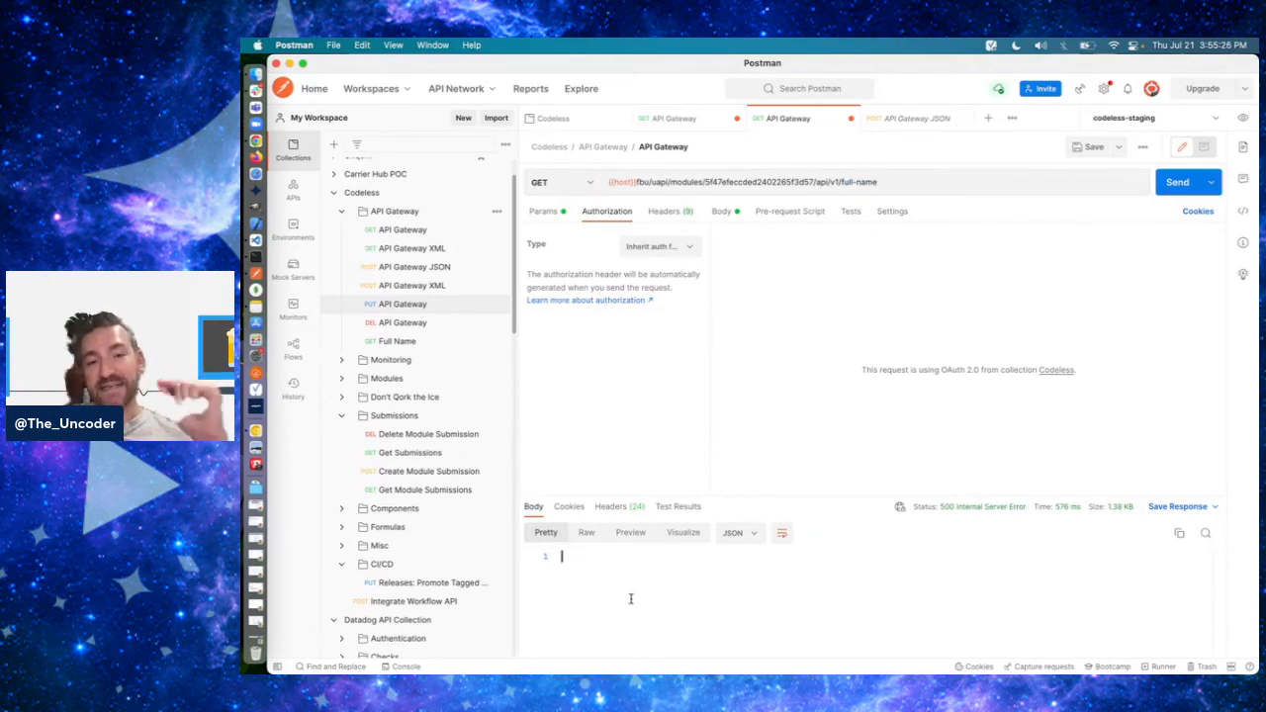
double_click(847, 182)
left_click(872, 183)
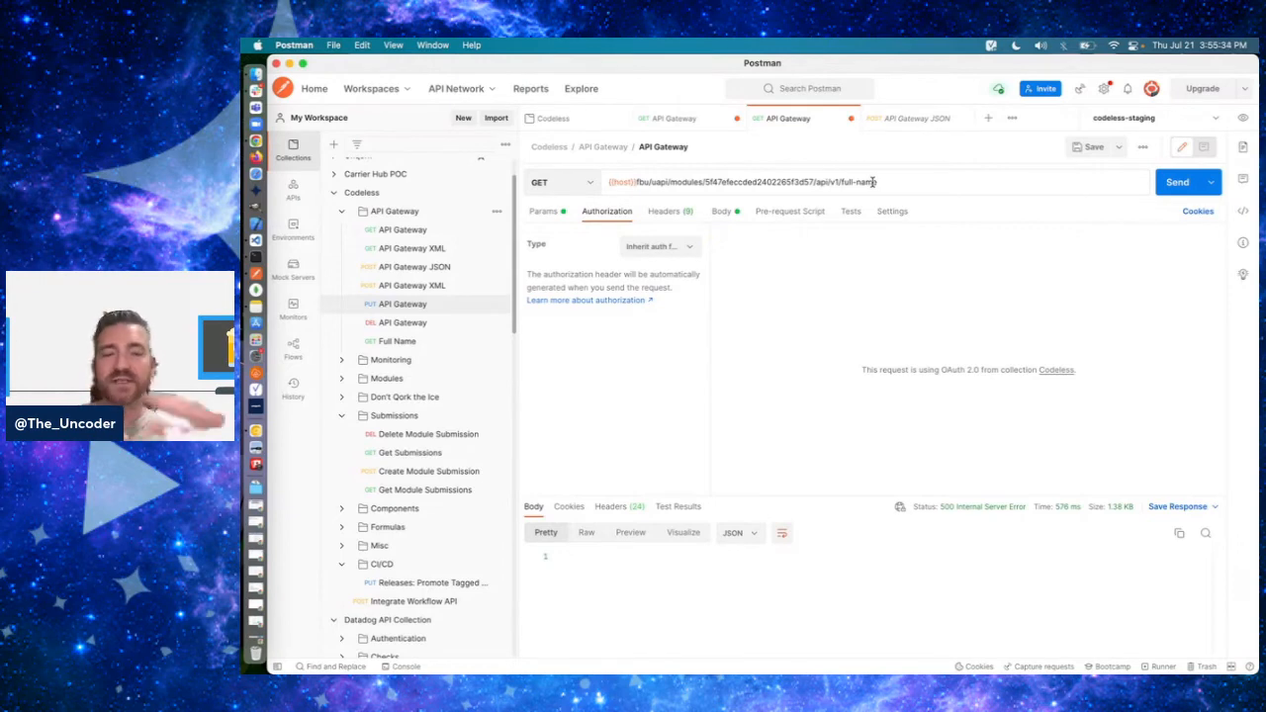
left_click(808, 303)
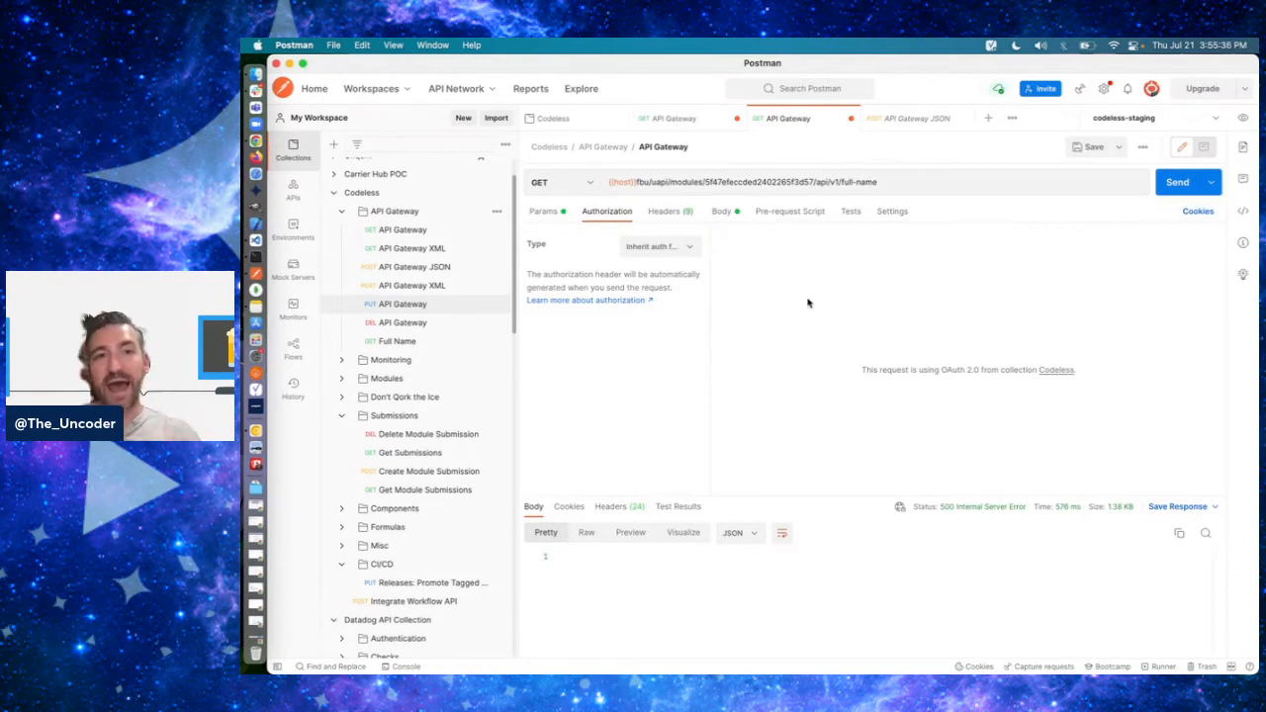
- Change the API Gateway request's method to PUT, send it, and show its request body
left_click(557, 183)
left_click(549, 252)
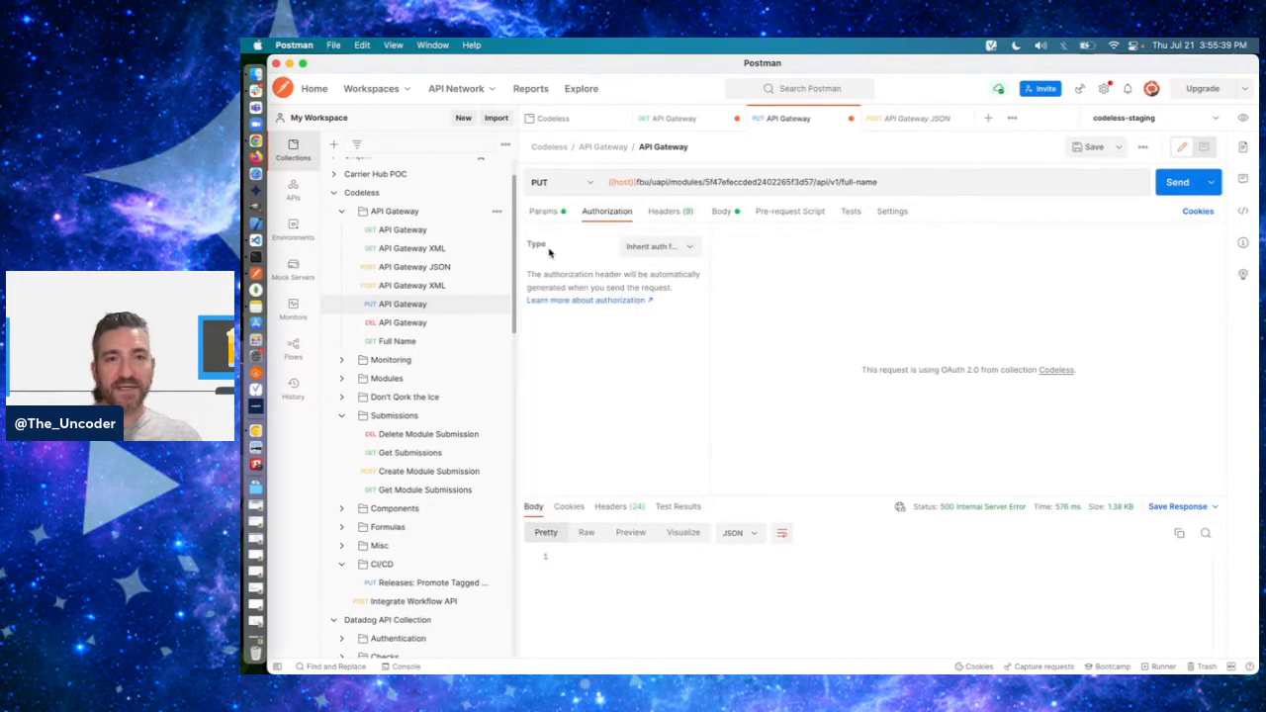
left_click(1176, 182)
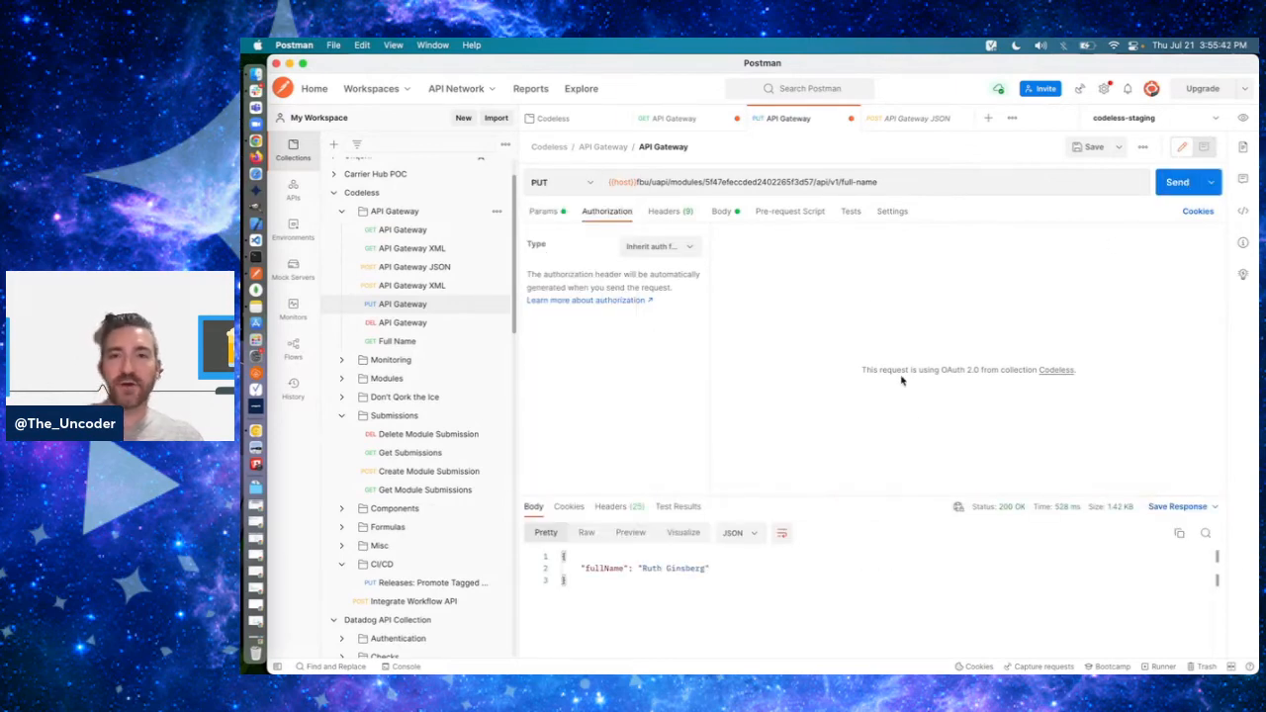
left_click(897, 183)
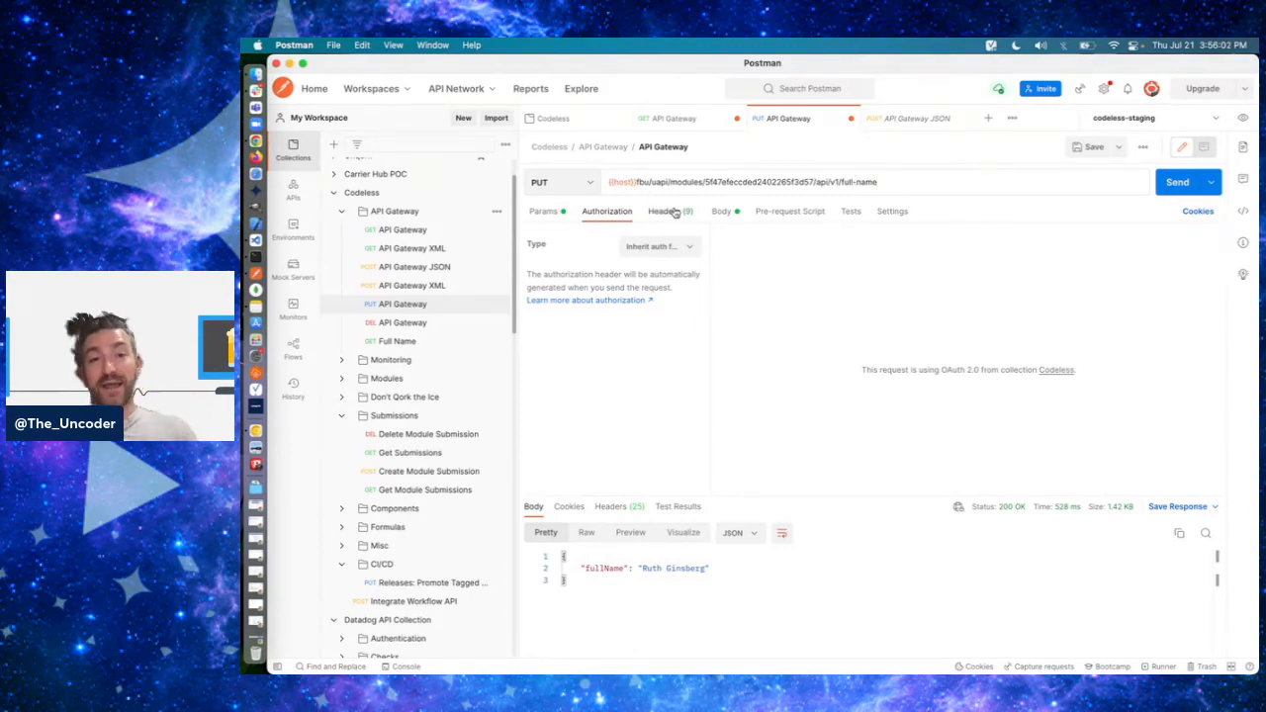
left_click(721, 211)
left_click(740, 297)
- In Chrome, add a Hidden component between firstName and lastName in the Full Name (API) module, with property ID and label middleName
key("super+Tab")
key("super+Tab")
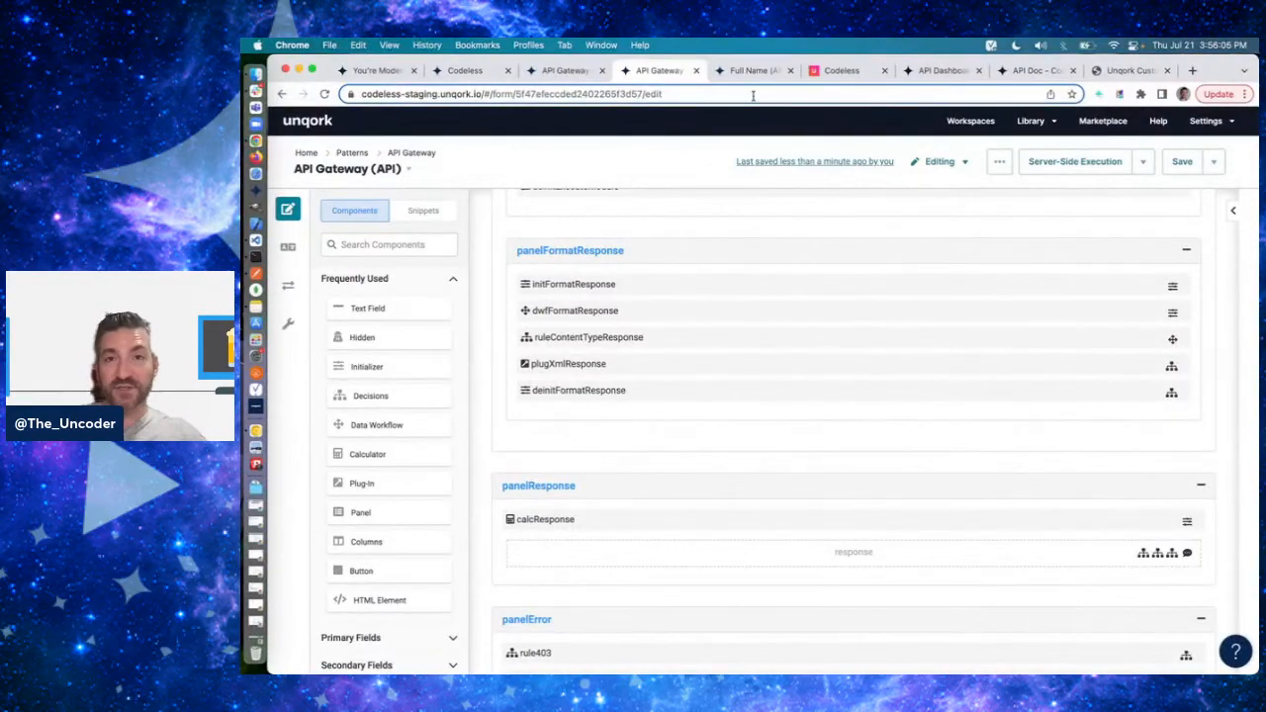
left_click(752, 70)
scroll(661, 402, "down", 1)
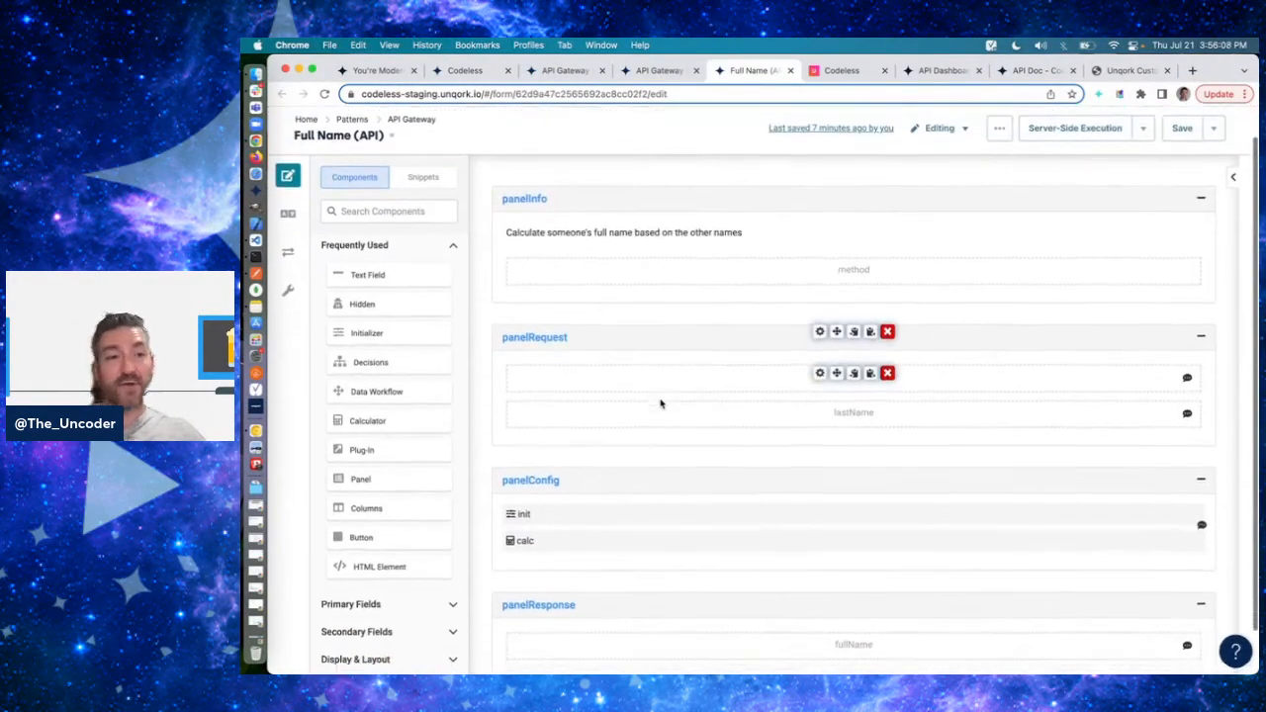
left_click_drag(395, 295, 806, 389)
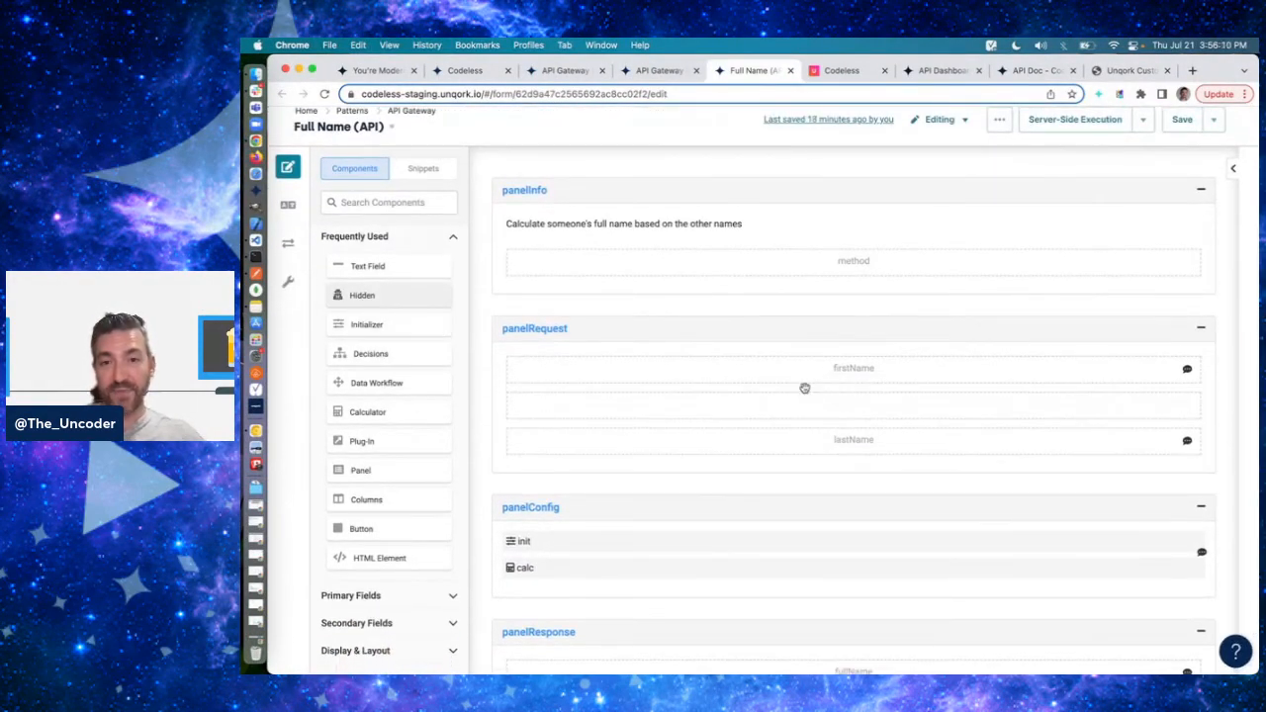
type("middleName")
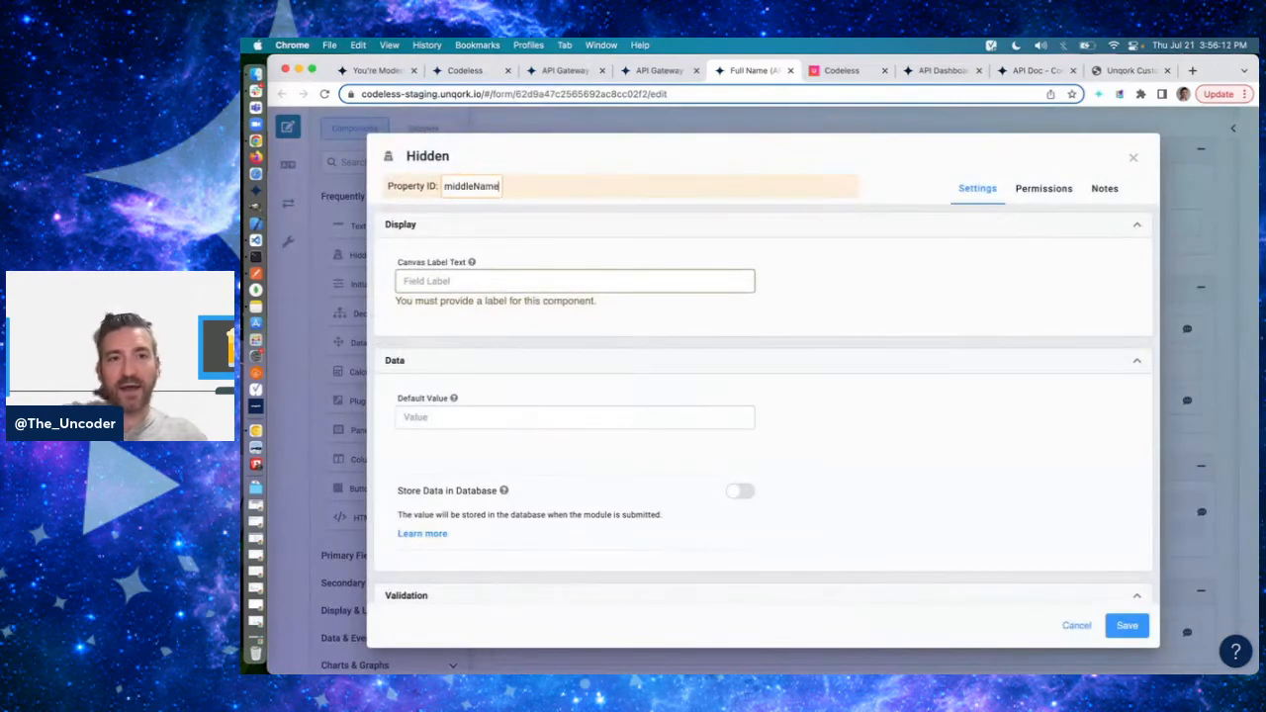
key("Tab")
type("midd")
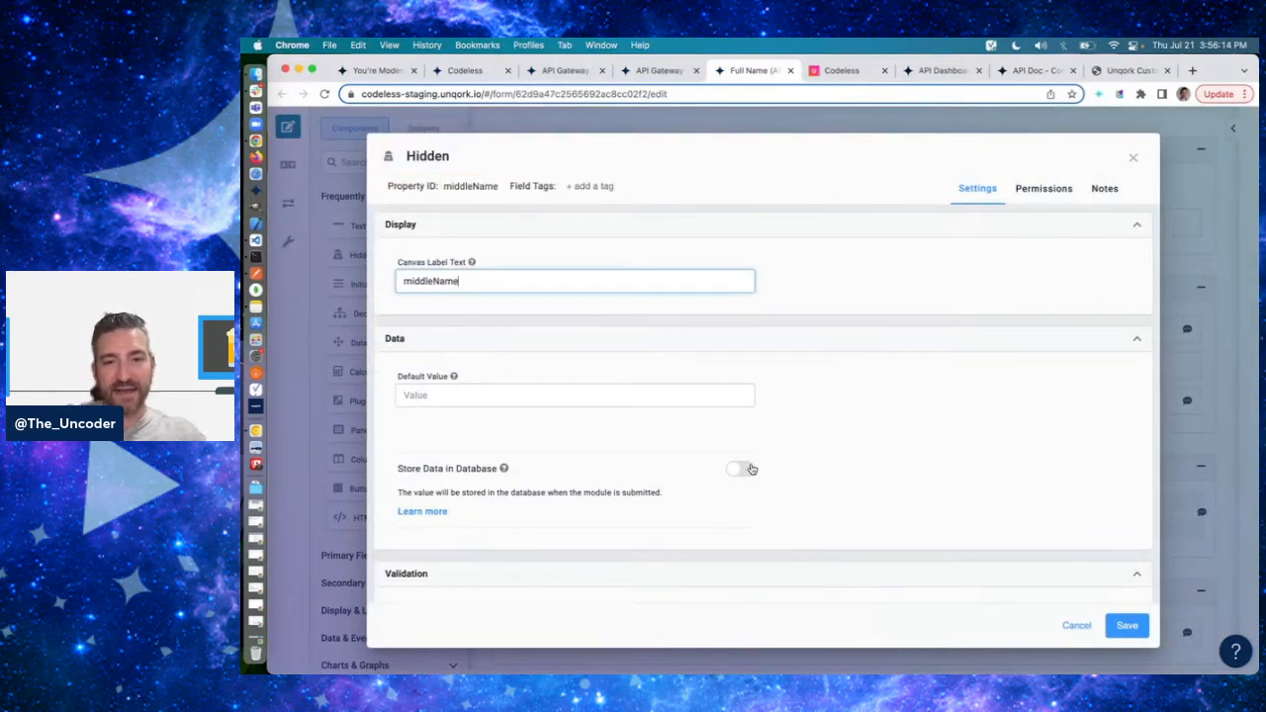
- Make the middleName component required, and save the component and the Full Name (API) module
scroll(888, 484, "down", 2)
left_click(737, 552)
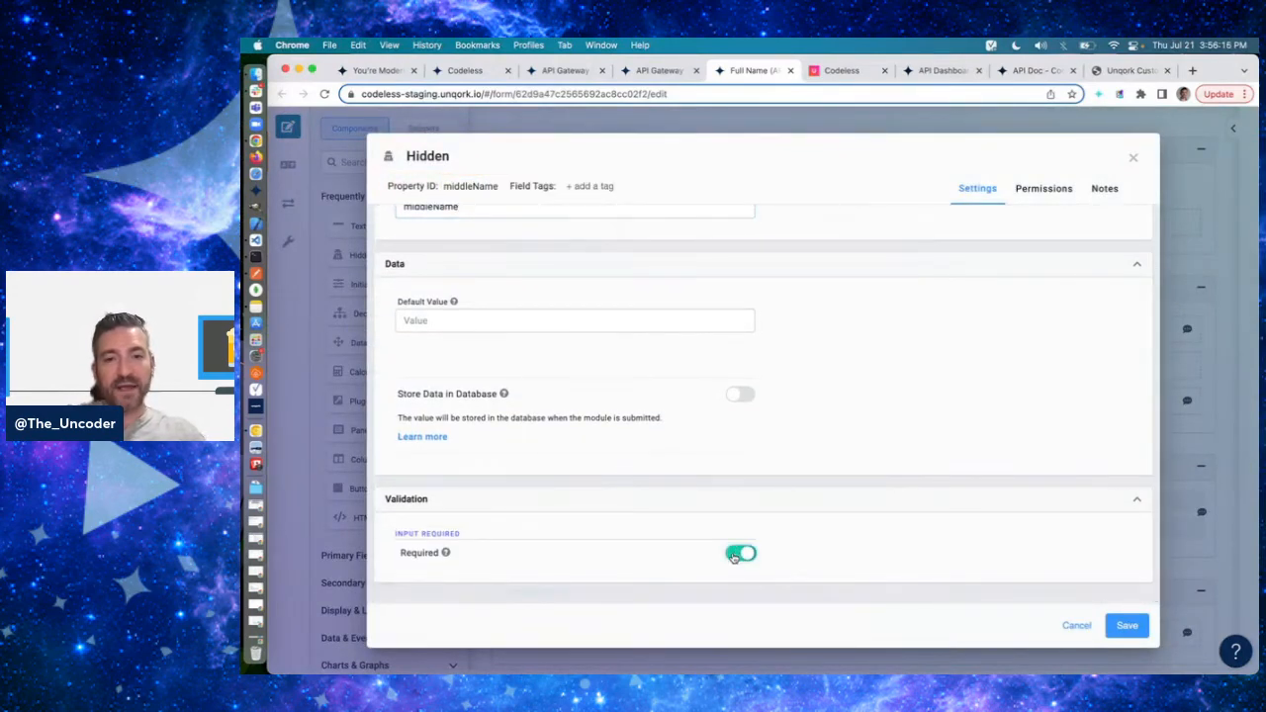
scroll(880, 370, "up", 2)
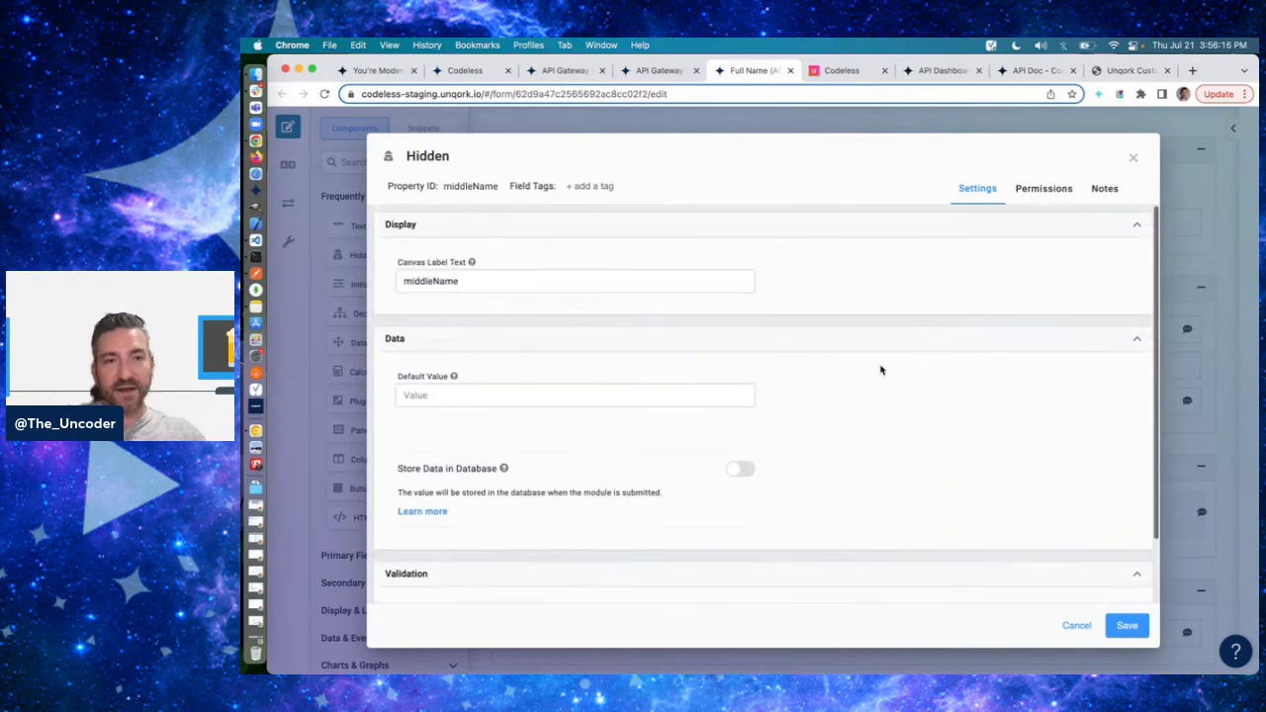
left_click(1127, 625)
left_click(1183, 170)
- Switch to Postman and resend the API Gateway PUT request with only firstName and lastName in its body
key("super+Tab")
key("super+Tab")
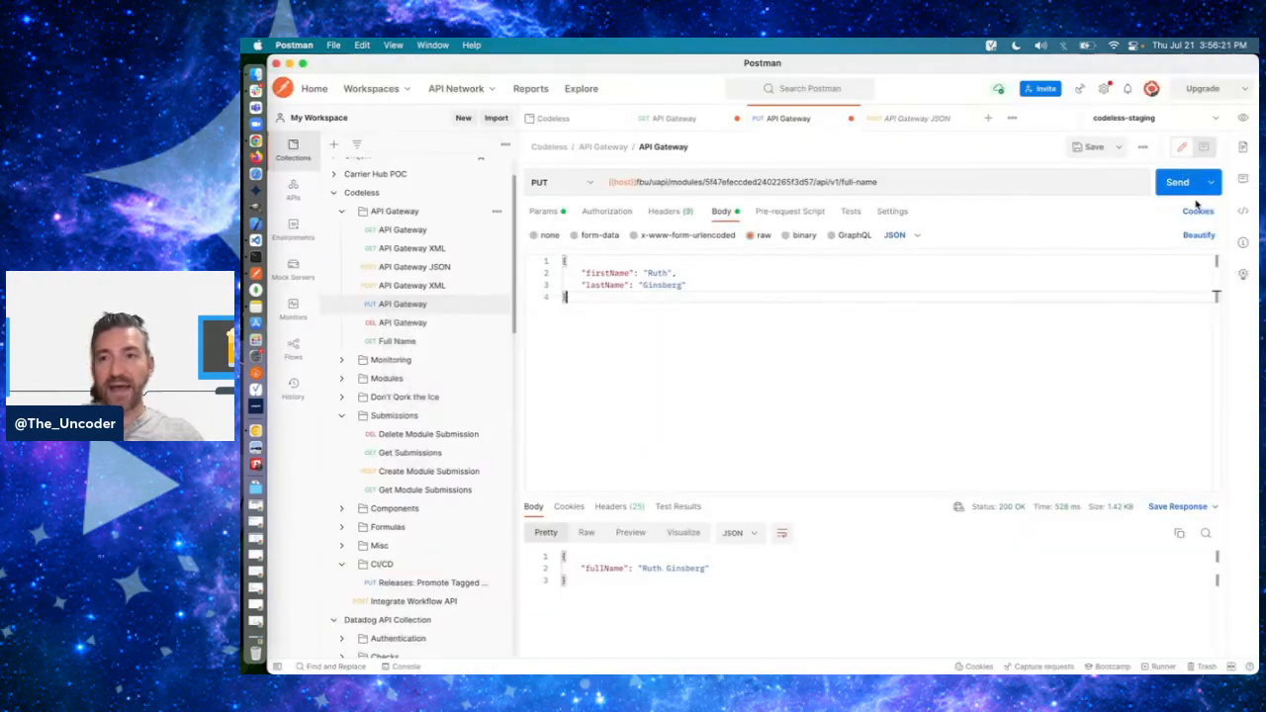
left_click(1189, 184)
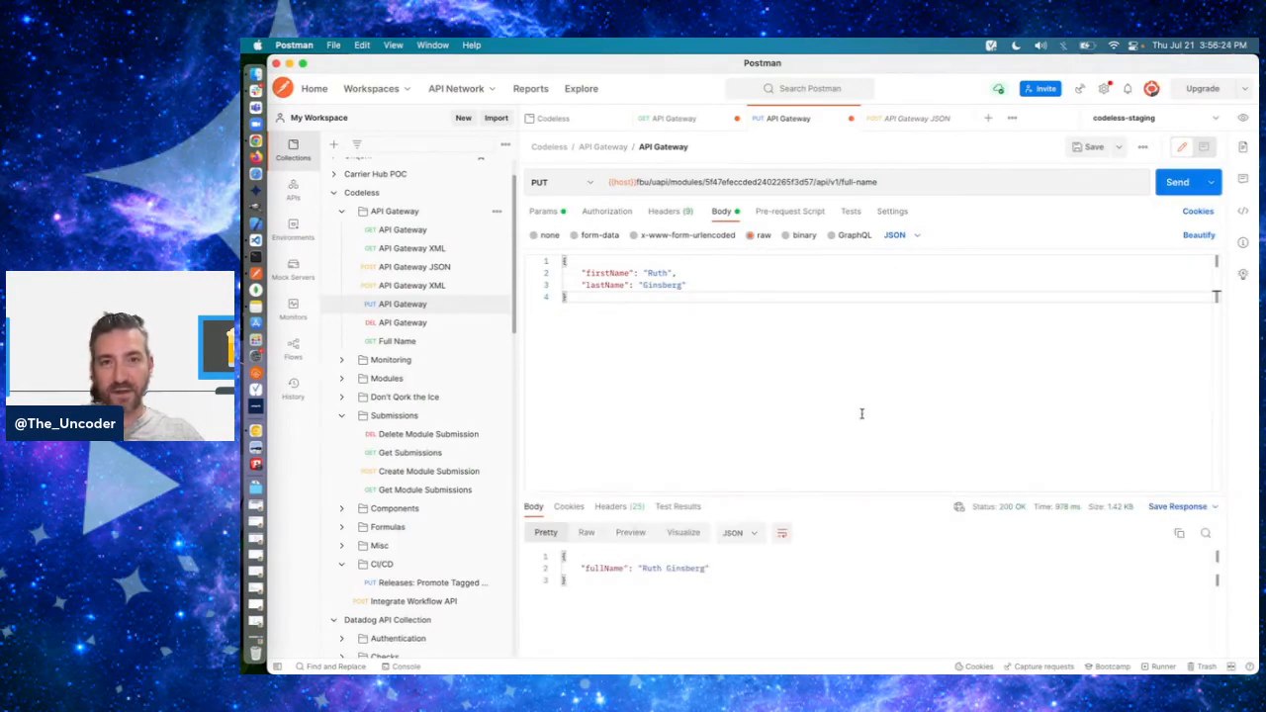
- In Chrome, delete the middleName component from panelRequest and save the Full Name (API) module
key("super+Tab")
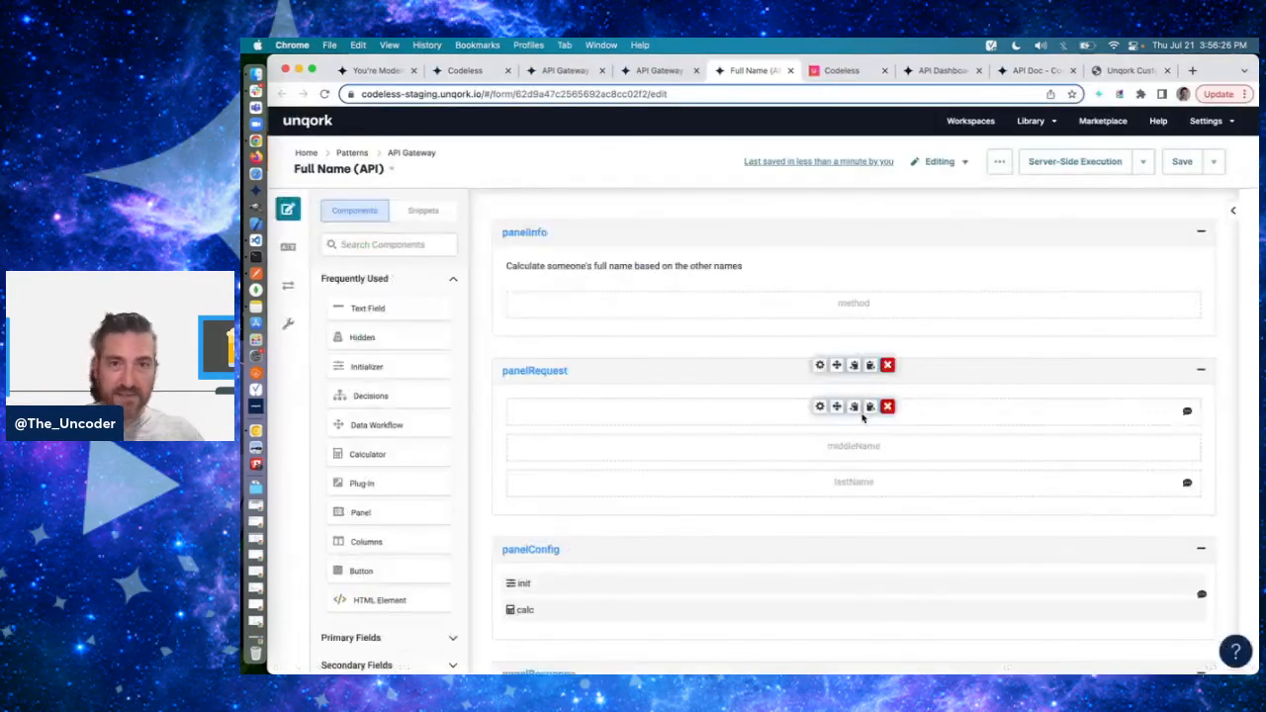
key("super+Tab")
key("super+Tab")
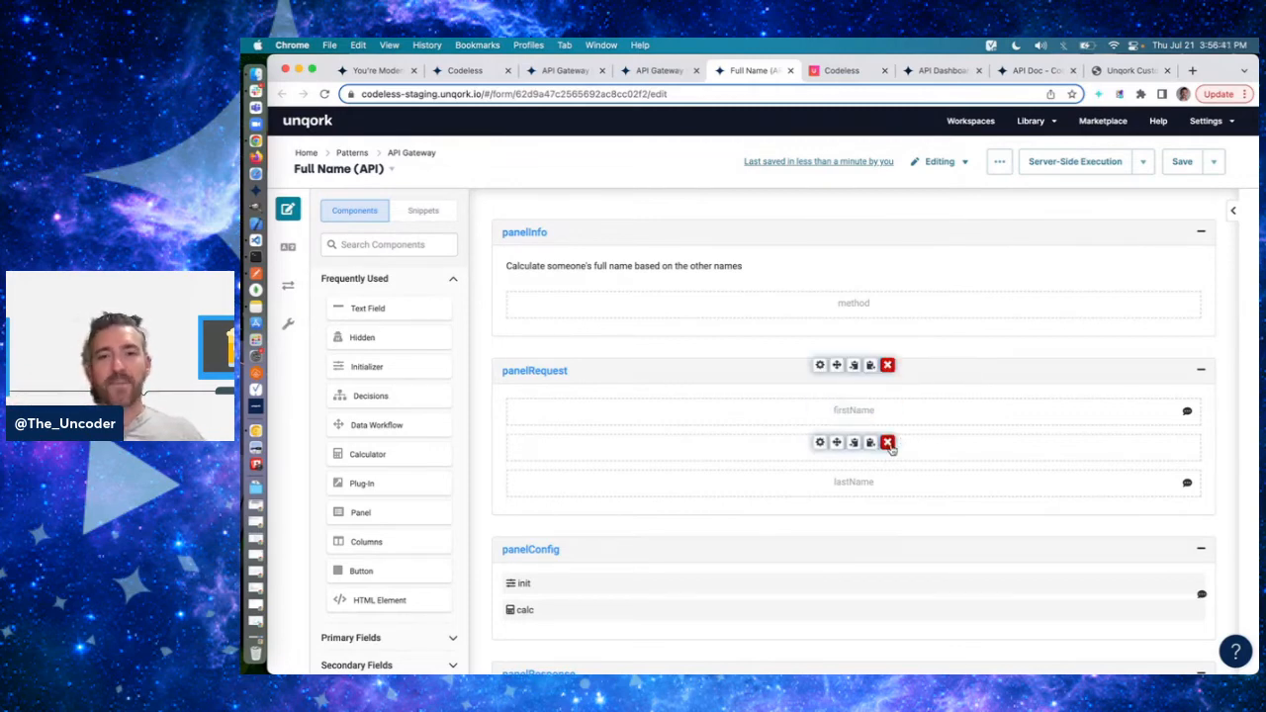
left_click(819, 442)
scroll(820, 495, "down", 2)
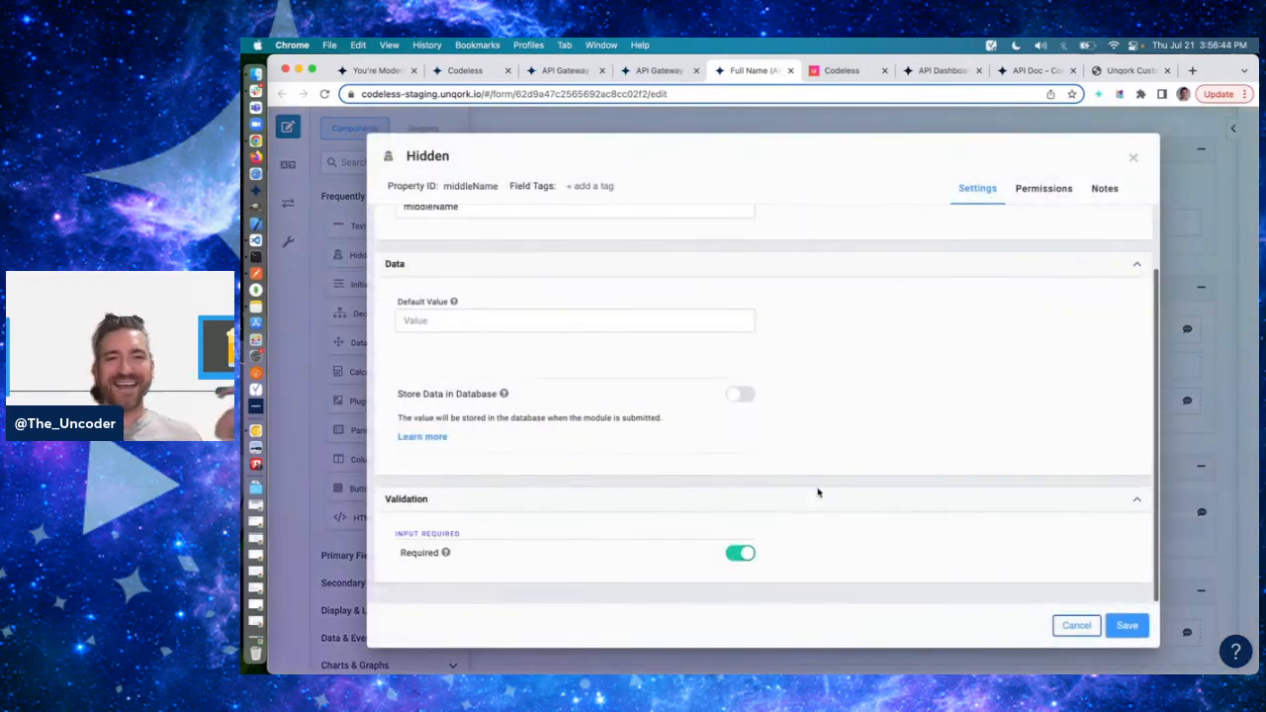
scroll(821, 501, "up", 2)
left_click(1075, 625)
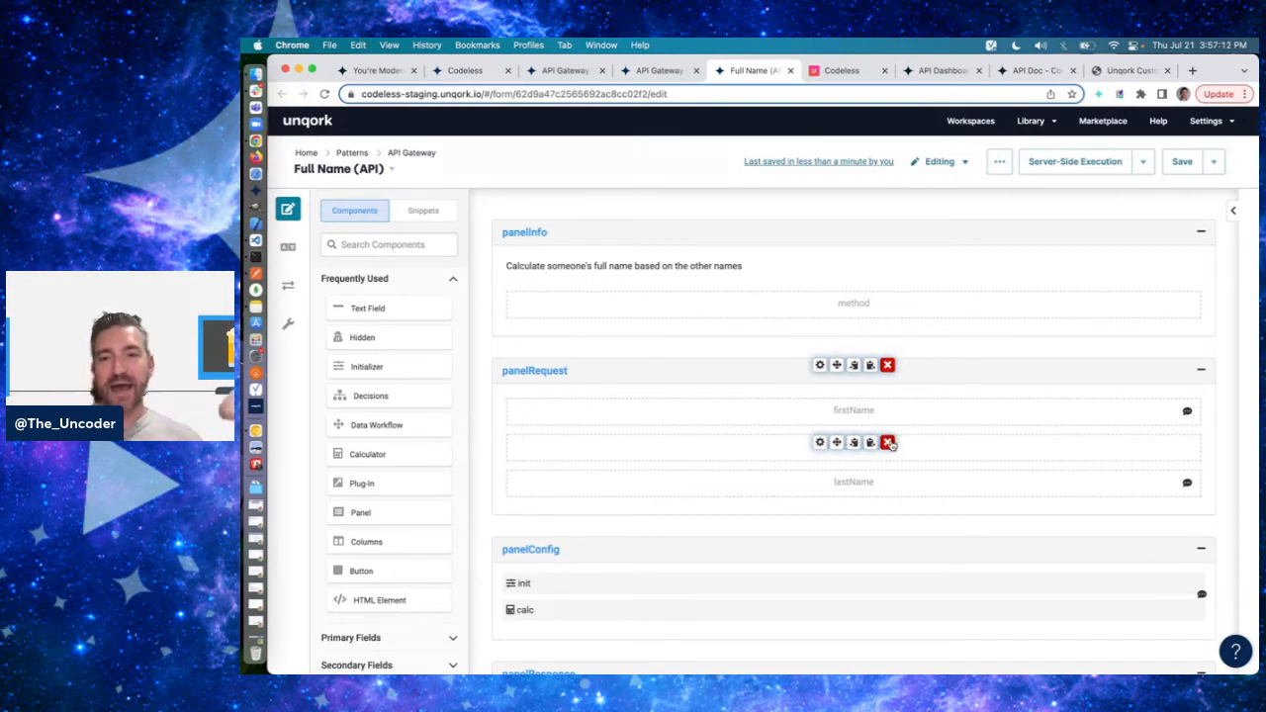
left_click(888, 443)
left_click(1187, 167)
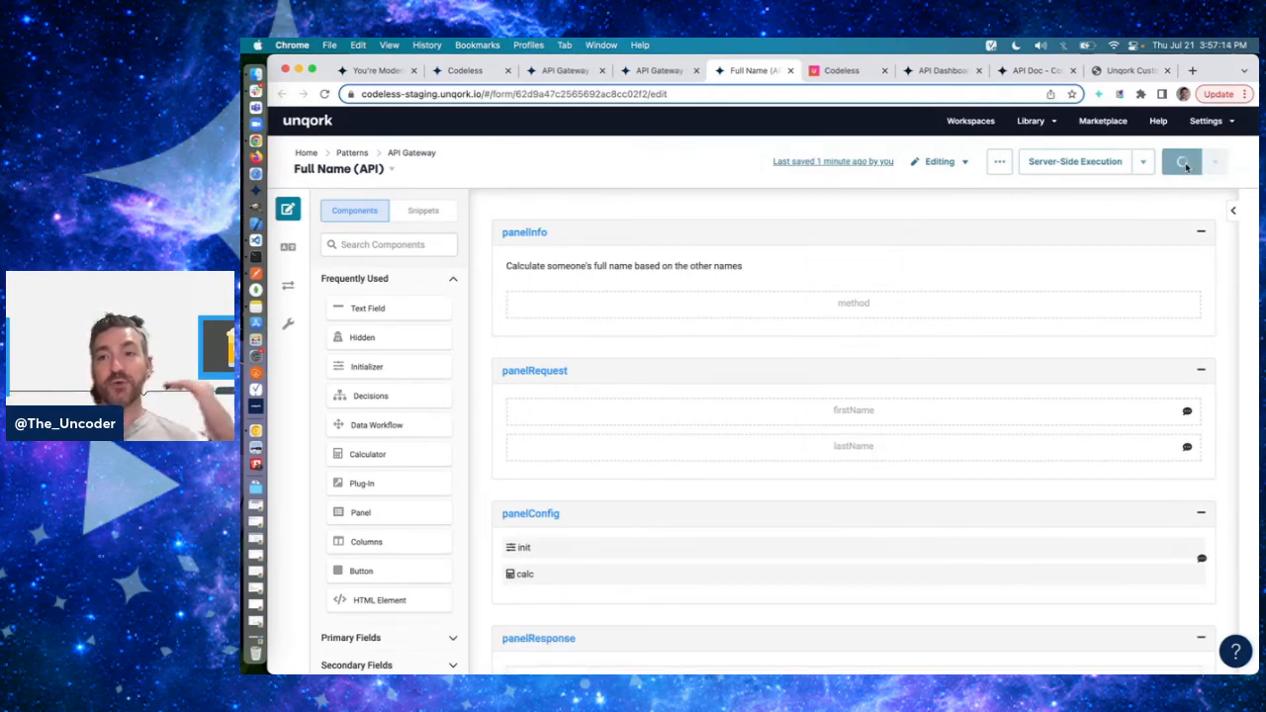
- Refresh the API Gateway application's module list and duplicate the Full Name (API) module
left_click(673, 74)
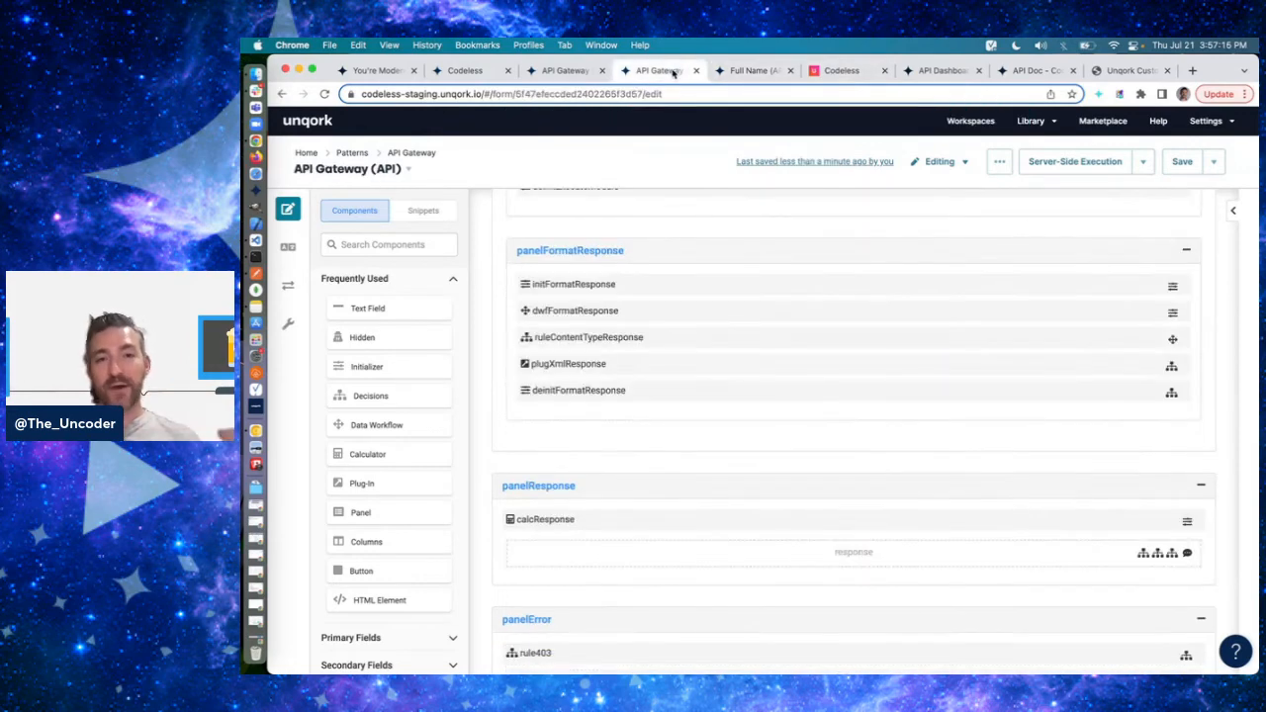
left_click(578, 71)
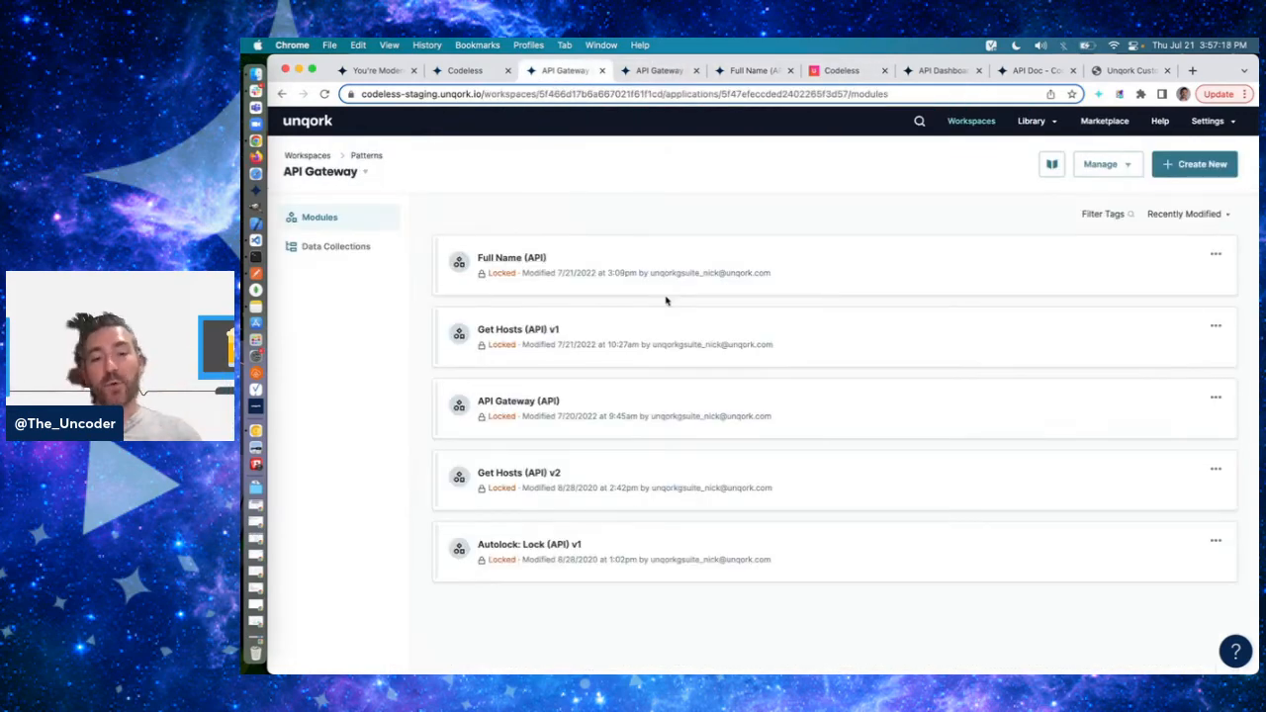
key("super+r")
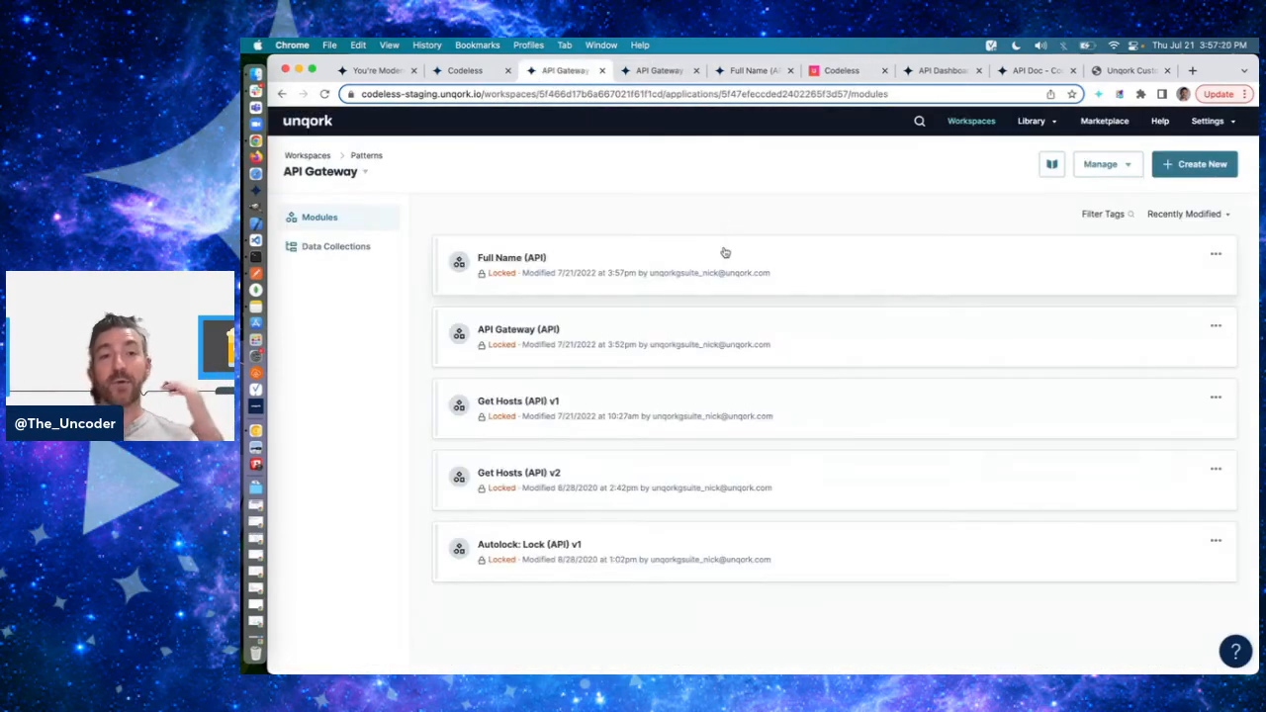
left_click(1216, 254)
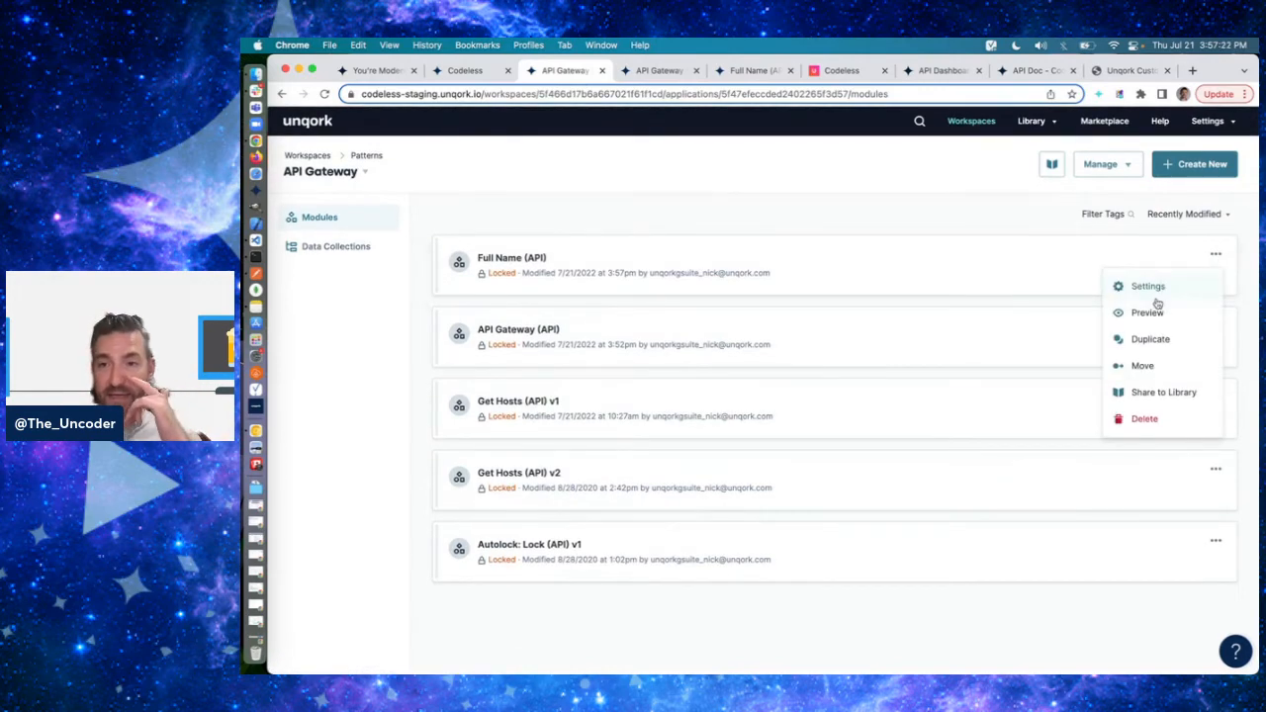
left_click(1146, 339)
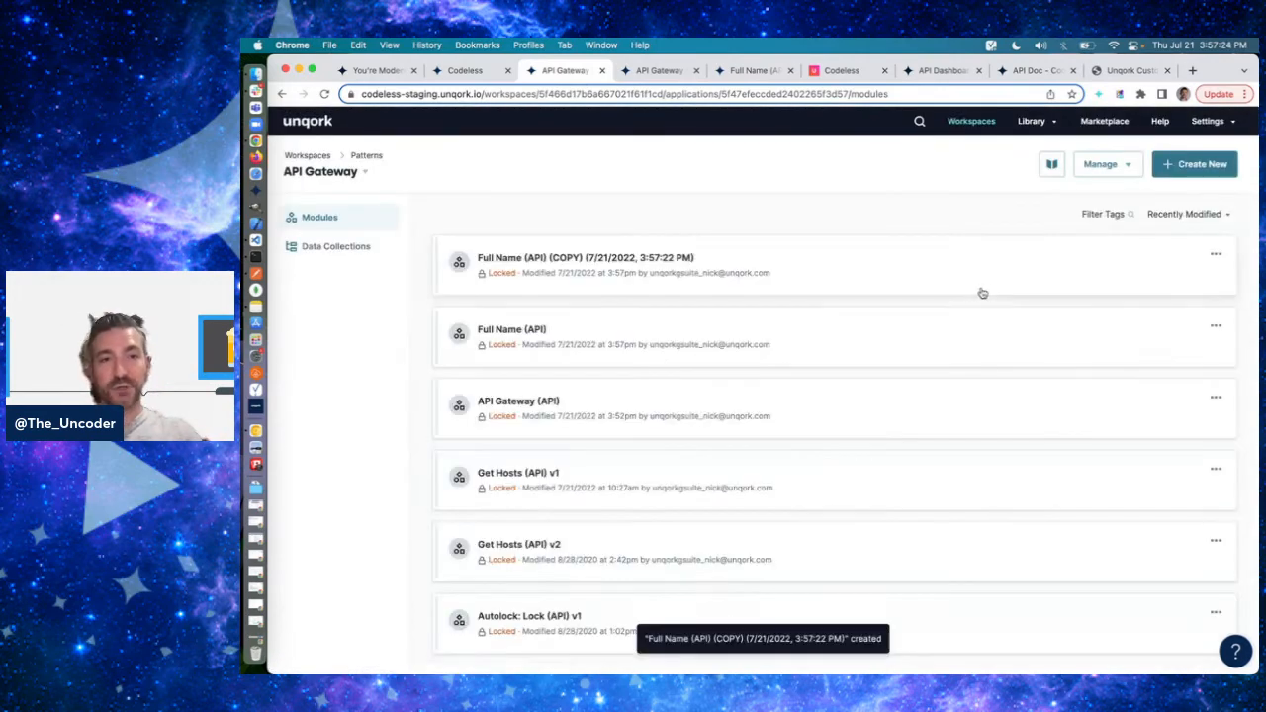
- Set the duplicated Full Name (API) module's path to full-name-v2, add the api tag, and save its settings
left_click(1215, 254)
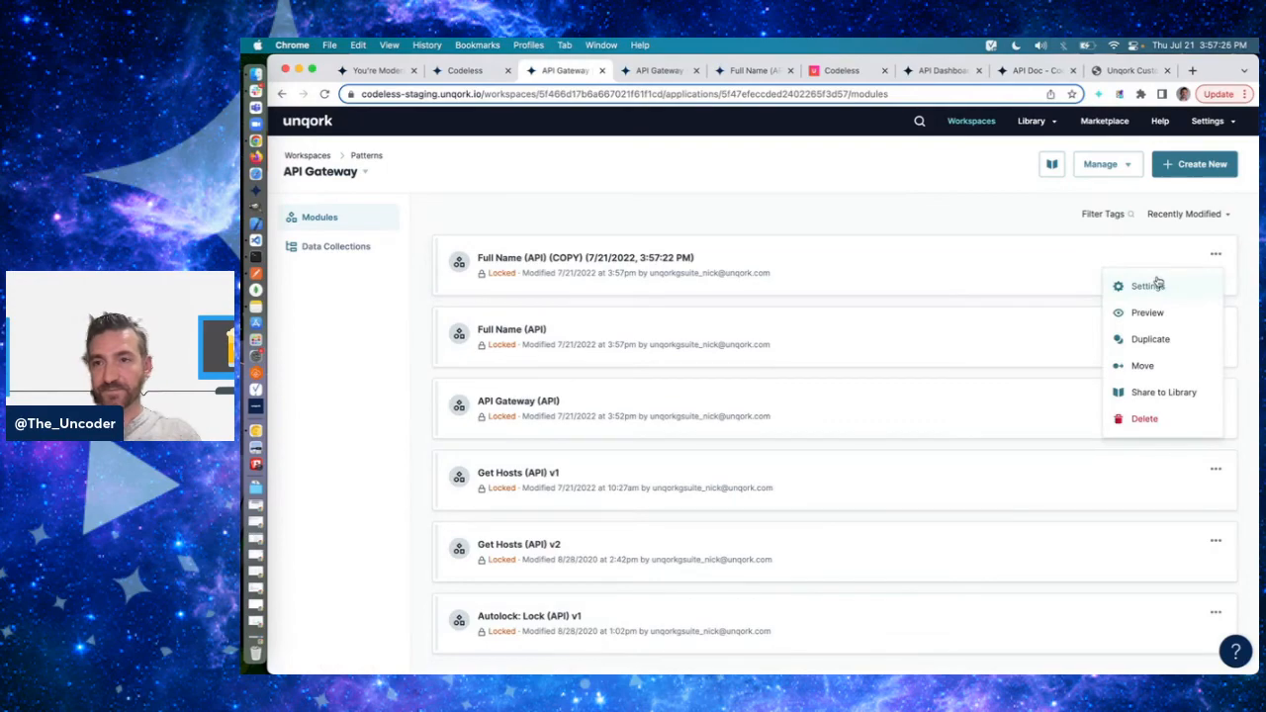
left_click(1148, 286)
double_click(873, 328)
type("full-name-v2")
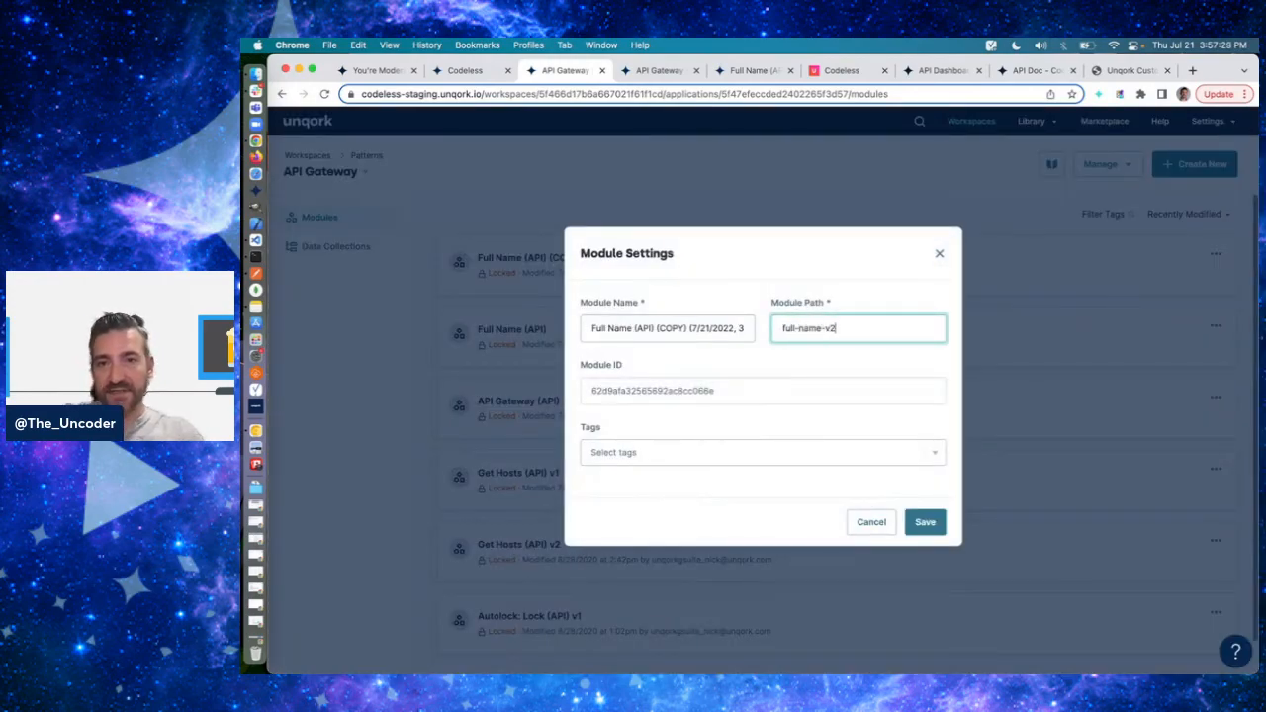
left_click(723, 457)
type("api")
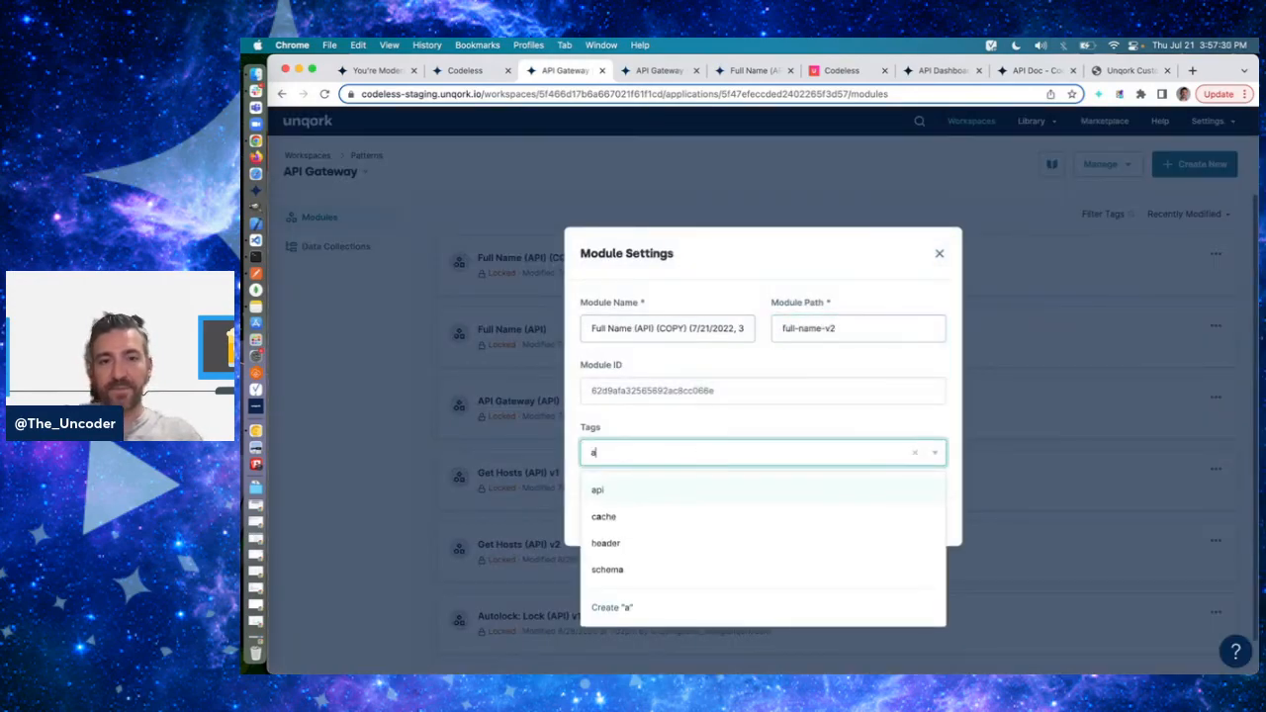
key("Return")
left_click(903, 420)
left_click(842, 336)
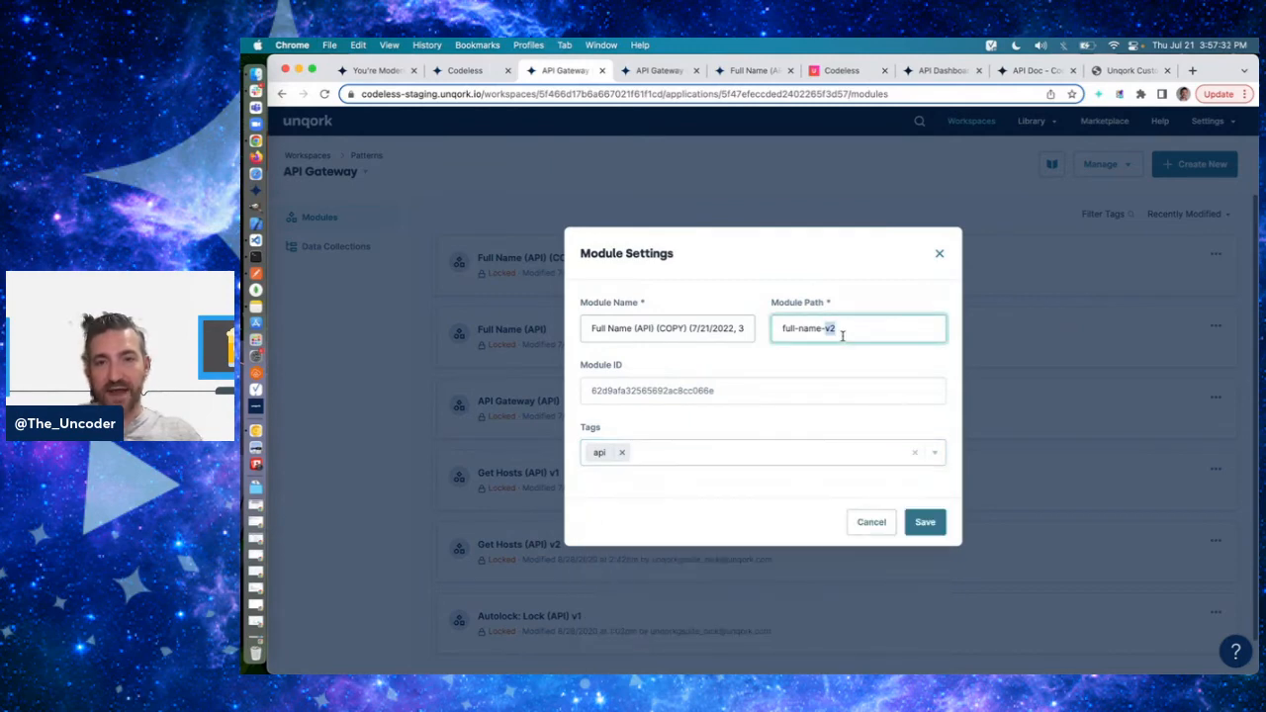
left_click(925, 521)
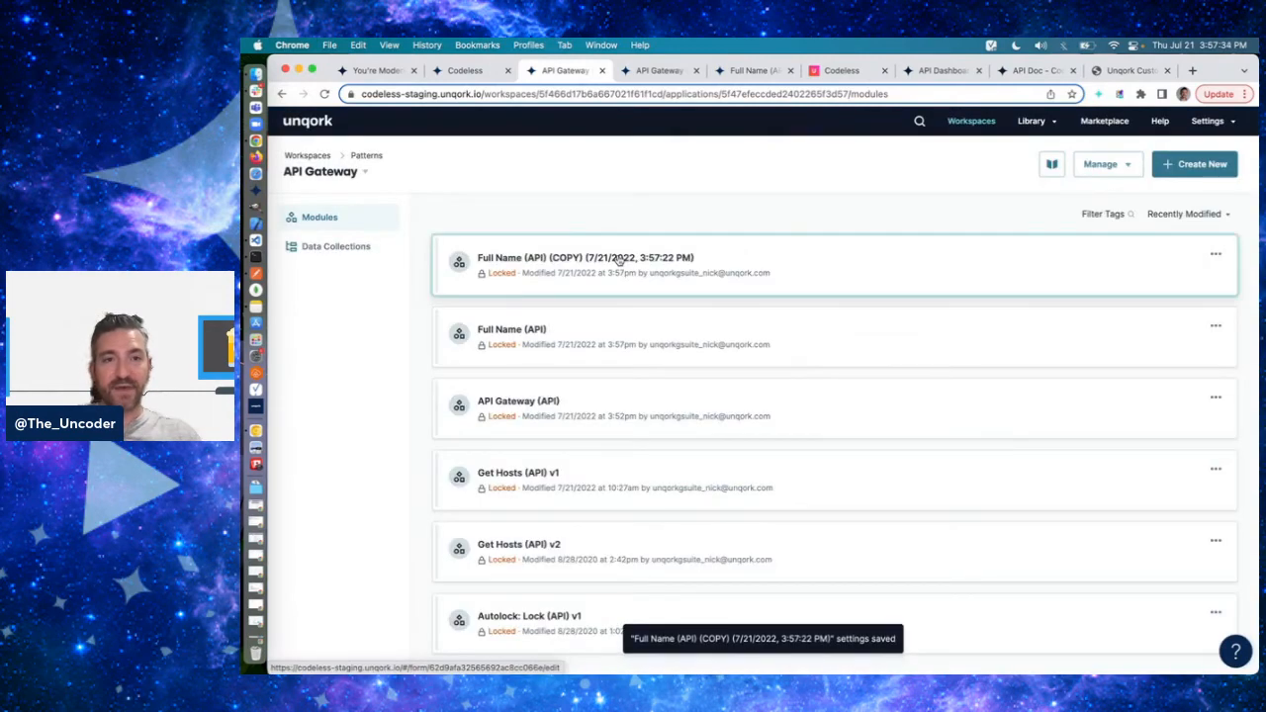
- Open the copied module and add a required Hidden component between firstName and lastName, with property ID and label middleName
left_click(614, 253)
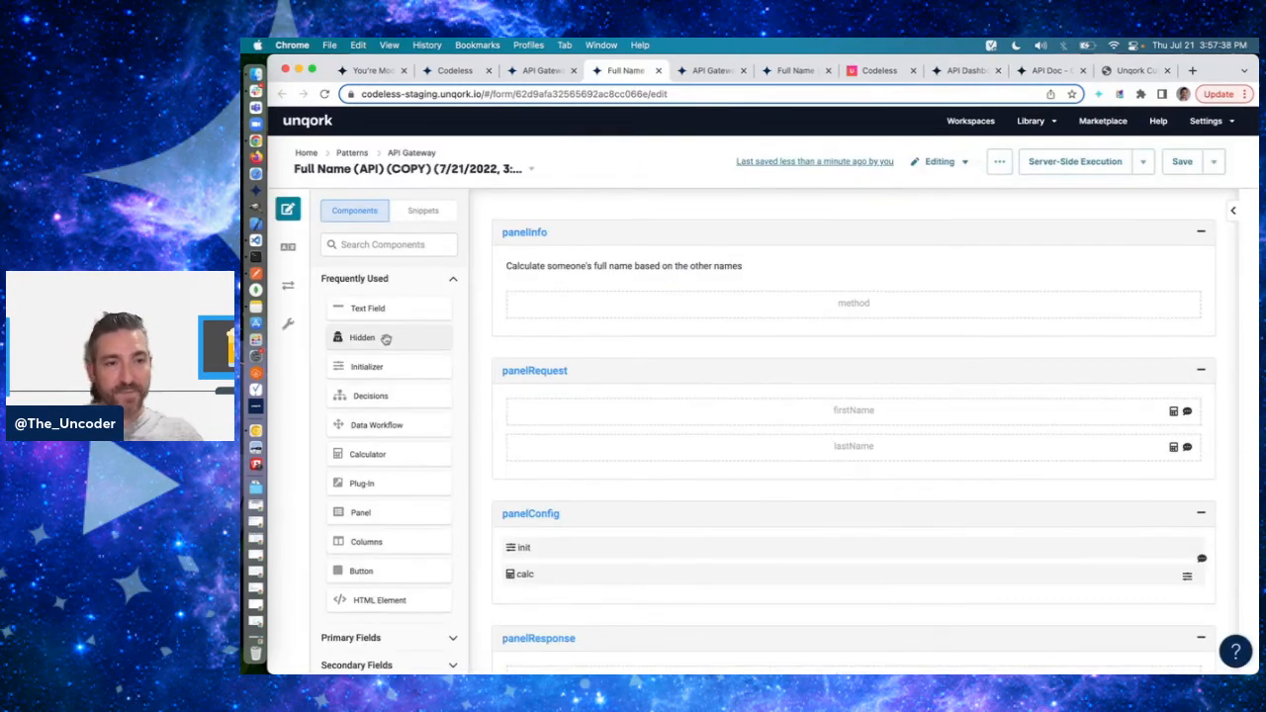
left_click_drag(386, 338, 761, 466)
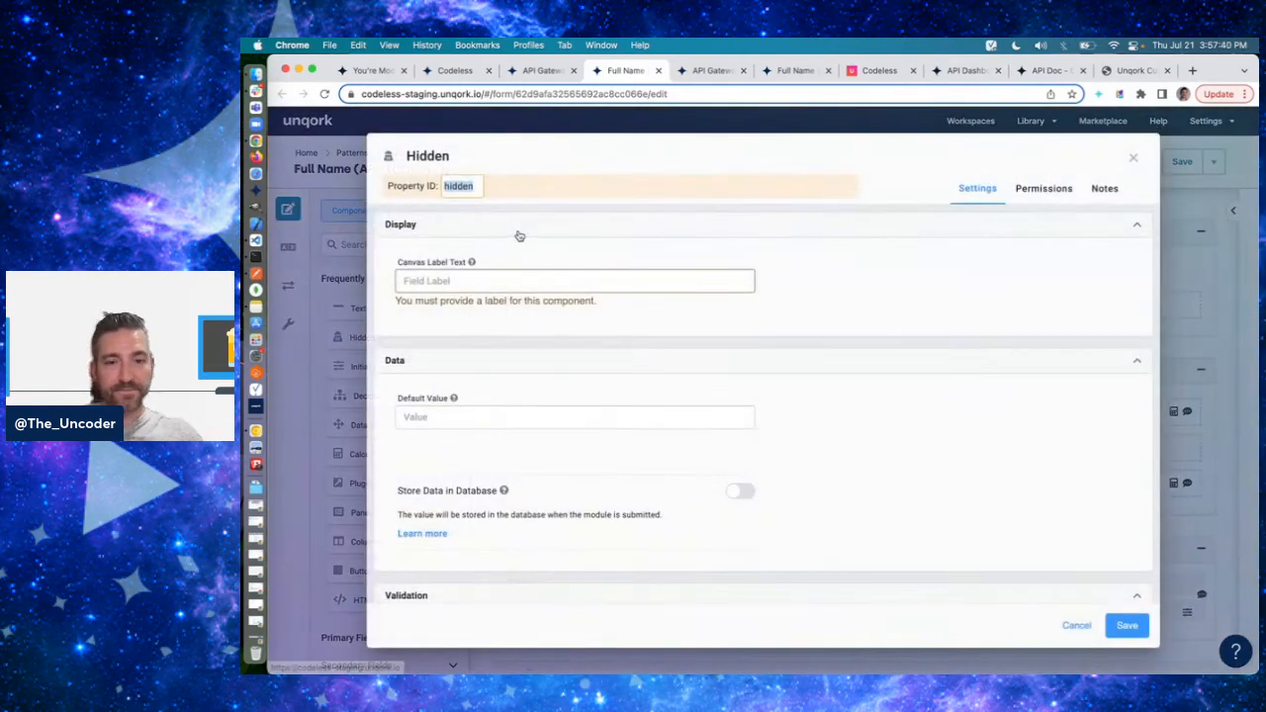
type("middleName")
key("Tab")
type("middl")
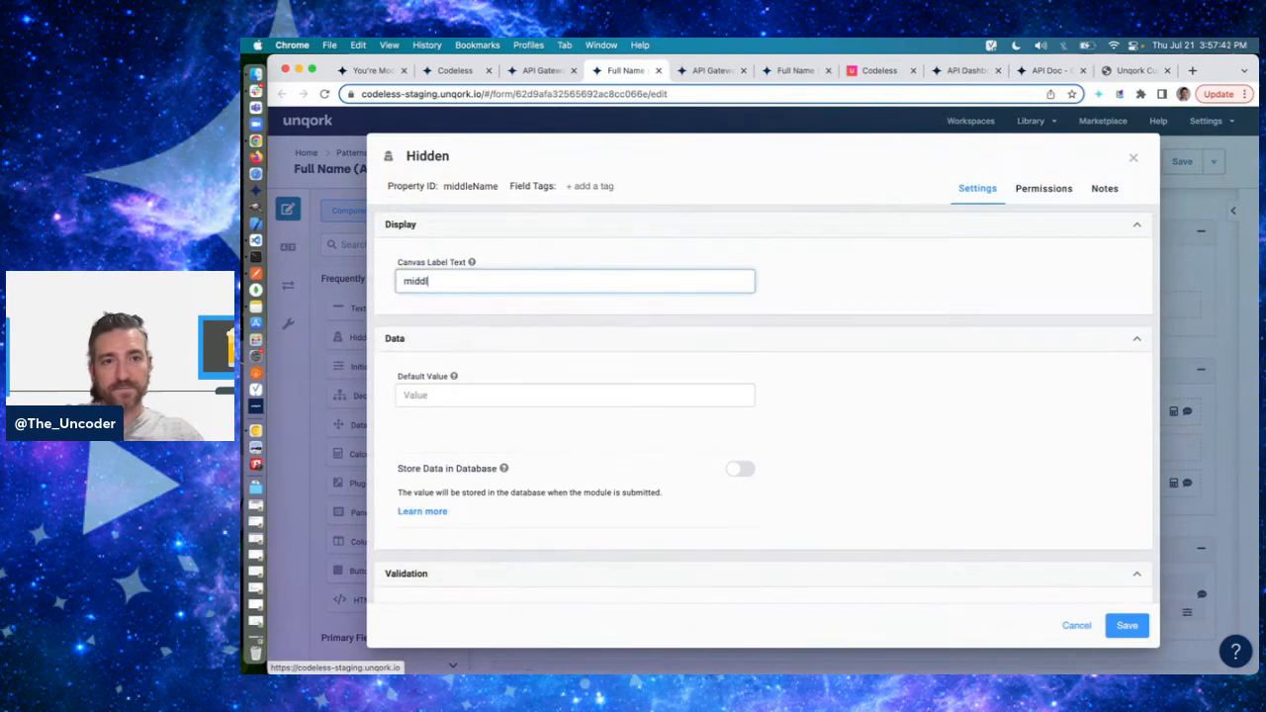
scroll(1039, 495, "down", 2)
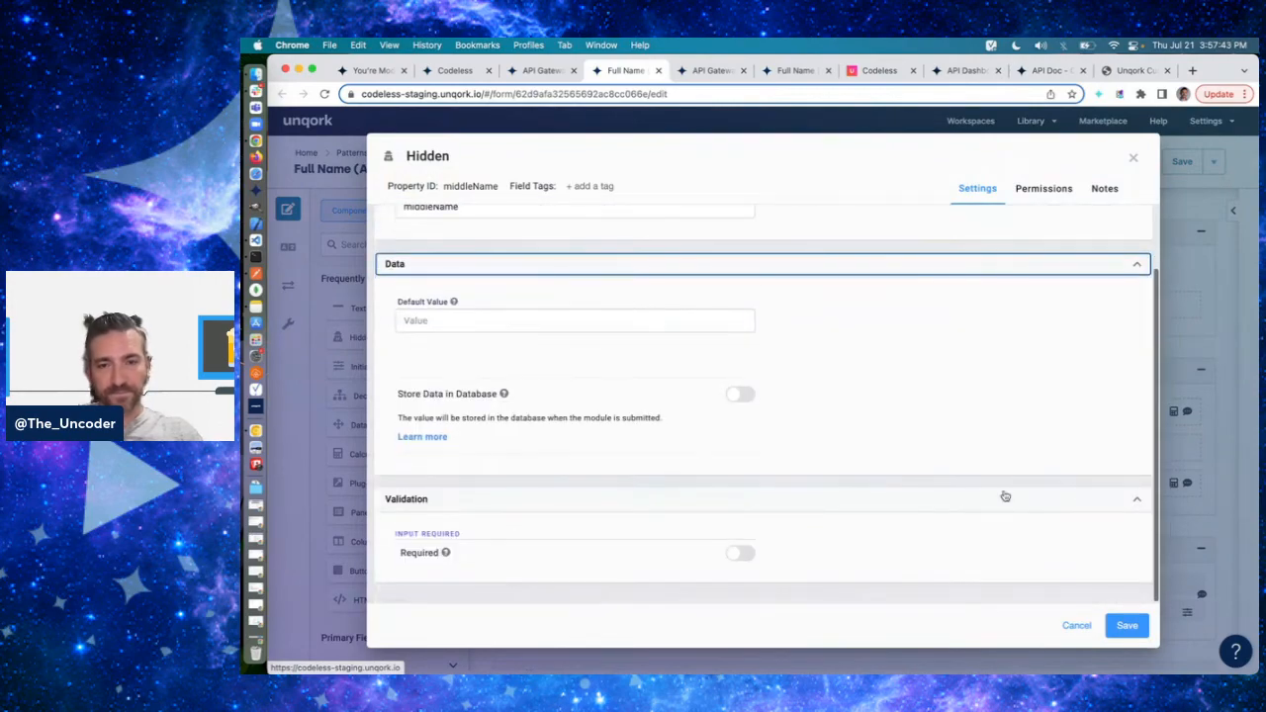
left_click(740, 555)
left_click(1127, 625)
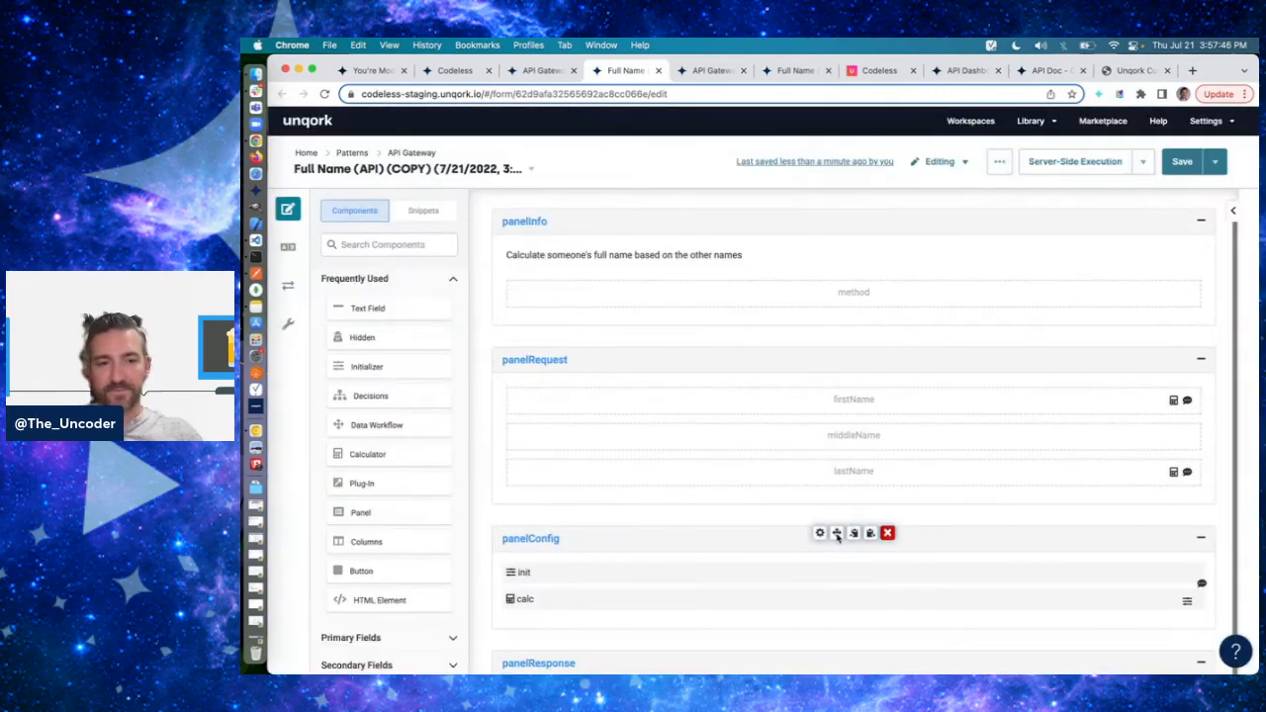
- In the calc Calculator, add middleName as a required input with alias M between firstName and lastName
left_click(819, 596)
scroll(864, 412, "down", 5)
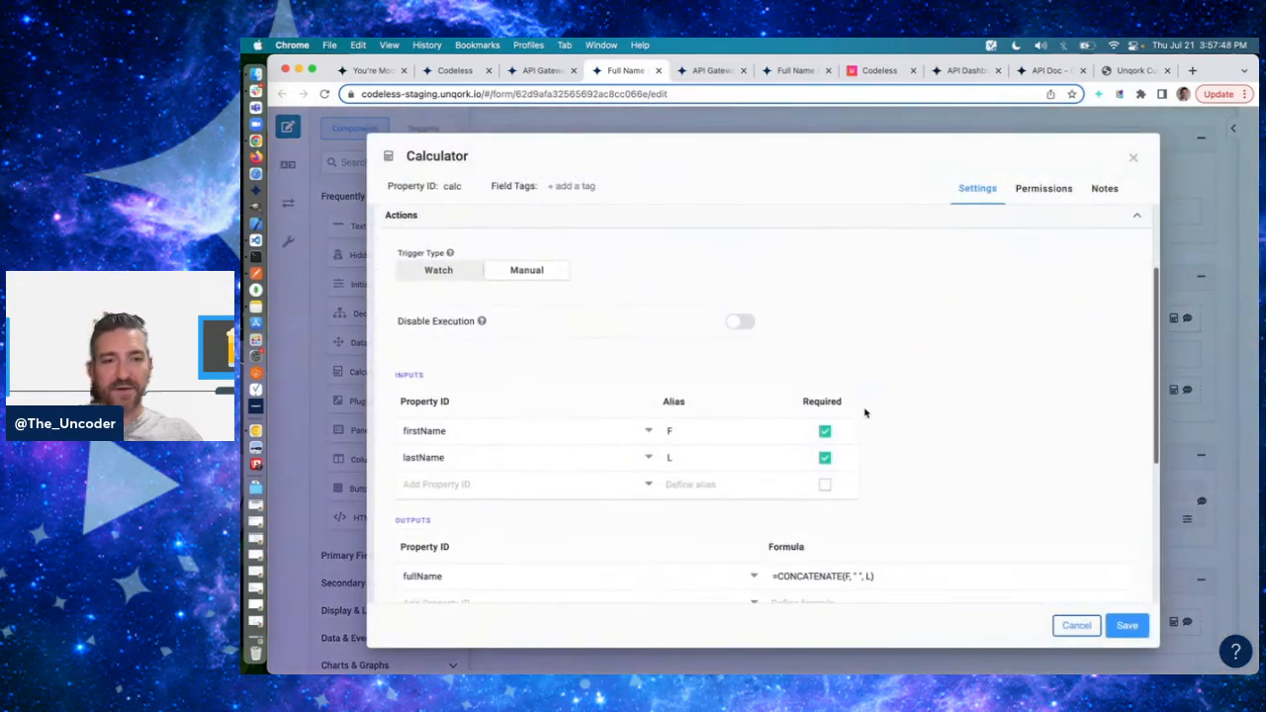
left_click(463, 380)
key("shift+Right")
key("shift+Right")
key("super+x")
key("Down")
key("super+v")
key("Up")
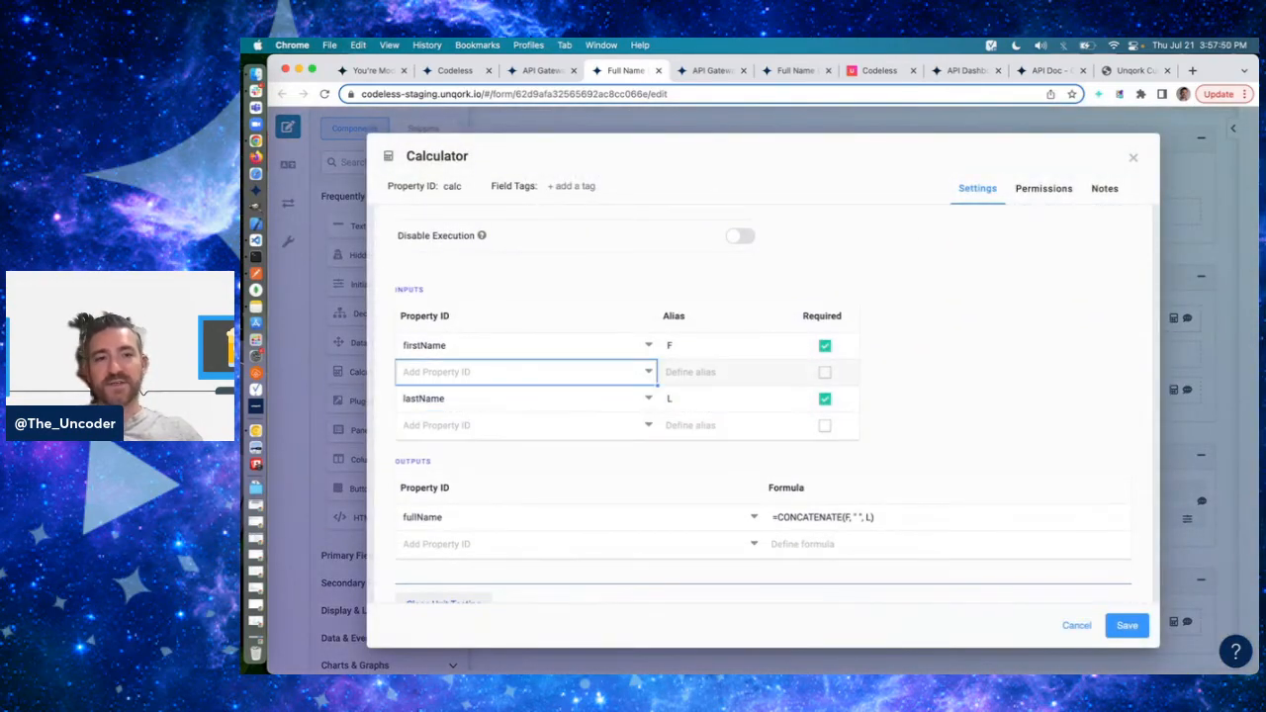
type("middleName")
key("Tab")
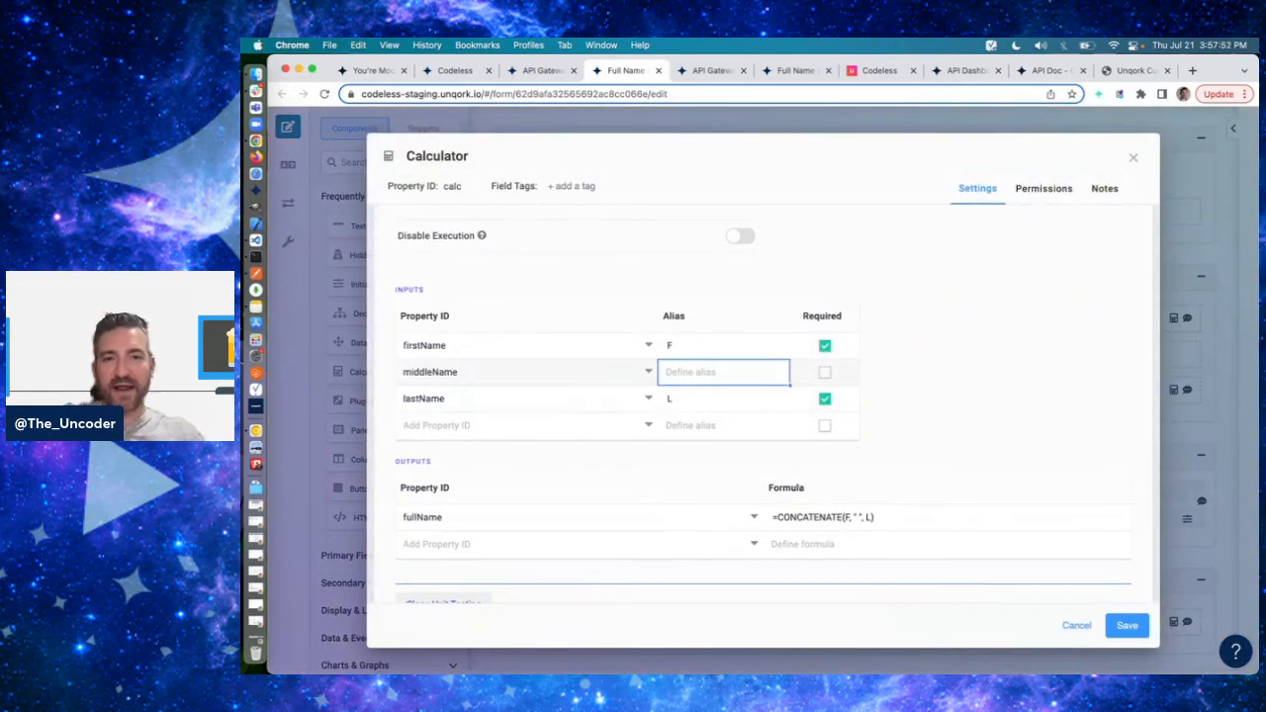
type("M")
key("Tab")
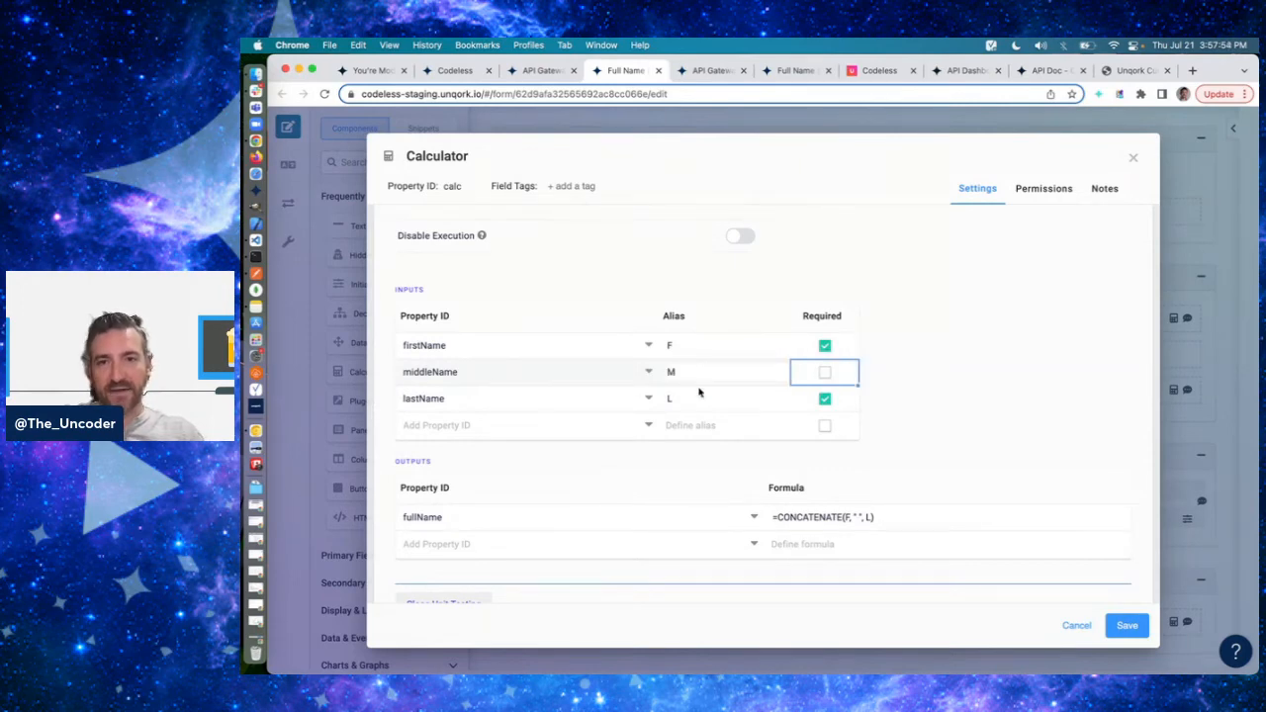
left_click(824, 374)
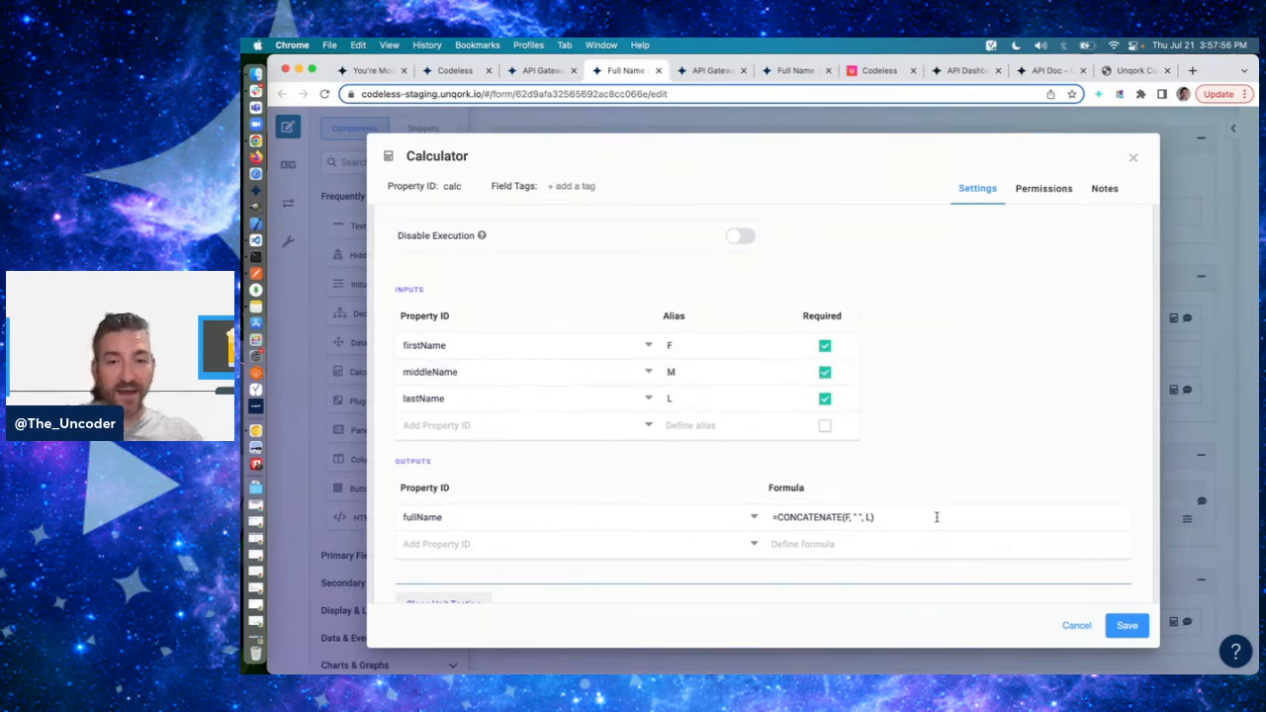
- Change the fullName output formula to =CONCATENATE(F, " ", M, " ", L) and save the Calculator
left_click(901, 521)
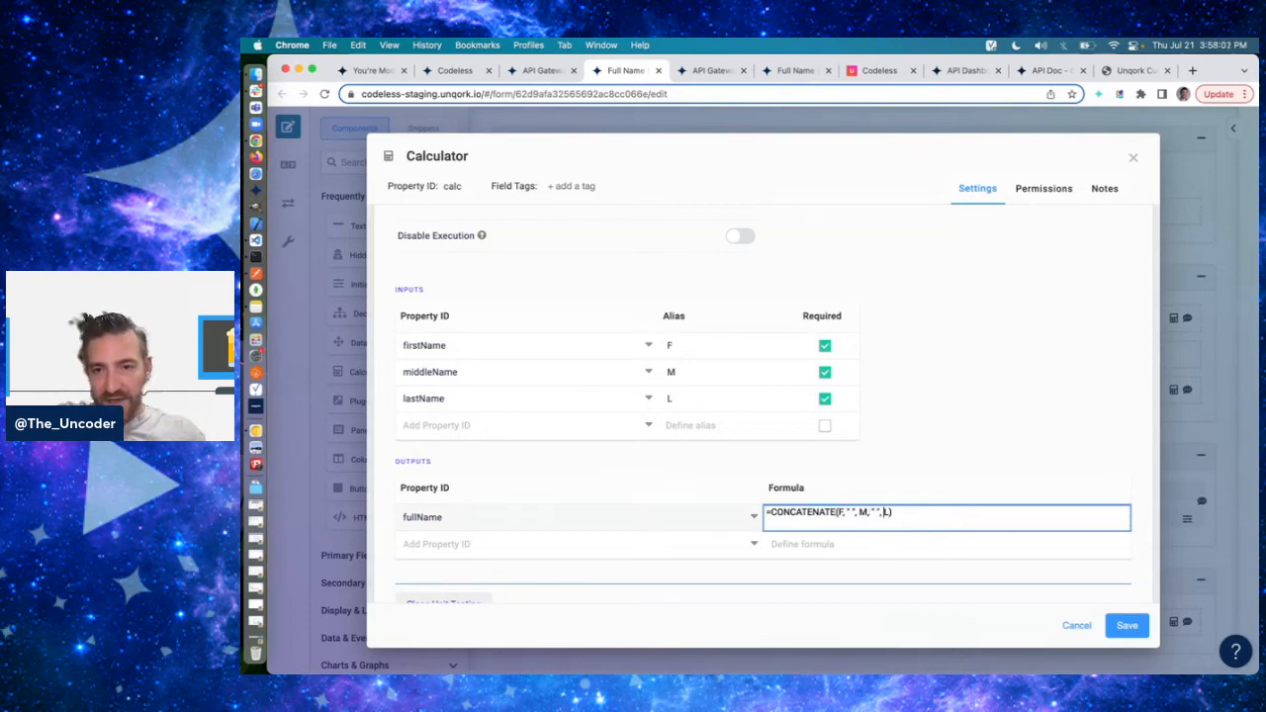
left_click(964, 468)
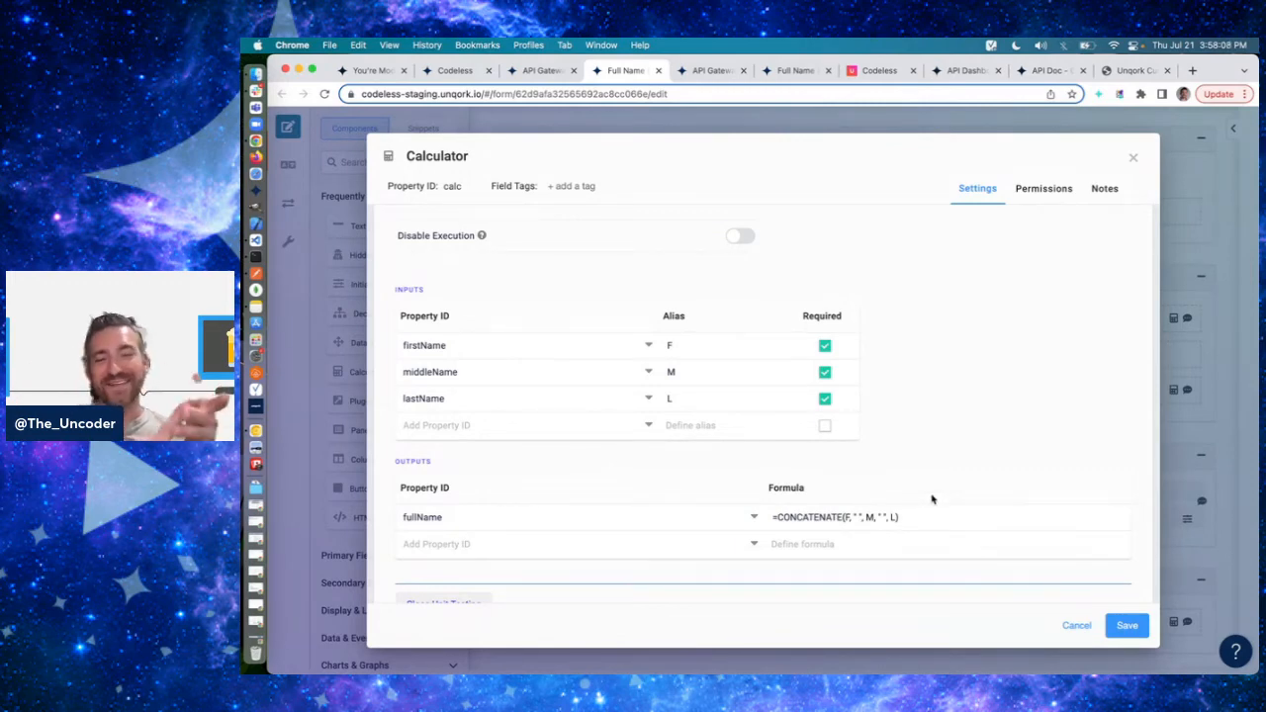
scroll(932, 499, "up", 2)
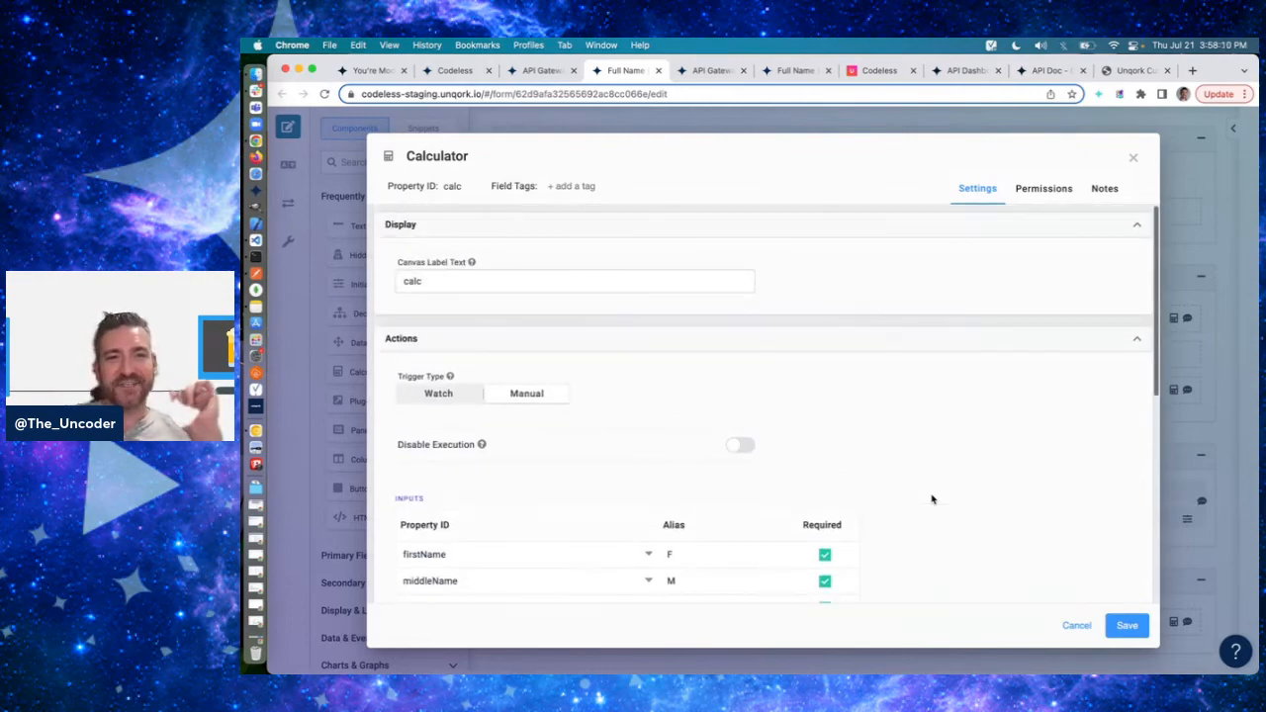
scroll(932, 500, "down", 4)
left_click(1127, 625)
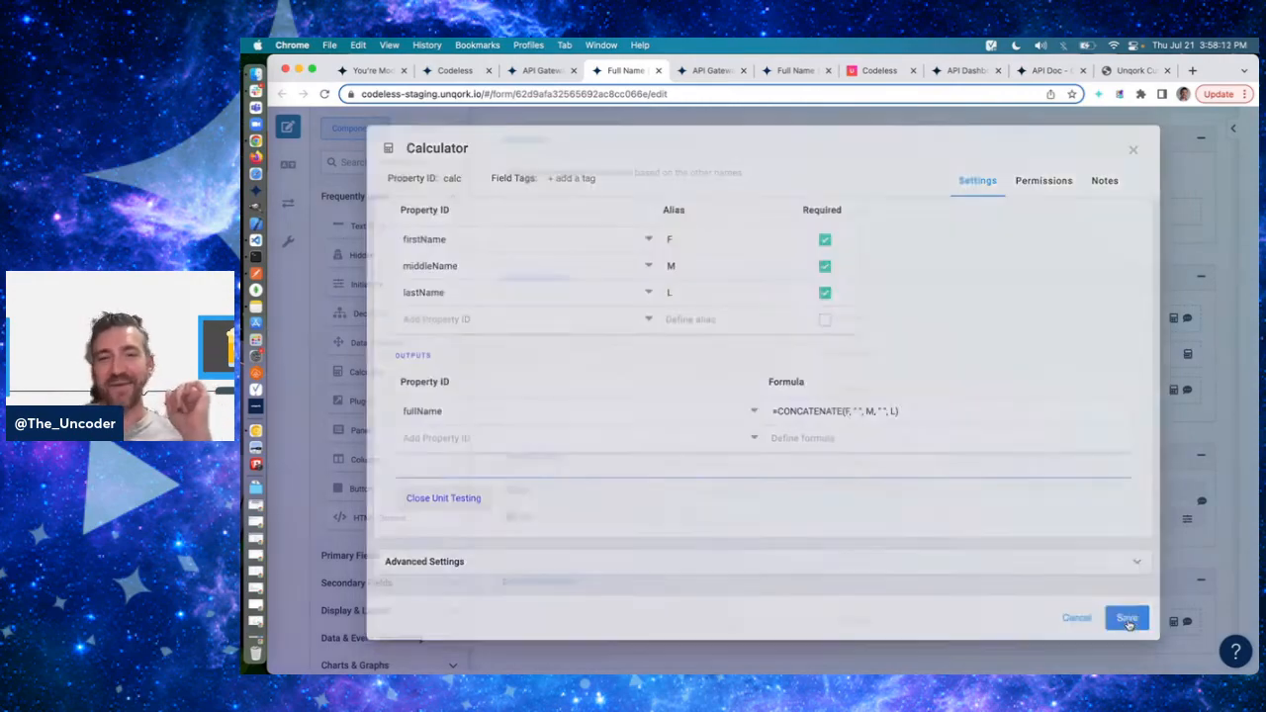
- Look over the copied module's request, config and response panels, and save the module
scroll(884, 439, "up", 1)
mouse_move(822, 275)
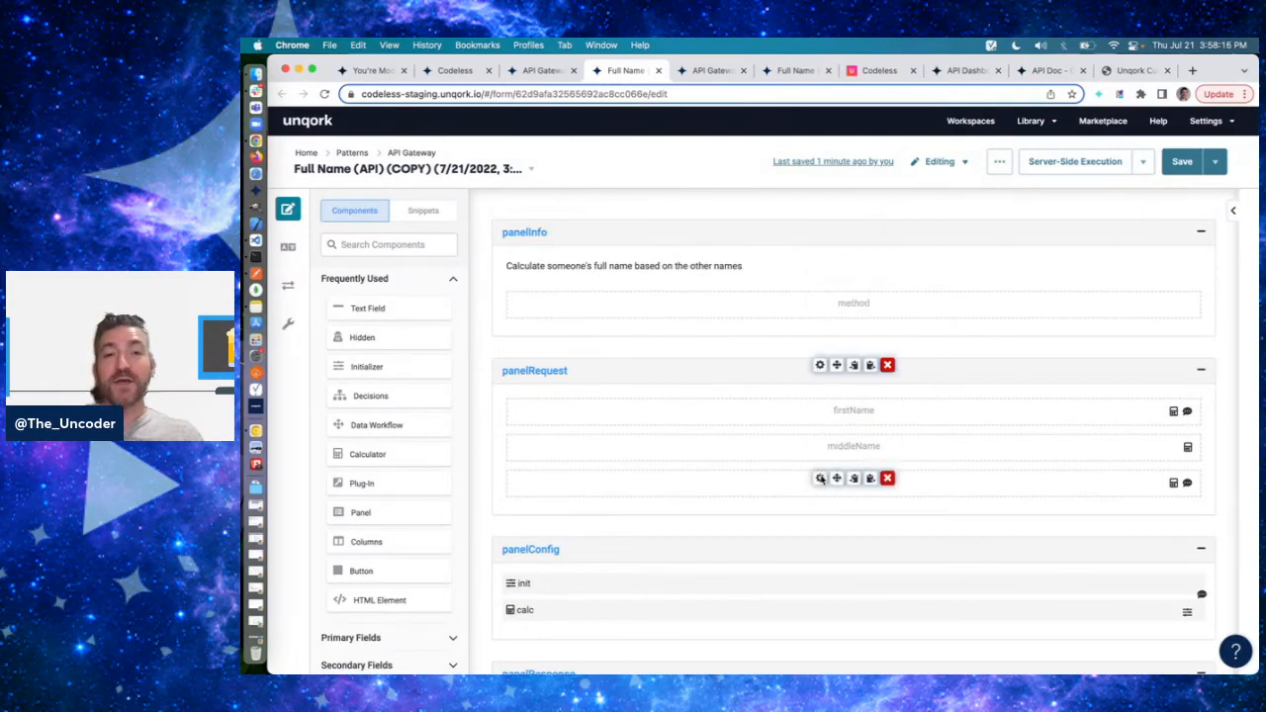
scroll(830, 554, "down", 3)
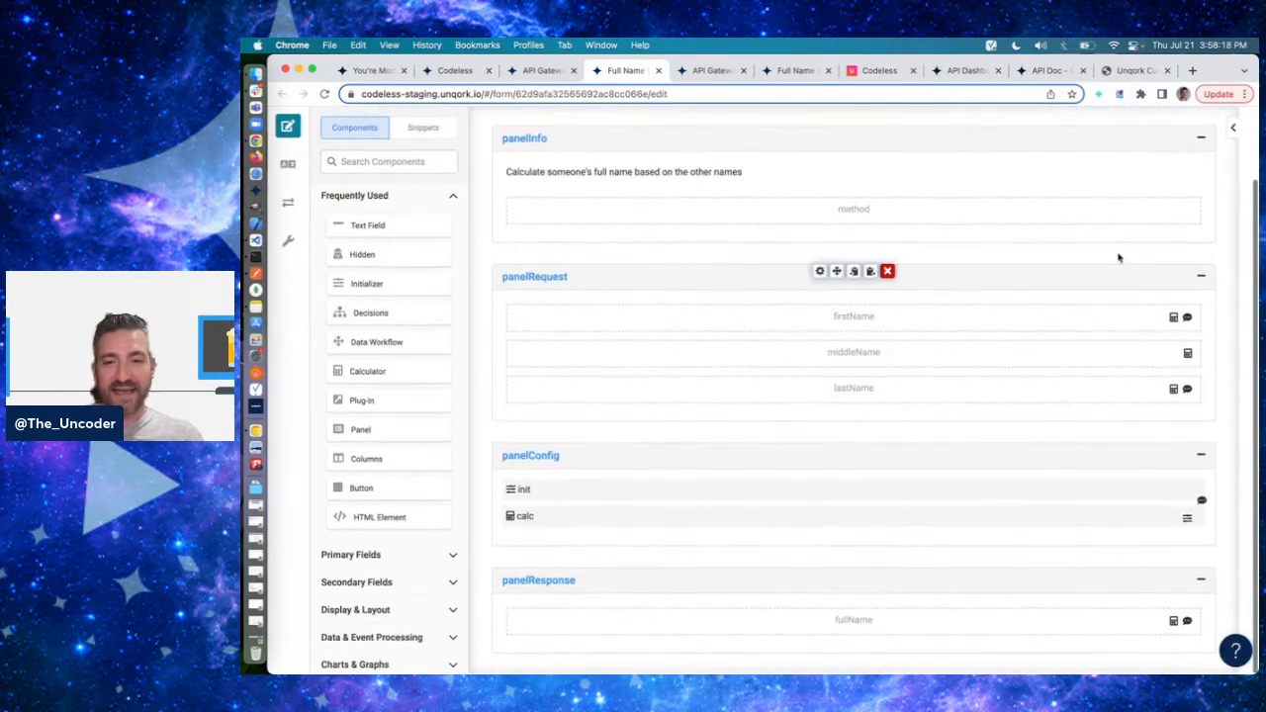
scroll(1173, 168, "up", 2)
left_click(1178, 179)
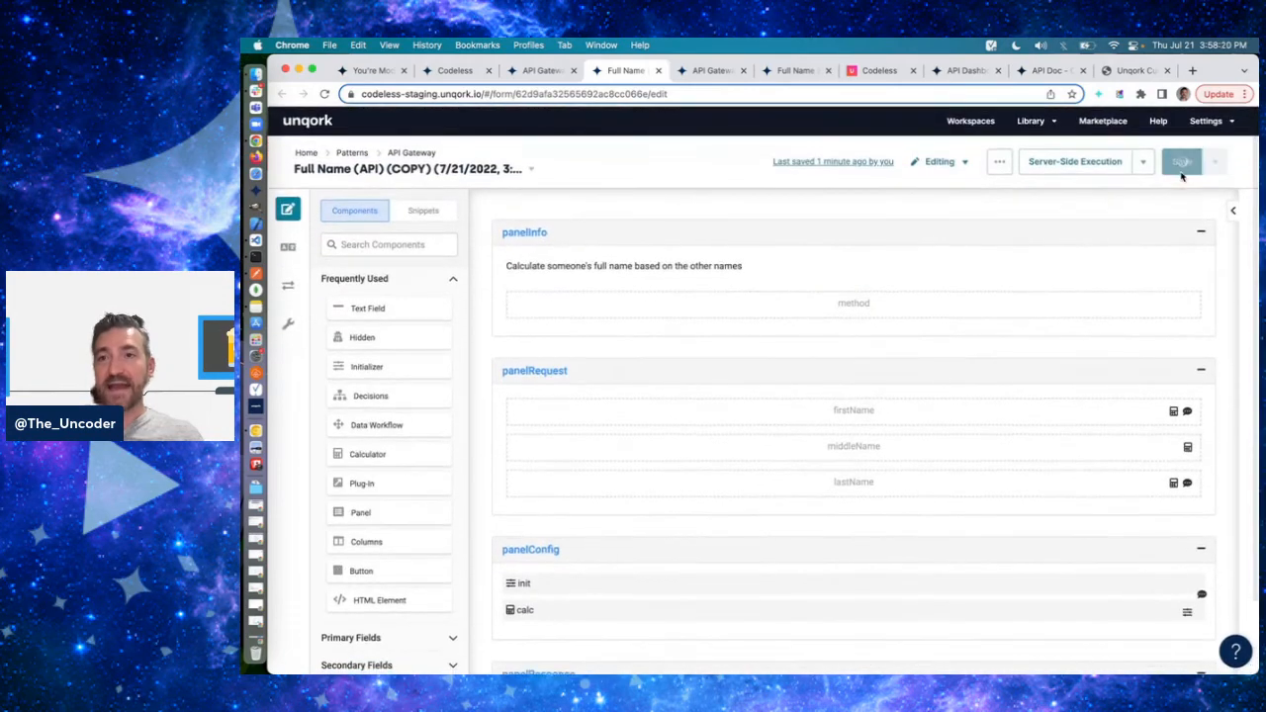
- Move the original Full Name (API) module's browser tab ahead of the copy's tab and compare the two modules
left_click_drag(783, 77, 606, 79)
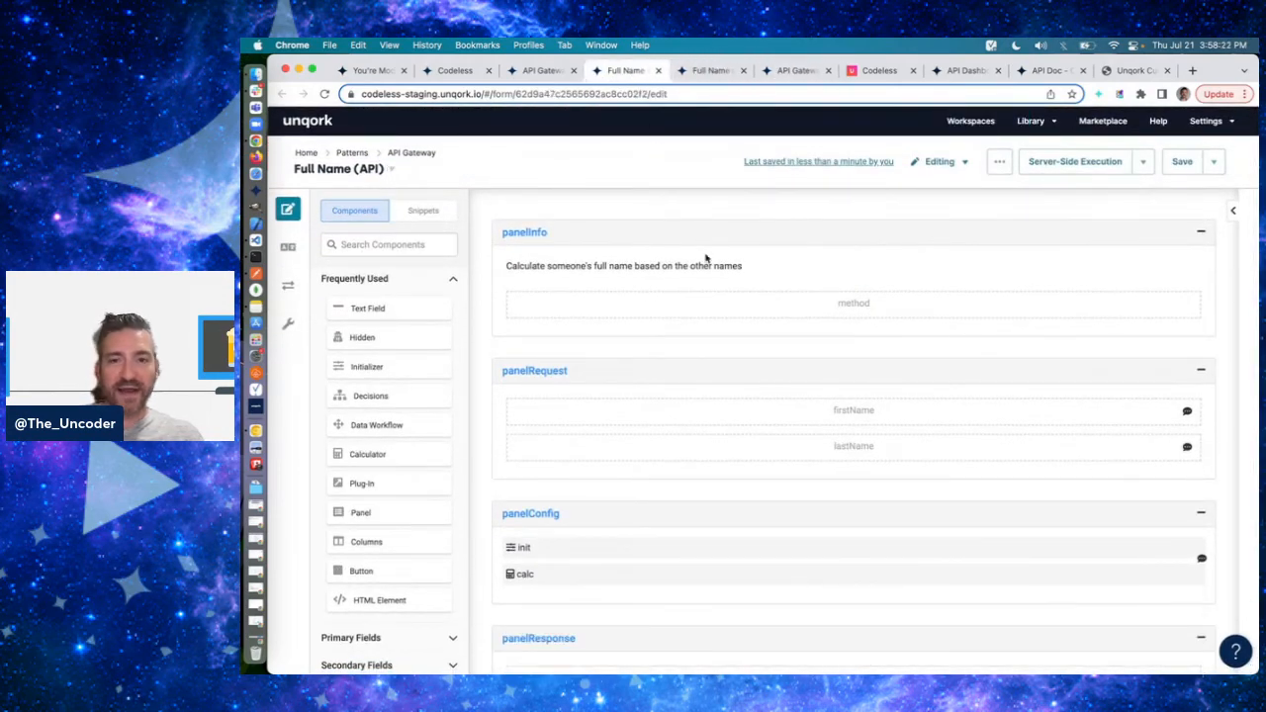
left_click(710, 70)
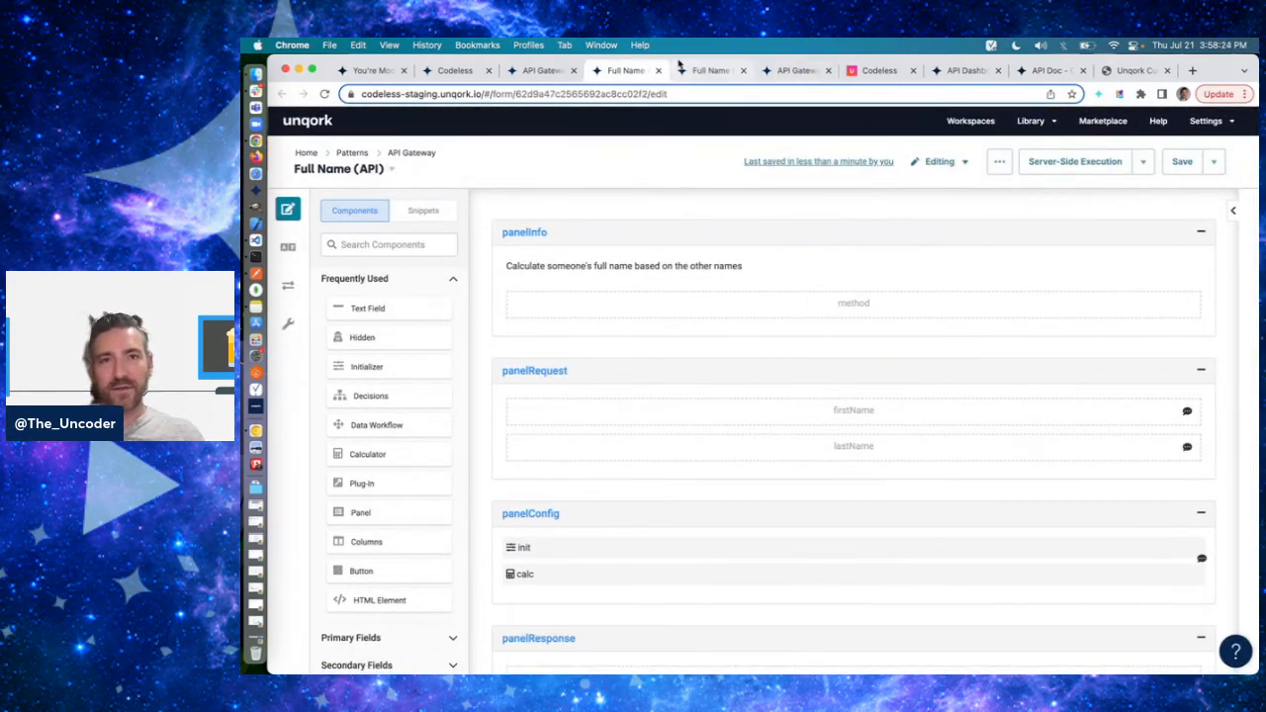
left_click(625, 70)
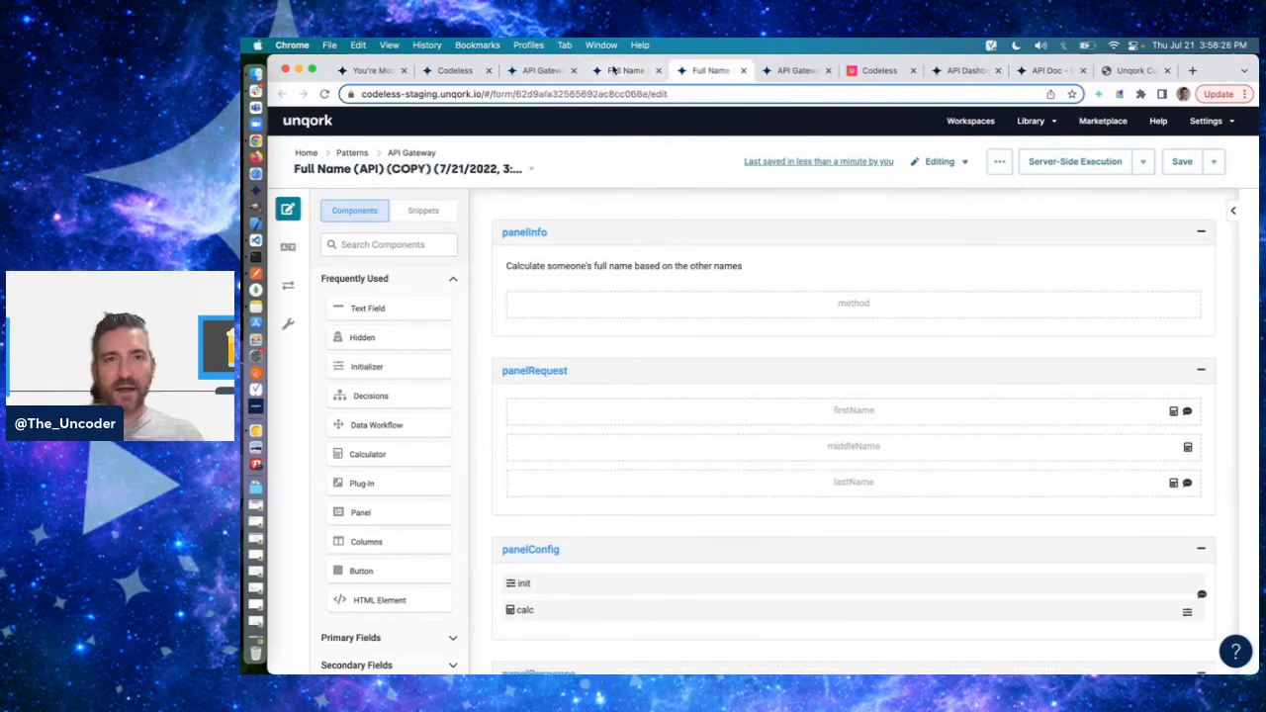
- Add a required Hidden component with ID and label middleName between firstName and lastName in the original module's panelRequest
left_click_drag(393, 342, 732, 475)
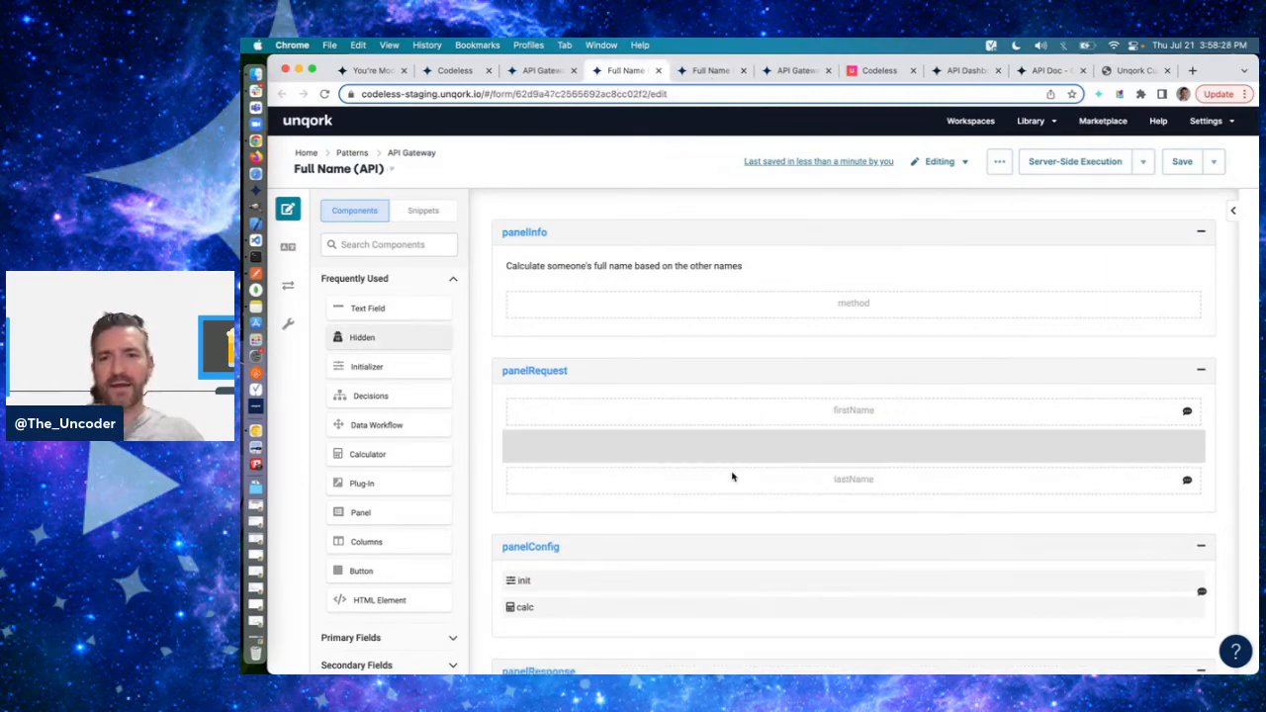
type("middleName")
key("Tab")
type("middle")
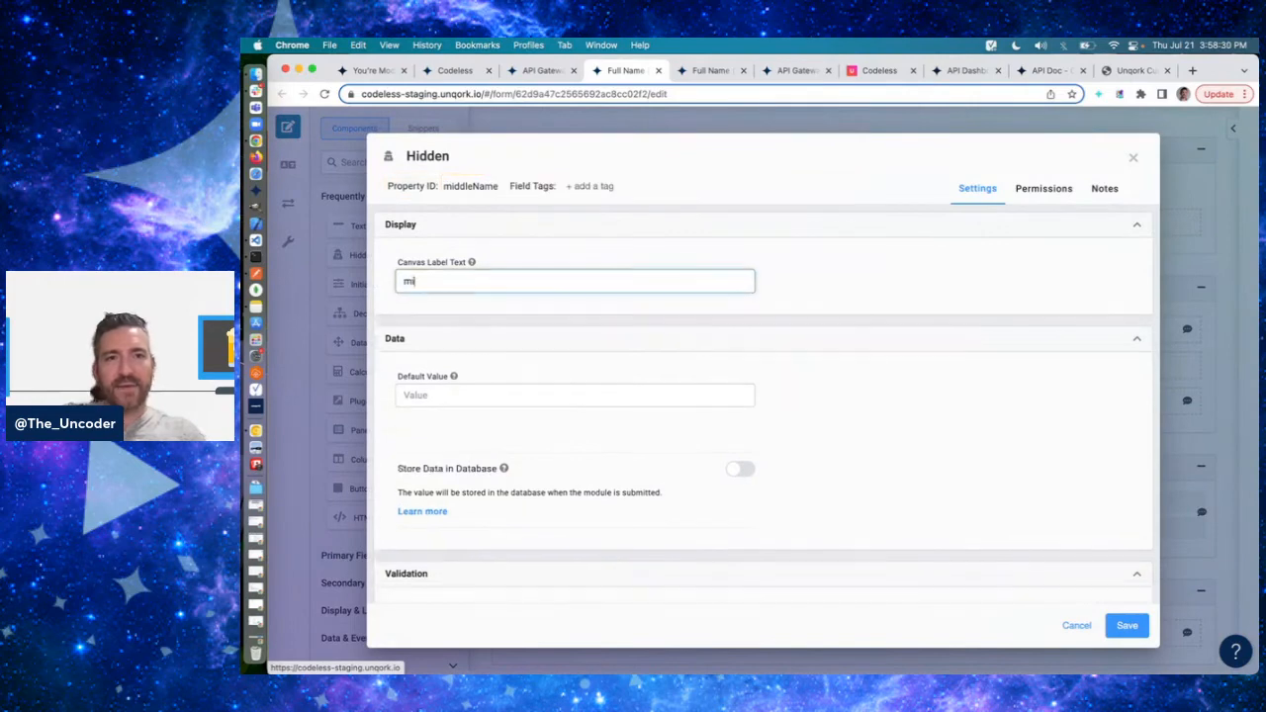
scroll(900, 509, "down", 3)
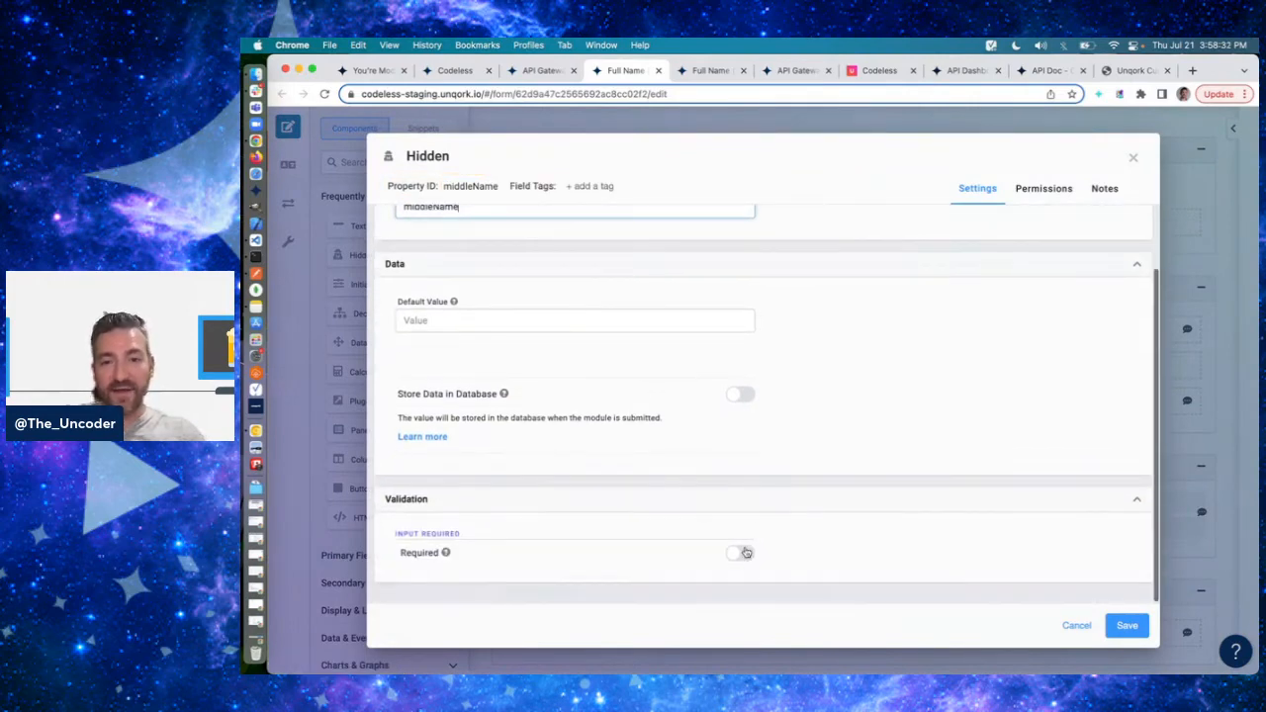
left_click(742, 551)
left_click(1130, 625)
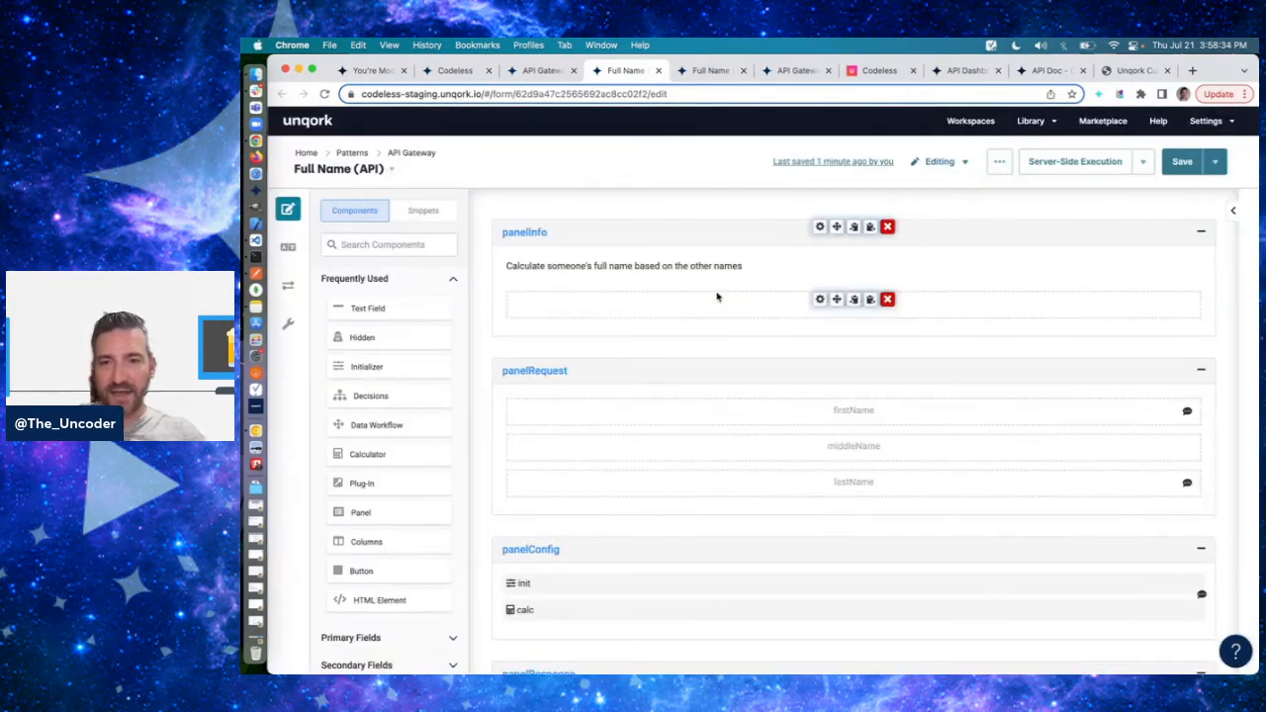
- In the original module's calc Calculator, add middleName as a required input with alias M
scroll(717, 297, "down", 2)
left_click(819, 514)
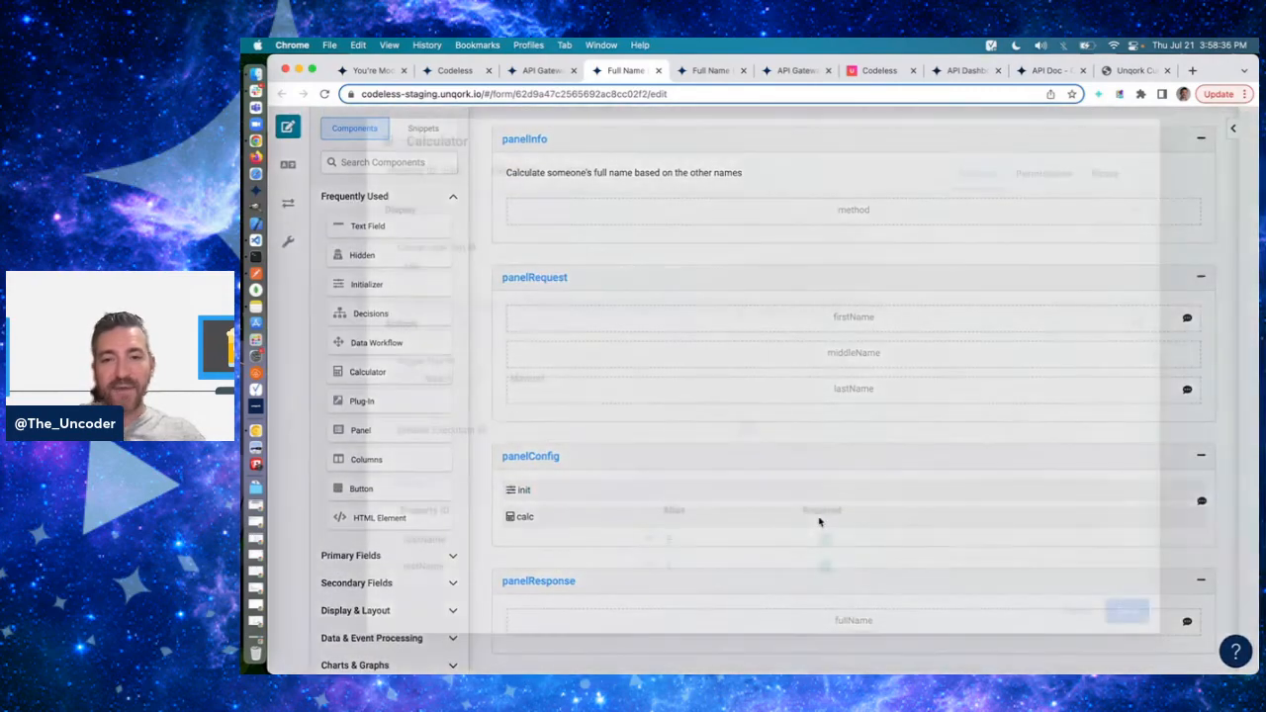
scroll(687, 413, "down", 3)
left_click(481, 481)
type("midd")
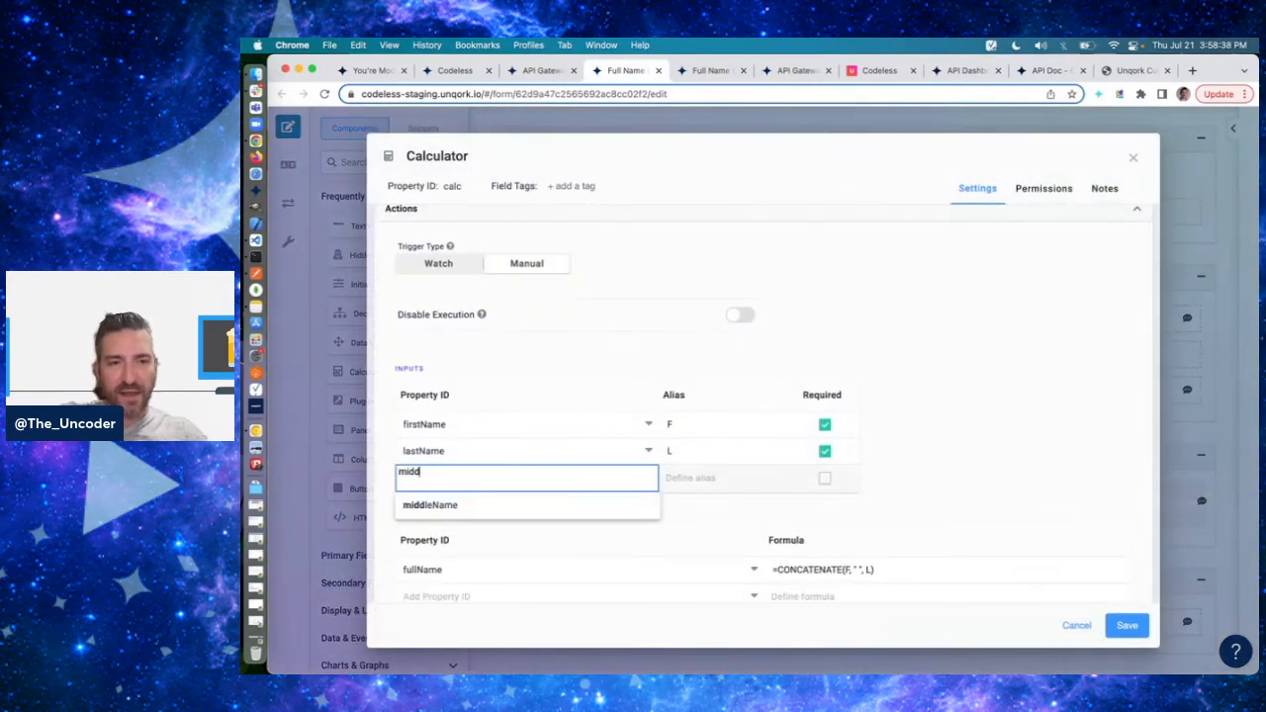
type("leName")
key("Tab")
type("m")
type("M")
key("Tab")
key("space")
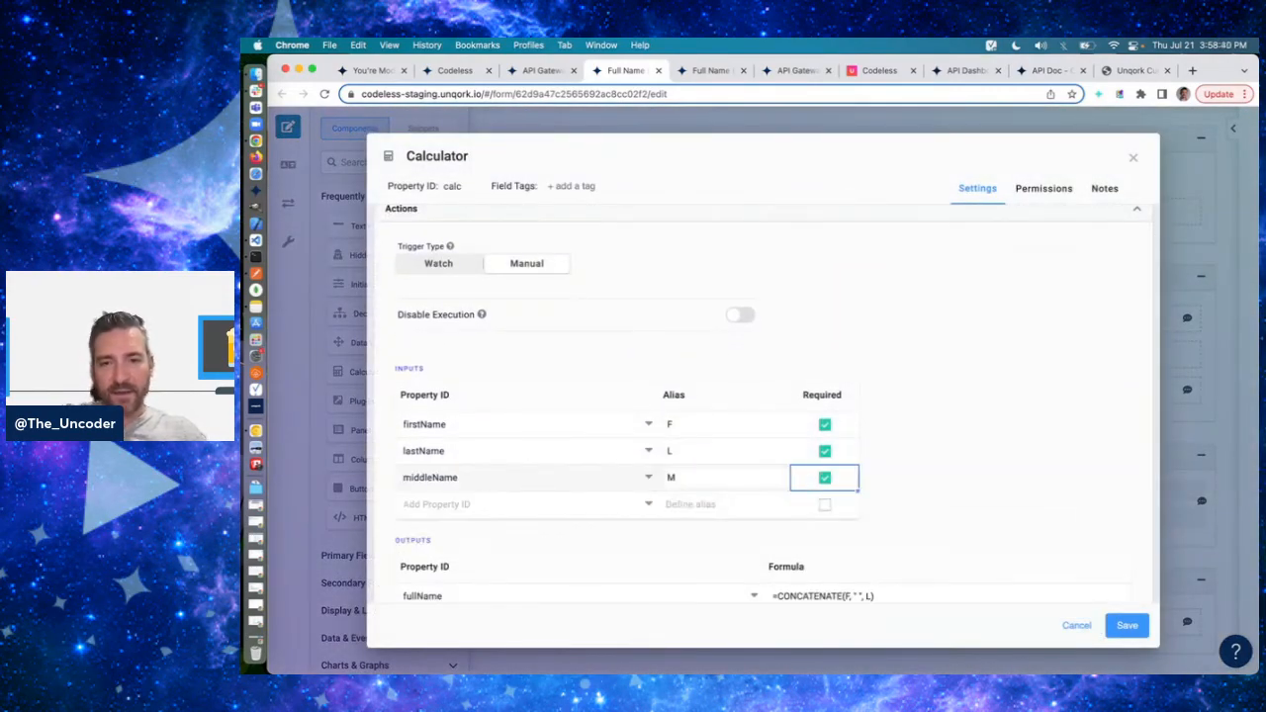
- Copy the formula =CONCATENATE(F, " ", M, " ", L) from the copied module into the original's fullName output, and save the Calculator and module
left_click(689, 73)
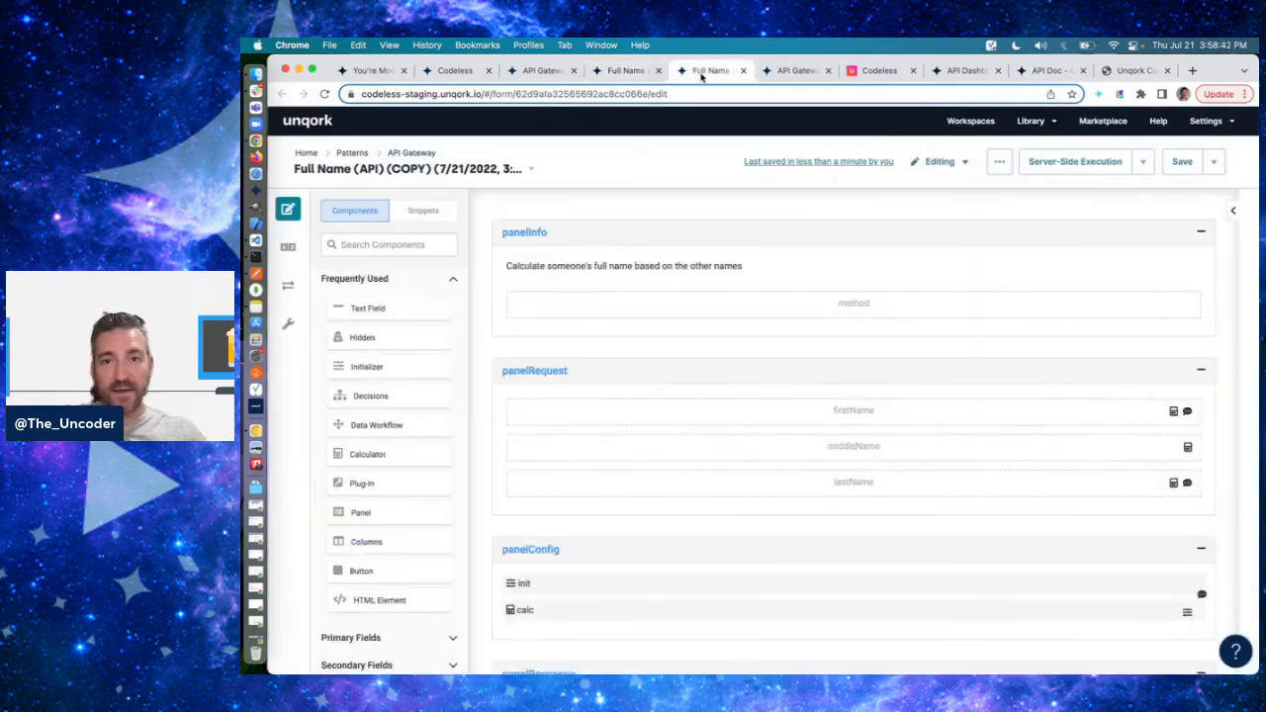
left_click(819, 607)
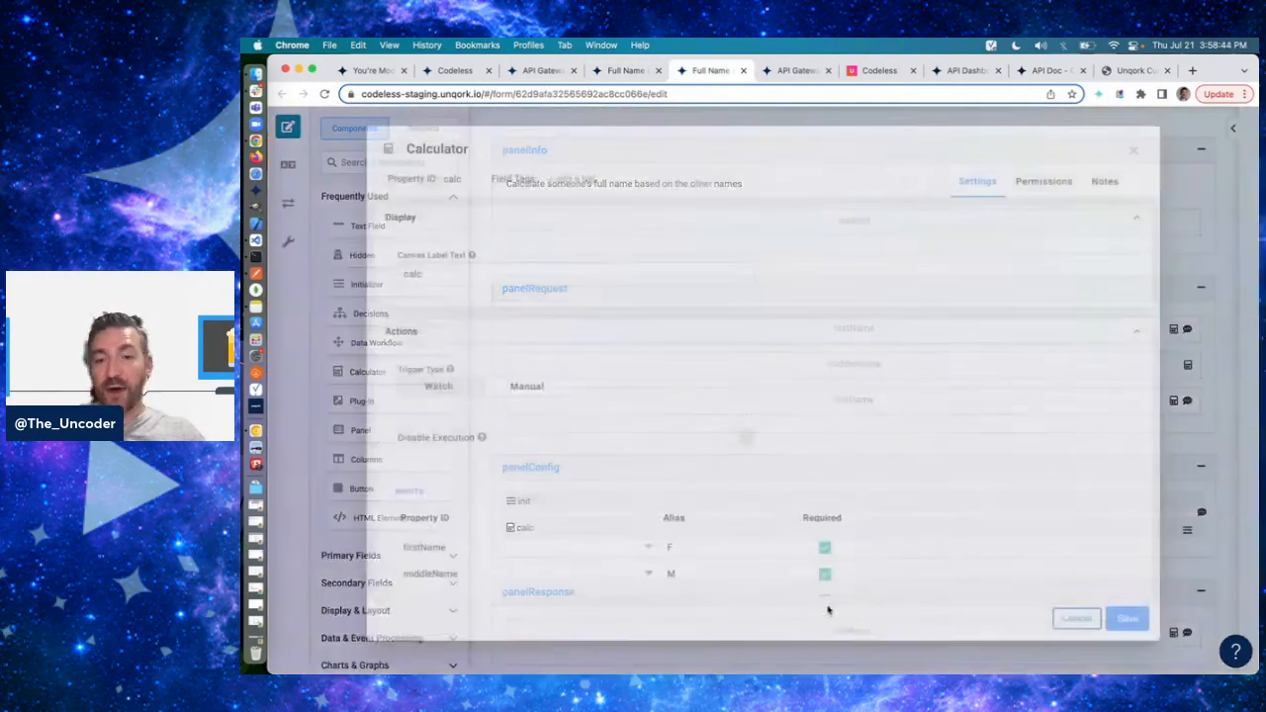
scroll(880, 525, "down", 3)
left_click(857, 482)
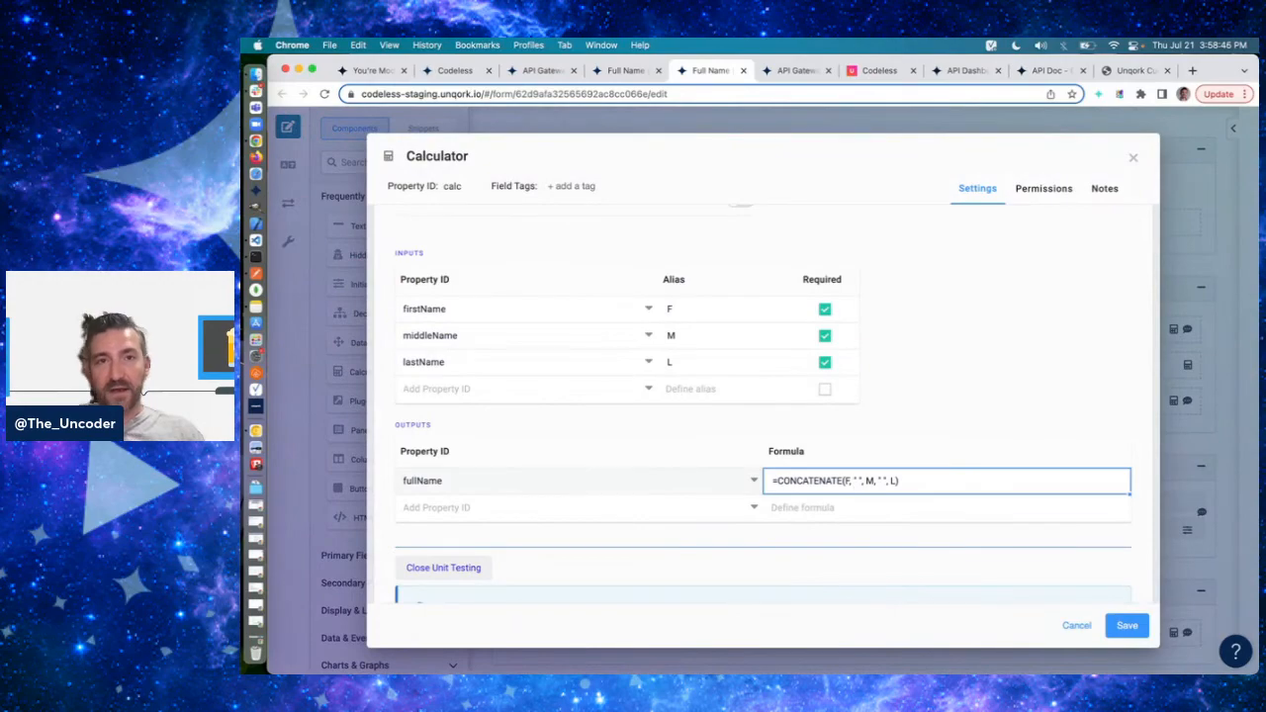
left_click(620, 70)
left_click(804, 595)
key("super+a")
type("=CONCATENATE(F, \" \", M, \" \", L)")
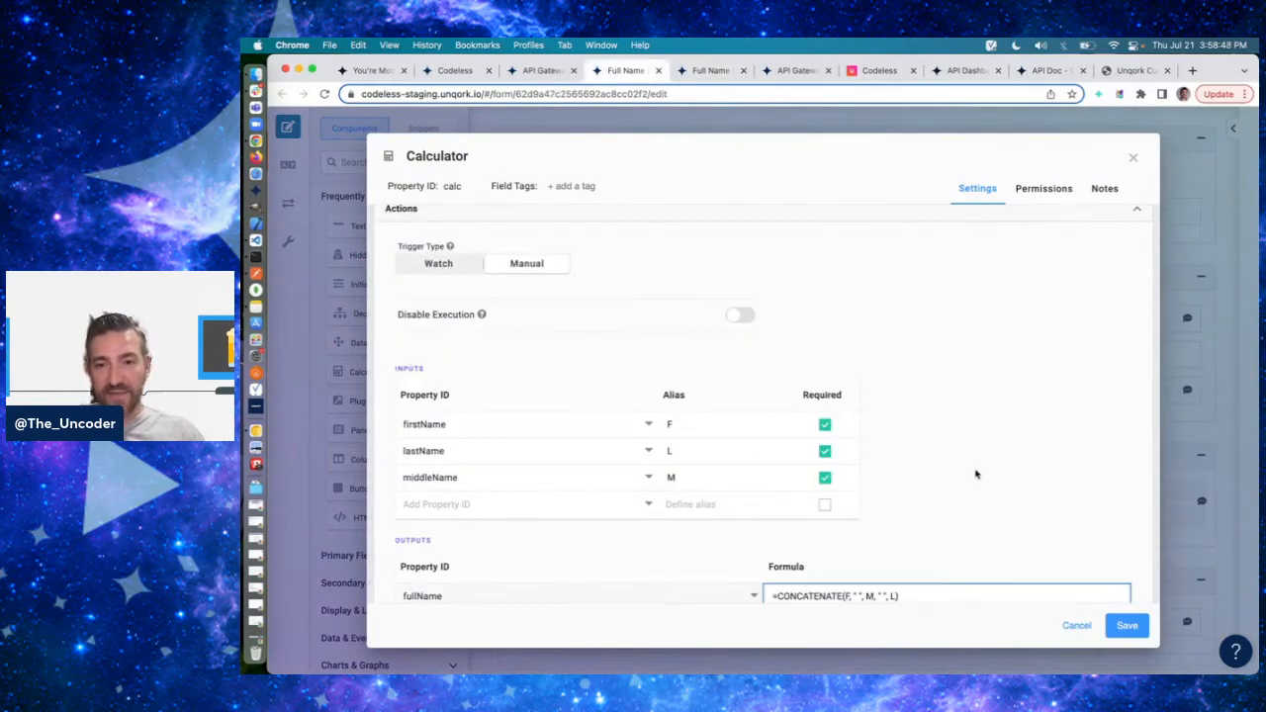
left_click(978, 474)
scroll(978, 475, "down", 3)
left_click(1135, 620)
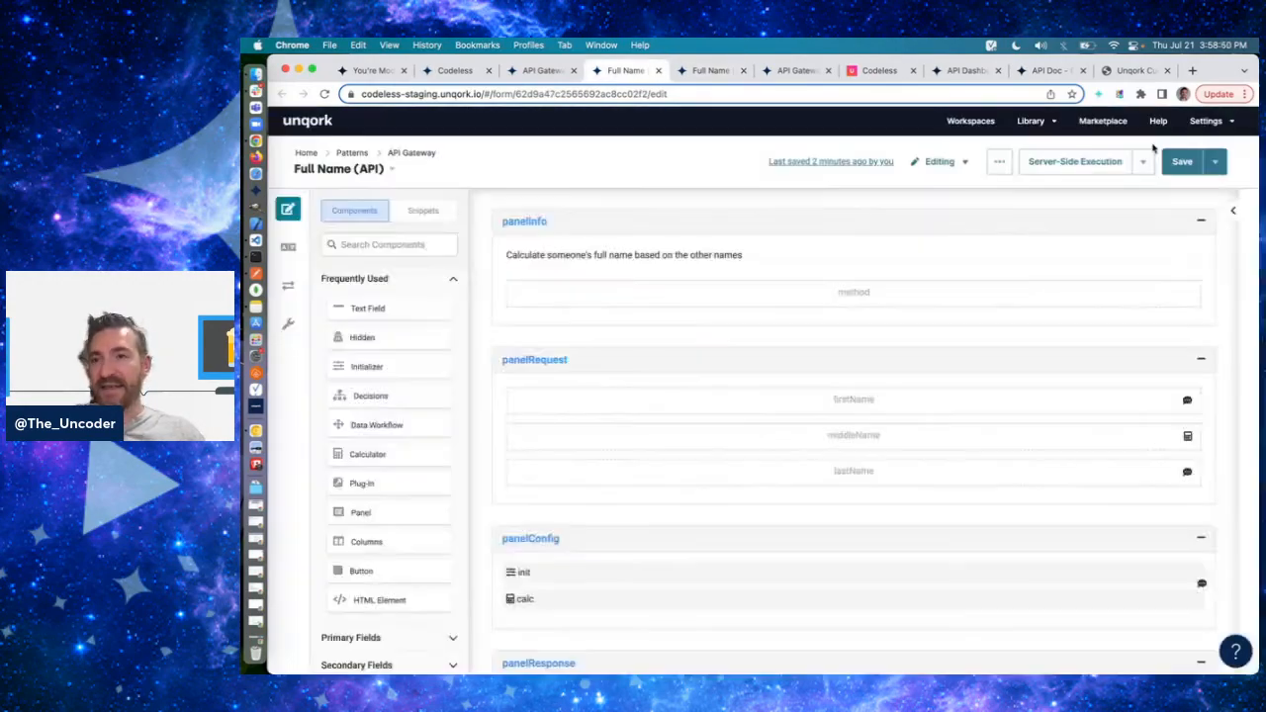
left_click(1180, 162)
- Switch to Postman, send the v1 full-name PUT request without a middle name, and select the URL's v1 segment
key("super+Tab")
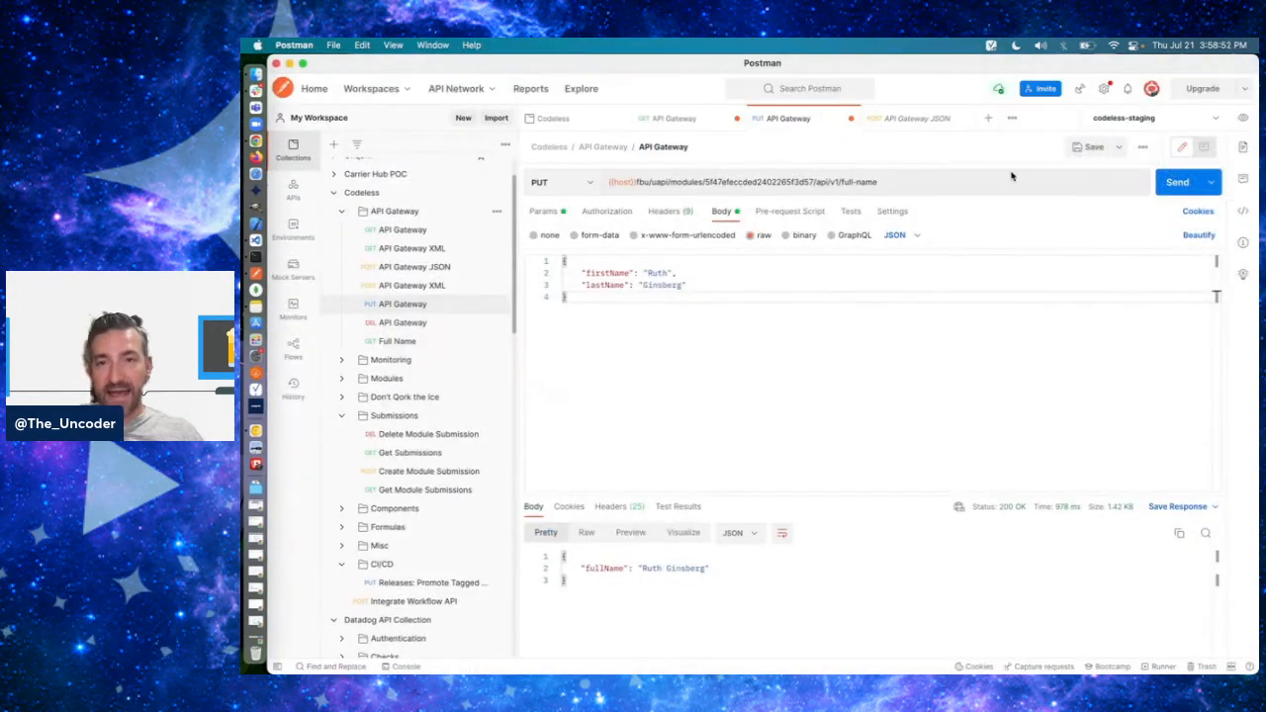
left_click(1175, 182)
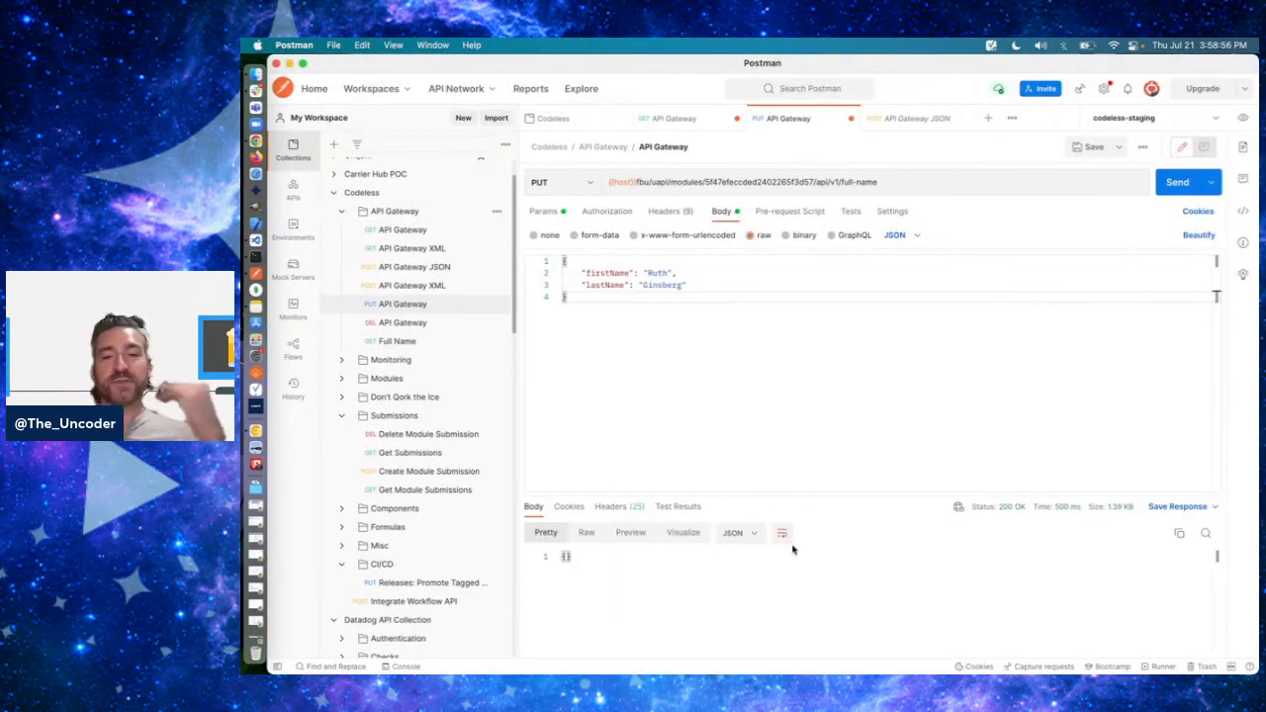
key("super+Tab")
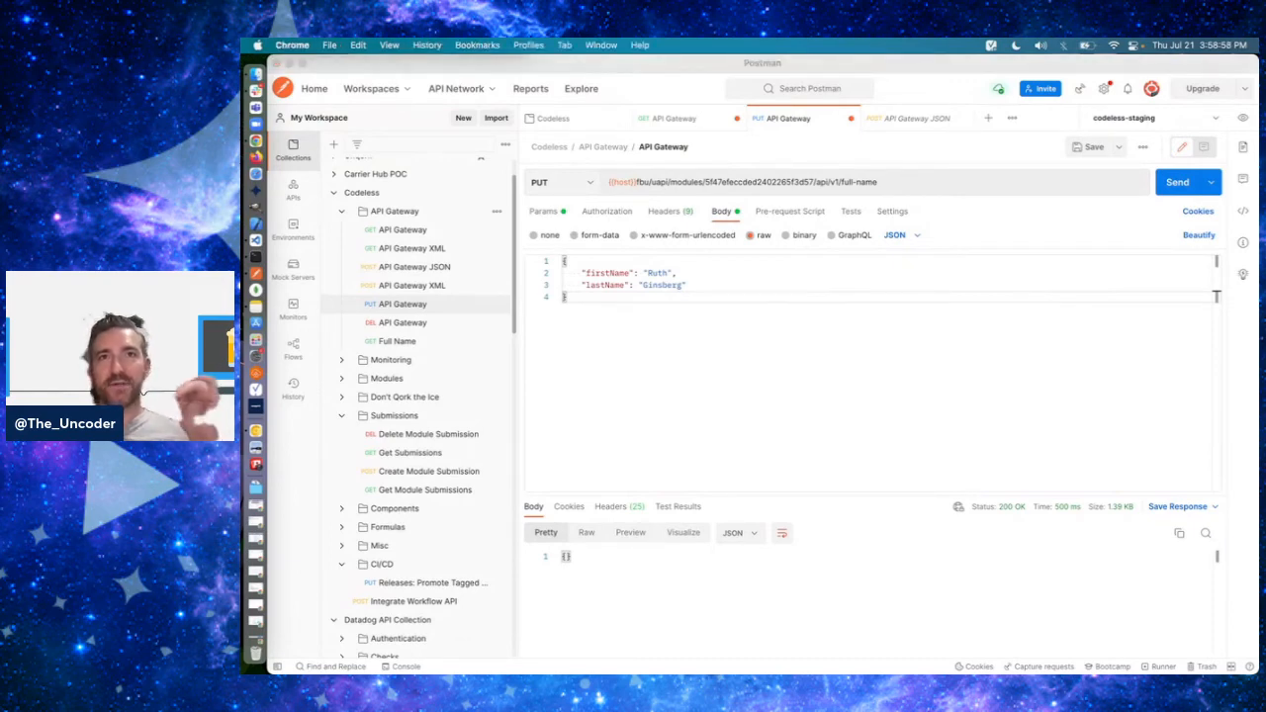
left_click(670, 377)
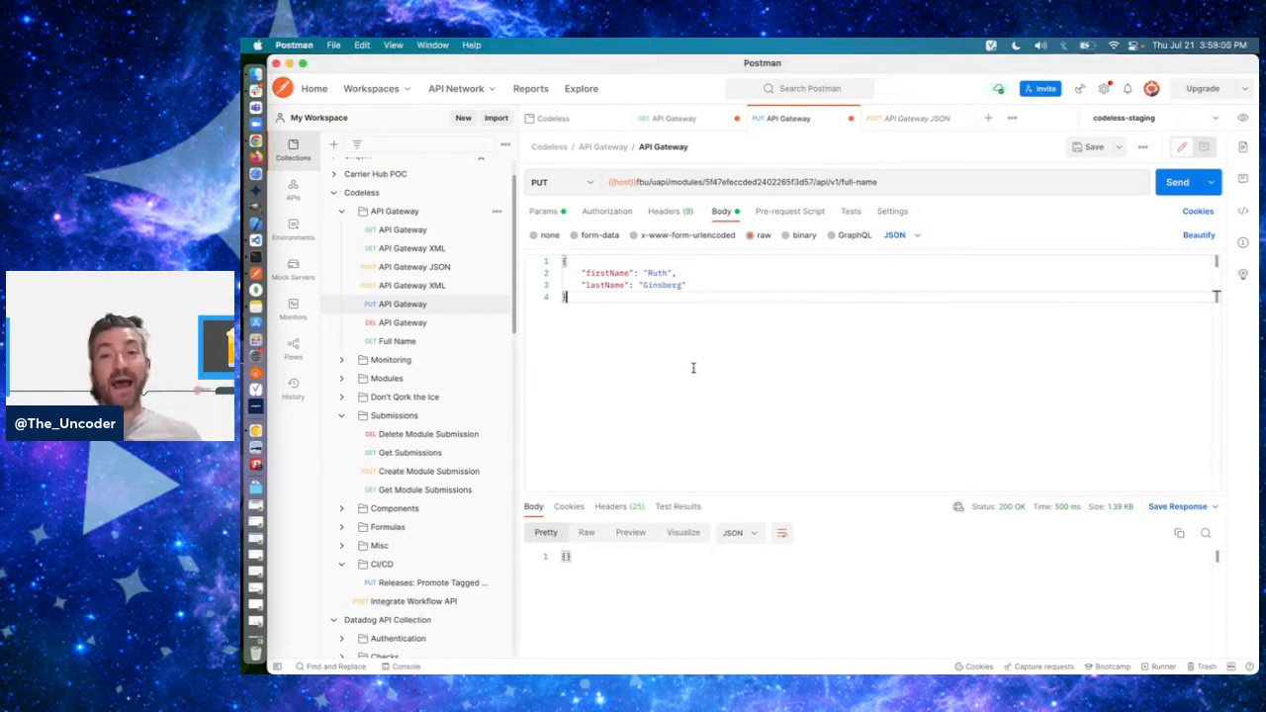
double_click(834, 182)
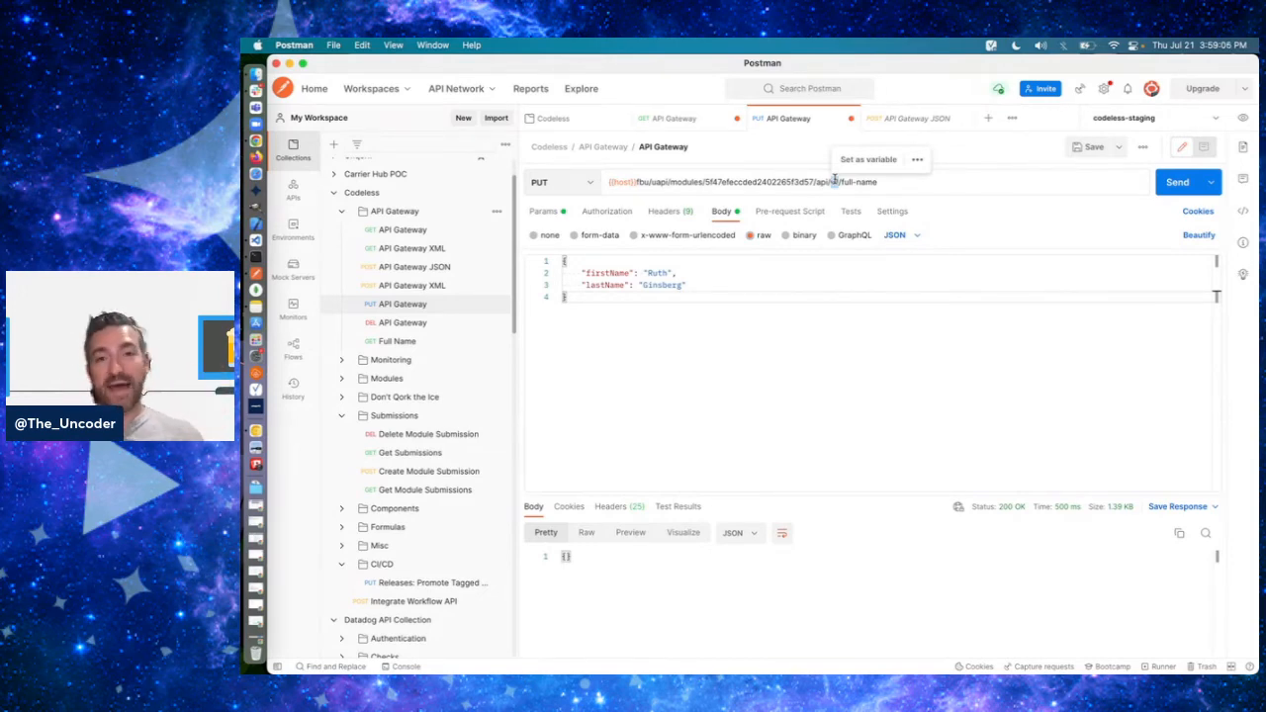
- Back in Unqork, delete middleName from the original module's panelRequest and clear its row from the calc Calculator's inputs
key("super+Tab")
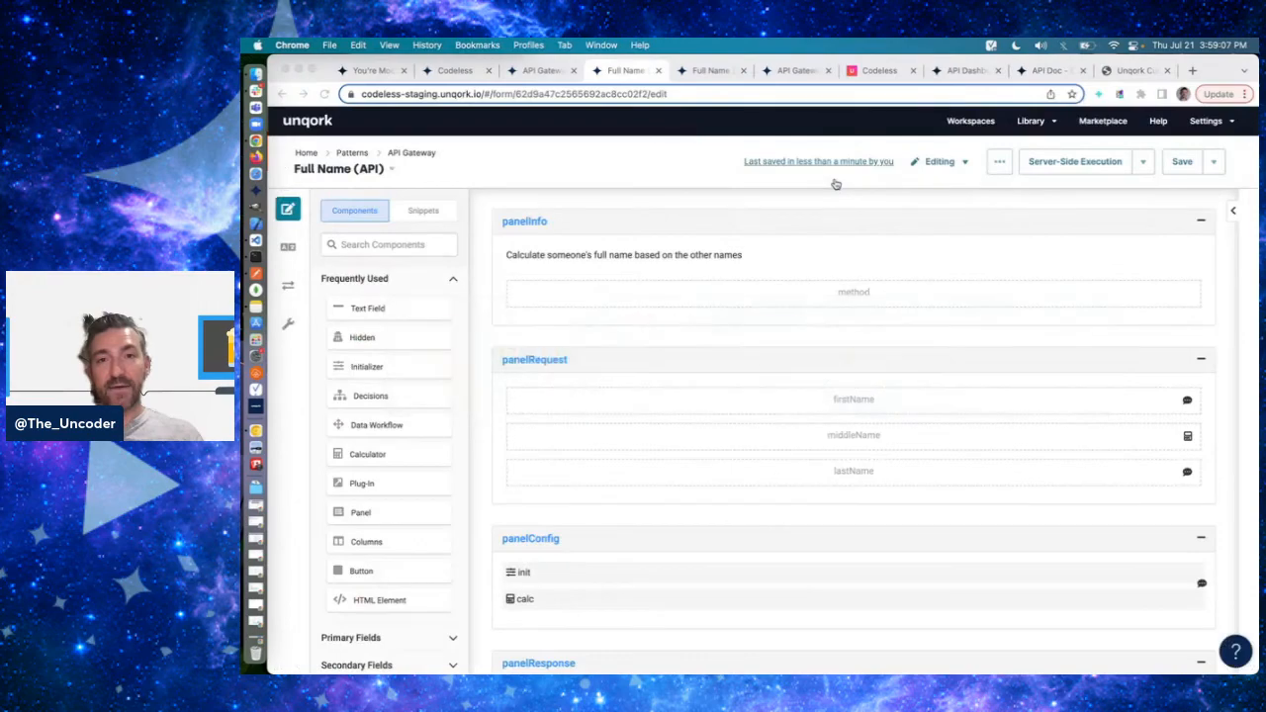
left_click(888, 435)
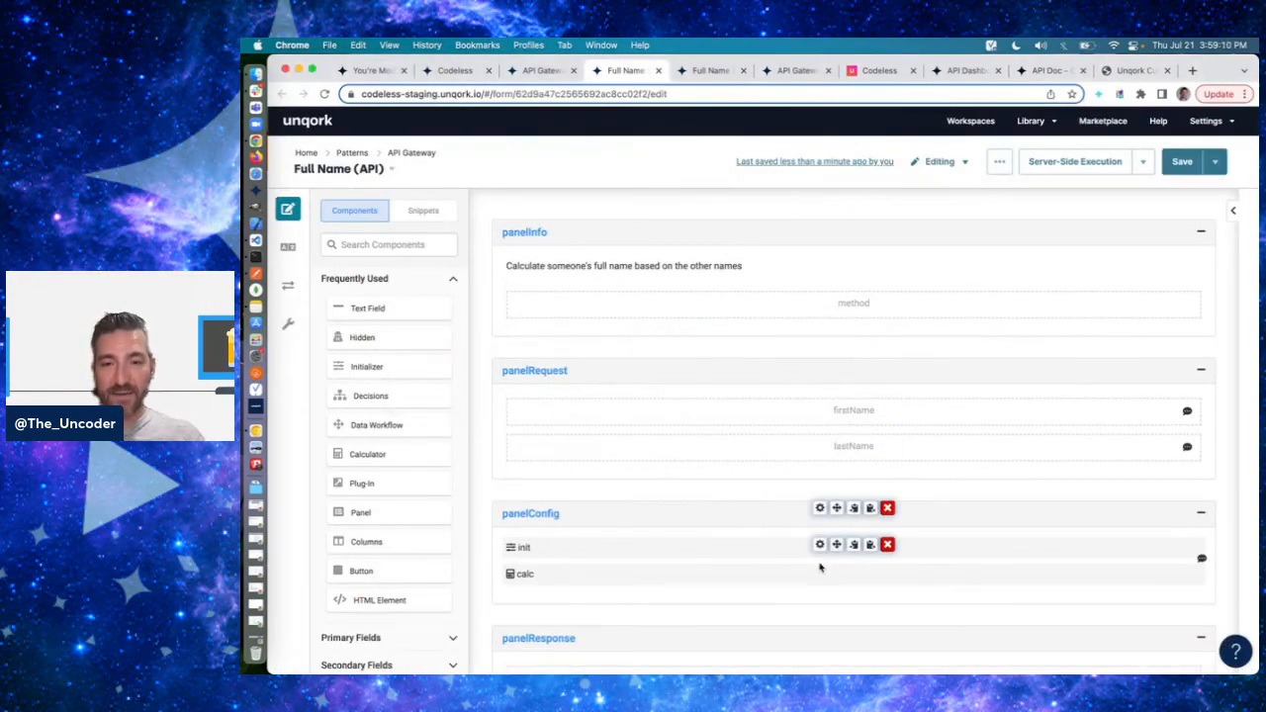
left_click(820, 571)
scroll(751, 416, "down", 6)
scroll(442, 298, "up", 2)
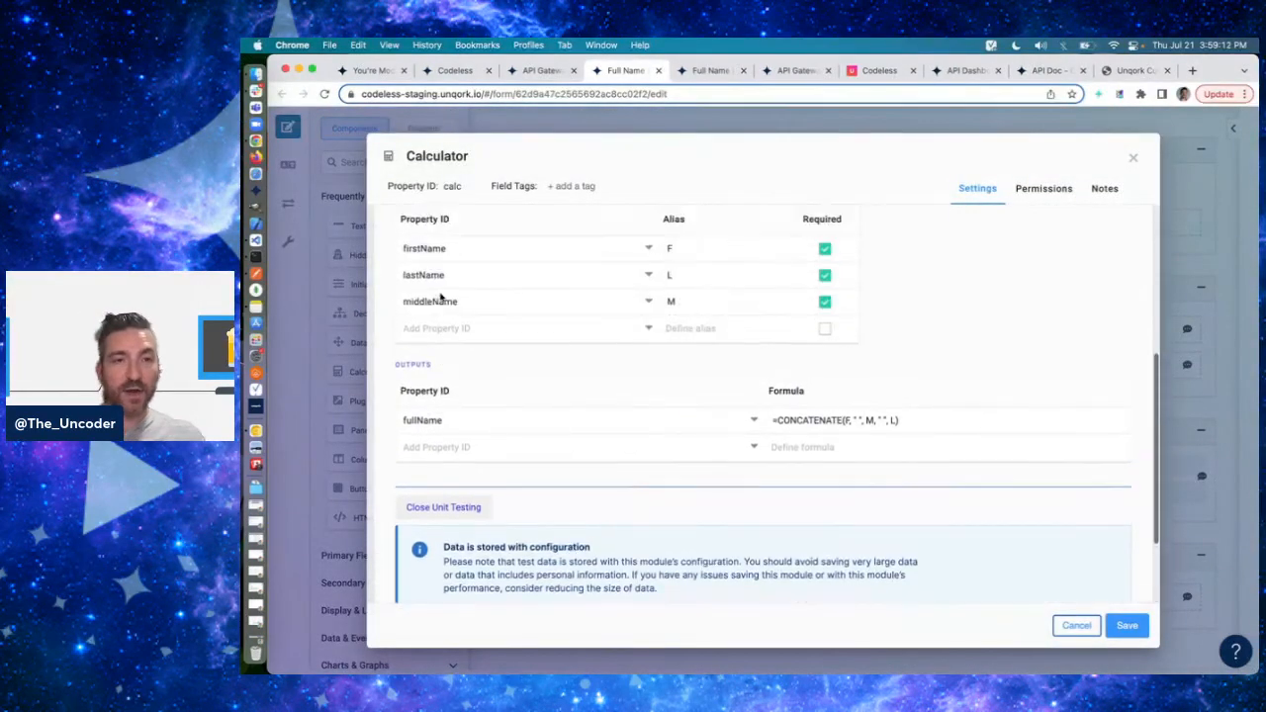
scroll(443, 299, "up", 1)
left_click_drag(465, 331, 835, 335)
key("Delete")
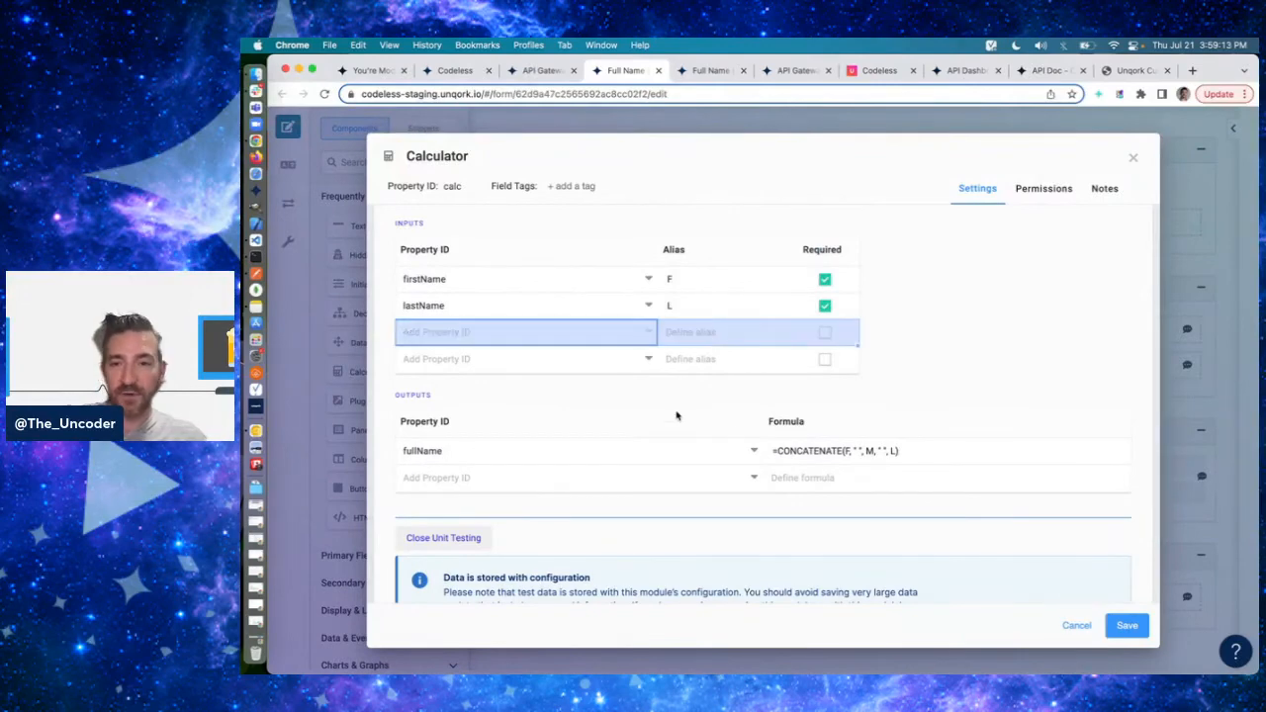
- Set the fullName output formula to =CONCATENATE(F, " ", L), and save the Calculator and the original module
left_click(870, 446)
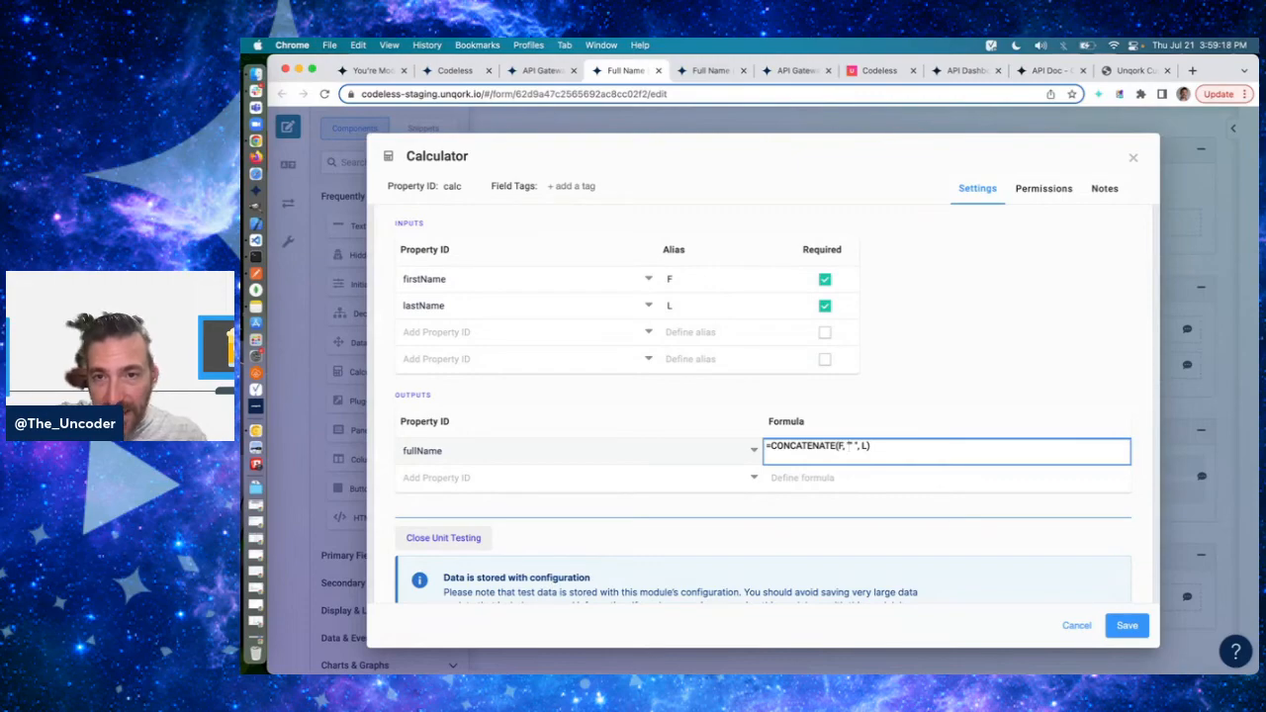
key("Return")
left_click(1127, 626)
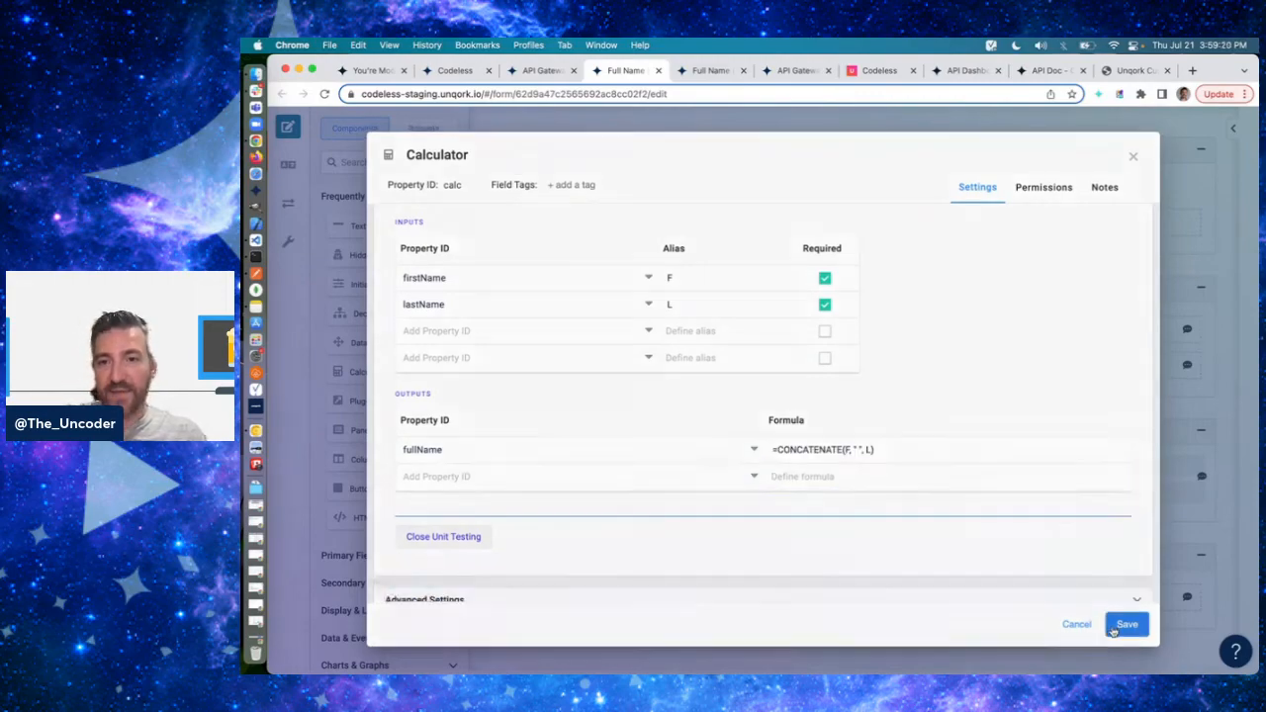
left_click(1185, 164)
- Switch to Postman and resend the v1 full-name PUT request with only firstName and lastName
key("super+Tab")
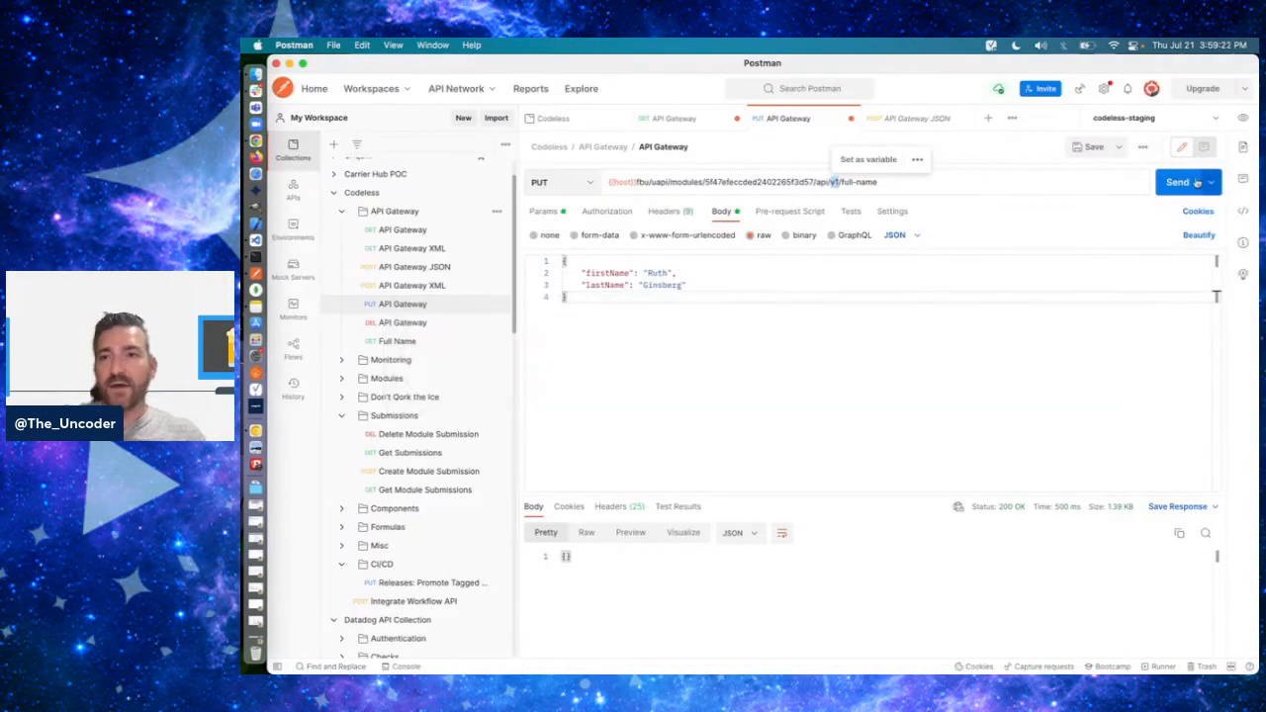
key("super+Return")
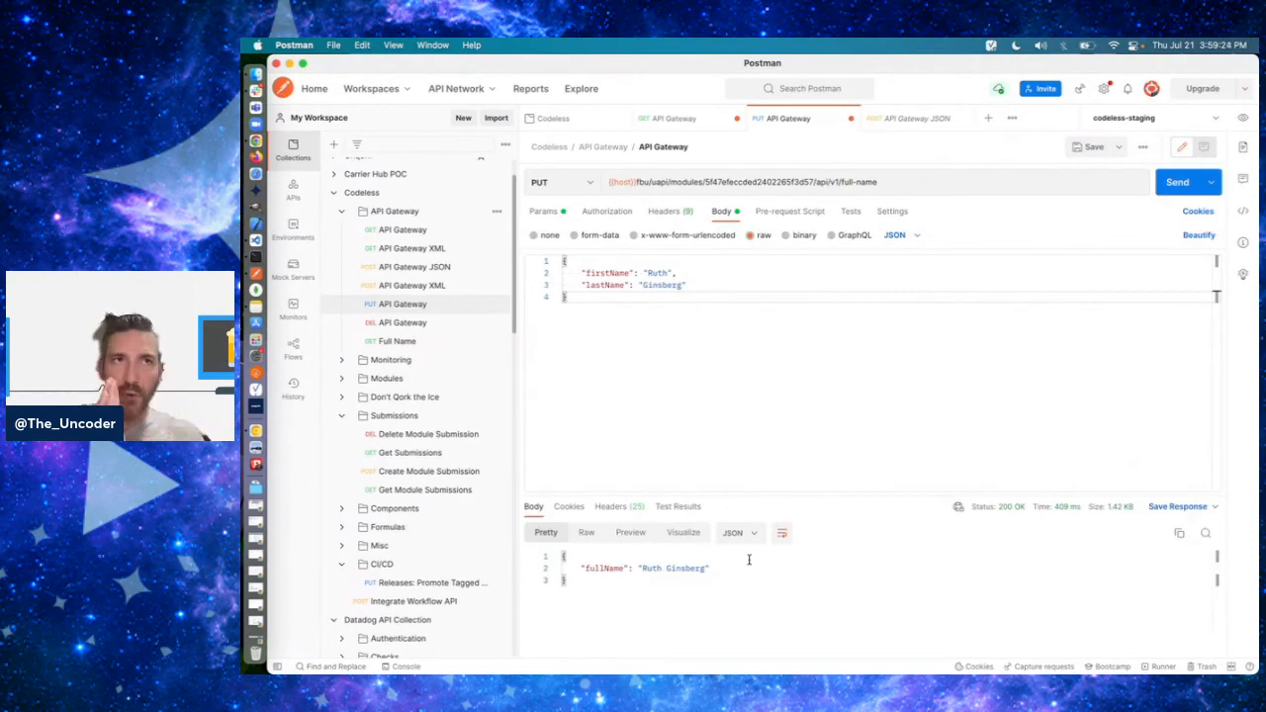
- Return to Unqork and save the copied module's Calculator and the copied module itself
key("super+Tab")
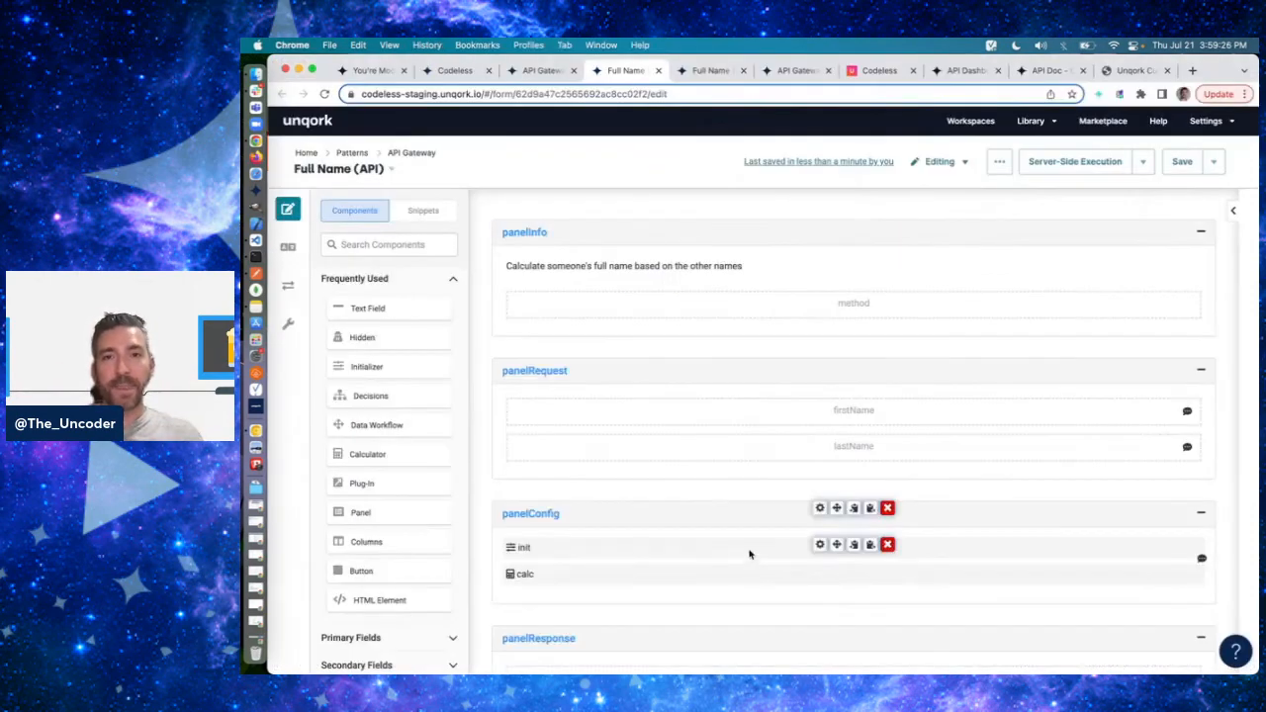
left_click(695, 70)
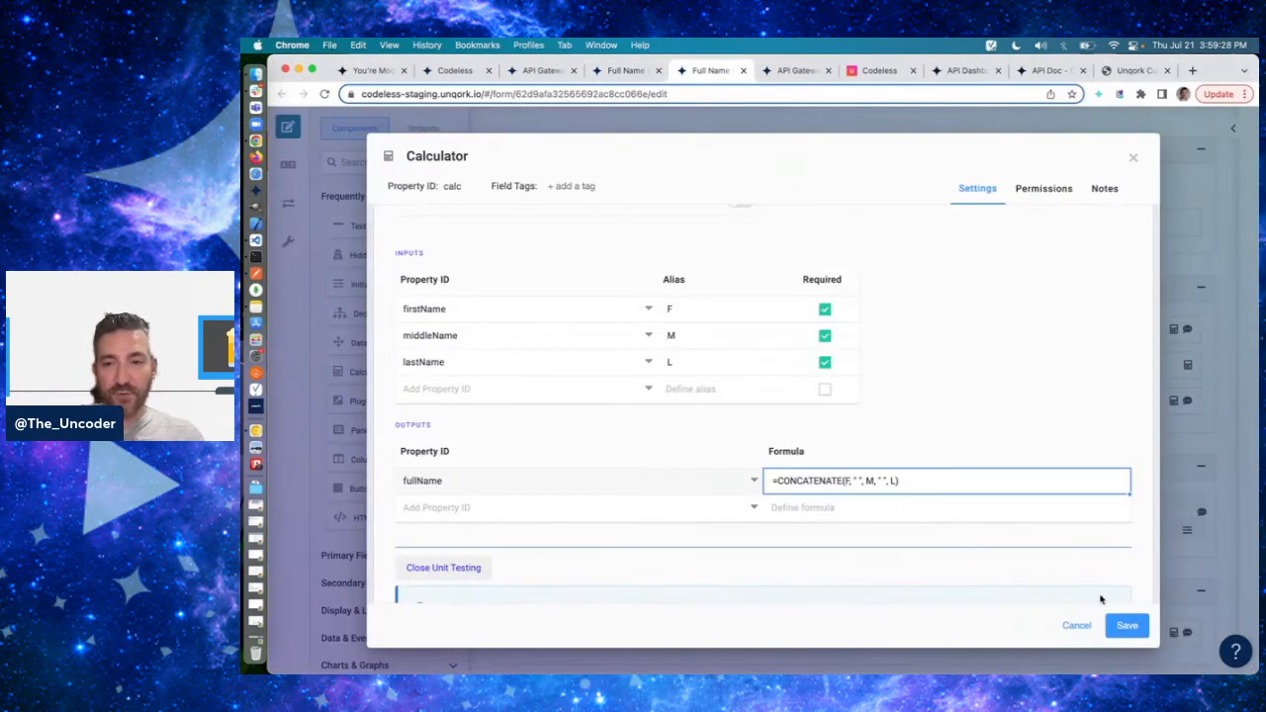
left_click(1123, 624)
left_click(1180, 164)
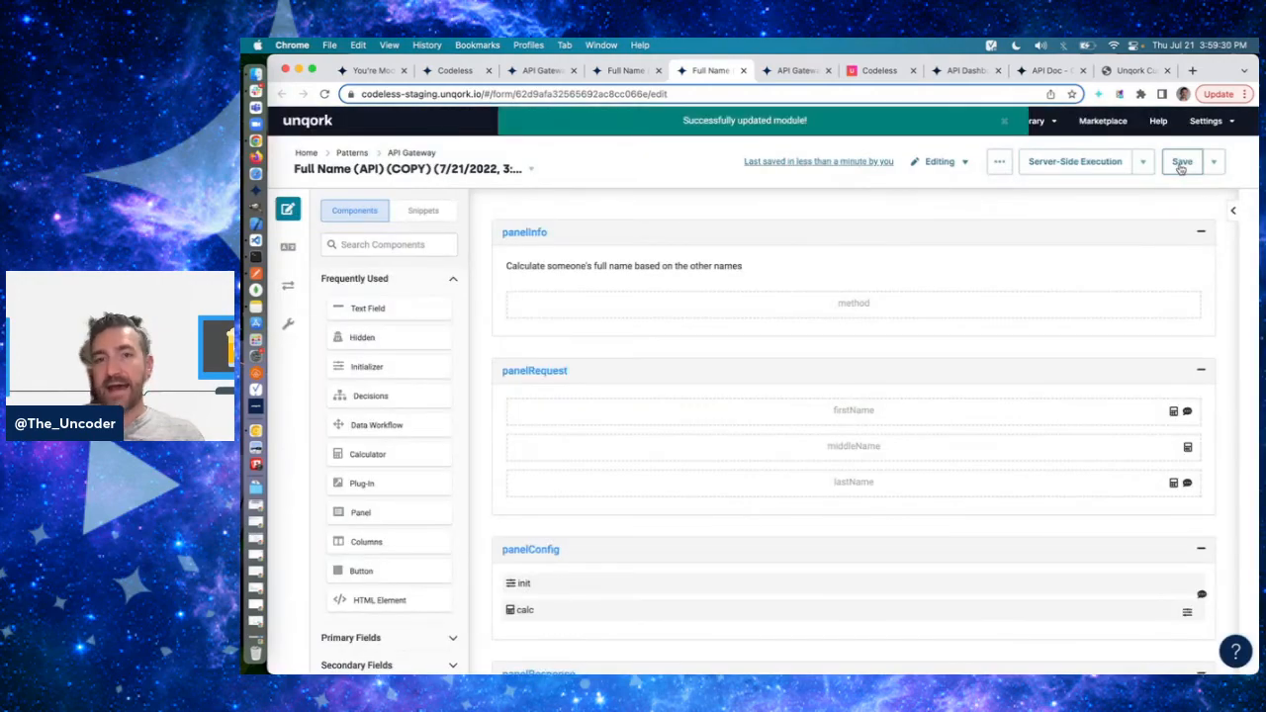
- In Postman, change the PUT request's URL version to v2 and add "middleName": "Bader" to the body between firstName and lastName
key("super+Tab")
type("v2")
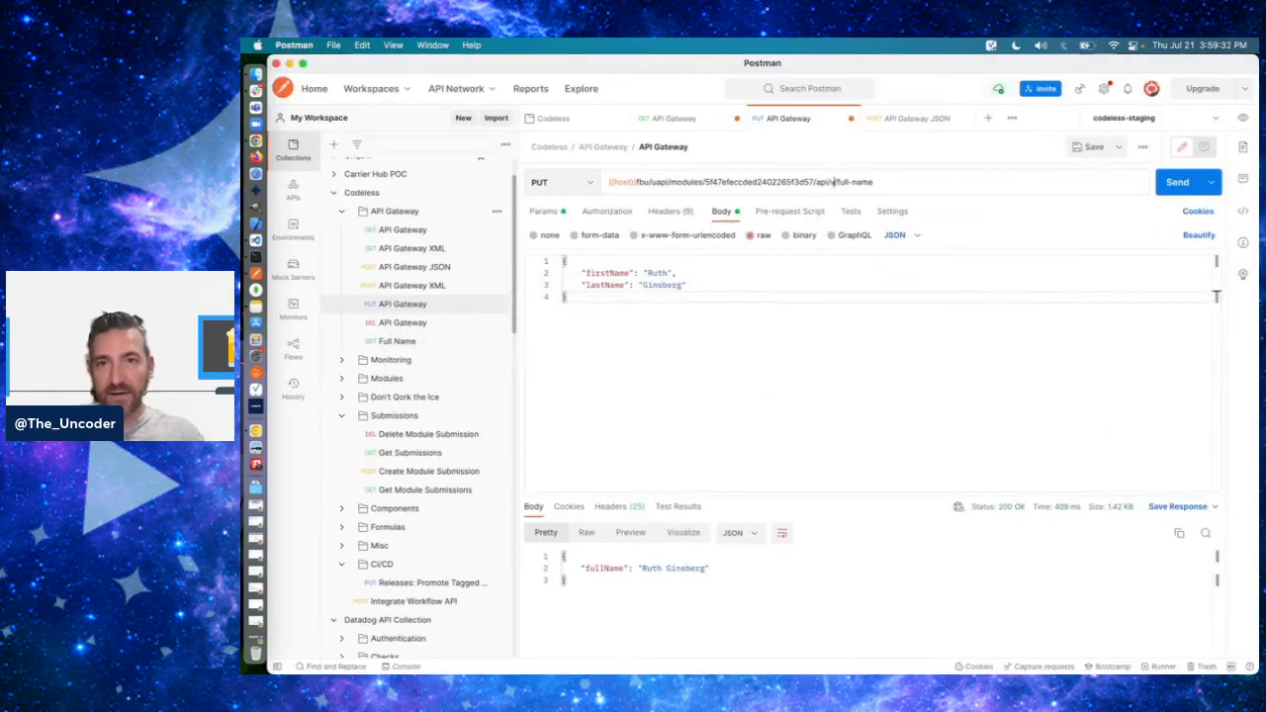
left_click(694, 270)
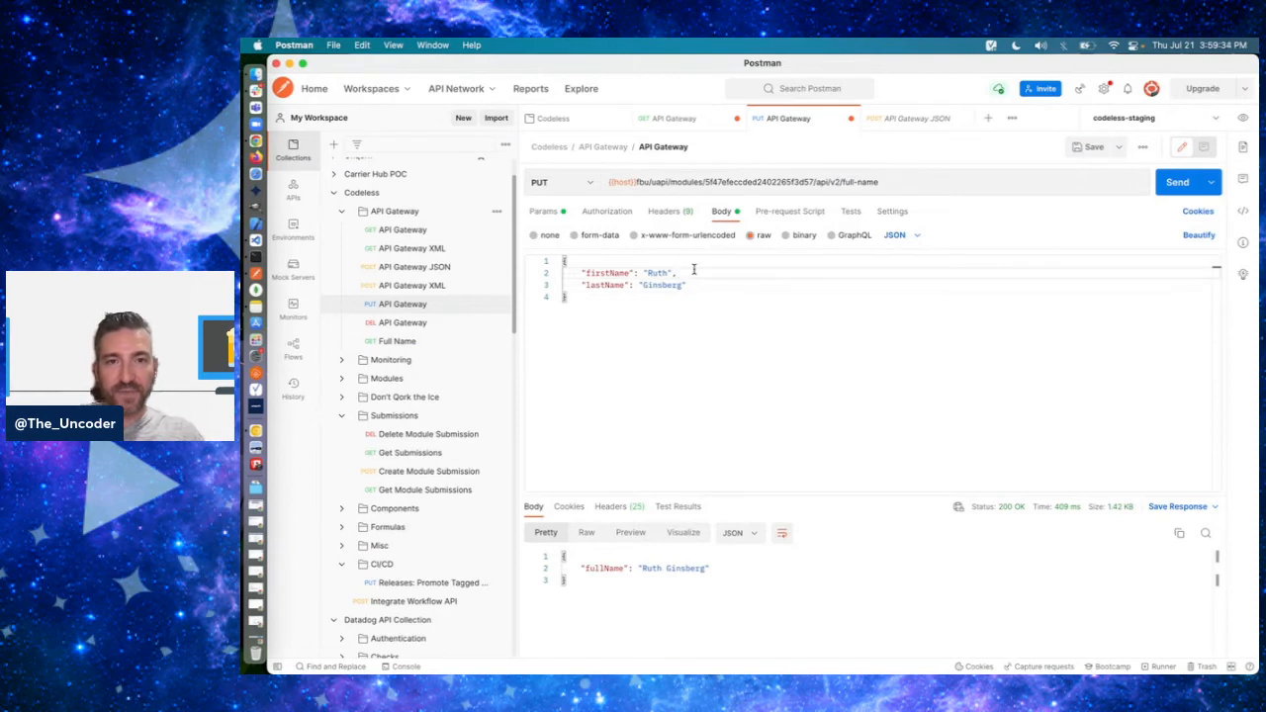
key("Return")
type("\"middleNa")
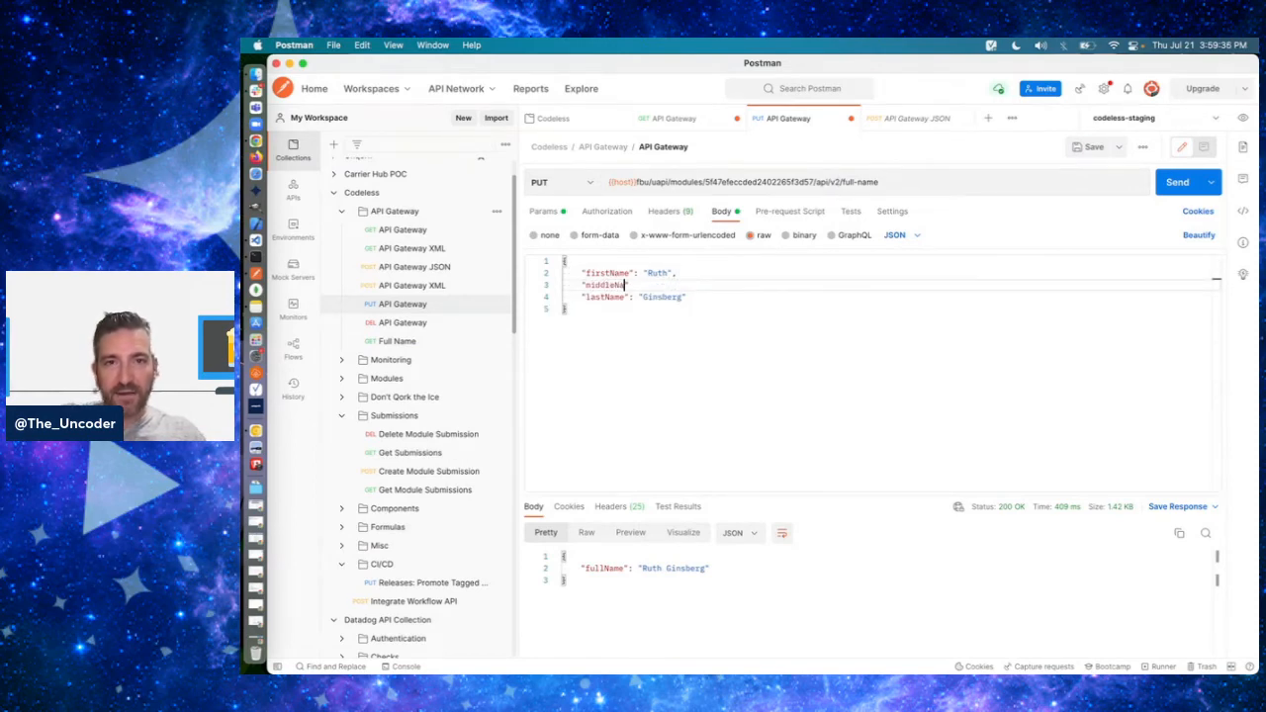
type("me\": \"Bader\",")
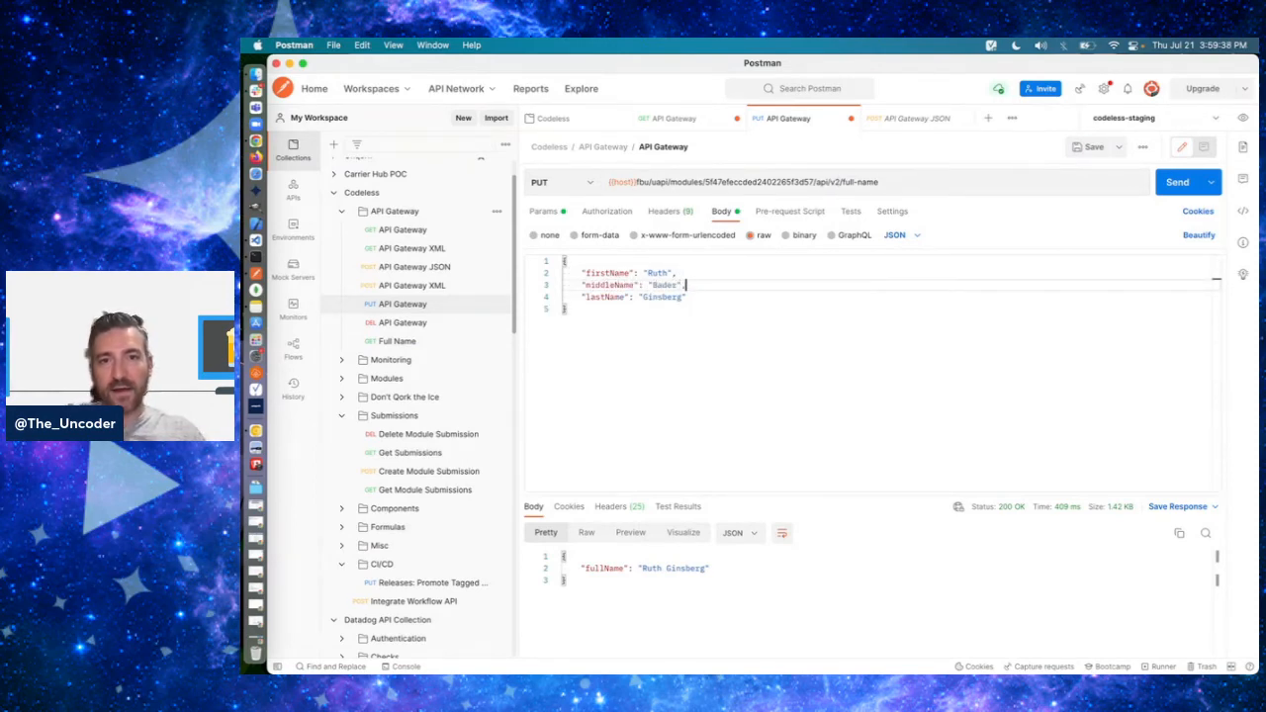
- Send the v2 full-name PUT request with the first, middle and last names
left_click(1176, 188)
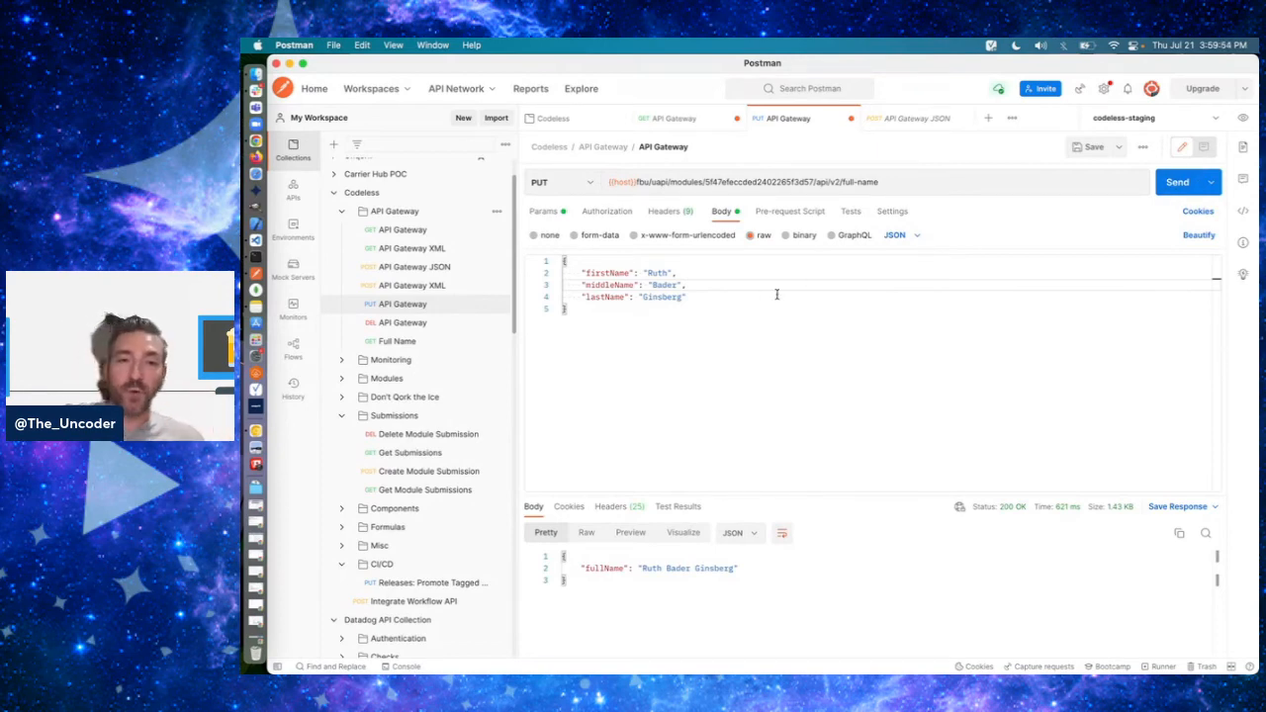
left_click(710, 285)
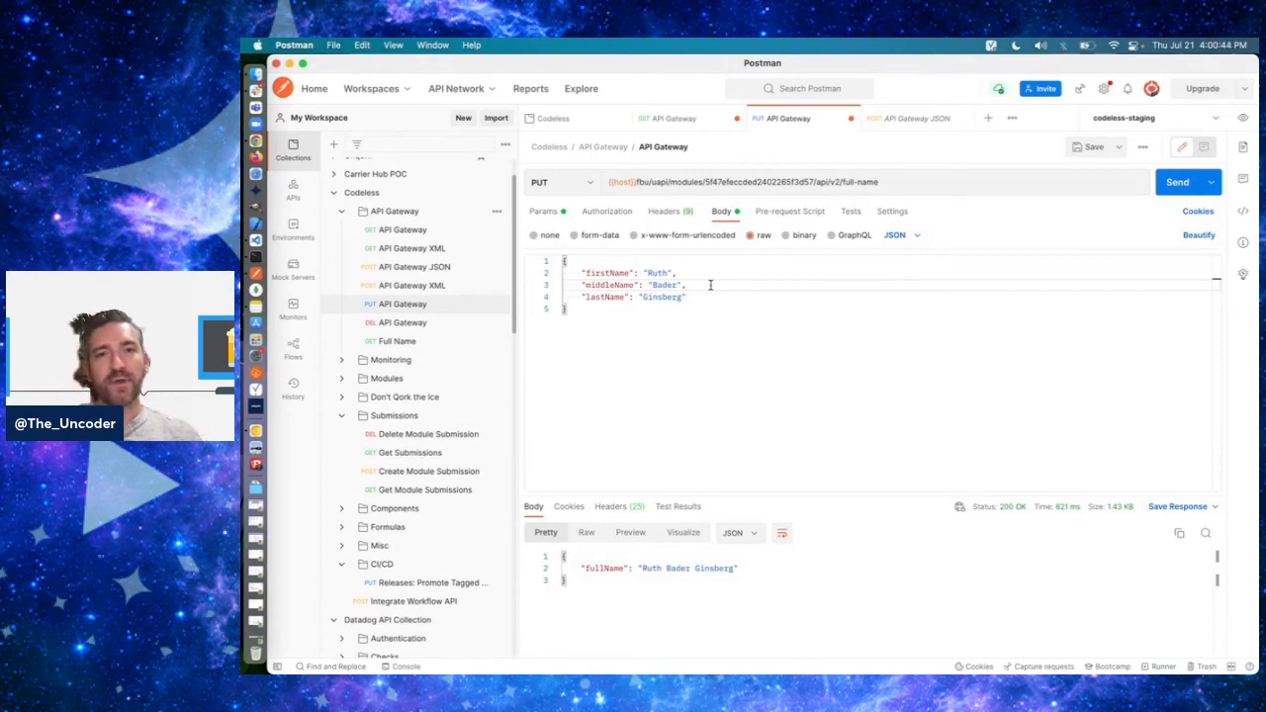
left_click(808, 314)
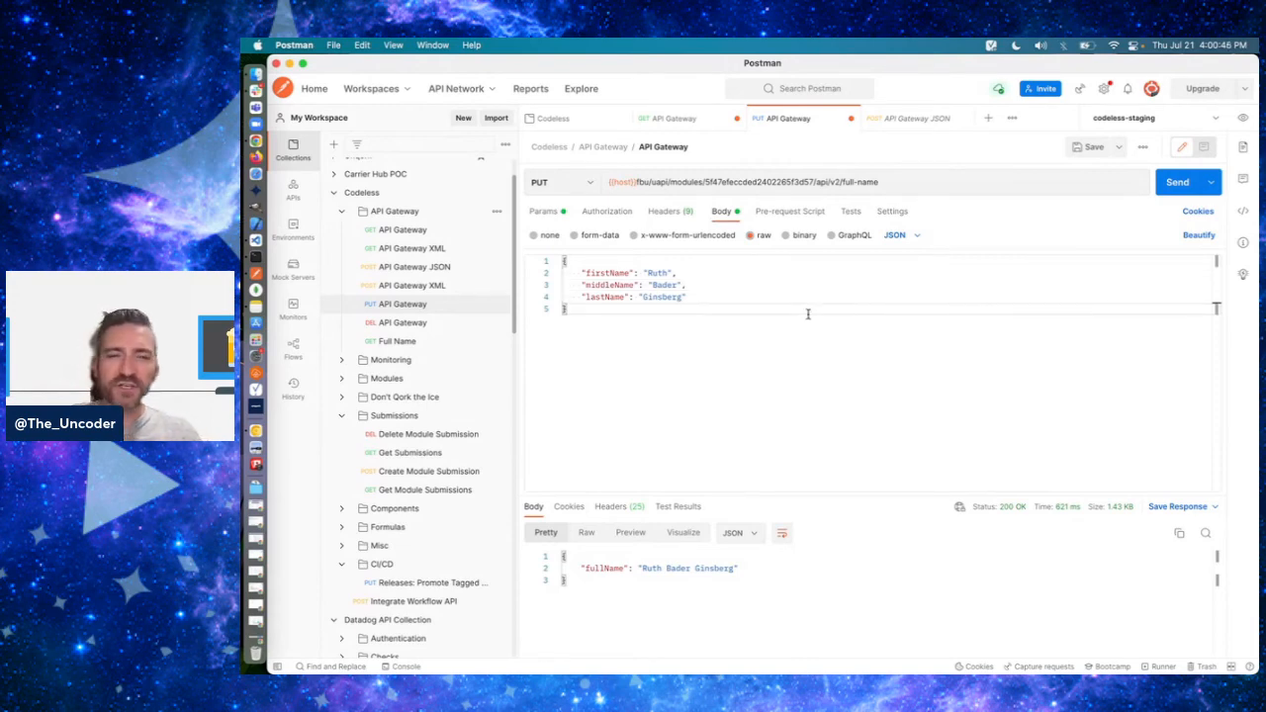
- Switch to Unqork and inspect the dtSubnets data table in the API Gateway (API) module, closing it without changes
key("super+Tab")
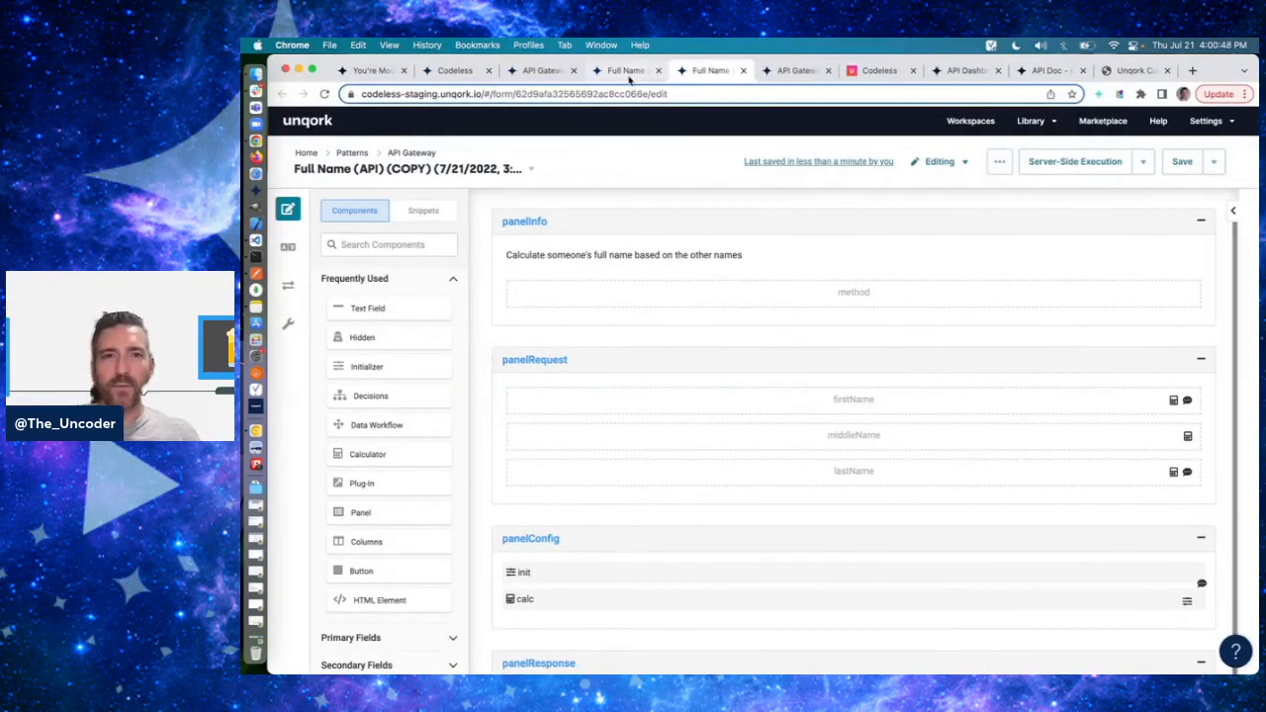
left_click(628, 73)
left_click(540, 76)
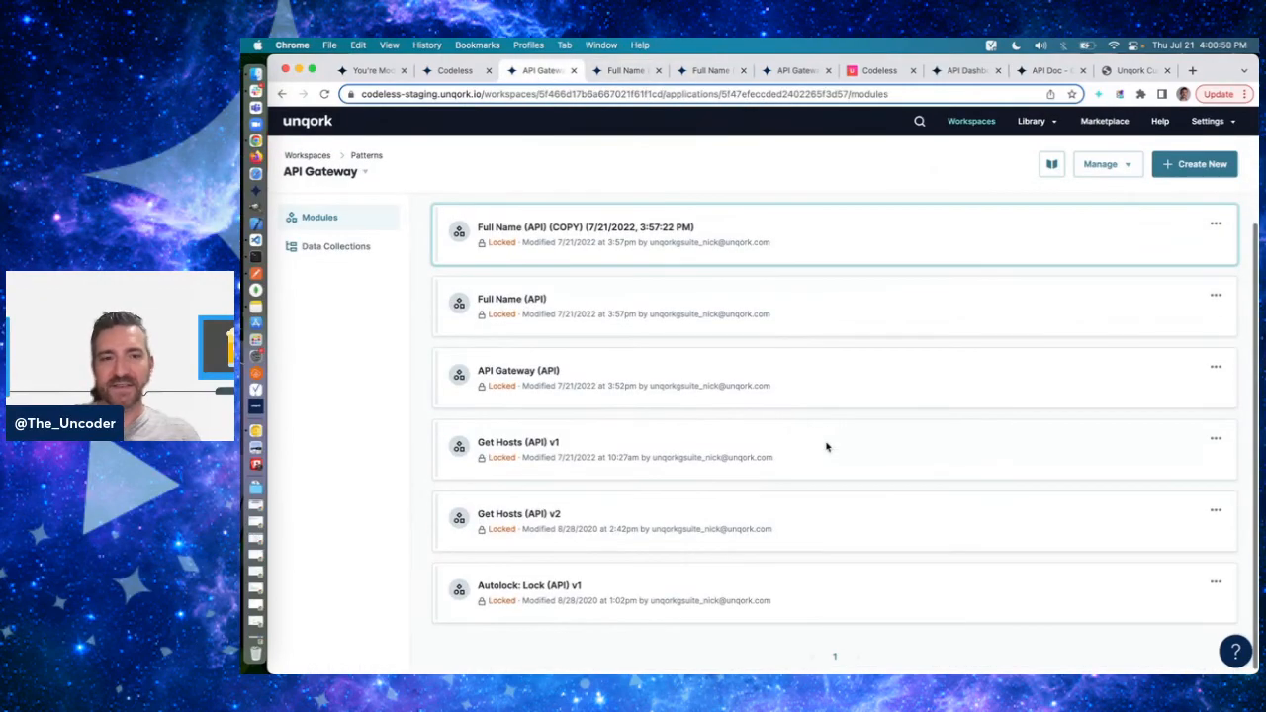
left_click(797, 72)
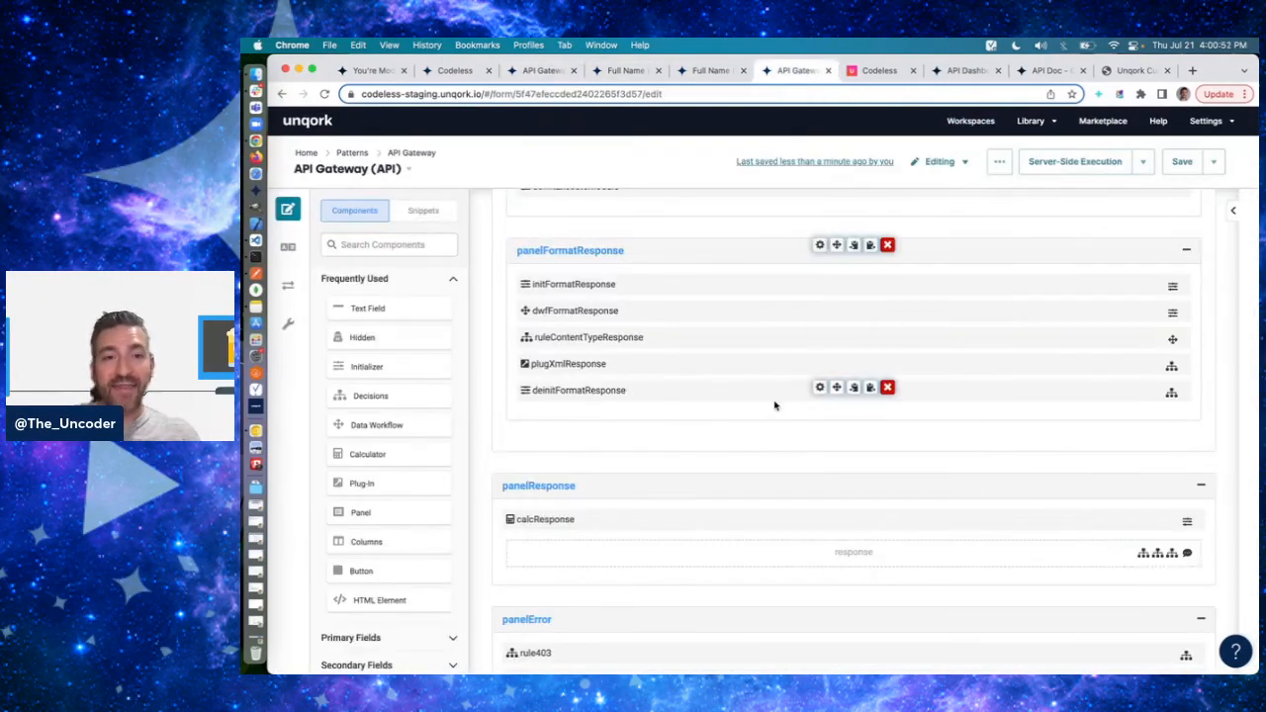
scroll(775, 404, "up", 10)
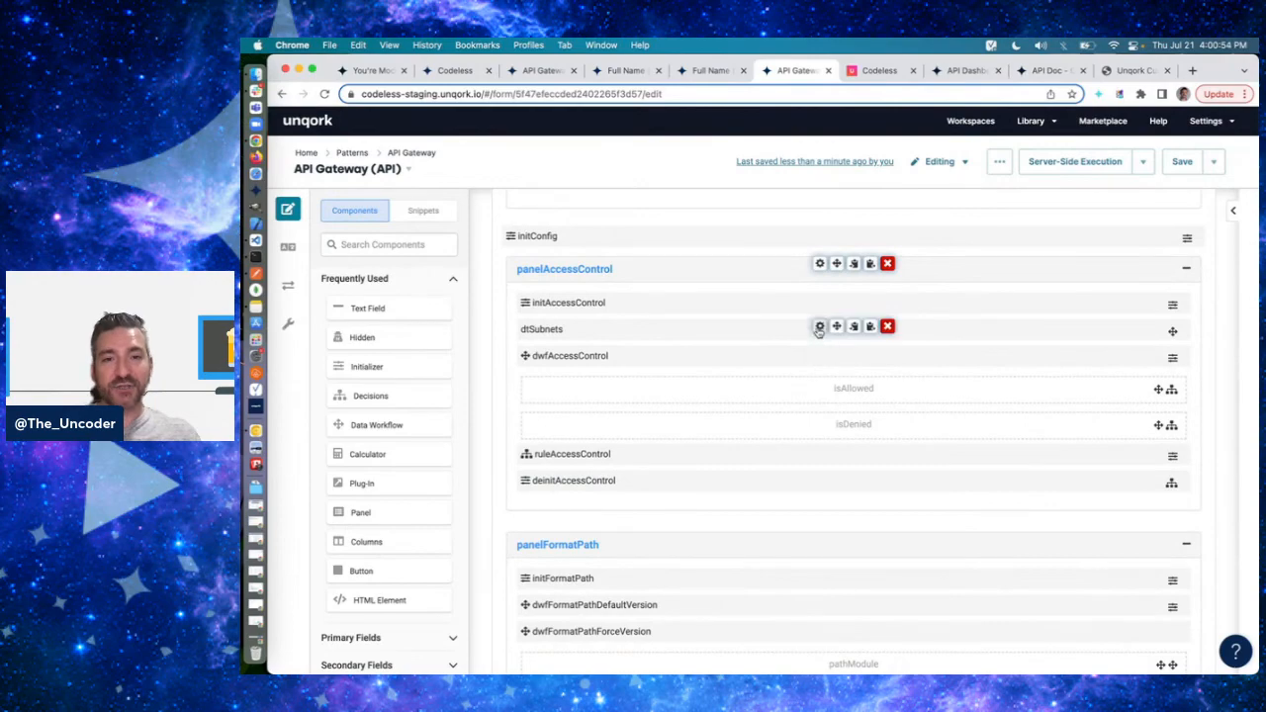
left_click(819, 327)
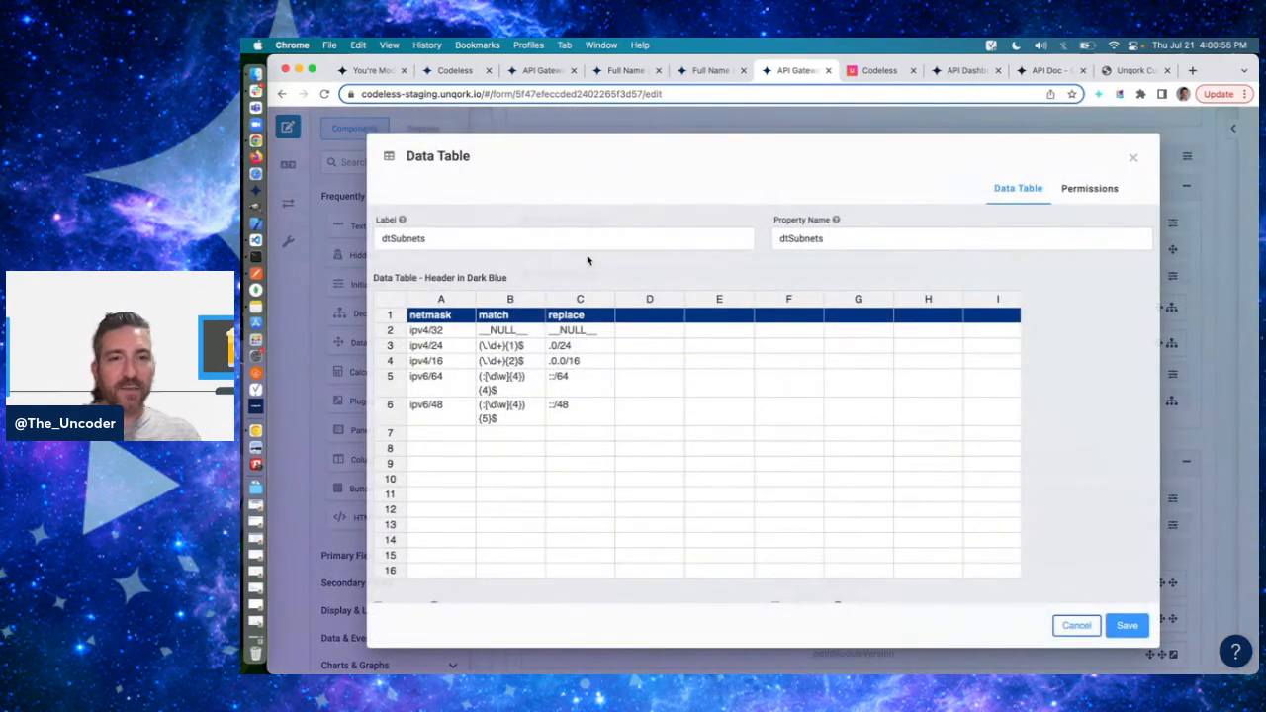
left_click(1076, 625)
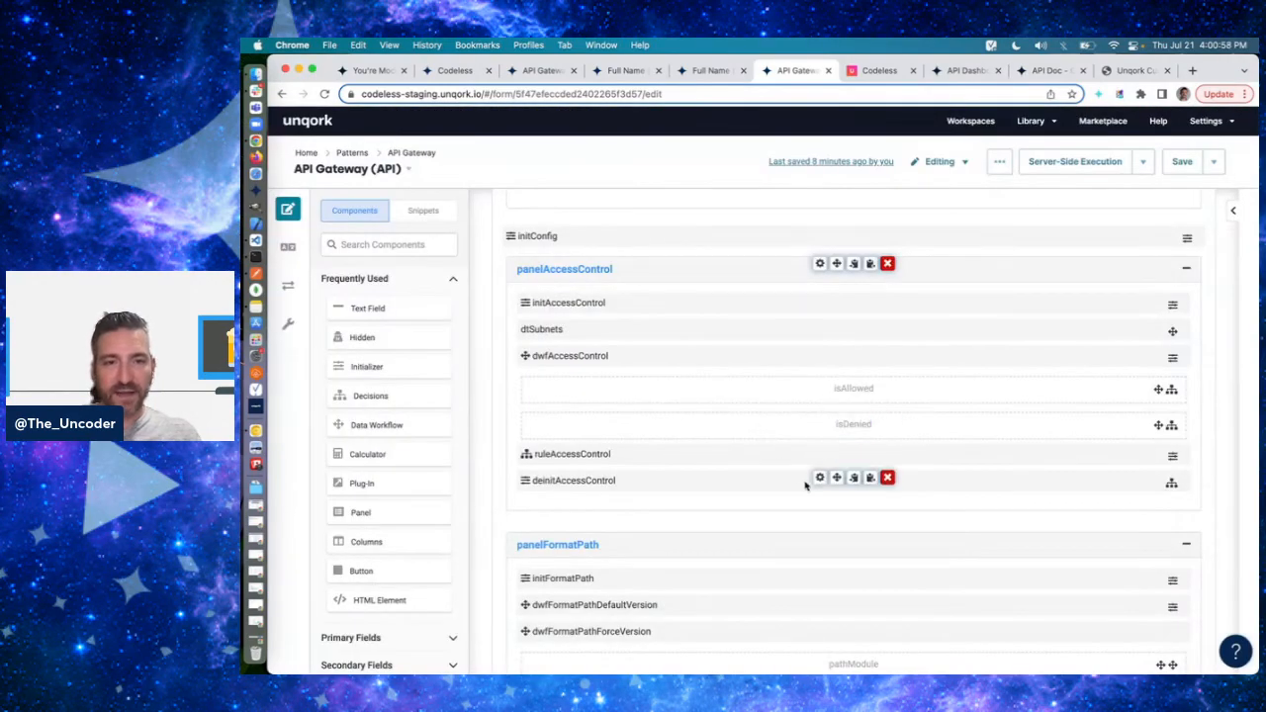
- Open the gateway's dtAccessControlDeny data table and copy the public IP address from a web search for "what is my ip"
scroll(799, 337, "up", 5)
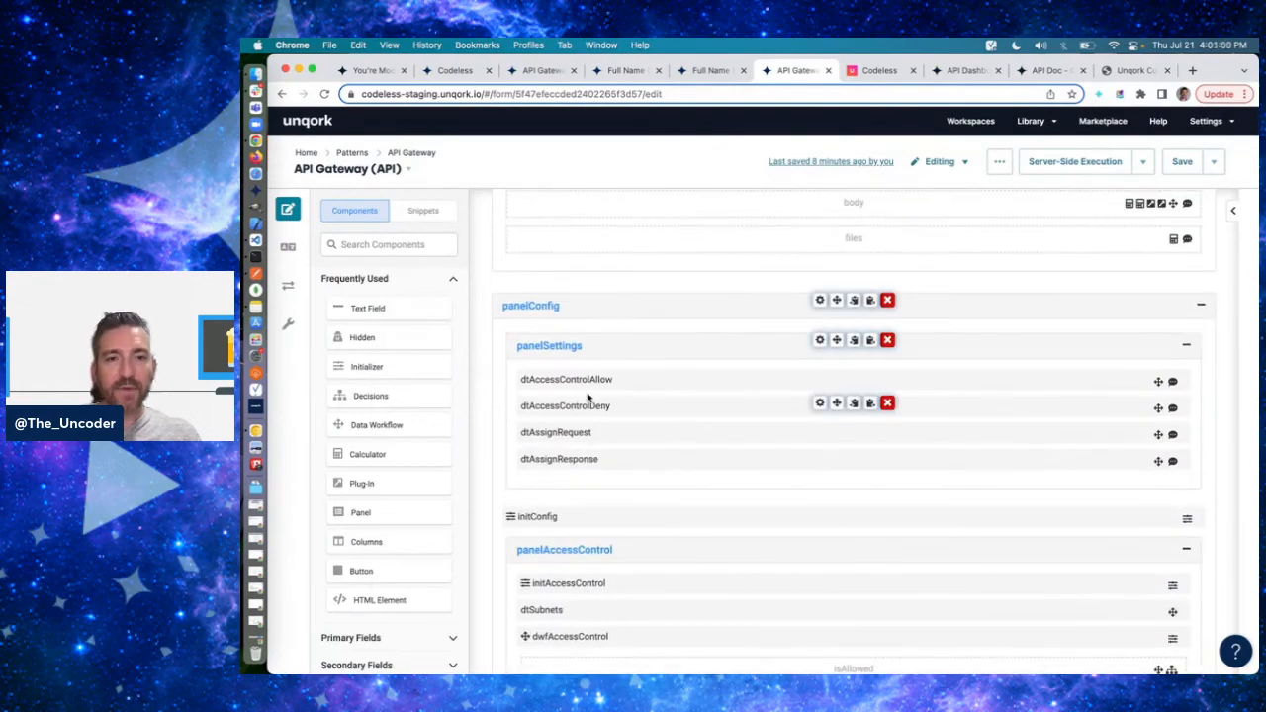
left_click(820, 404)
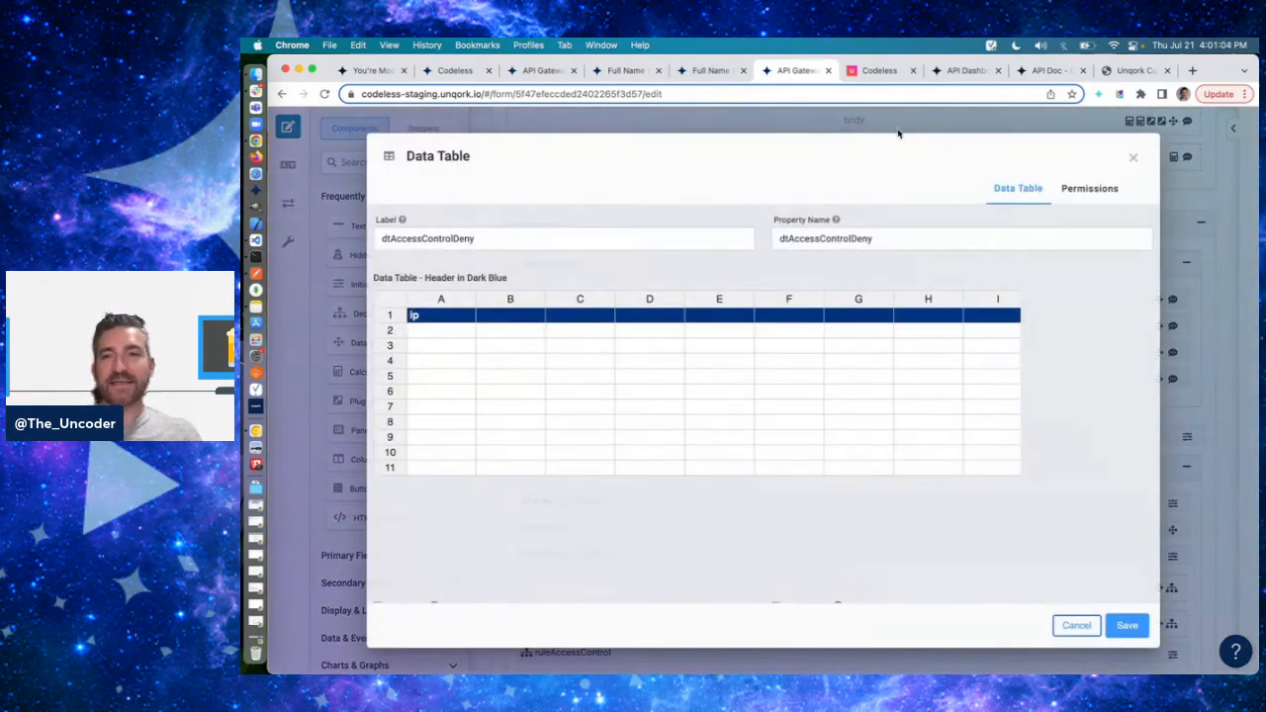
left_click(1192, 72)
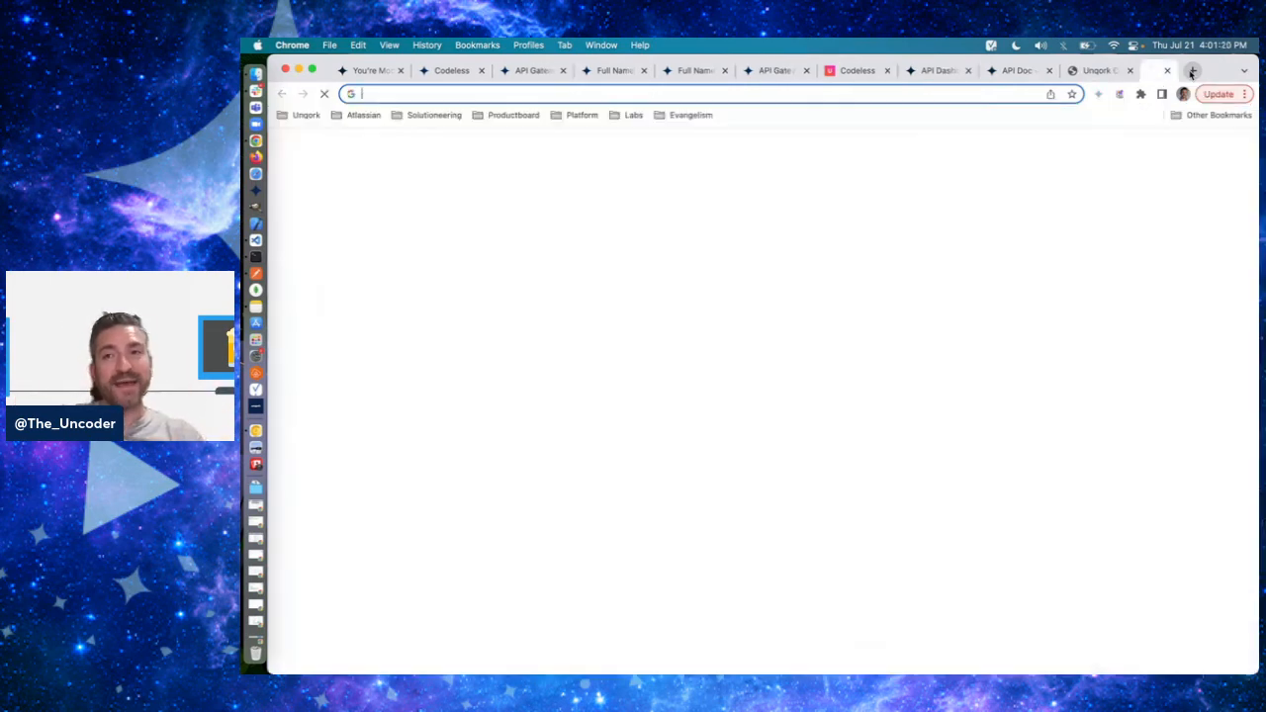
type("what is my ip")
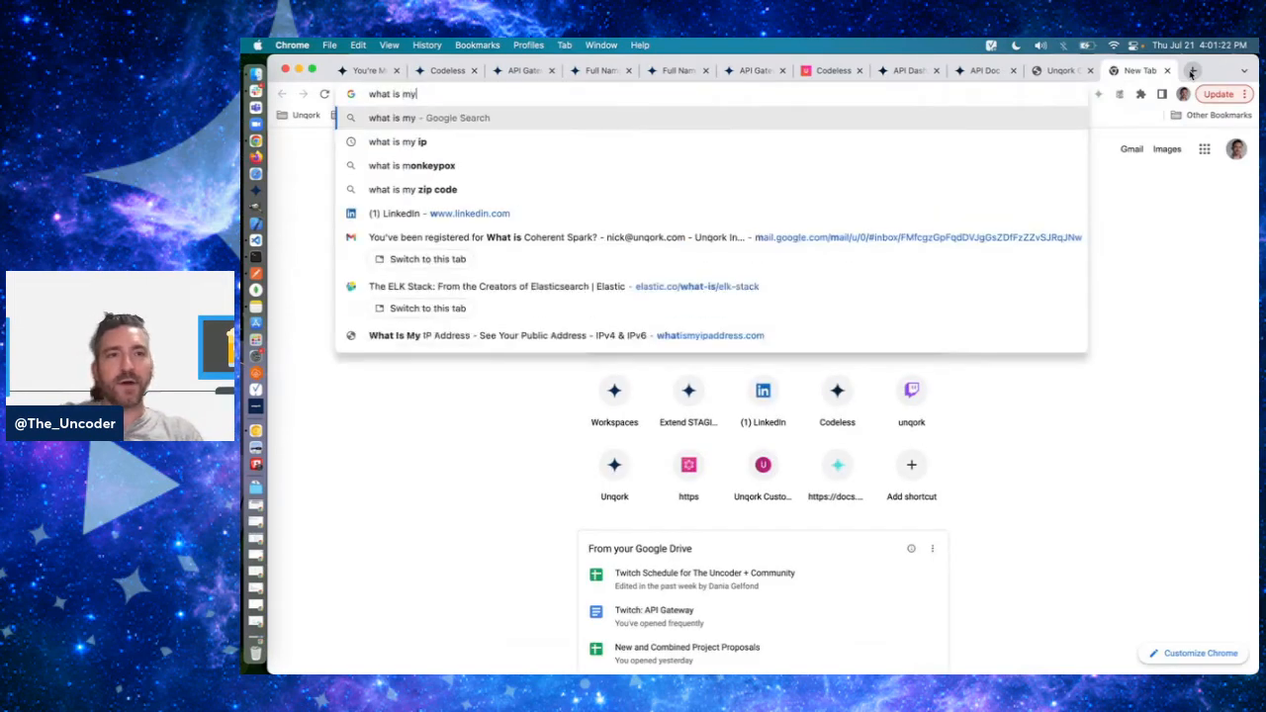
key("Return")
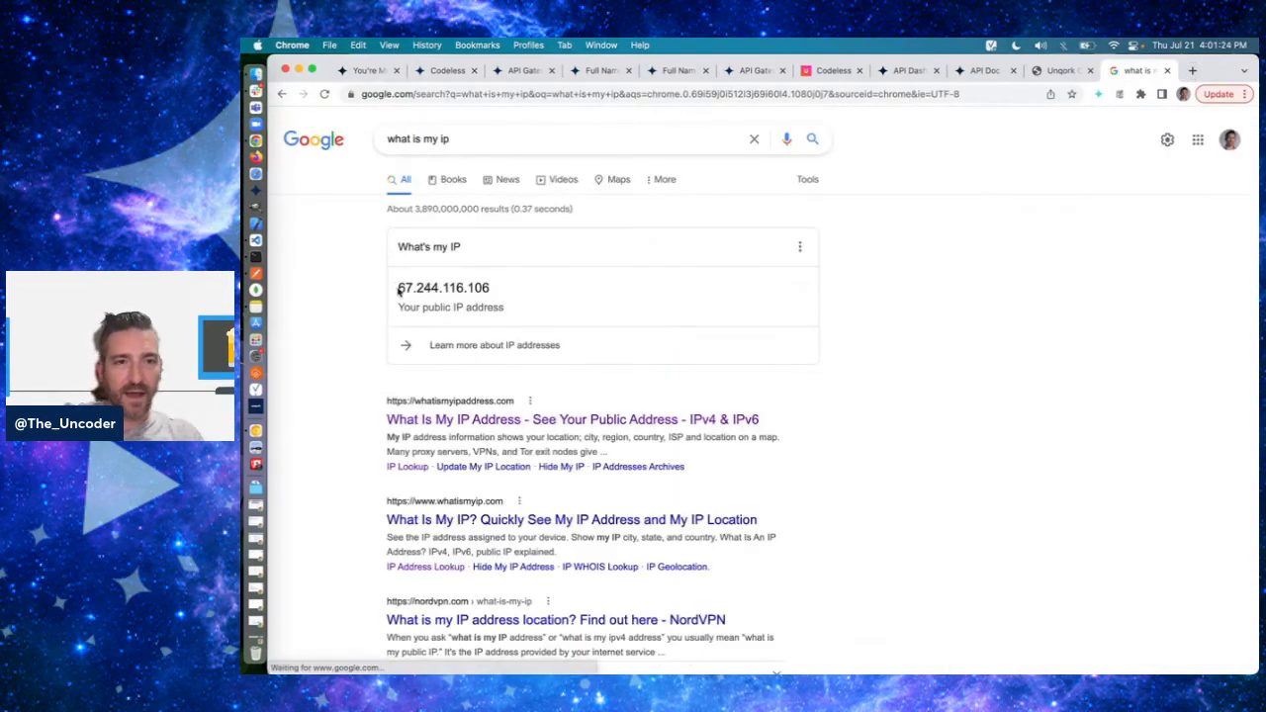
left_click_drag(398, 287, 627, 299)
key("super+c")
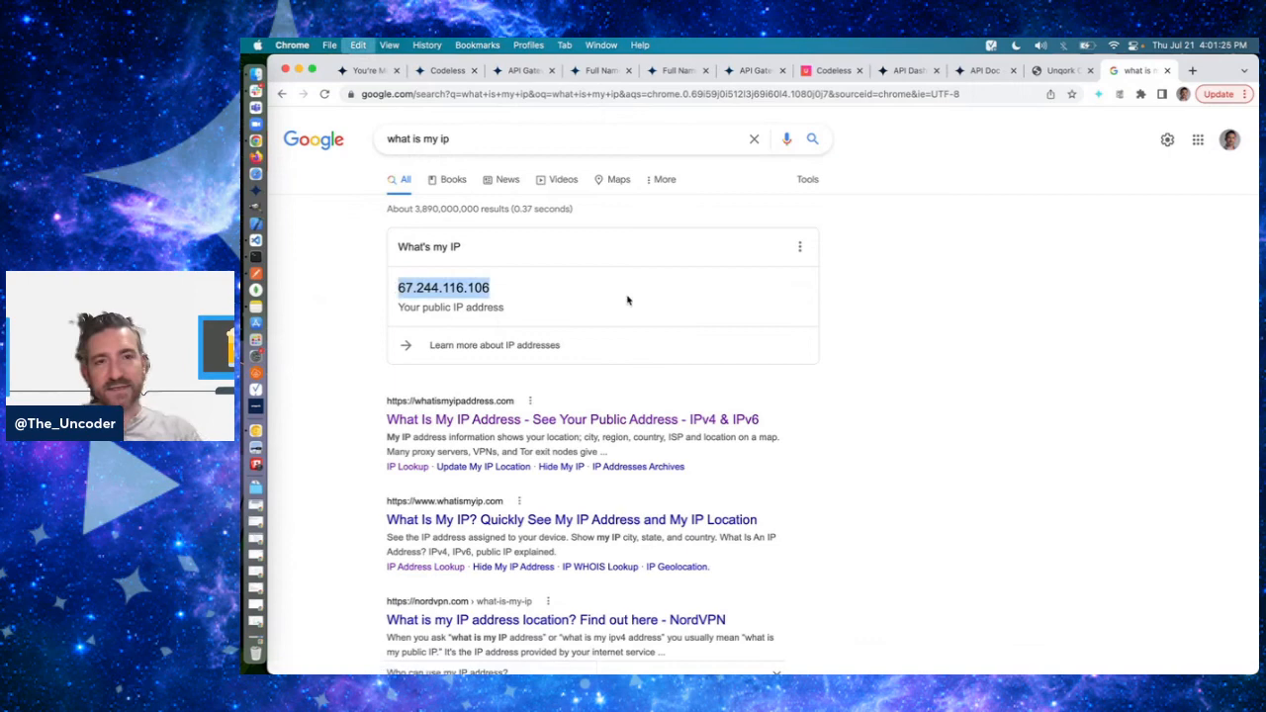
- Paste the copied IP address into the first row under ip in dtAccessControlDeny, saving the table and the API Gateway module
left_click(742, 72)
key("super+v")
key("Return")
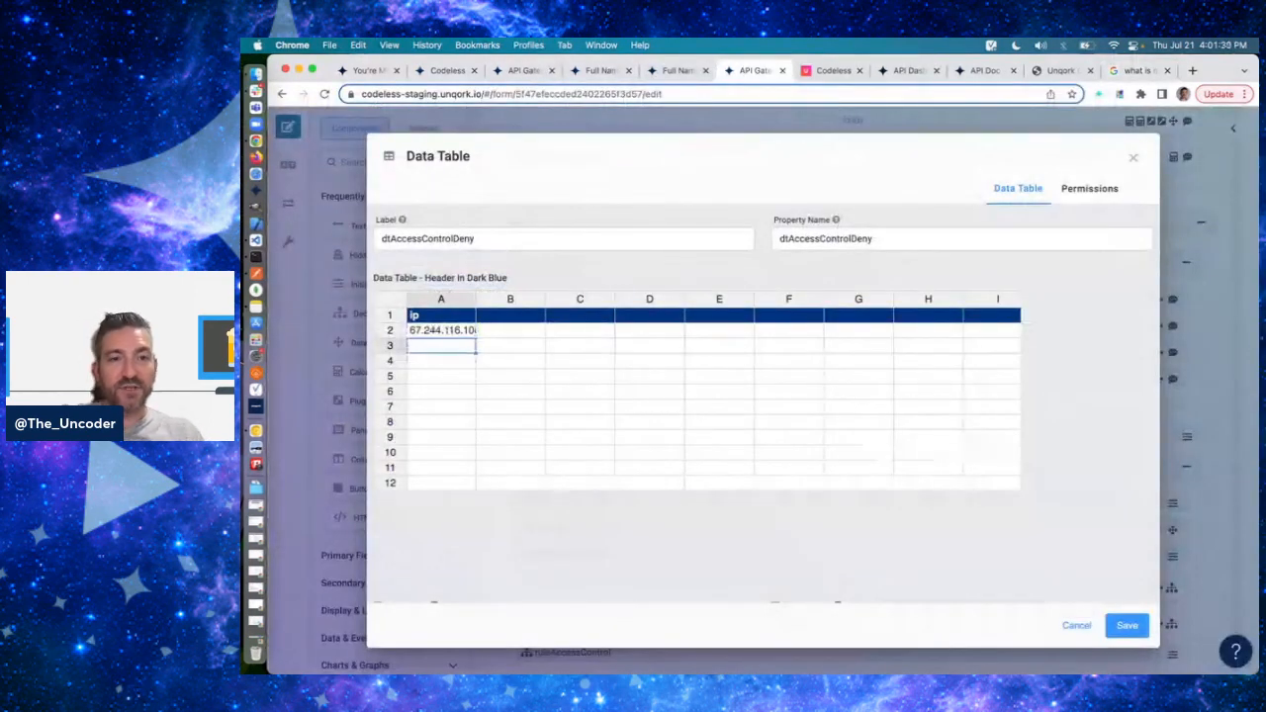
left_click(1127, 625)
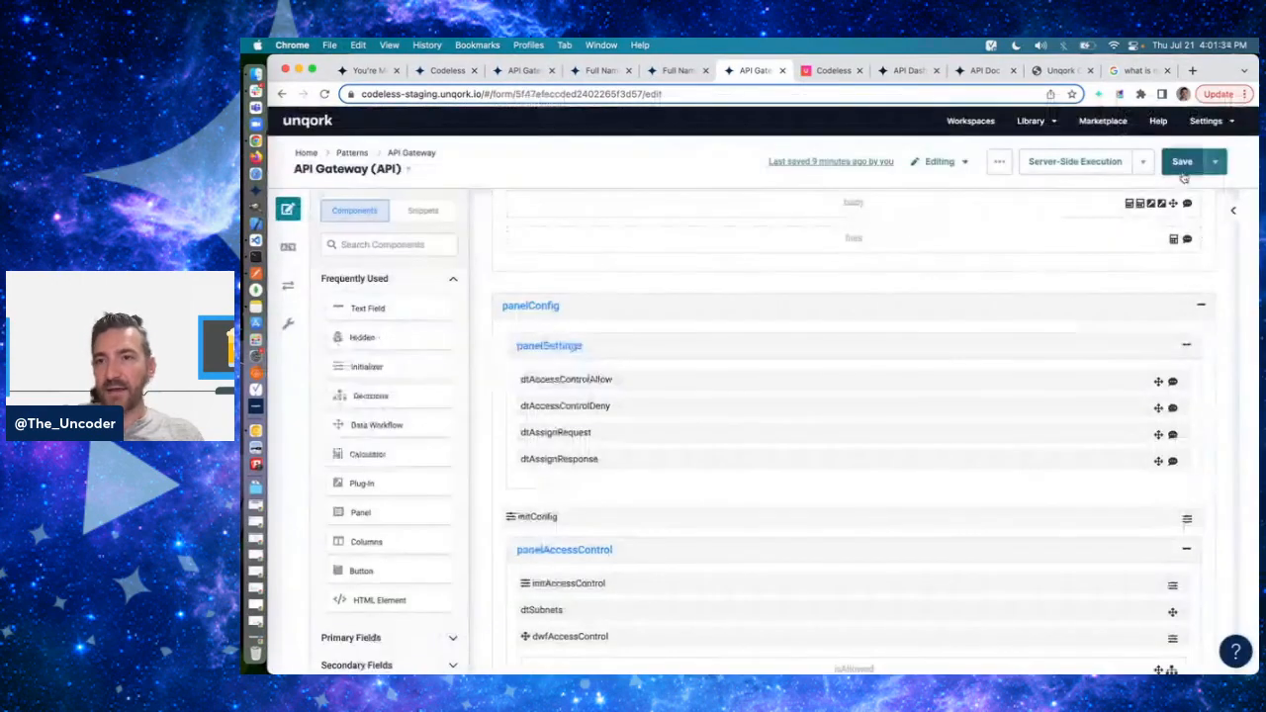
left_click(1182, 161)
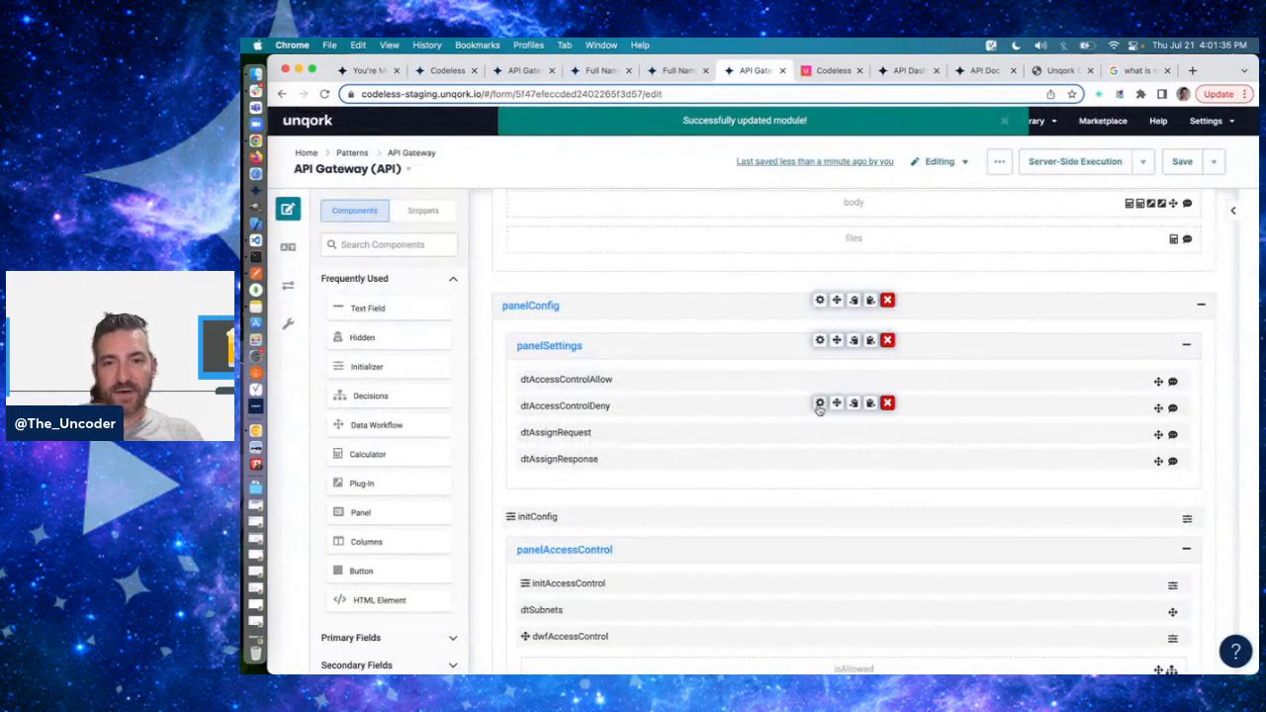
- Recheck the dtAccessControlDeny table, close it unchanged, and resend the v2 full-name PUT request in Postman
left_click(819, 403)
left_click(1076, 625)
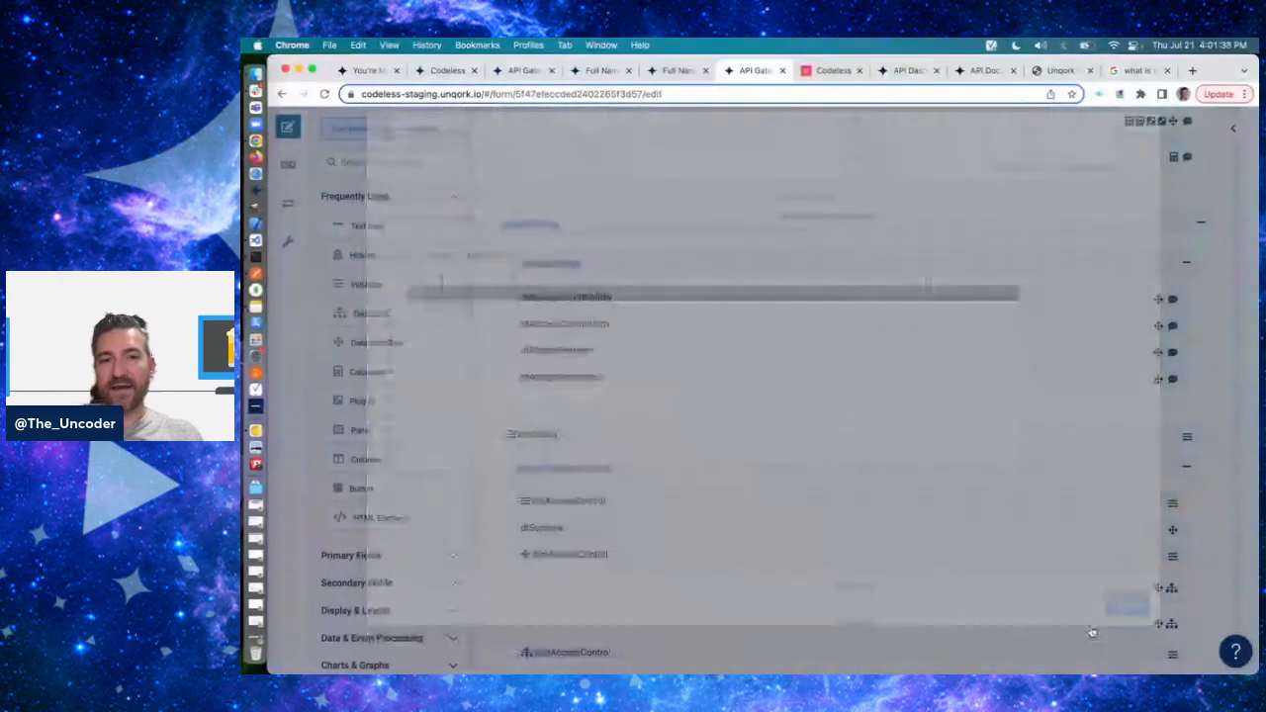
key("super+Tab")
left_click(1179, 184)
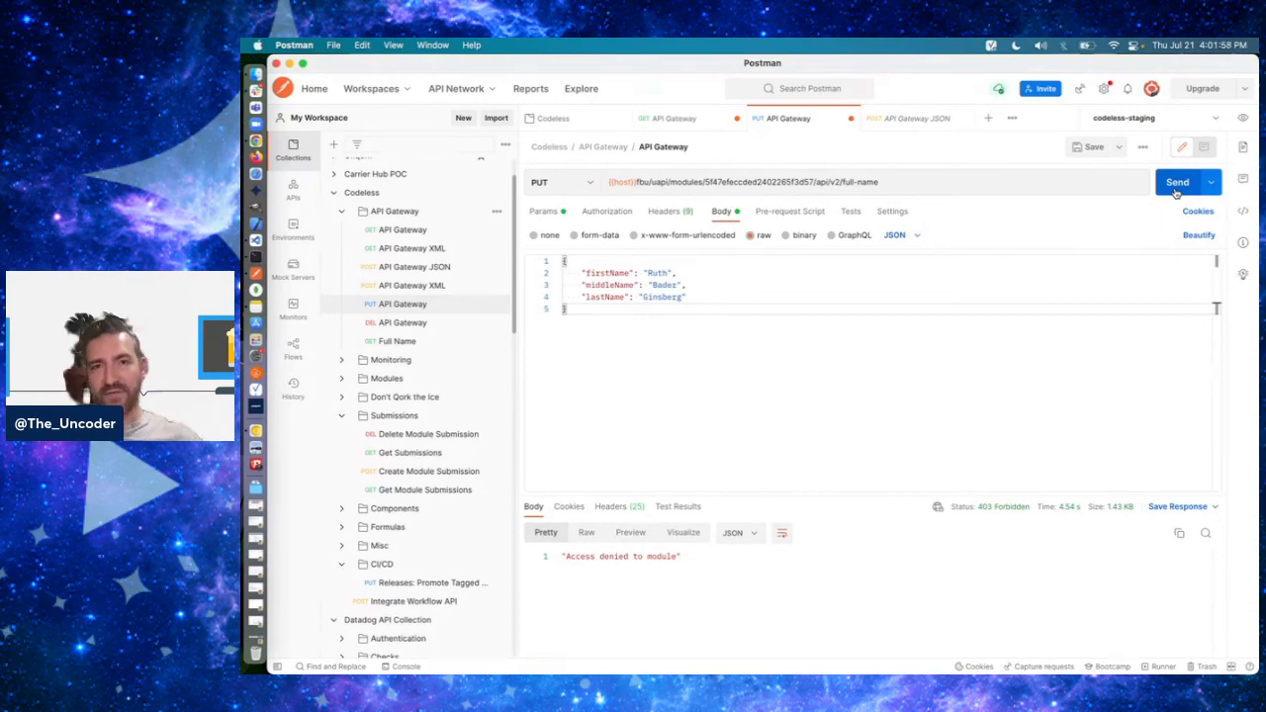
- Return to Unqork and review the netmask, match and replace rows of the dtSubnets table, leaving it unchanged
key("super+Tab")
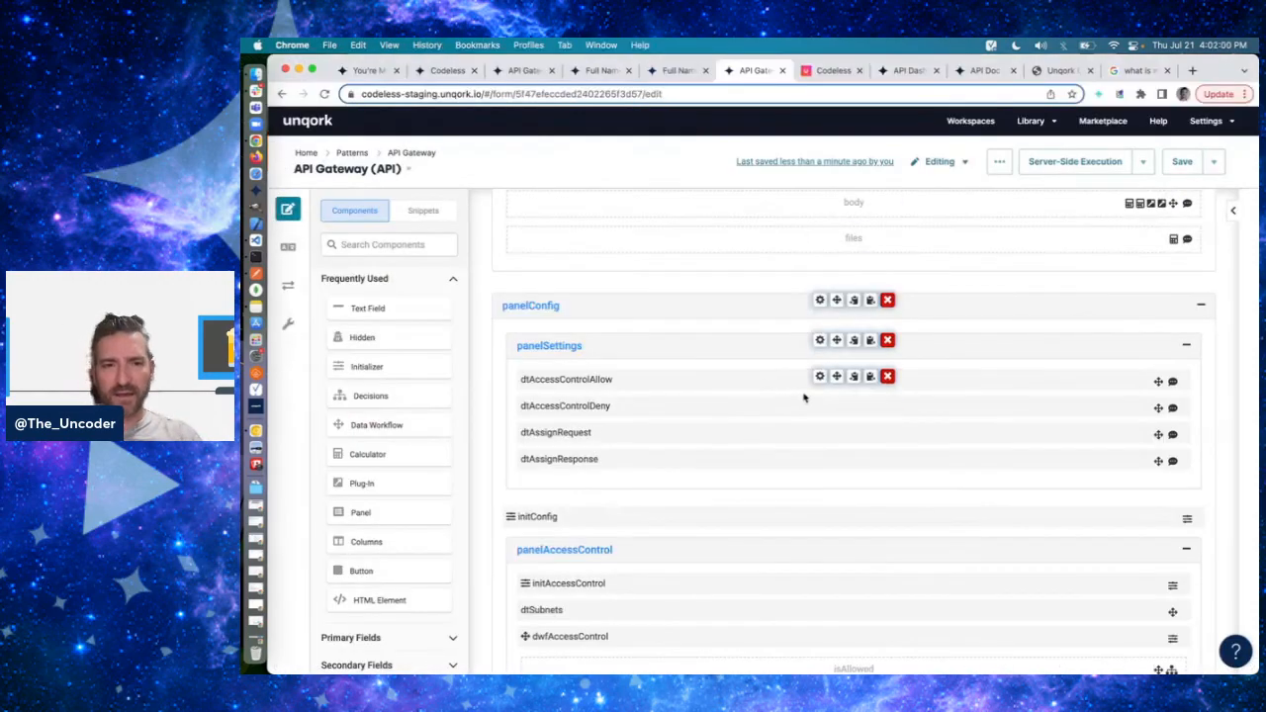
scroll(831, 542, "down", 2)
left_click(819, 520)
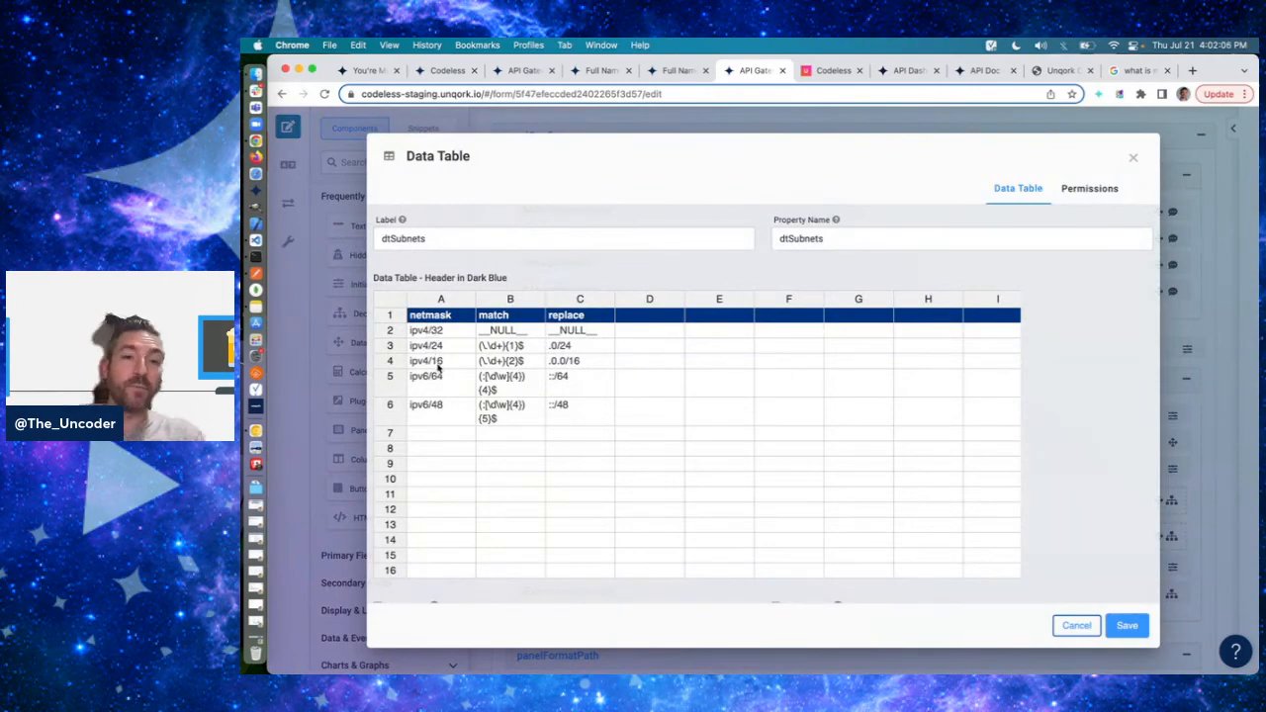
left_click(1076, 625)
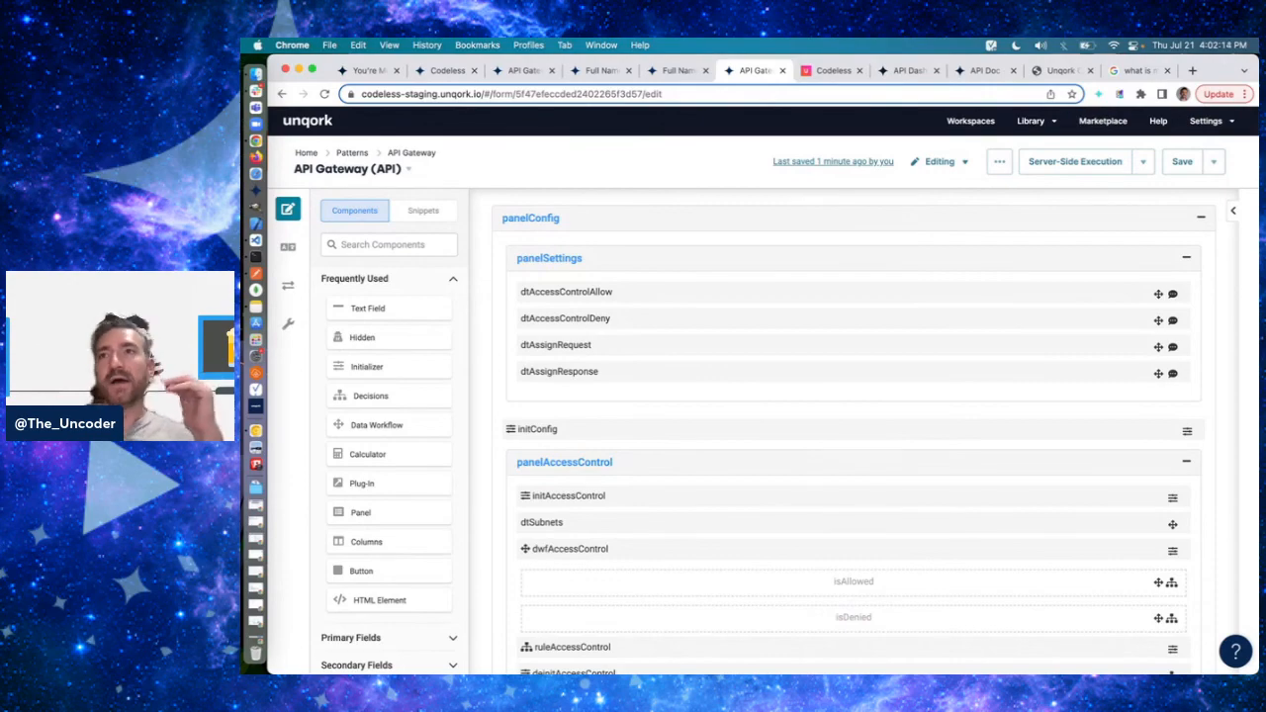
- Examine the gateway module's request fields, panelSettings tables and panelAccessControl components
left_click(609, 155)
scroll(787, 504, "up", 1)
scroll(786, 504, "up", 3)
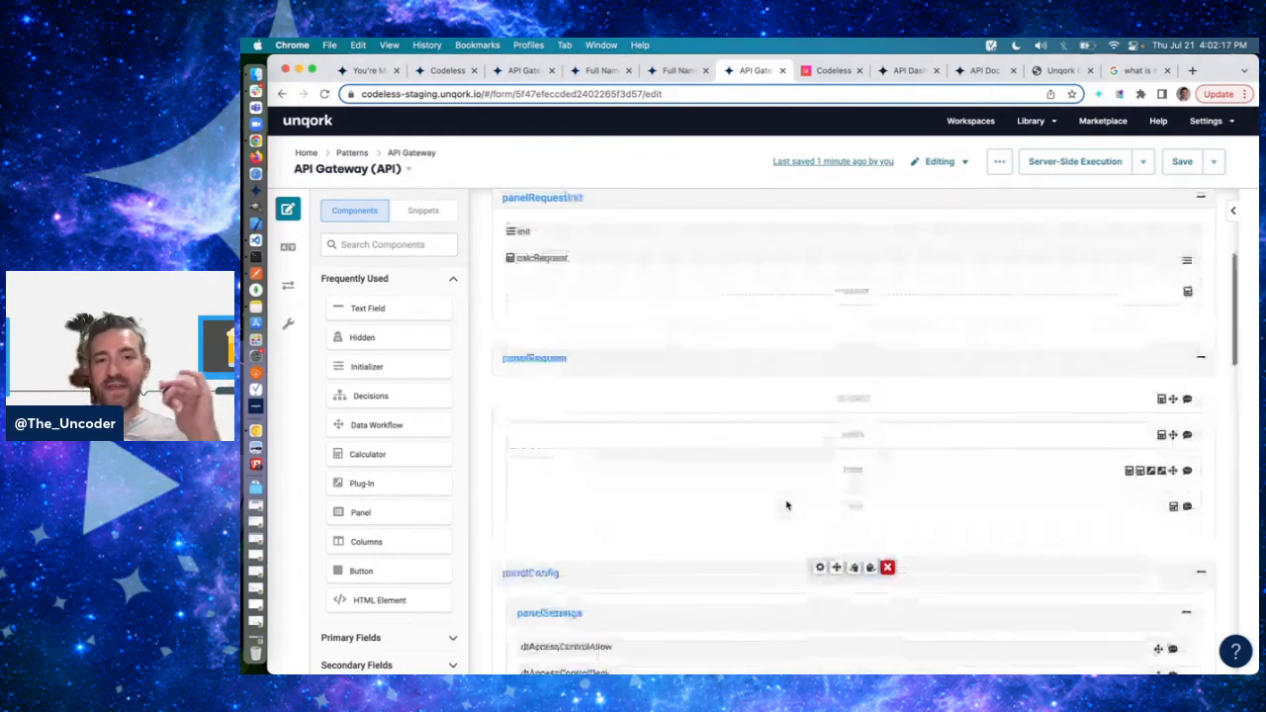
scroll(786, 504, "down", 5)
mouse_move(828, 396)
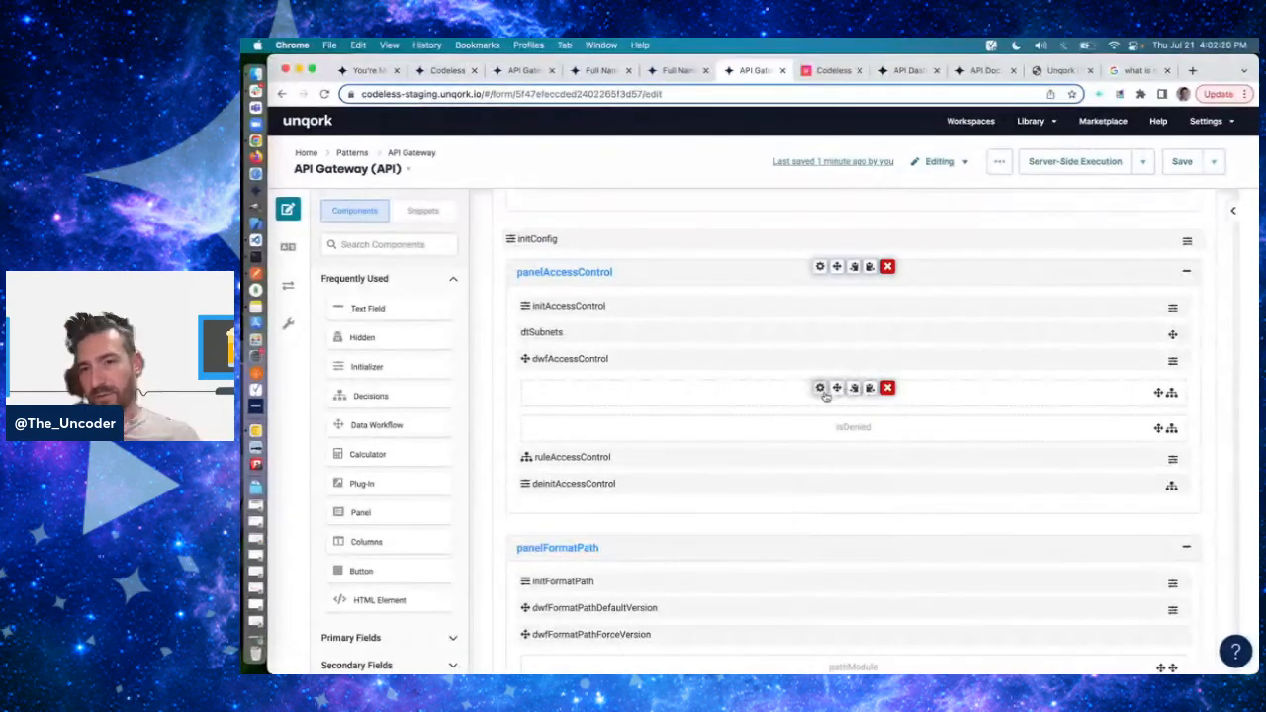
scroll(826, 396, "up", 1)
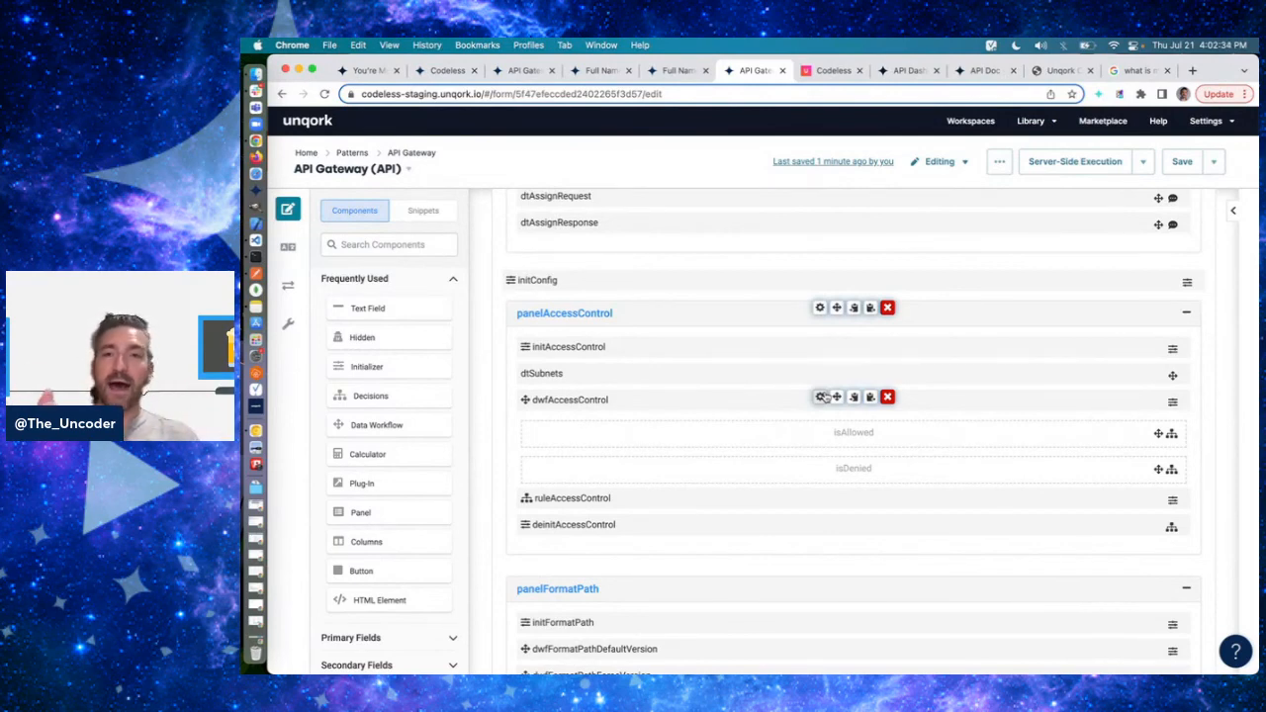
scroll(762, 388, "down", 10)
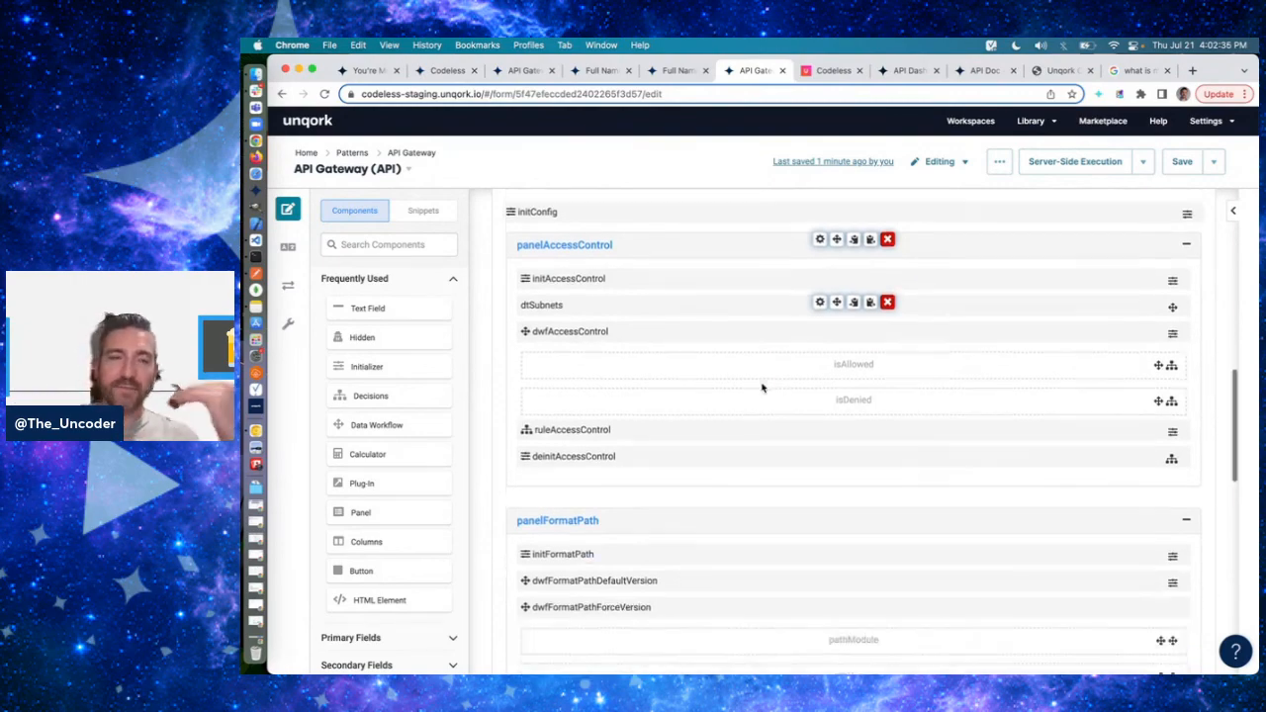
mouse_move(762, 388)
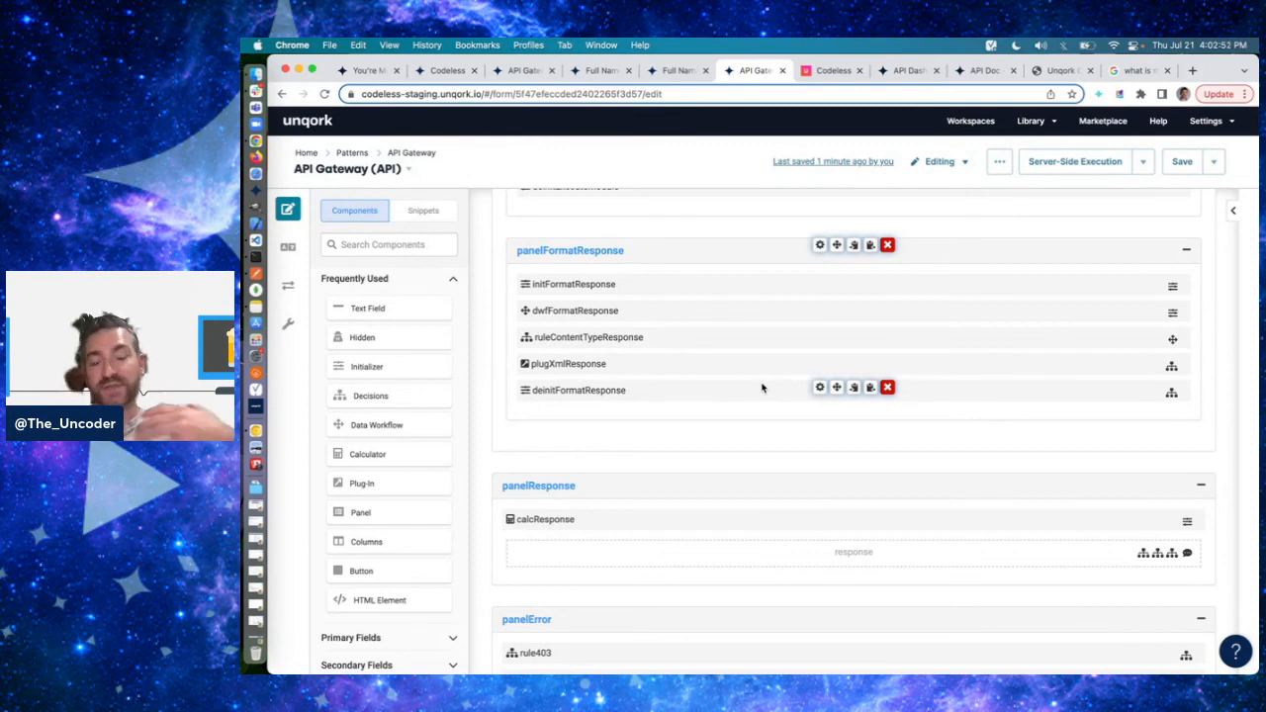
- Review the gateway's response and error panels and the hidden response field's settings, then return to the feature list in panelInfo
scroll(761, 388, "down", 2)
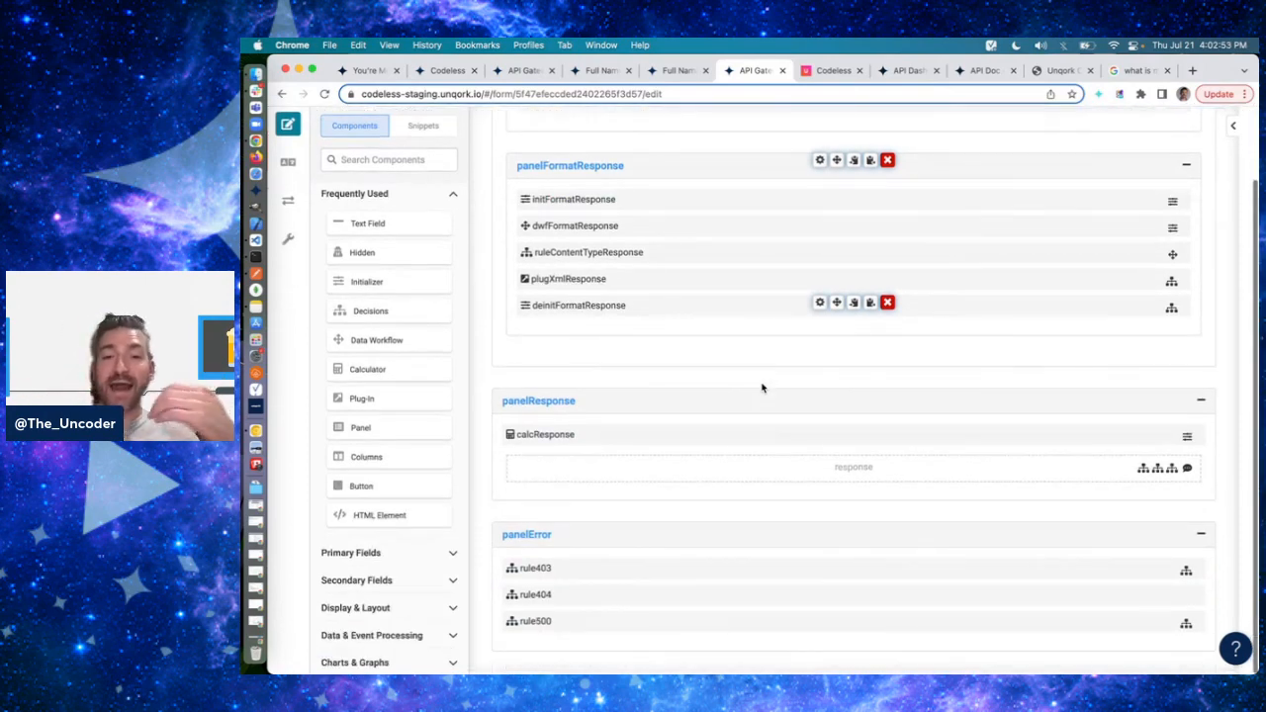
scroll(762, 388, "down", 1)
scroll(762, 388, "down", 1)
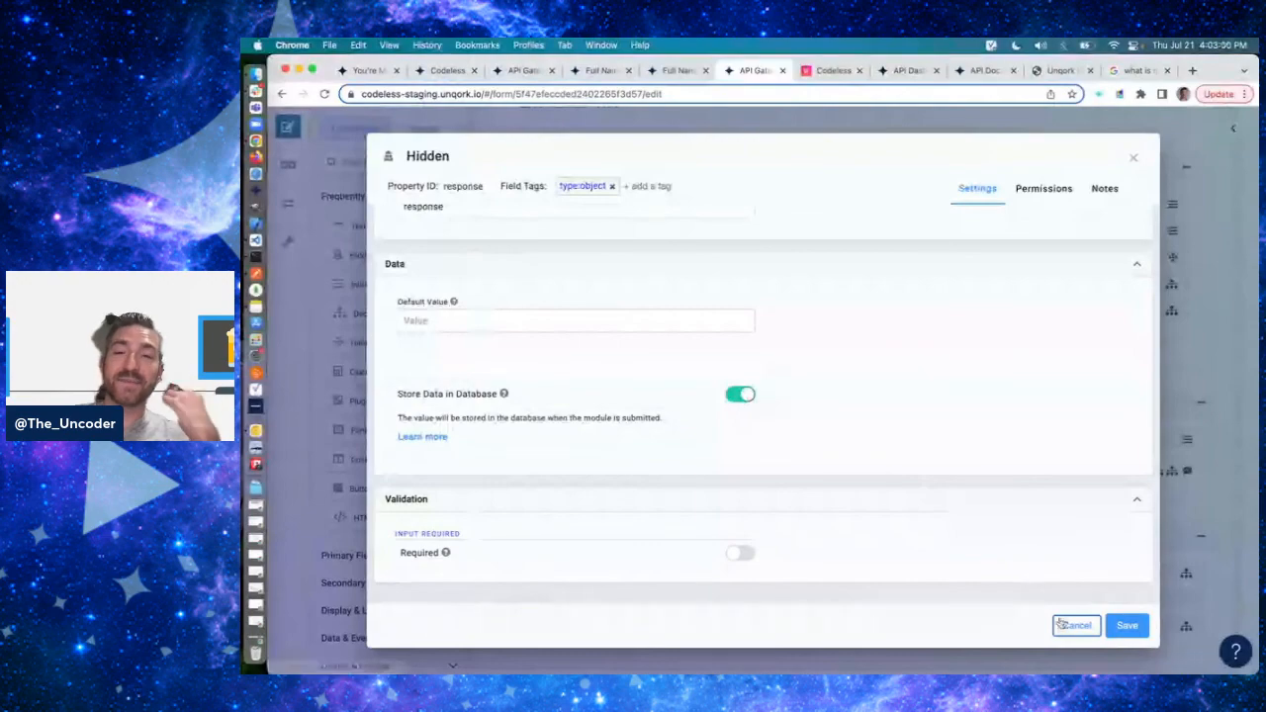
left_click(1068, 624)
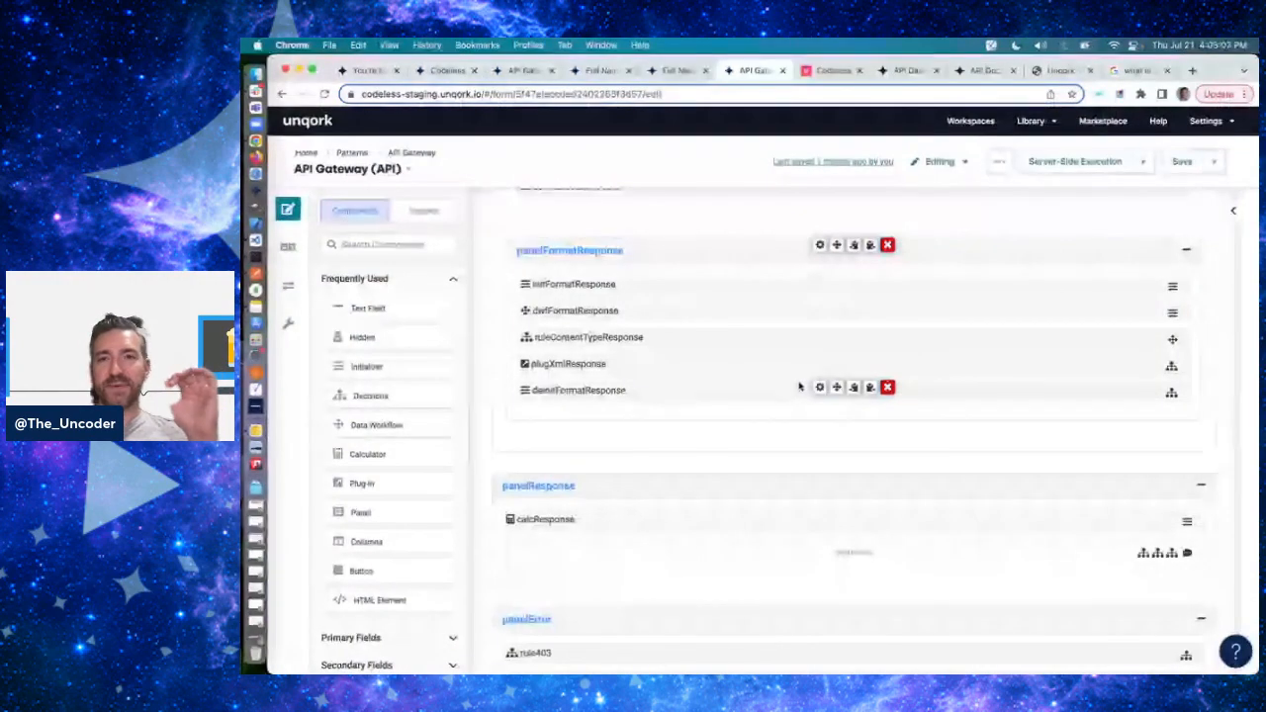
scroll(799, 387, "up", 5)
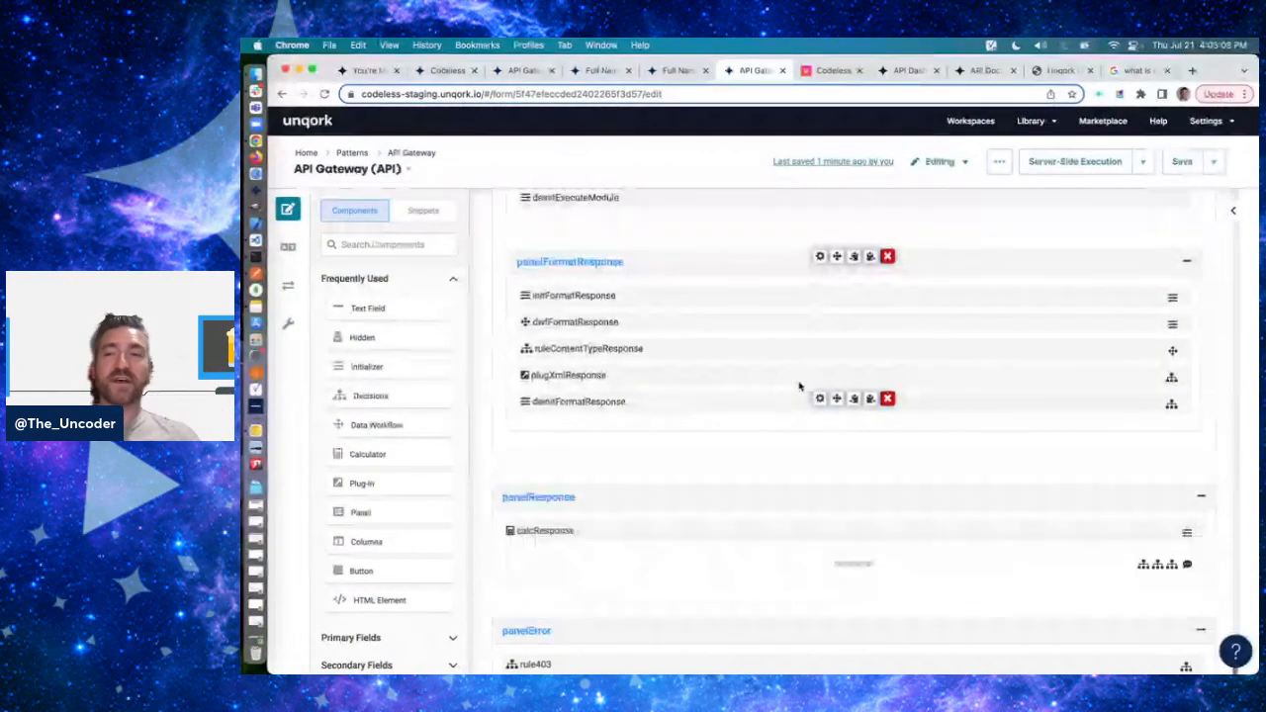
scroll(799, 387, "up", 10)
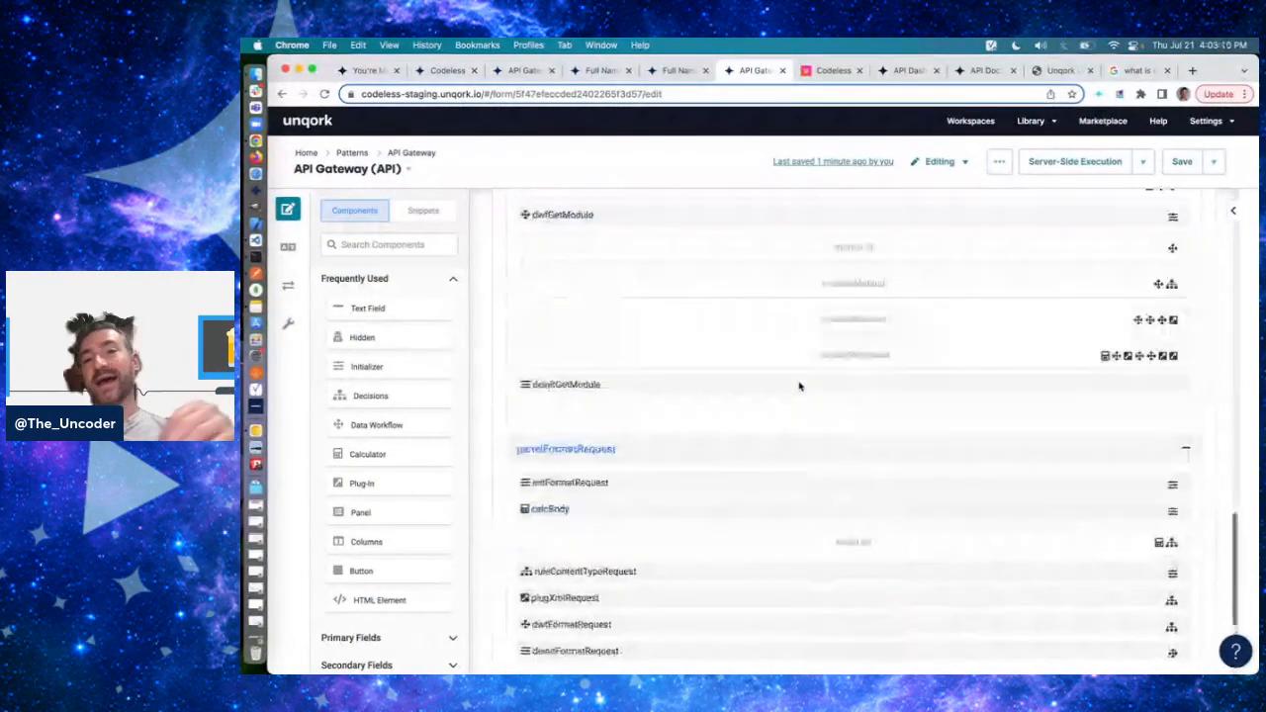
scroll(799, 387, "up", 5)
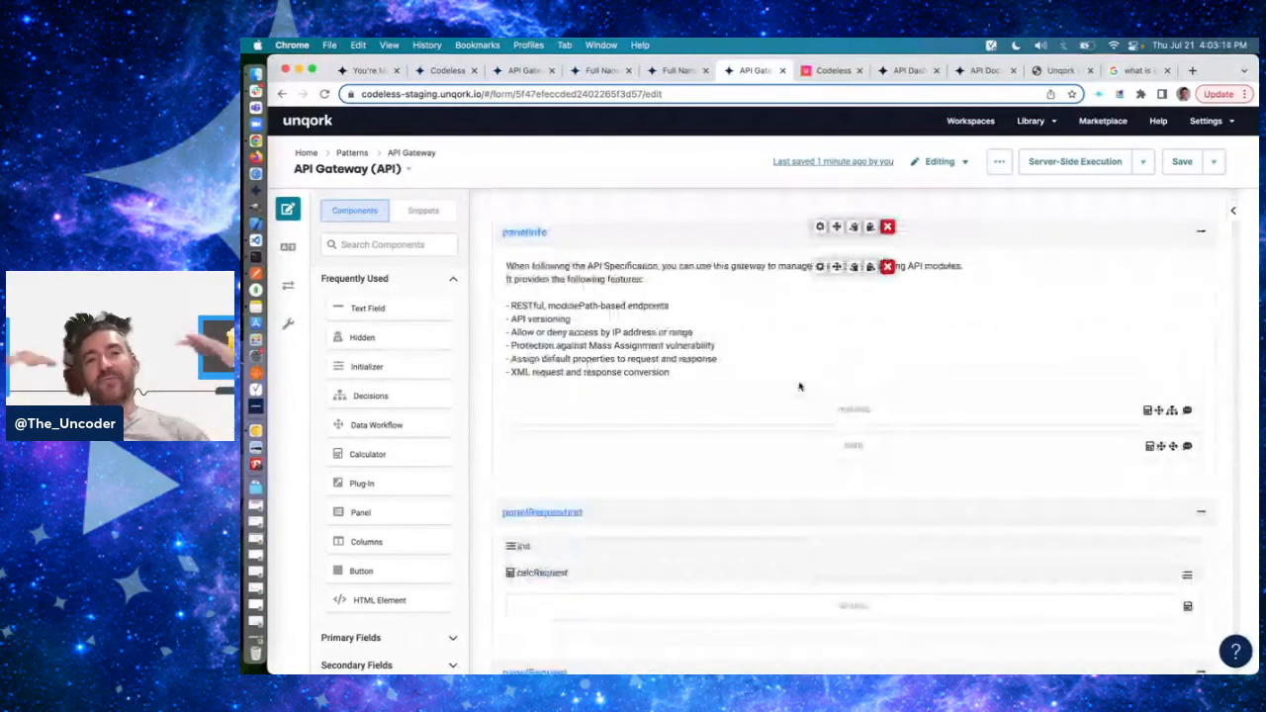